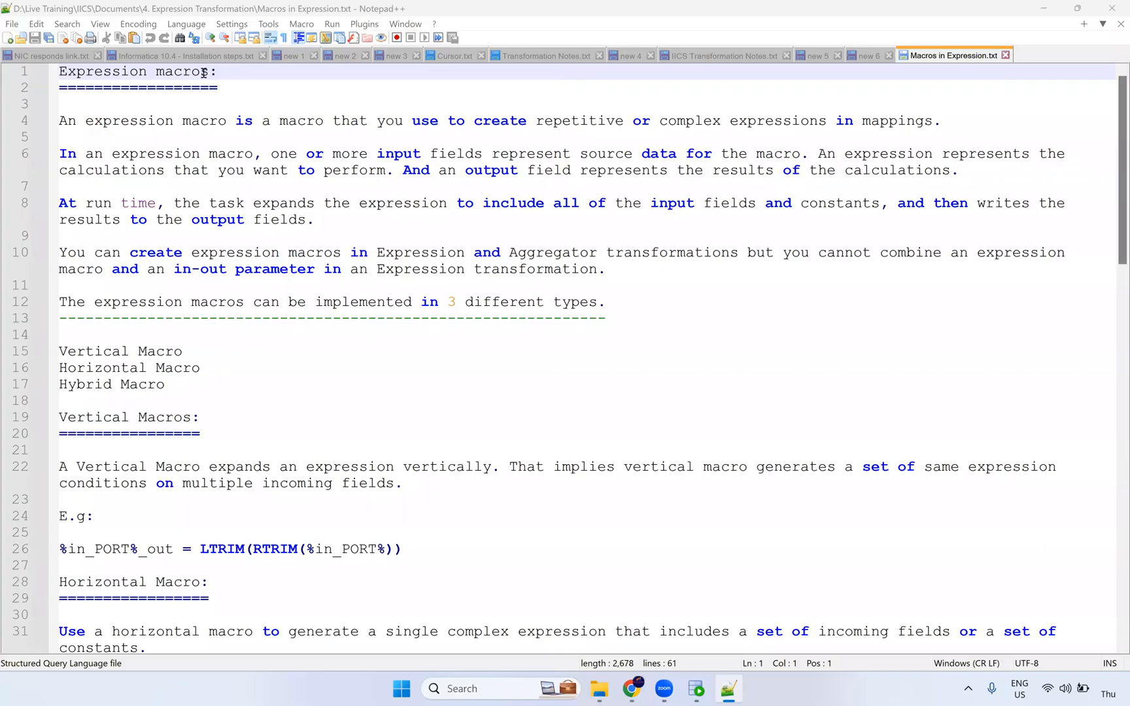
Highlight 'macros' and 'Expression' in the notes heading, then select the Exercise - 1 Word file in File Explorer.
double_click(206, 75)
double_click(132, 72)
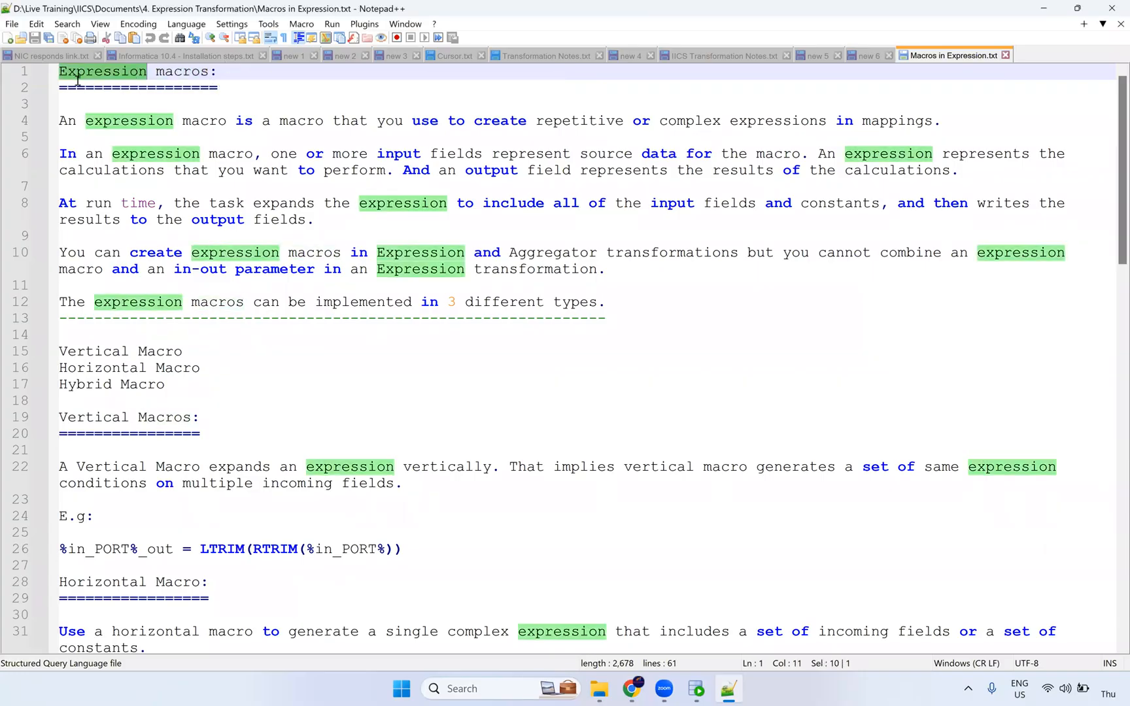
left_click(190, 82)
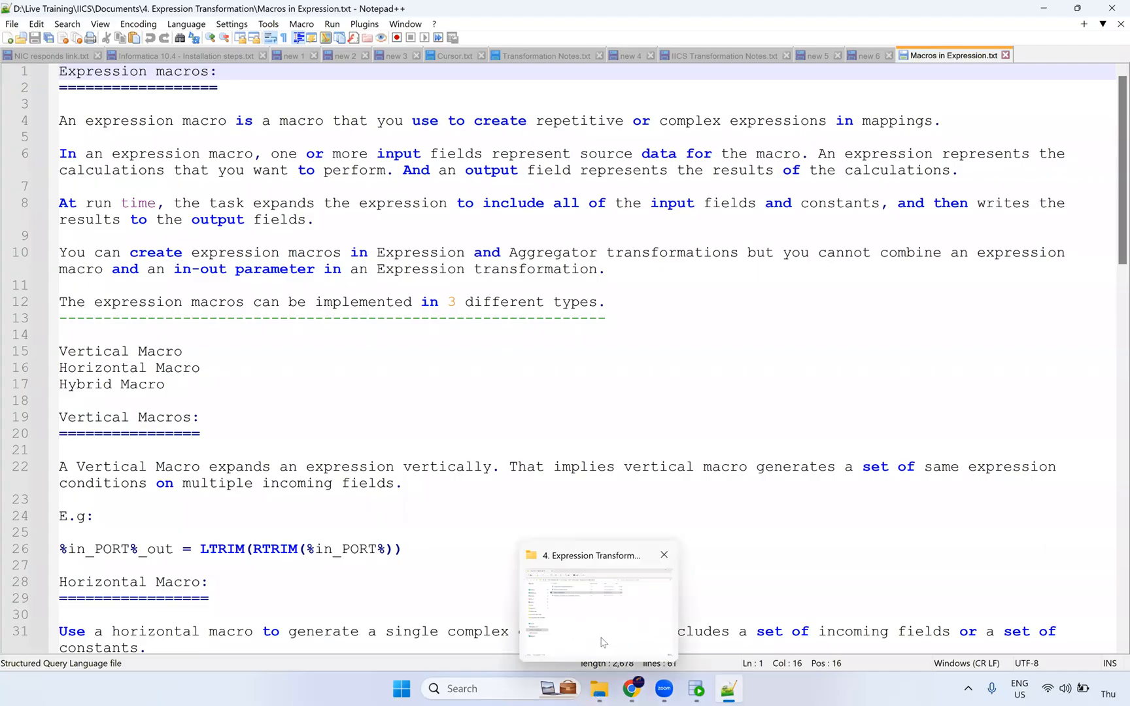
left_click(603, 640)
left_click(353, 138)
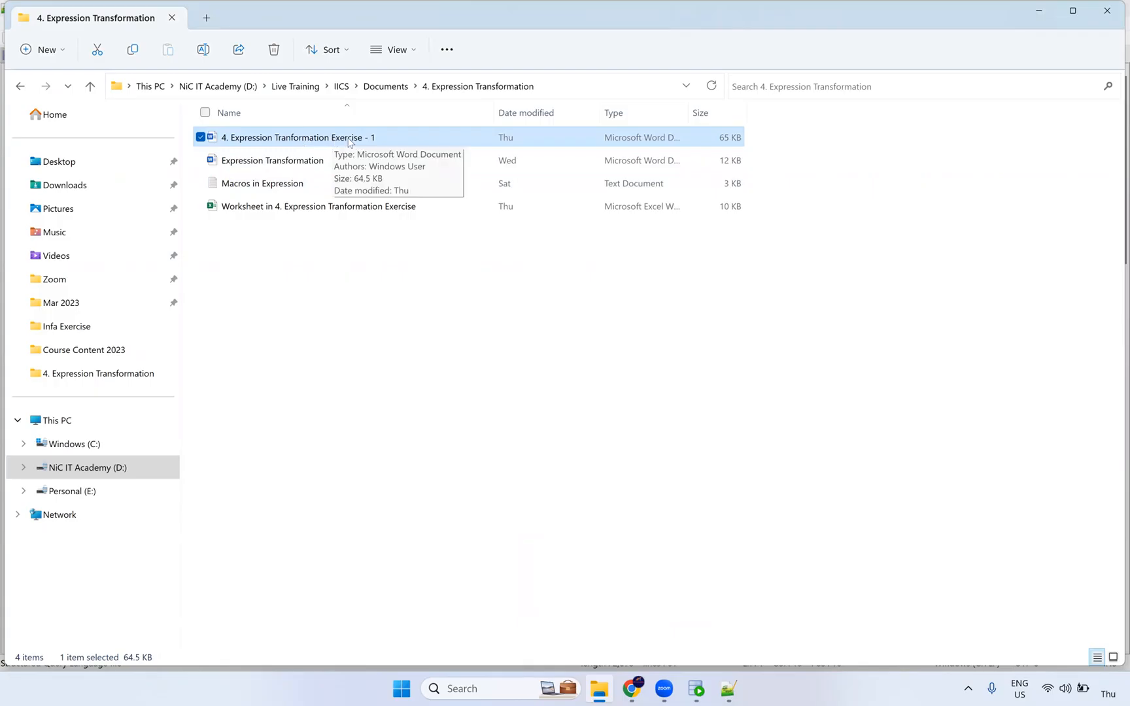
double_click(349, 138)
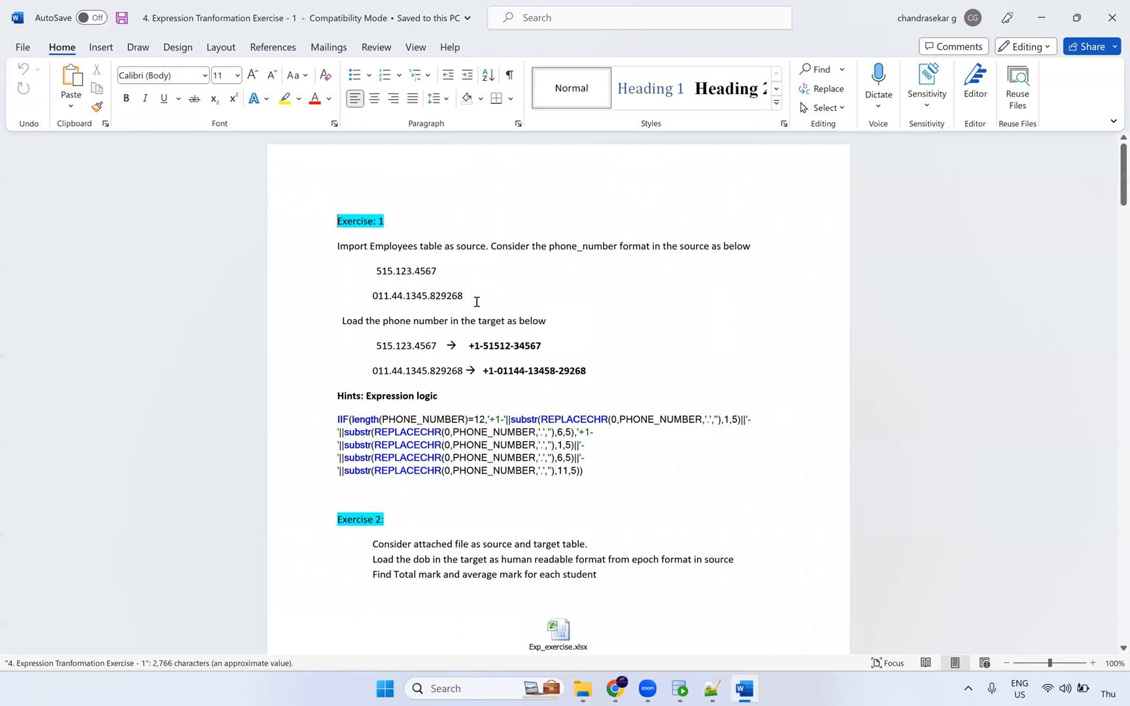
scroll(476, 301, "down", 15)
scroll(528, 294, "down", 15)
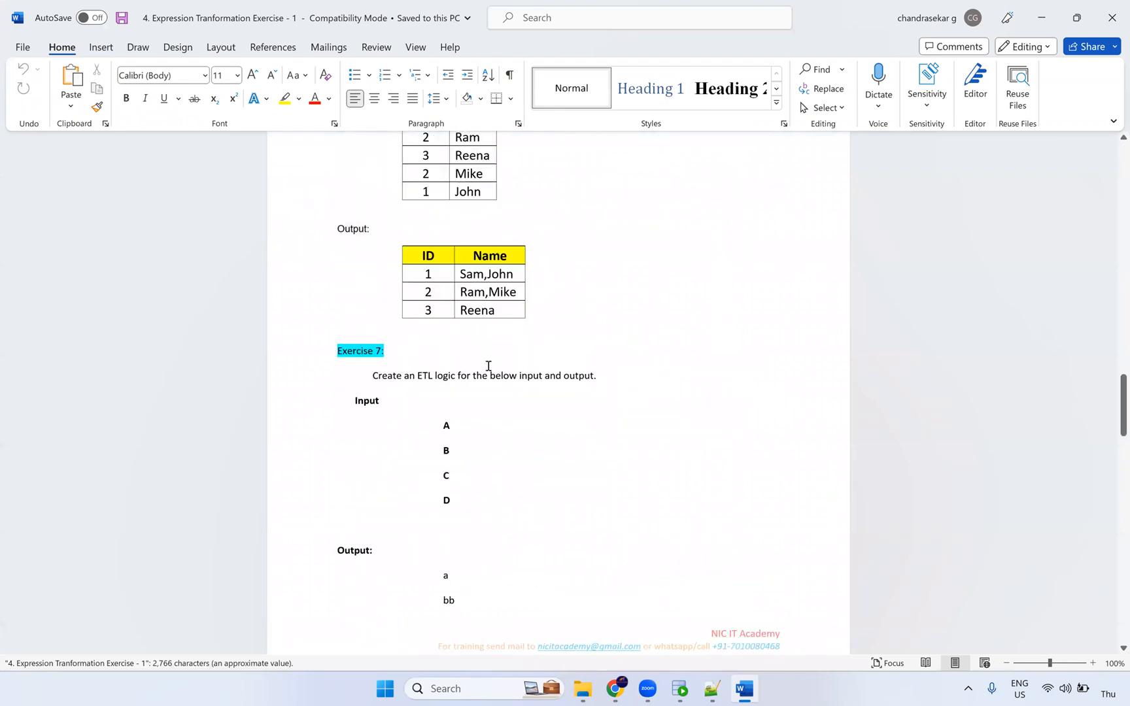
scroll(488, 366, "down", 12)
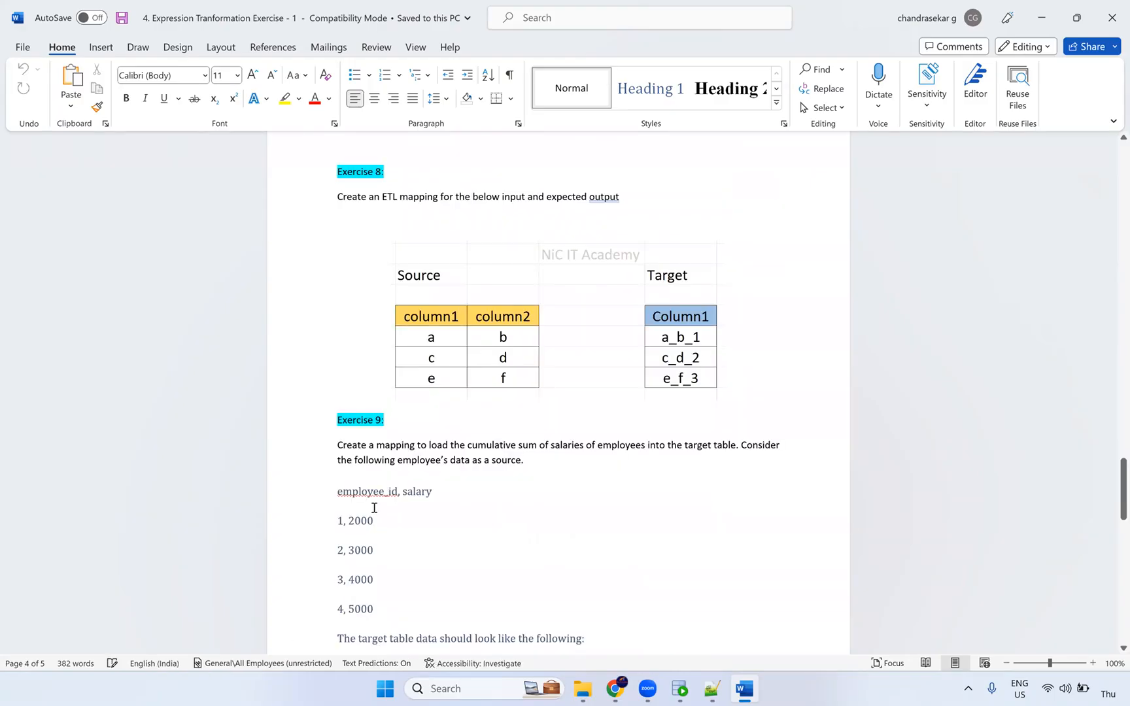
scroll(353, 258, "down", 1)
scroll(374, 294, "down", 10)
left_click(1111, 18)
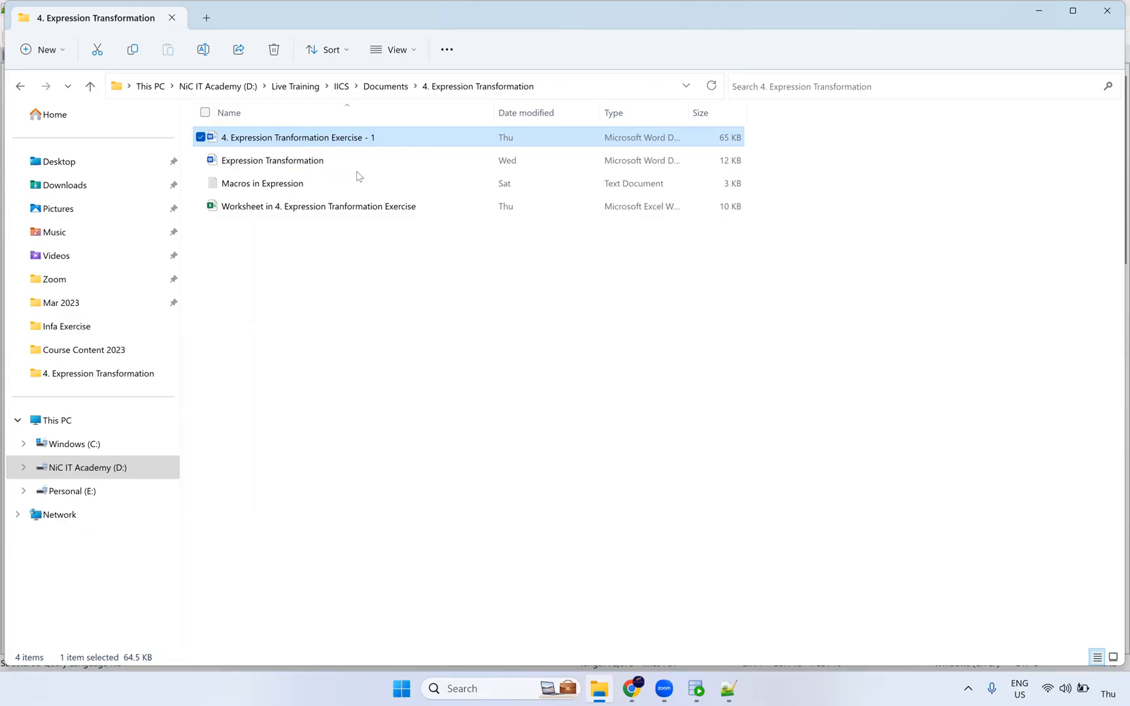
Launch Excel from the recent apps in Windows search and start a blank workbook.
left_click(319, 271)
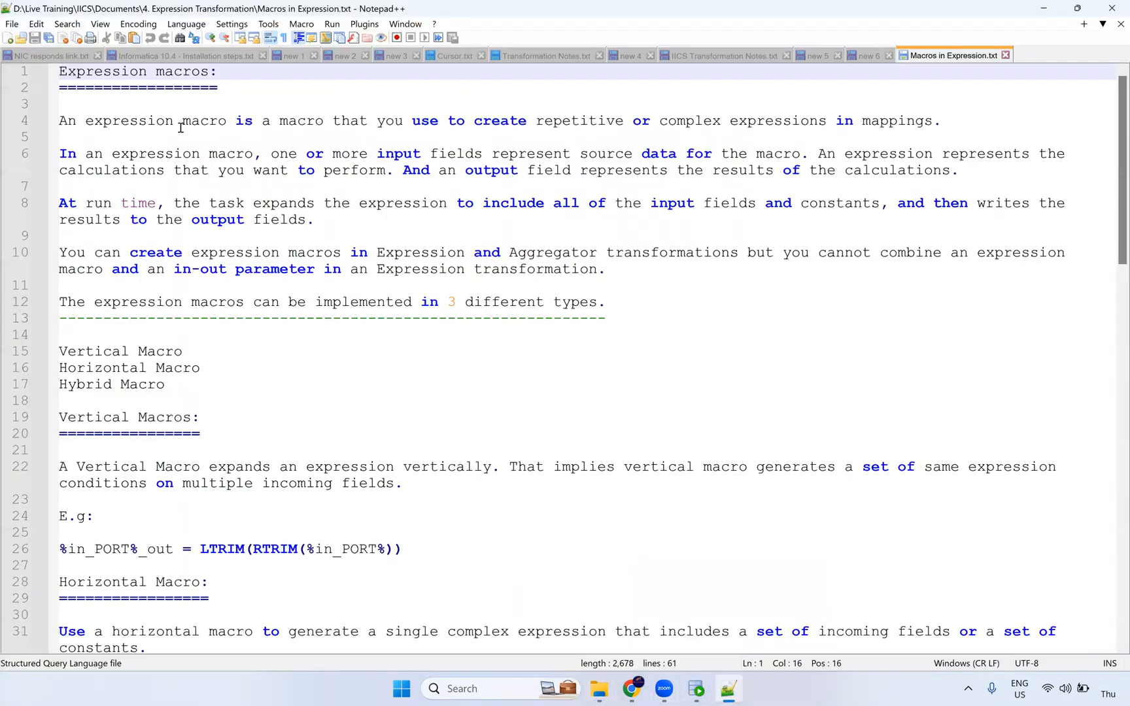
left_click(484, 689)
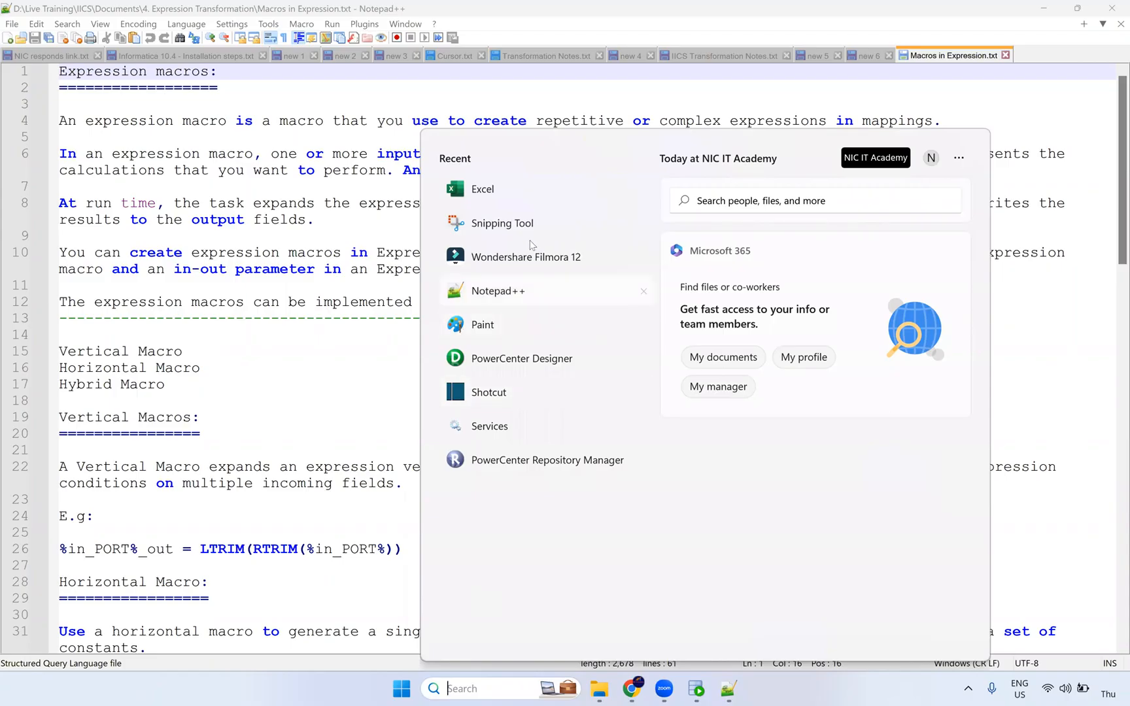
left_click(487, 189)
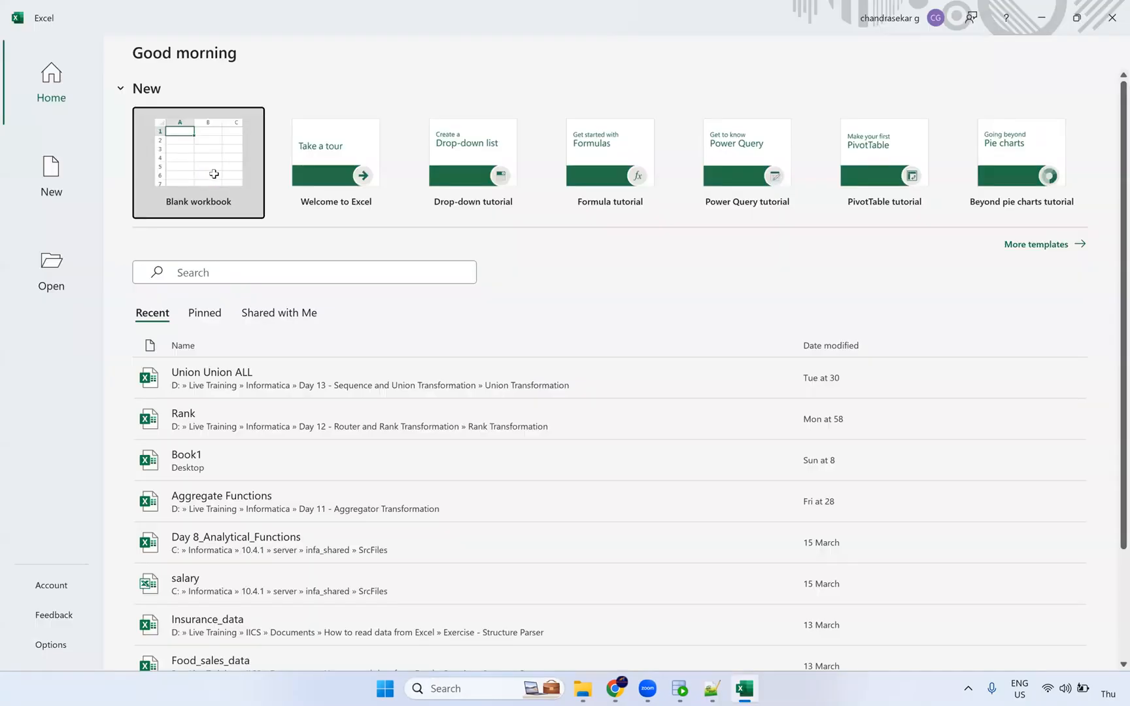
left_click(213, 174)
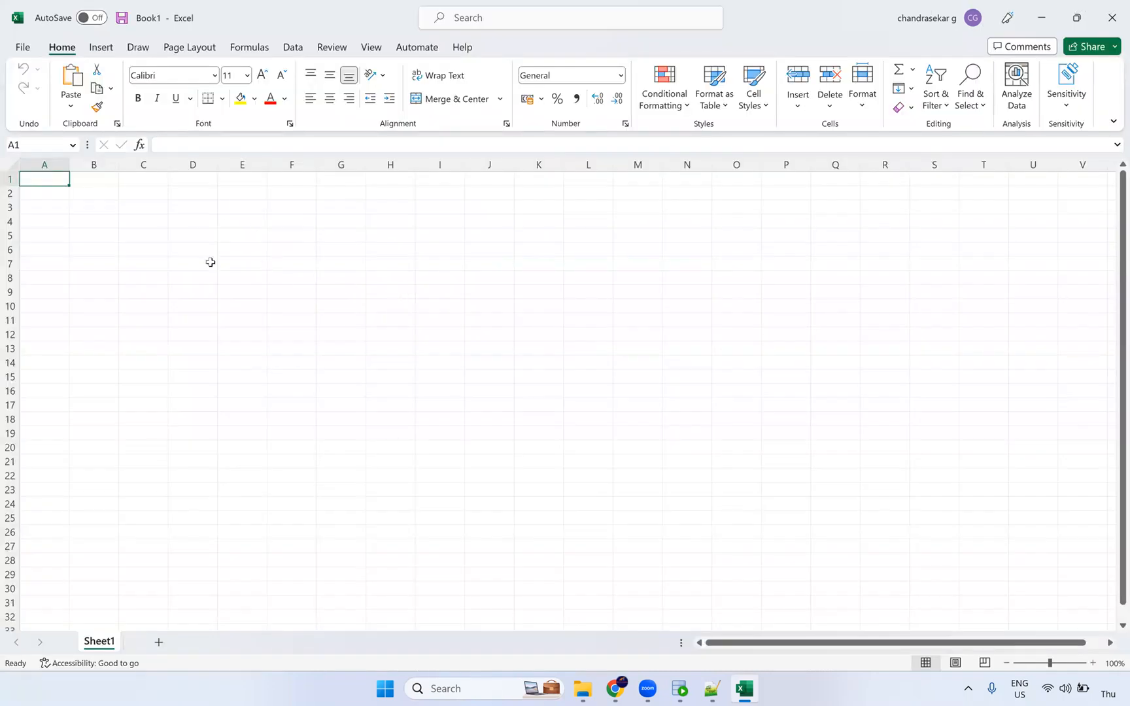
Select the ranges D6:J18, L6:L27 and A1:K28 on the empty Sheet1.
left_click_drag(190, 252, 540, 294)
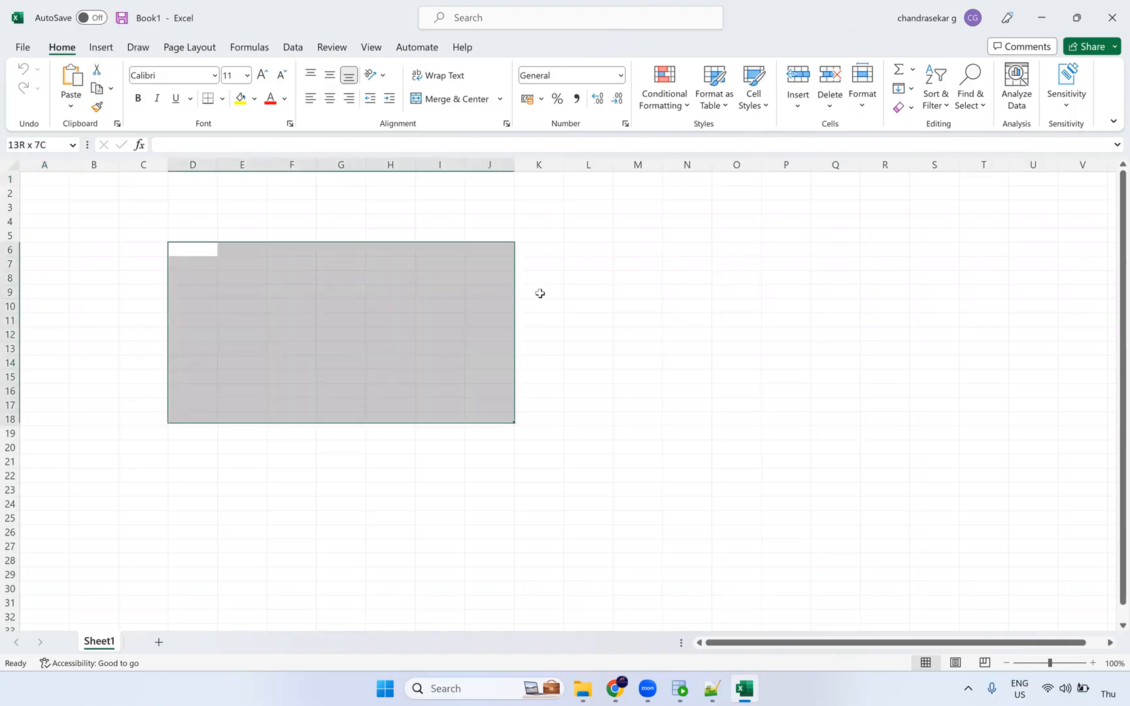
left_click_drag(598, 251, 601, 438)
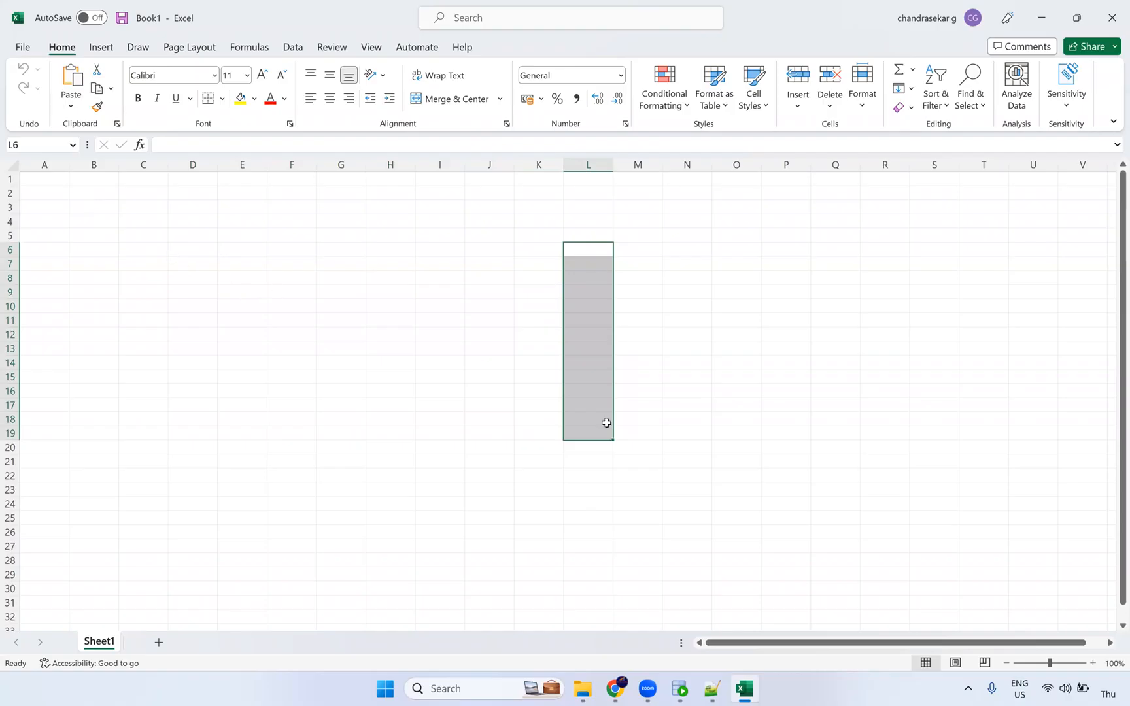
left_click(612, 255)
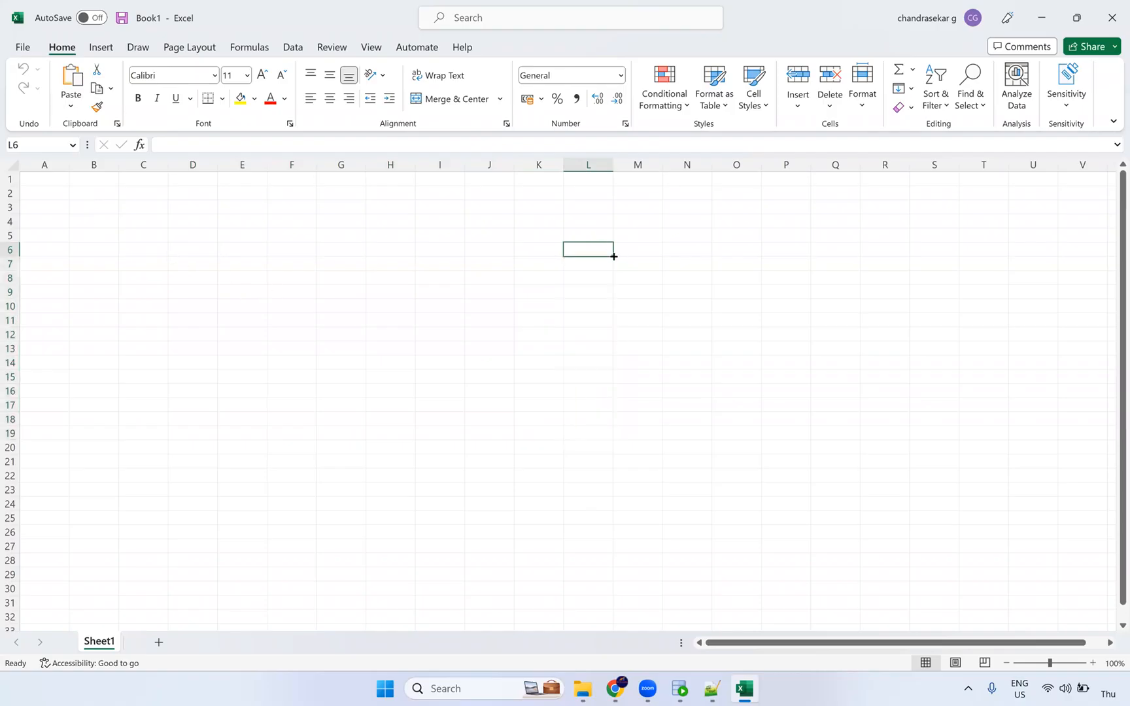
left_click_drag(618, 301, 608, 545)
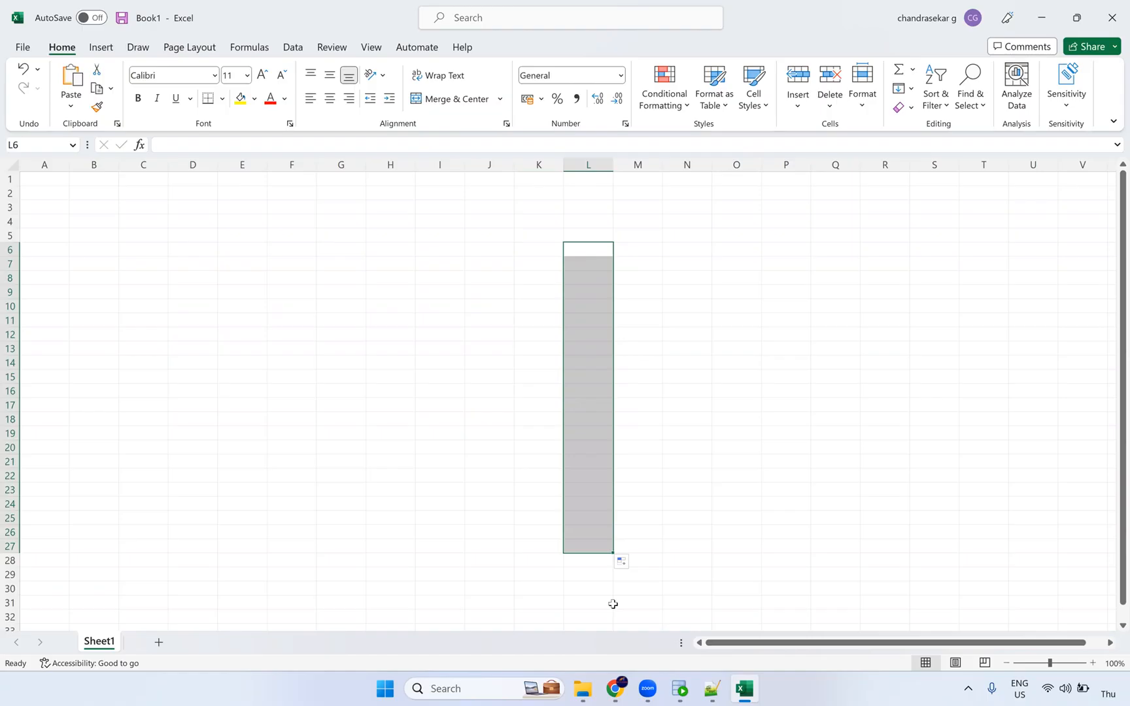
left_click_drag(39, 179, 555, 557)
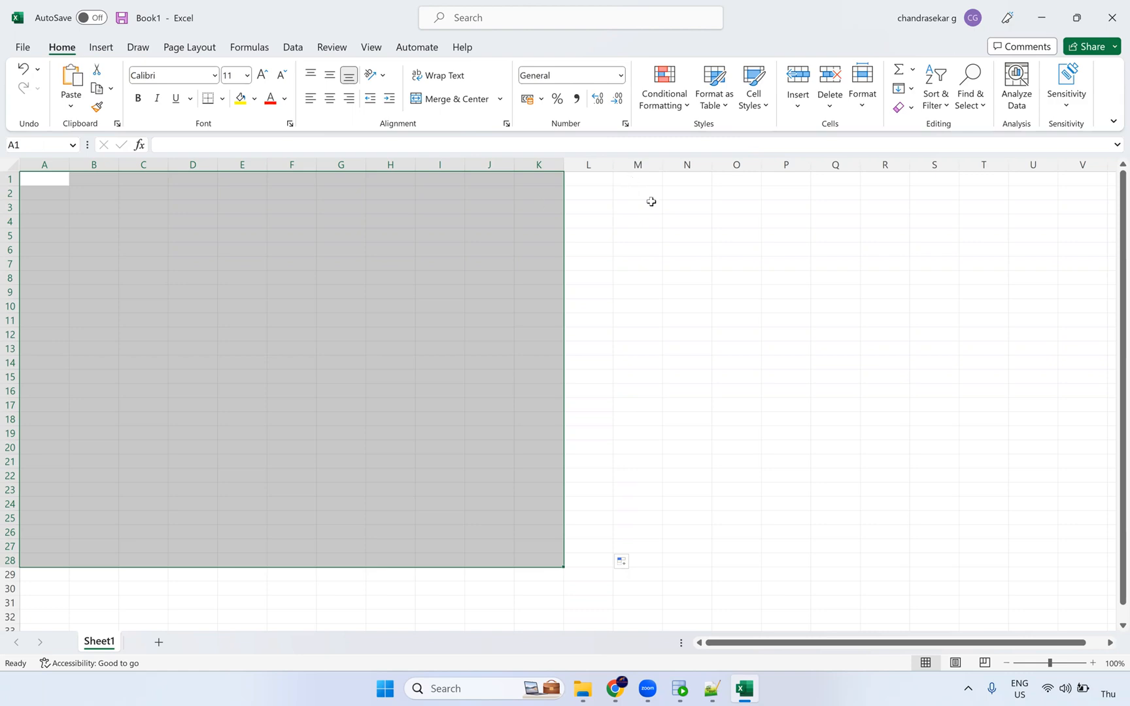
Select the ranges A1:K1 and M1:M29 on Sheet1.
left_click(642, 178)
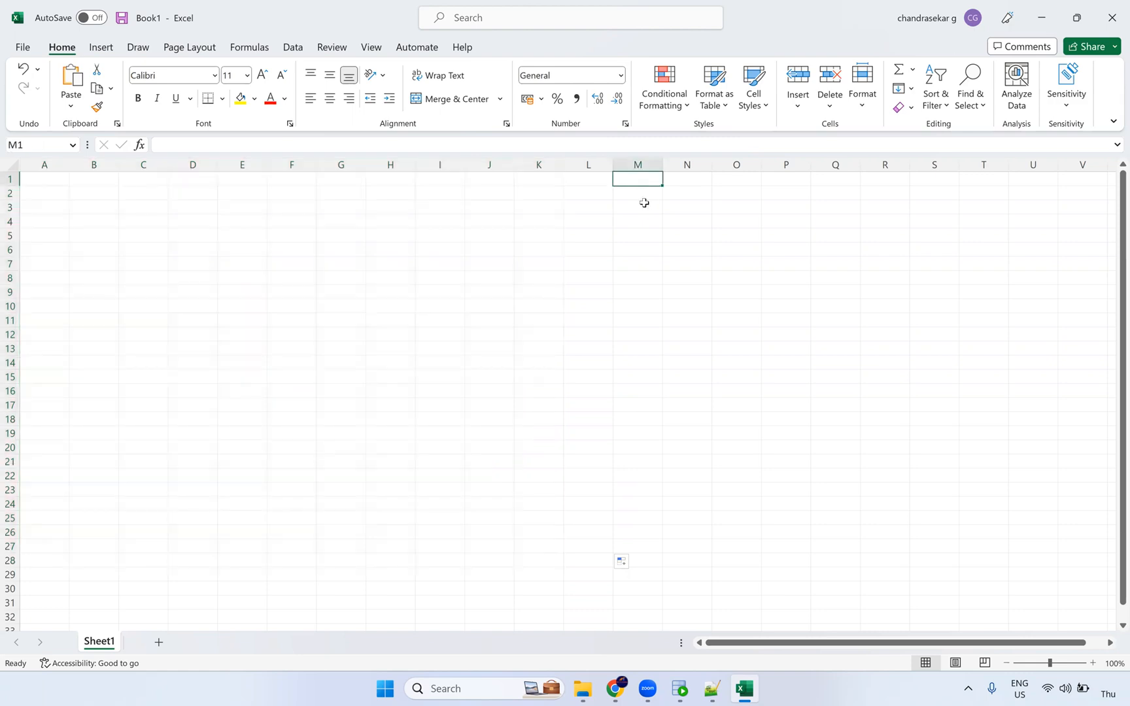
left_click_drag(68, 183, 638, 180)
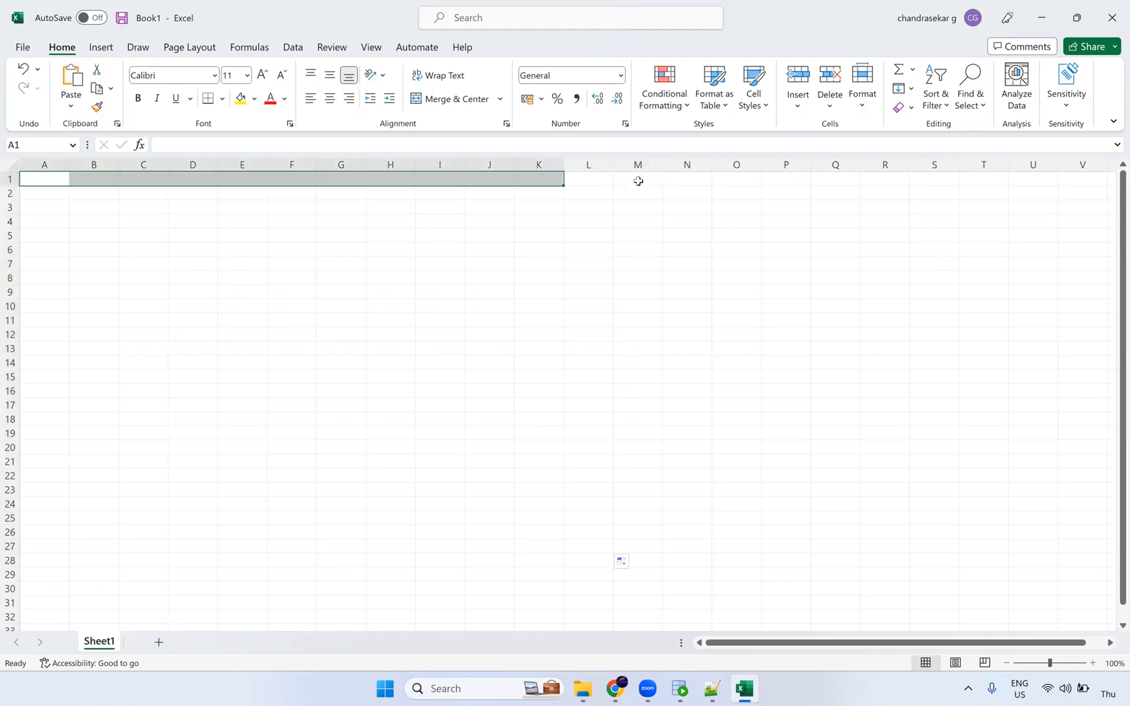
left_click(639, 180)
left_click_drag(662, 256, 677, 584)
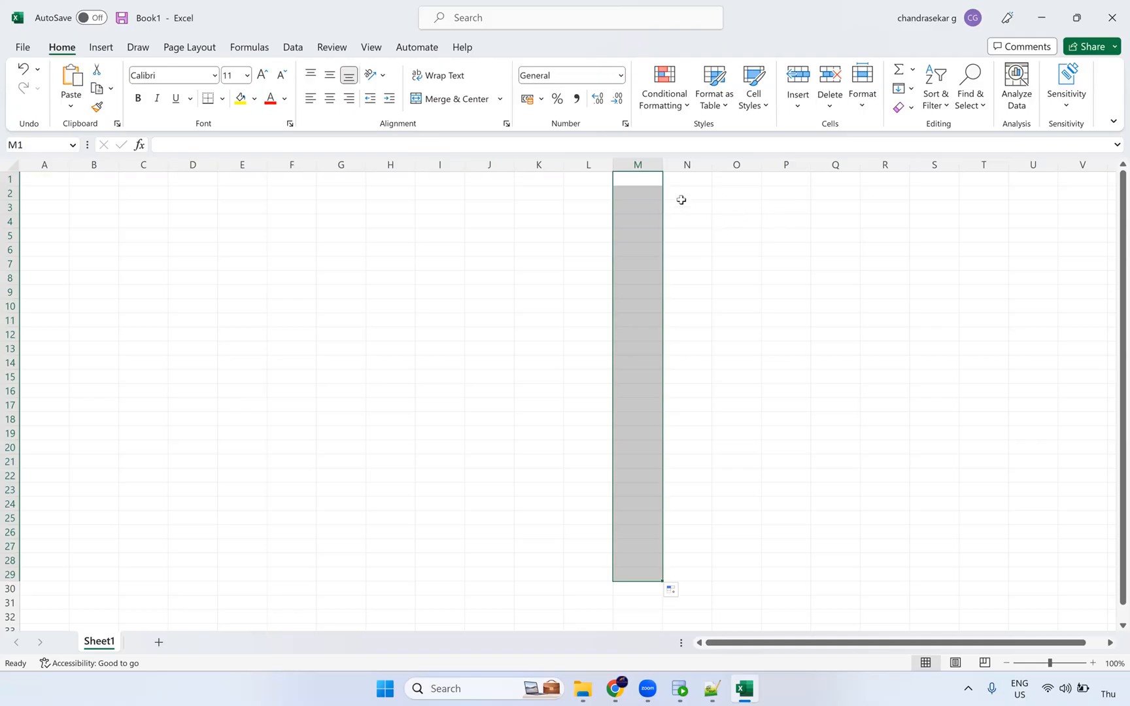
left_click(657, 204)
key("Up")
key("Up")
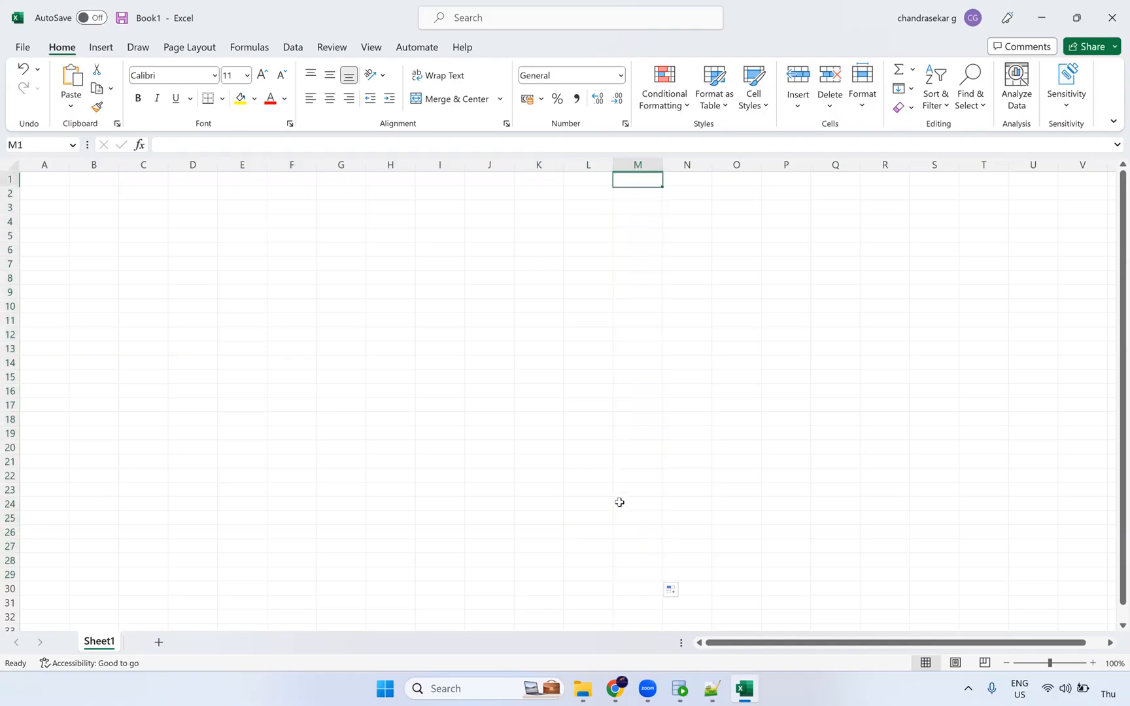
key("shift+Down")
key("shift+Down")
key("shift+Down")
key("shift+Down")
key("shift+Down")
key("shift+Down")
key("shift+Down")
key("shift+Down")
key("shift+Down")
key("shift+Down")
key("shift+Down")
key("shift+Down")
key("shift+Down")
key("shift+Down")
key("shift+Down")
key("shift+Down")
key("shift+Down")
key("shift+Down")
key("shift+Down")
key("shift+Down")
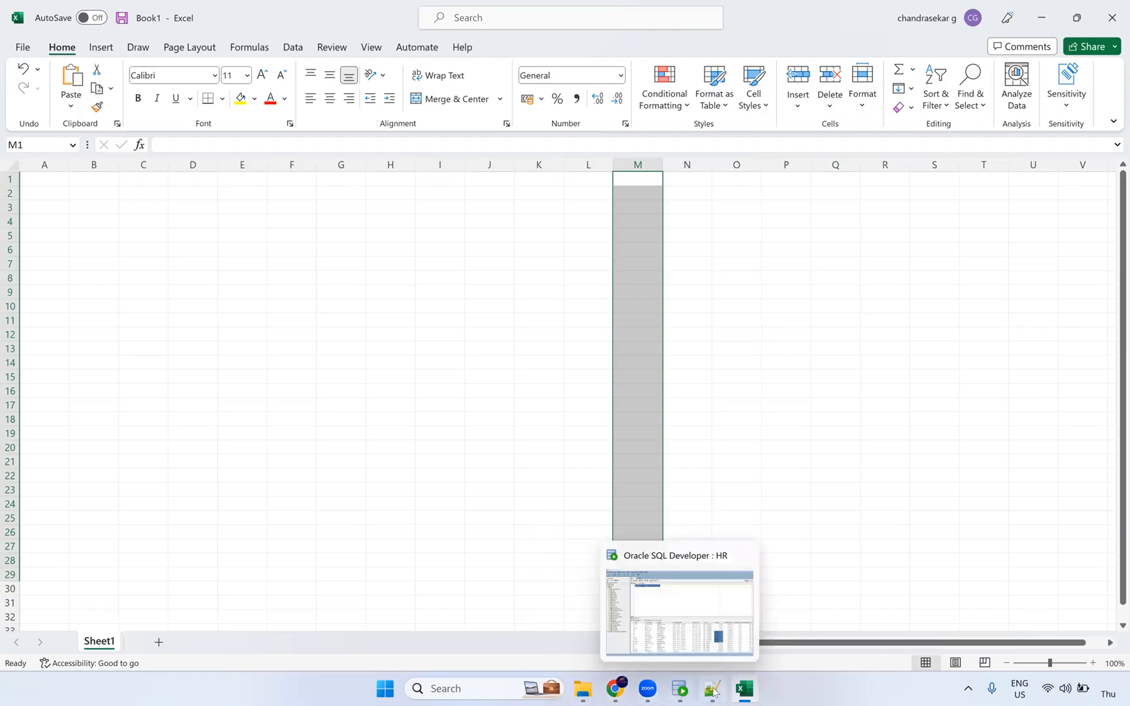
left_click(466, 687)
Open Paint and draw a rounded rectangle on the left of the canvas.
type("pa")
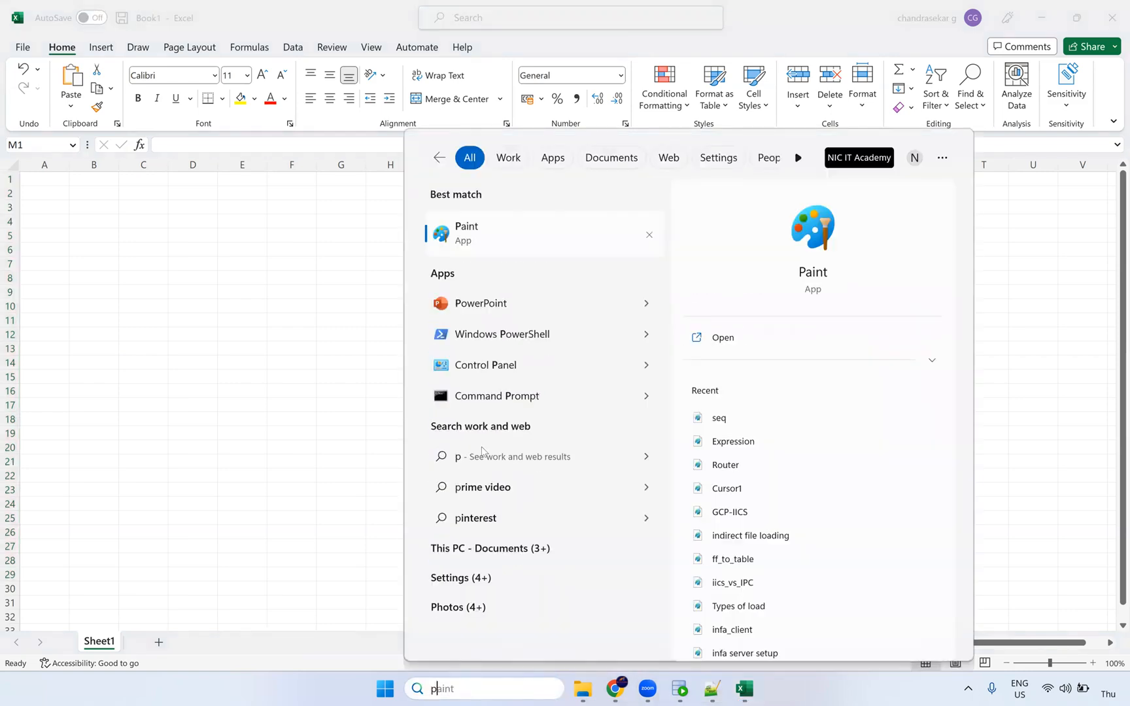
left_click(487, 241)
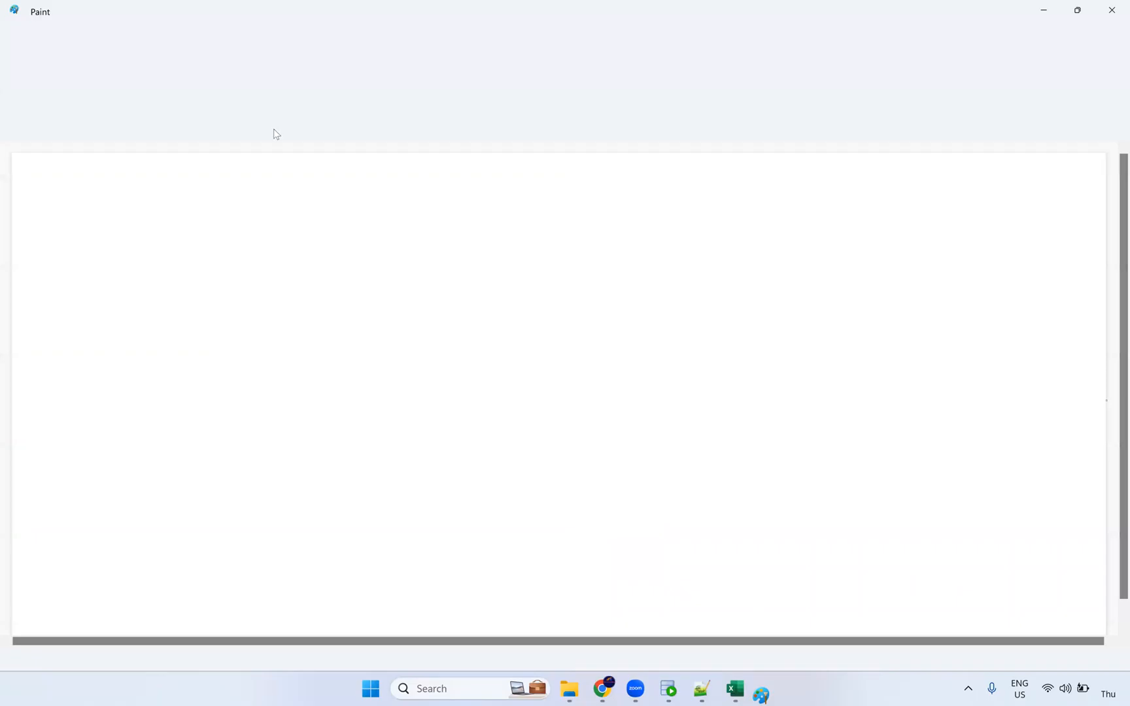
left_click(429, 73)
left_click_drag(115, 289, 282, 456)
Add the text label 100 above the left rectangle.
left_click(269, 74)
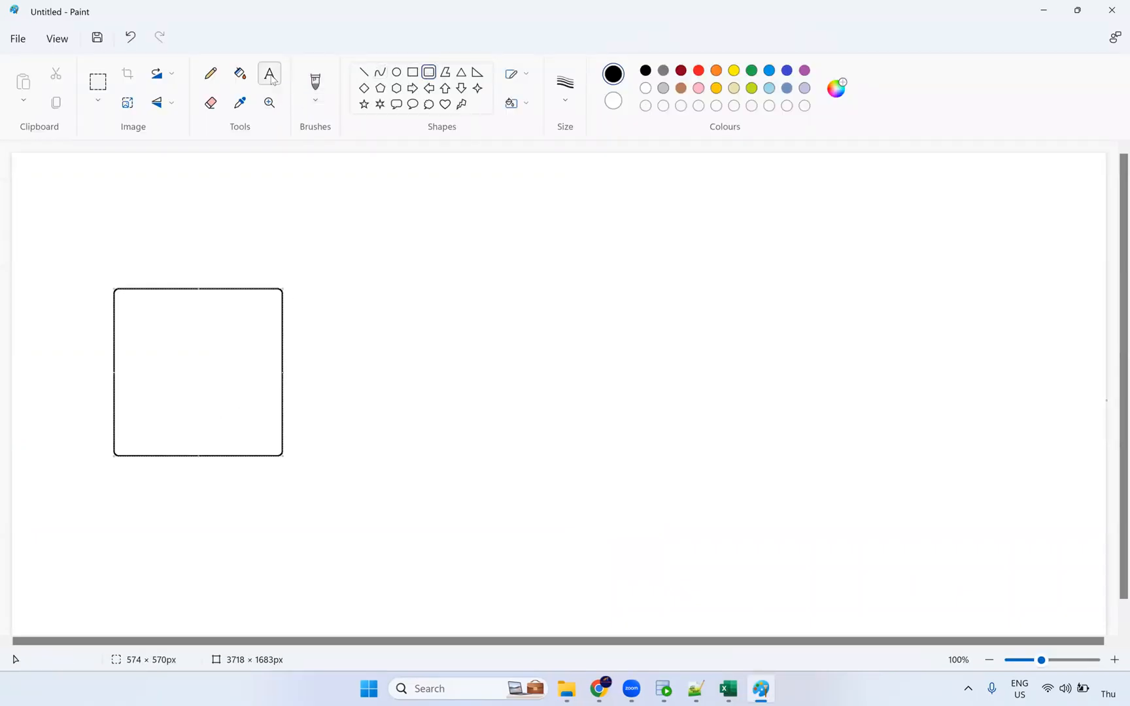
left_click(158, 267)
type("1000")
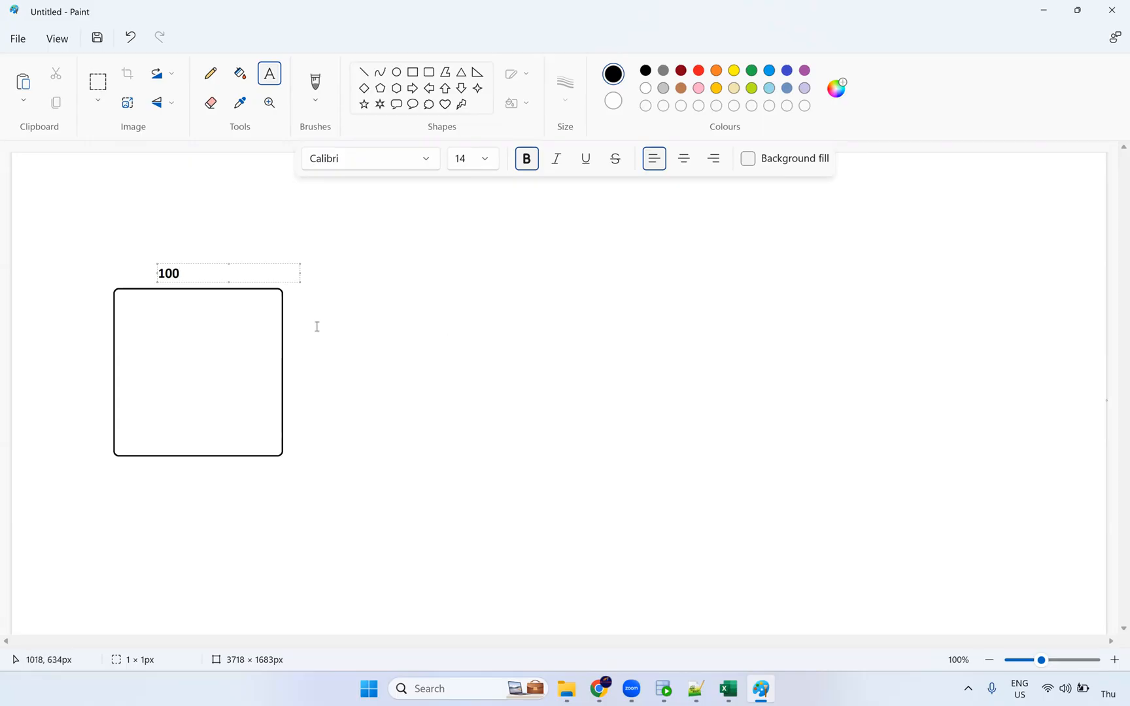
left_click(171, 246)
Draw a second, taller rounded rectangle on the right and nudge it slightly lower.
left_click(428, 72)
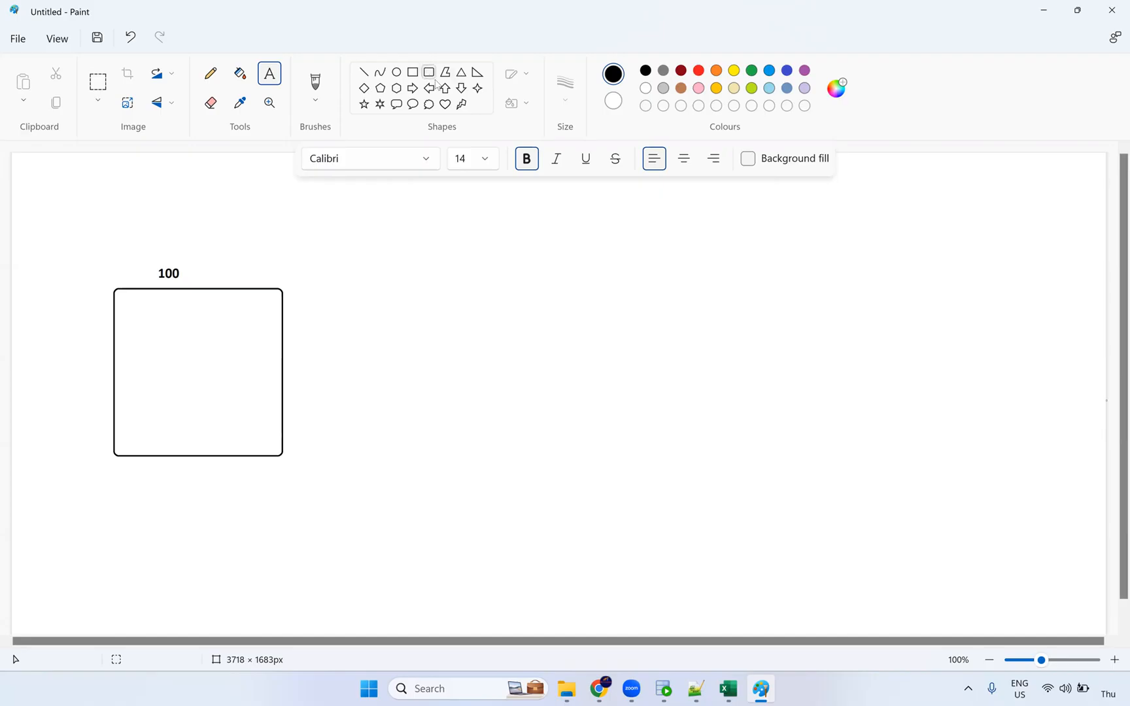
left_click_drag(695, 257, 855, 446)
left_click_drag(798, 370, 802, 393)
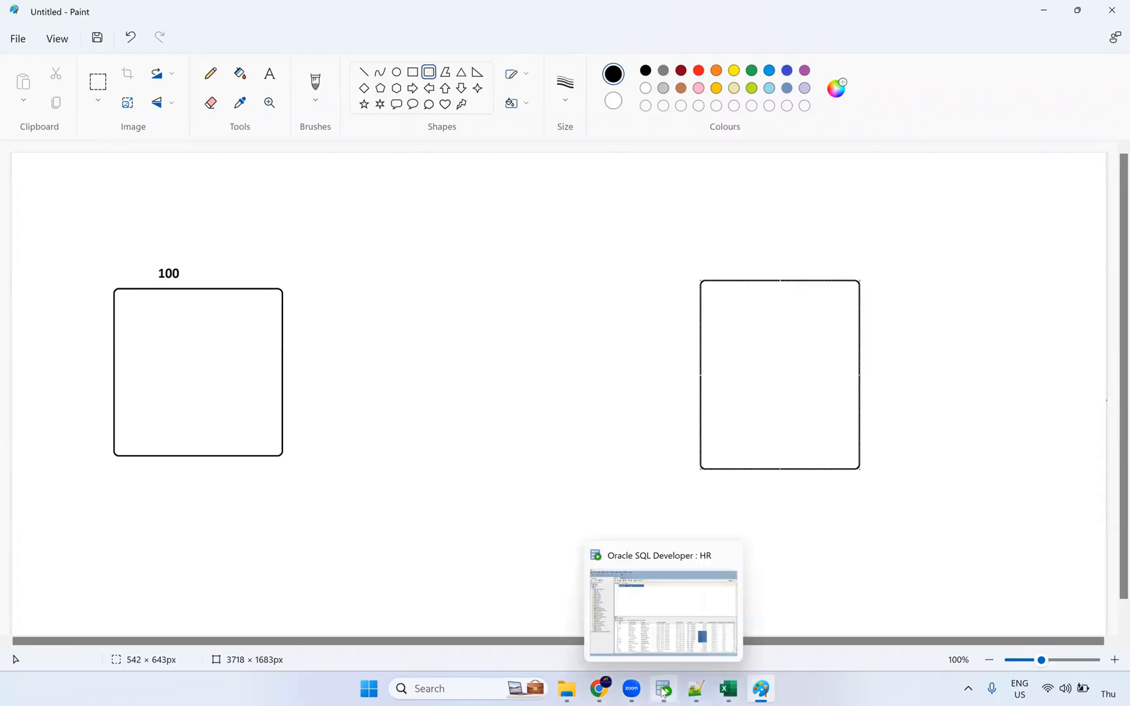
Select the FIRST_NAME and LAST_NAME values for rows 1–12 in the employees query results.
left_click(663, 691)
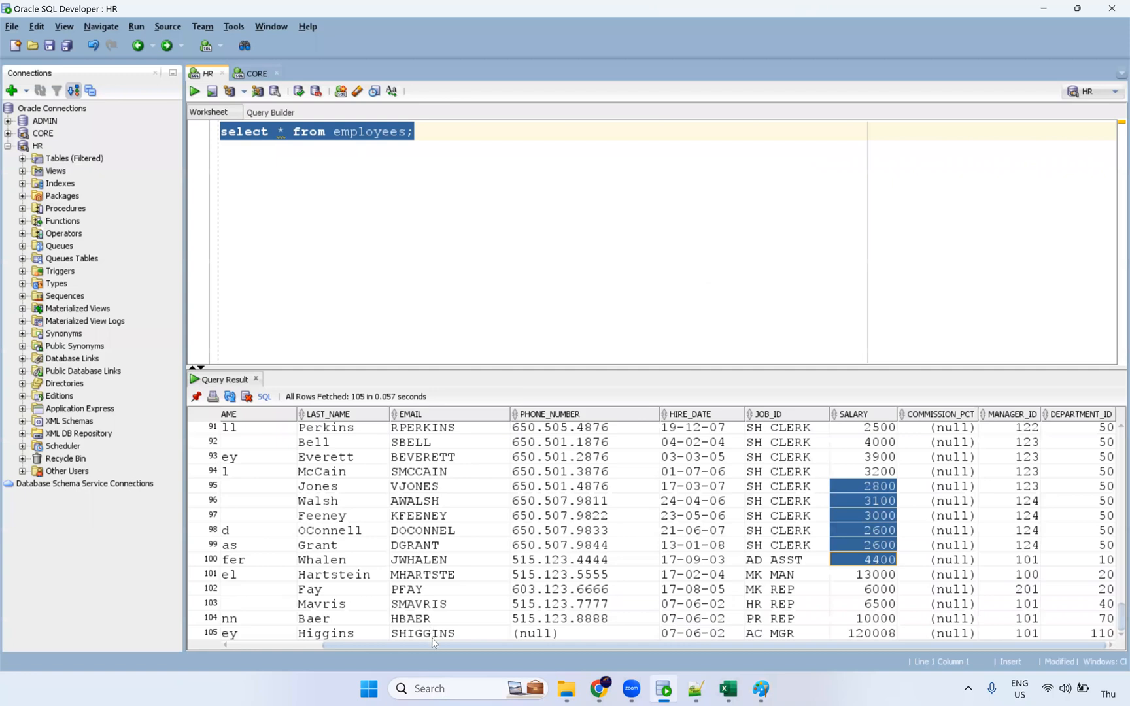
left_click_drag(358, 643, 266, 644)
left_click_drag(328, 609, 380, 436)
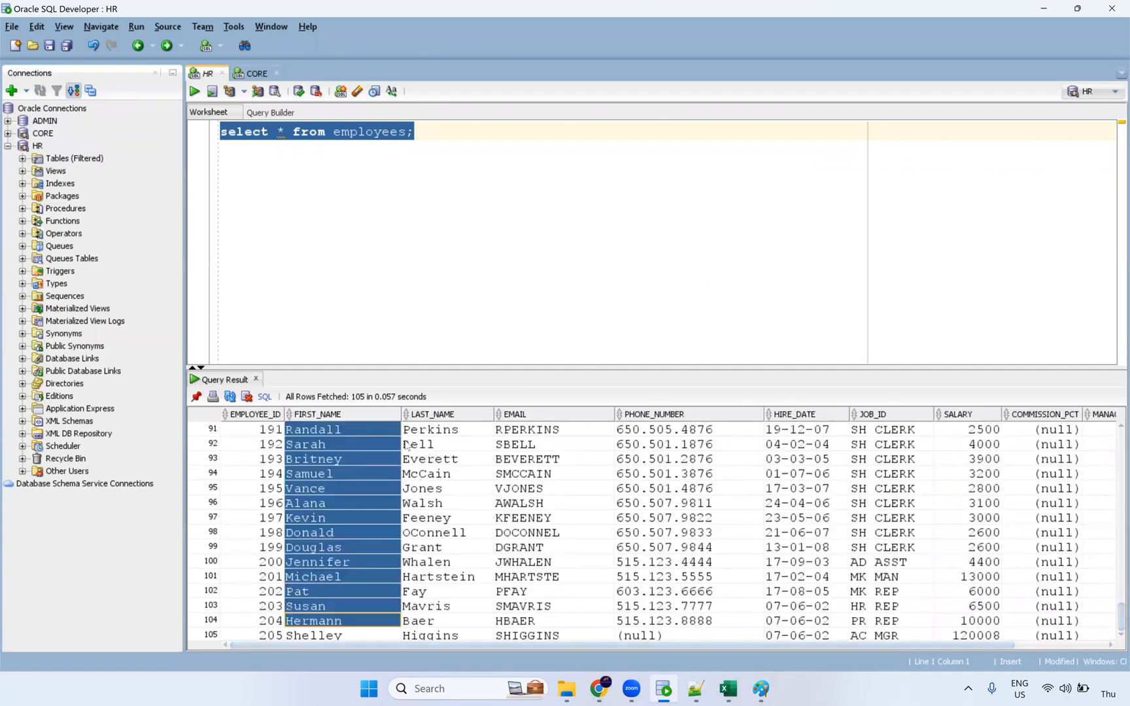
left_click(440, 608, "ctrl")
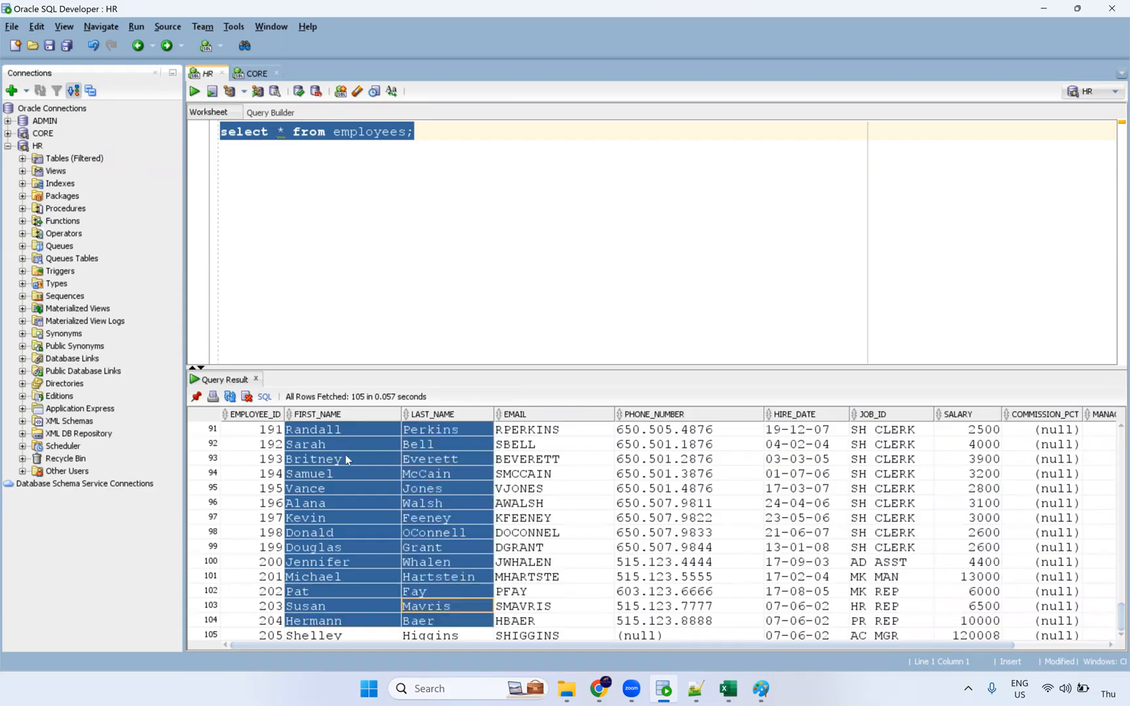
scroll(343, 450, "up", 9)
left_click_drag(341, 431, 342, 563)
left_click_drag(490, 462, 523, 446)
scroll(487, 546, "up", 20)
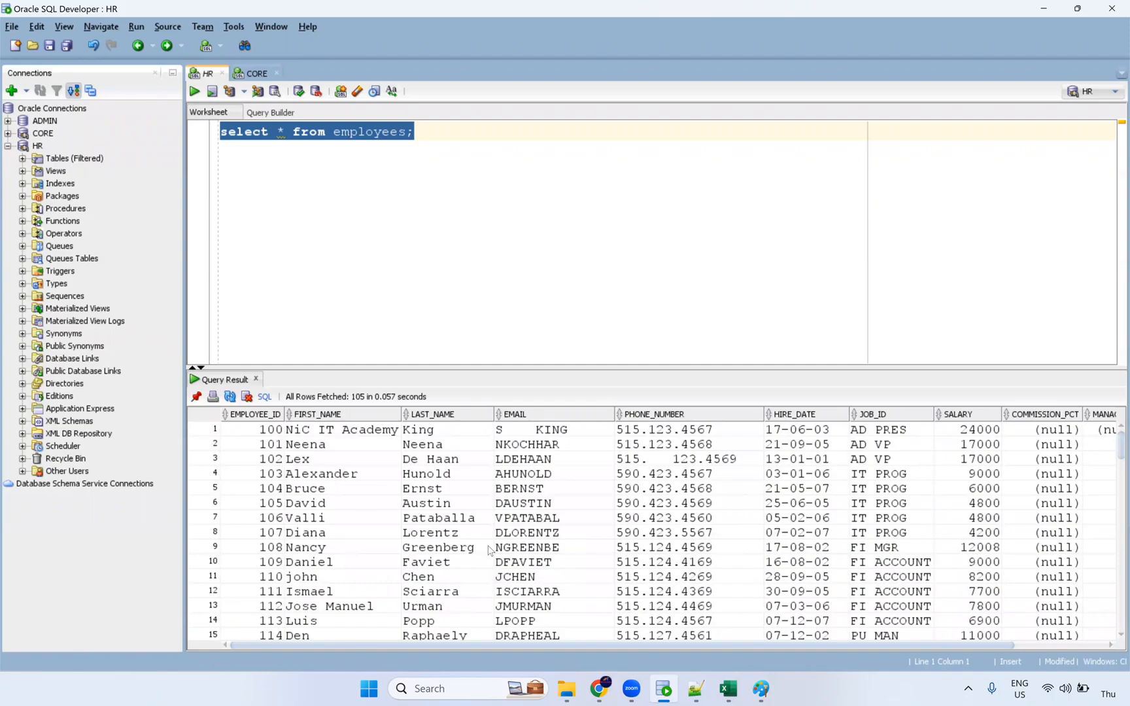
left_click_drag(373, 431, 353, 592)
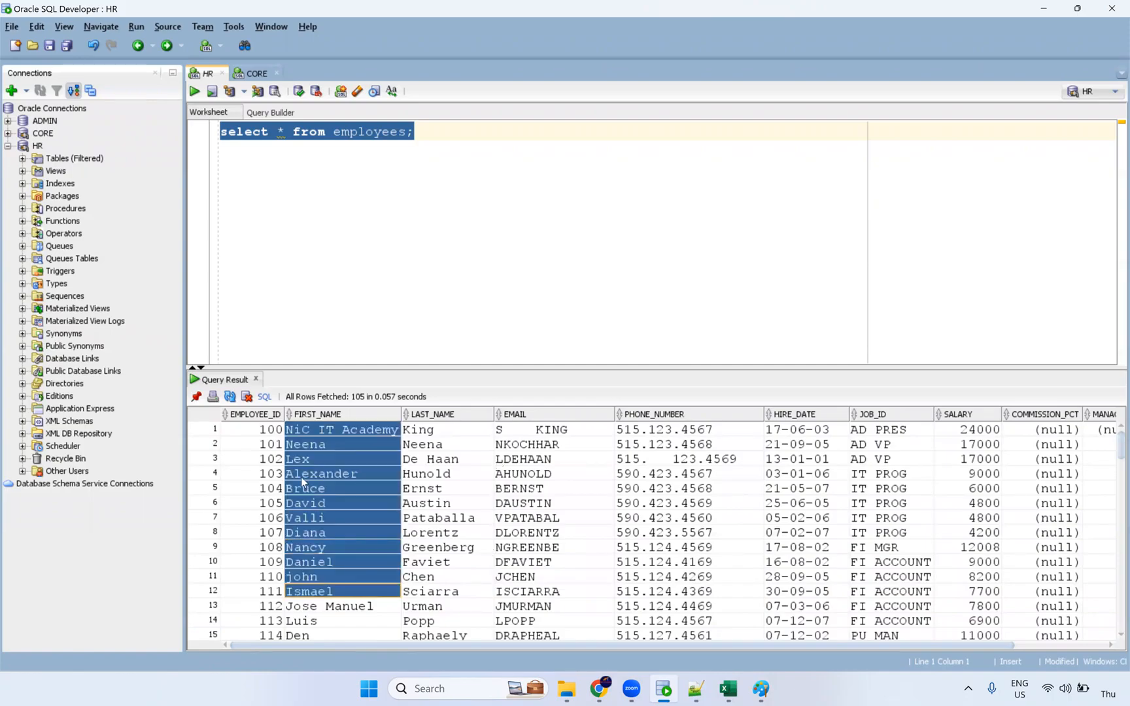
Inspect the NiC IT Academy first-name value and add a new line below the query.
left_click(290, 433)
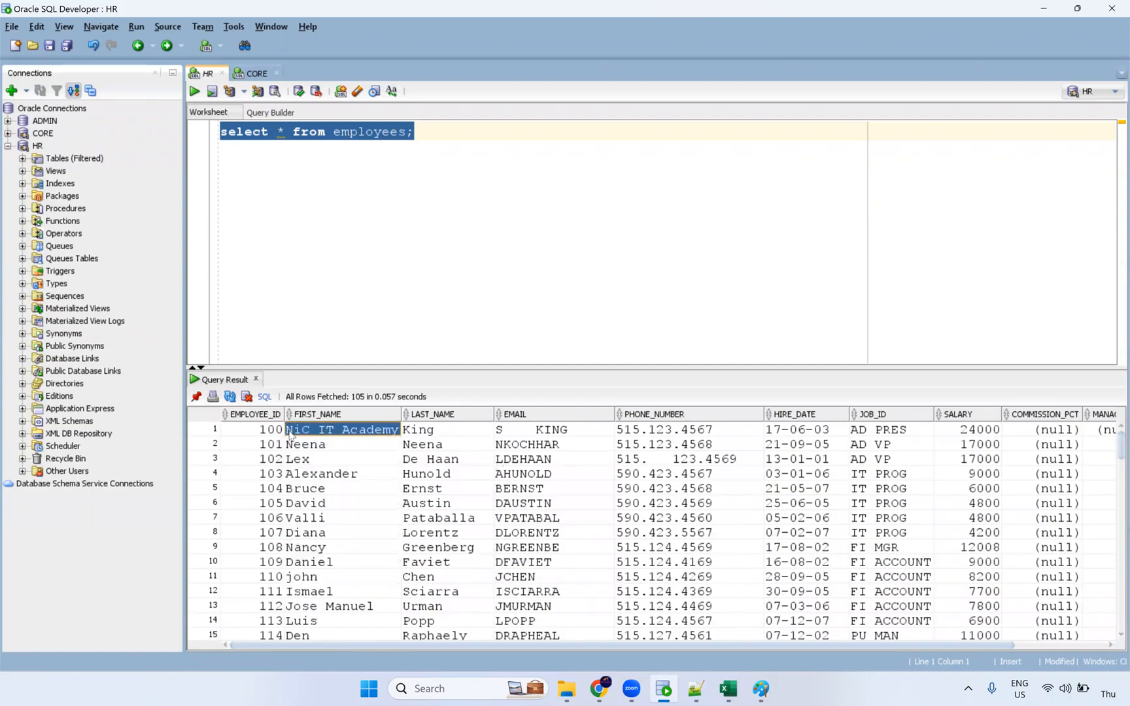
double_click(290, 433)
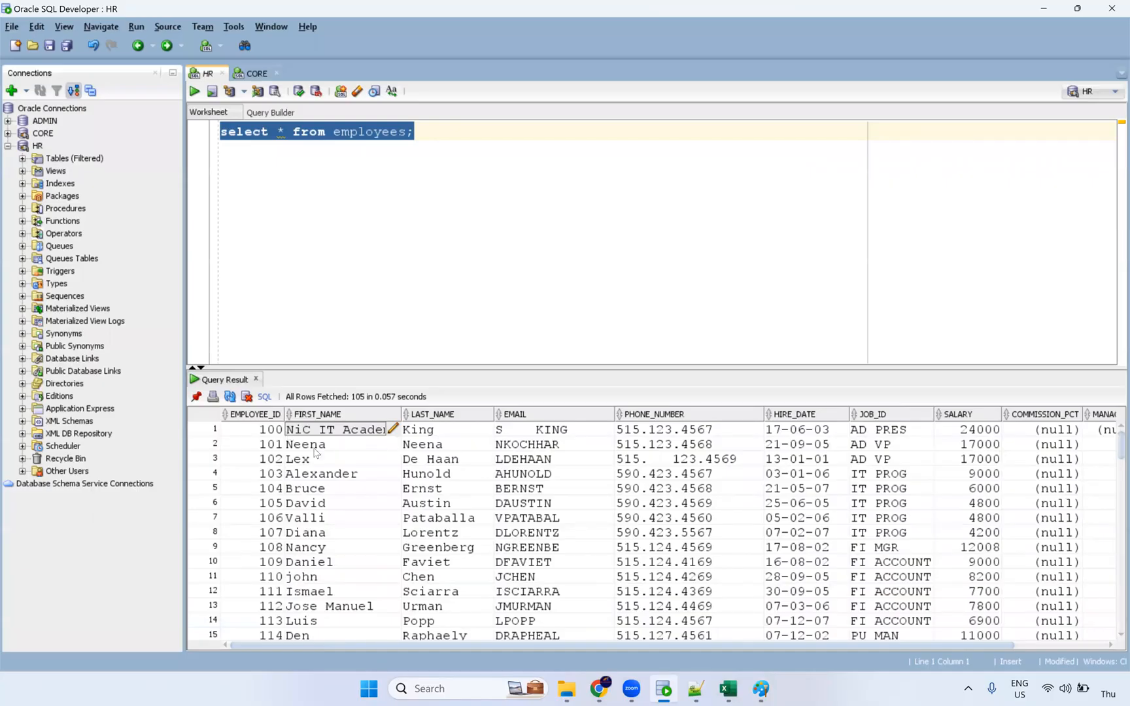
left_click(315, 608, "shift")
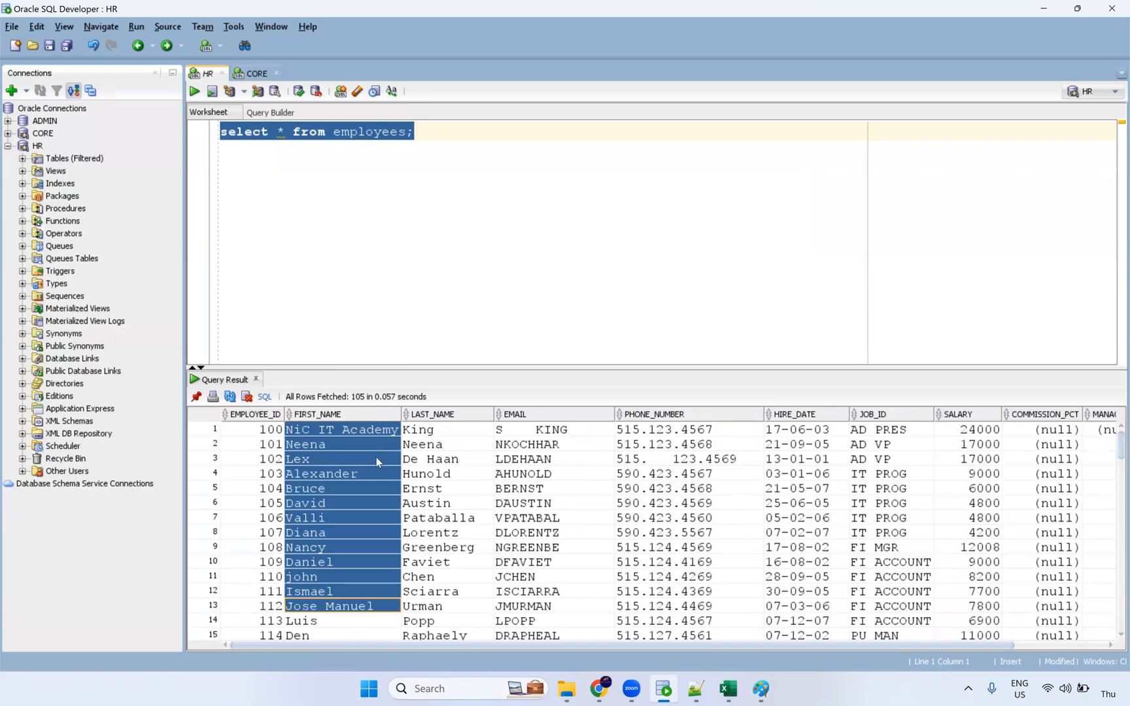
left_click(431, 130)
key("Return")
key("Return")
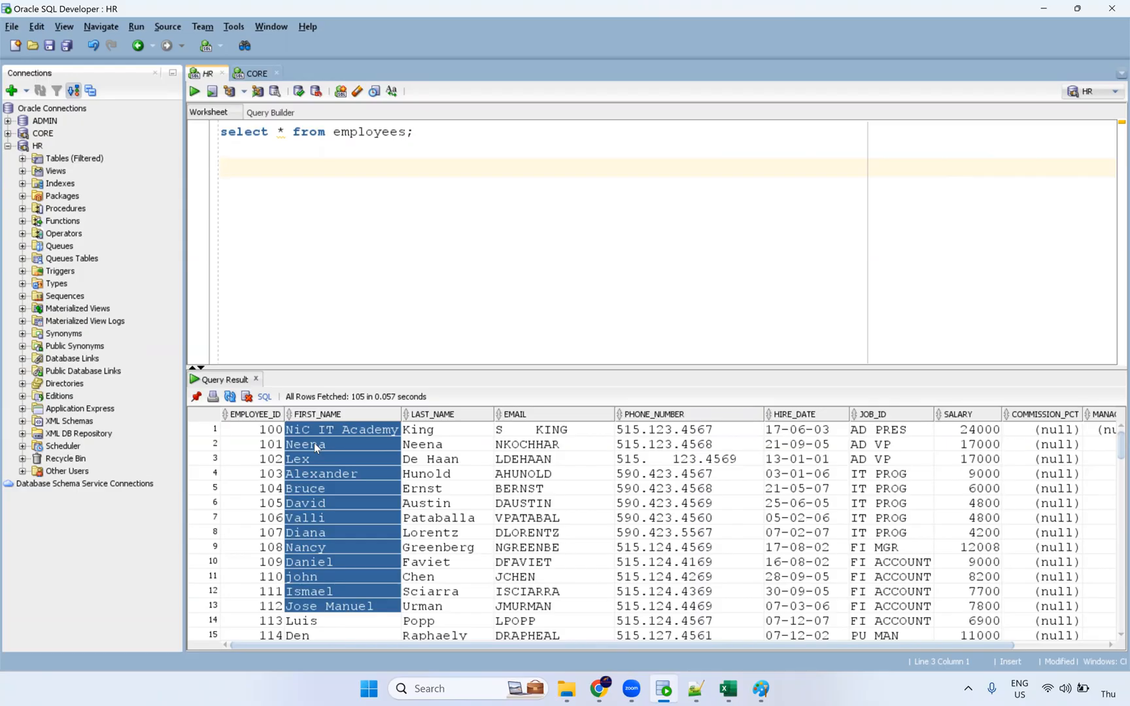
Select rows 1–10 from last name to job and the 6000 salary, then bring up the Informatica login.
left_click(343, 435)
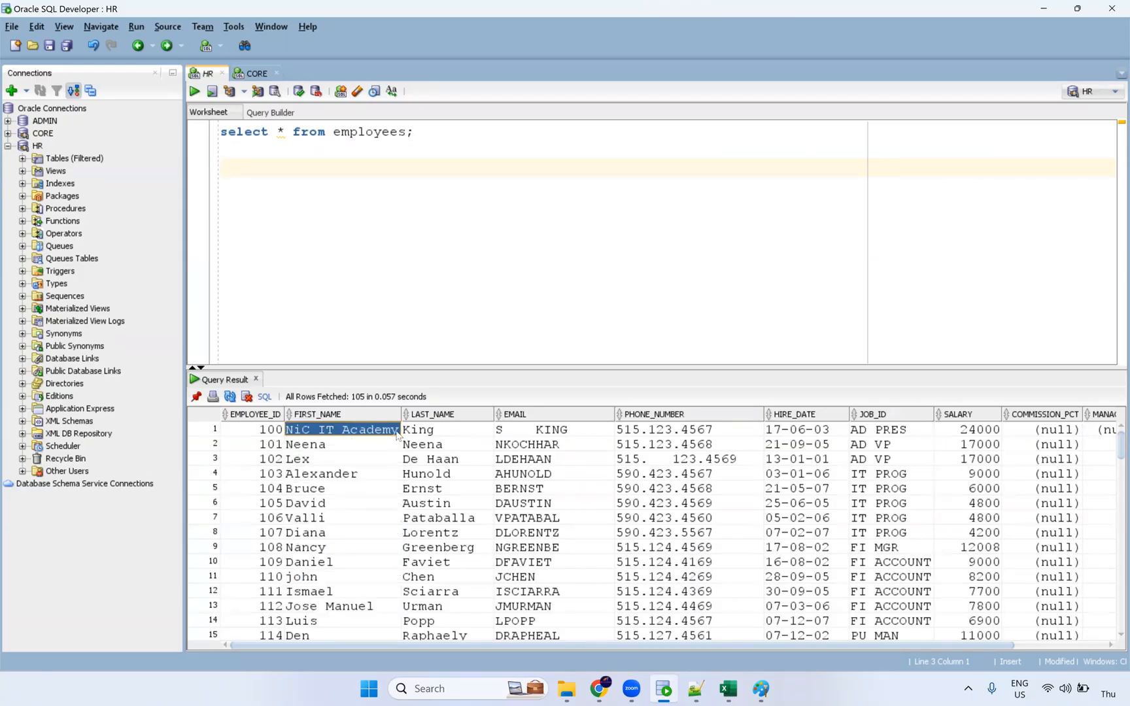
left_click(425, 443)
left_click_drag(418, 430, 902, 562)
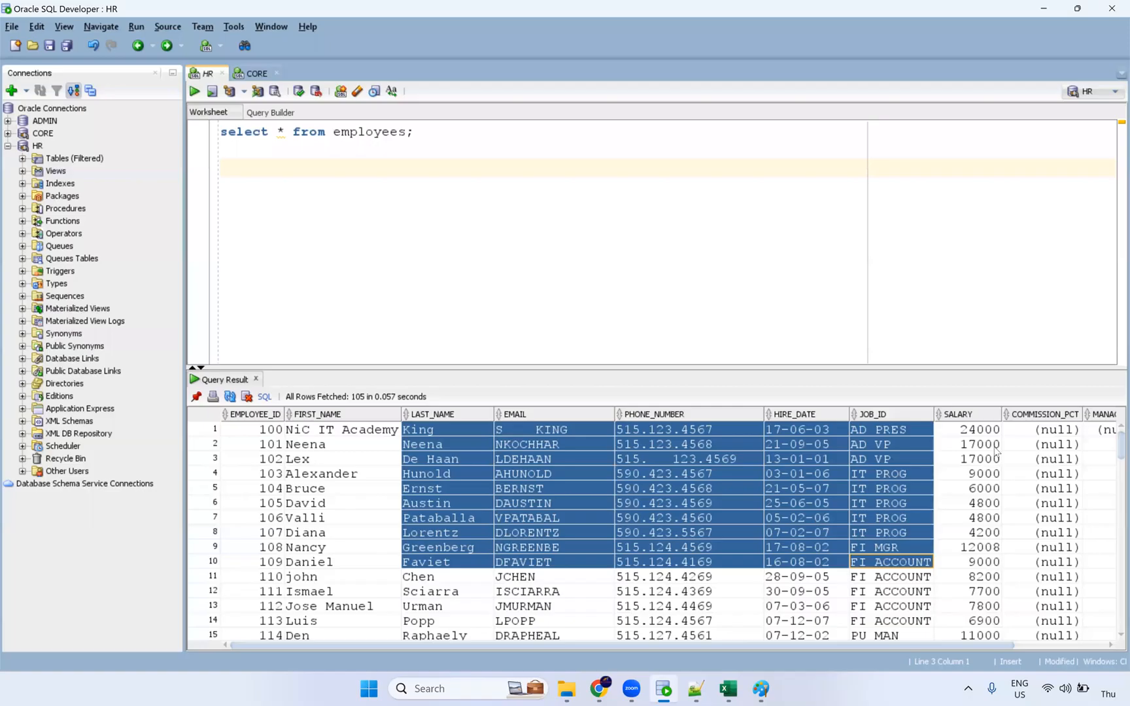
left_click(979, 488)
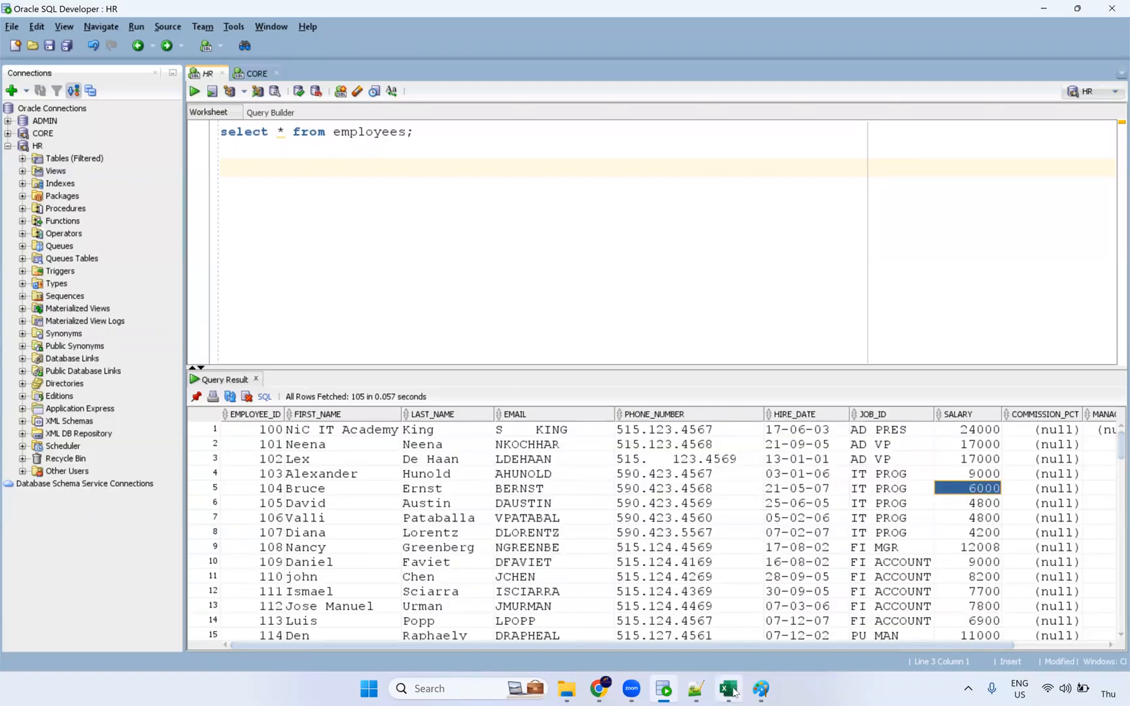
left_click(600, 689)
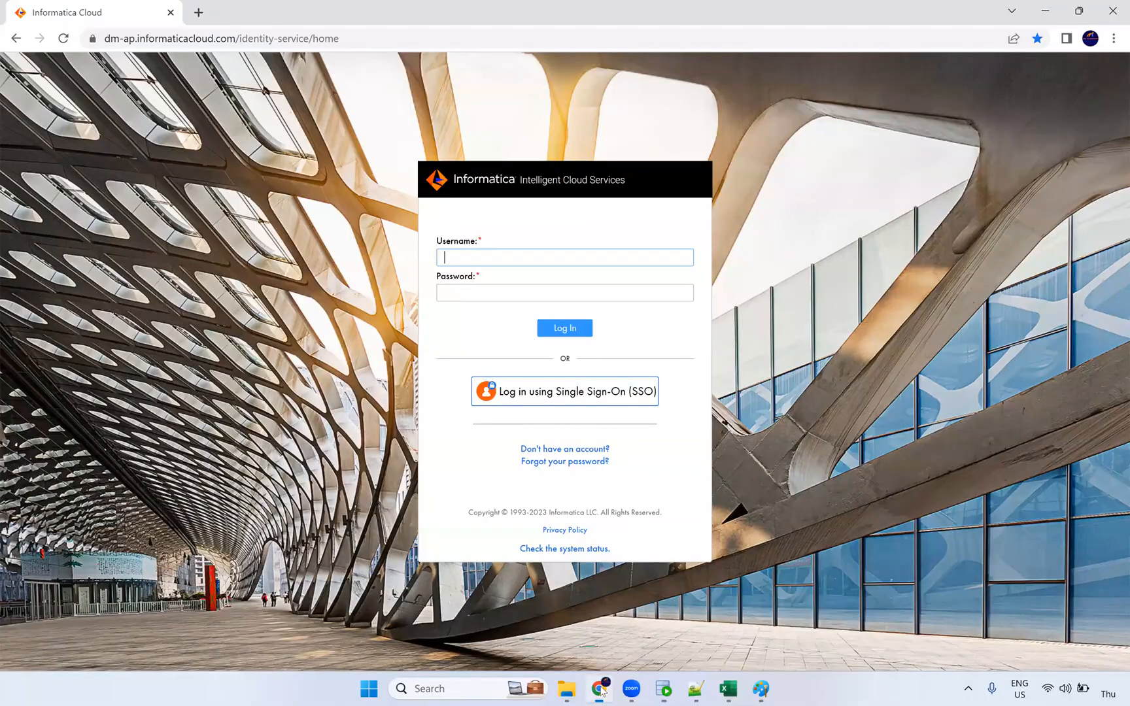
Highlight the Vertical, Horizontal and Hybrid Macro lines in the Macros in Expression notes.
left_click(697, 690)
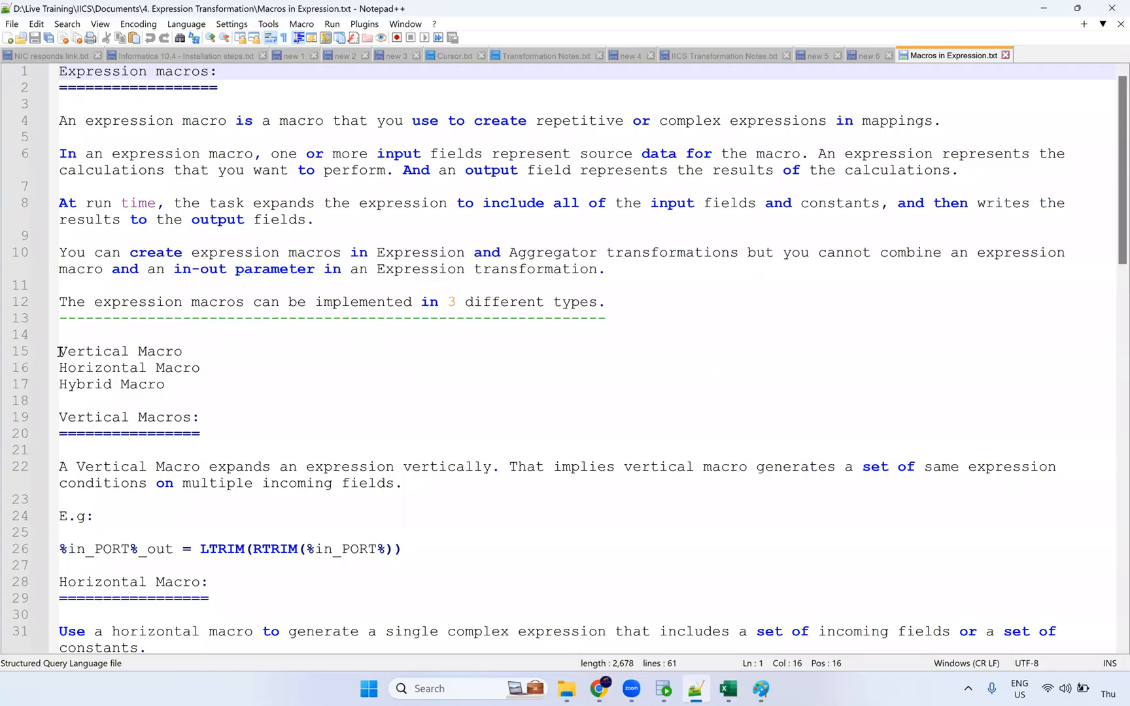
mouse_move(60, 351)
left_mouse_down()
mouse_move(196, 366)
mouse_move(183, 351)
mouse_move(60, 366)
left_mouse_up()
double_click(155, 369)
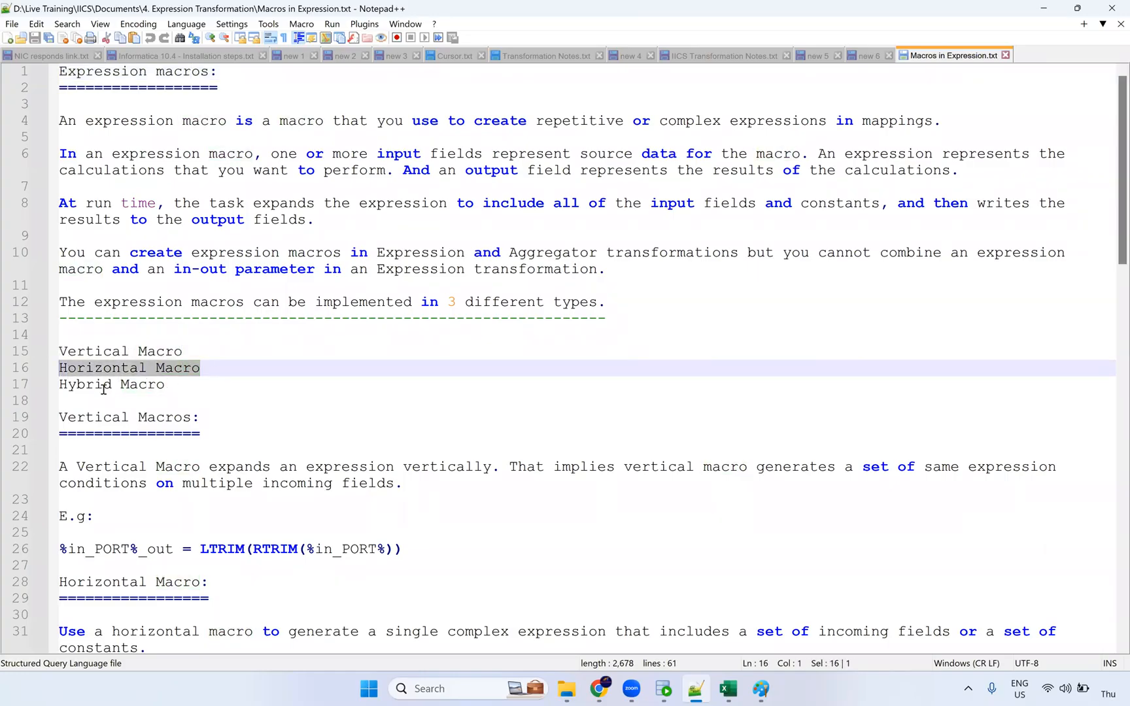
left_click_drag(165, 386, 49, 387)
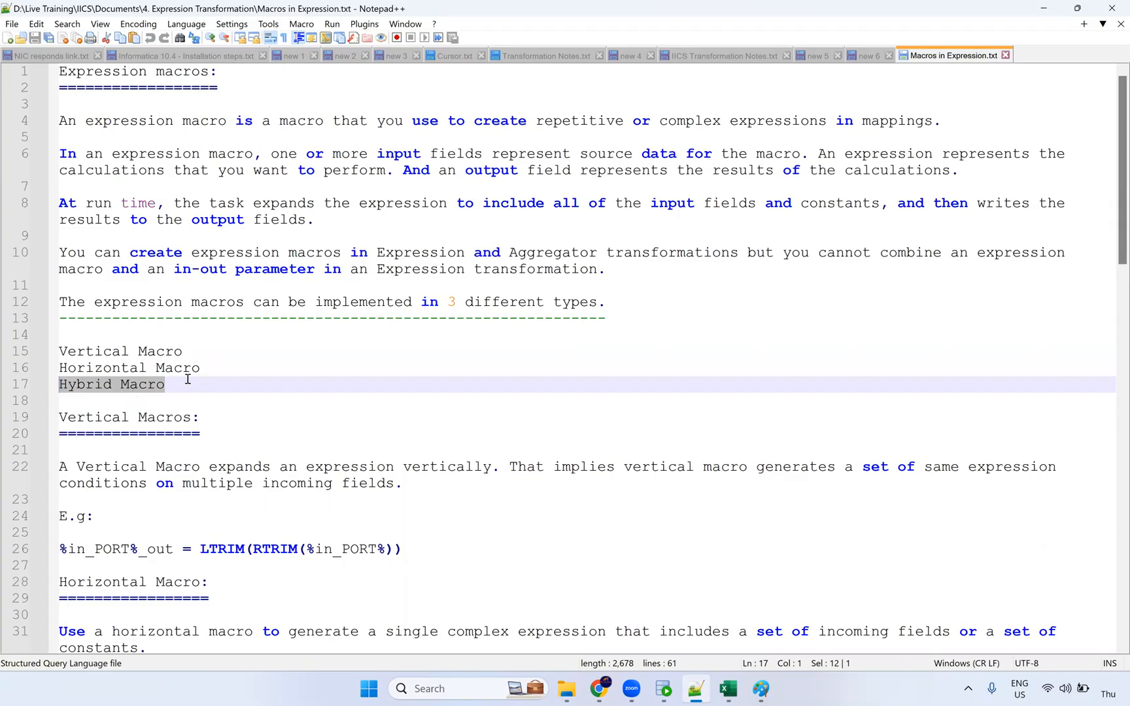
left_click_drag(212, 368, 26, 344)
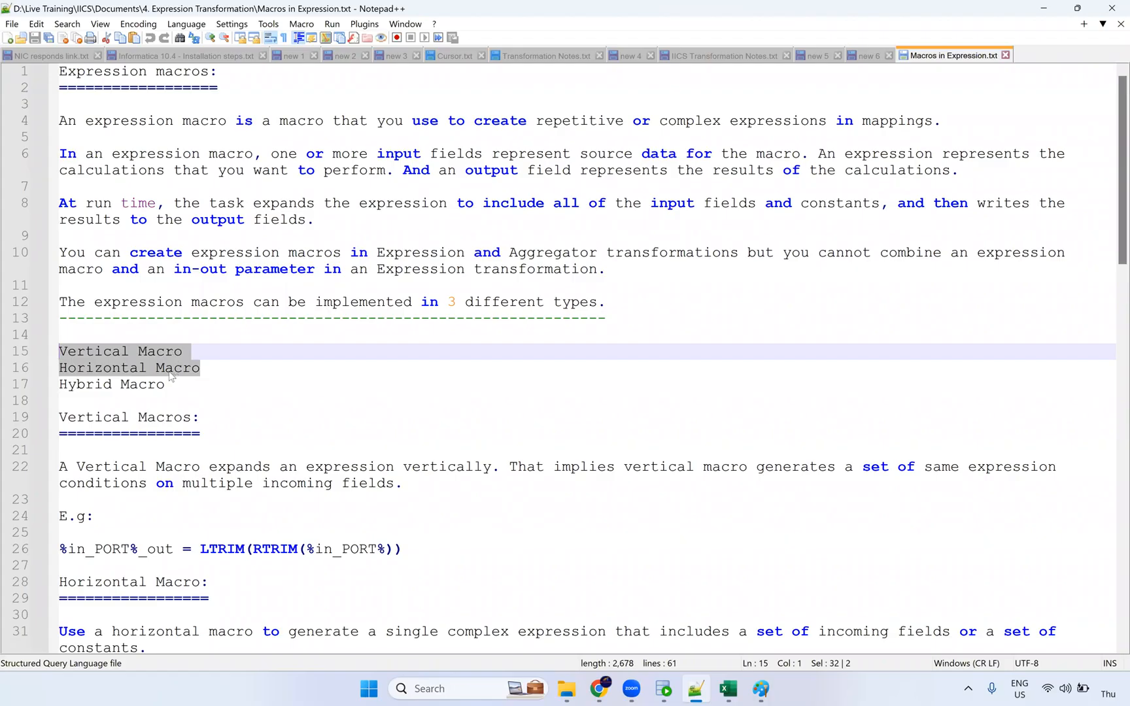
double_click(121, 354)
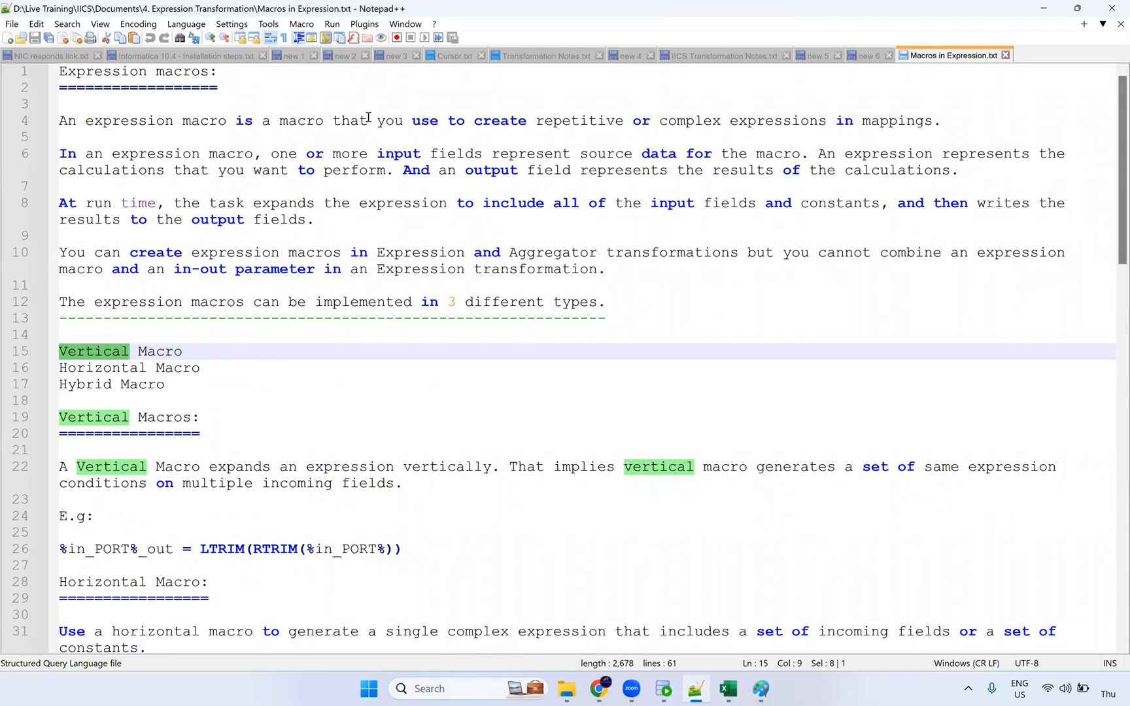
Mark how a vertical macro expands expressions, then reselect first names 1–12 in SQL Developer.
key("alt+Tab")
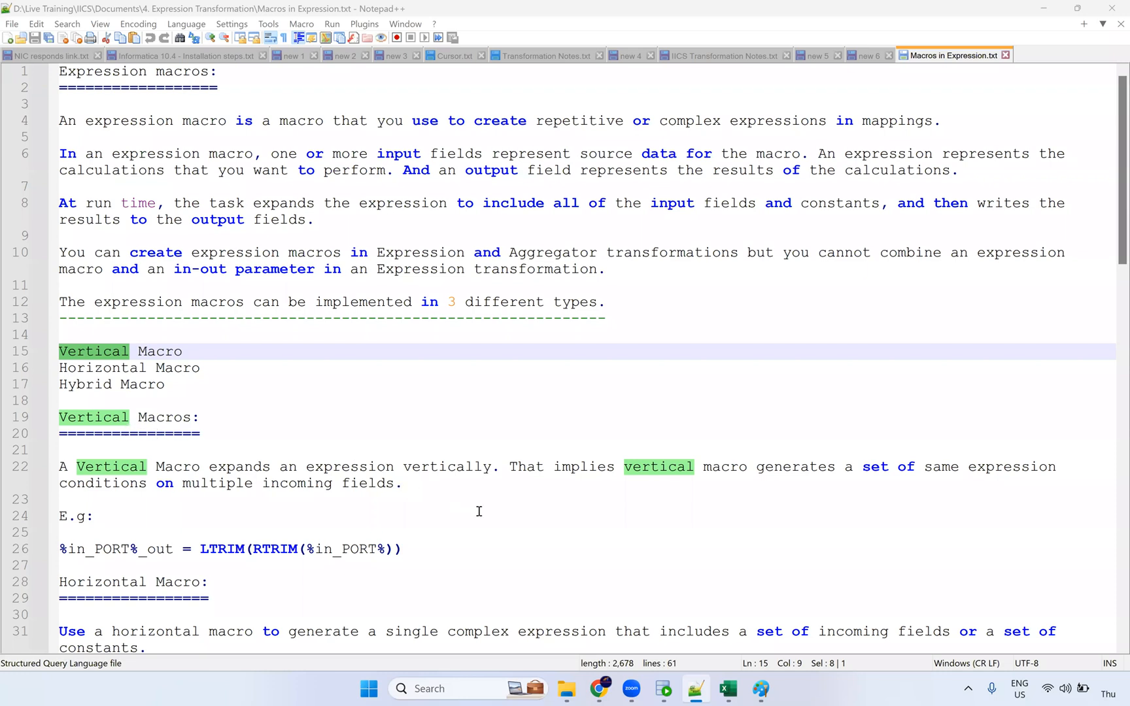
left_click_drag(217, 467, 484, 468)
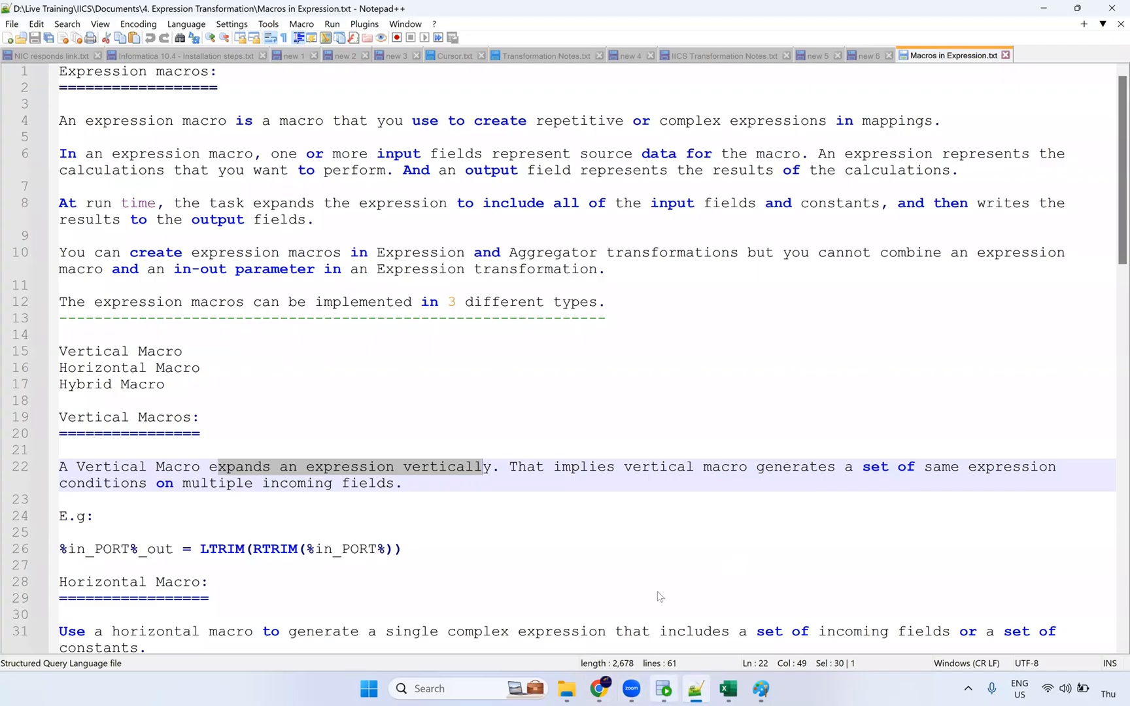
left_click(664, 688)
left_click_drag(378, 431, 357, 592)
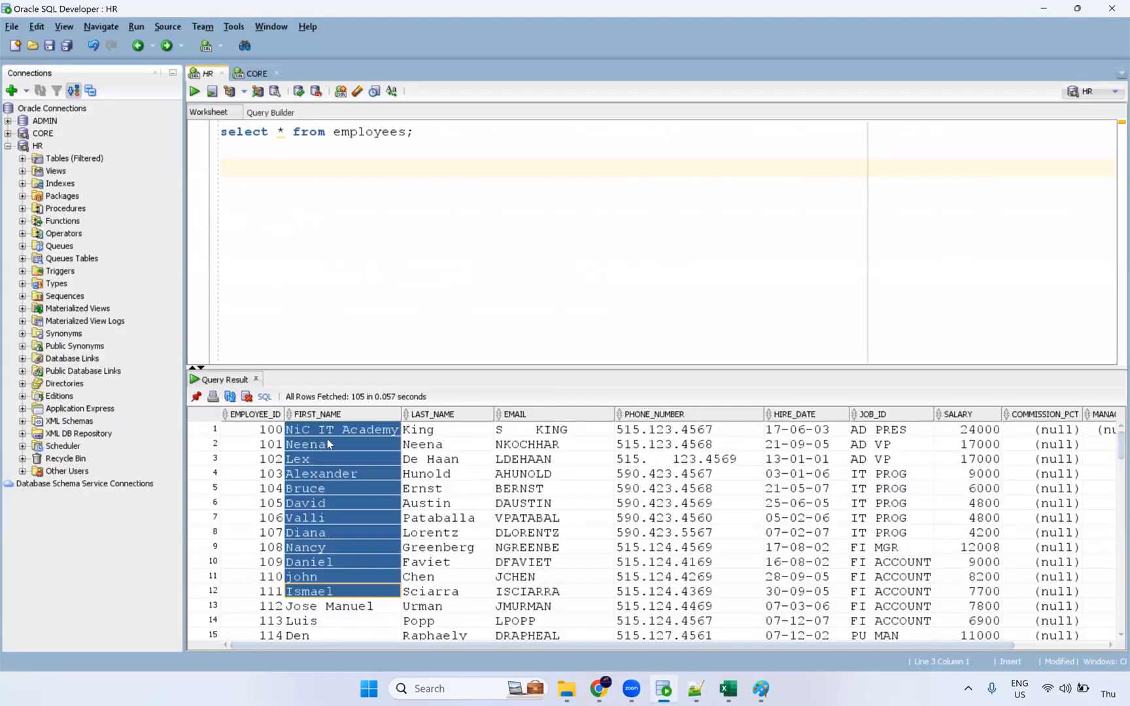
Select the all-null COMMISSION_PCT values for rows 1–14 in the result grid.
left_click_drag(857, 646, 1033, 641)
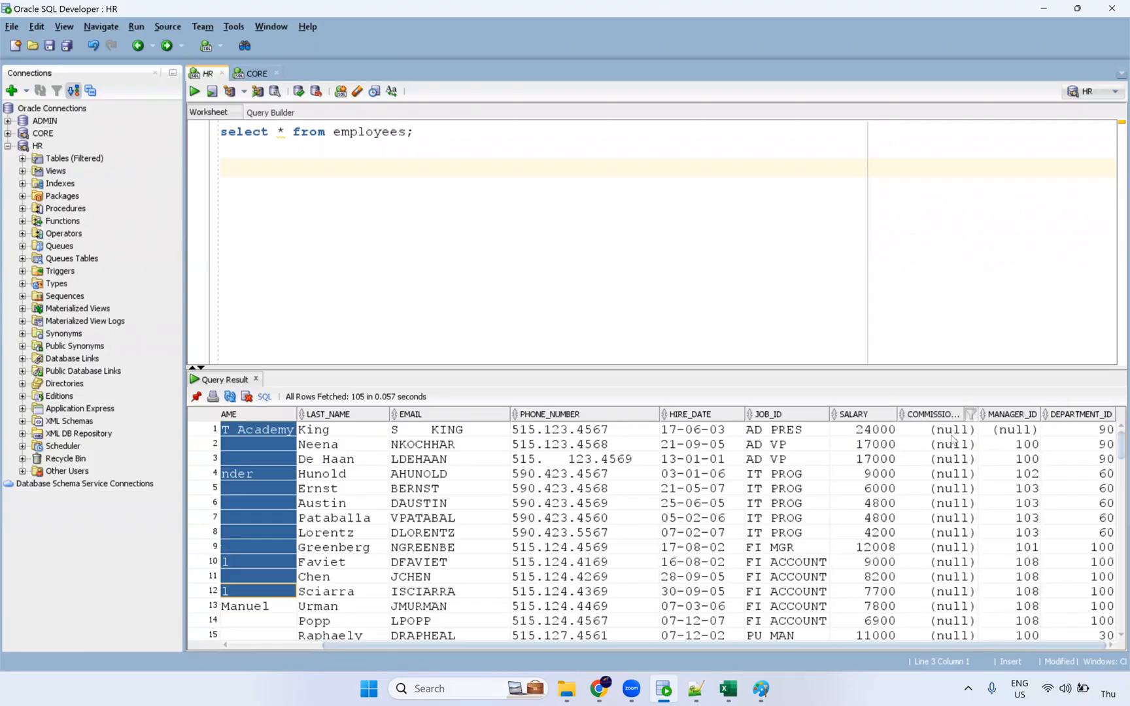
left_click_drag(951, 429, 952, 608)
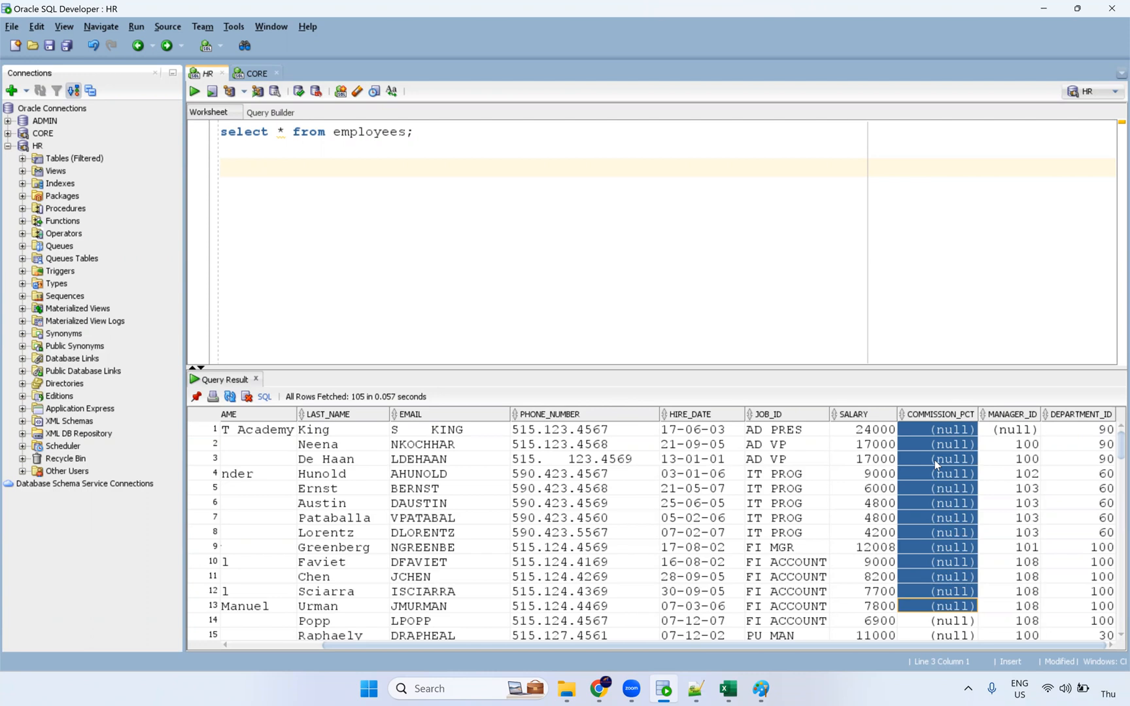
left_click_drag(938, 635, 955, 426)
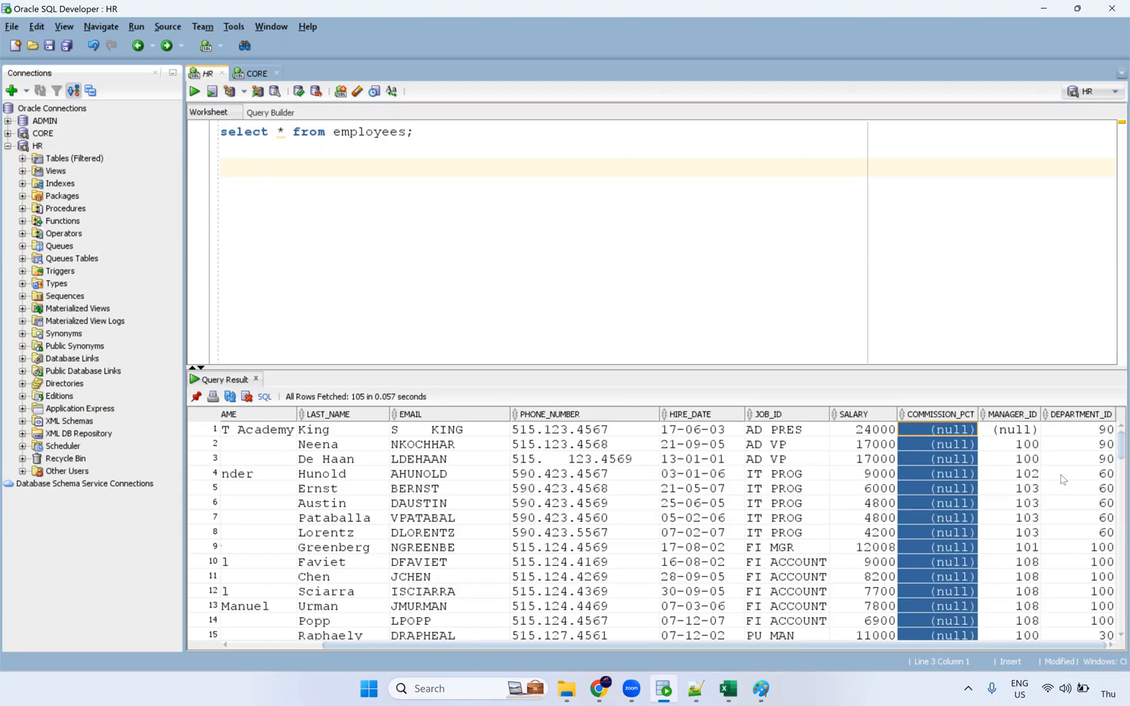
left_click(960, 474)
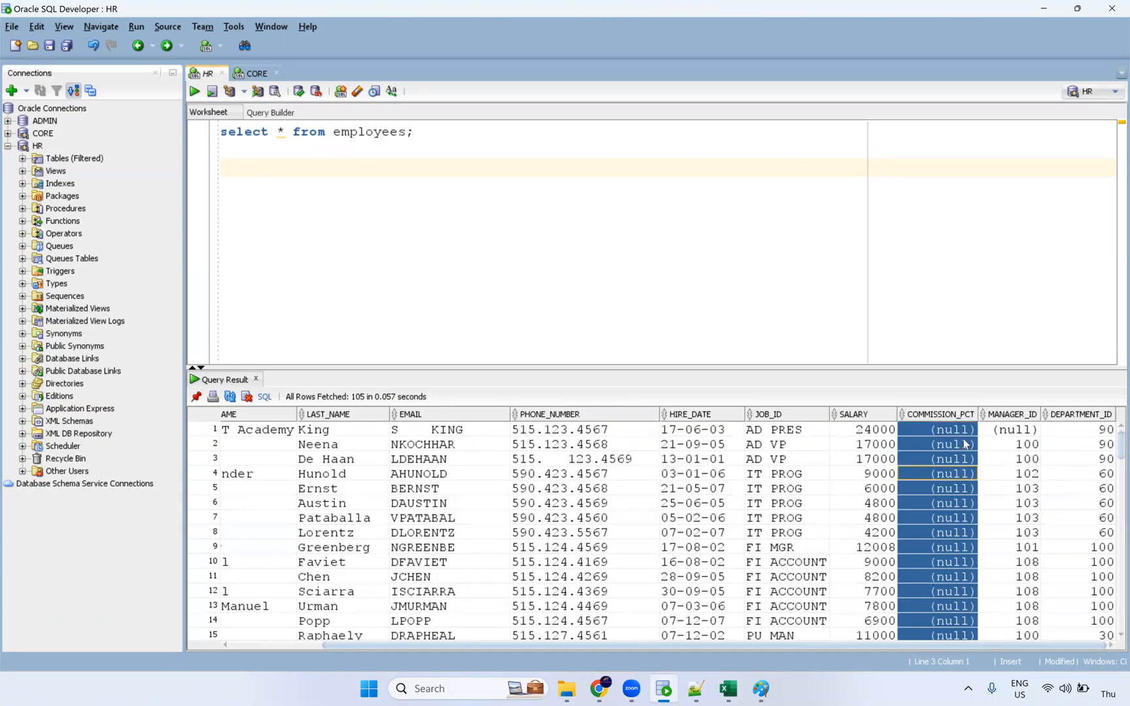
left_click(951, 621, "shift")
Glance at the macro notes, then enlarge the result grid to show employee rows 1–20.
key("alt+Tab")
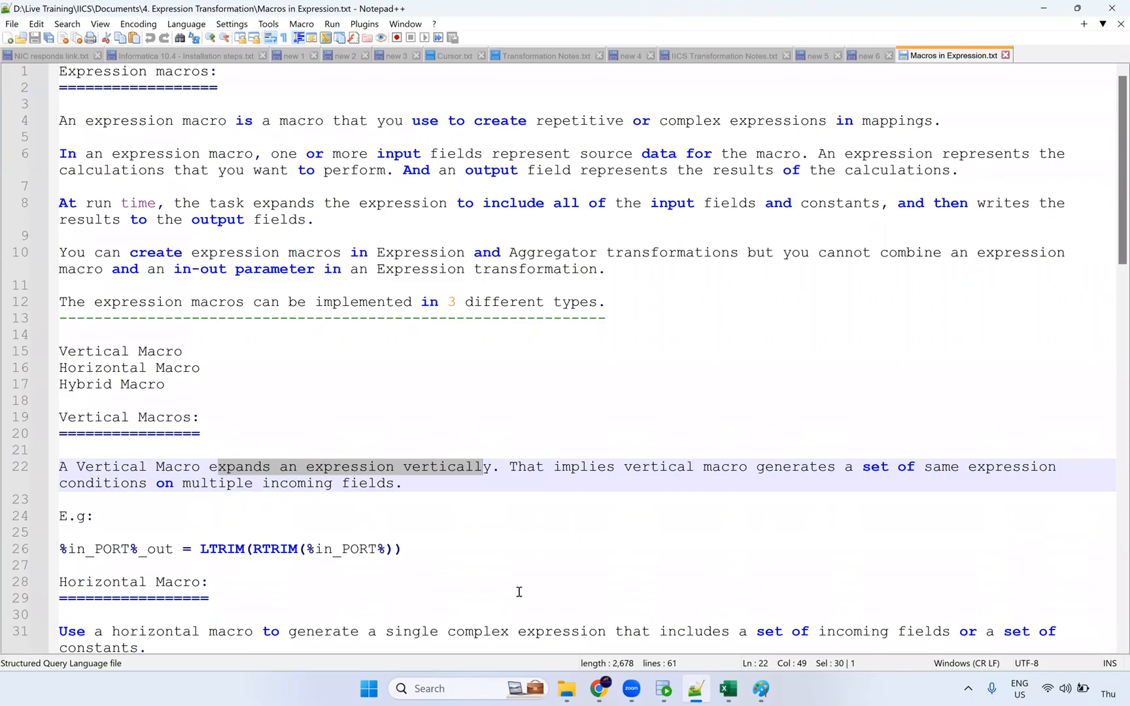
scroll(515, 590, "down", 2)
key("alt+Tab")
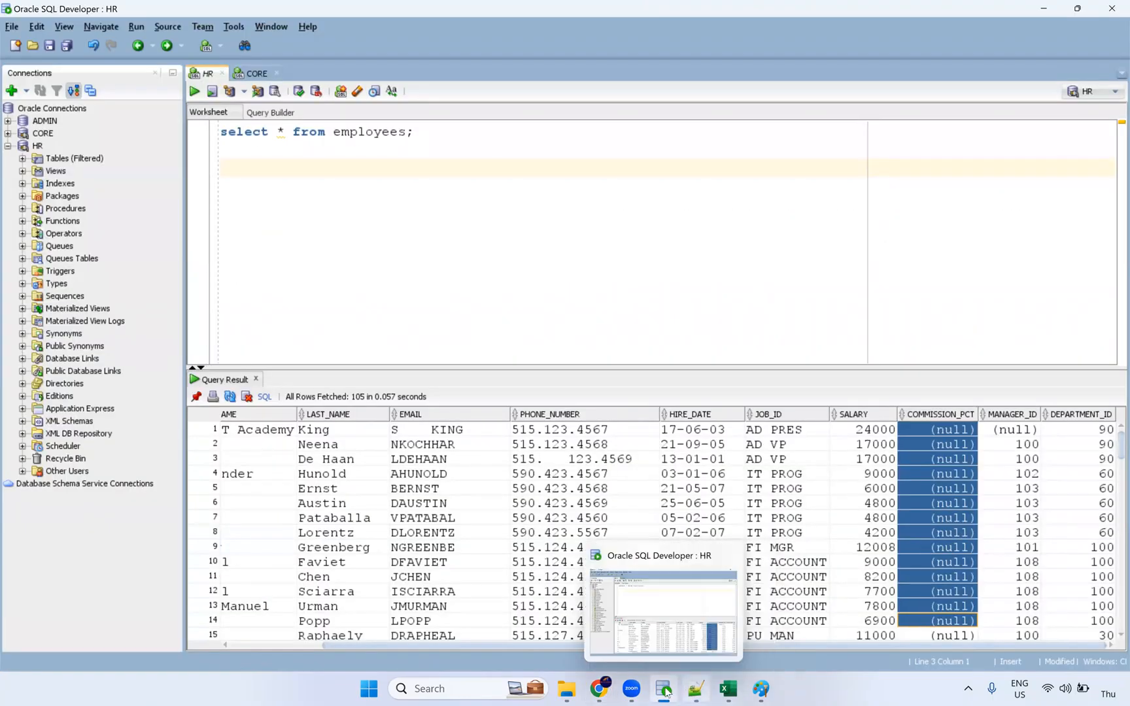
left_click_drag(477, 648, 294, 647)
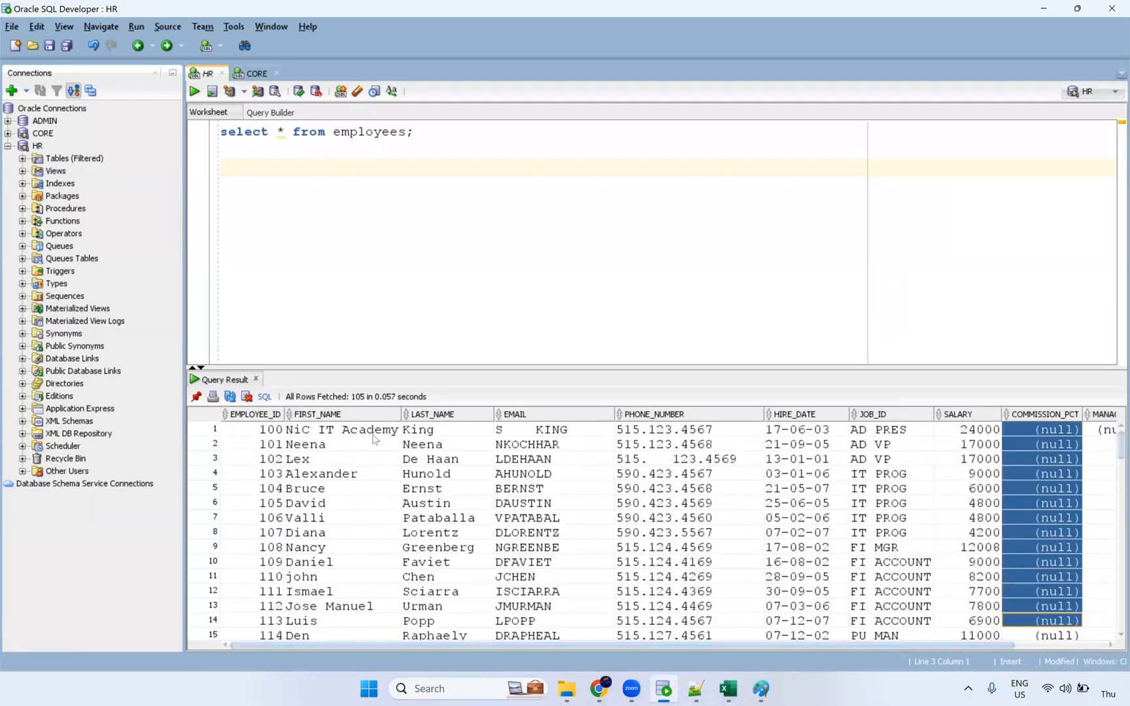
left_click_drag(639, 361, 639, 294)
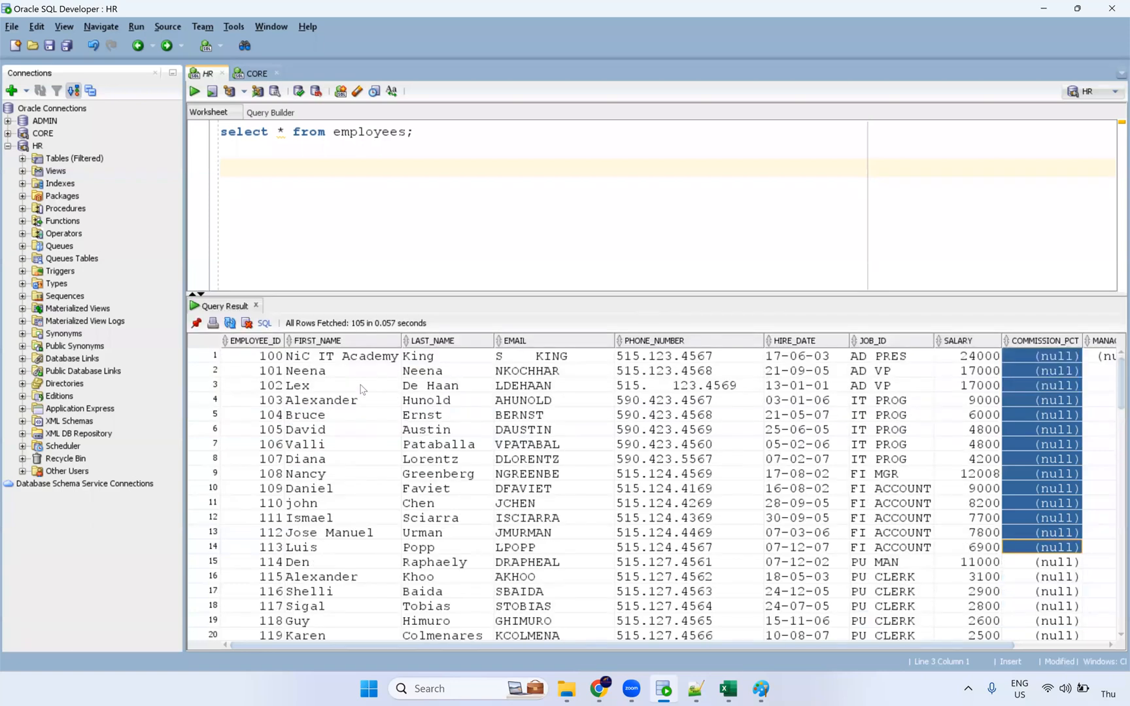
left_click_drag(359, 371, 347, 537)
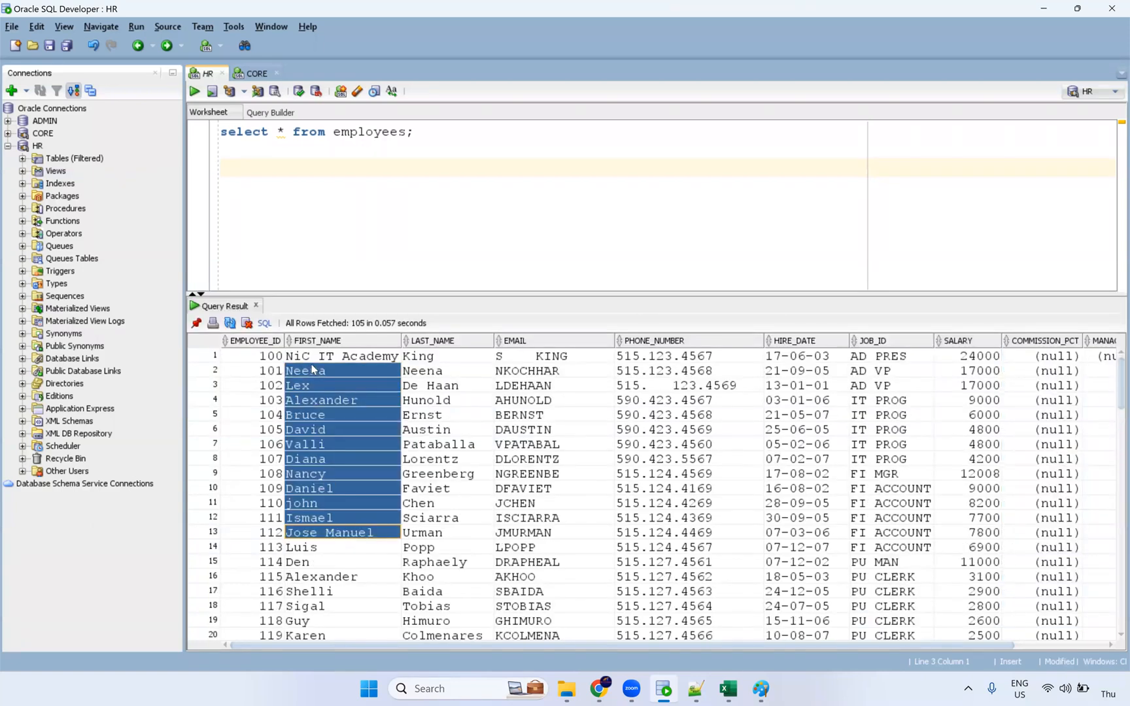
View row 1's full email value in the value viewer.
left_click_drag(429, 397, 439, 358)
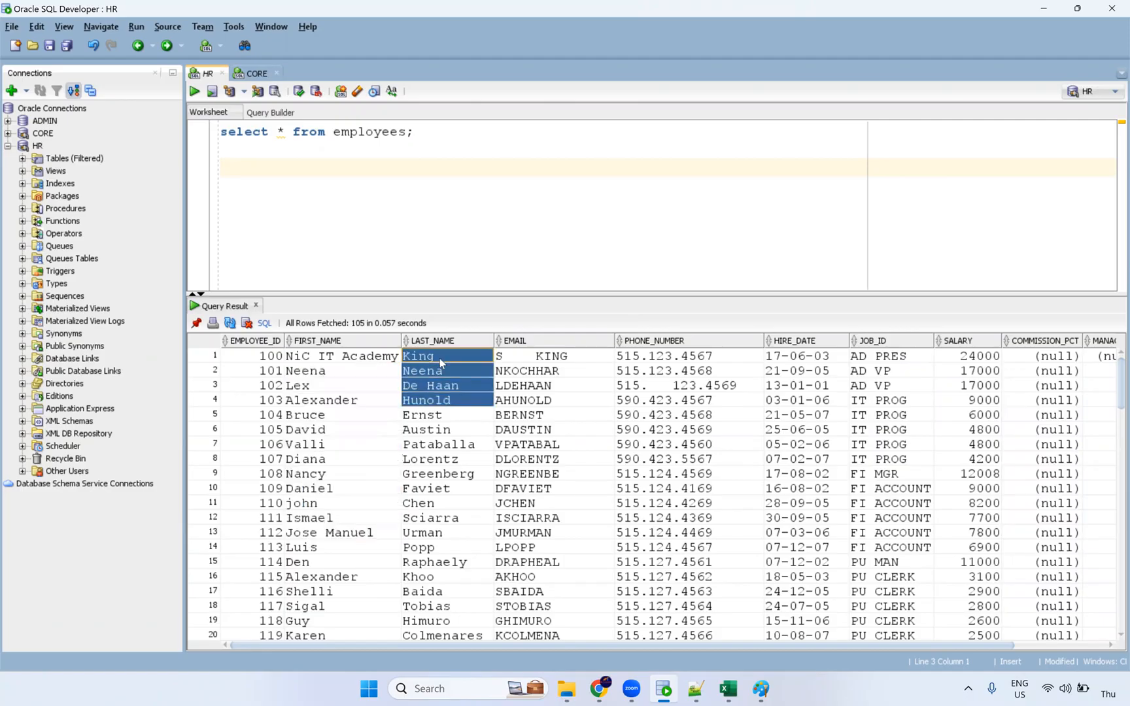
left_click(440, 358)
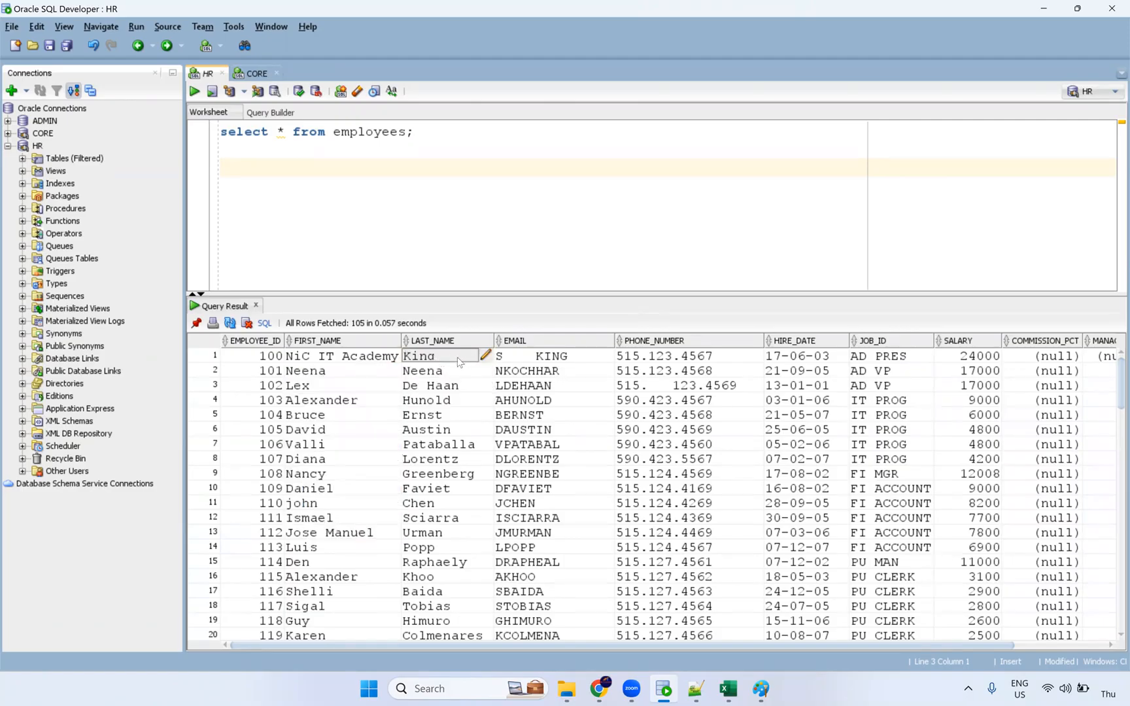
left_click(567, 361)
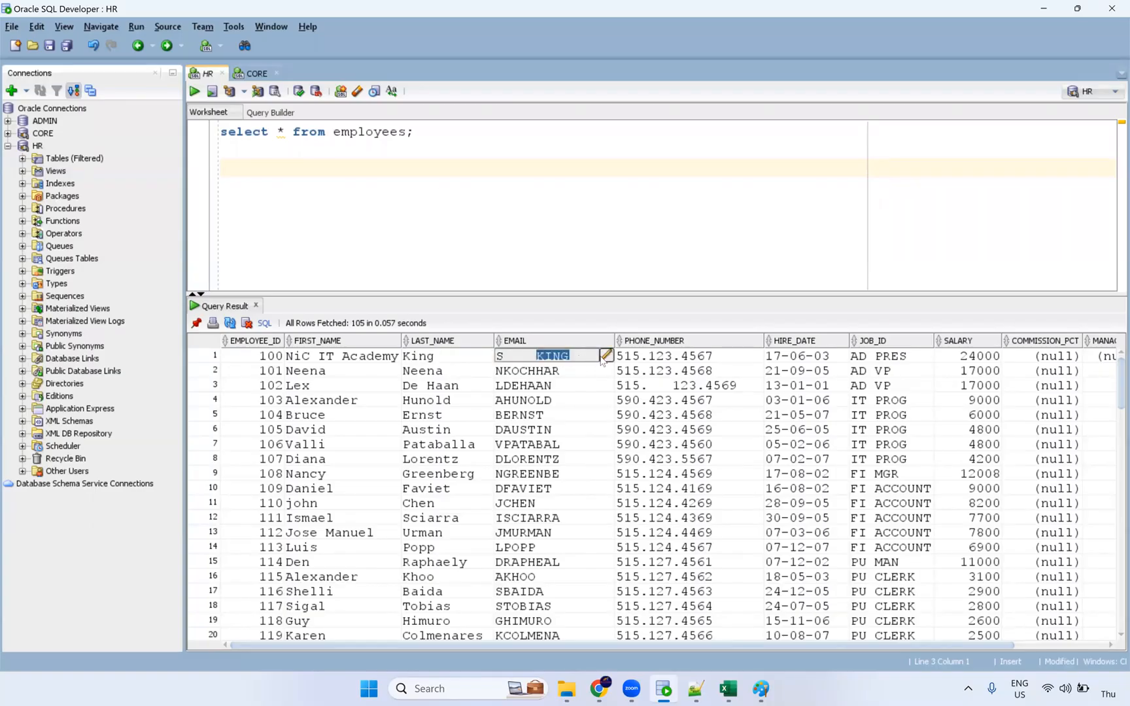
left_click(605, 355)
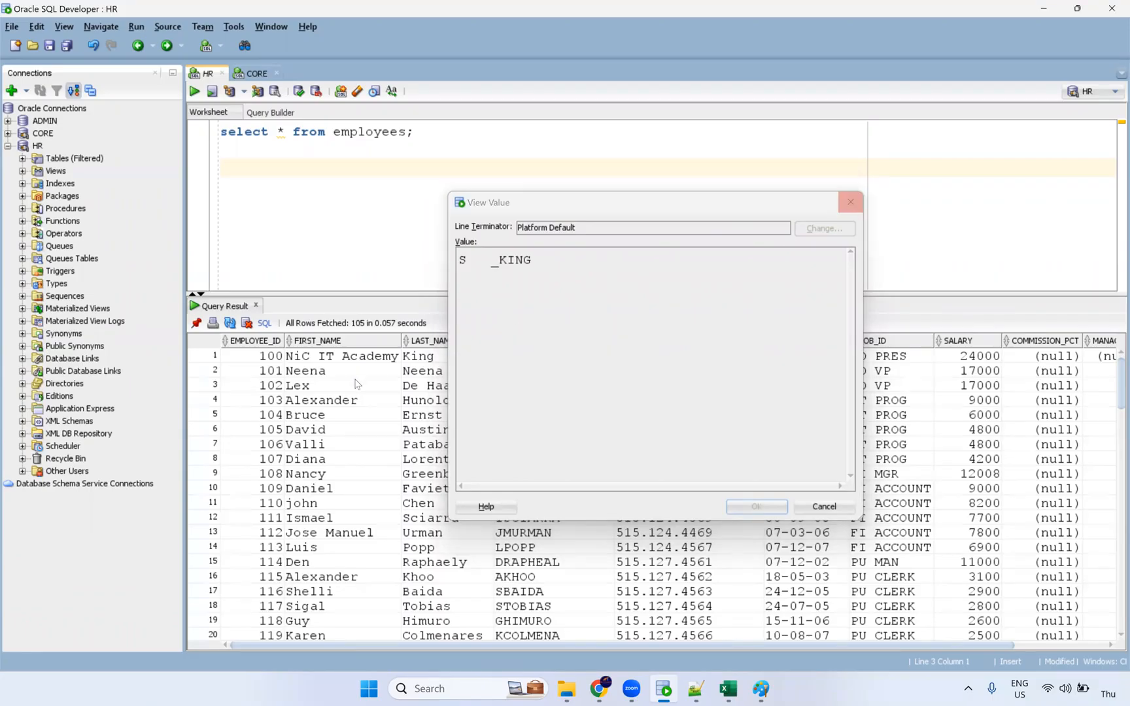
key("Escape")
View the full NiC_IT_Academy value, then expand HR's filtered tables list.
left_click(381, 358)
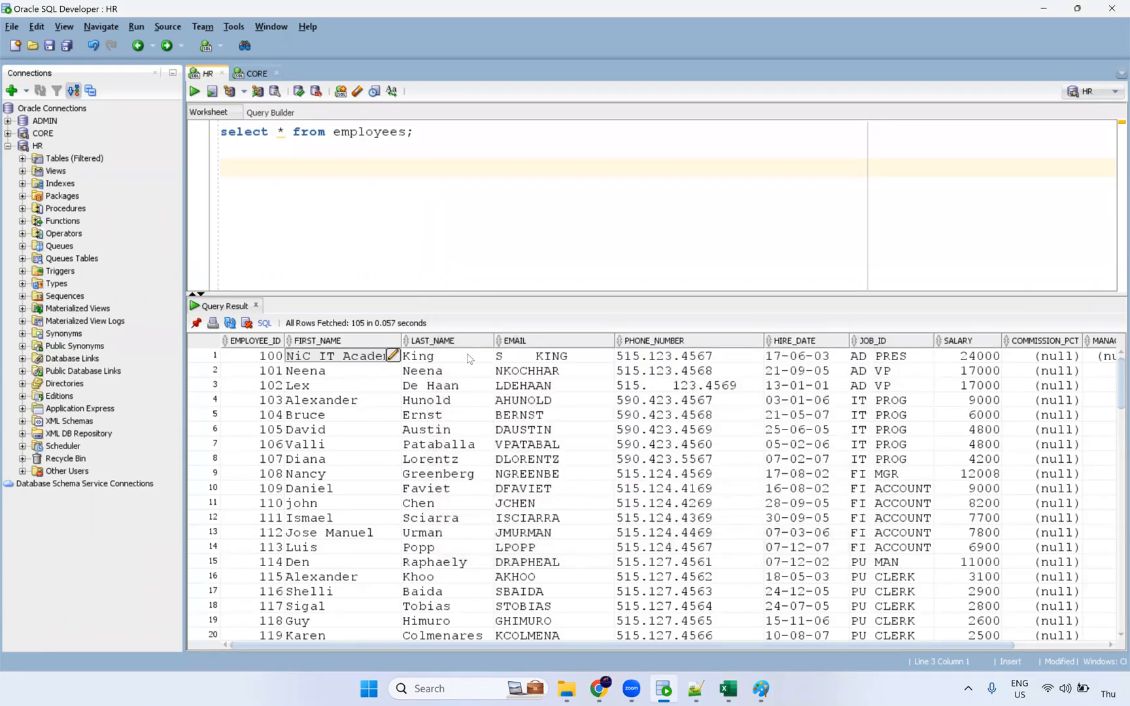
left_click(393, 355)
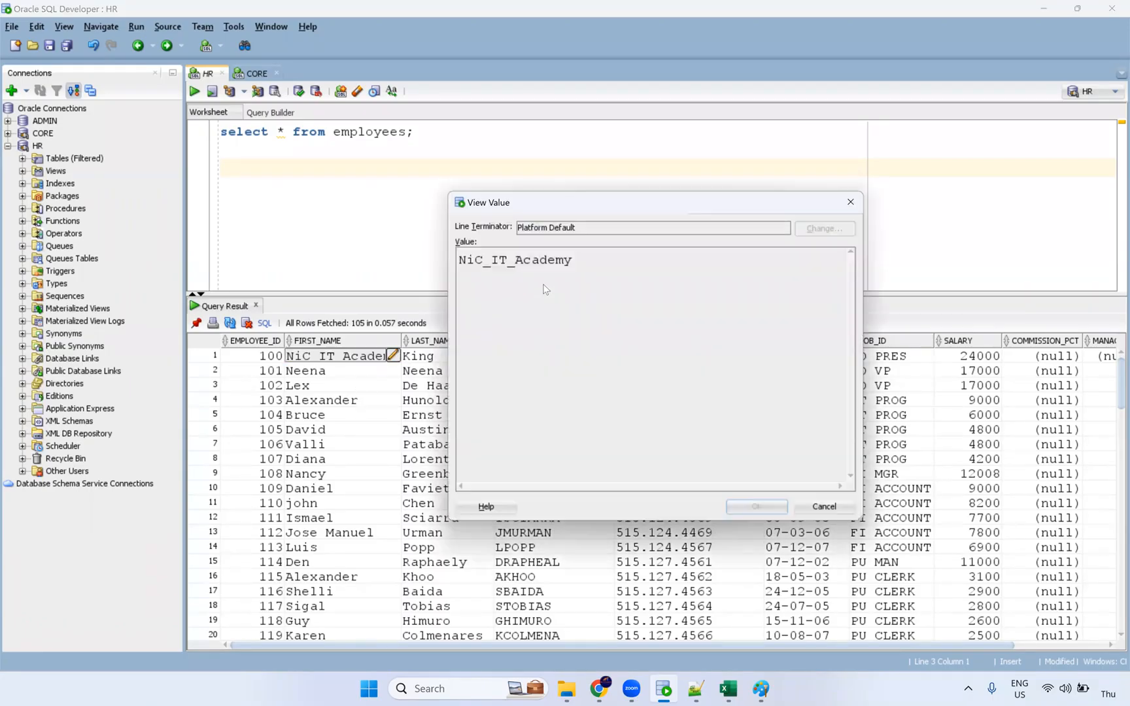
left_click(801, 508)
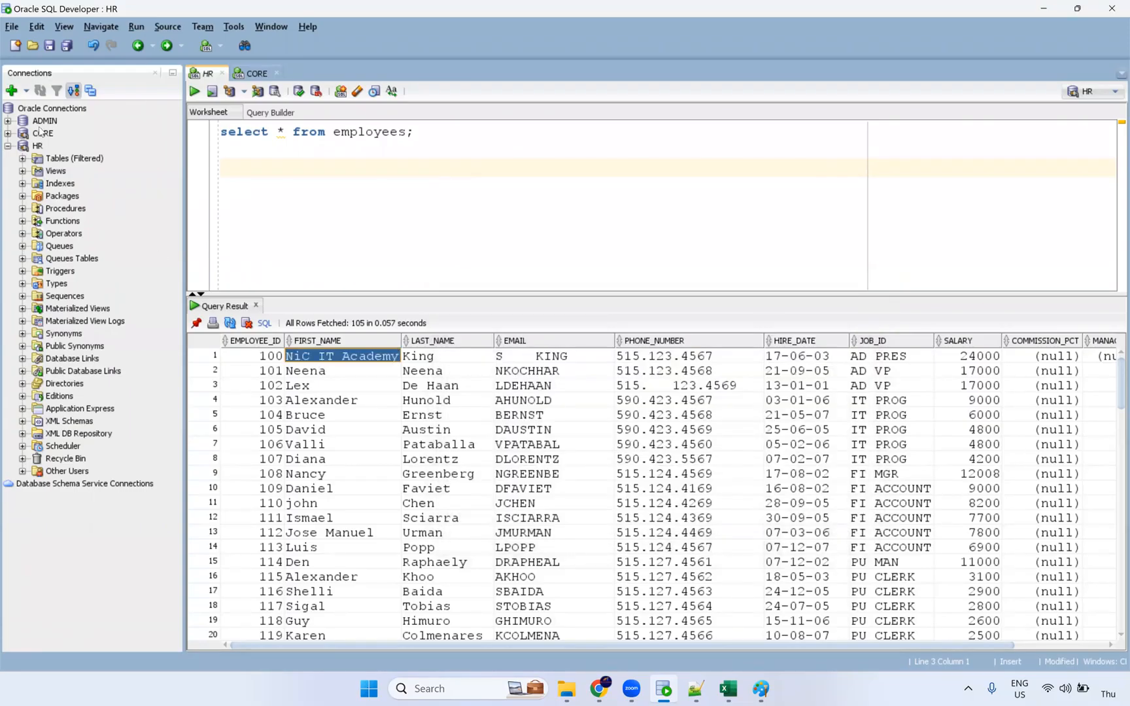
left_click(22, 158)
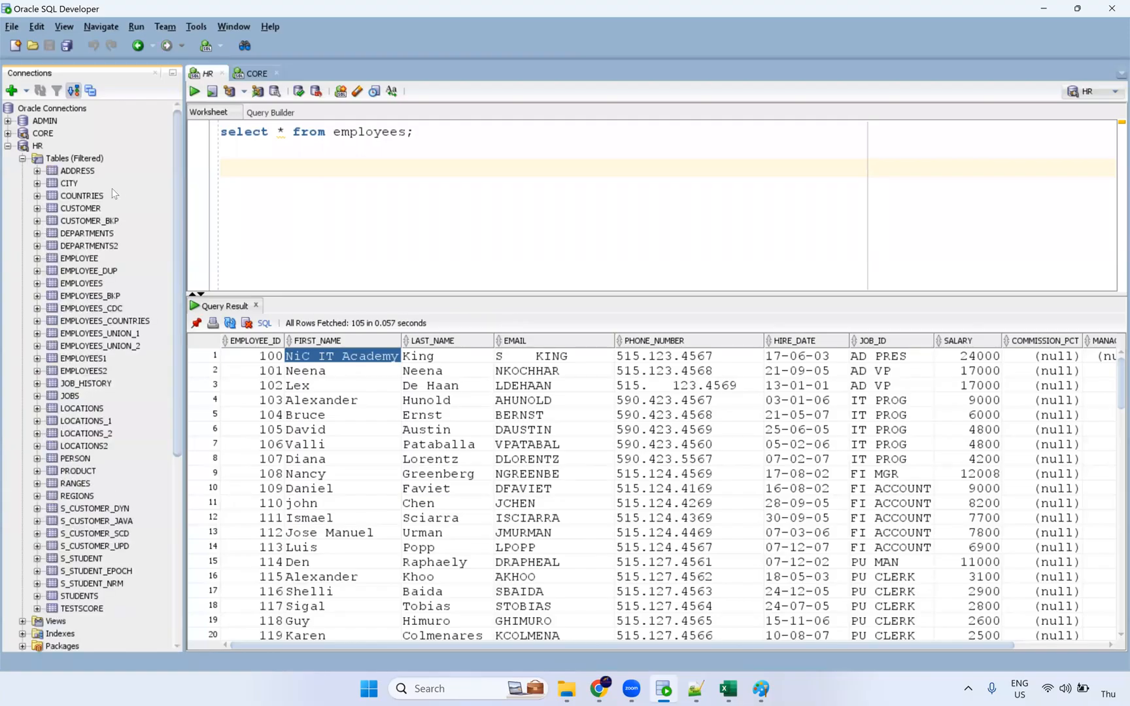
Open the EMPLOYEES table data and pad Neena's last name with leading spaces.
left_click(99, 283)
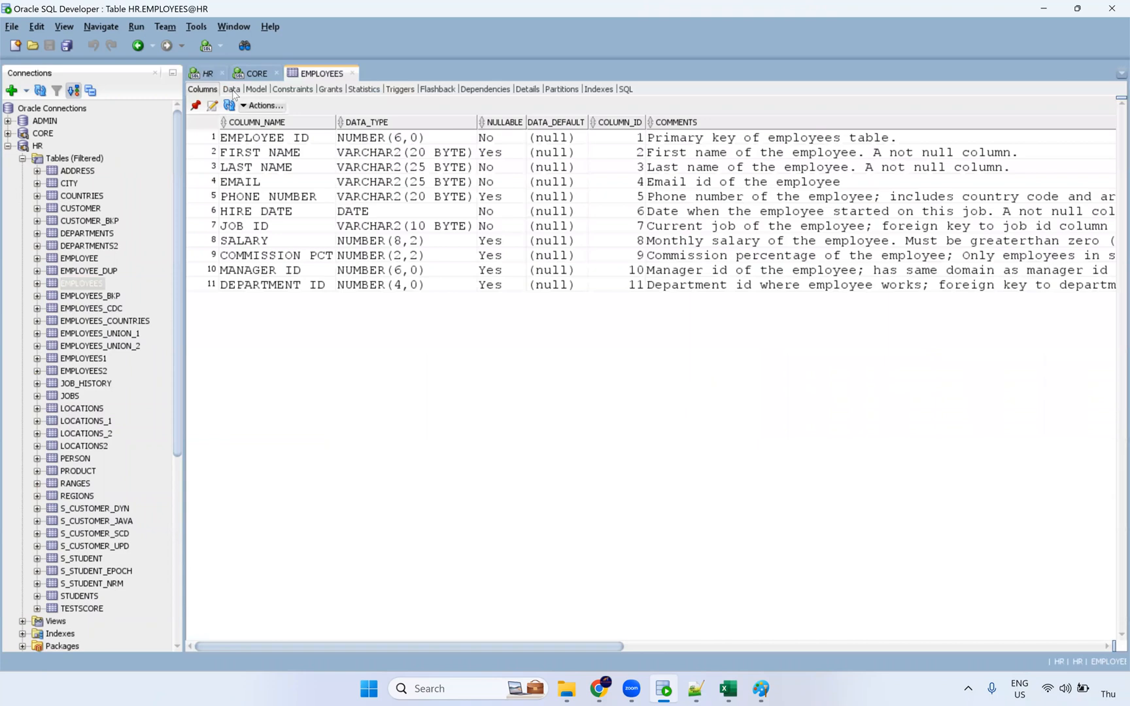
left_click(232, 89)
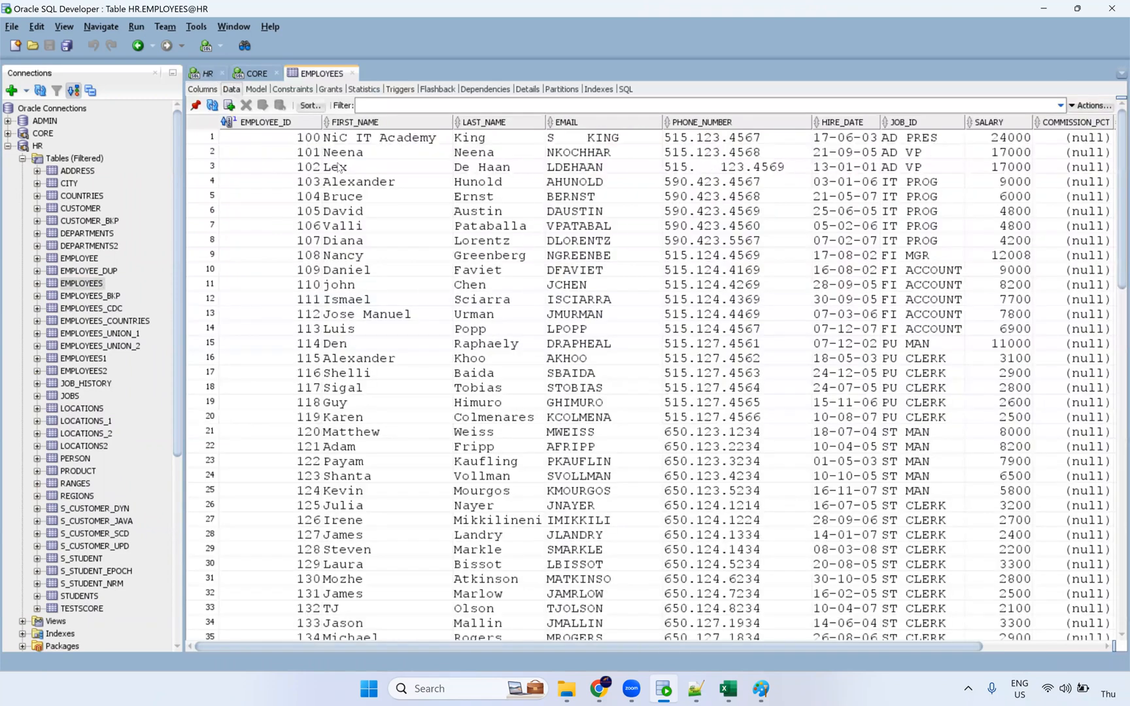
double_click(431, 139)
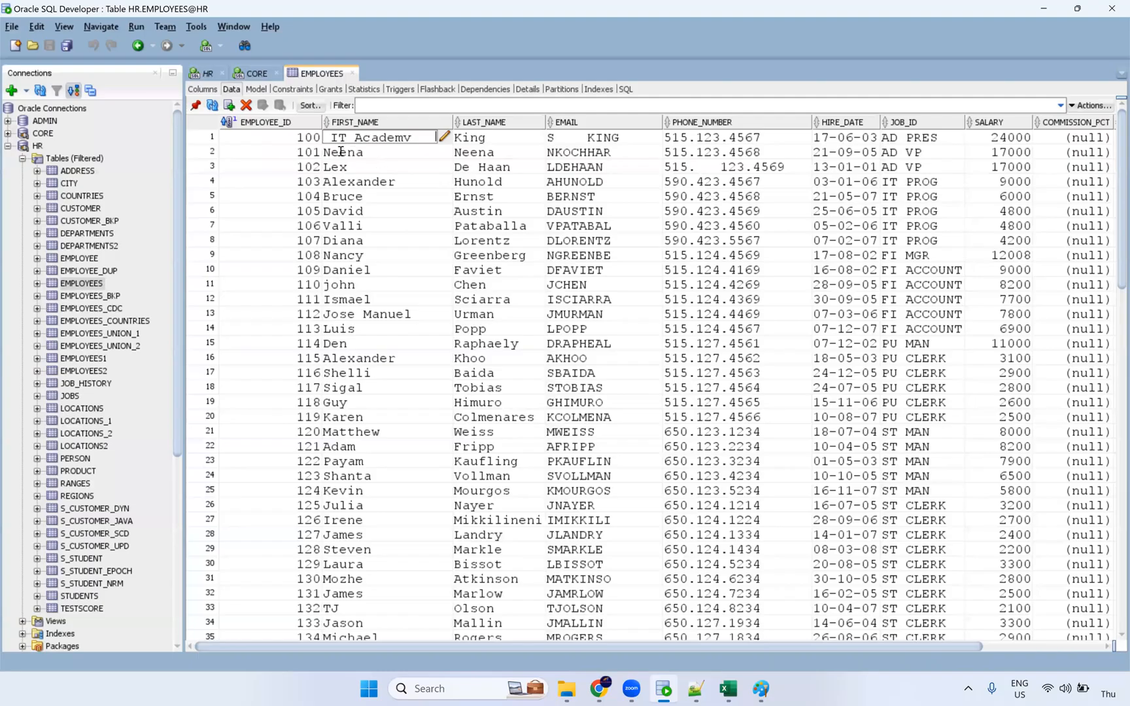
double_click(377, 155)
left_click_drag(370, 151, 409, 151)
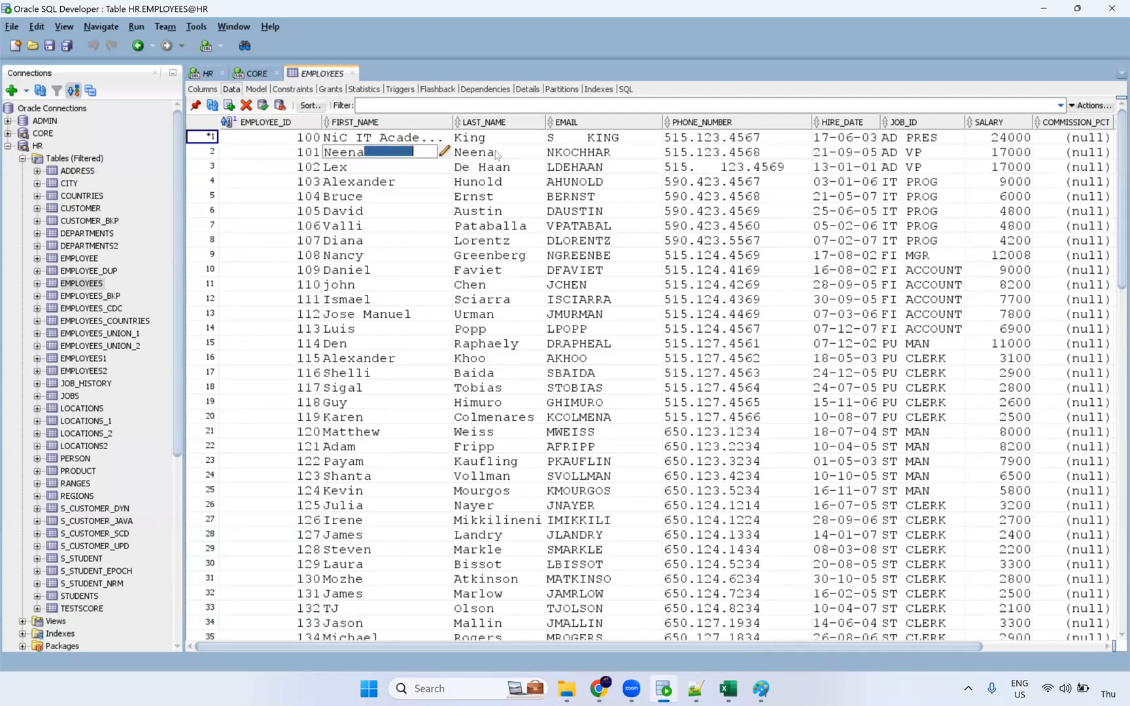
left_click(472, 156)
double_click(456, 154)
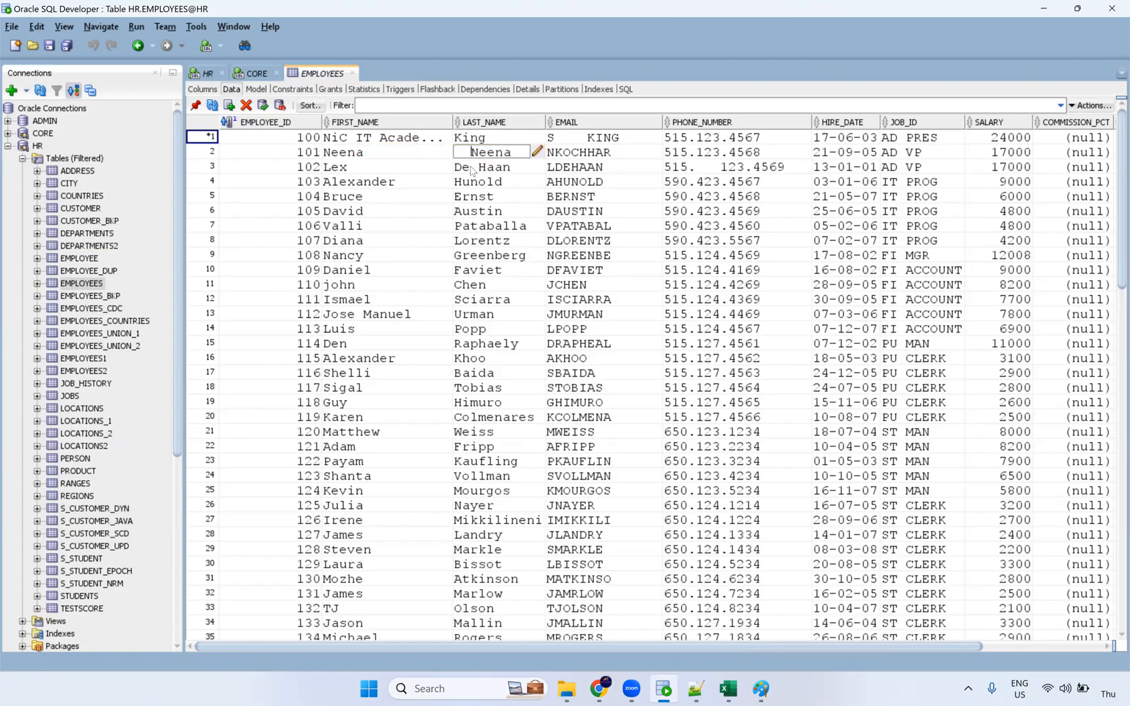
left_click(475, 183)
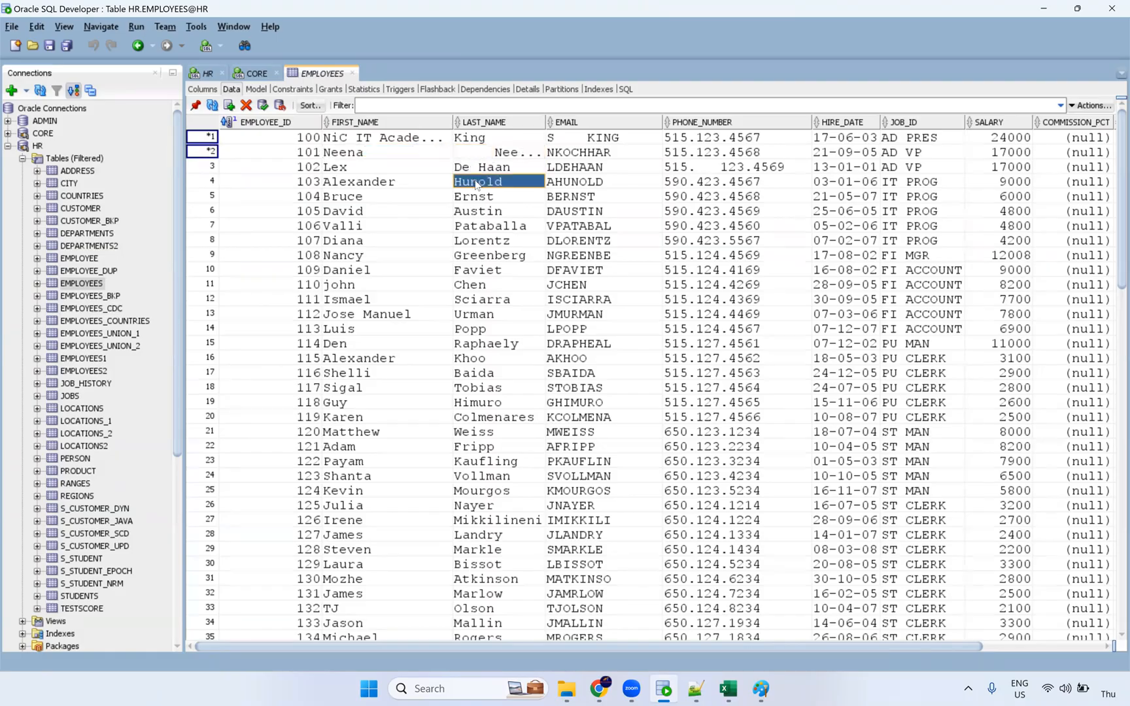
Change the first employee's first name to NiC$IT$Academy and commit the edits.
left_click(718, 169)
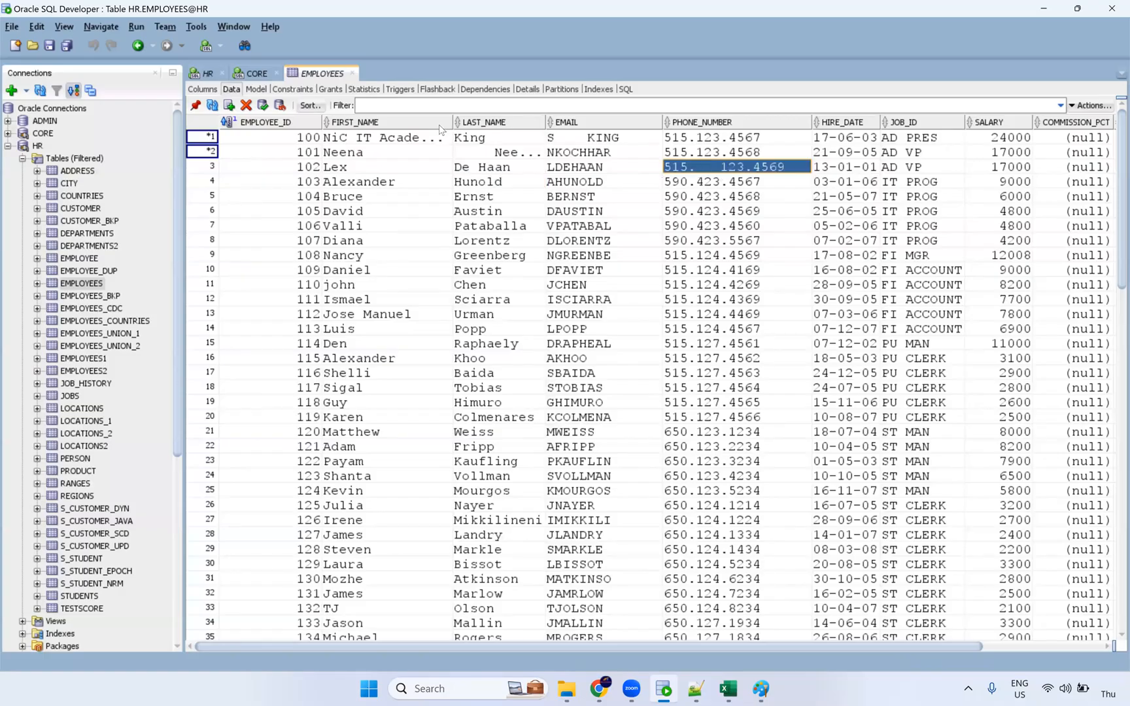
left_click(516, 138)
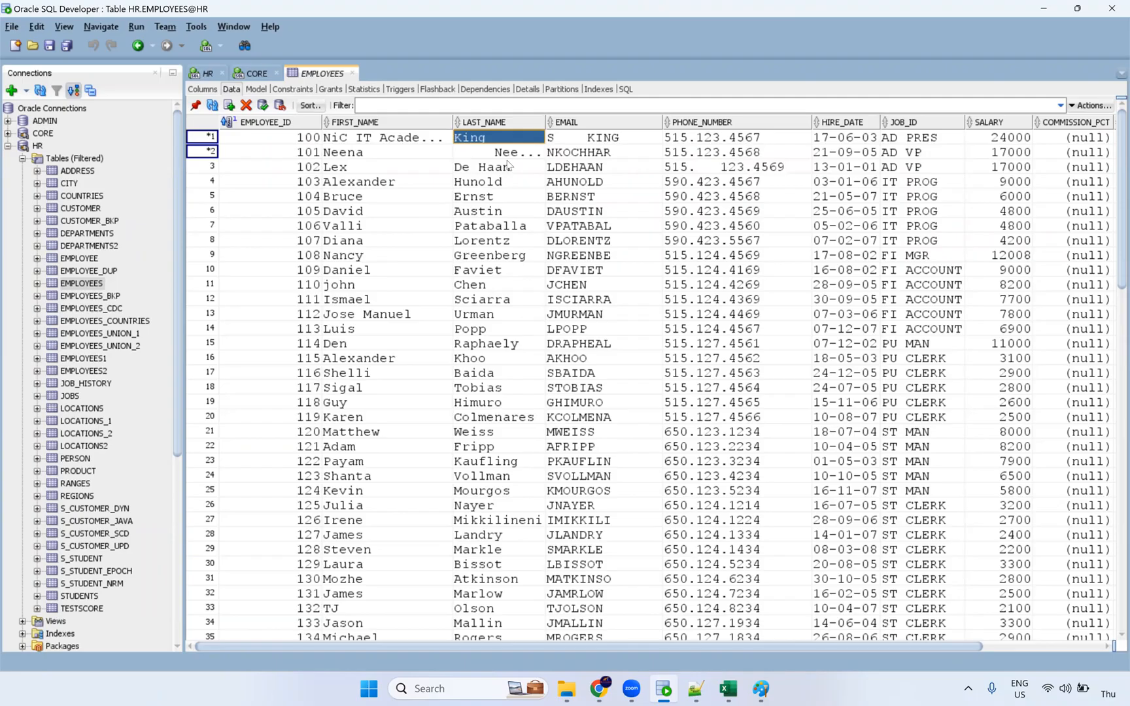
left_click(368, 139)
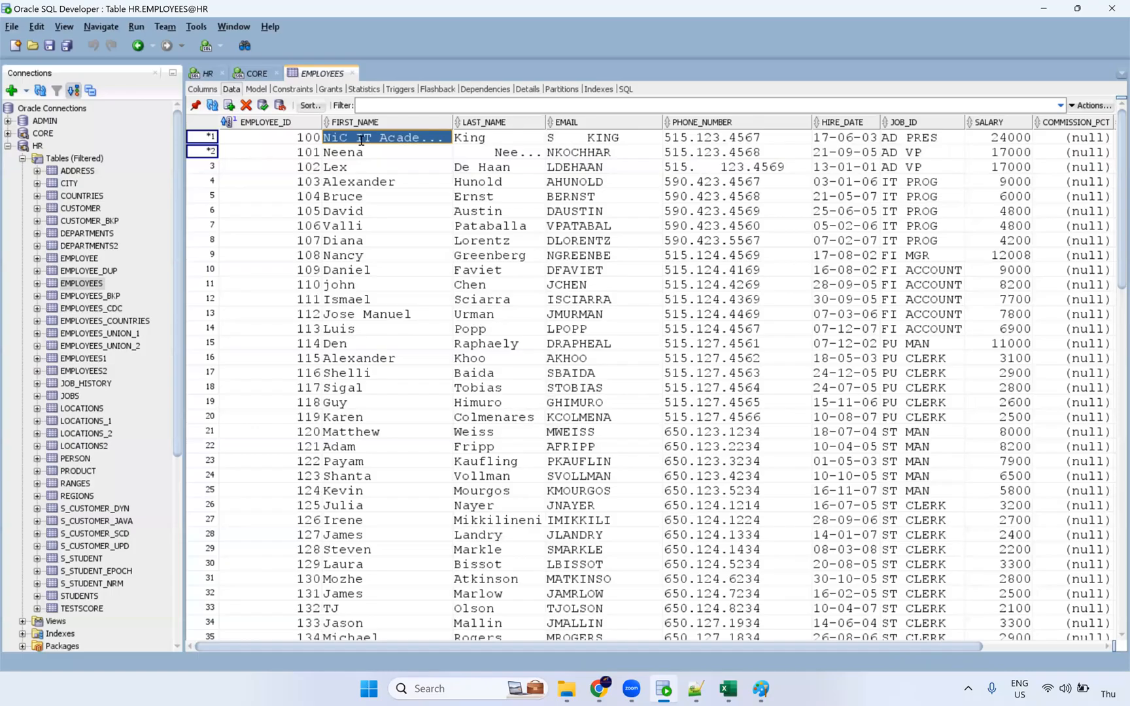
double_click(361, 140)
type("S")
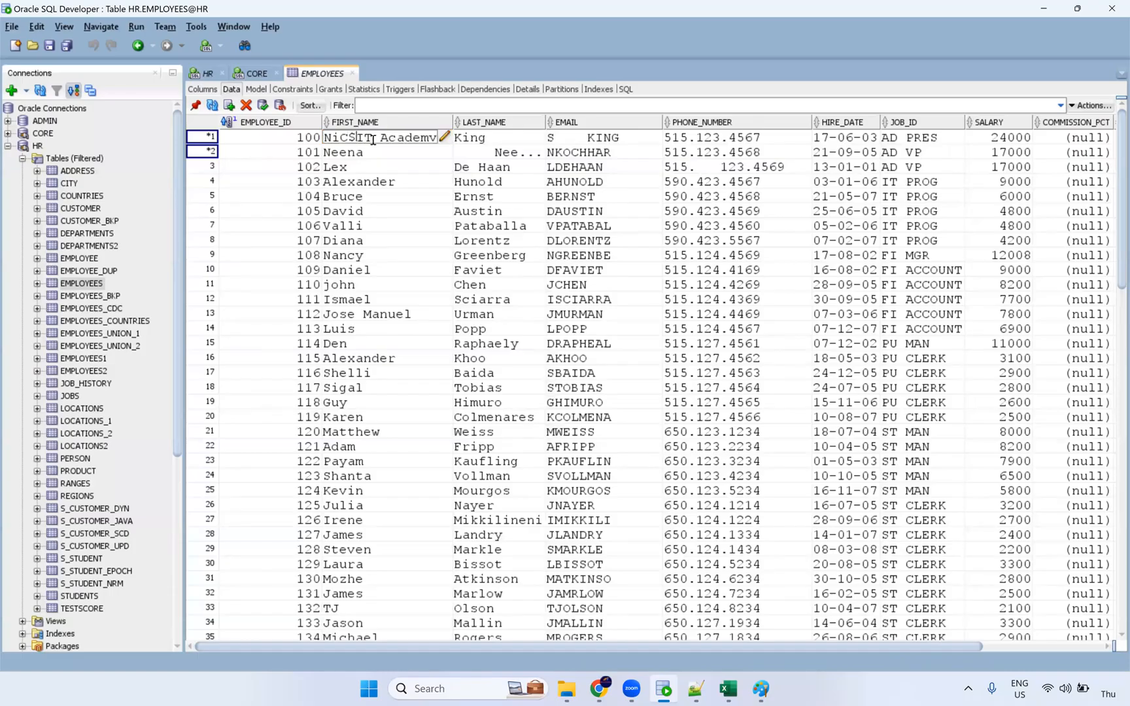
key("BackSpace")
type("S")
left_click(382, 167)
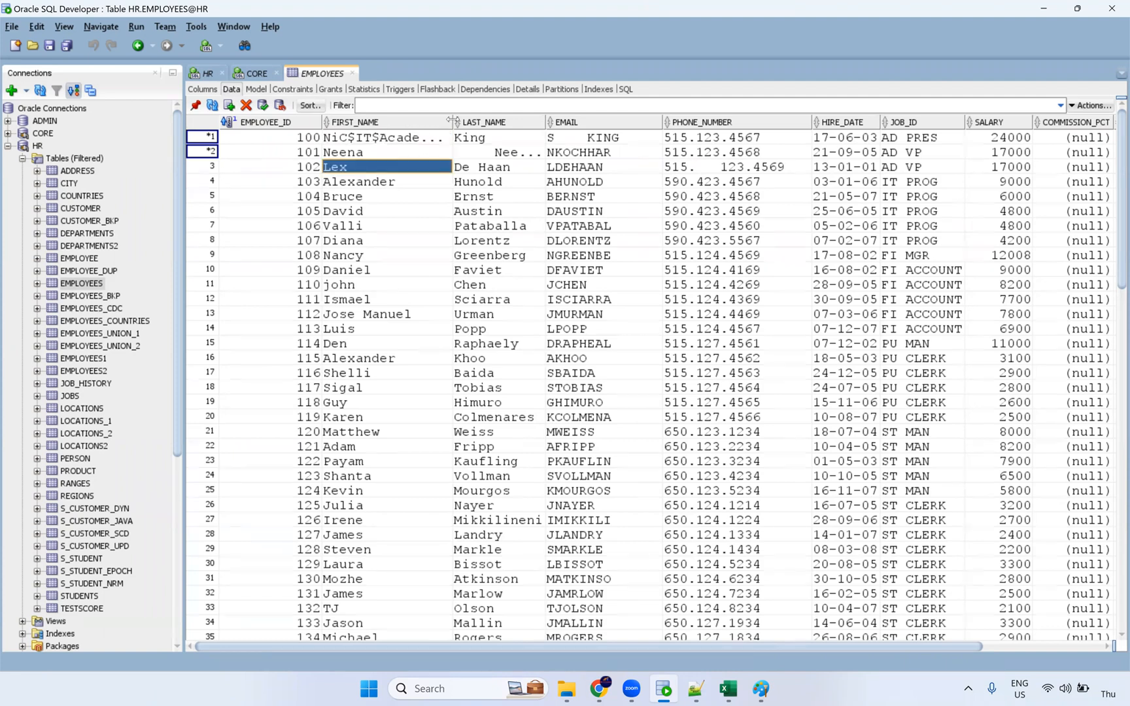
left_click(403, 139)
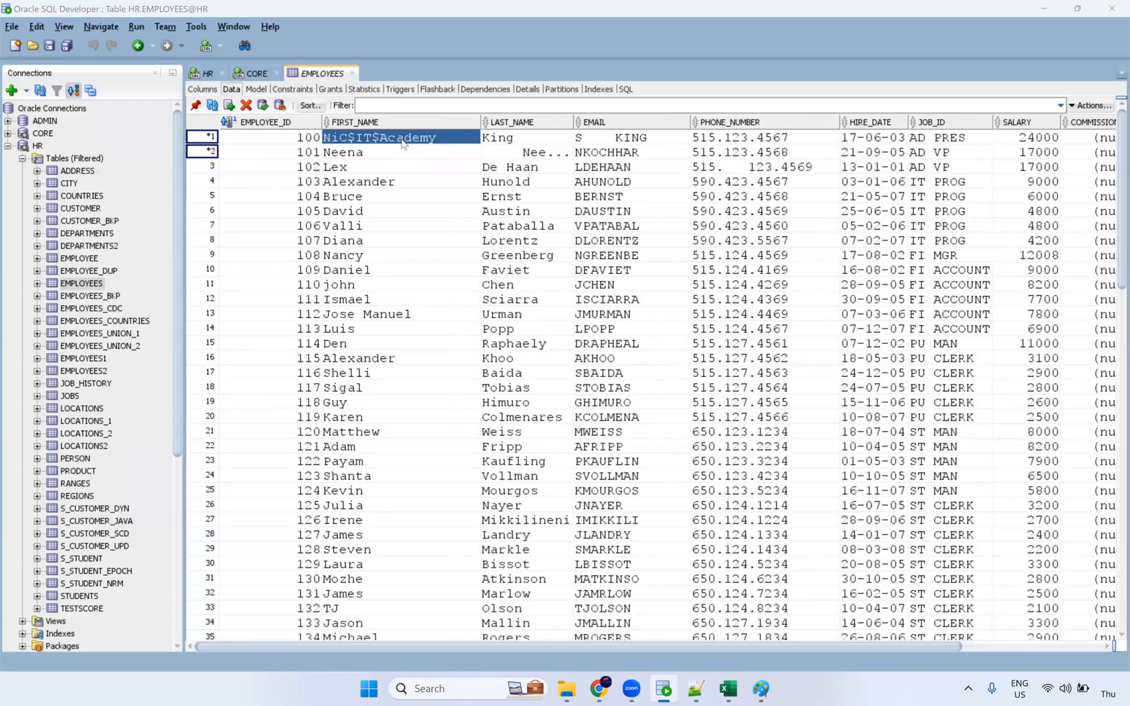
left_click(262, 108)
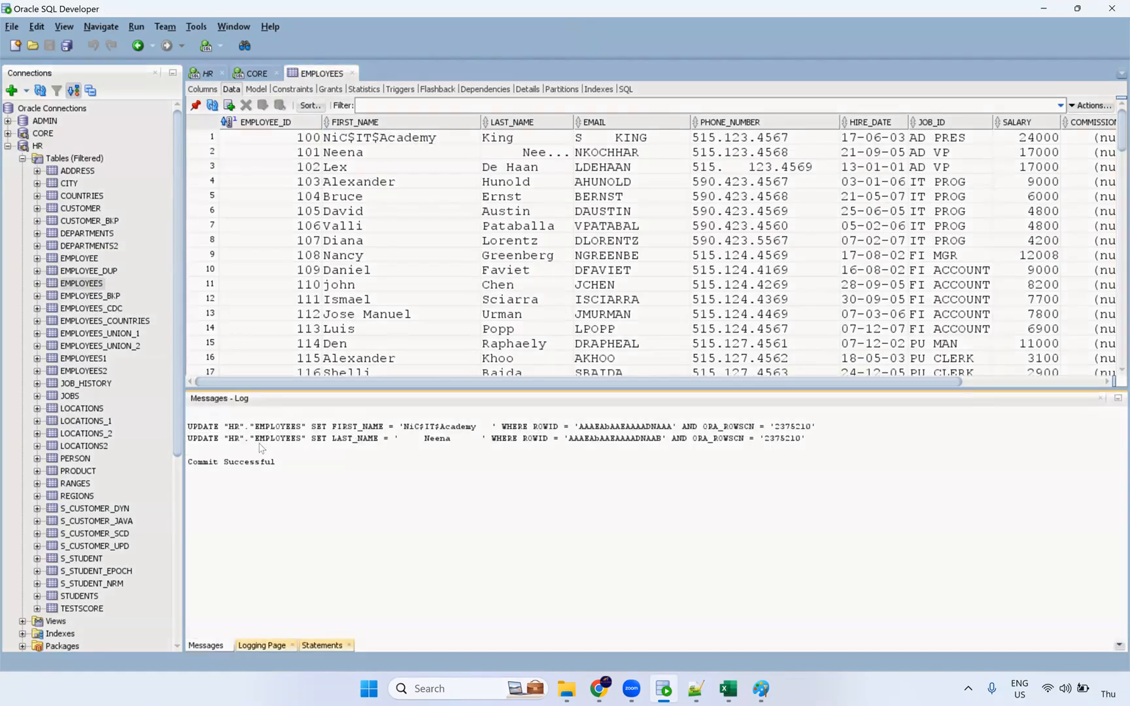
Widen LAST_NAME, pad employee 101's email NKOCHHAR with trailing spaces, and commit with F11.
left_click(1099, 401)
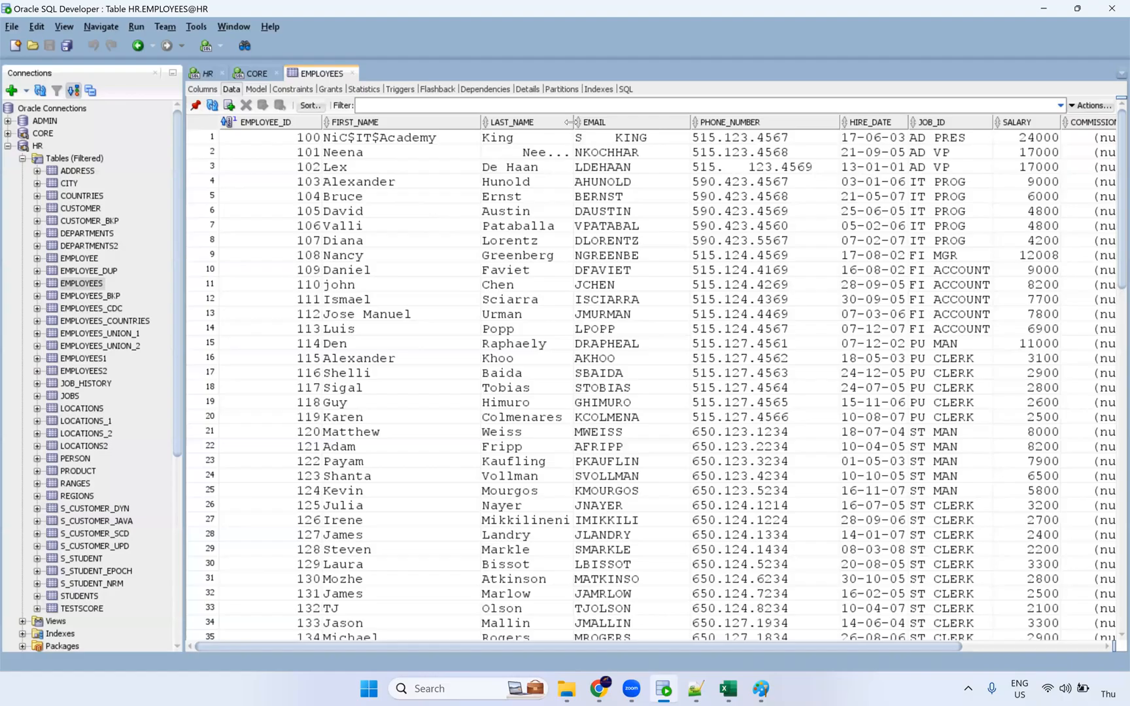
left_click_drag(572, 122, 581, 253)
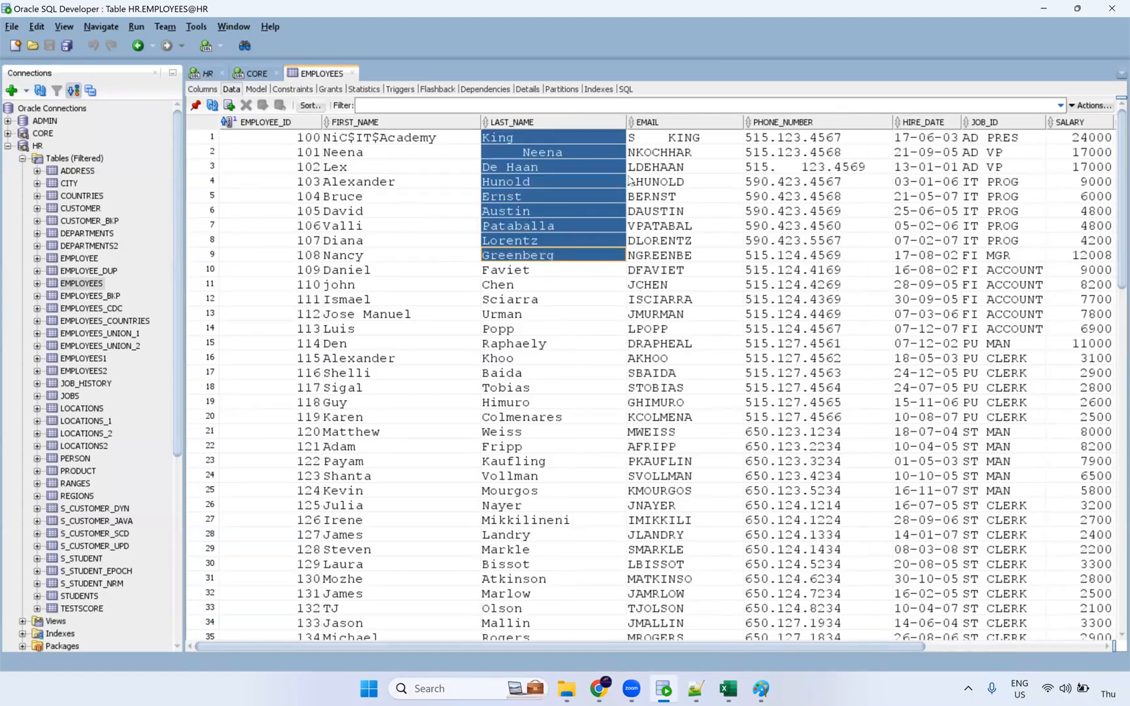
left_click(693, 153)
key("End")
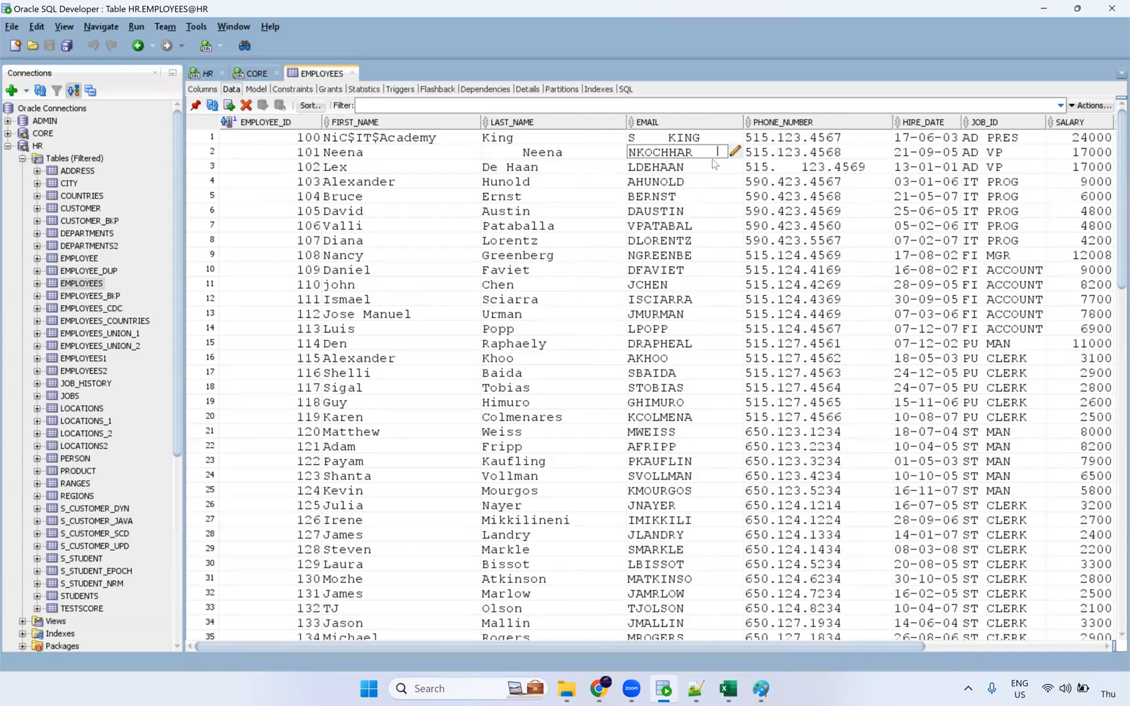
key("Return")
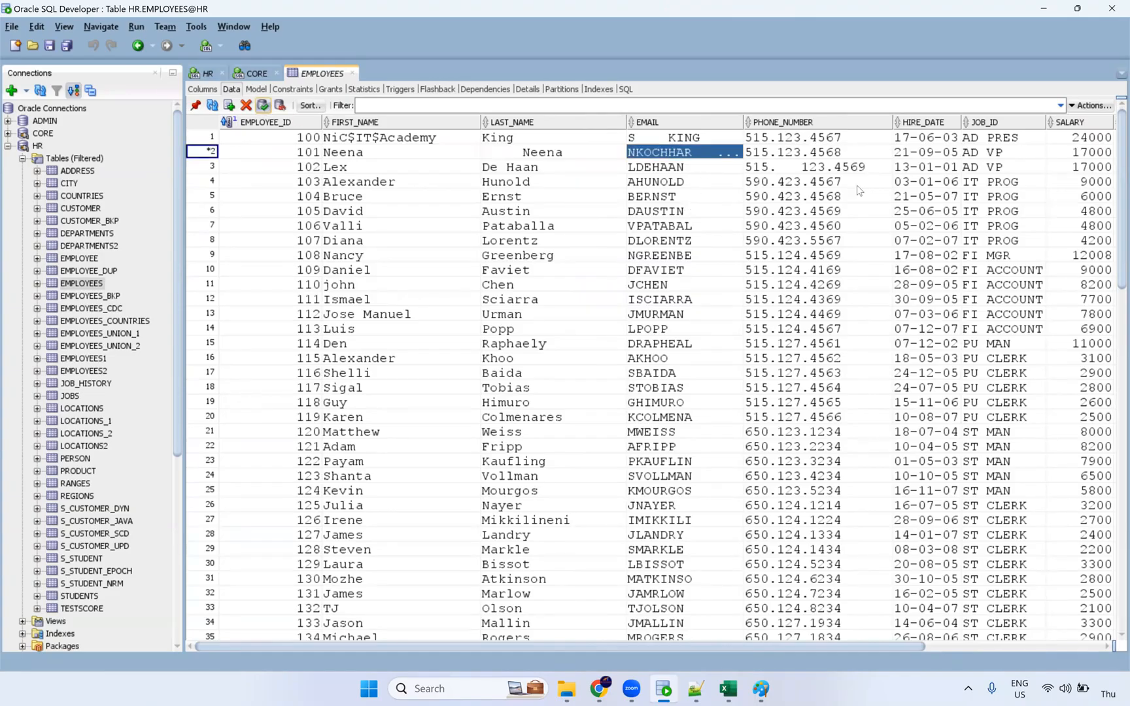
key("F11")
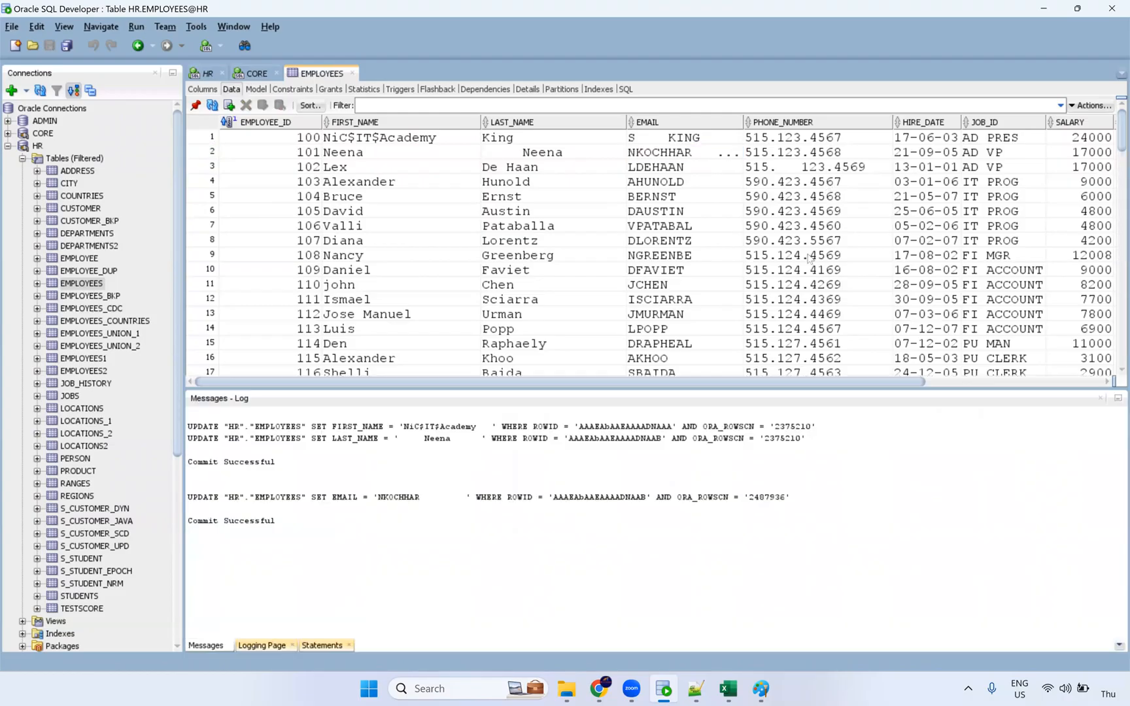
left_click(1099, 399)
left_click_drag(350, 138, 436, 358)
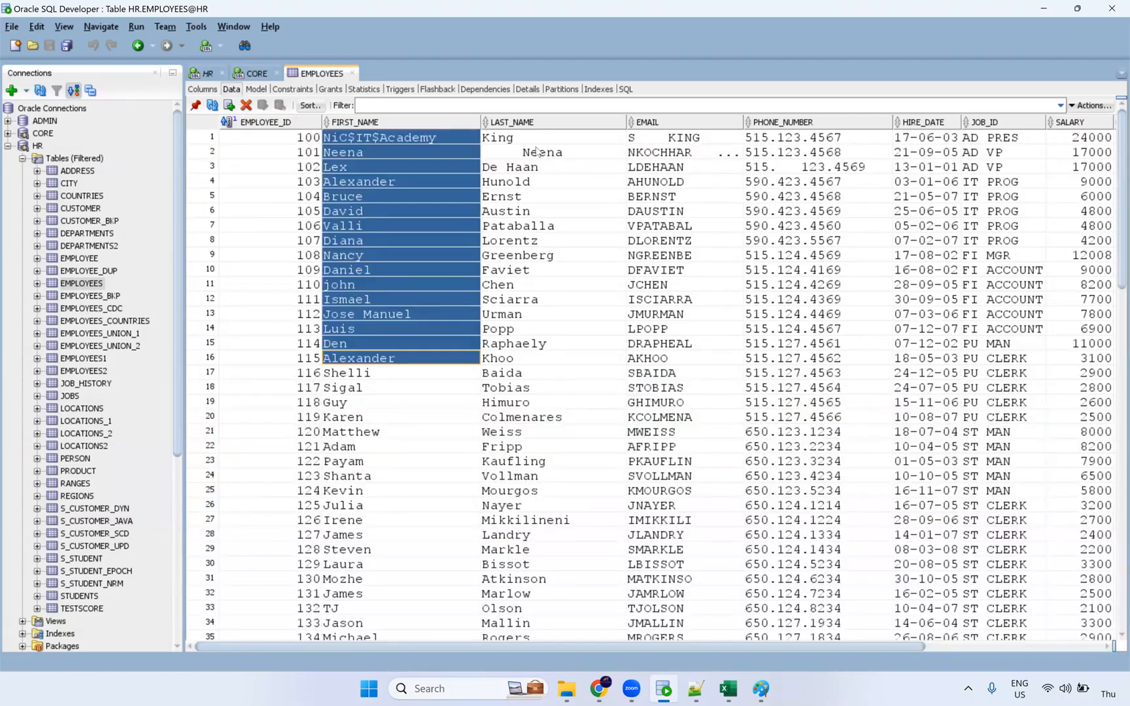
Select last-name and JOB_ID cells, then re-enter row 1's JOB_ID AD PRES with leading spaces.
left_click_drag(537, 151, 547, 358)
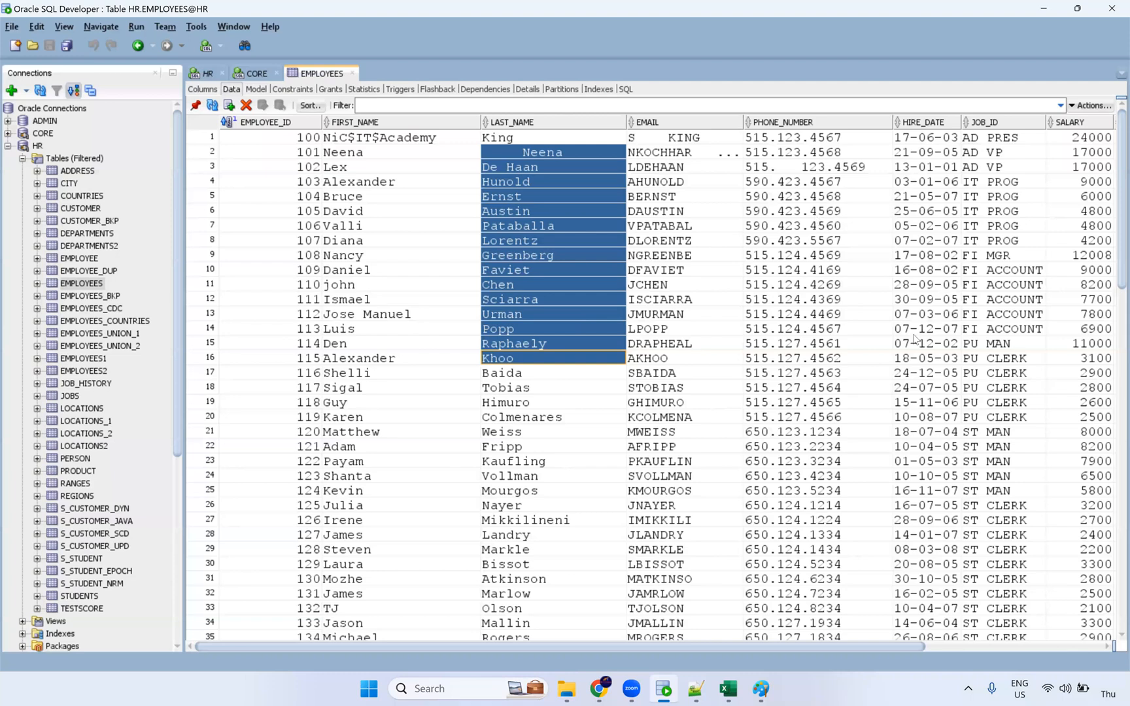
left_click_drag(1001, 138, 964, 430)
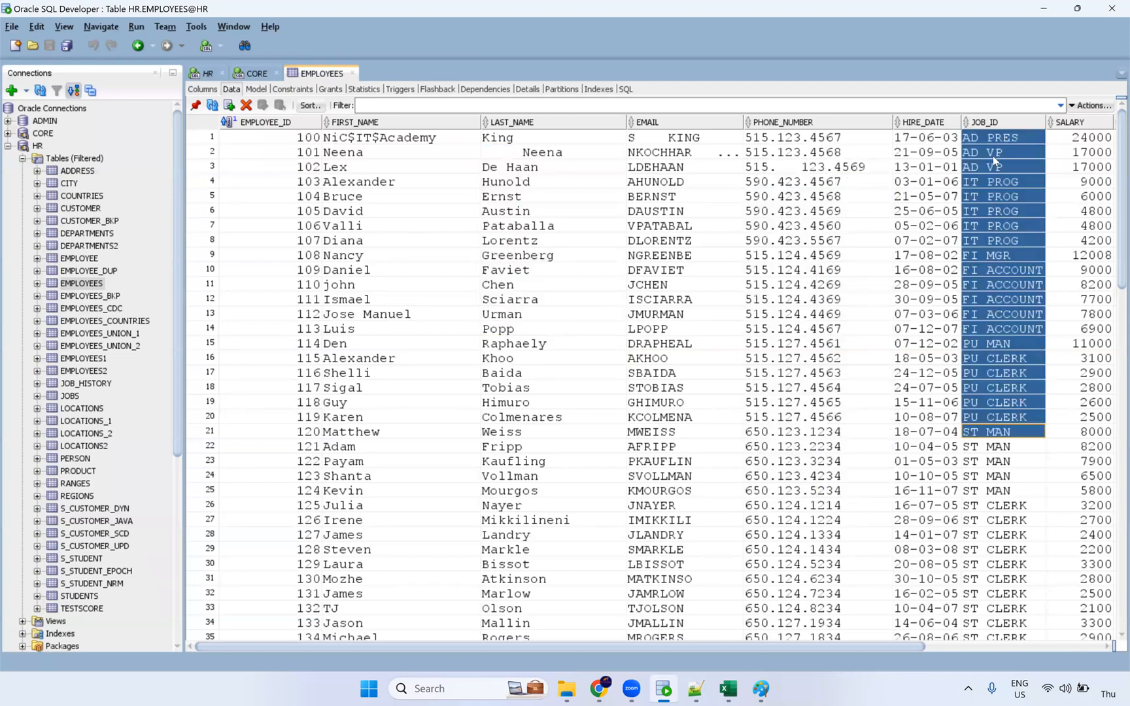
double_click(984, 141)
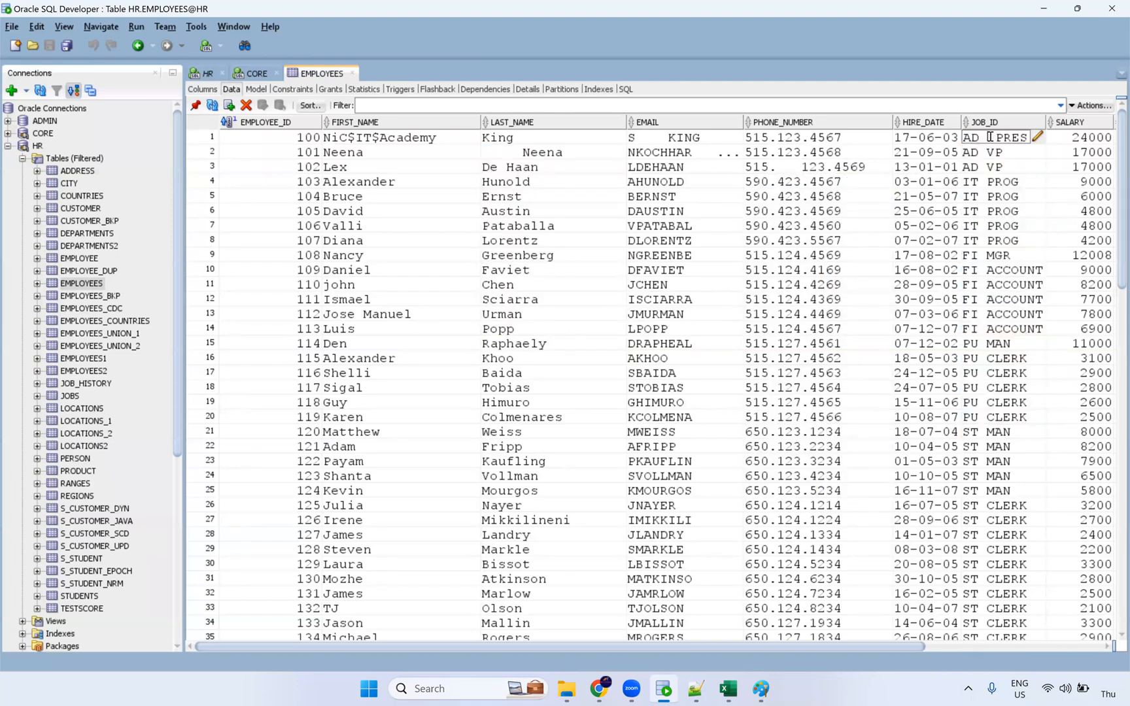
key("BackSpace")
key("BackSpace")
key("BackSpace")
key("BackSpace")
type("D")
Commit the space-padded JOB_ID, which fails with ORA-02291, and close the error log.
left_click(1034, 230)
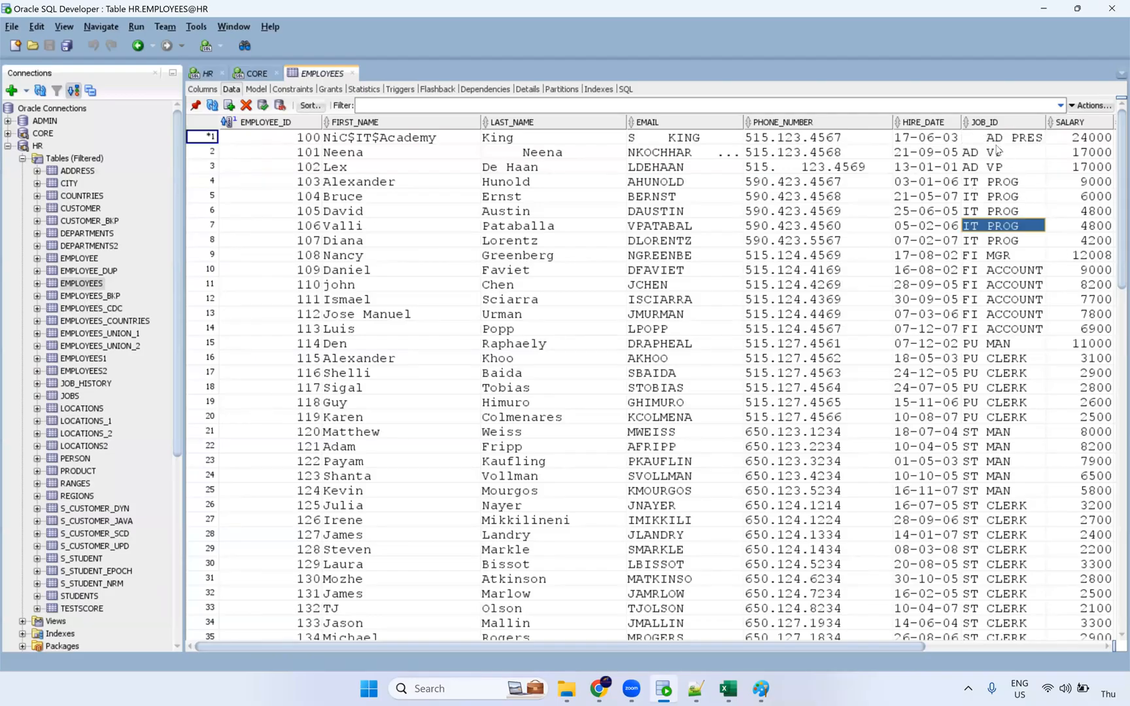
left_click(352, 320)
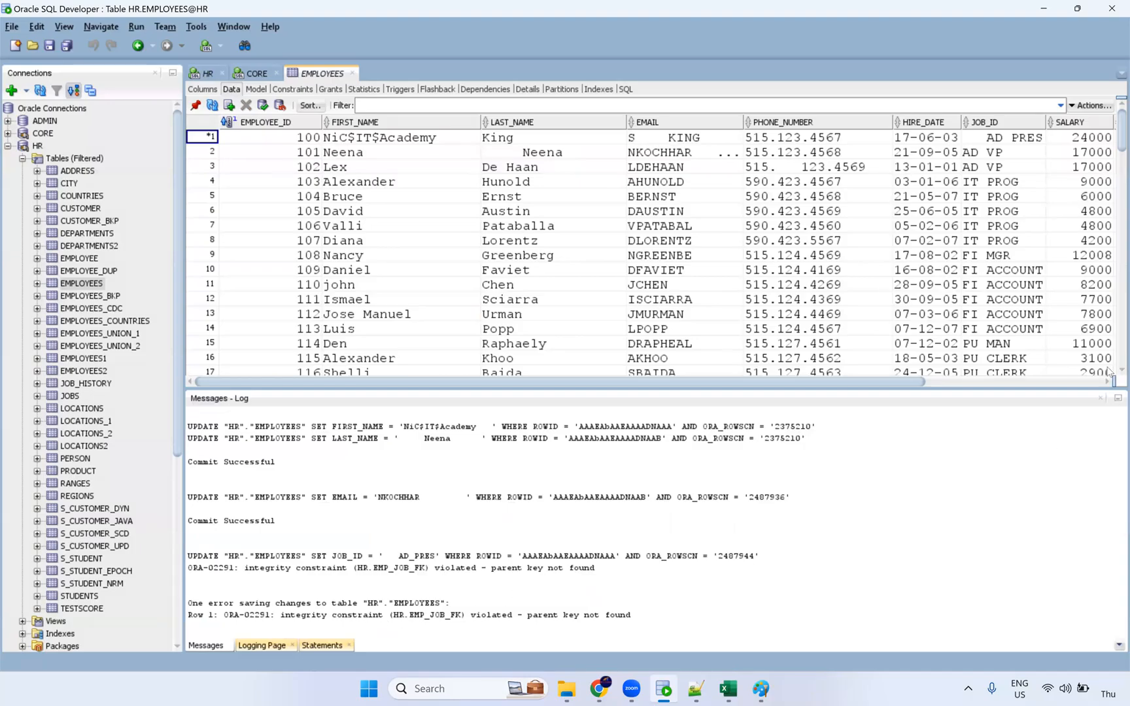
left_click(1100, 398)
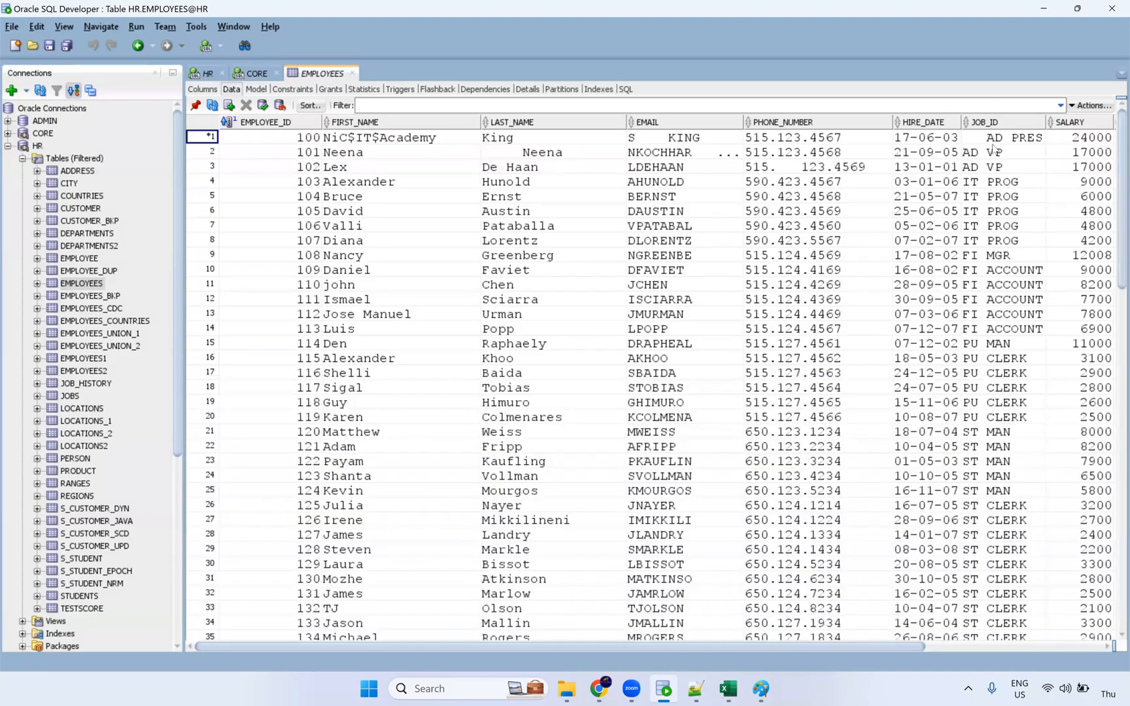
Restore row 1's JOB_ID to AD PRES and commit the table successfully.
left_click(988, 140)
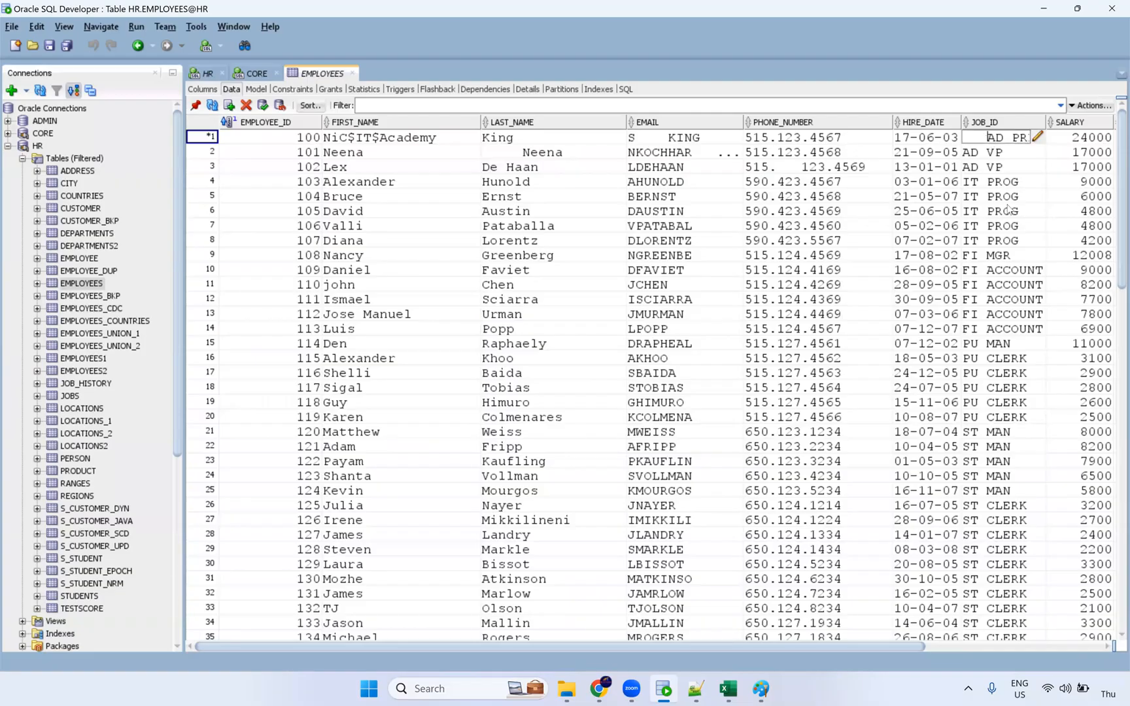
left_click(1012, 165)
key("Up")
key("Up")
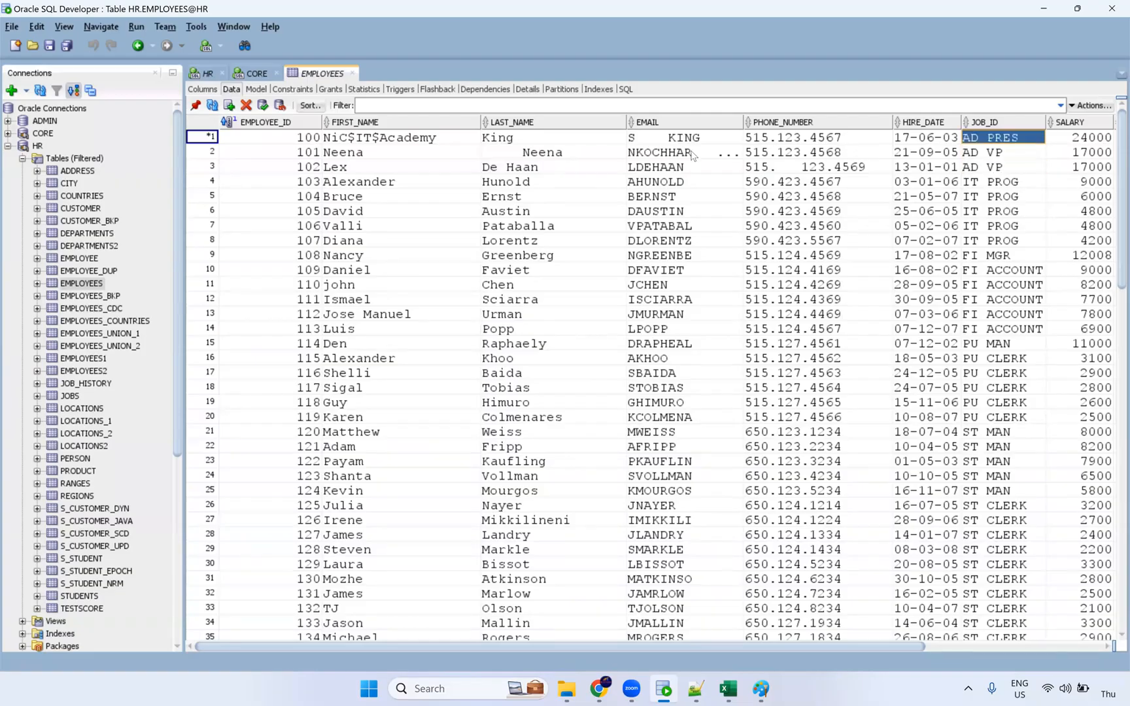
left_click(263, 106)
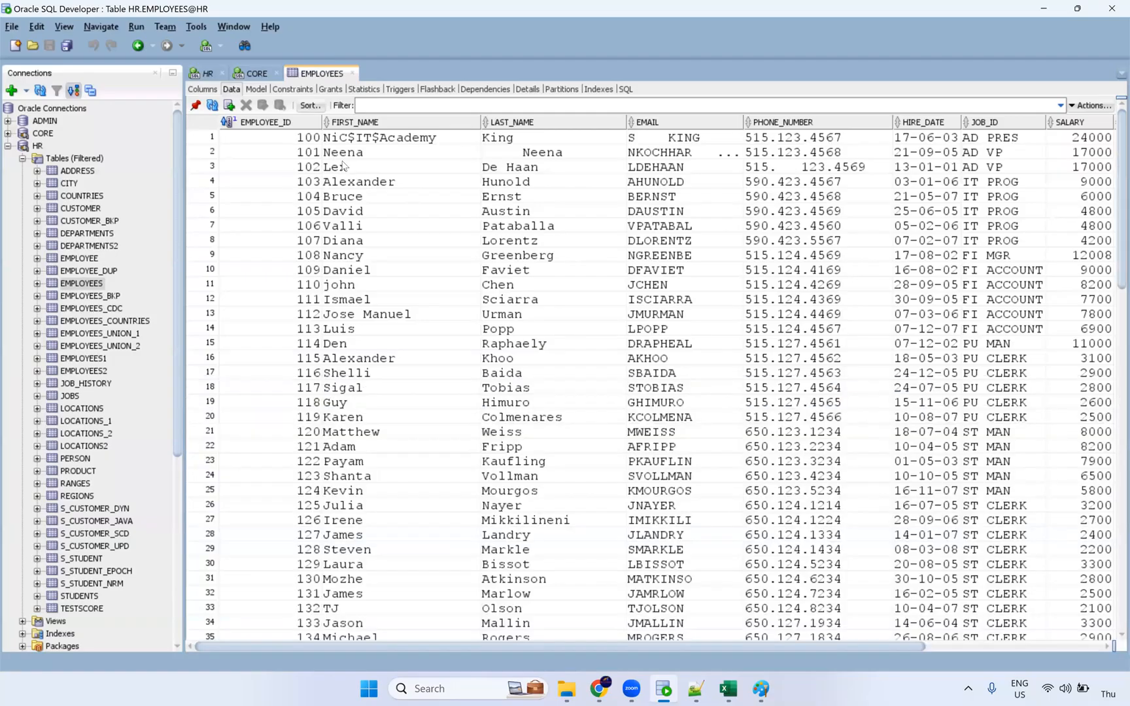
left_click_drag(342, 155, 342, 164)
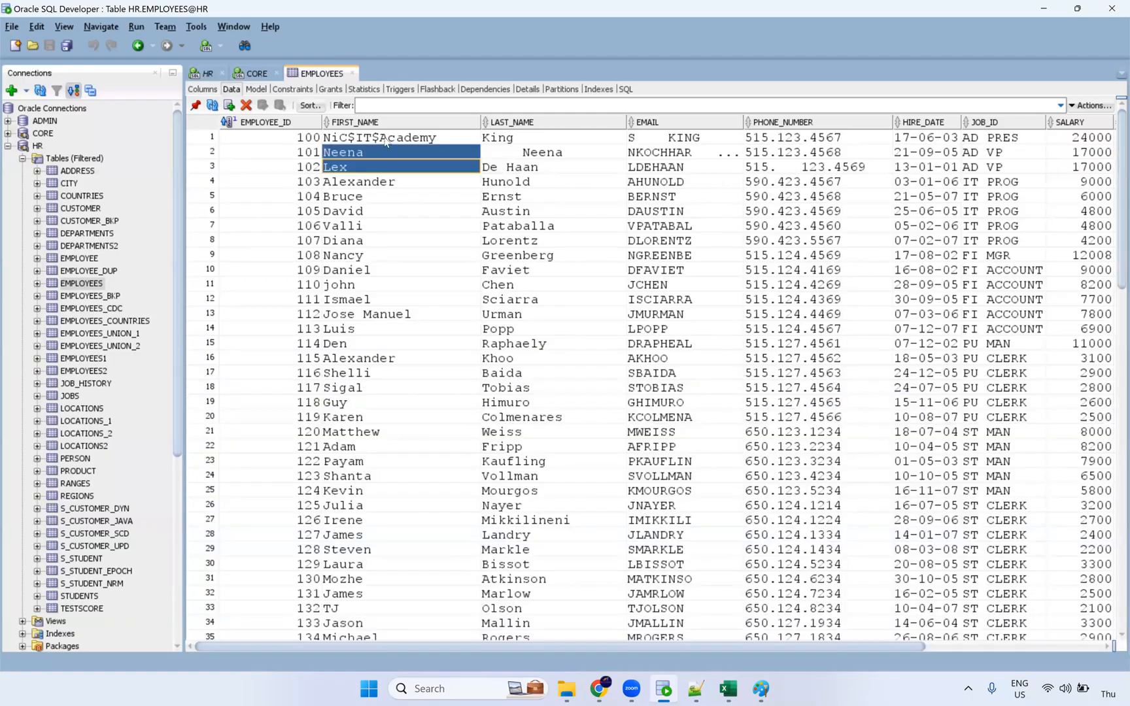
left_click(605, 686)
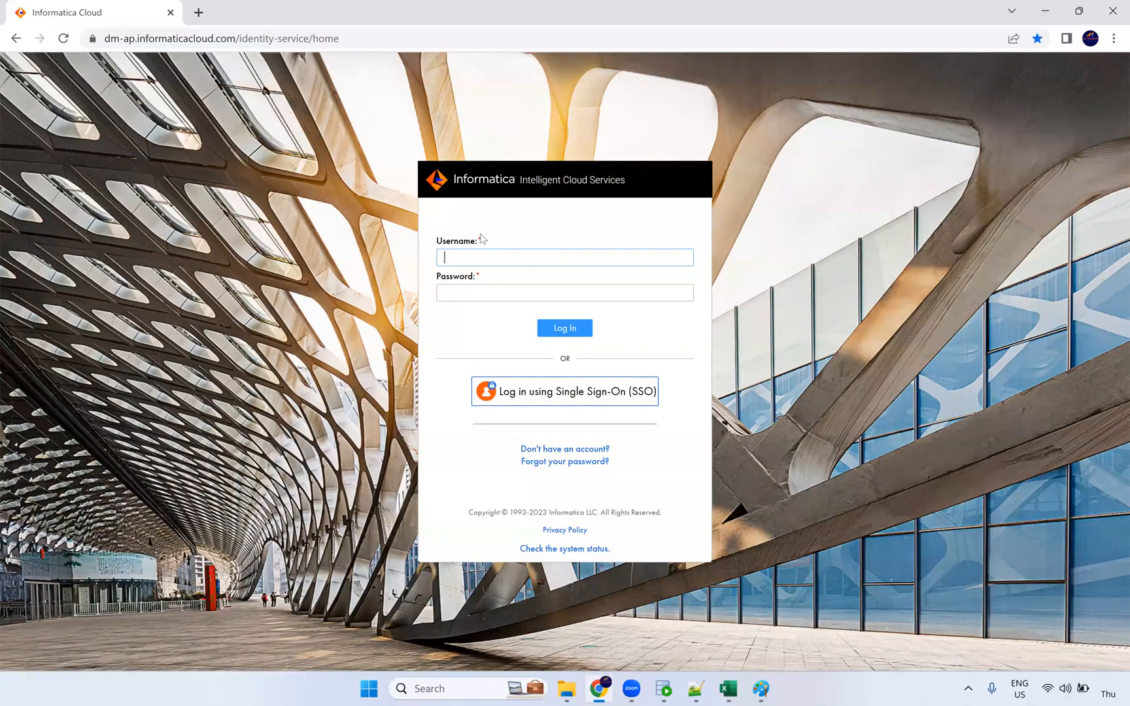
Log in to Informatica Cloud with the account e-mail, then switch to Paint's Pencil tool.
key("Return")
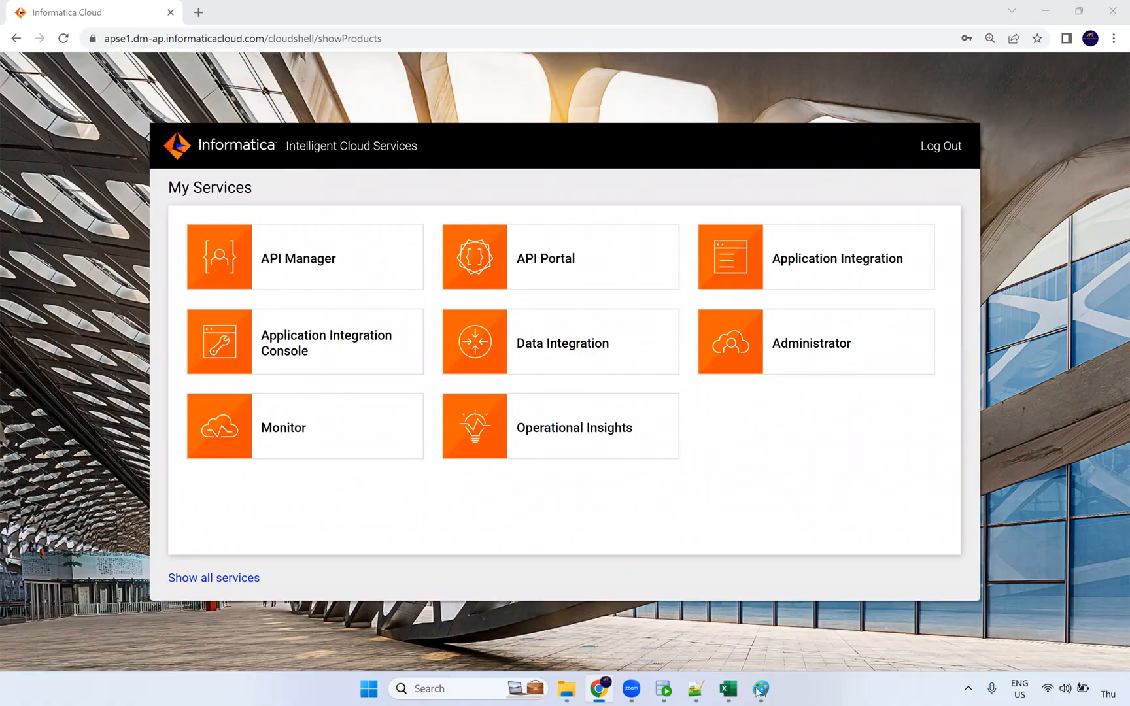
key("alt+Tab")
left_click(214, 76)
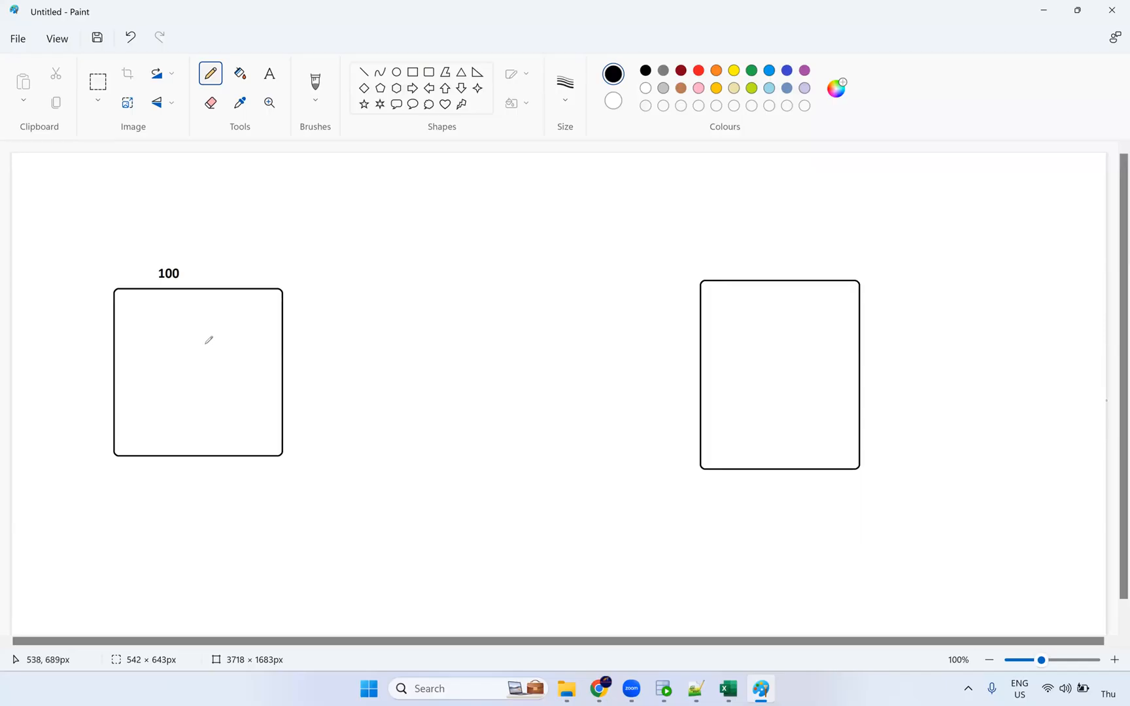
Pencil-draw an arrow from the left box through three small boxes, ending in a line to the right box.
mouse_move(233, 367)
left_mouse_down()
mouse_move(341, 345)
mouse_move(446, 357)
left_mouse_up()
left_click_drag(443, 348, 424, 370)
mouse_move(465, 328)
left_mouse_down()
mouse_move(464, 376)
mouse_move(487, 398)
mouse_move(516, 337)
mouse_move(465, 324)
left_mouse_up()
mouse_move(543, 319)
left_mouse_down()
mouse_move(545, 412)
mouse_move(585, 318)
mouse_move(604, 341)
left_mouse_up()
mouse_move(607, 394)
left_mouse_down()
mouse_move(648, 391)
mouse_move(648, 321)
mouse_move(605, 320)
left_mouse_up()
left_click_drag(647, 365, 741, 365)
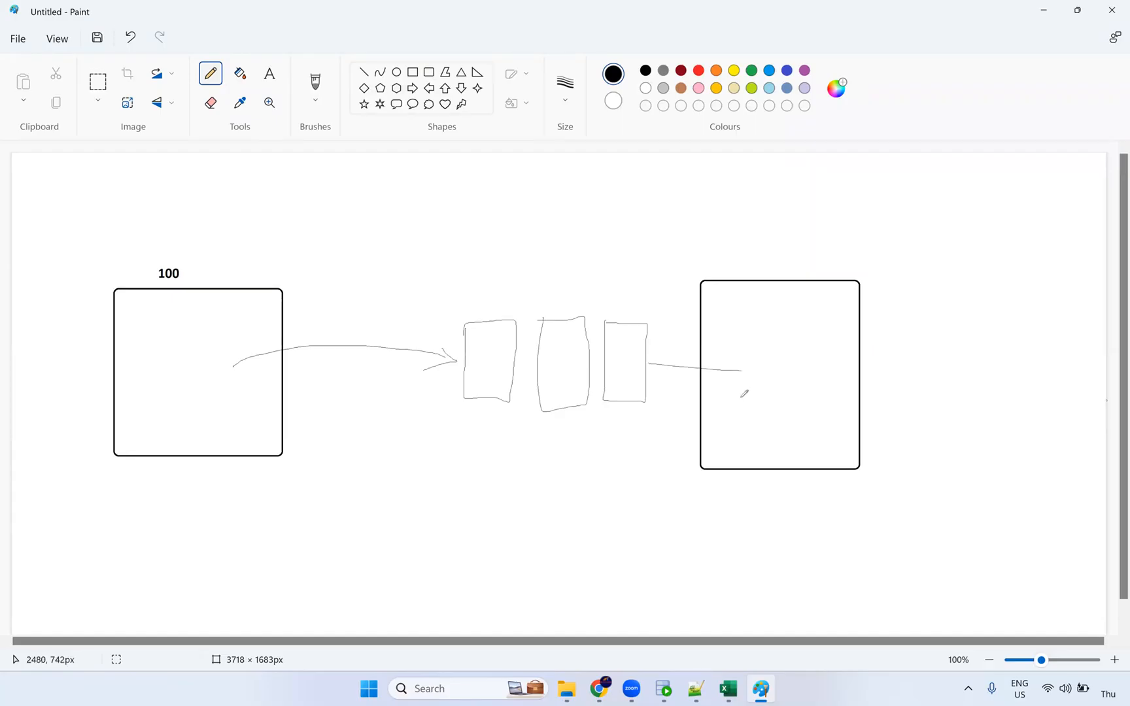
key("ctrl+z")
left_click_drag(646, 360, 703, 362)
key("alt+Tab")
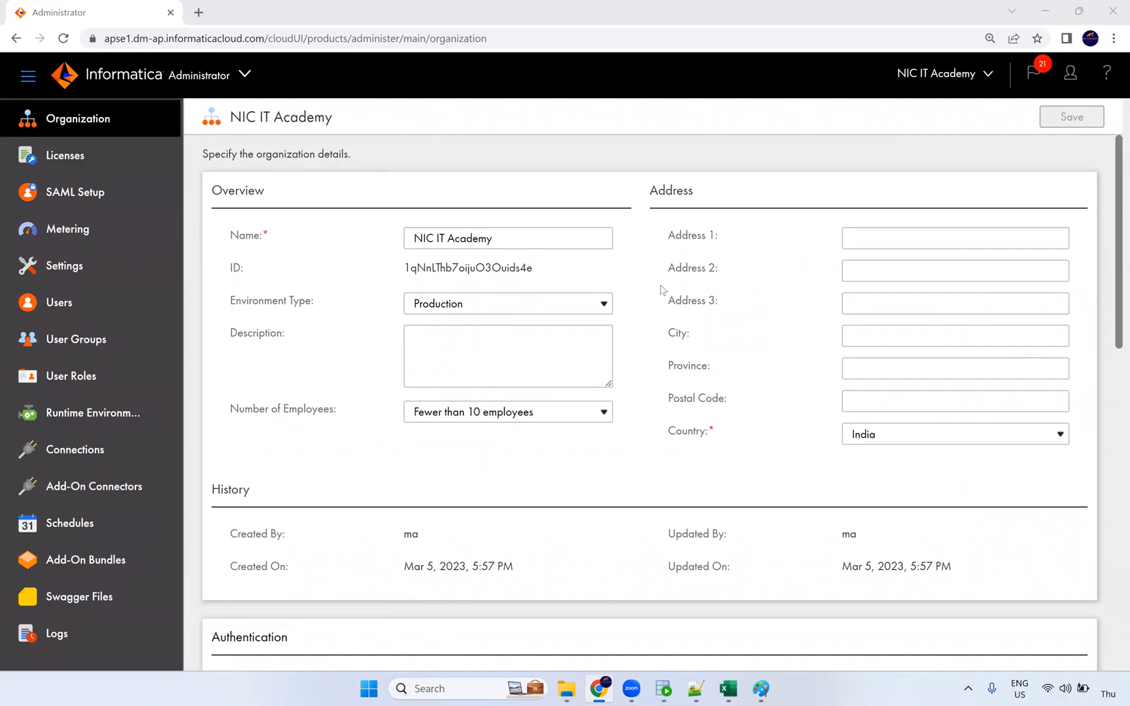
View the Runtime Environments list, then switch to the Data Integration service.
left_click(150, 415)
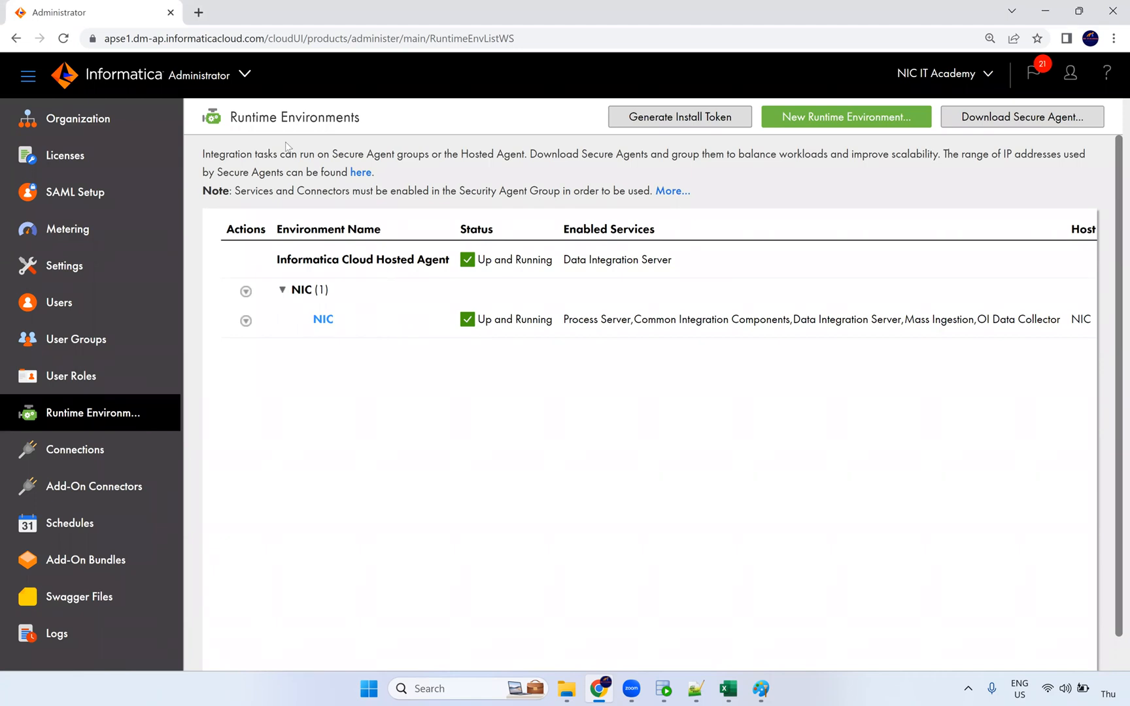
left_click(245, 74)
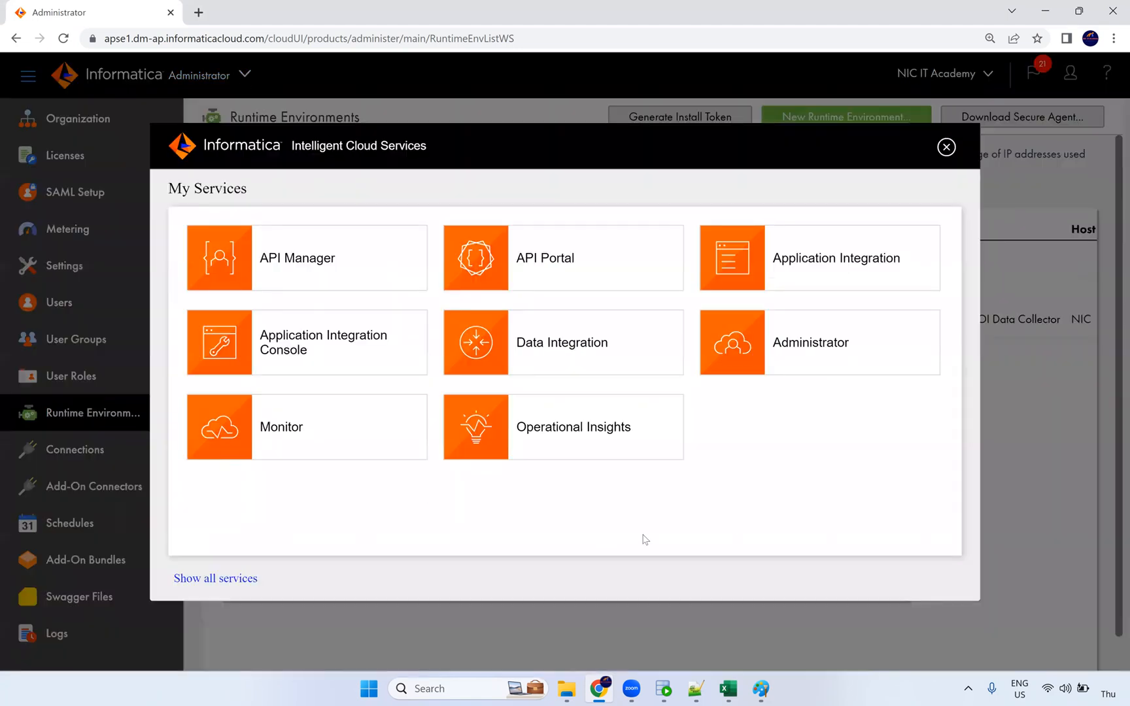
left_click(590, 357)
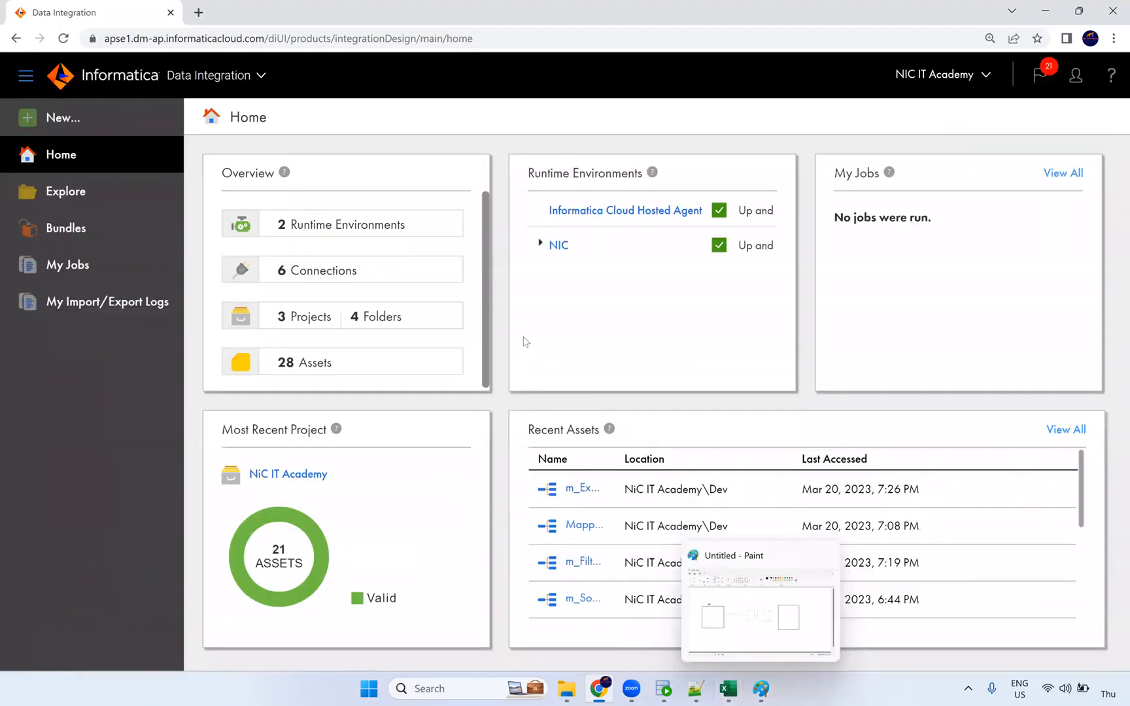
Create a new blank Mapping named m_Expression_Macros and select its Source.
left_click(76, 134)
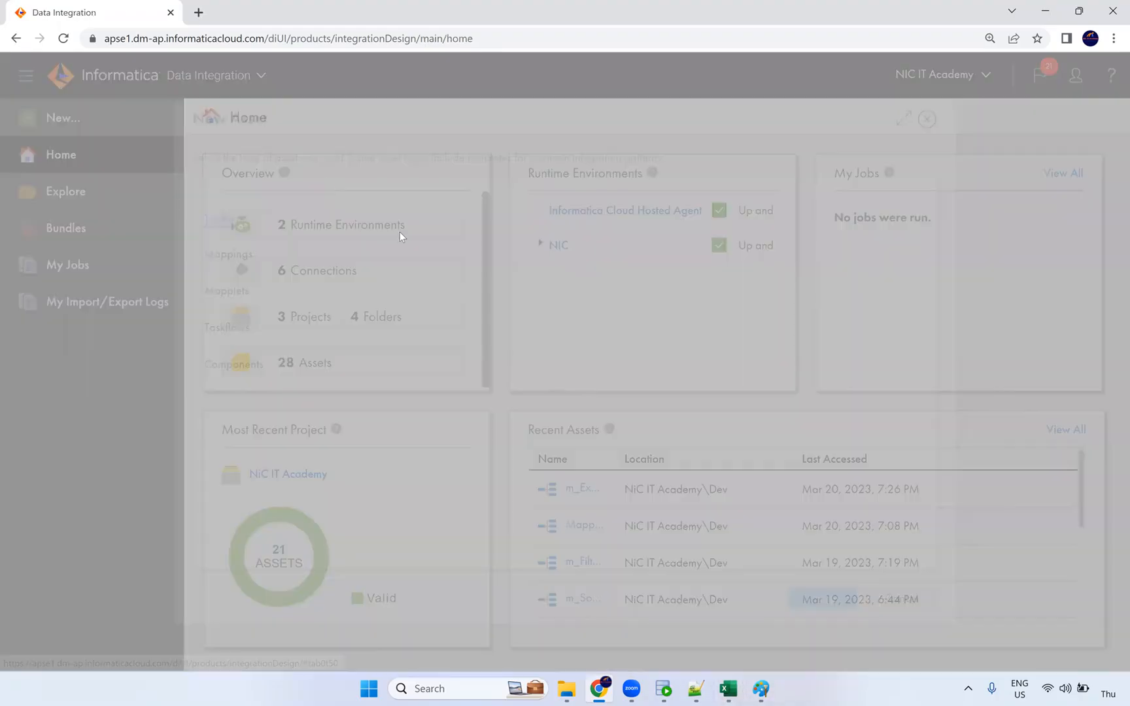
left_click(231, 254)
left_click(391, 207)
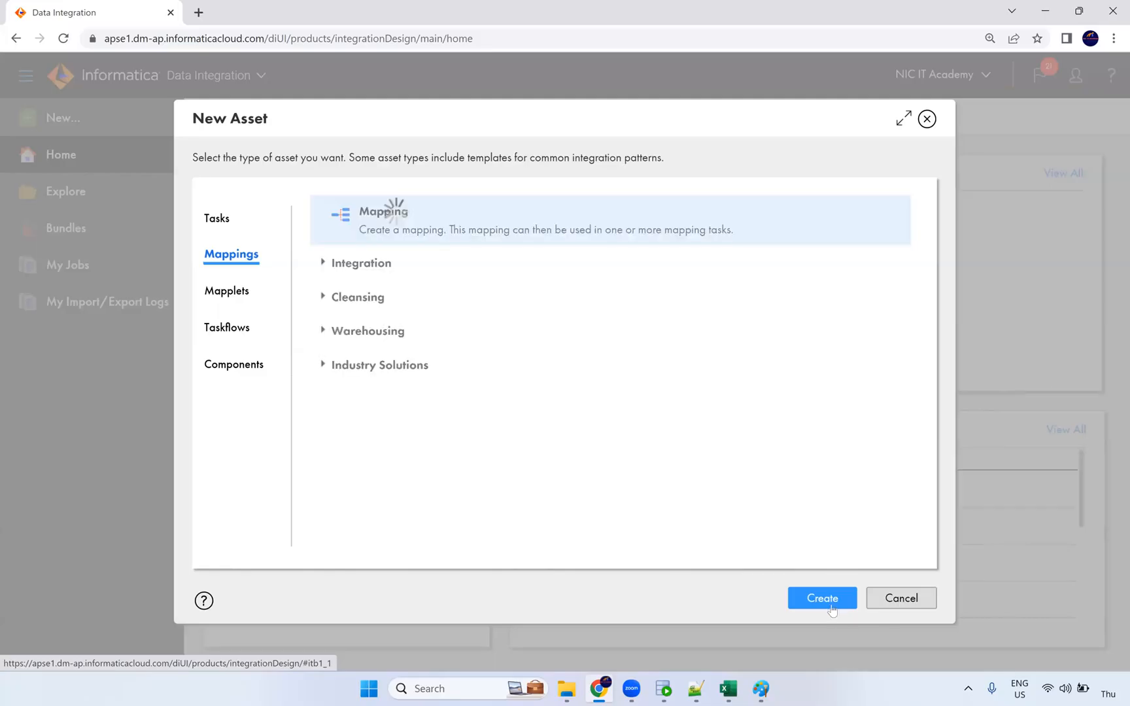
left_click(822, 598)
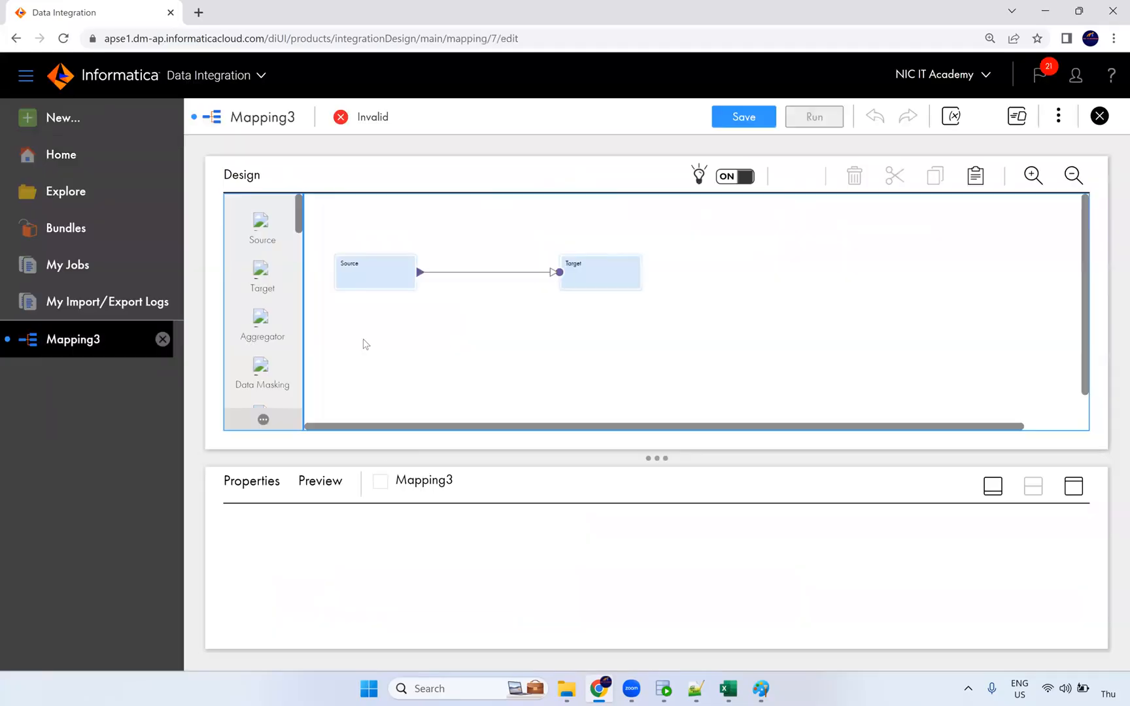
left_click(255, 526)
type("m_Expressi")
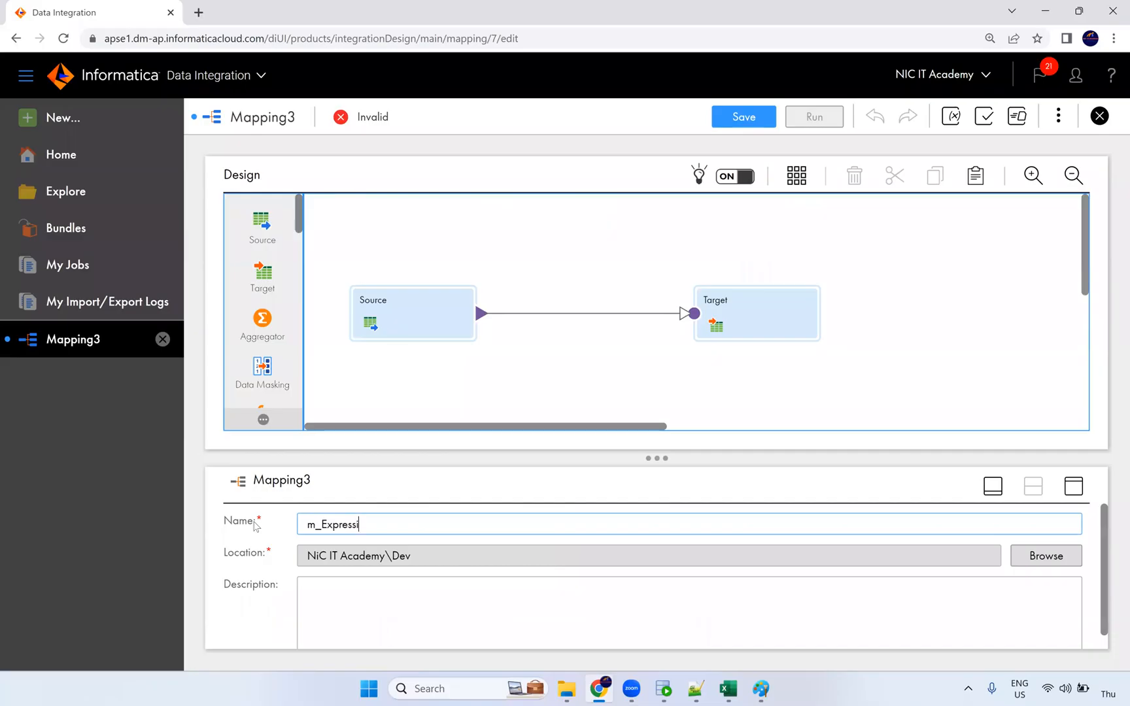
type("on_Macros")
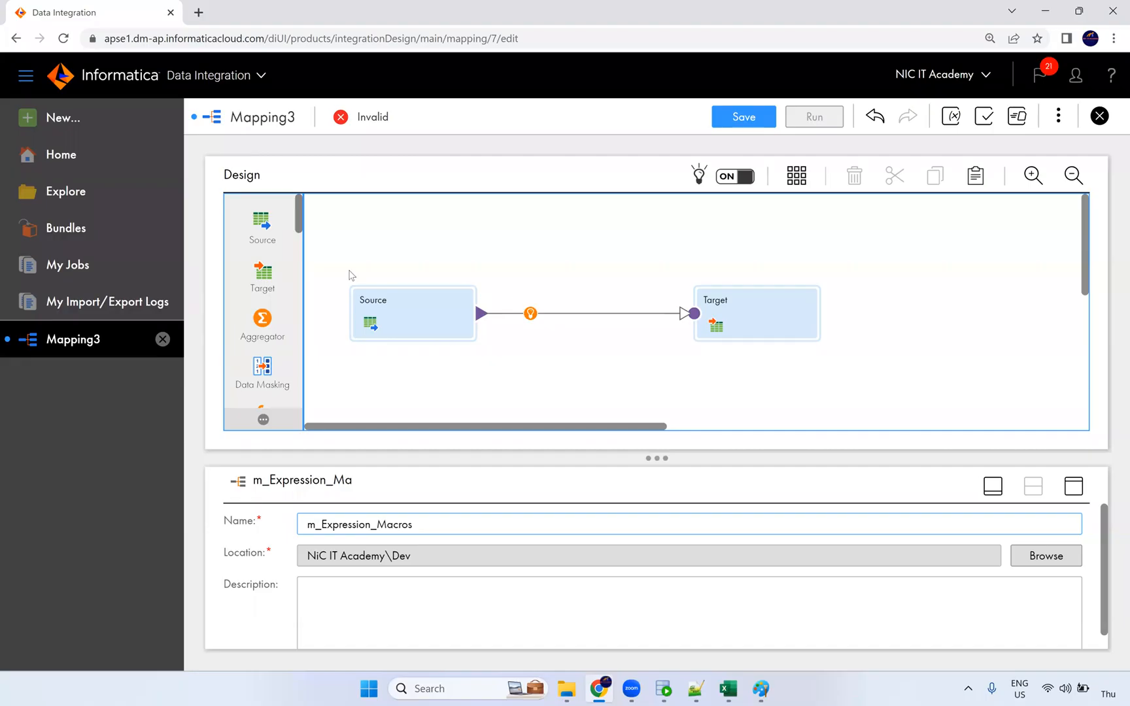
left_click(417, 307)
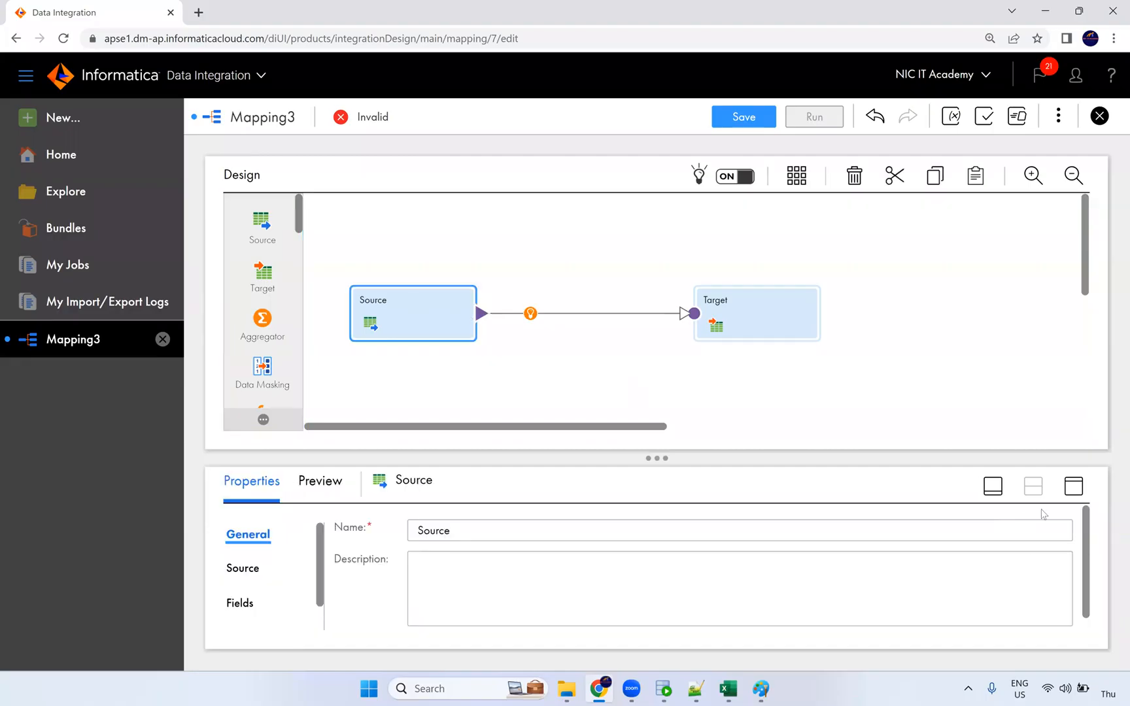
Set the Source connection to Oracle_Src and choose the EMPLOYEES table as its single object.
left_click(1076, 488)
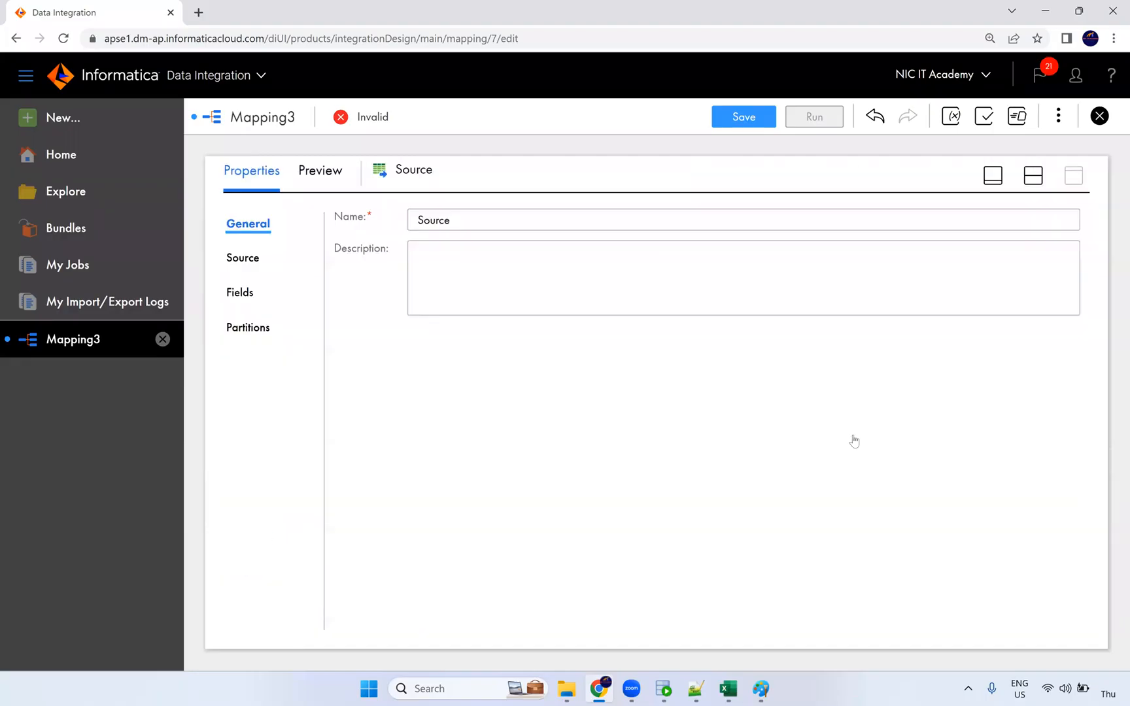
left_click(249, 268)
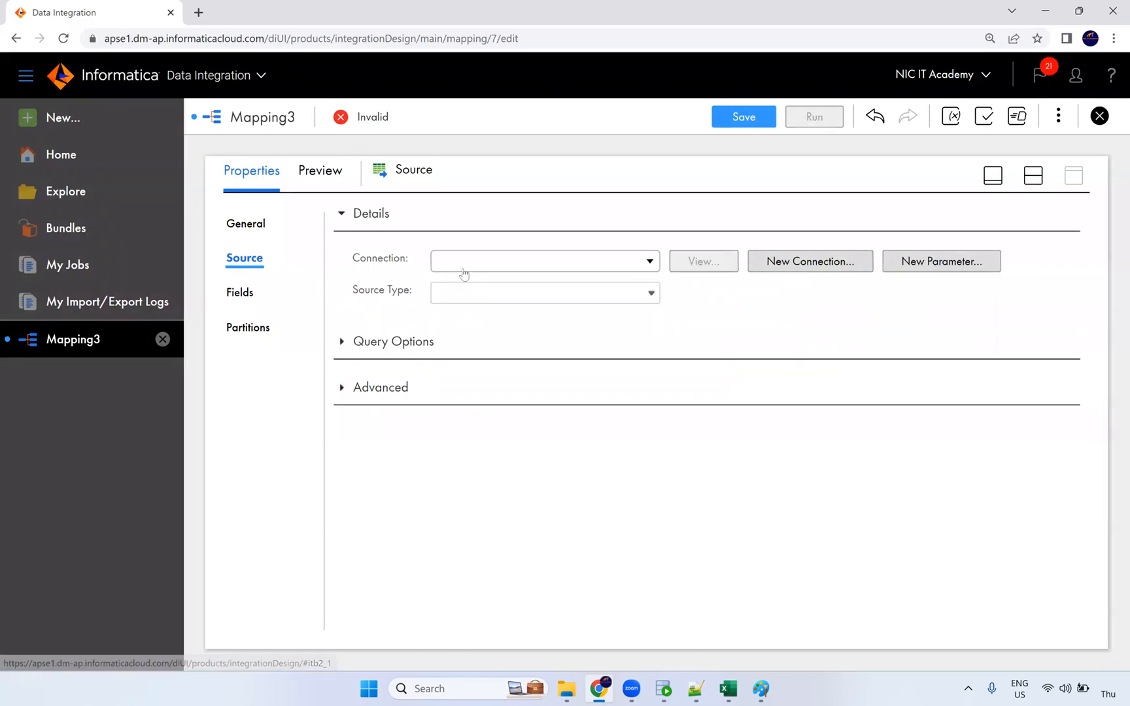
left_click(464, 274)
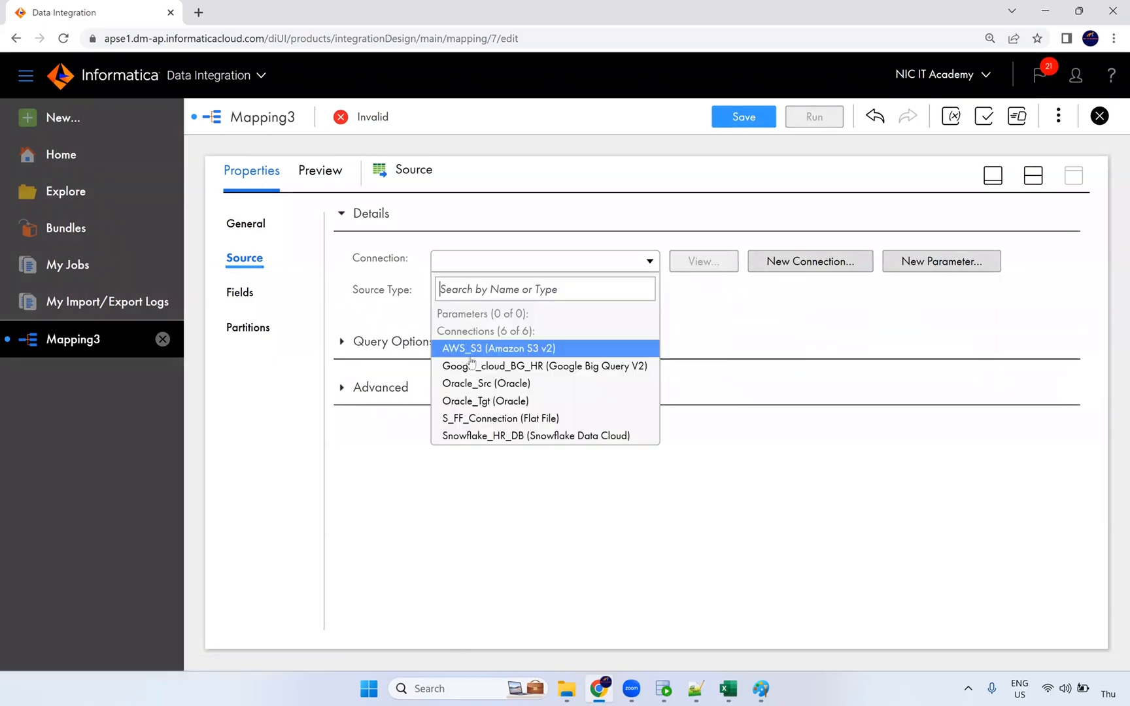
left_click(502, 390)
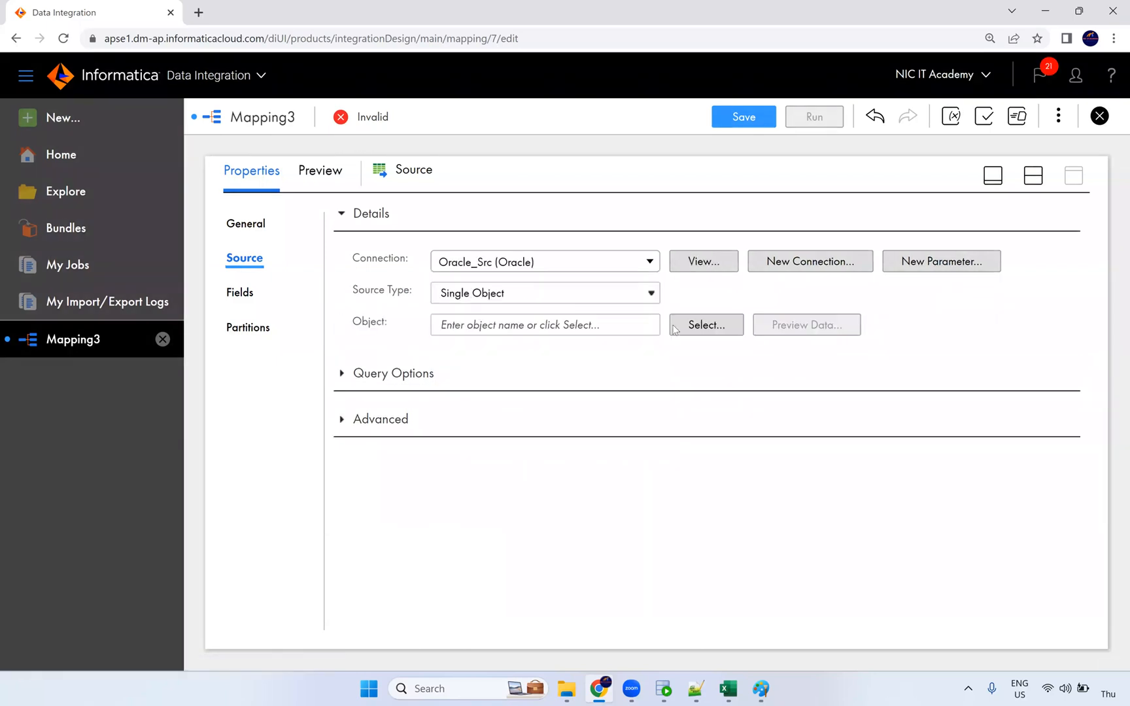
left_click(698, 324)
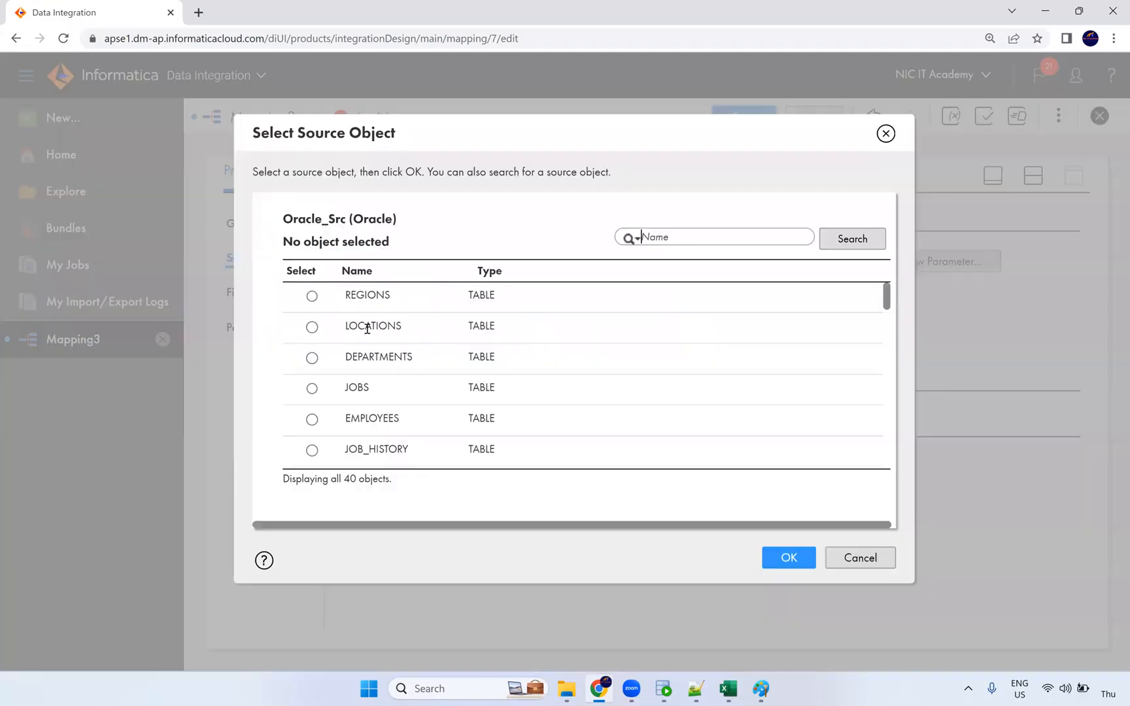
scroll(399, 421, "down", 2)
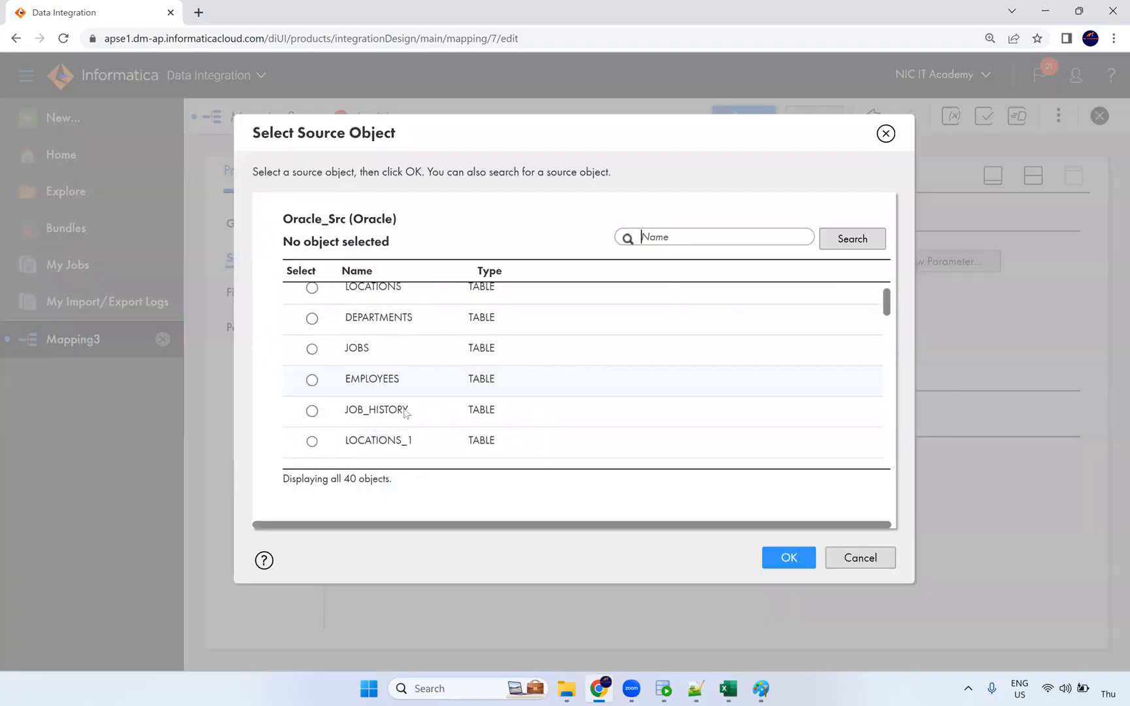
scroll(389, 363, "up", 2)
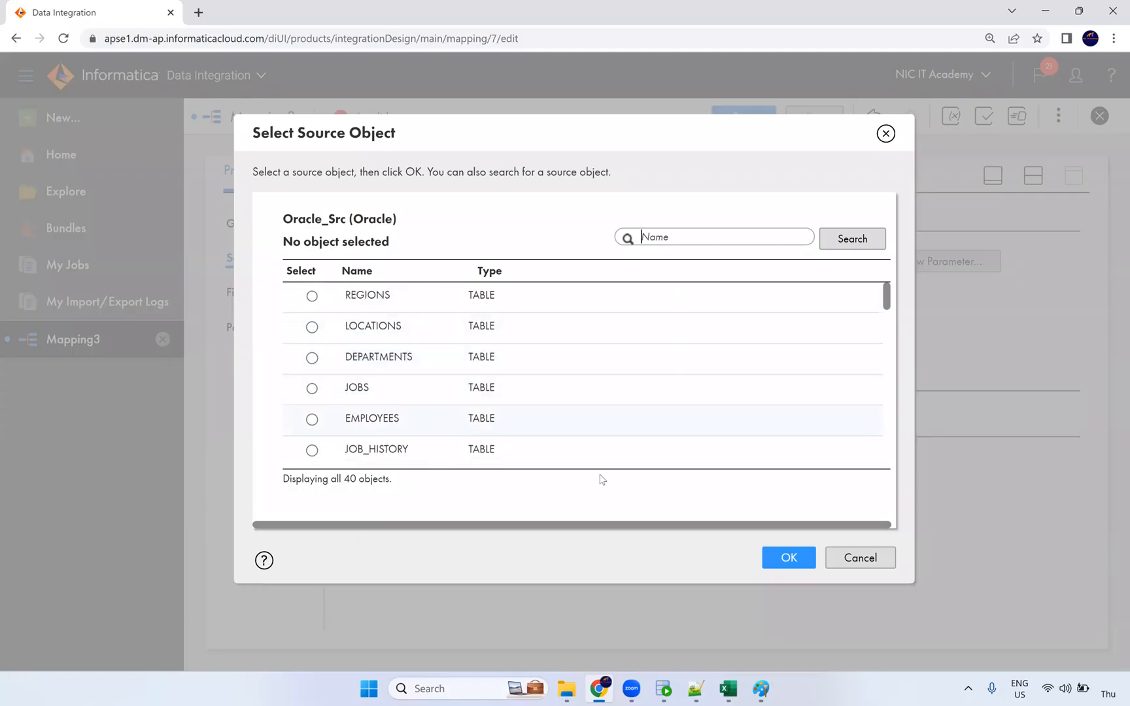
left_click(312, 419)
left_click(788, 557)
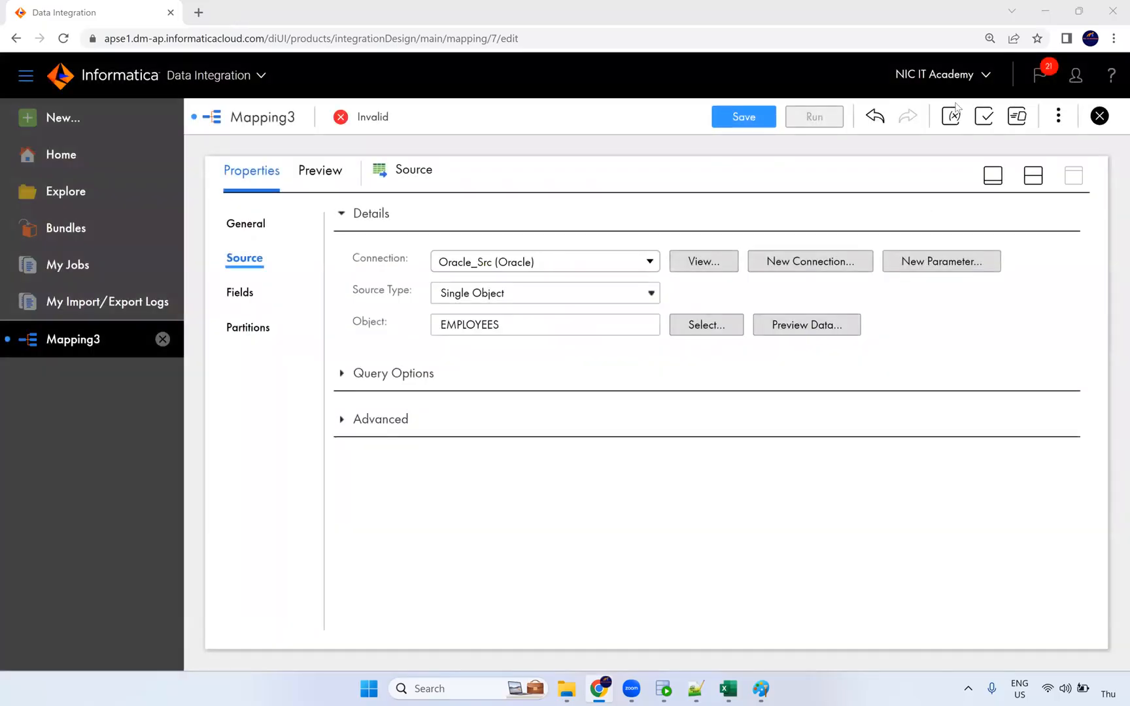
Insert an Expression transformation on the link between Source and Target.
left_click(1026, 182)
left_click(529, 313)
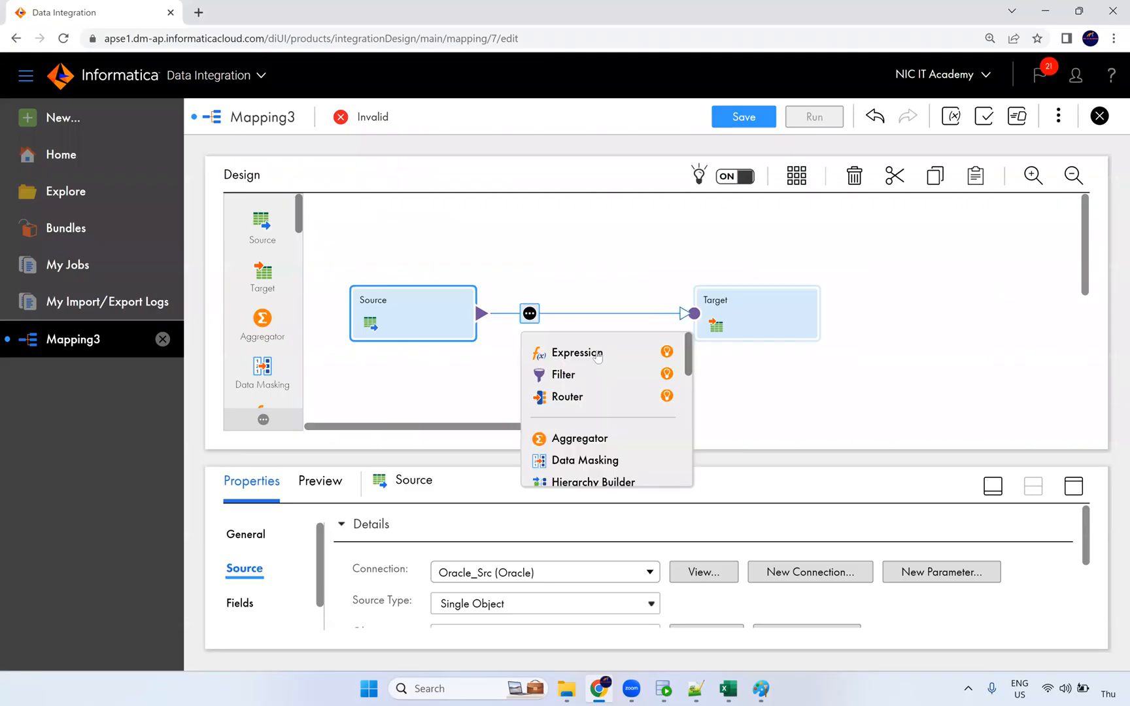
left_click(596, 354)
left_click_drag(626, 429, 589, 426)
left_click(580, 283)
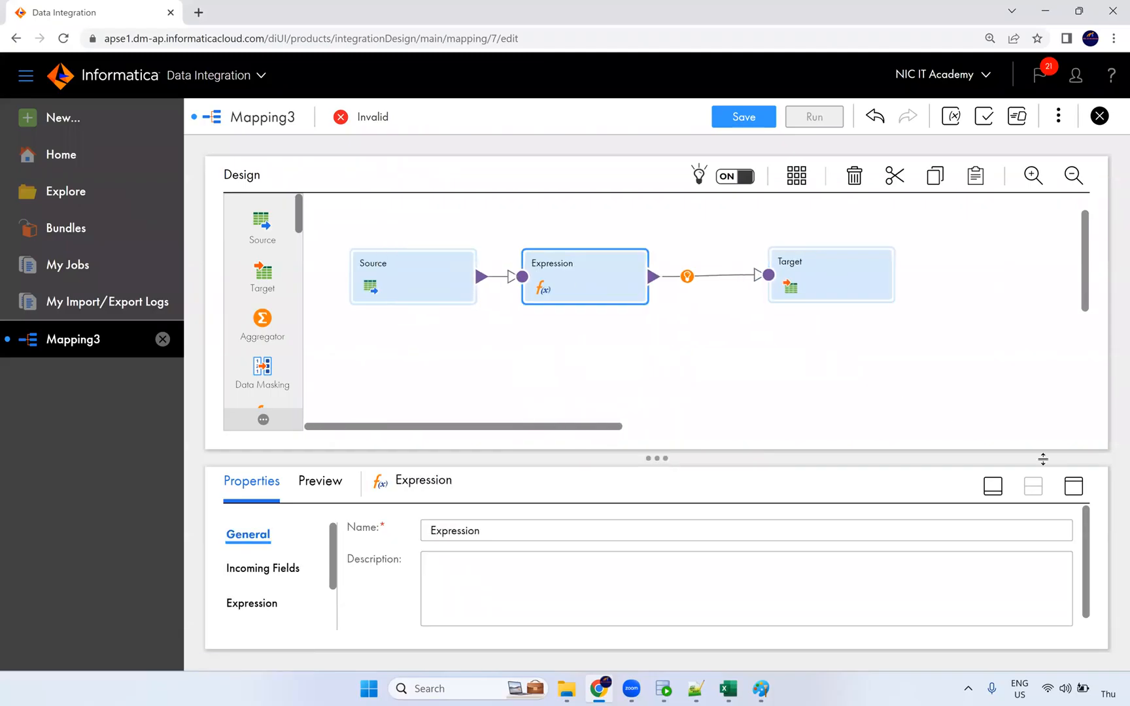
left_click(1073, 486)
Add the input macro field %in_PORTS% to the Expression and open its input configuration.
left_click(286, 296)
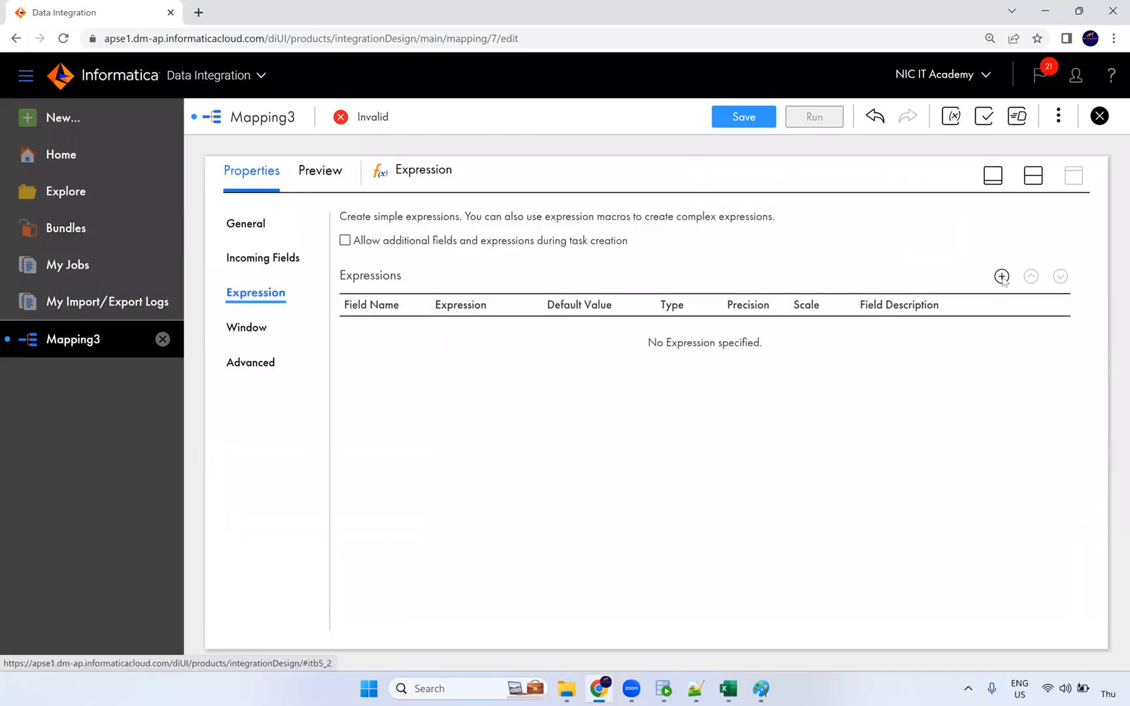
left_click(1001, 276)
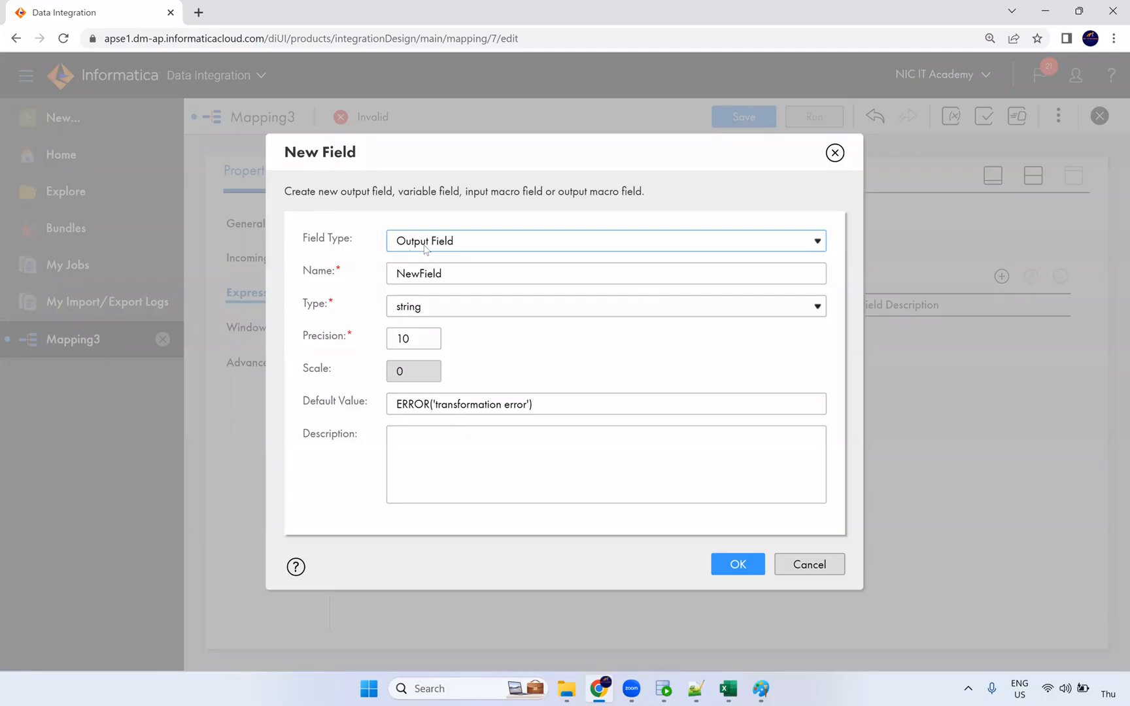
left_click(424, 245)
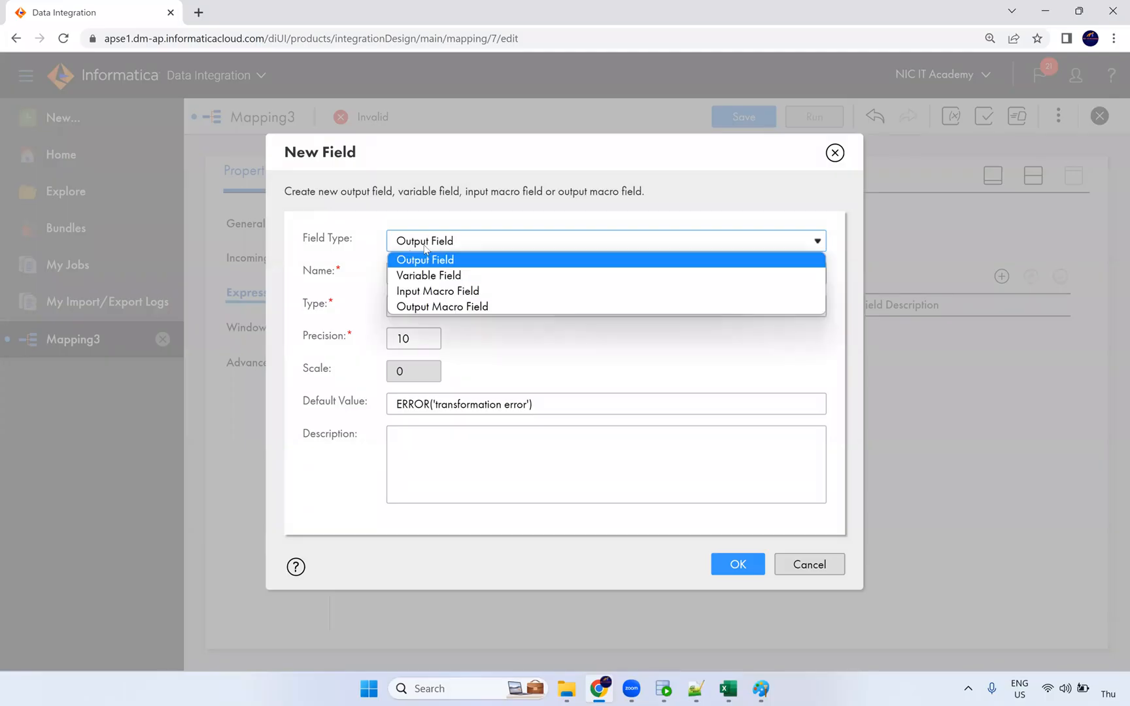
left_click(441, 290)
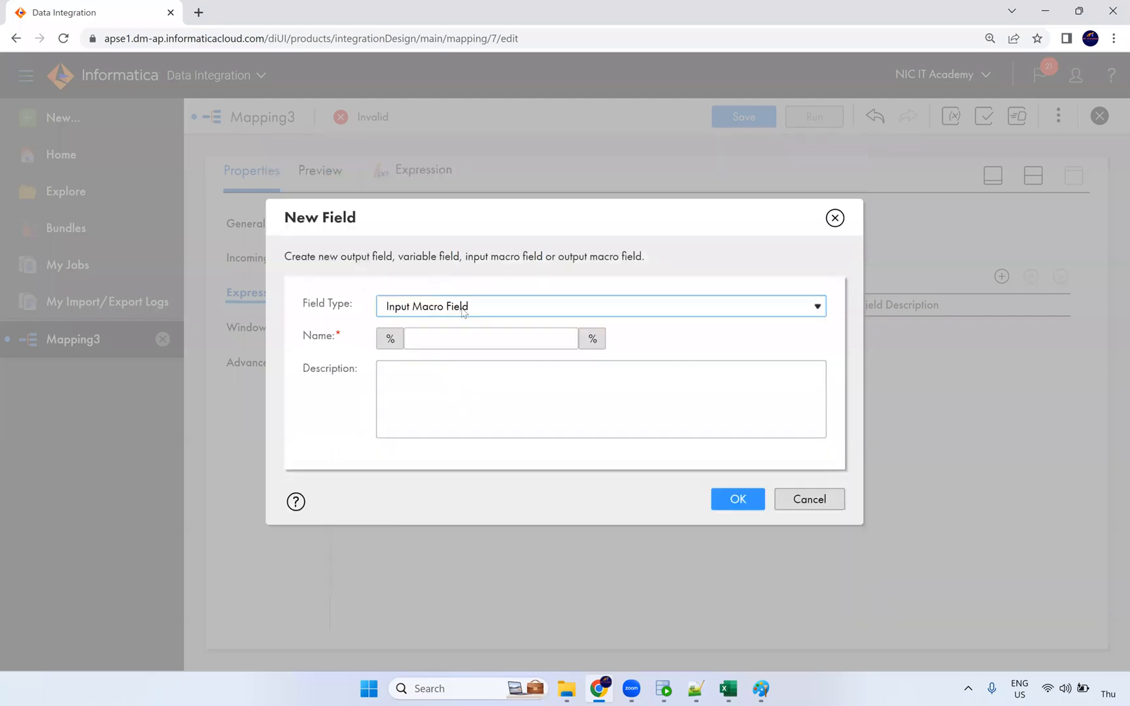
left_click(441, 340)
type("in")
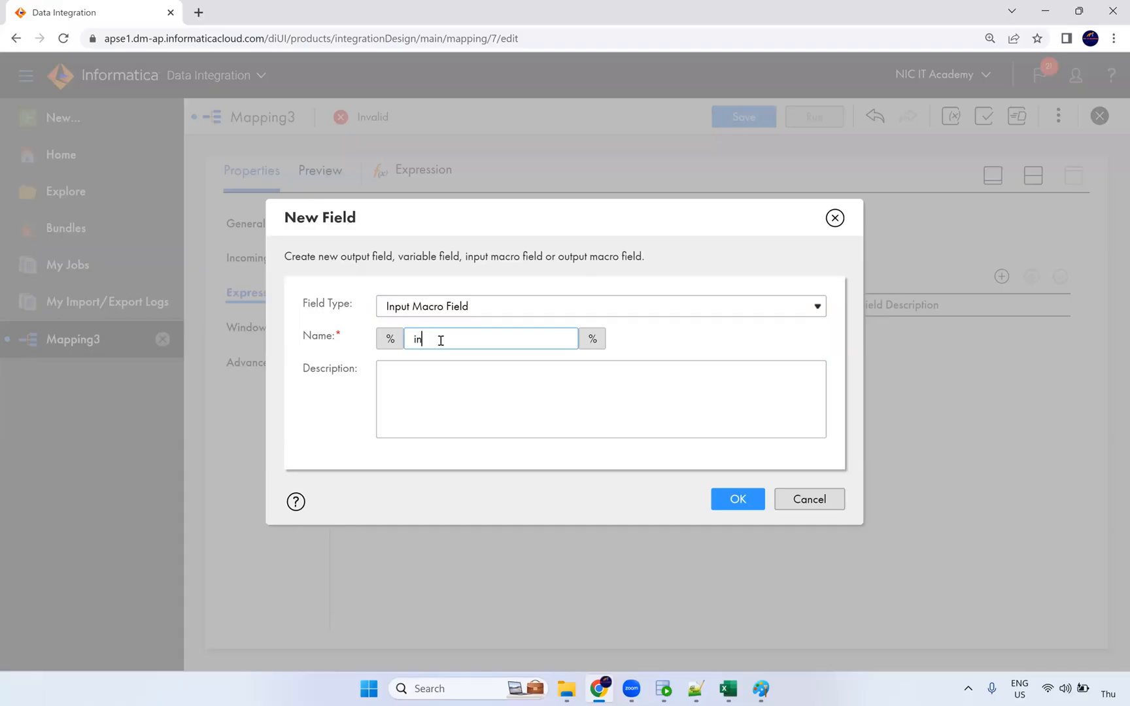
type("_PORTs")
left_click_drag(472, 342, 376, 351)
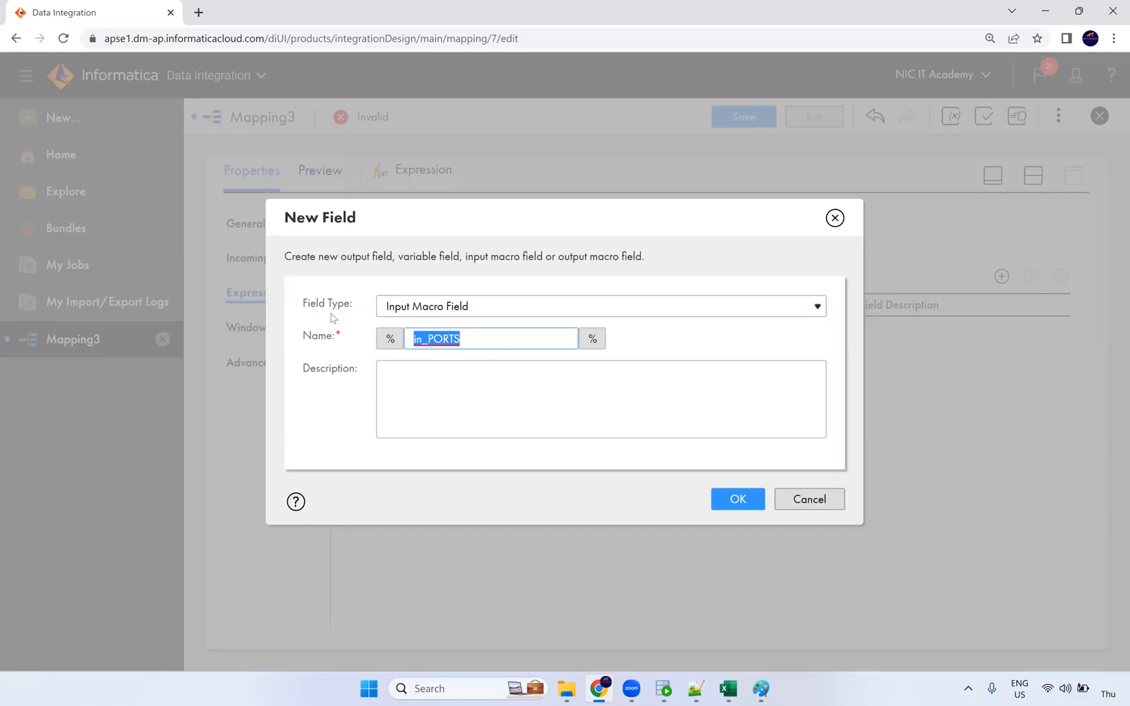
left_click(737, 499)
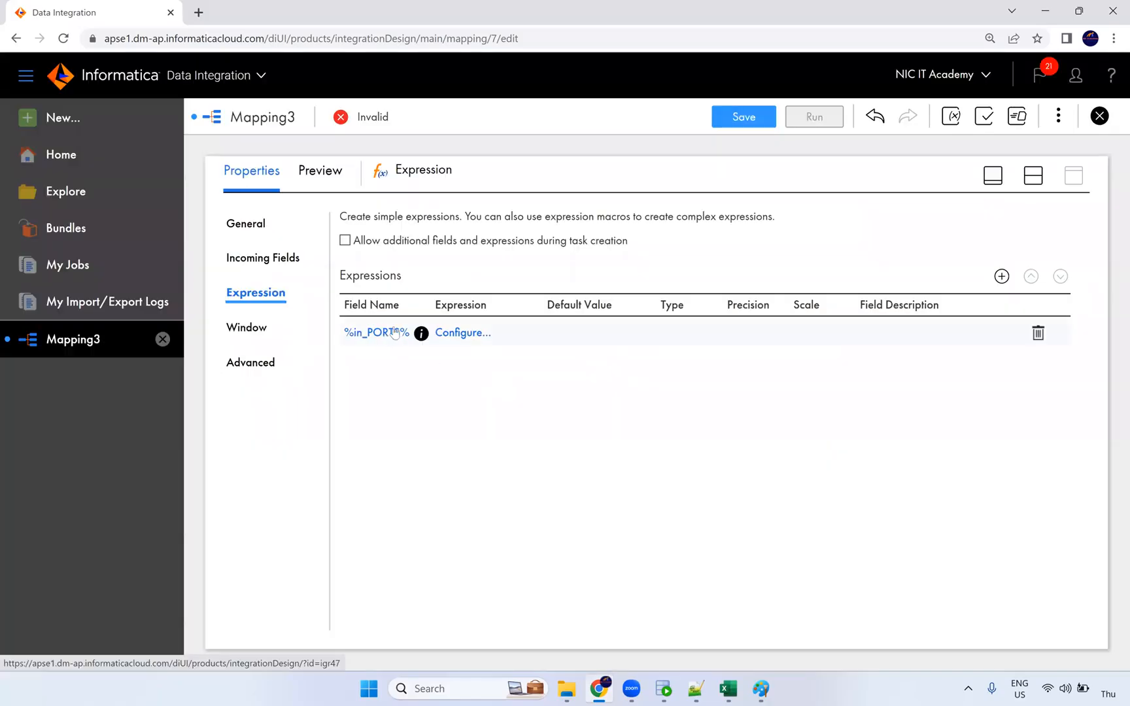
left_click(464, 334)
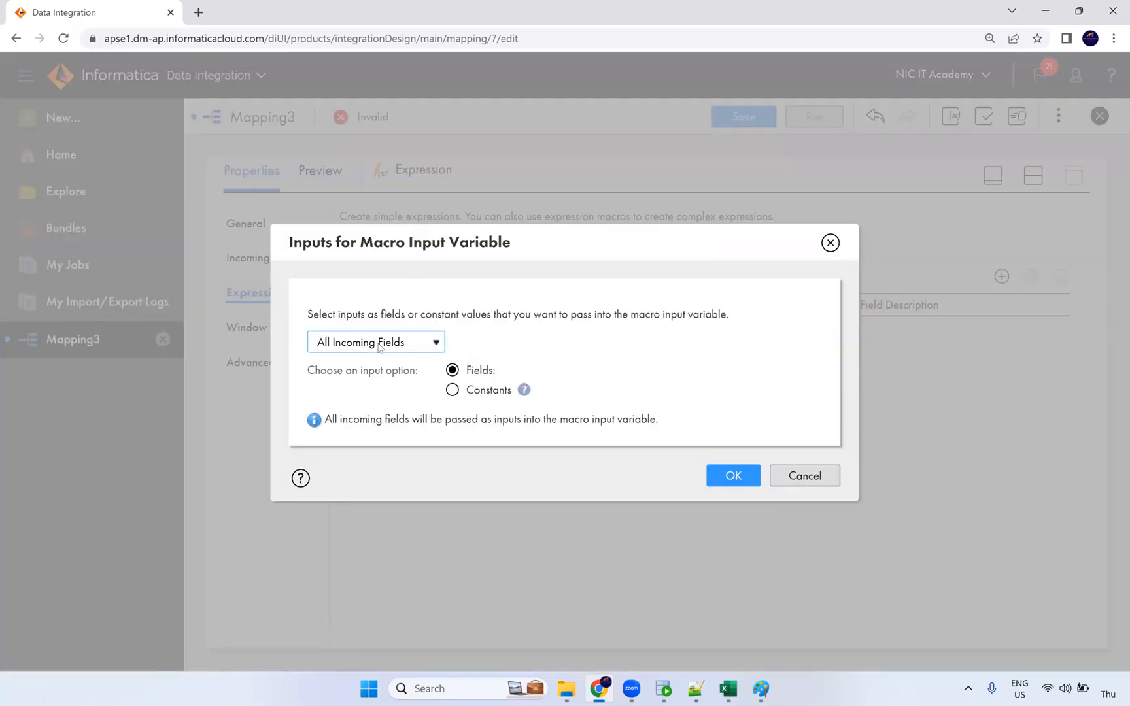
left_click(667, 691)
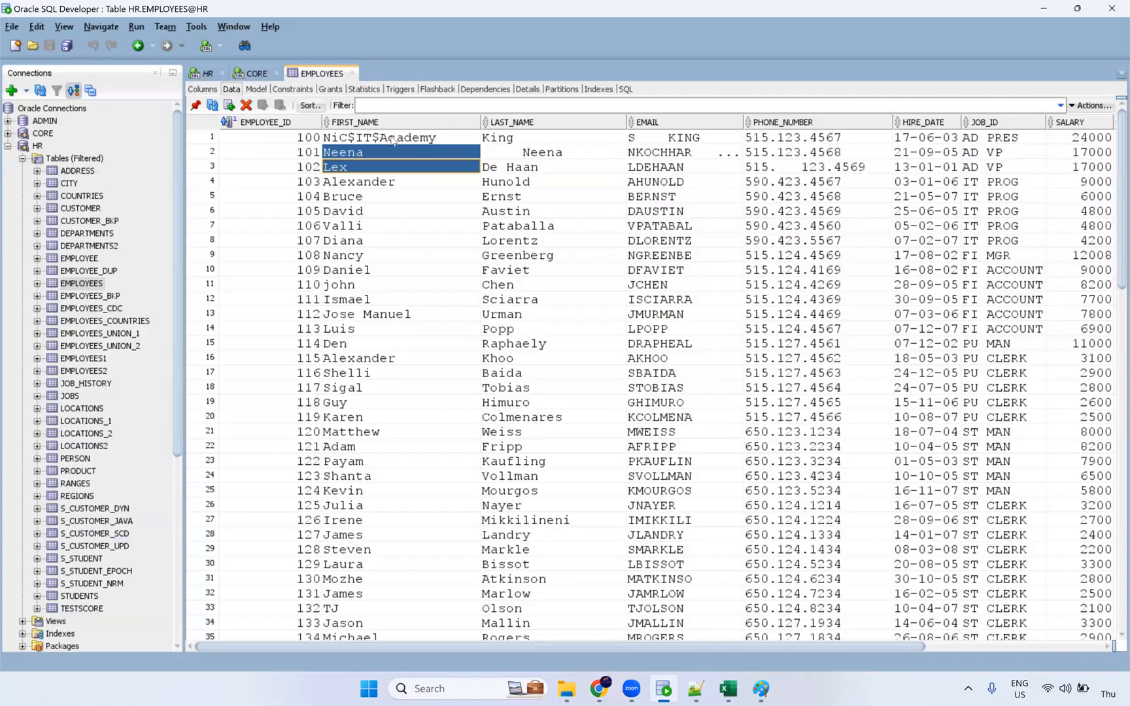
Review the EMPLOYEES name, EMAIL, PHONE_NUMBER and JOB_ID columns before returning to Informatica.
left_click_drag(391, 138, 368, 301)
left_click_drag(516, 140, 525, 356)
left_click_drag(661, 157, 673, 372)
left_click_drag(825, 168, 831, 314)
left_click_drag(1019, 152, 1005, 415)
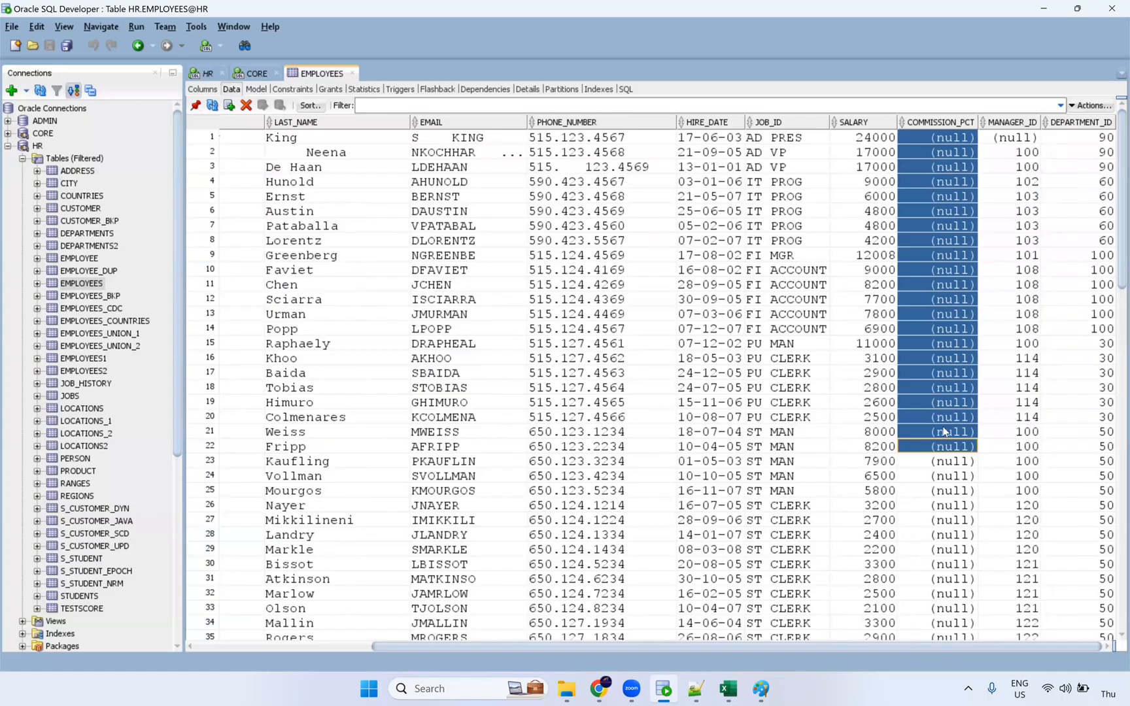
key("alt+Tab")
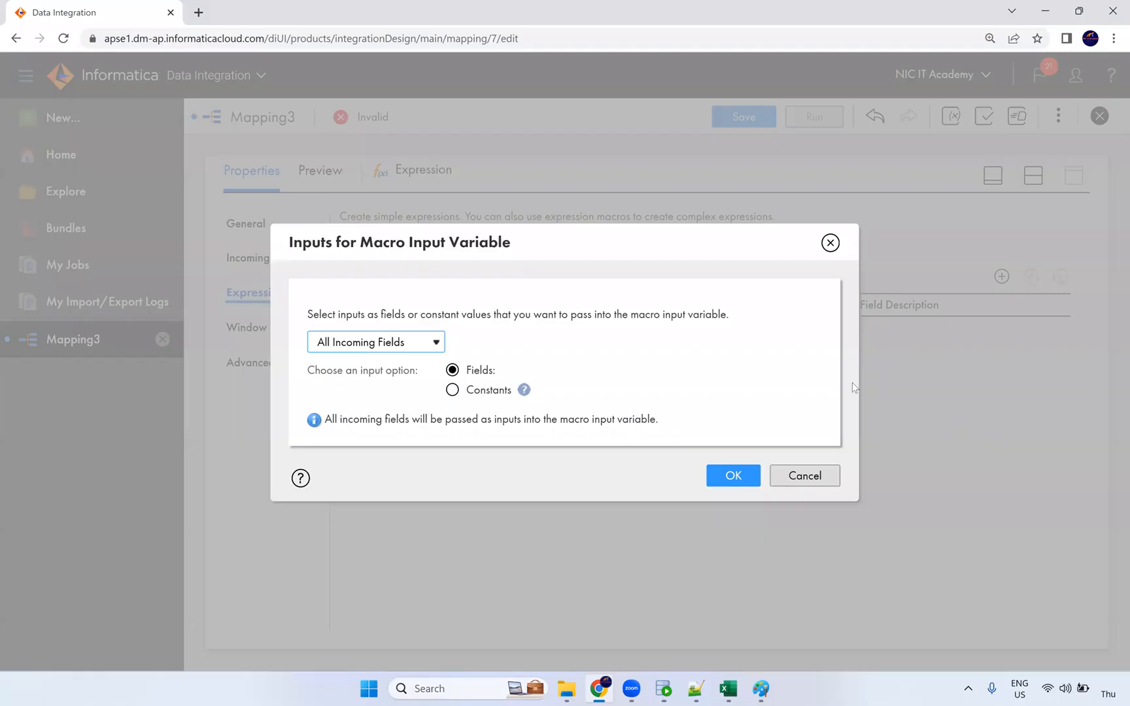
Switch %in_PORTS% inputs to Named Fields, ticking EMAIL, FIRST_NAME, JOB_ID, LAST_NAME and PHONE_NUMBER.
left_click(436, 343)
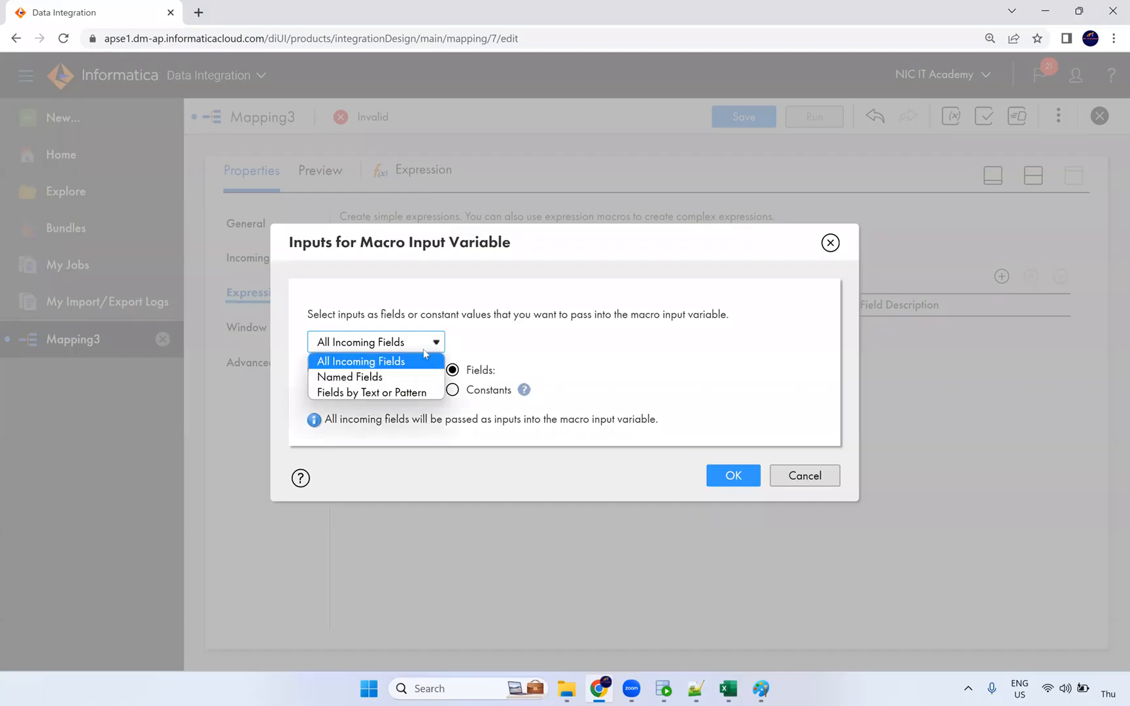
left_click(390, 383)
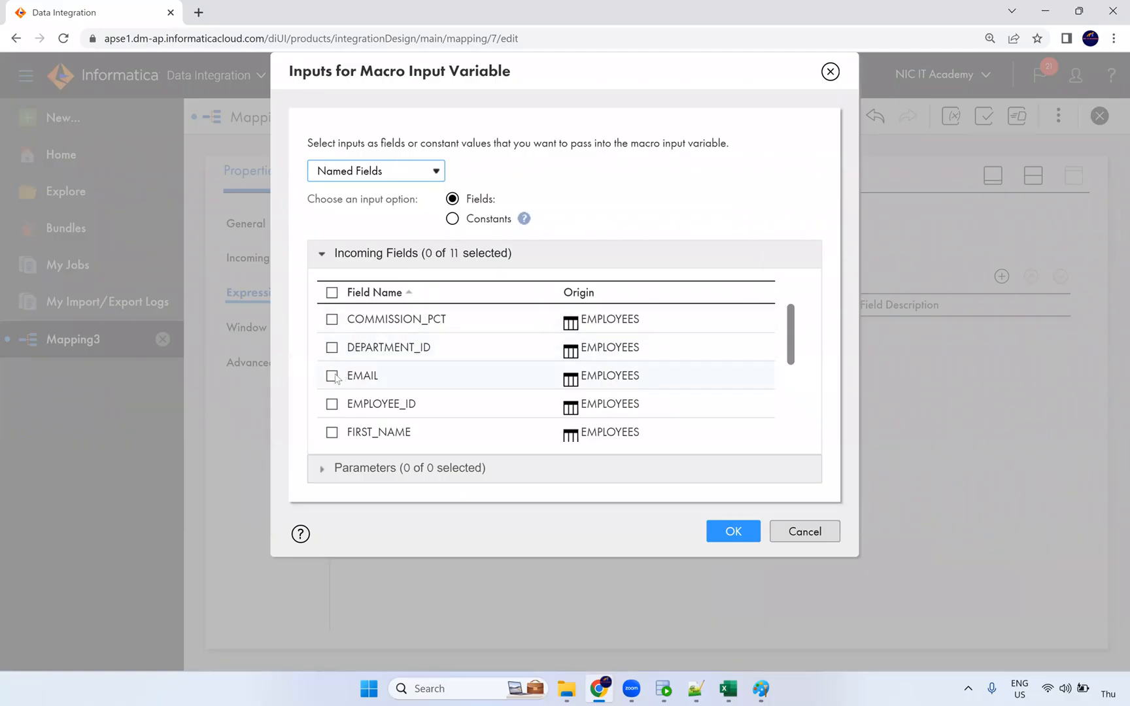
left_click(332, 376)
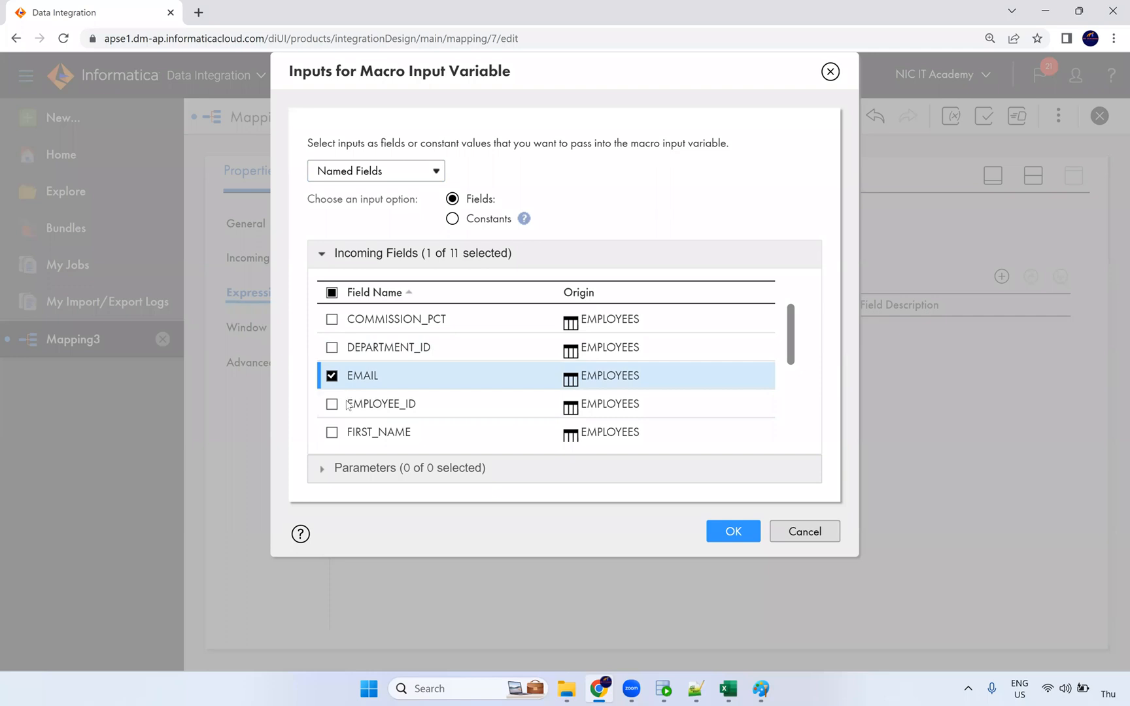
scroll(368, 395, "down", 1)
left_click(334, 359)
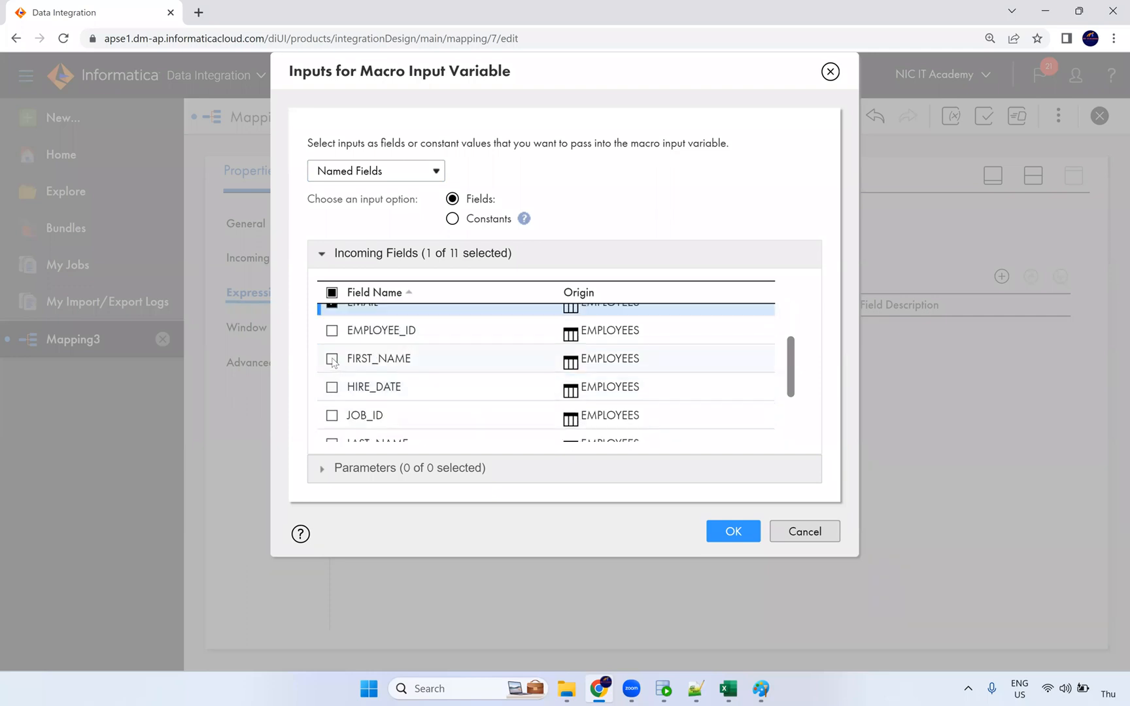
left_click(333, 417)
scroll(418, 405, "down", 1)
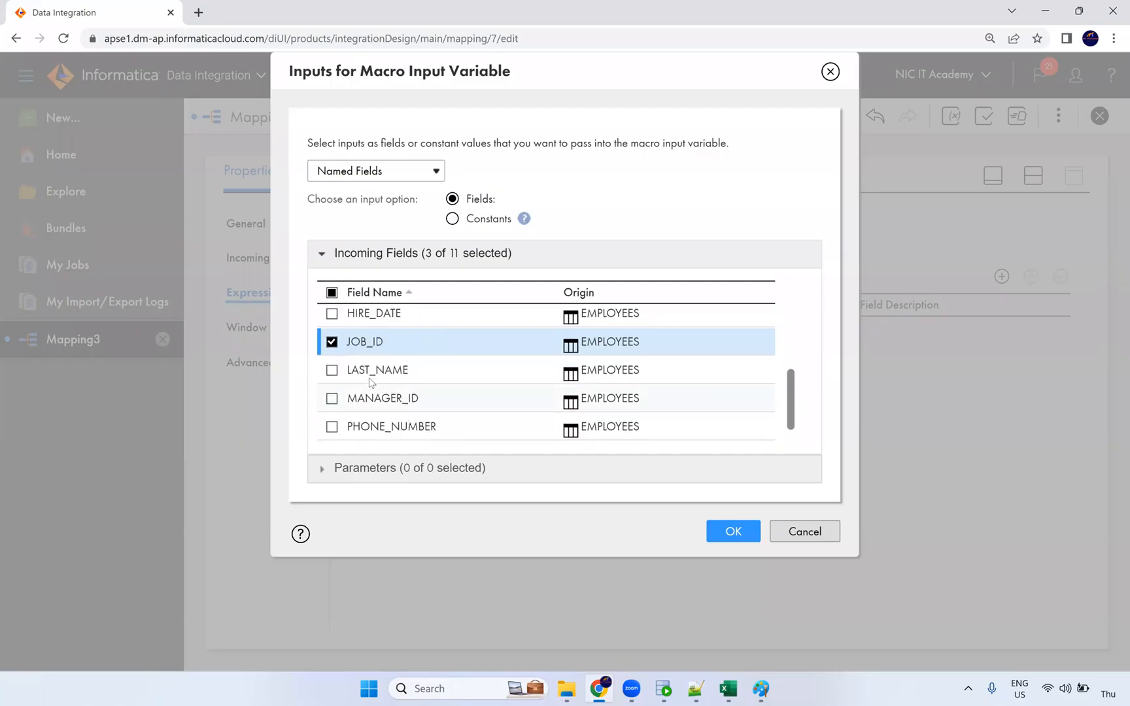
left_click(332, 370)
scroll(360, 397, "down", 1)
left_click(332, 400)
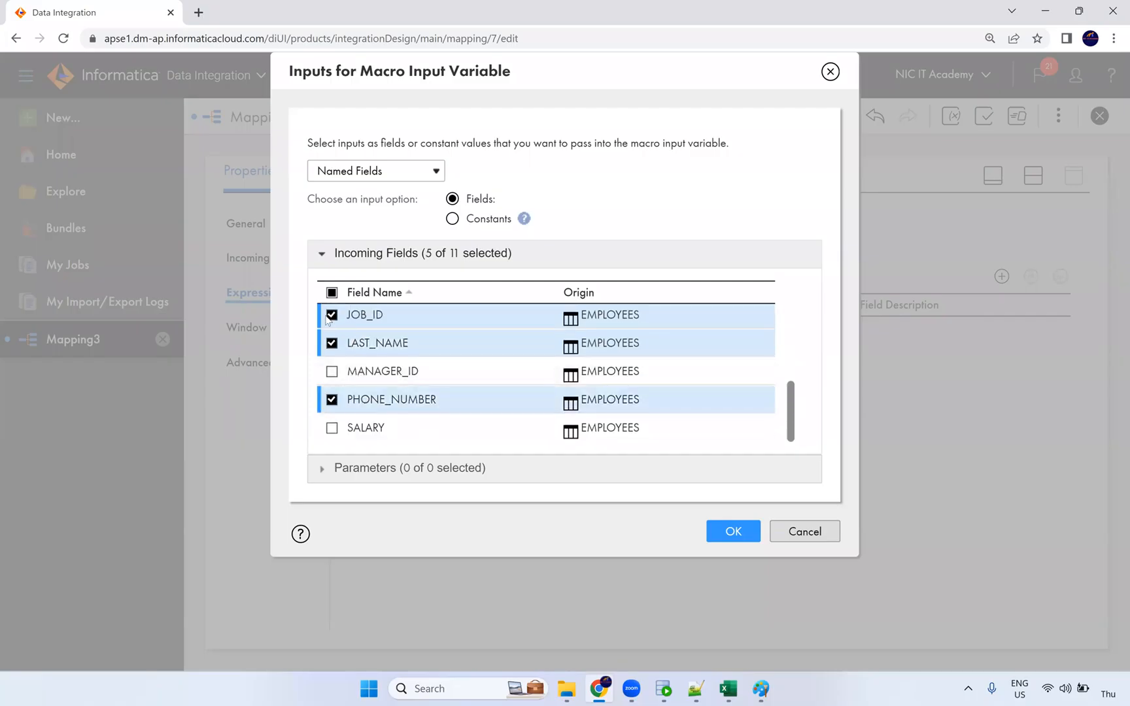
scroll(328, 376, "up", 3)
scroll(327, 376, "down", 3)
left_click(735, 531)
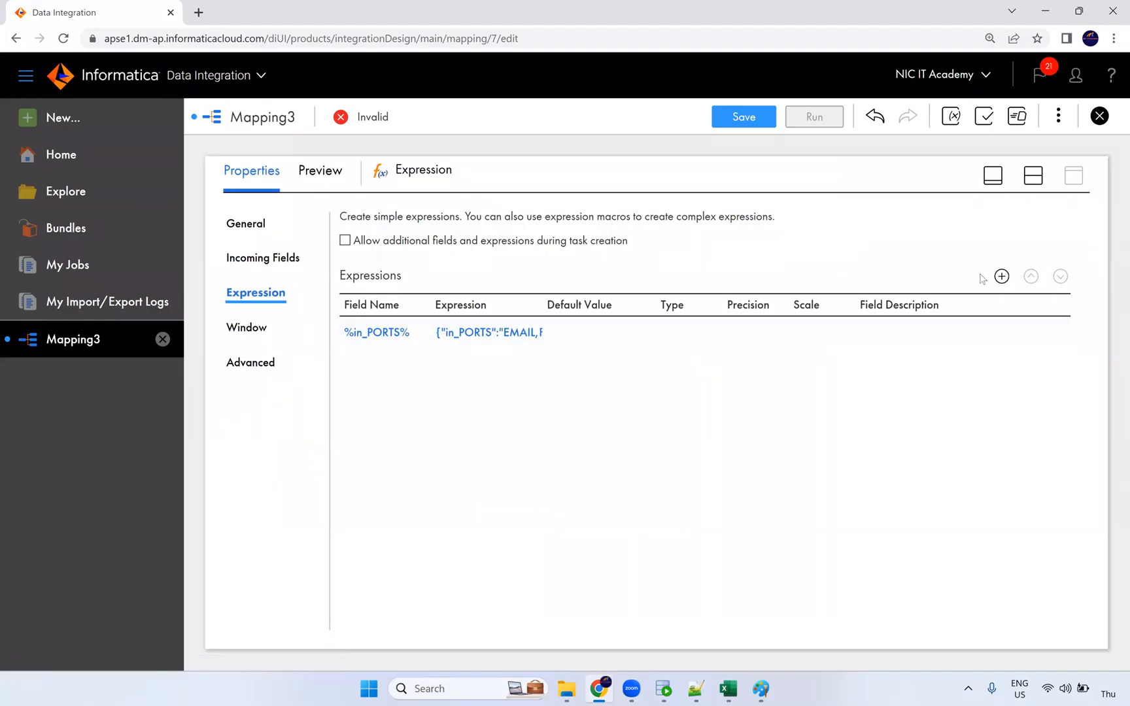
Add output macro field %in_PORTS%_out based on %in_PORTS%, as a string with precision 1000.
left_click(1001, 276)
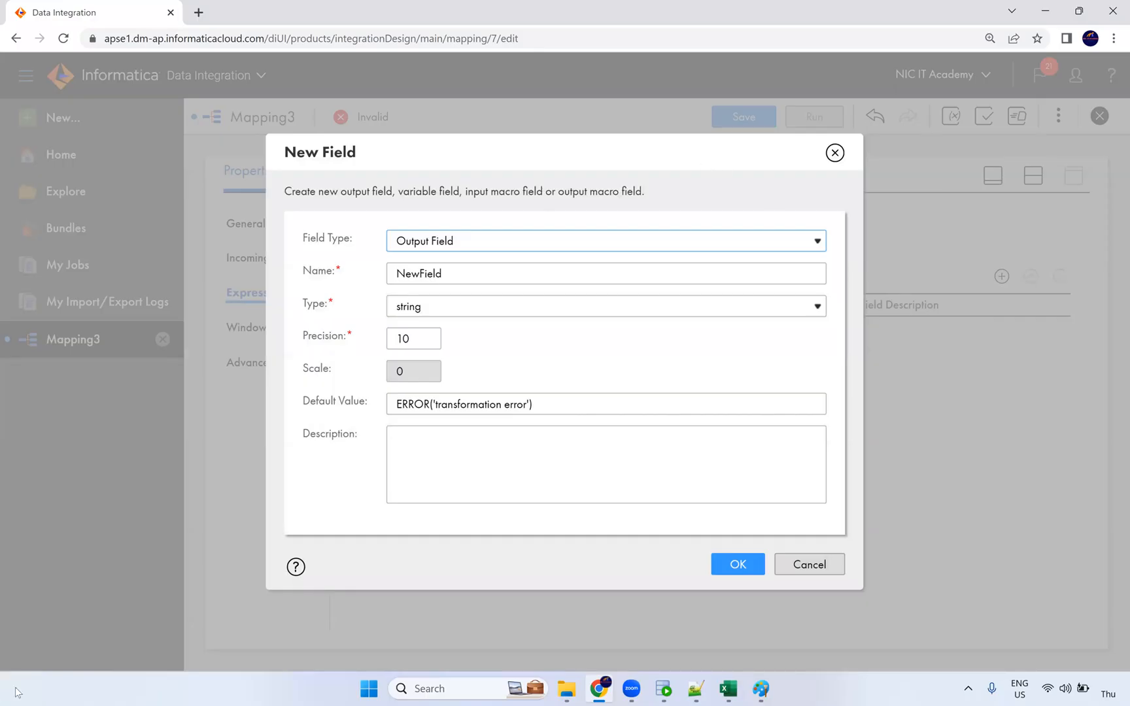
left_click(447, 241)
left_click(460, 306)
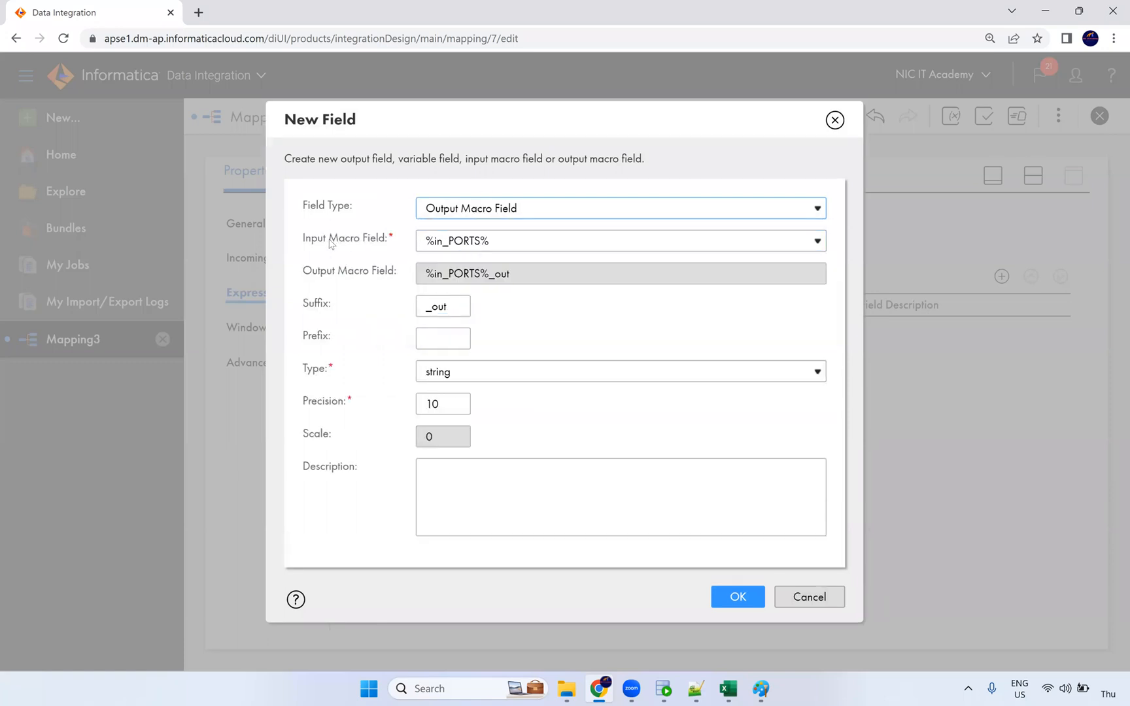
triple_click(376, 244)
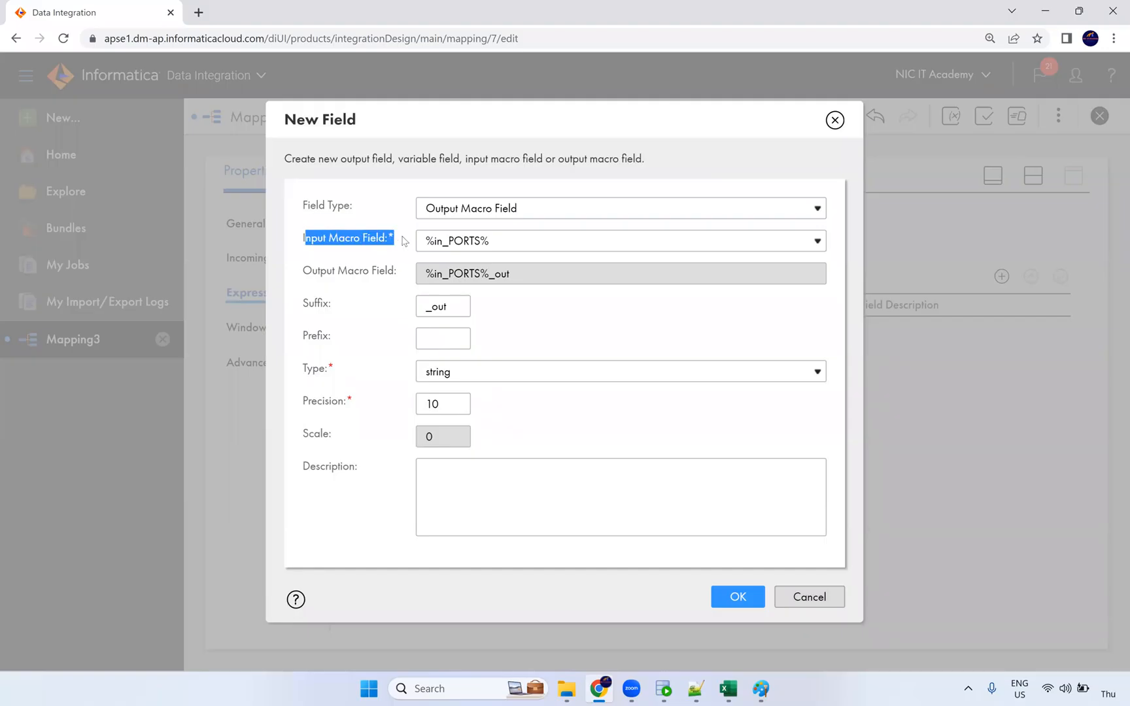
left_click(513, 247)
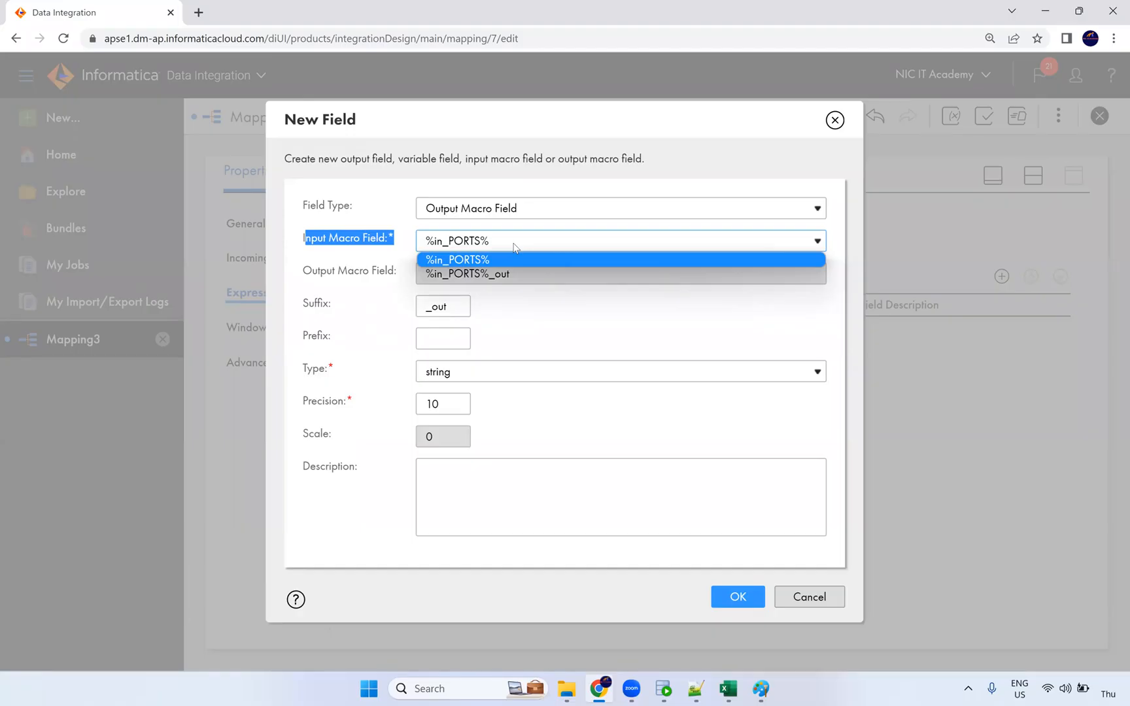
left_click(621, 240)
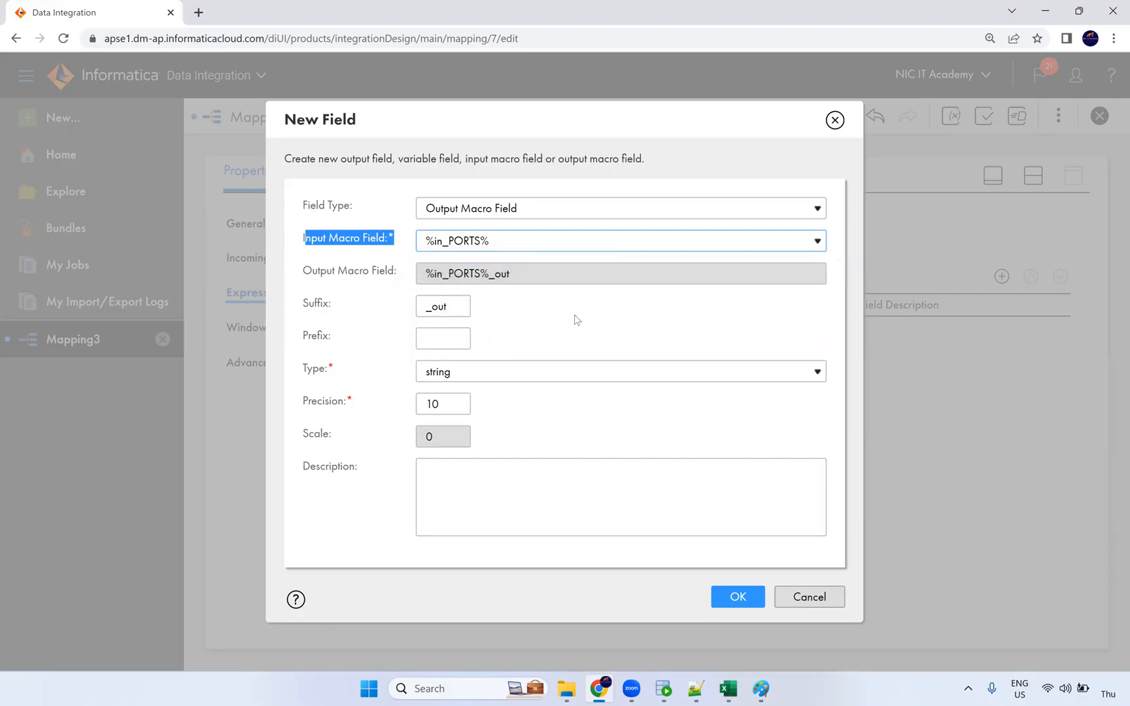
left_click(448, 403)
type("00")
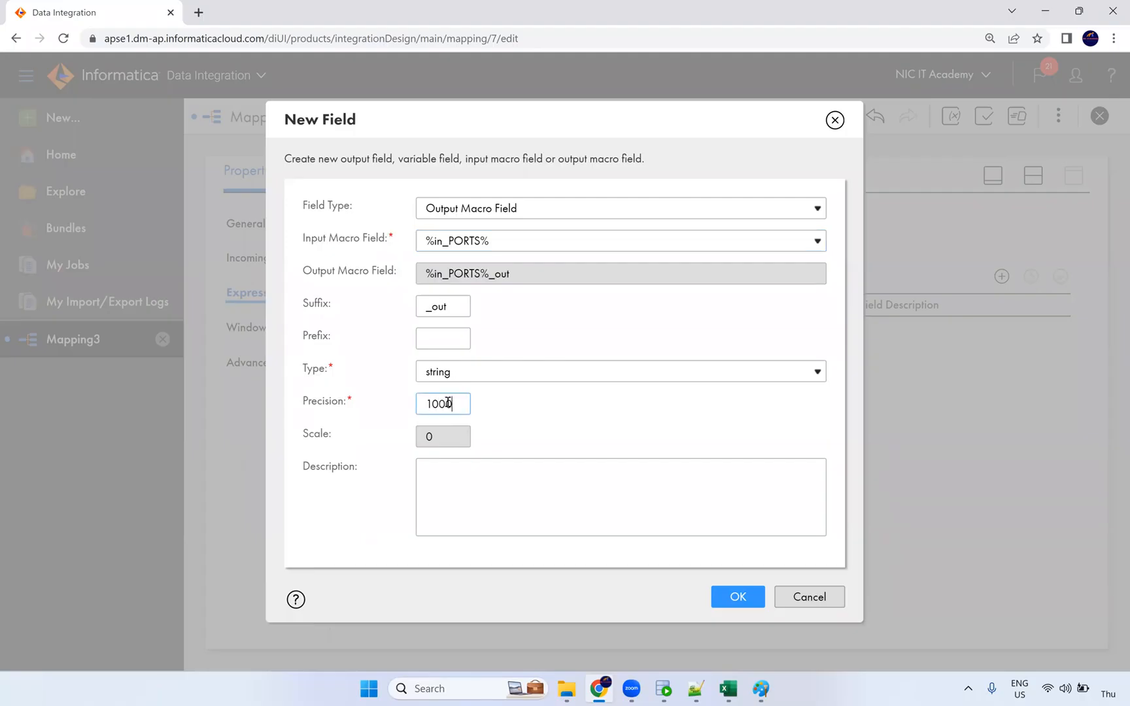
left_click(564, 451)
left_click(749, 602)
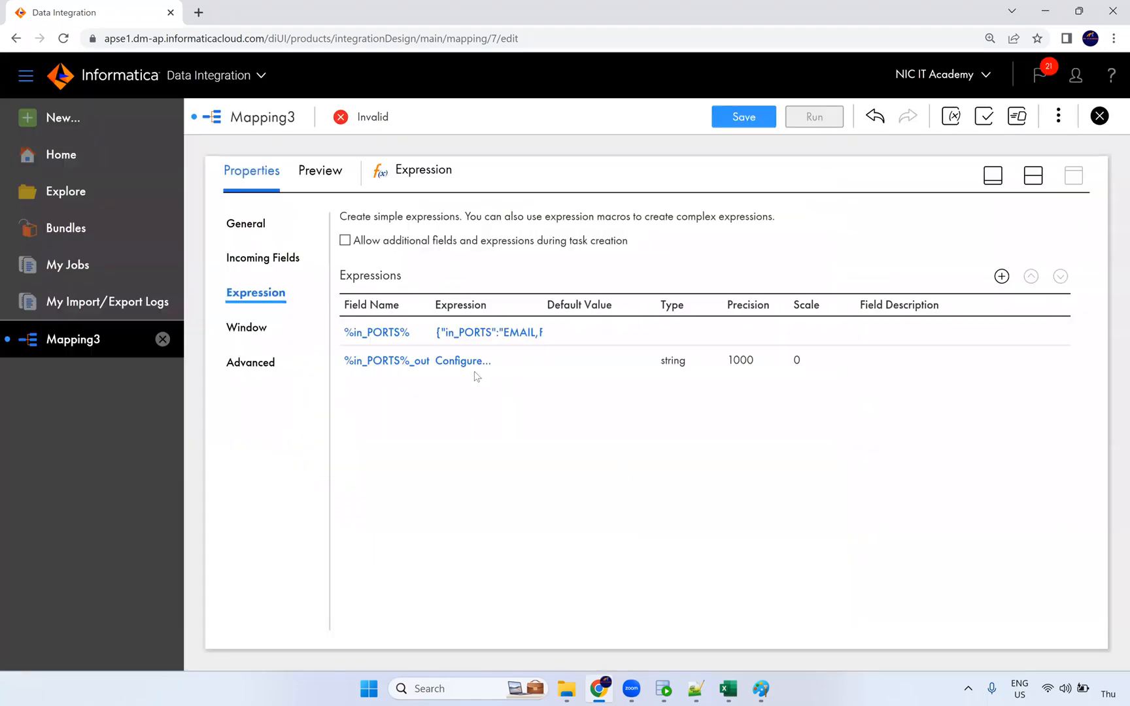
Insert %in_PORTS% as the %in_PORTS%_out expression, zooming the page to 150%.
left_click(468, 368)
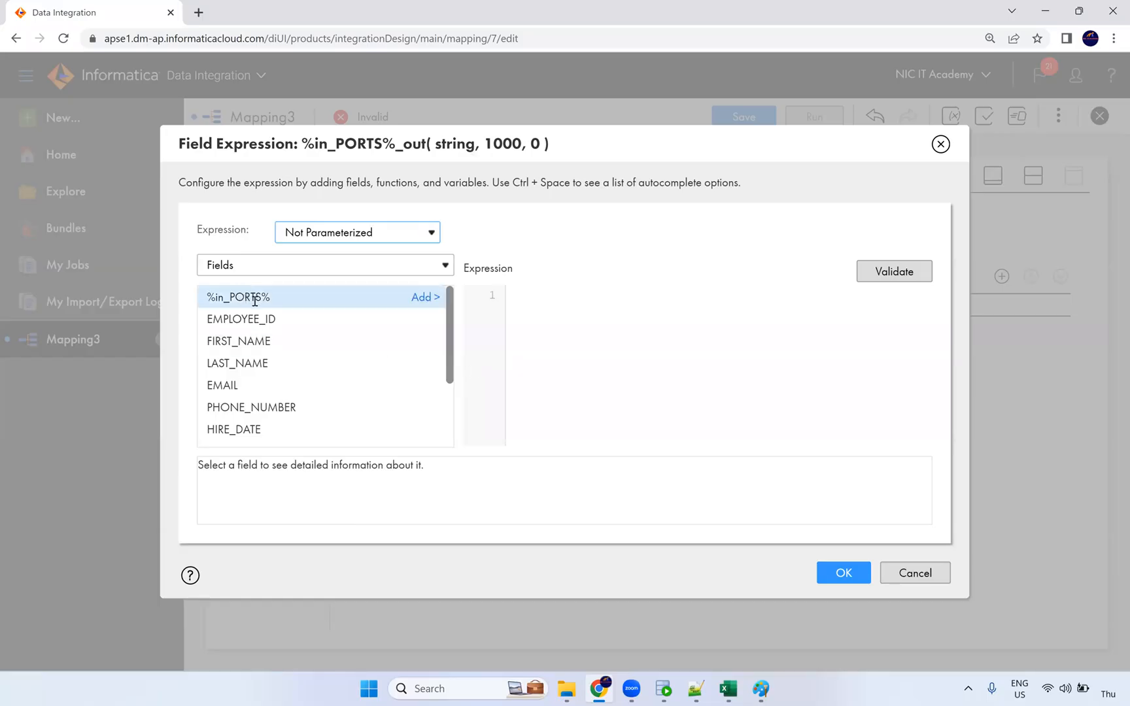
left_click(425, 297)
left_click_drag(510, 294, 598, 293)
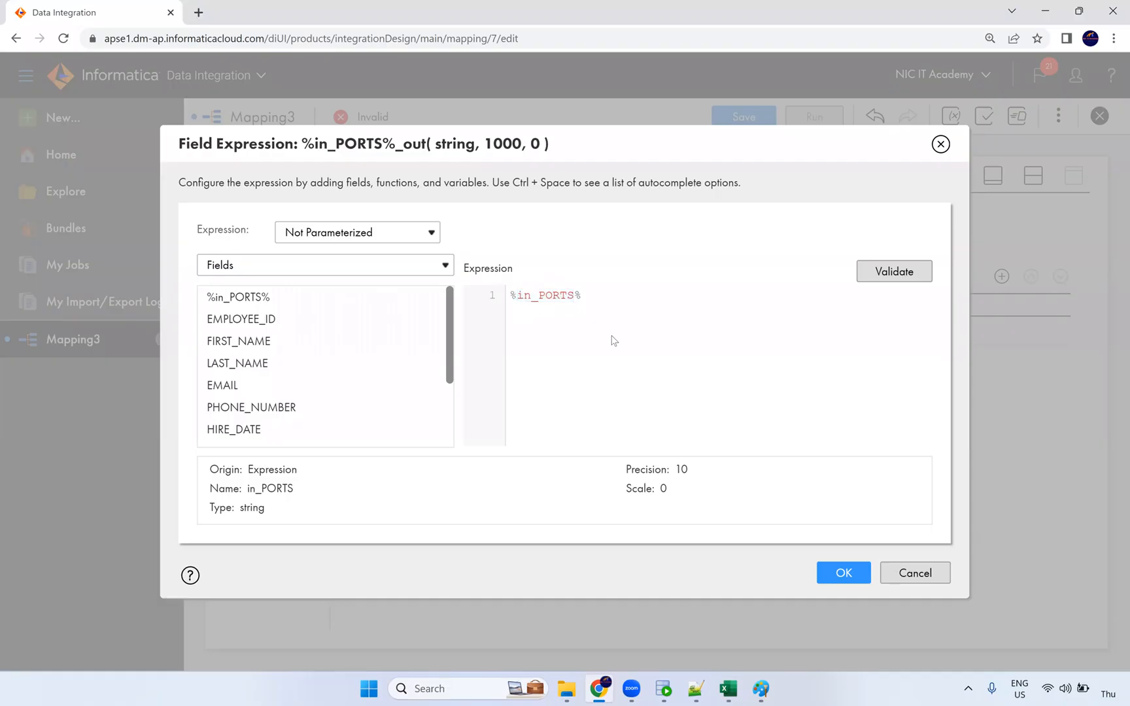
key("ctrl+plus")
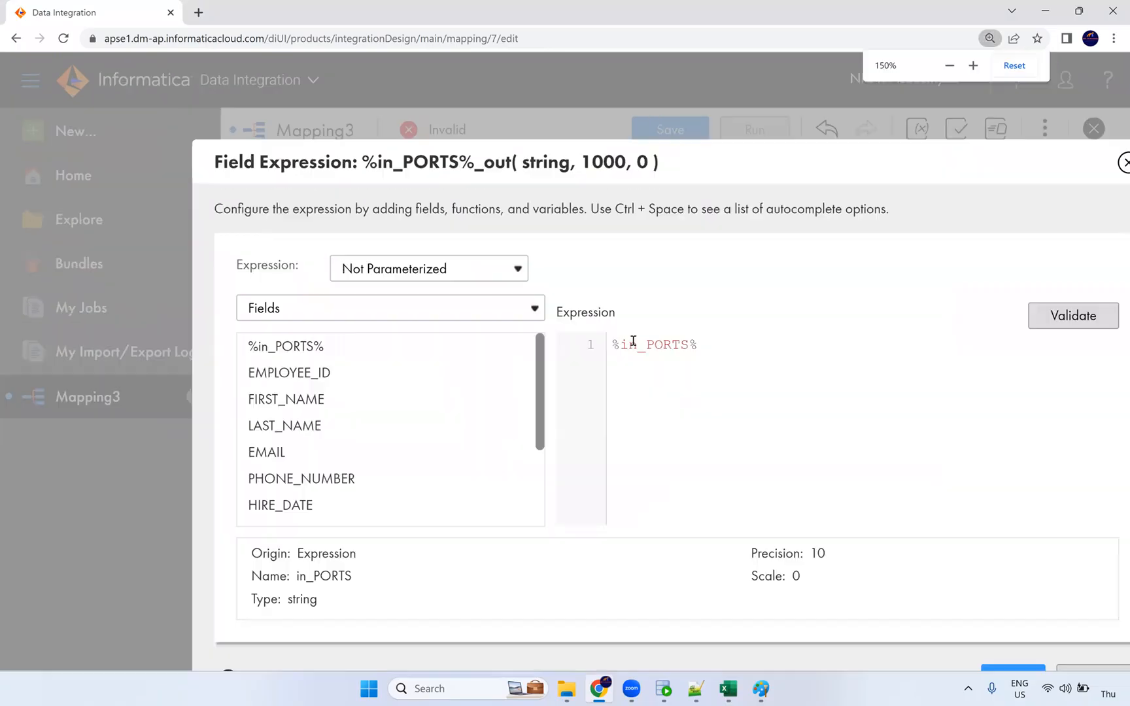
left_click_drag(685, 173, 547, 123)
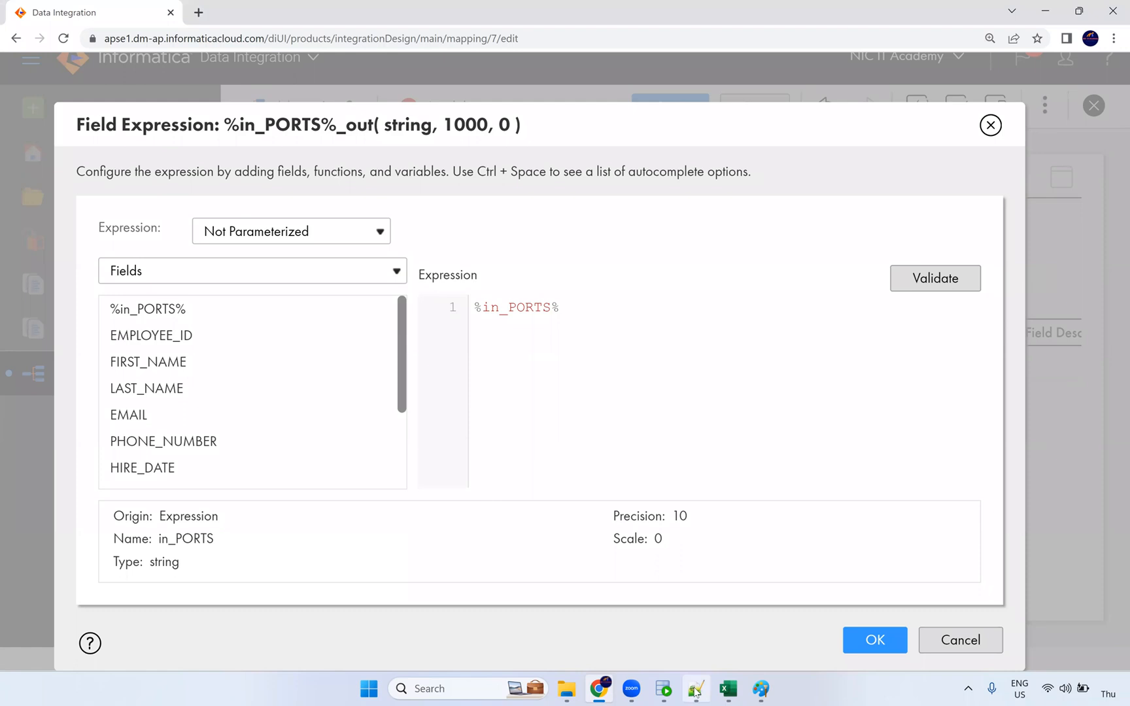
mouse_move(694, 692)
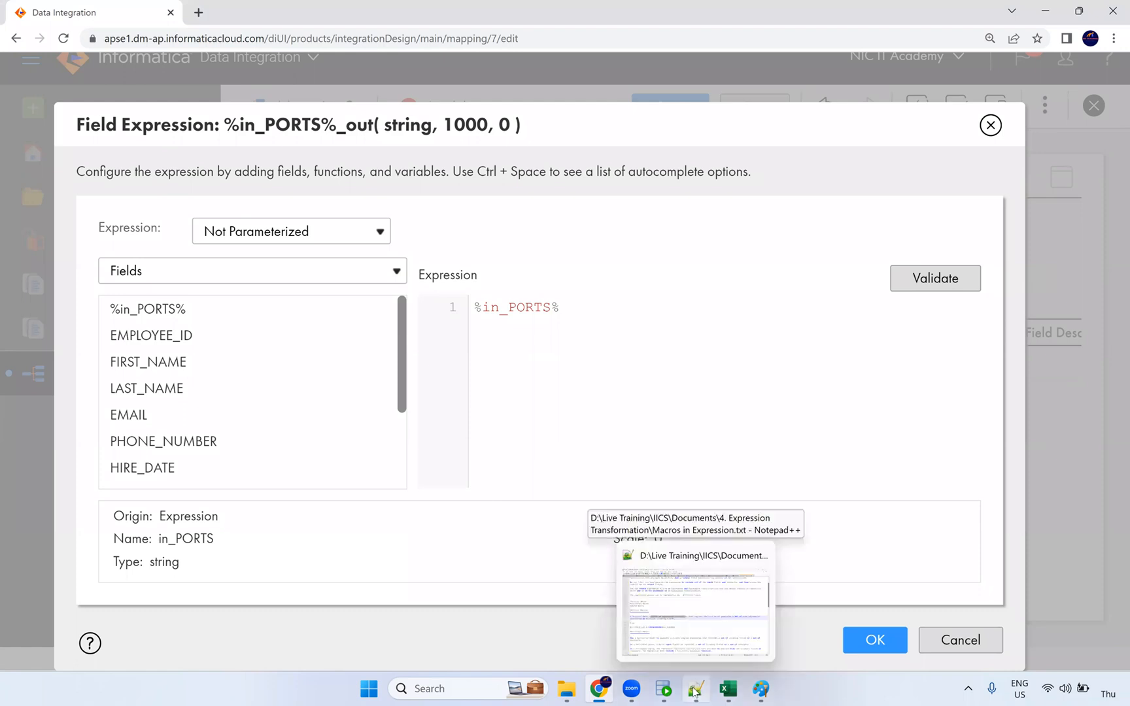
left_click(473, 307)
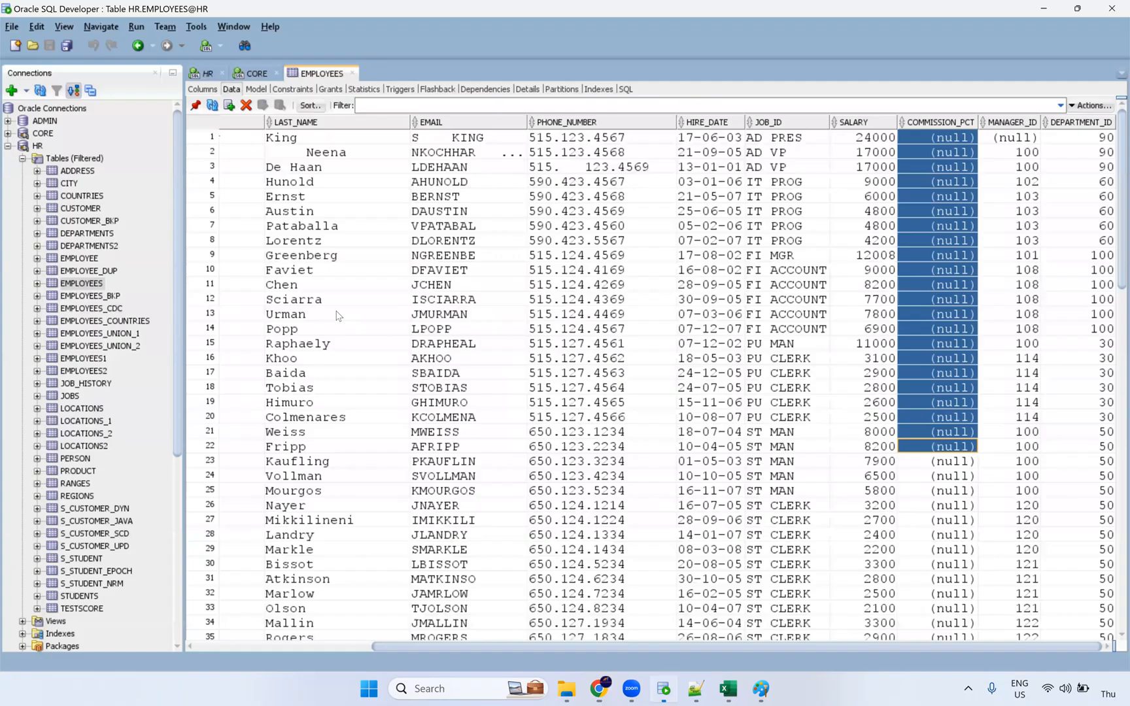
Check the NiC$IT$Academy employee value in SQL Developer, then return to the expression editor.
left_click(664, 689)
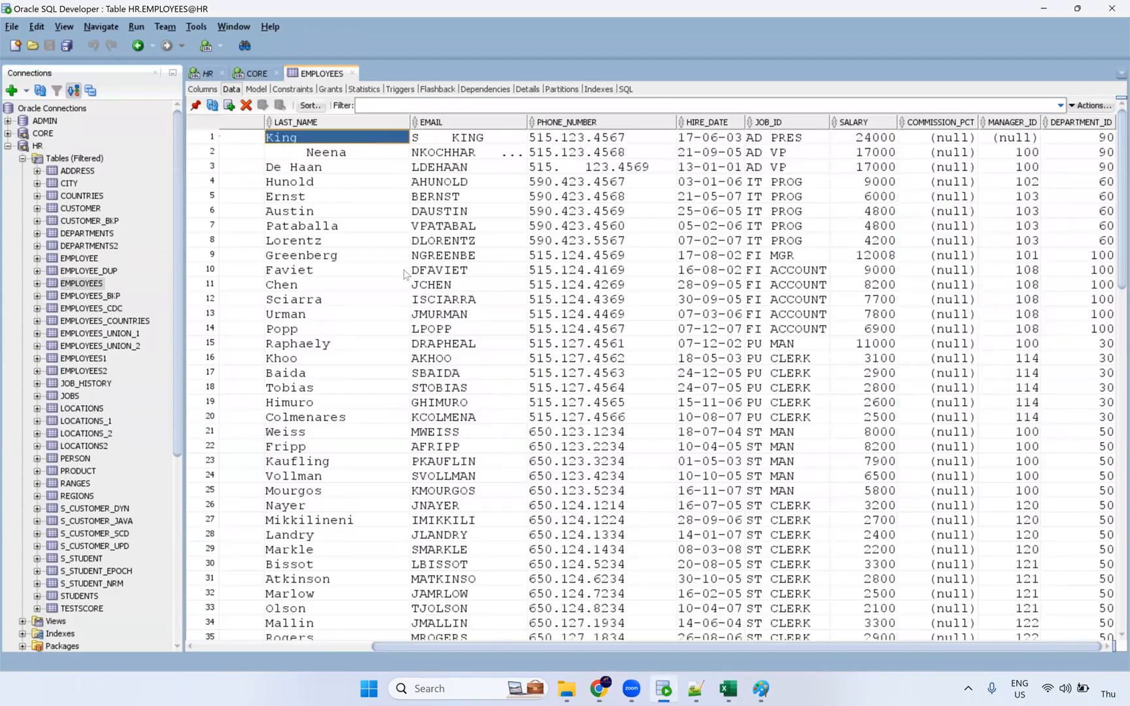
left_click_drag(539, 648, 270, 644)
left_click(396, 141)
key("alt+Tab")
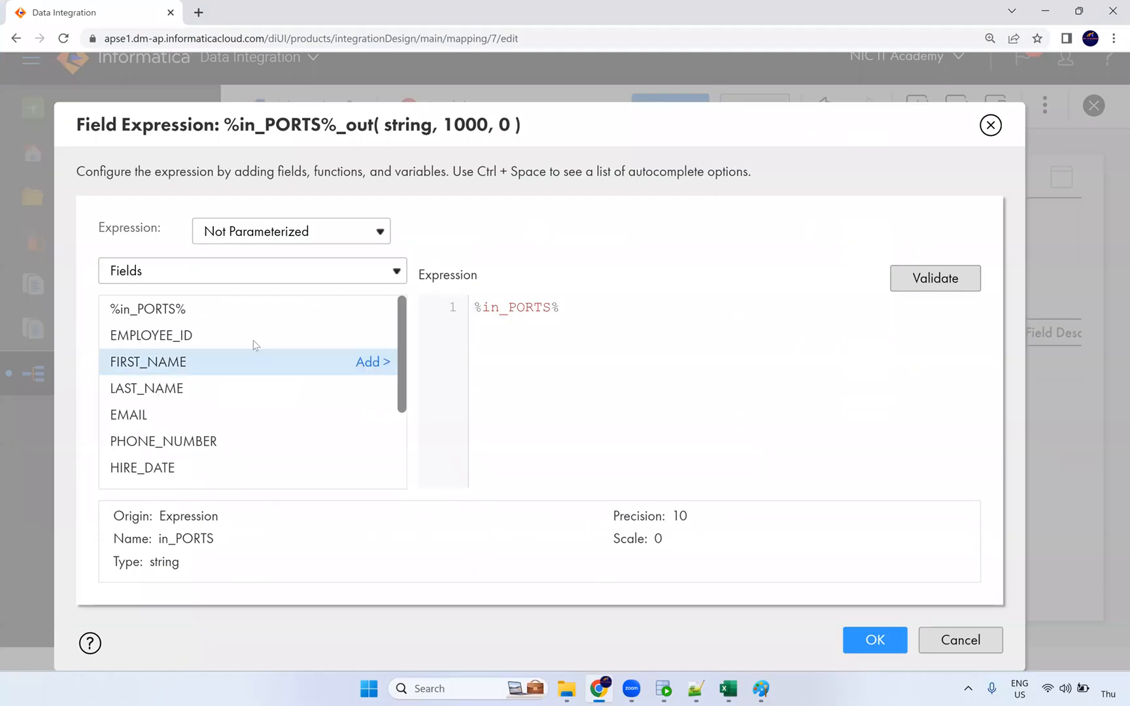
left_click(185, 286)
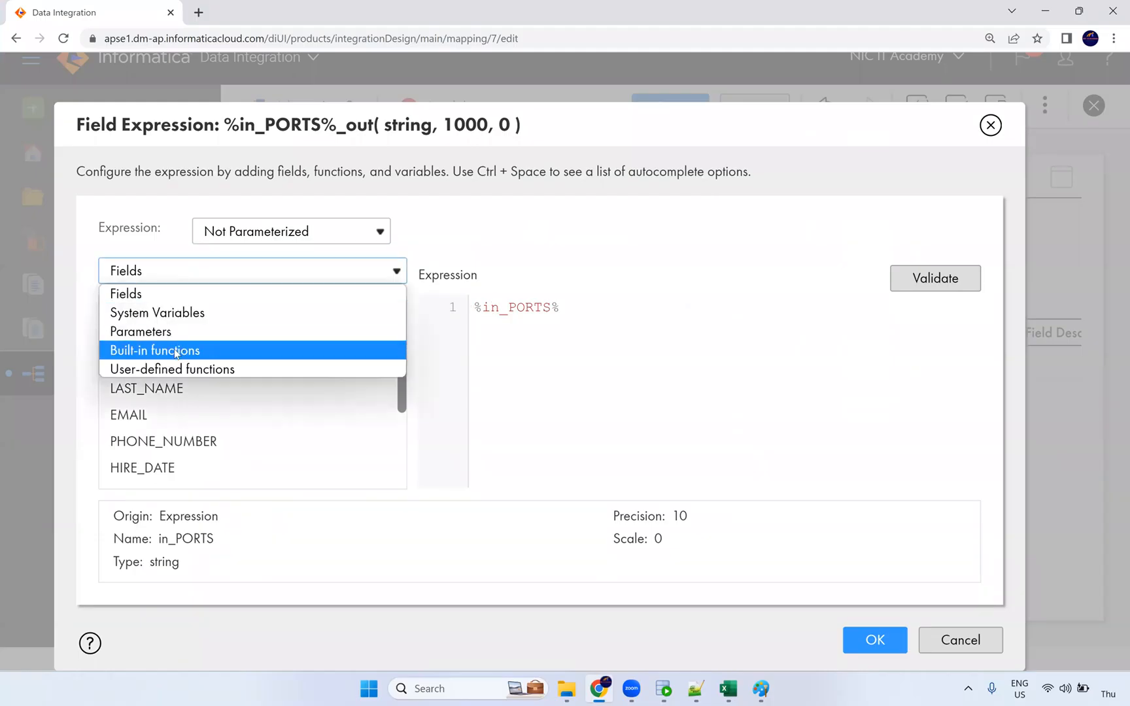
Insert the String function ReplaceChr before %in_PORTS% and set its flag argument to 0.
left_click(197, 353)
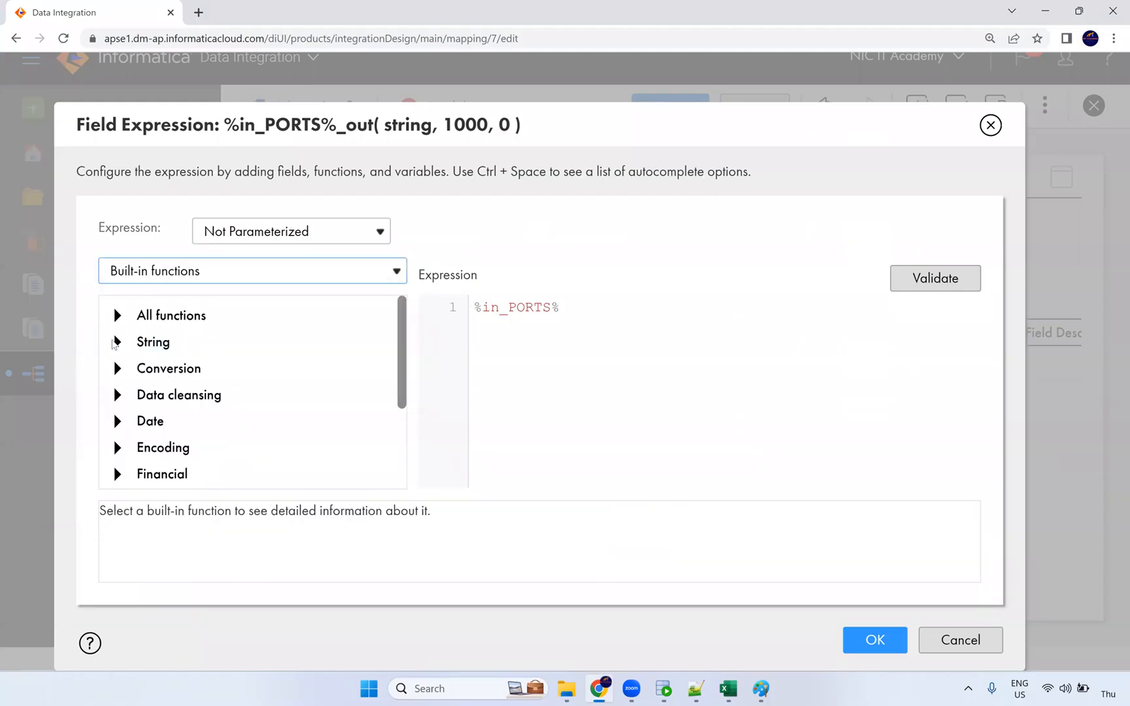
left_click(117, 342)
scroll(196, 392, "down", 2)
scroll(219, 415, "up", 1)
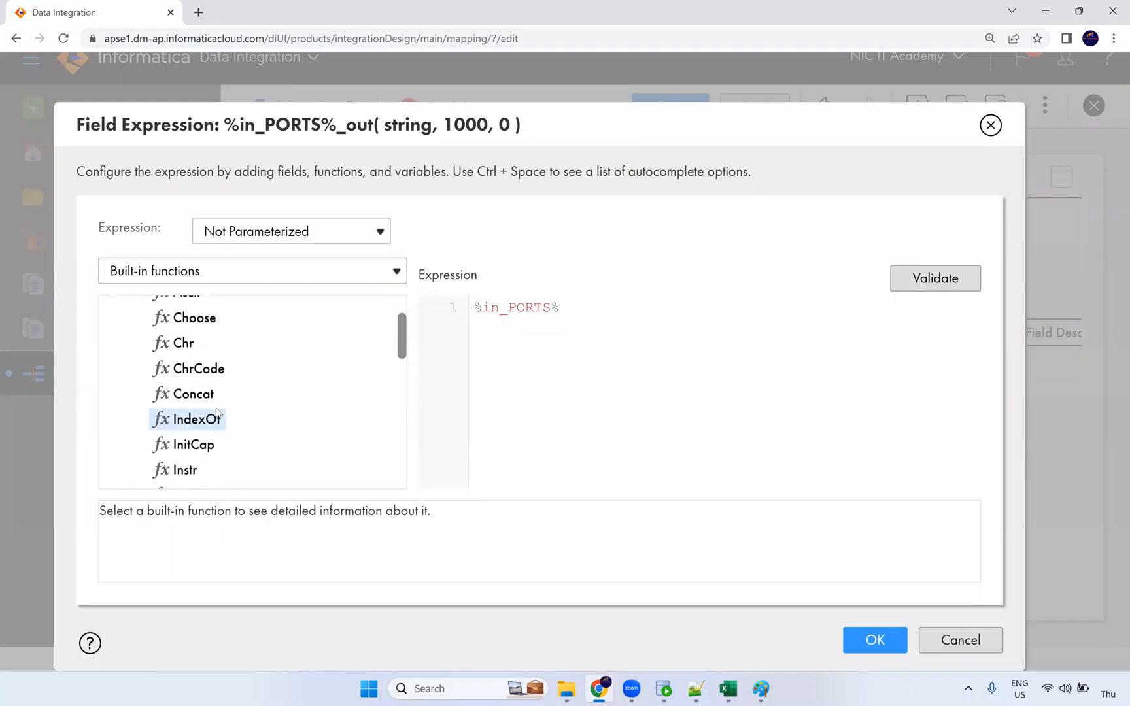
scroll(219, 415, "down", 3)
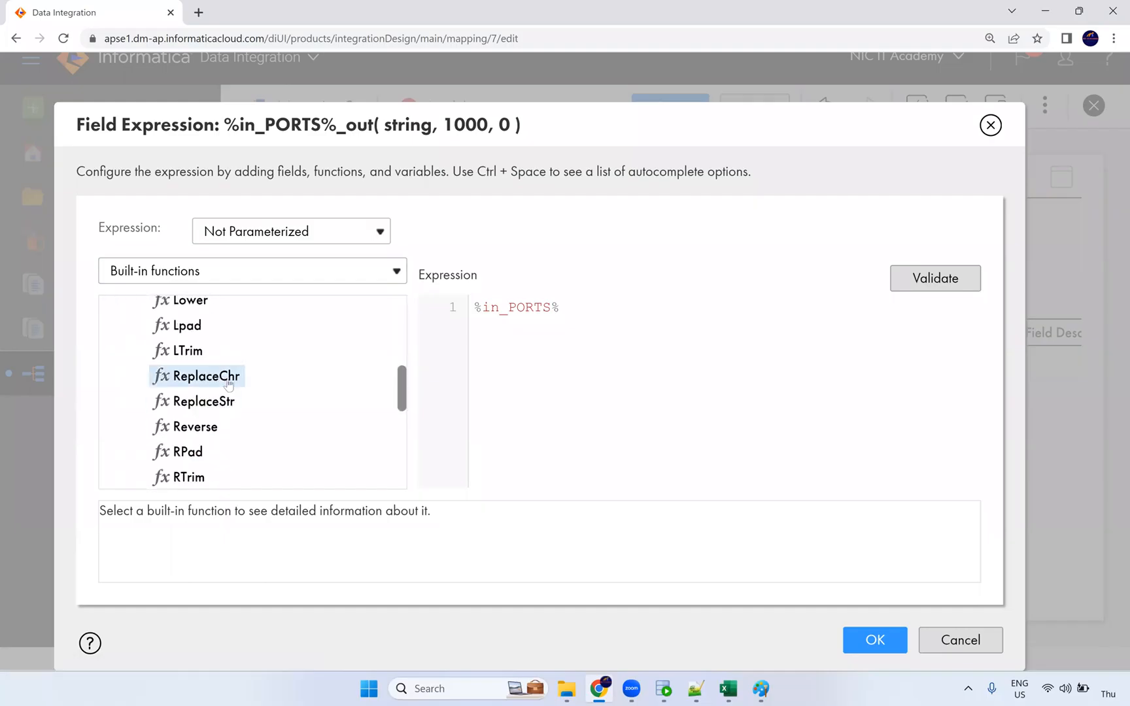
left_click_drag(227, 383, 547, 336)
double_click(586, 320)
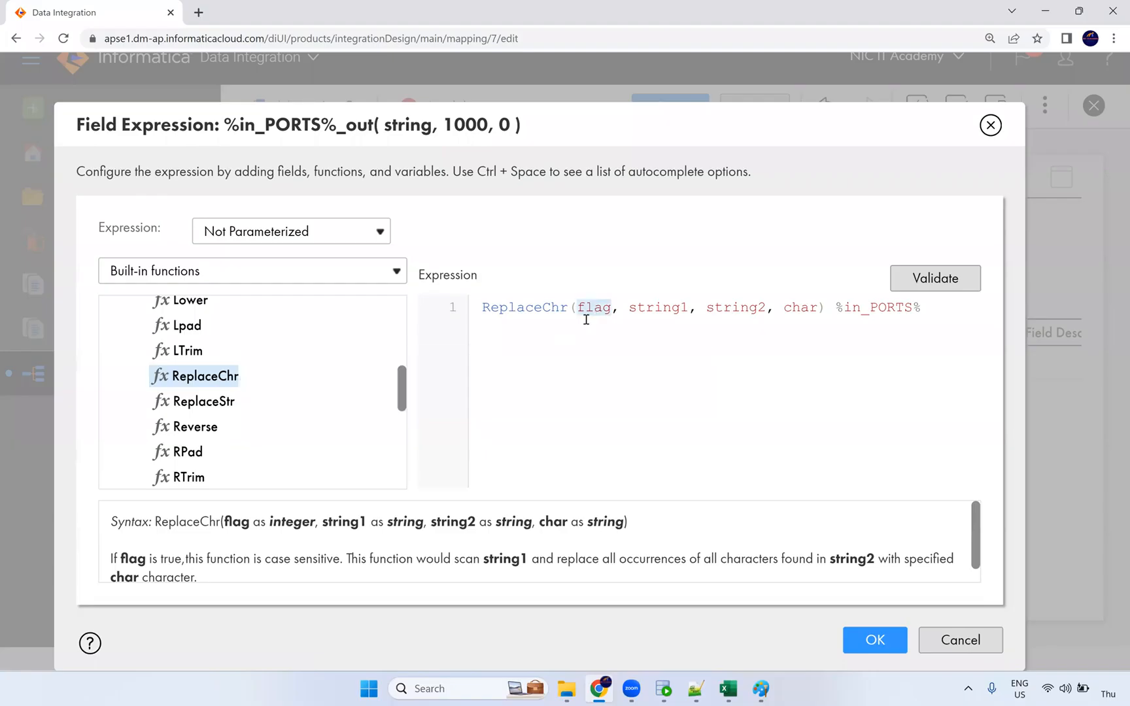
key("BackSpace")
type("0")
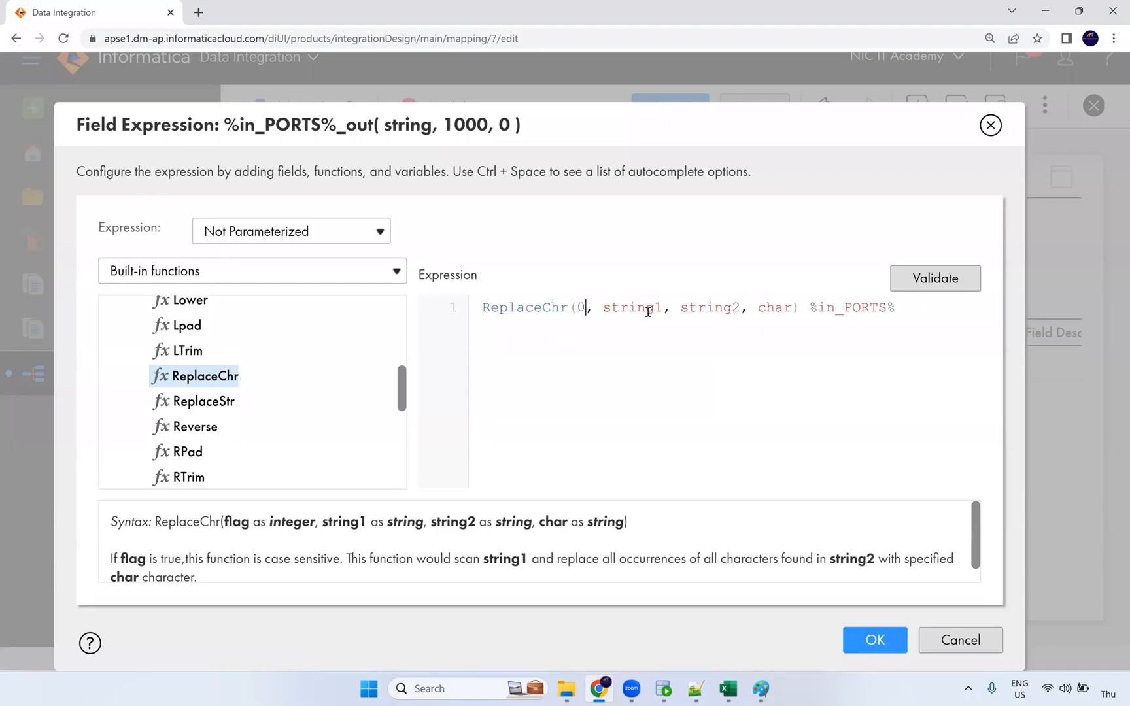
Move %in_PORTS% inside ReplaceChr as its second argument.
double_click(646, 309)
key("BackSpace")
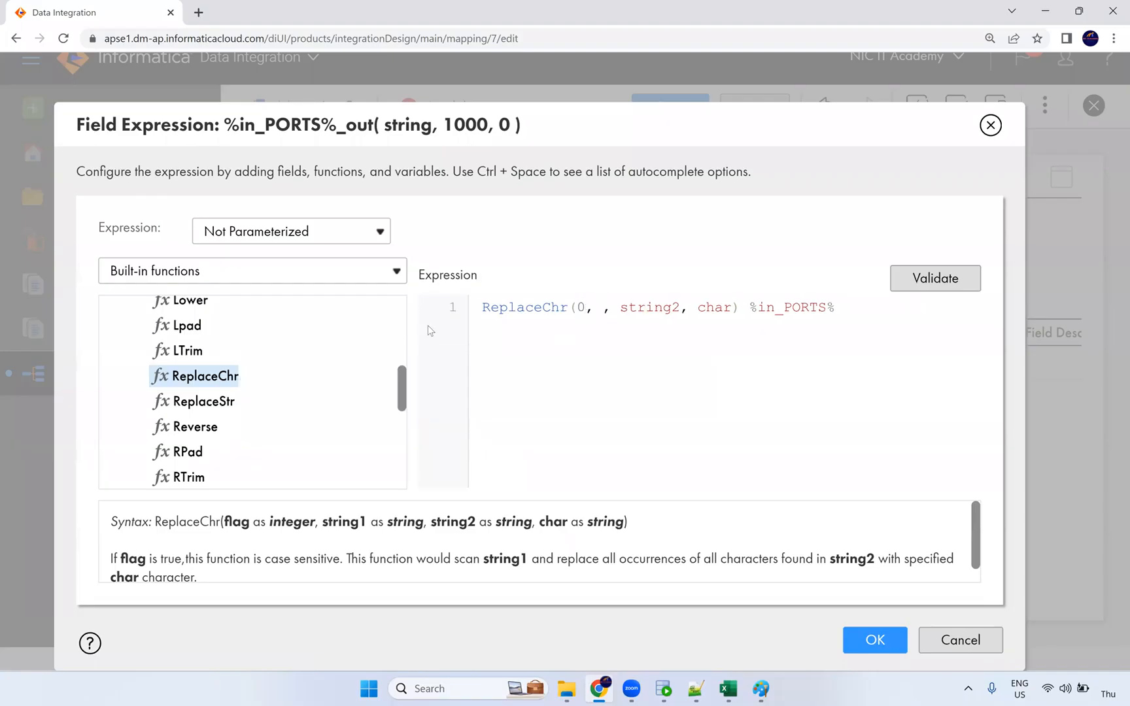
left_click_drag(749, 309, 836, 305)
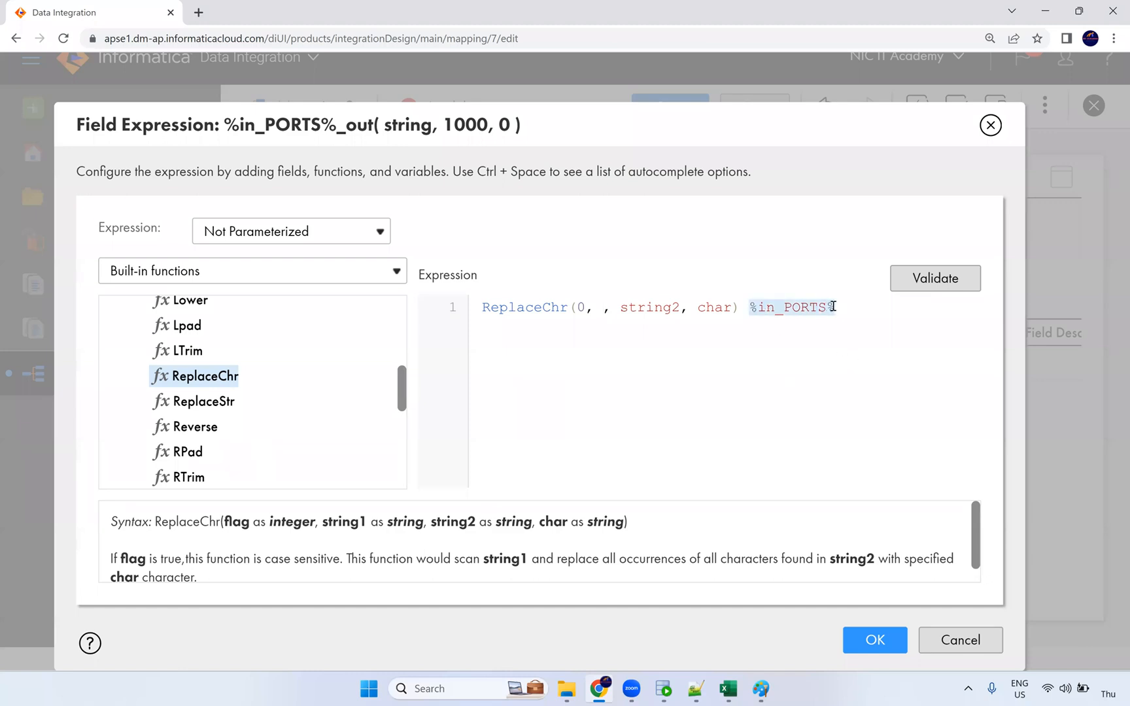
key("ctrl+x")
left_click(599, 308)
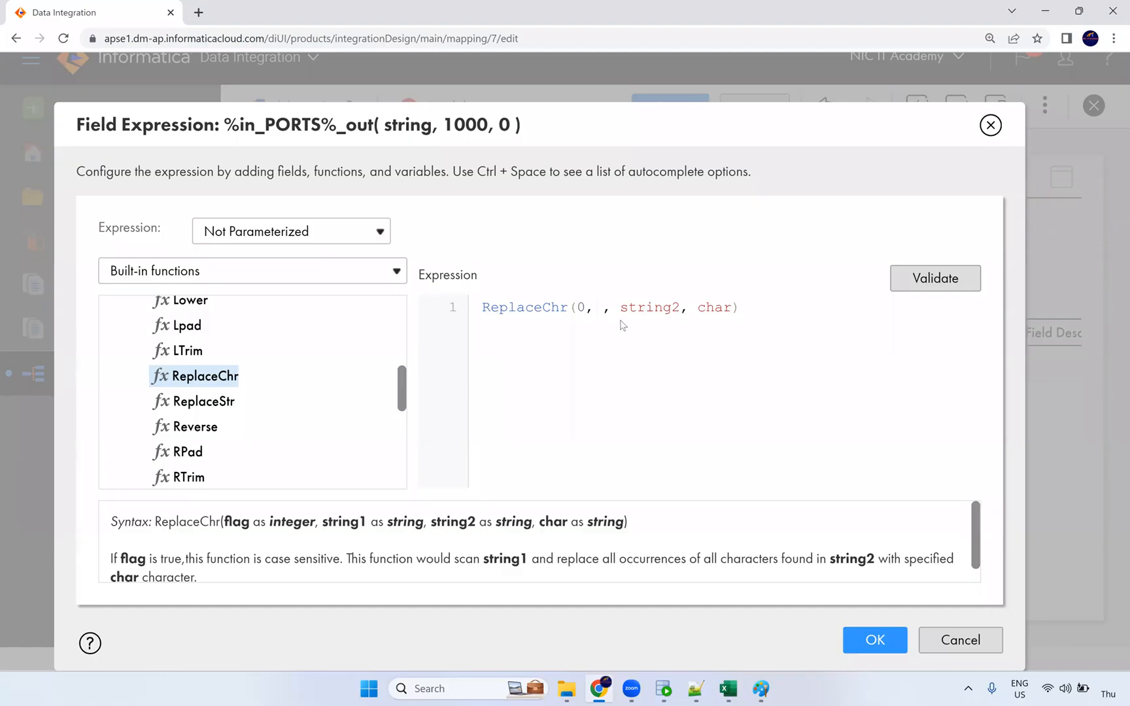
key("ctrl+v")
key("Delete")
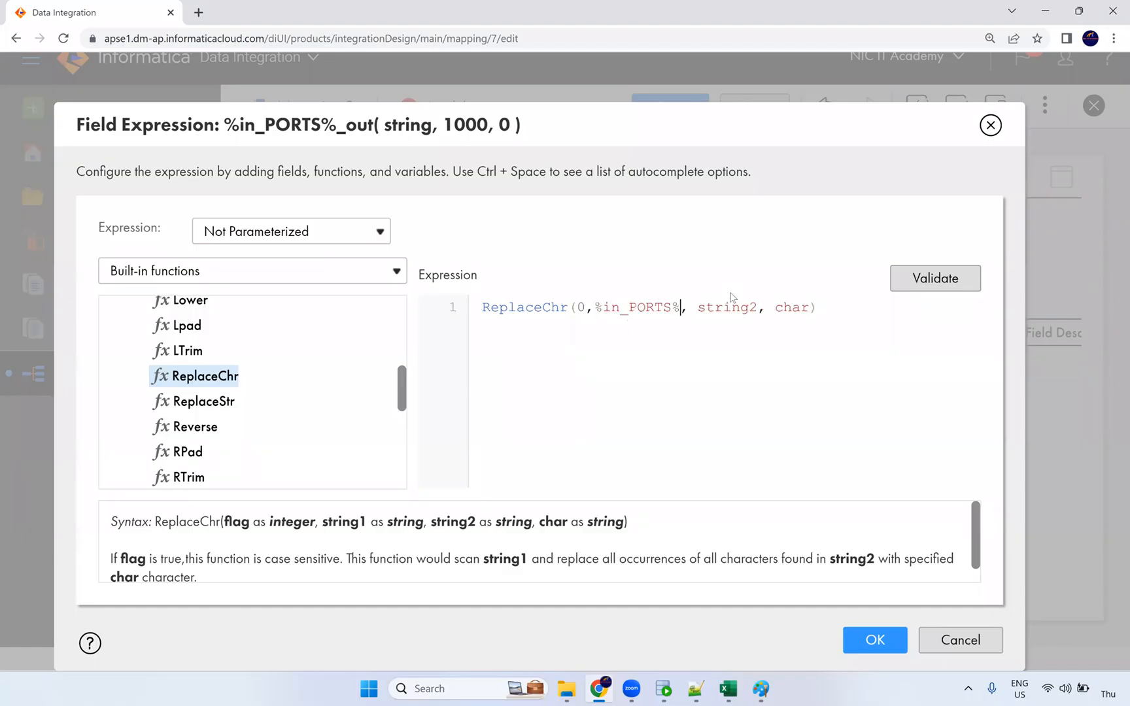
Set ReplaceChr's remaining arguments to '$' and '' so dollar signs are removed.
double_click(737, 308)
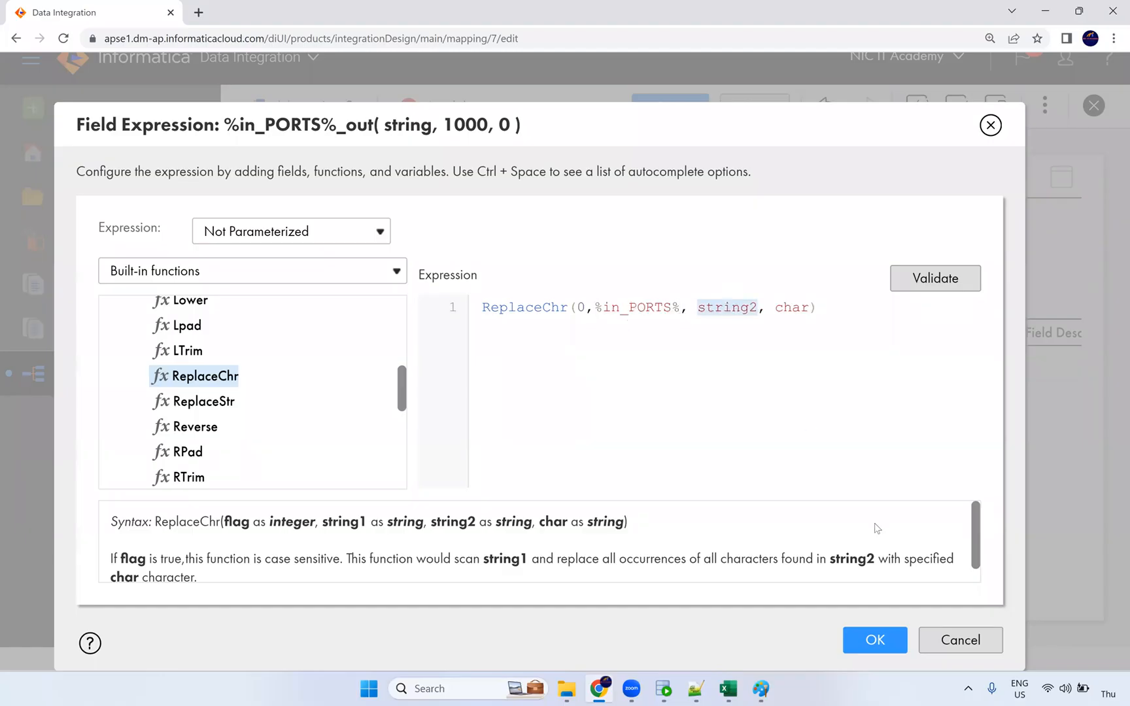
type("'$")
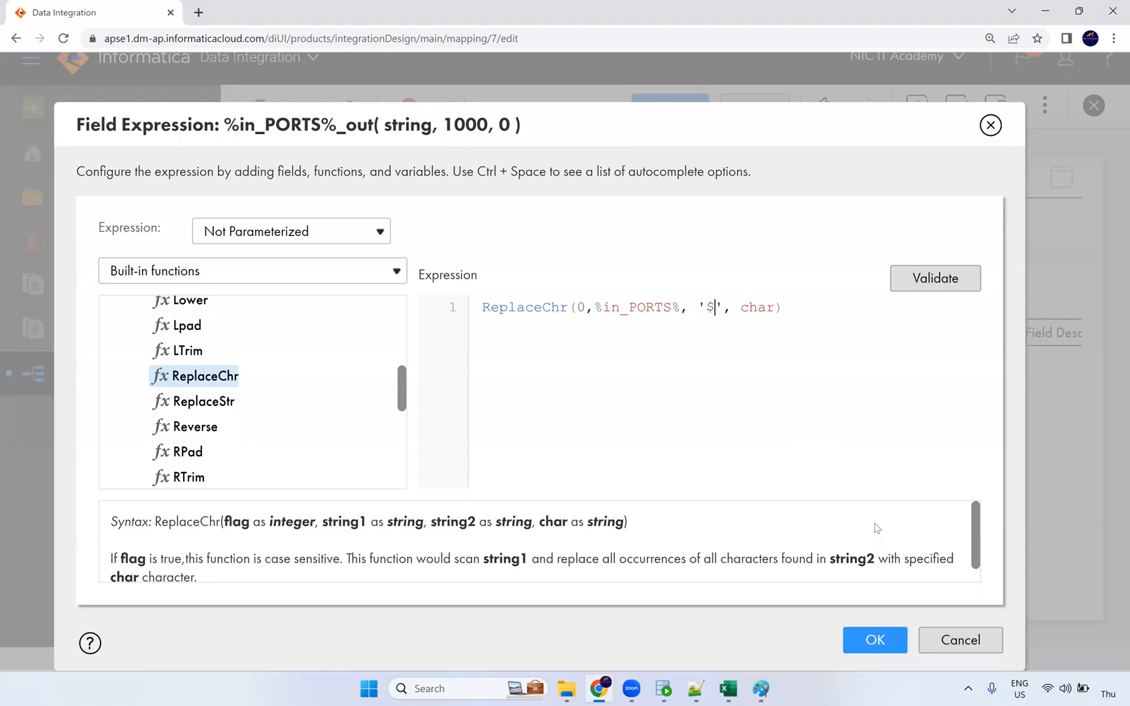
double_click(758, 310)
type("''")
key("BackSpace")
left_click(742, 306)
key("ctrl+a")
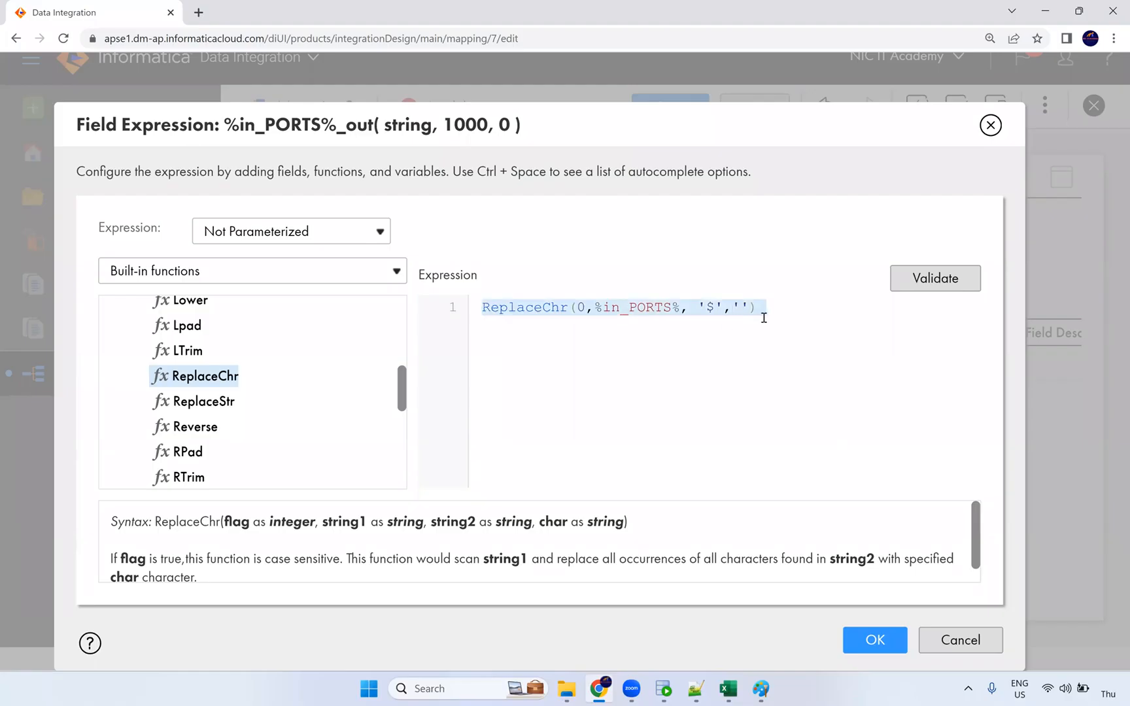
left_click(718, 308)
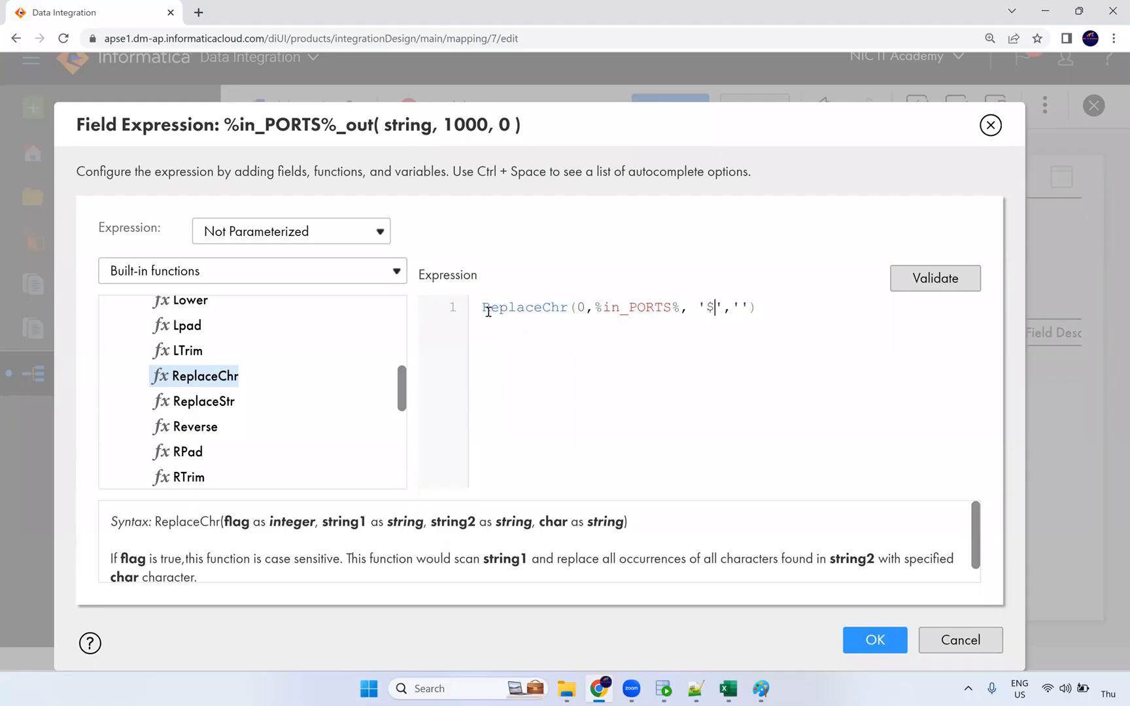
Wrap the expression in LTRIM and RTRIM to strip surrounding spaces.
key("Home")
type("LR")
key("BackSpace")
key("BackSpace")
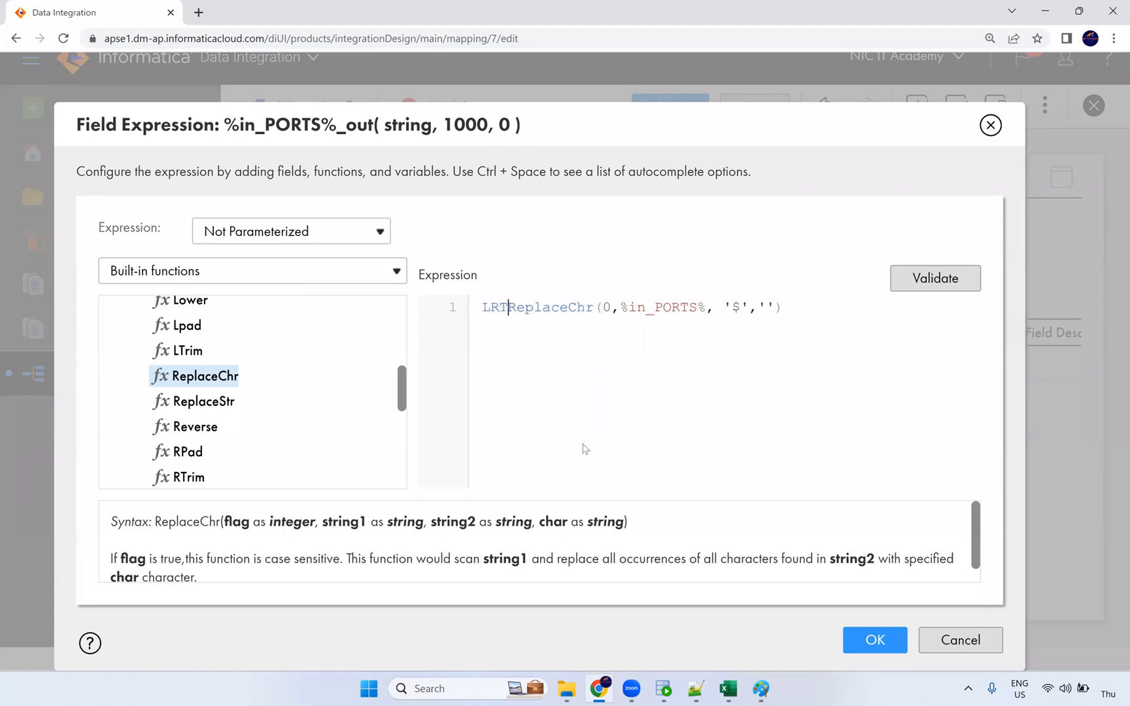
type("LTRIL")
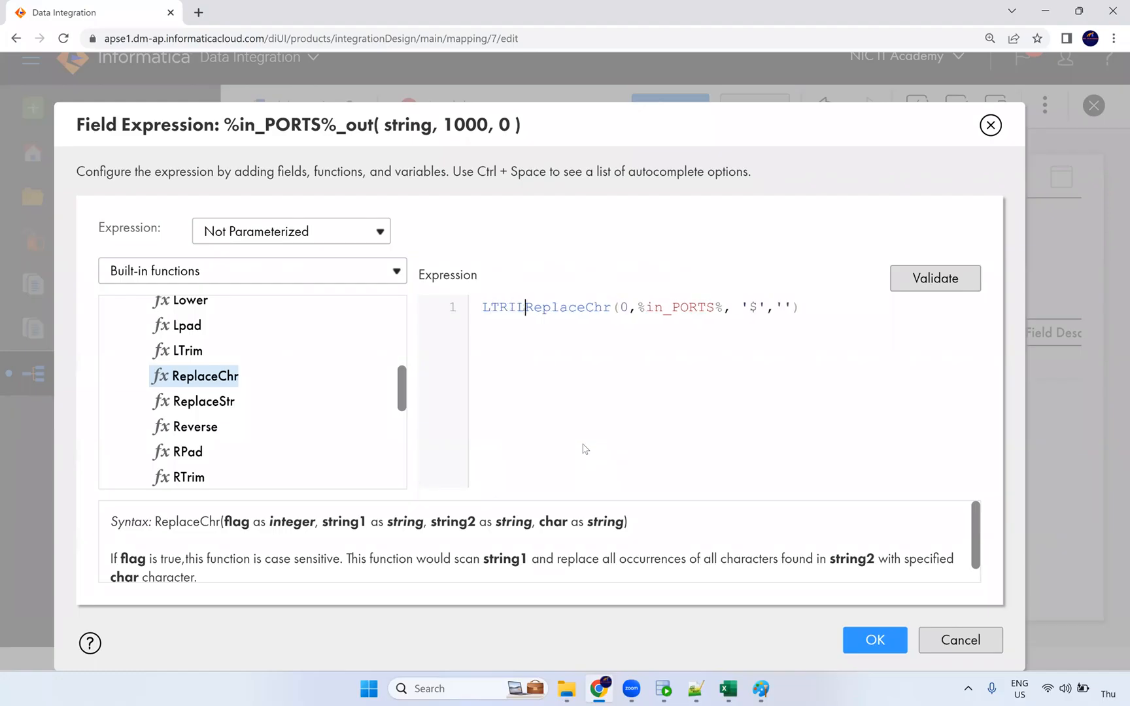
type("(")
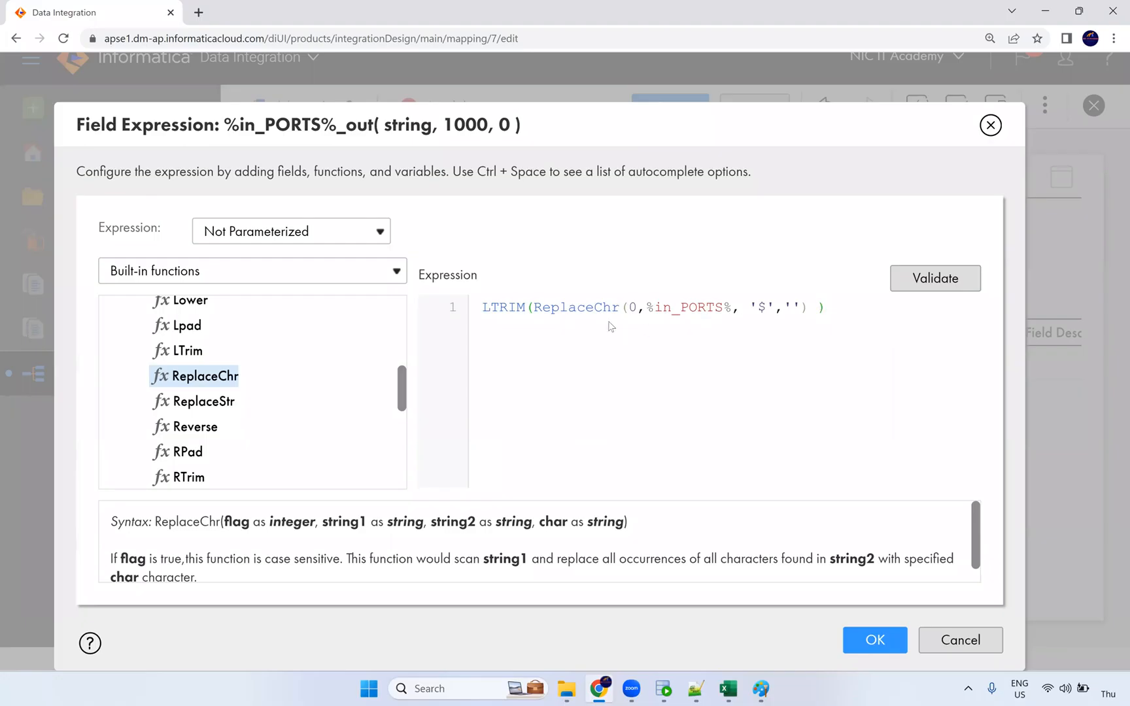
left_click(483, 312)
type("RT")
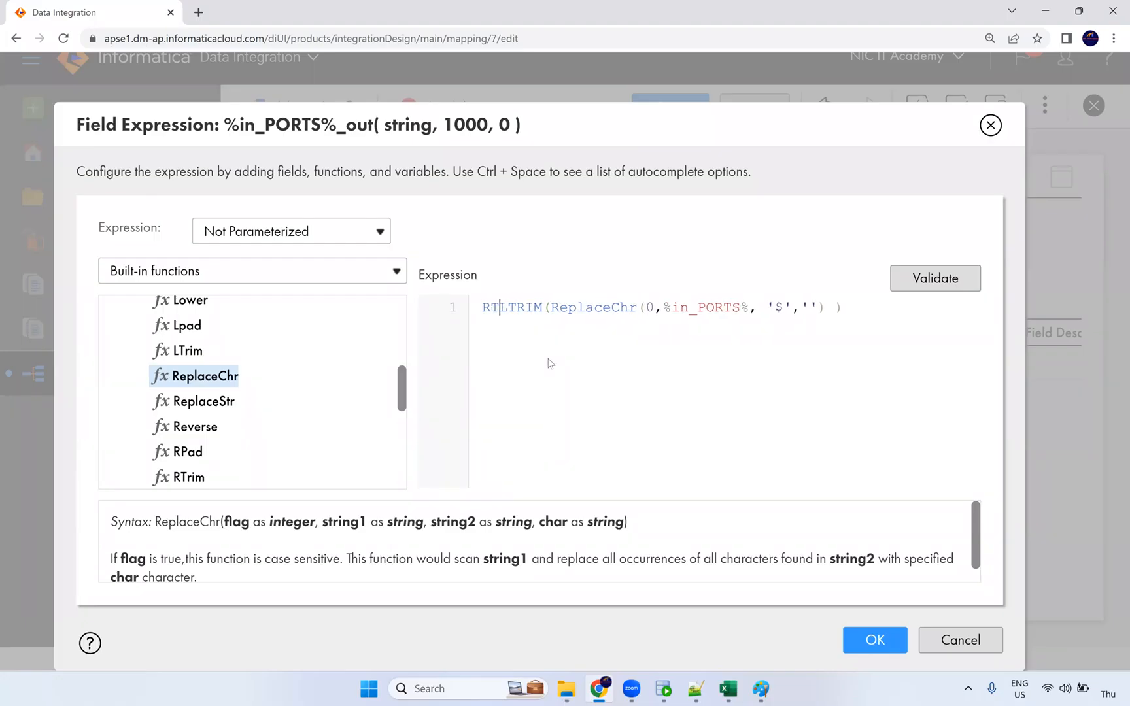
type("RIM")
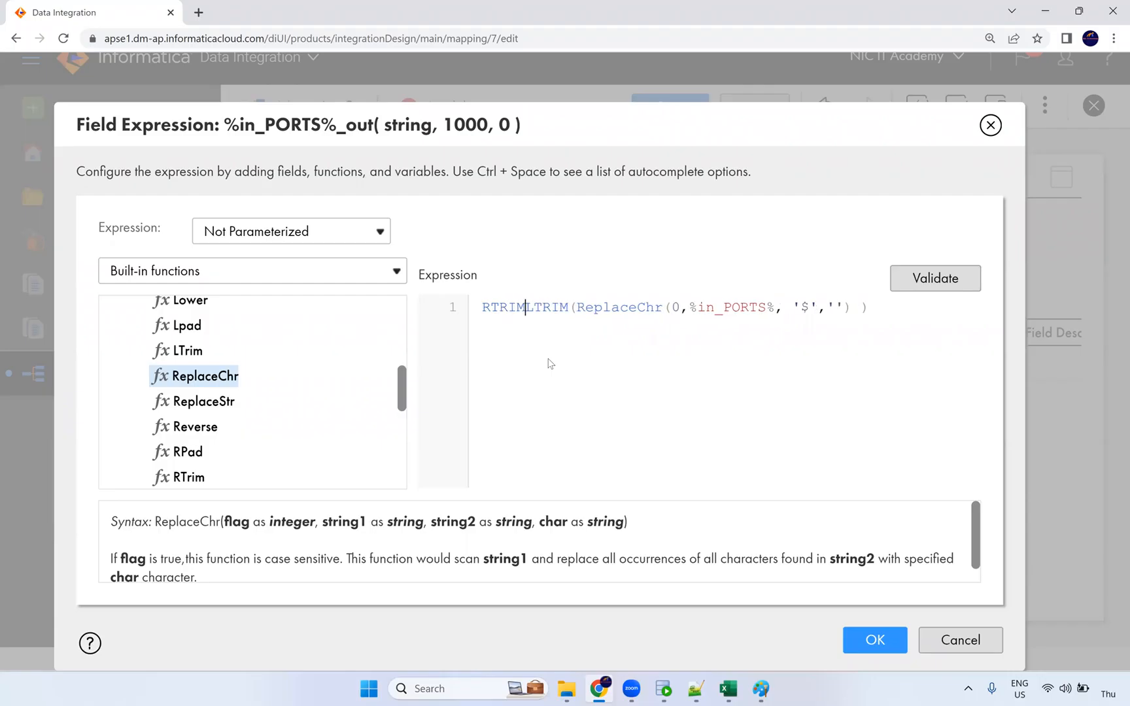
type("(")
left_click(890, 312)
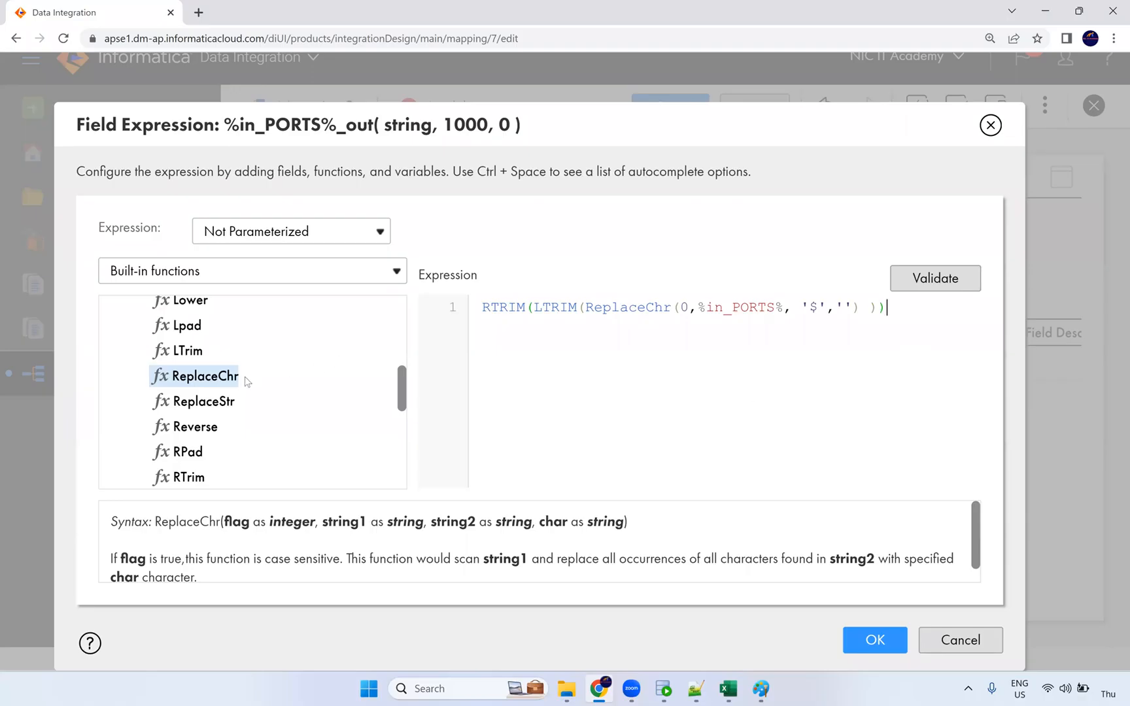
Browse the All functions category of the function list.
scroll(245, 392, "down", 2)
scroll(239, 404, "up", 2)
scroll(237, 404, "up", 2)
scroll(227, 403, "down", 2)
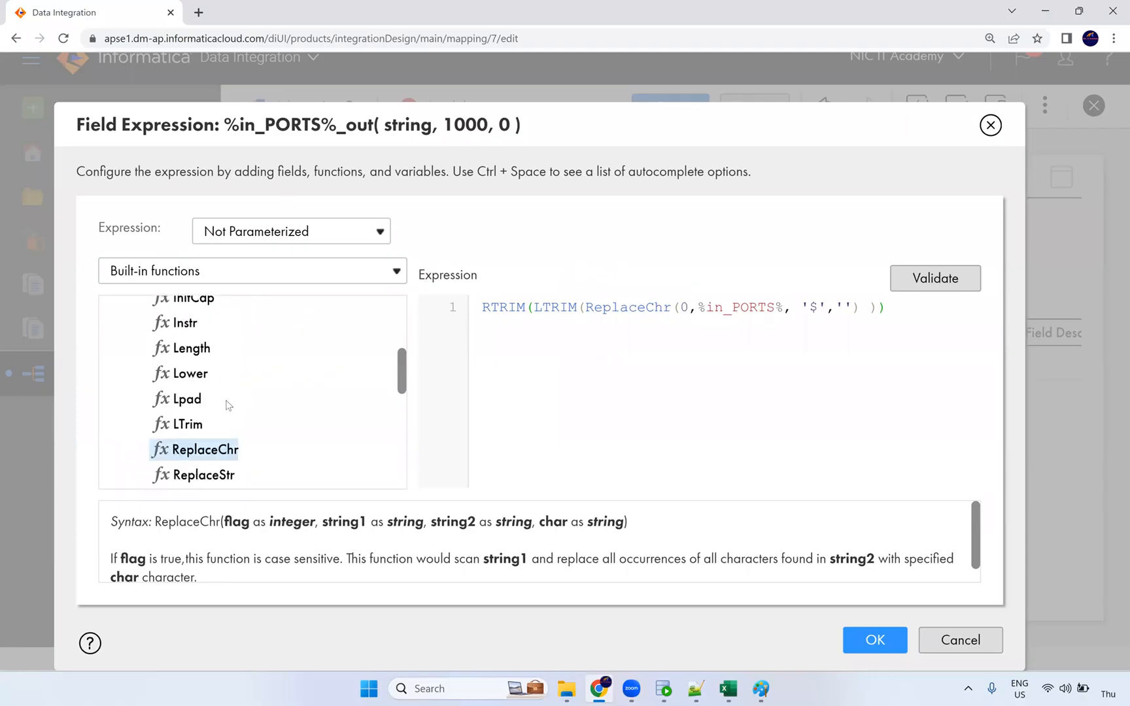
scroll(226, 404, "up", 5)
left_click(120, 343)
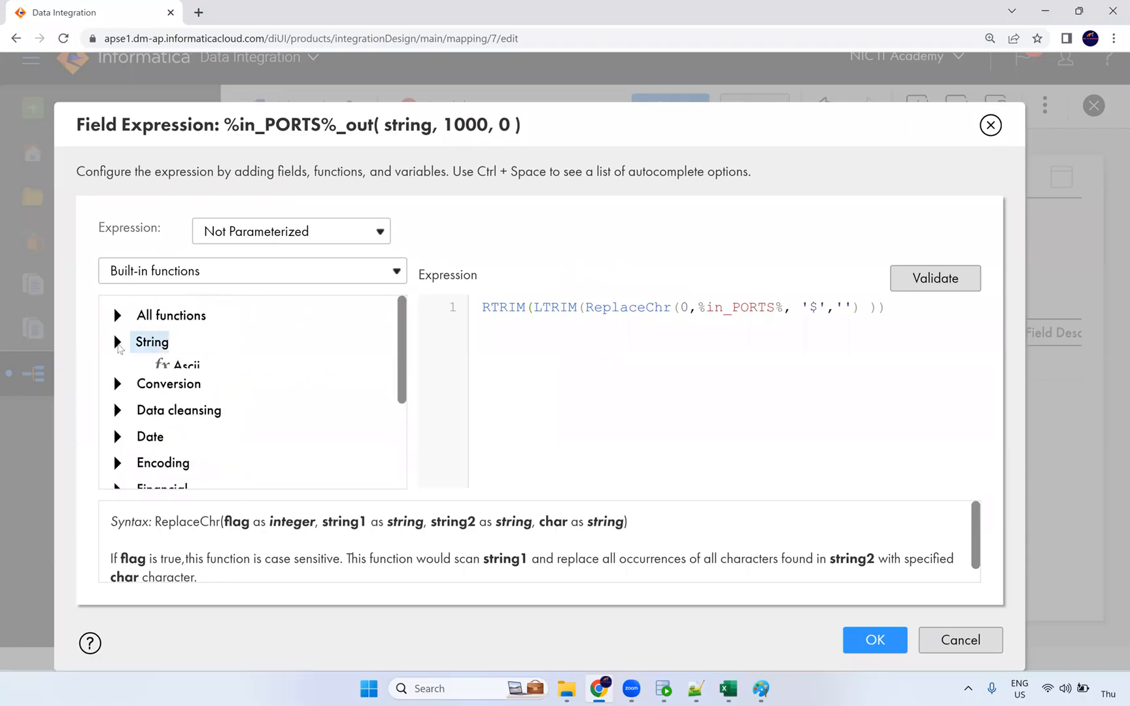
left_click(118, 316)
left_click(118, 316)
left_click(118, 316)
scroll(265, 391, "down", 15)
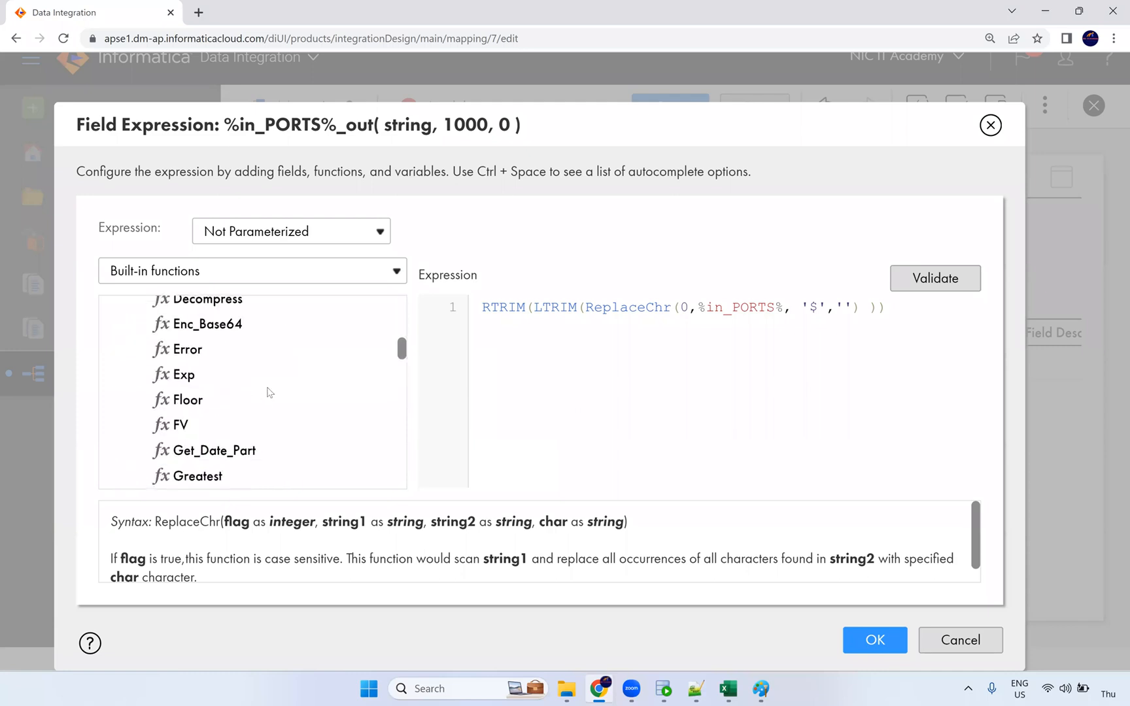
scroll(268, 394, "down", 10)
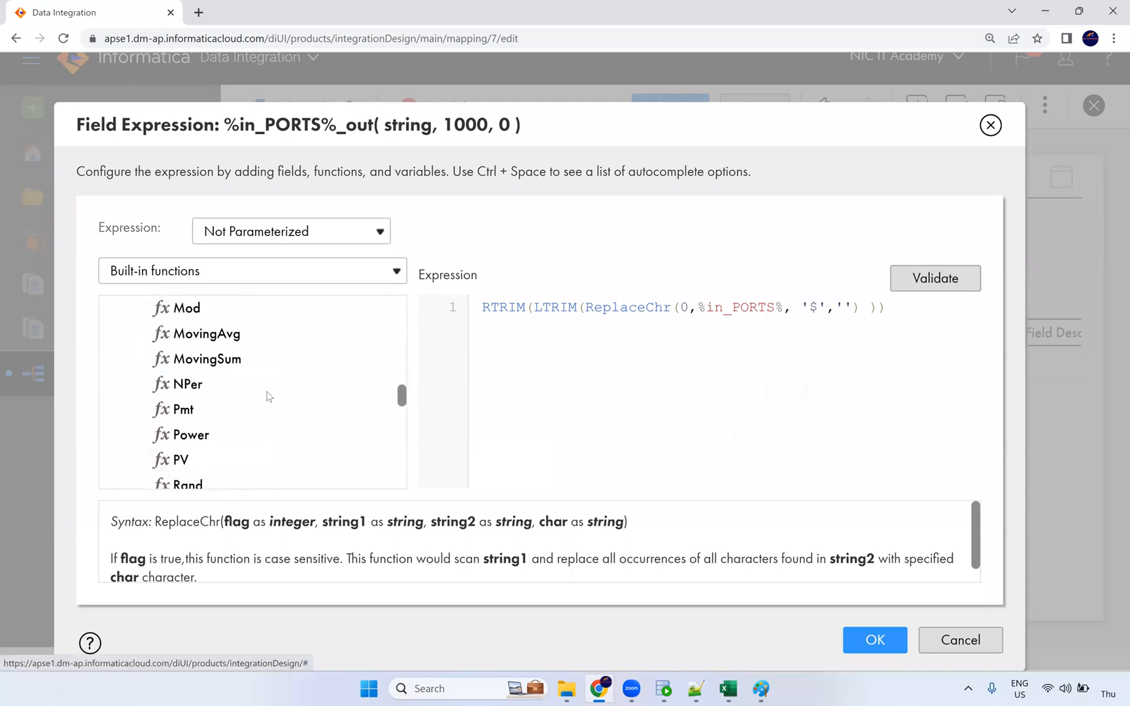
scroll(269, 396, "down", 8)
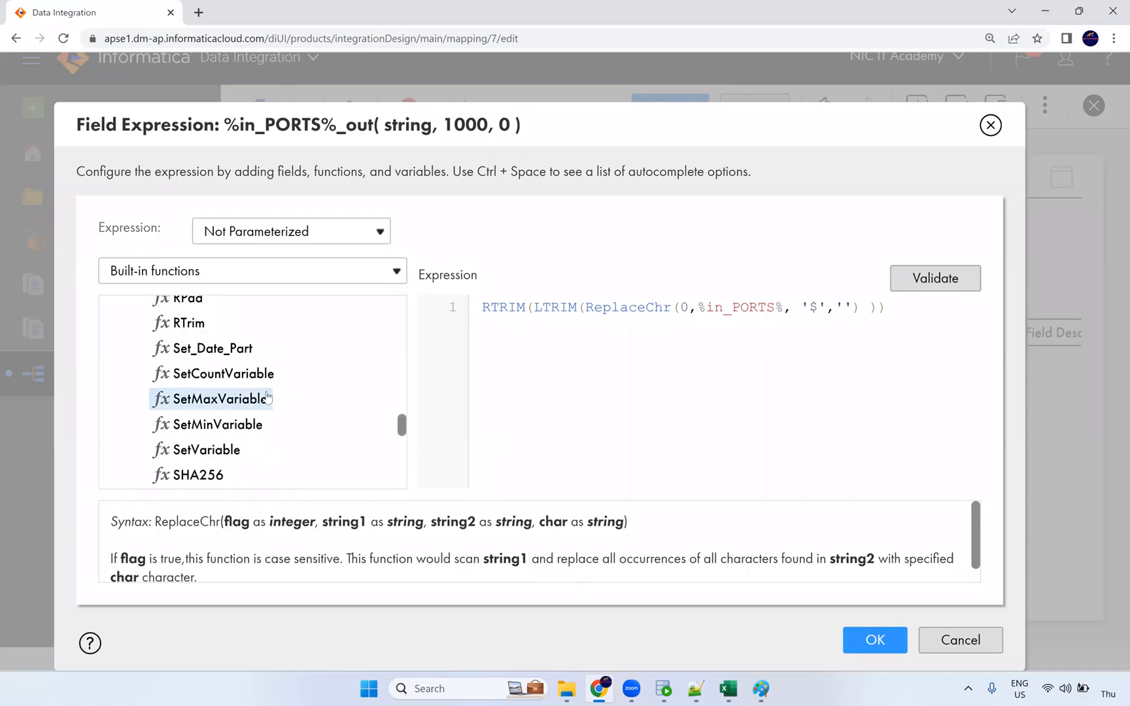
scroll(267, 397, "down", 5)
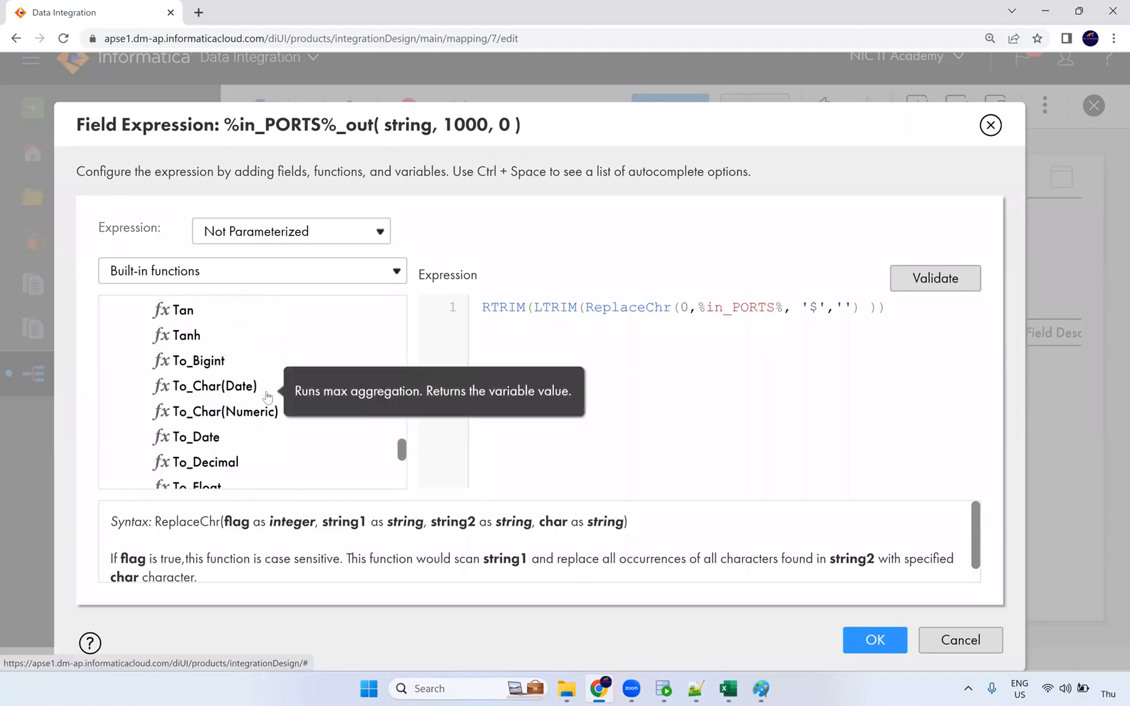
scroll(266, 395, "up", 2)
scroll(261, 390, "down", 2)
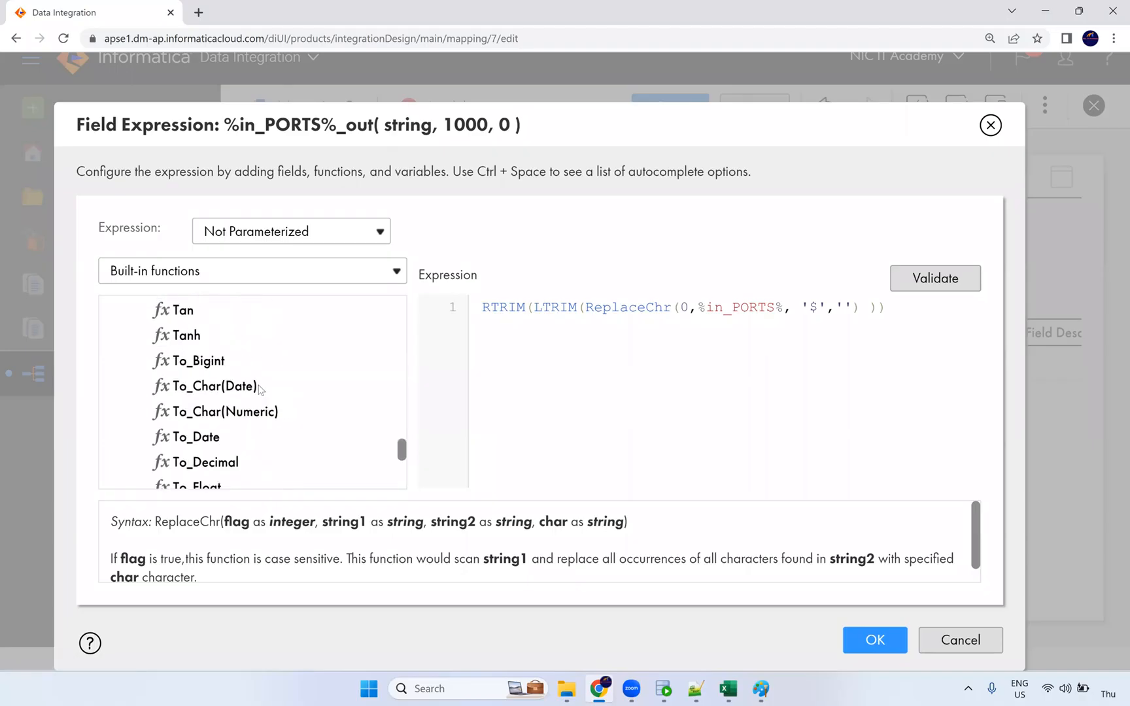
scroll(261, 391, "down", 5)
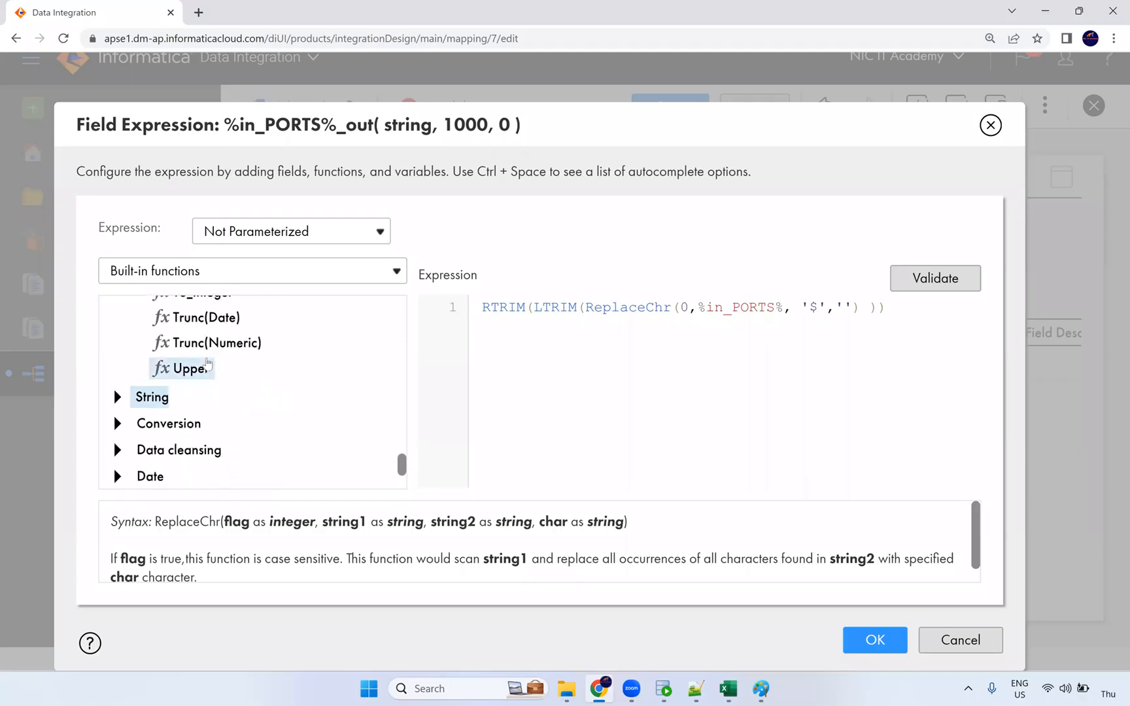
scroll(202, 366, "up", 2)
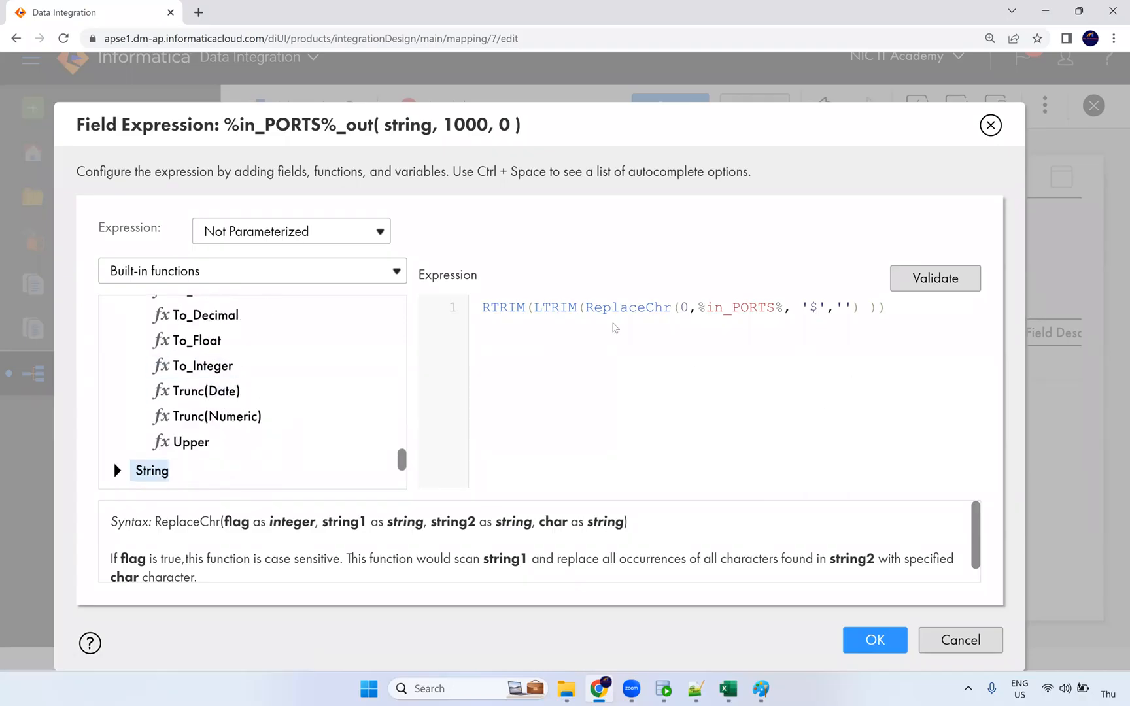
Validate the RTRIM(LTRIM(ReplaceChr(...))) expression.
left_click(783, 309)
left_click(941, 285)
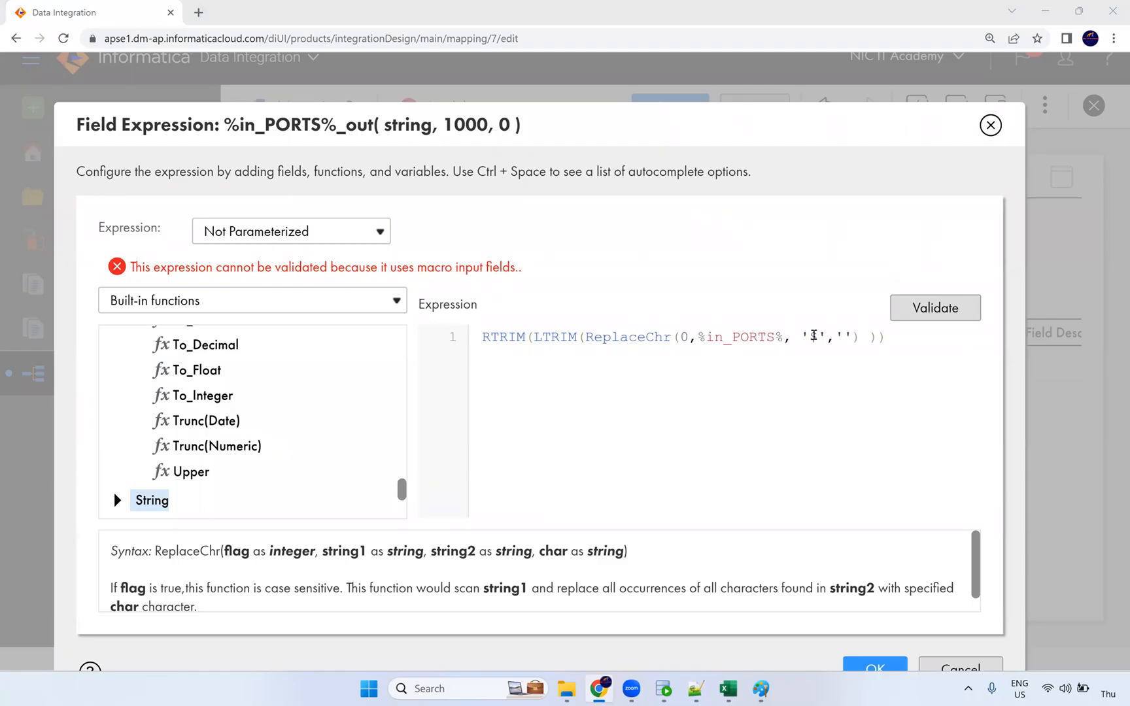
left_click(819, 336)
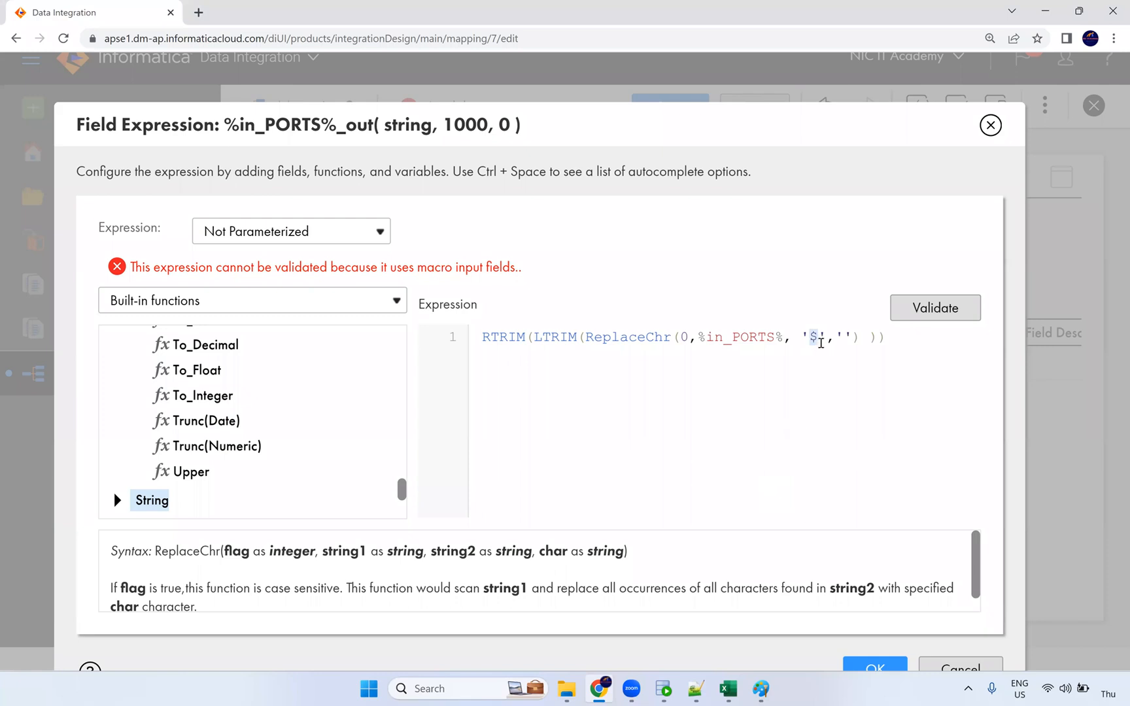
left_click(948, 313)
Test validation with FIRST_NAME in place of %in_PORTS%, restore the macro, revalidate and confirm.
left_click_drag(783, 338, 697, 338)
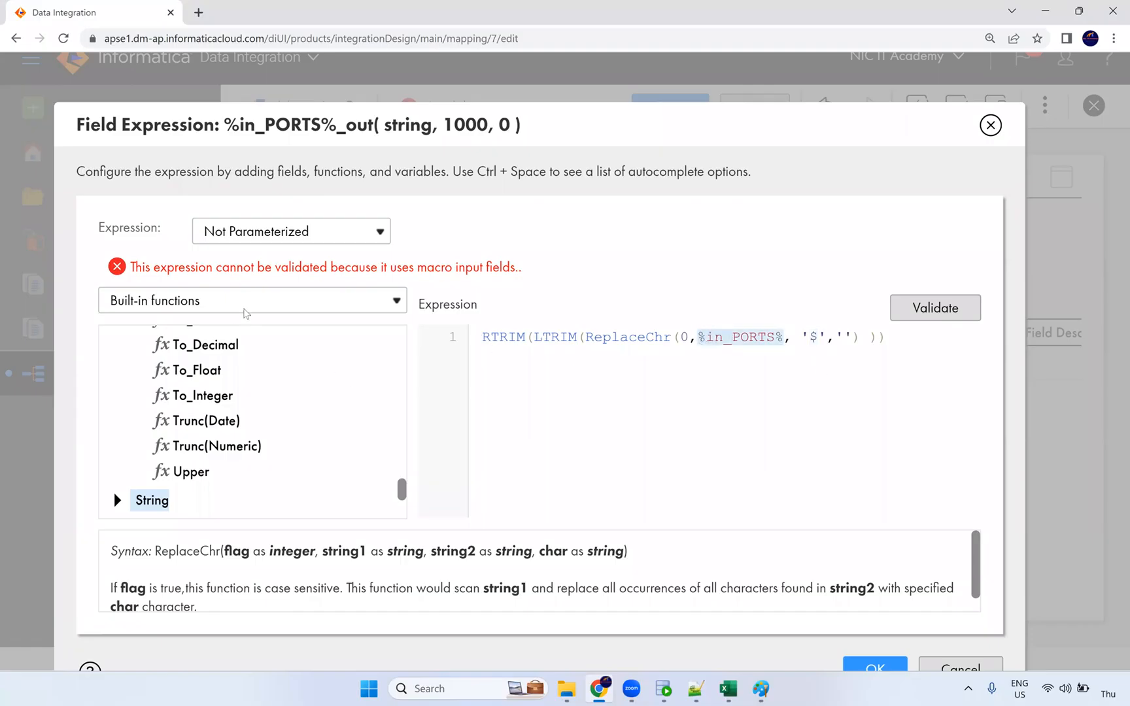
left_click(205, 300)
left_click(196, 323)
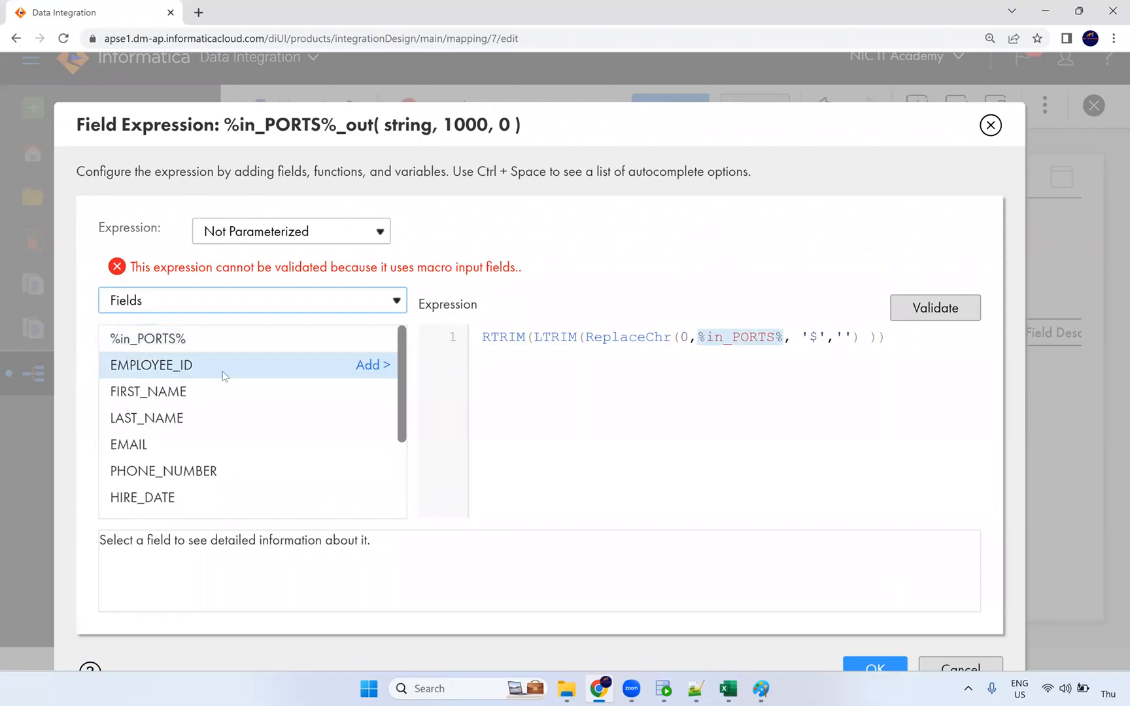
left_click(376, 392)
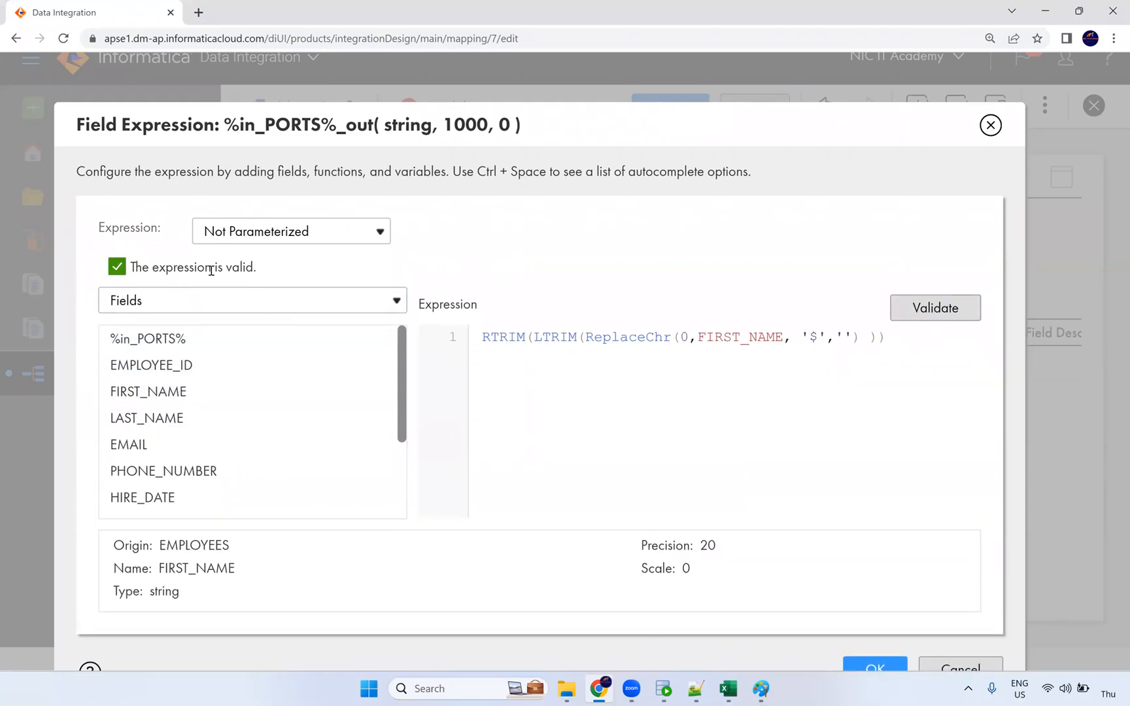
double_click(734, 338)
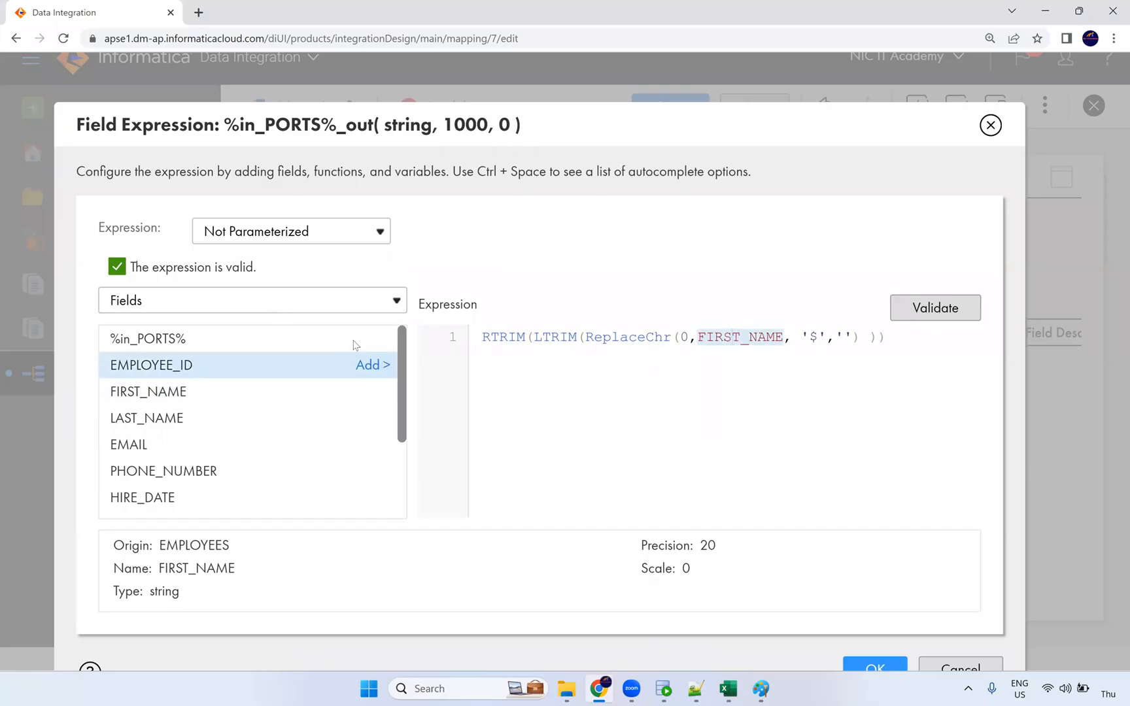
left_click(373, 340)
left_click(924, 291)
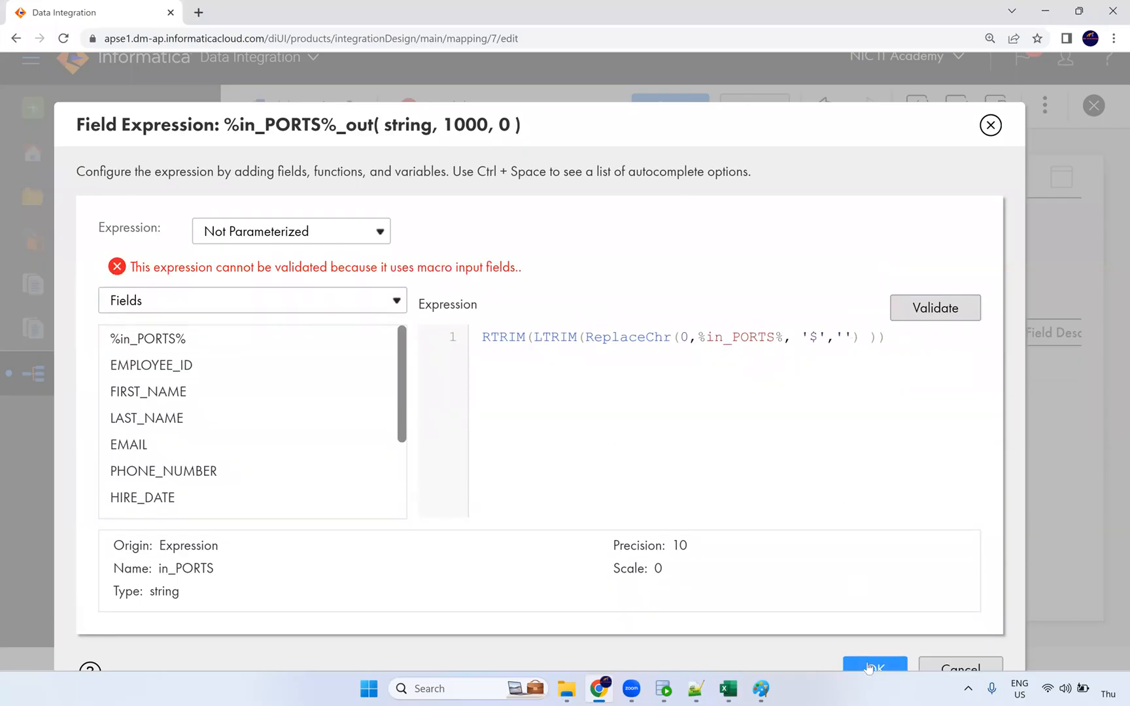
left_click(869, 667)
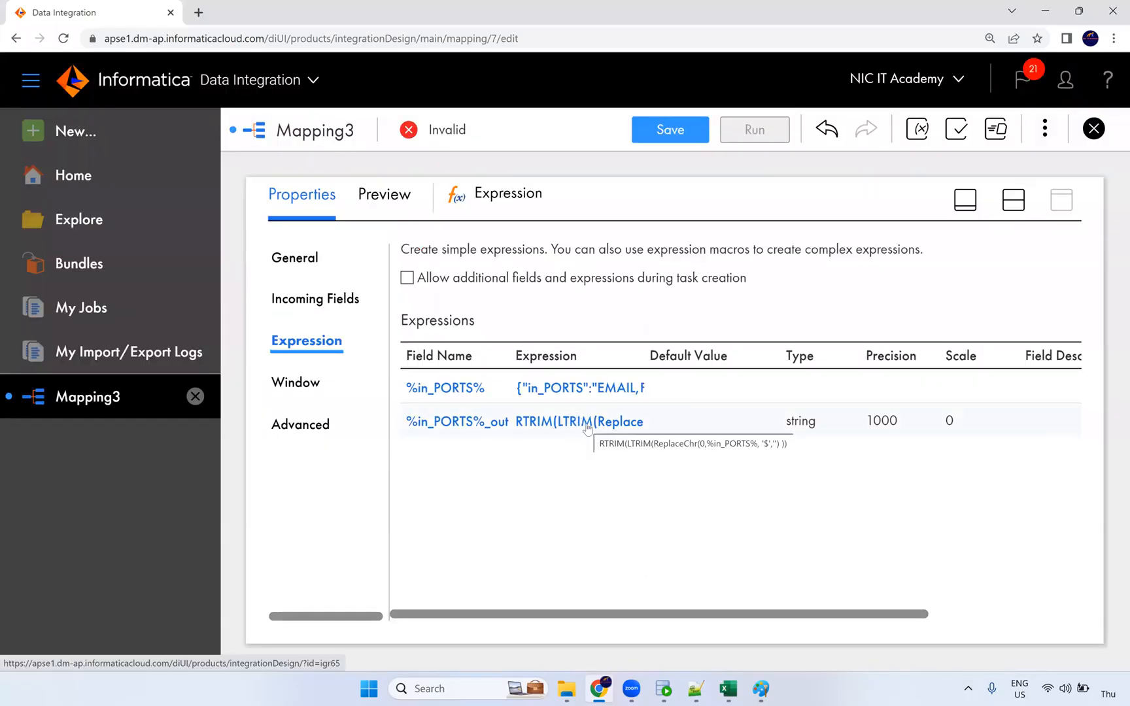
Set the mapping Target's connection to Oracle_Tgt.
left_click(1012, 199)
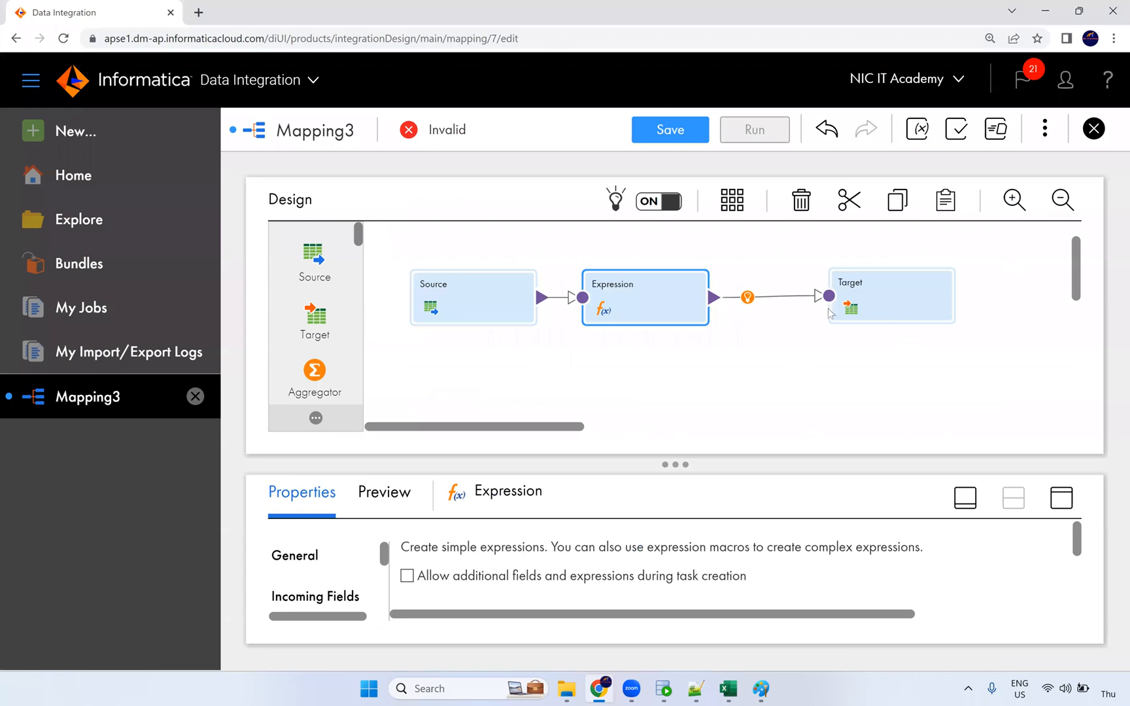
left_click(865, 298)
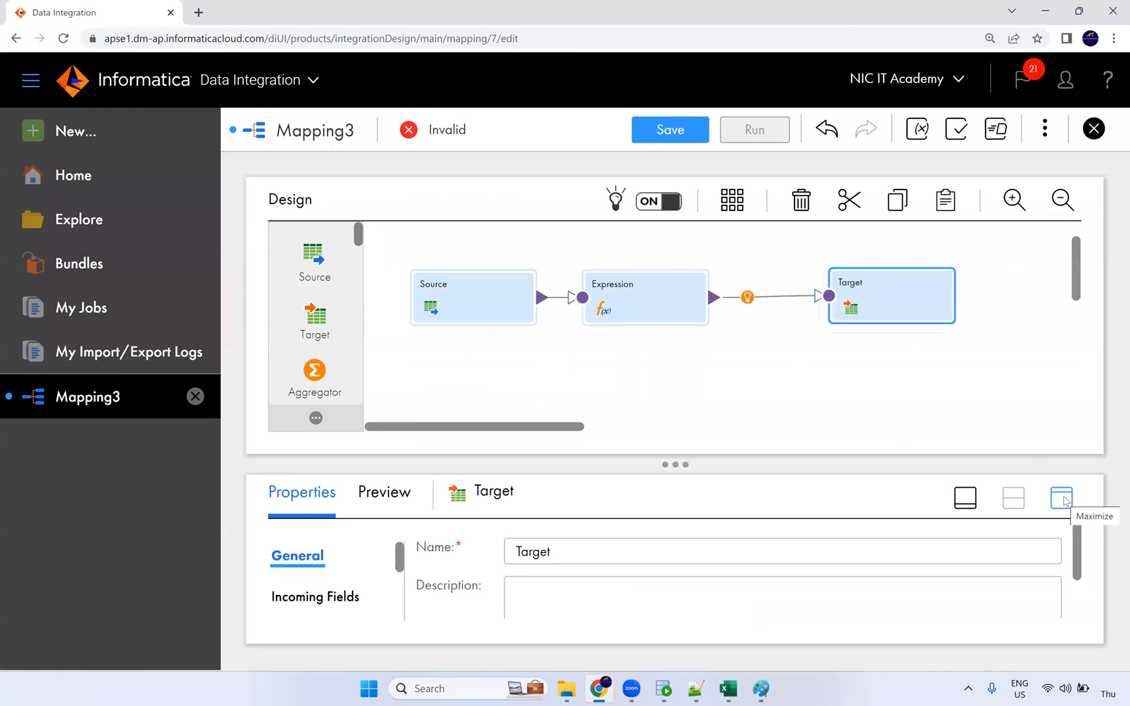
left_click(1061, 498)
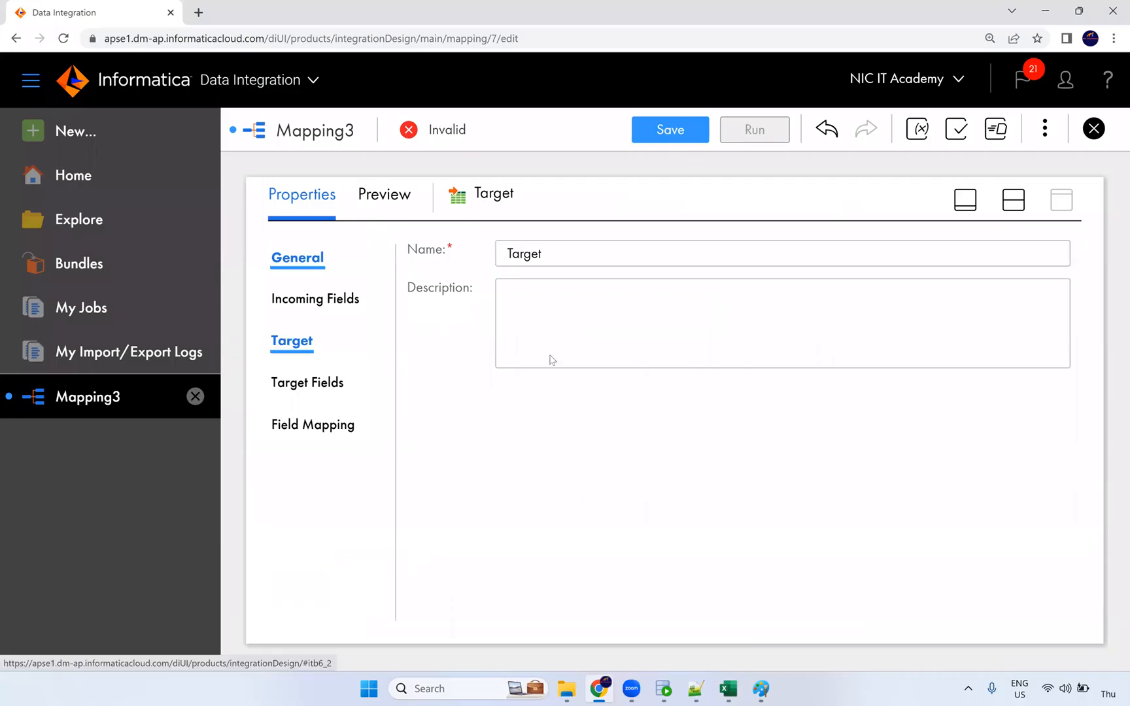
left_click(610, 309)
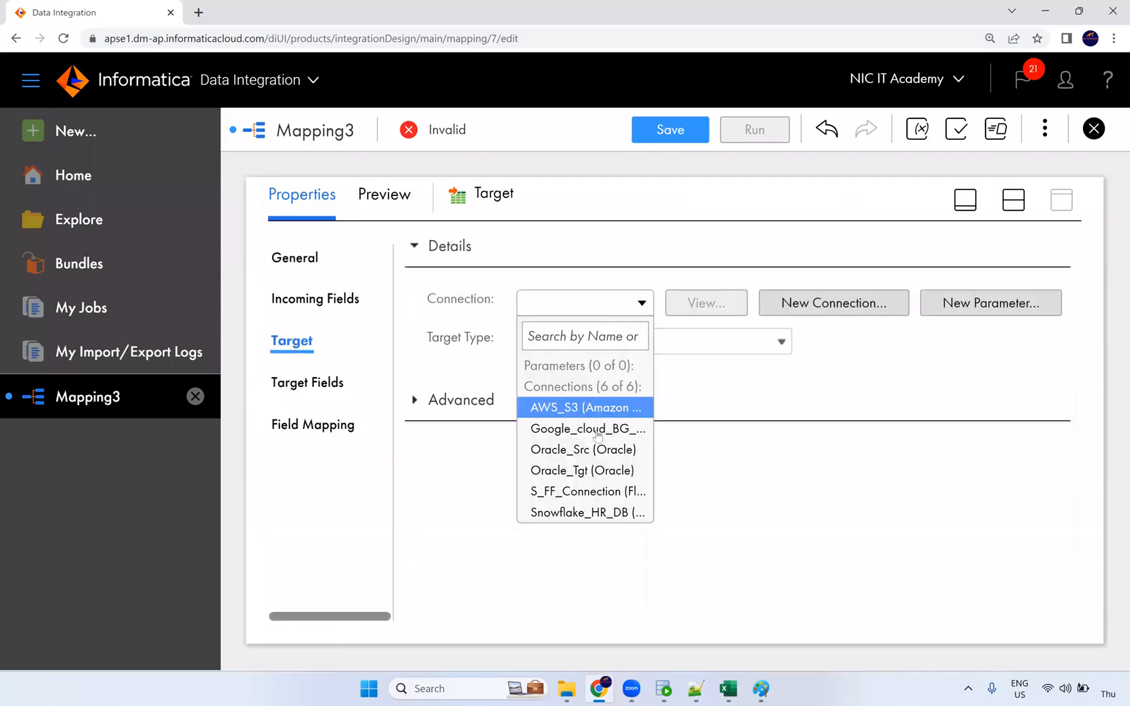
left_click(599, 472)
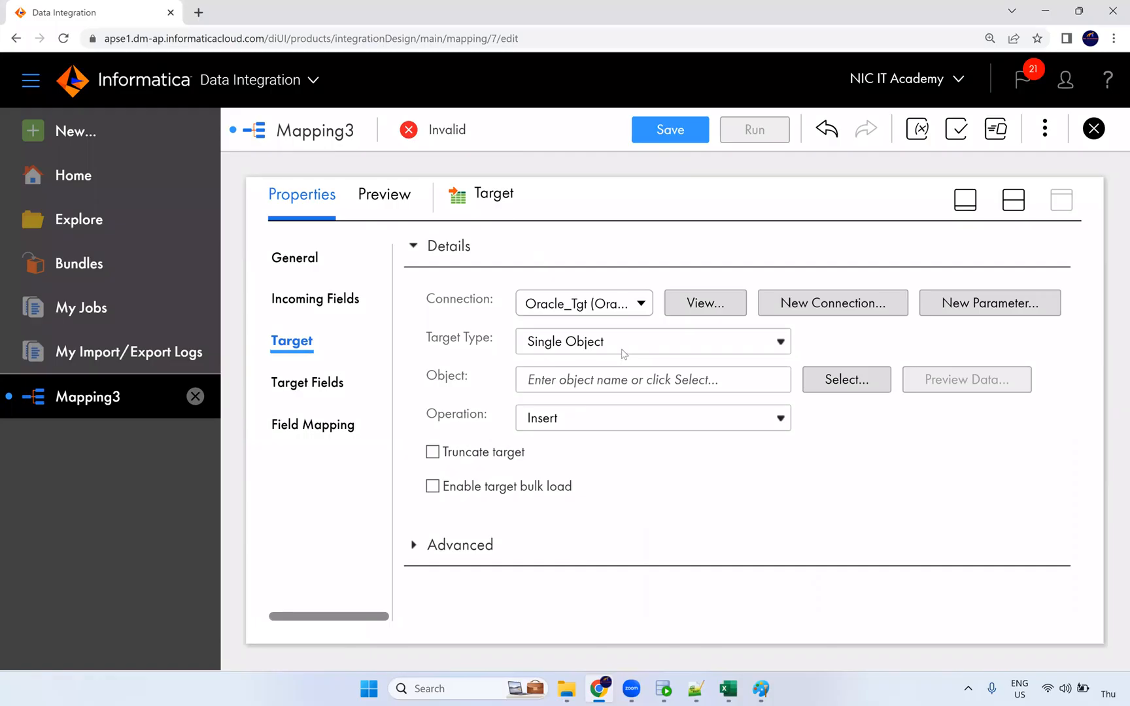
left_click(842, 379)
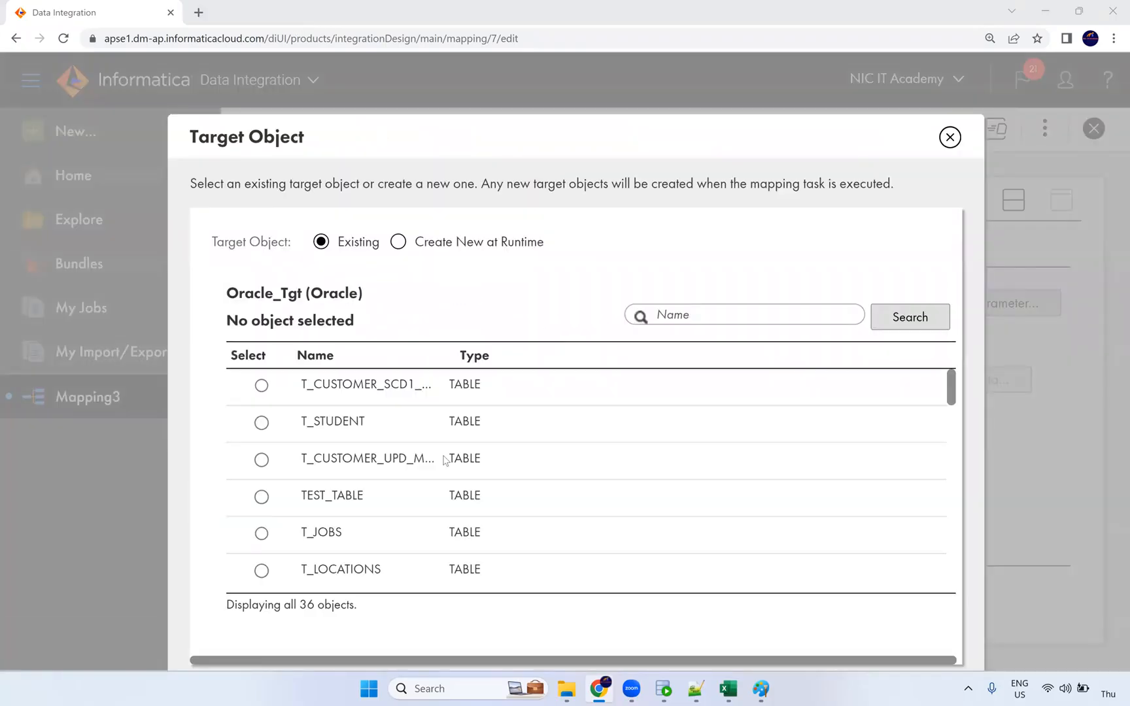
Choose the T_EMPLOYEES table as the target object.
scroll(407, 498, "down", 10)
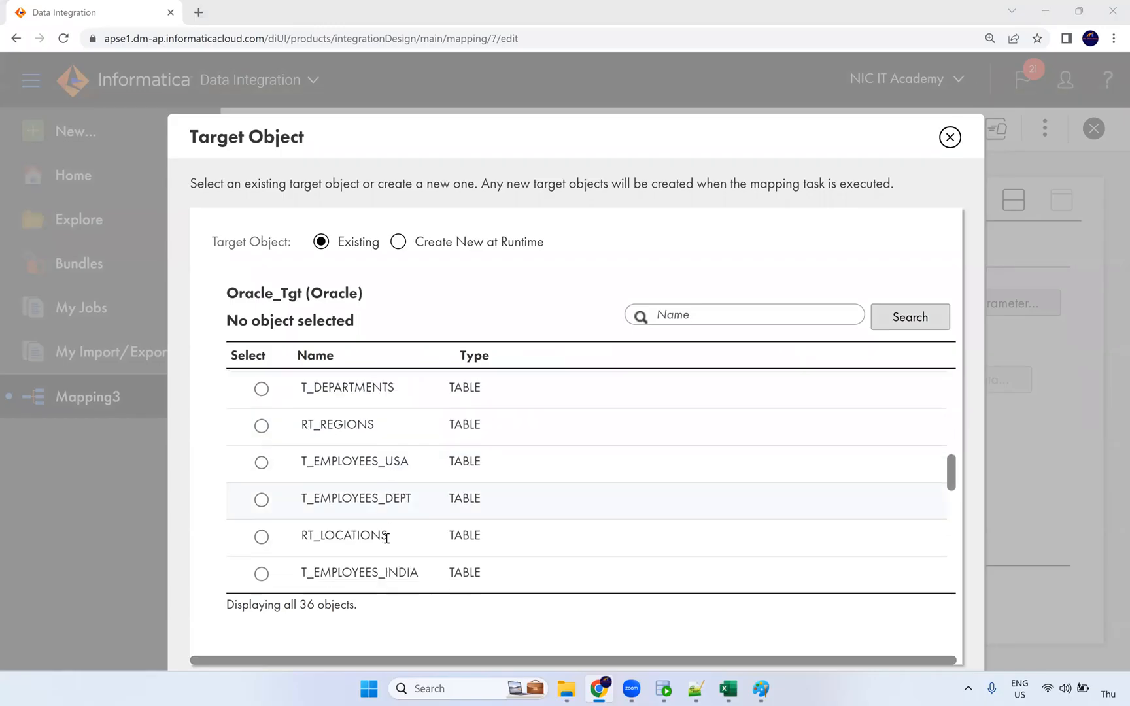
left_click(384, 535)
scroll(421, 533, "down", 5)
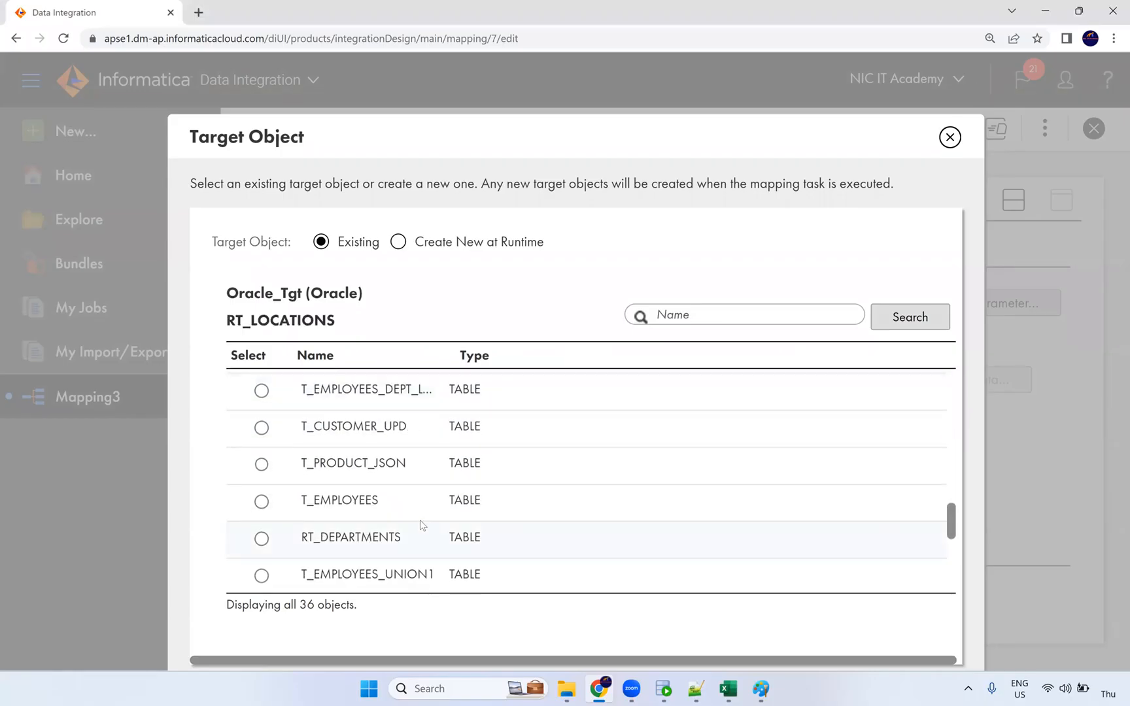
left_click(869, 500)
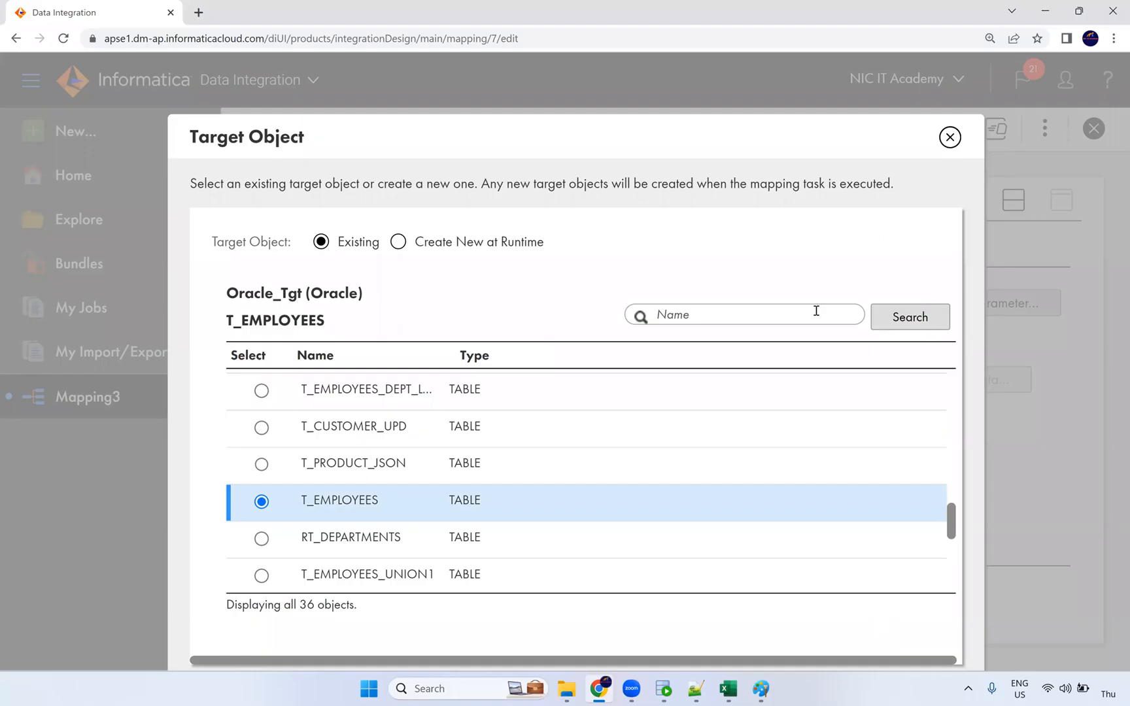
key("ctrl+minus")
key("ctrl+plus")
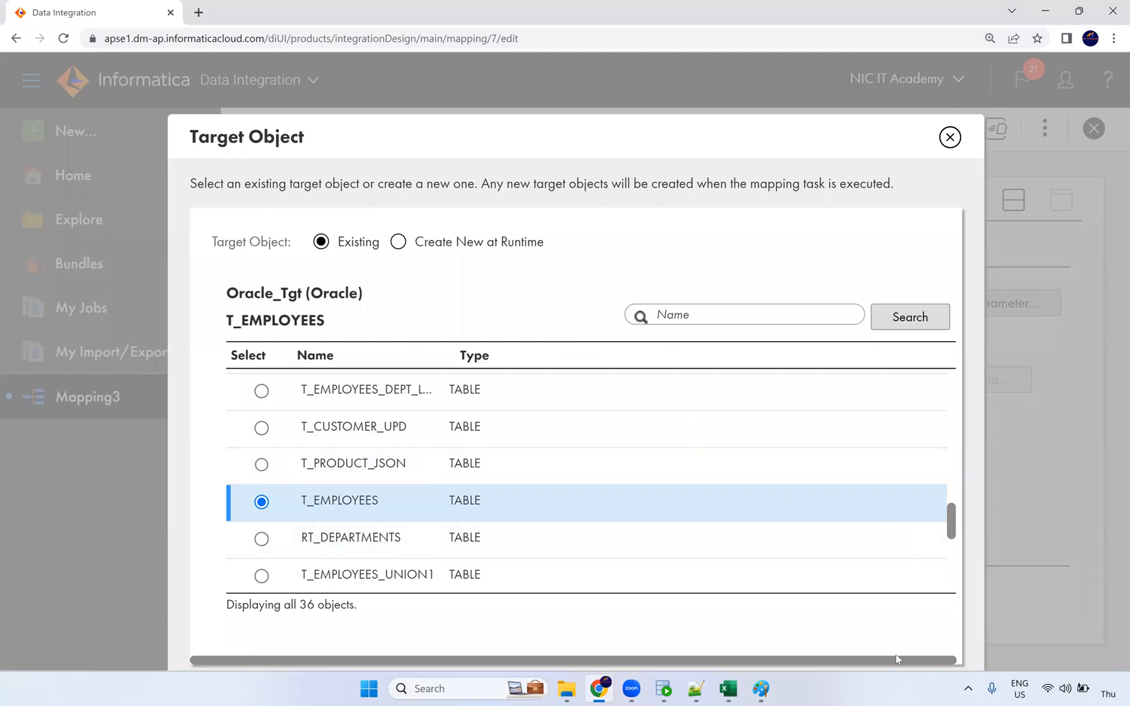
key("ctrl+minus")
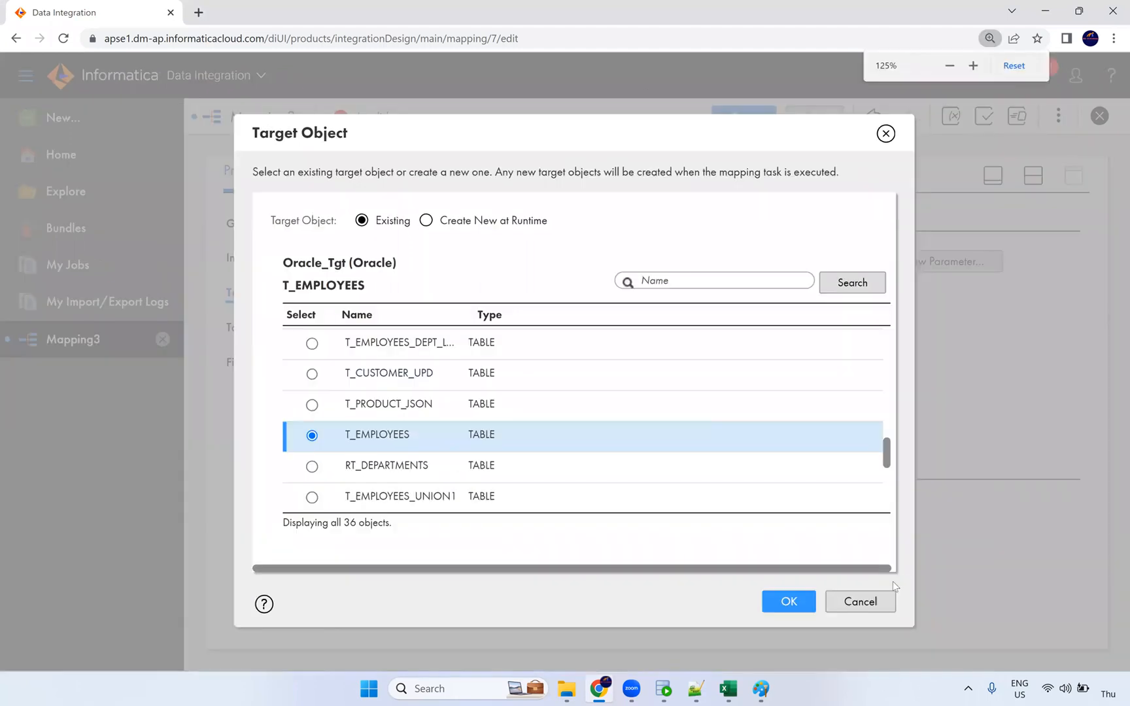
left_click(789, 602)
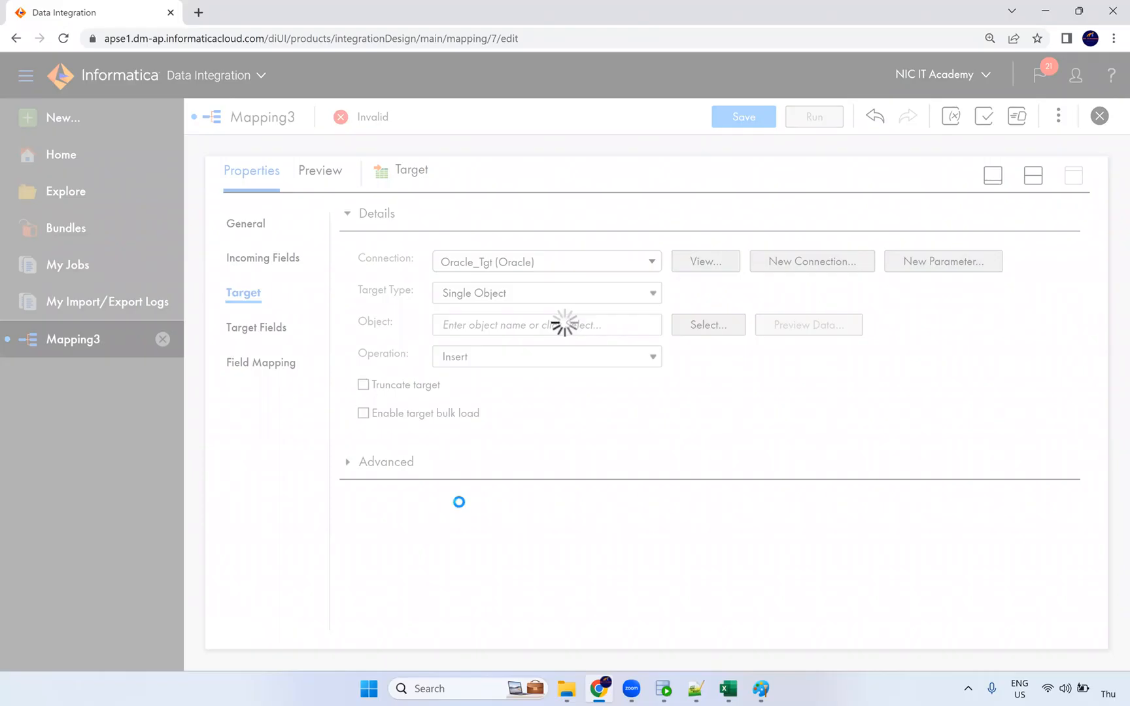
left_click(293, 382)
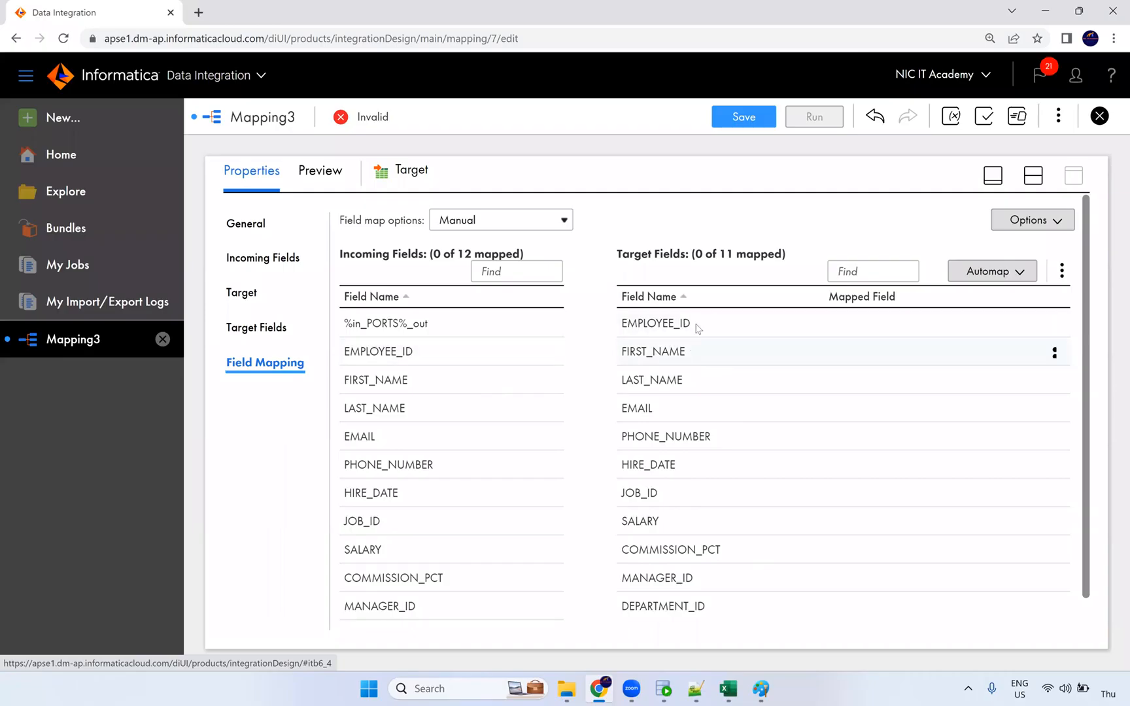
Review the incoming fields and set Field Map Options to Completely Parameterized.
left_click(373, 323)
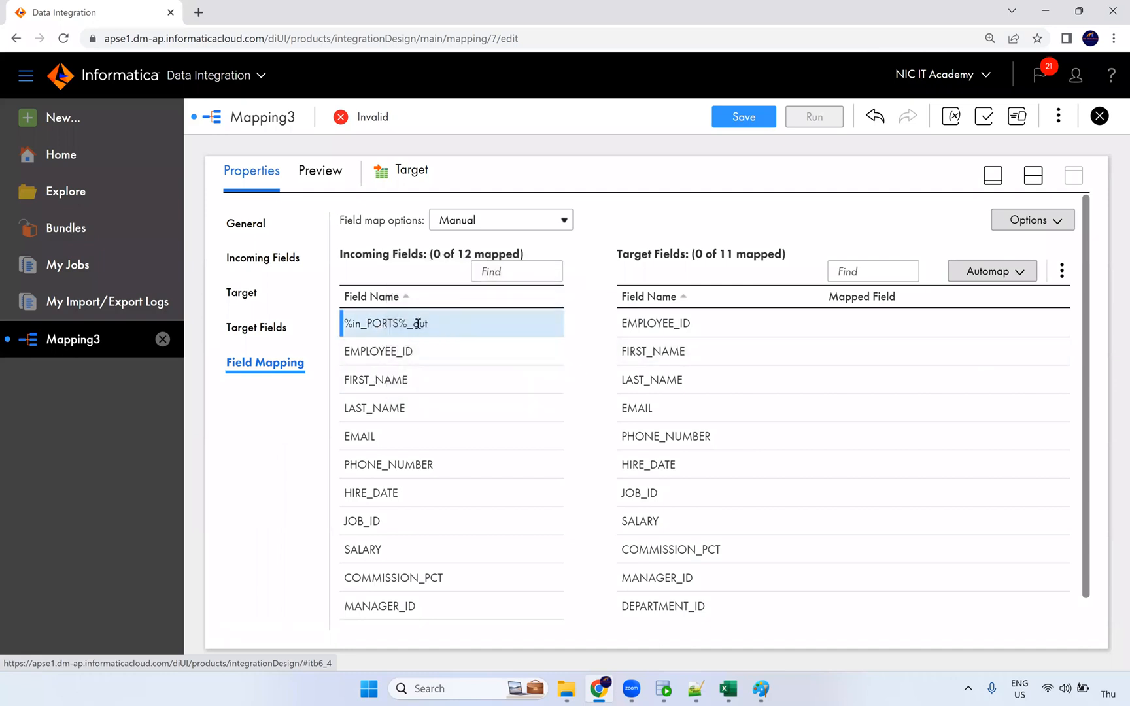
mouse_move(421, 322)
scroll(726, 493, "down", 1)
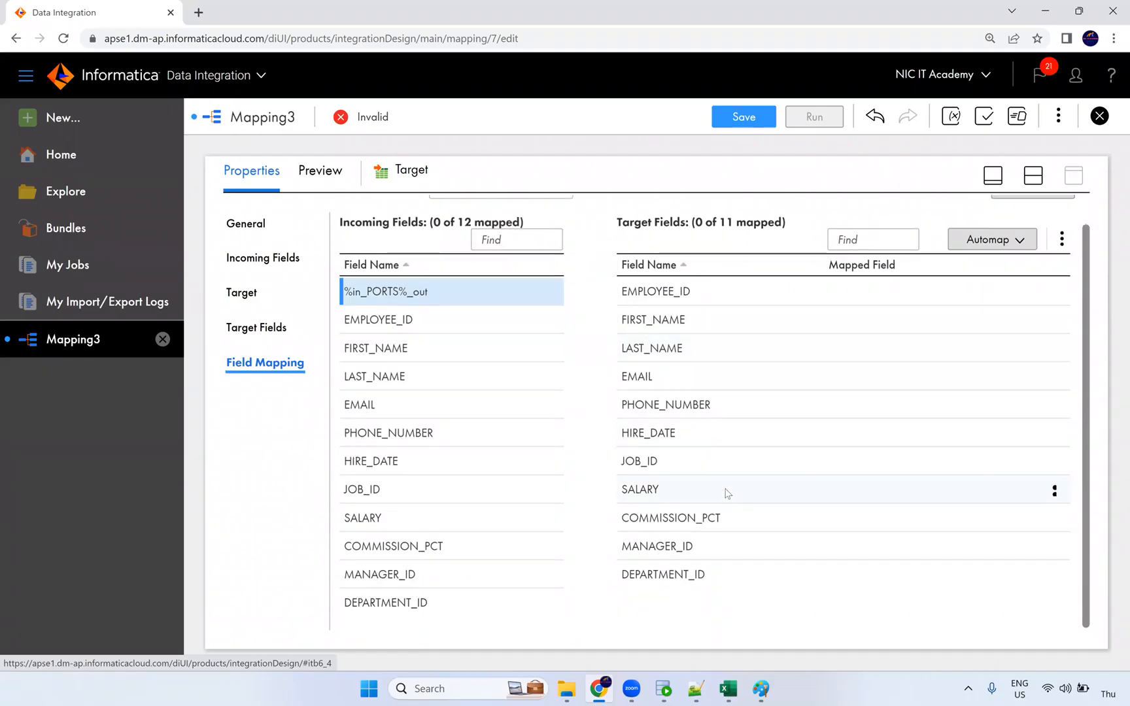
mouse_move(727, 493)
scroll(727, 493, "up", 1)
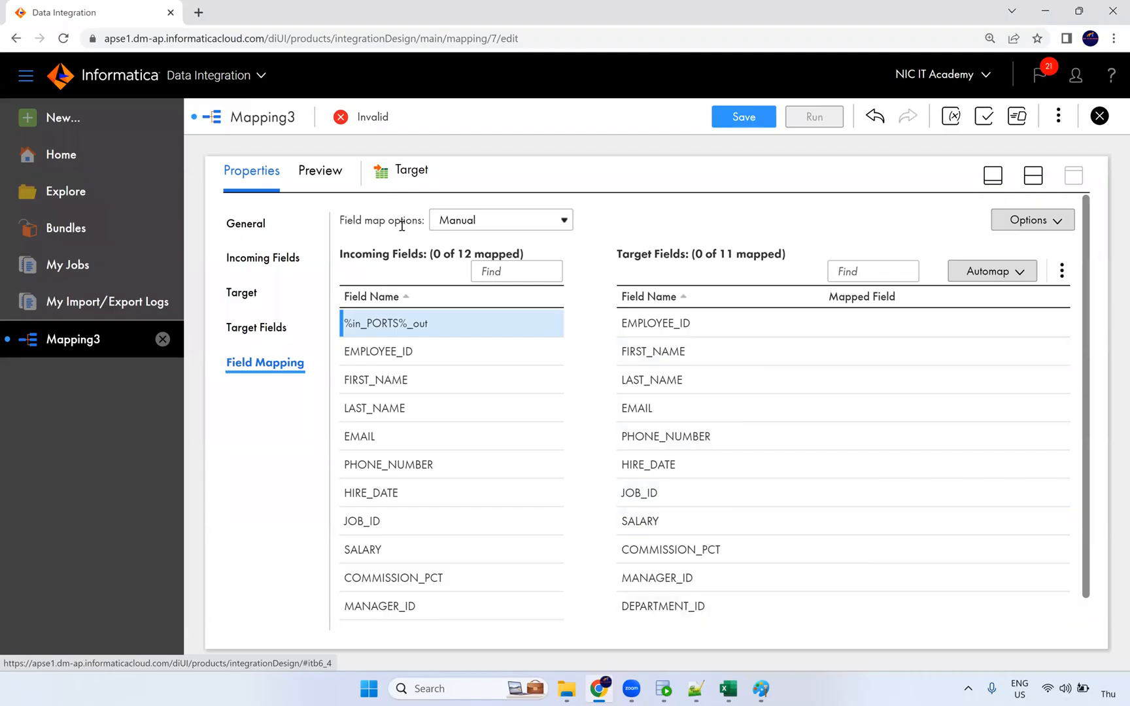
left_click_drag(344, 221, 421, 222)
left_click(469, 230)
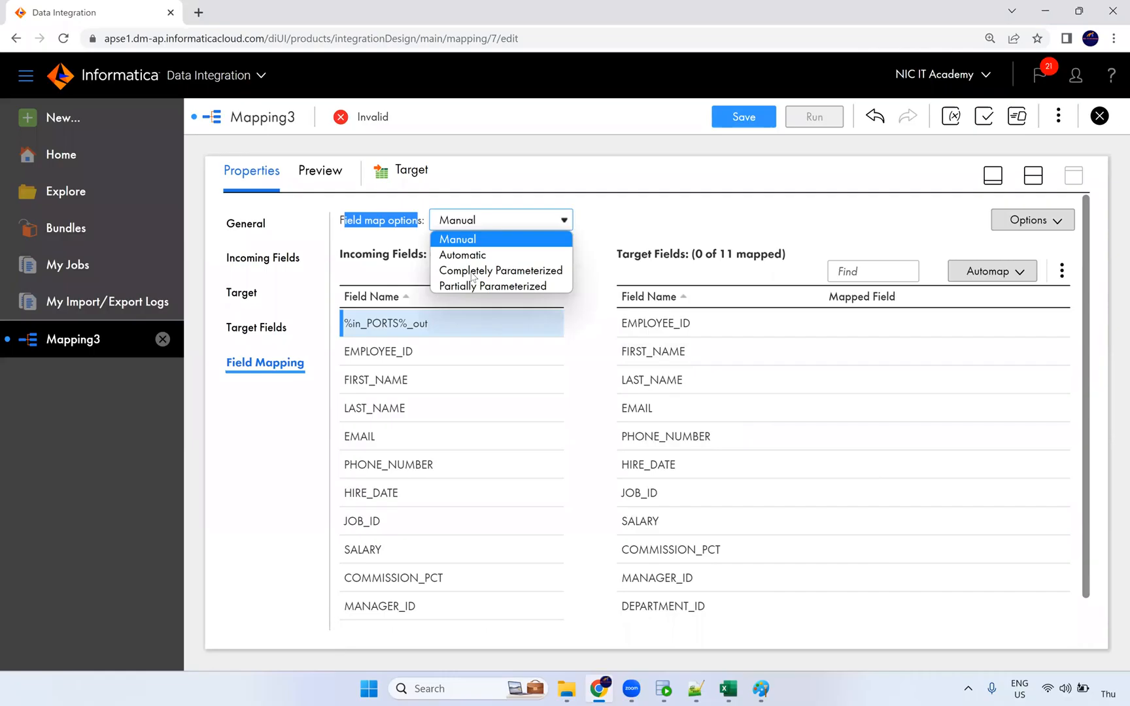
left_click(540, 277)
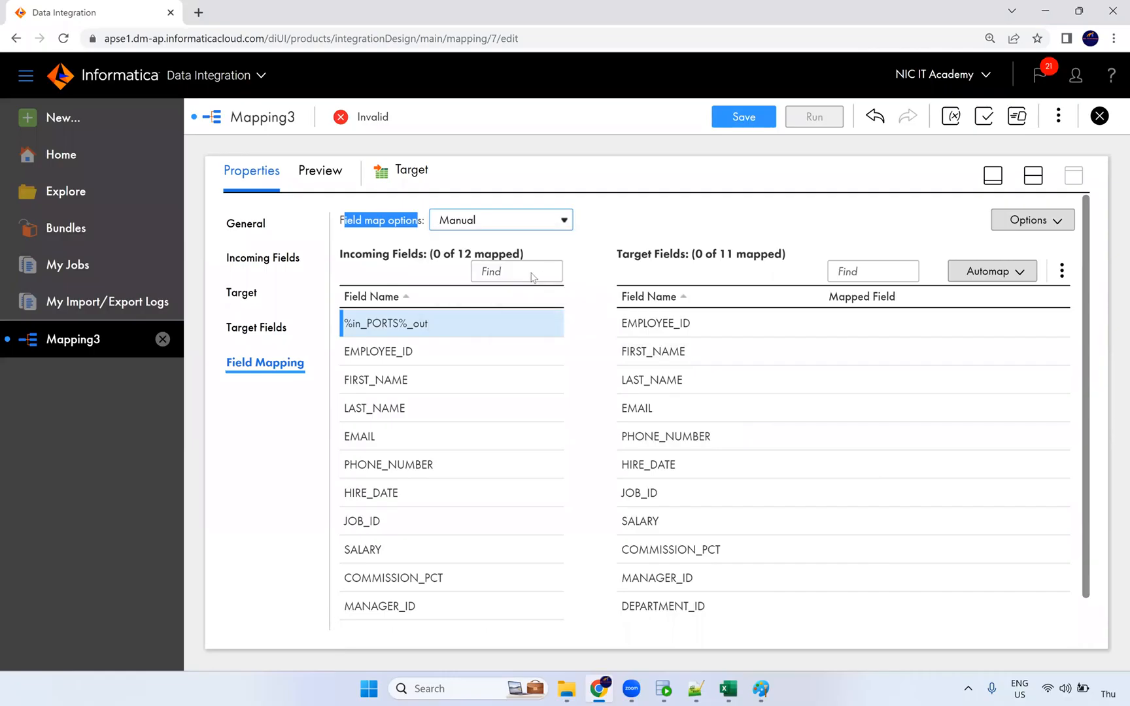
Check the field mapping parameter list, which has no existing parameters.
left_click(664, 222)
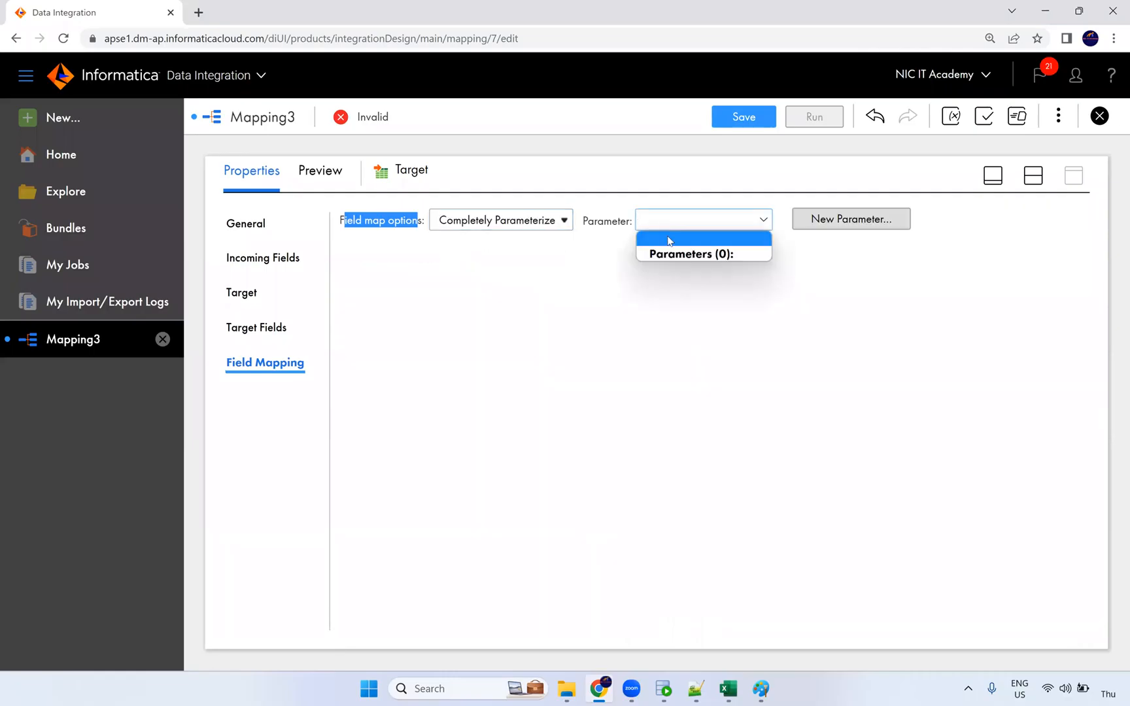
left_click(850, 222)
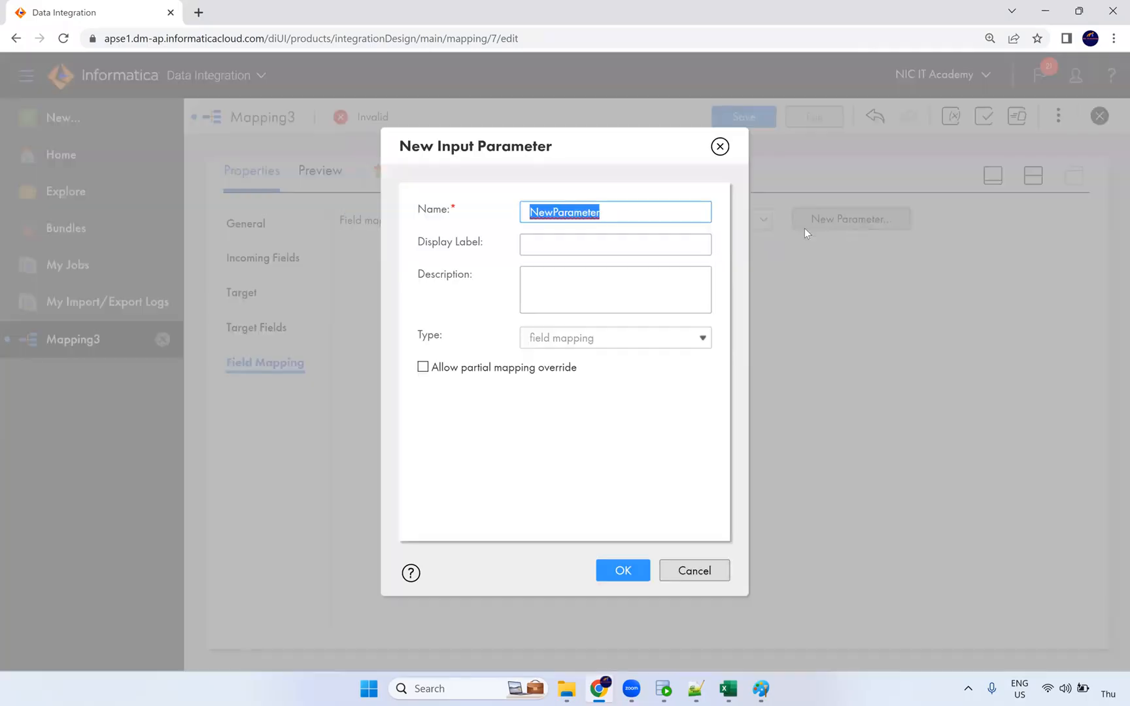
left_click(724, 151)
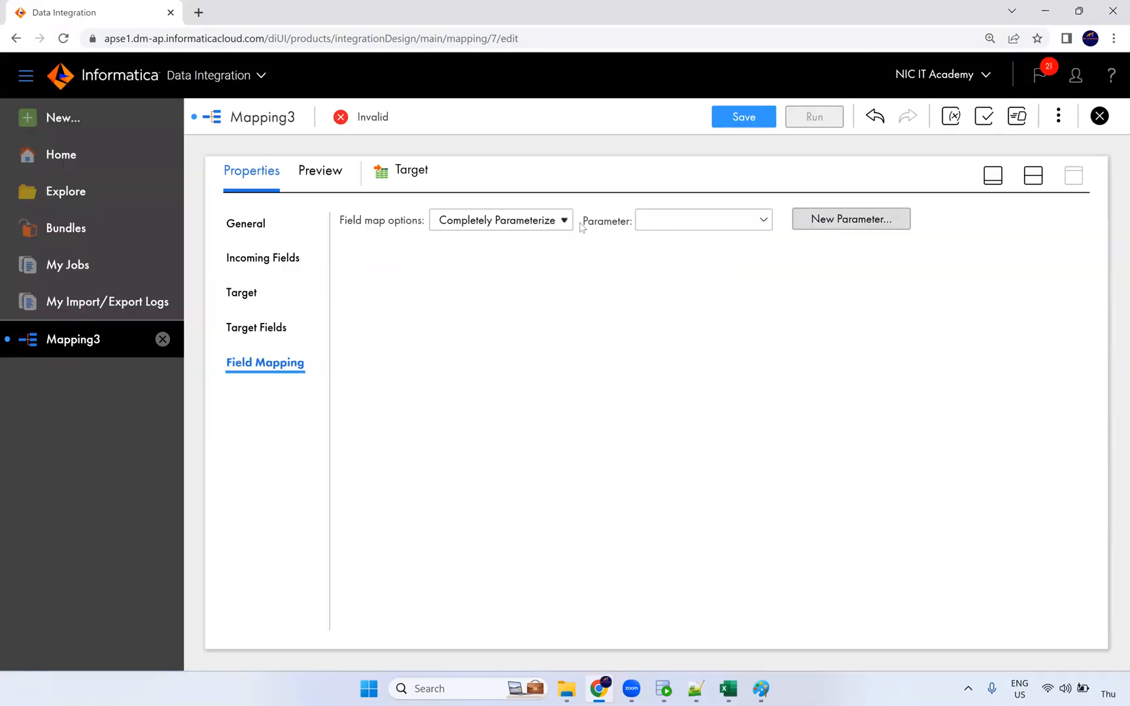
left_click(697, 223)
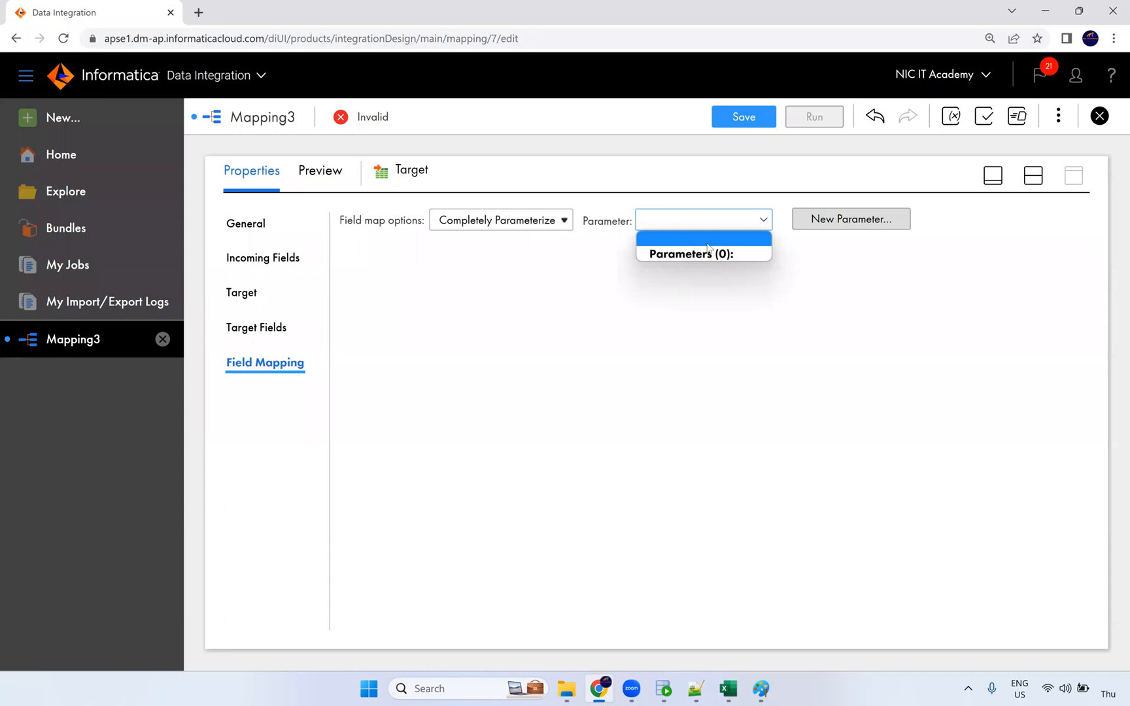
left_click(813, 301)
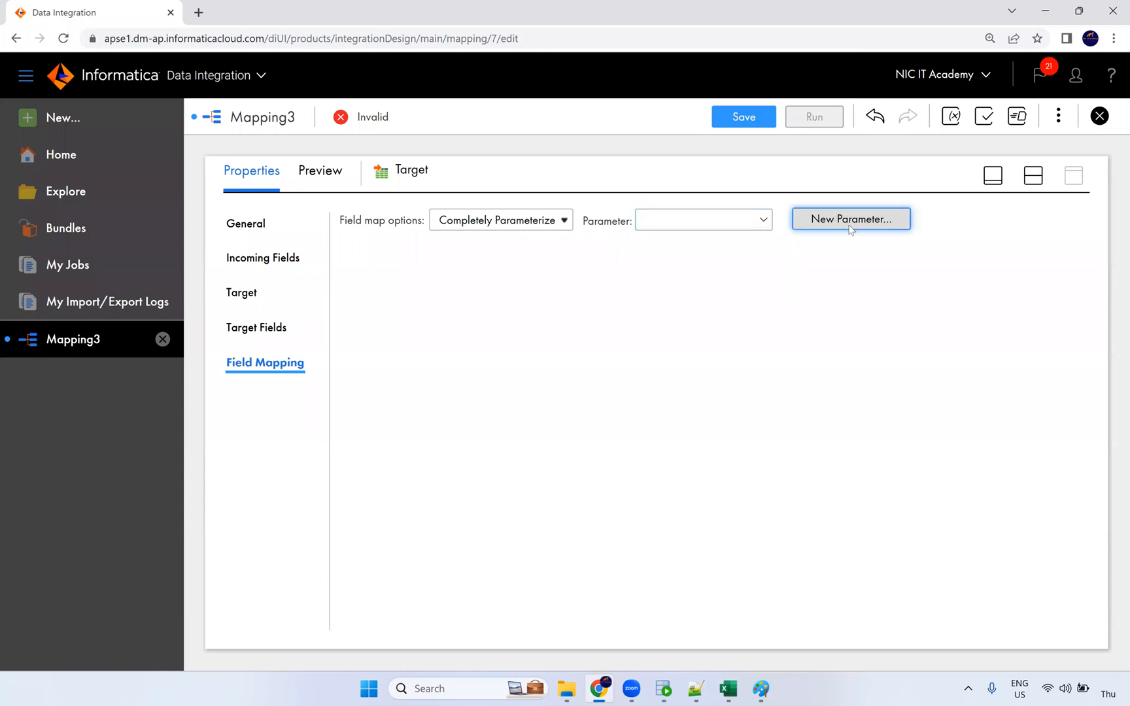
Create the new parameter macro_prm and save the mapping m_Expression_Macros.
left_click(850, 227)
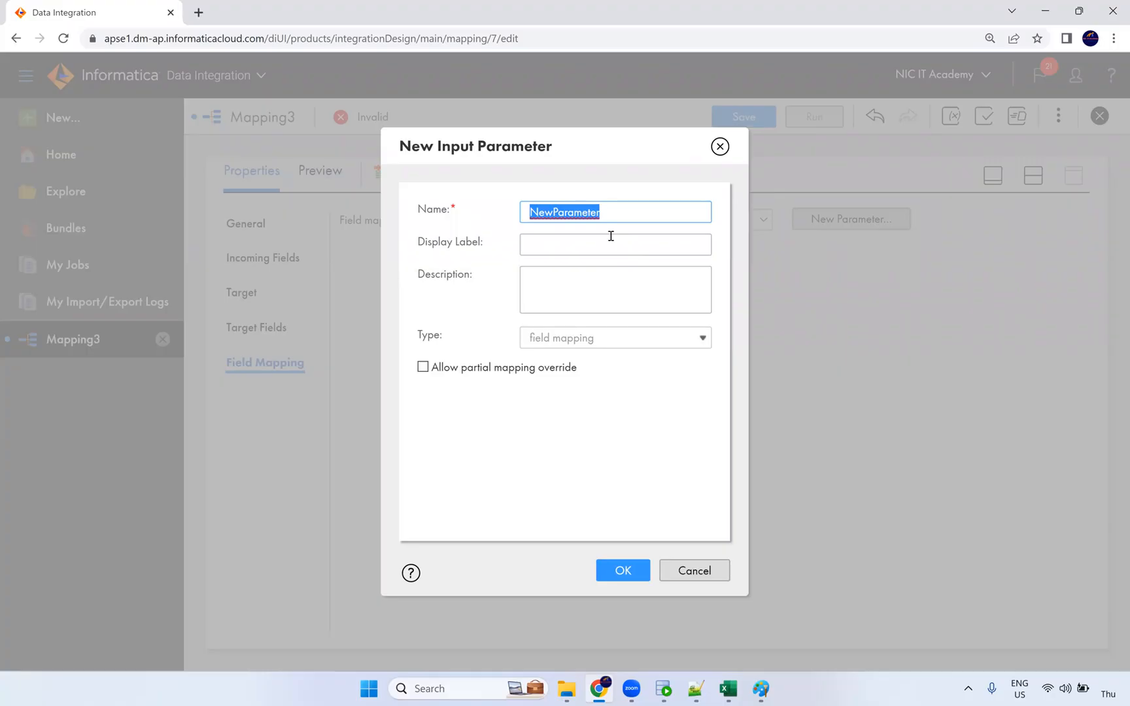
type("macro_prm")
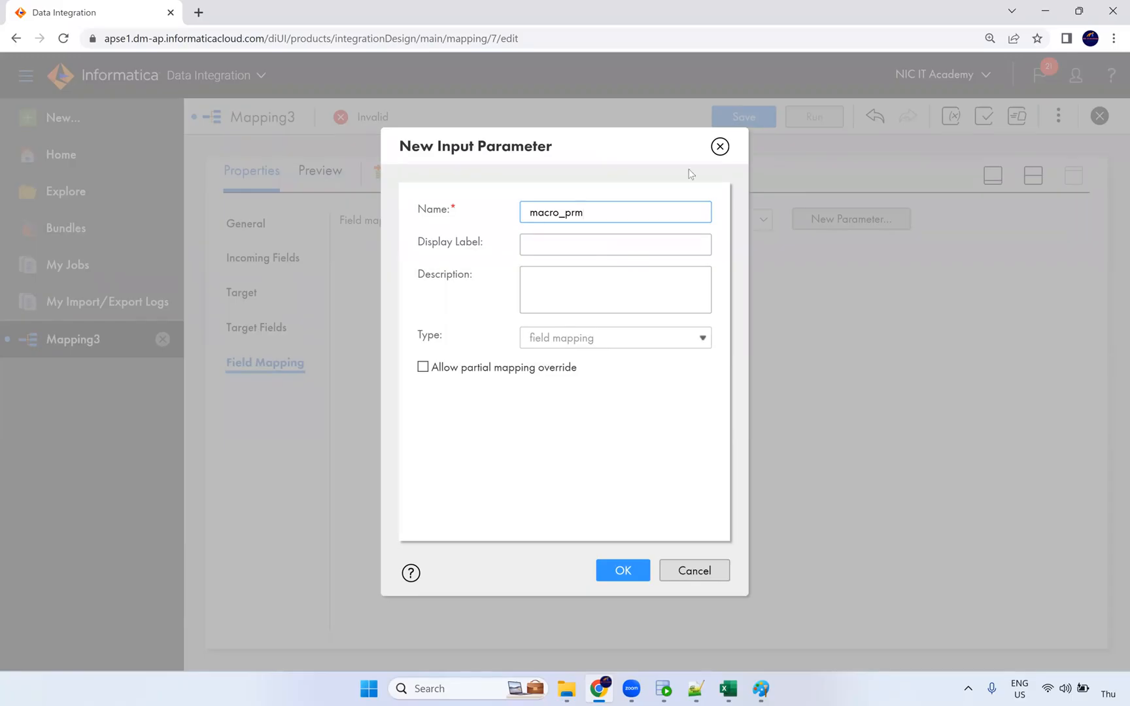
left_click(542, 402)
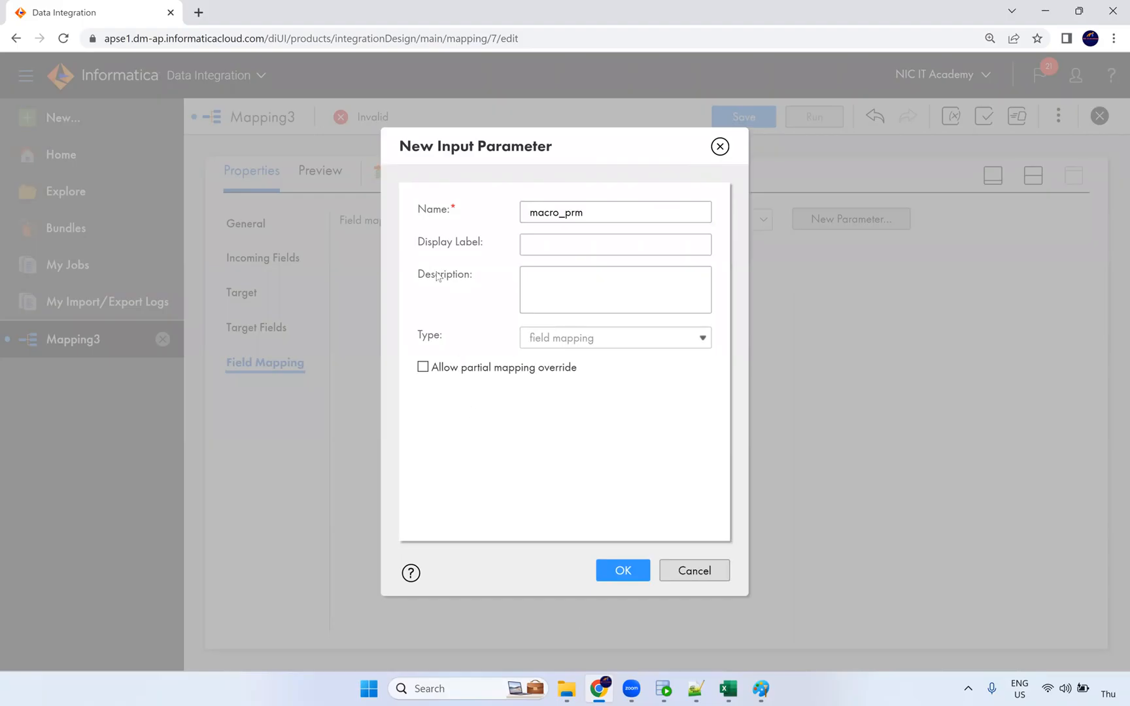
left_click(624, 572)
left_click(746, 117)
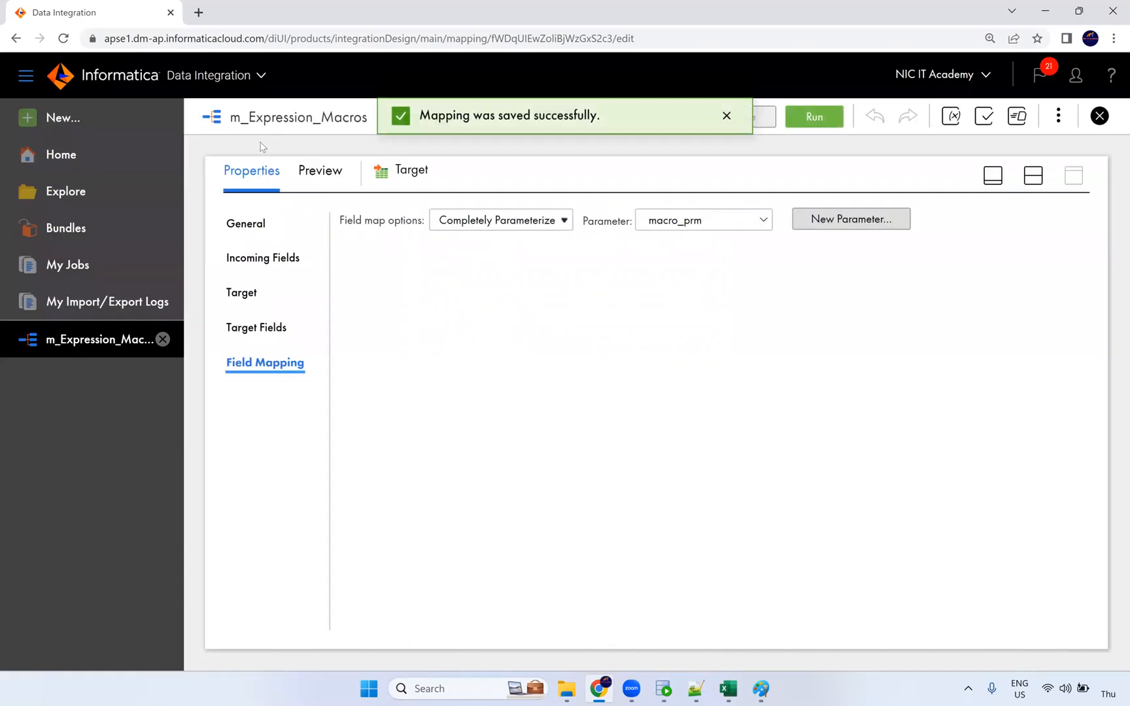
left_click(66, 120)
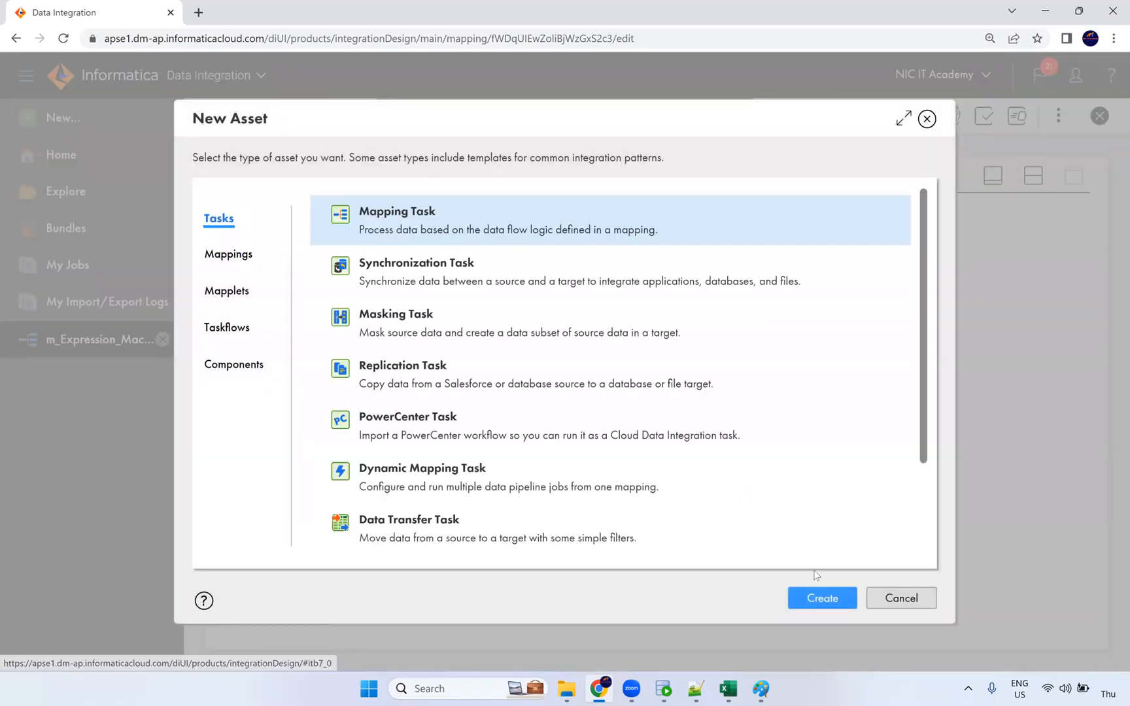
Create a new mapping task named mct_Expression_macros.
left_click(834, 611)
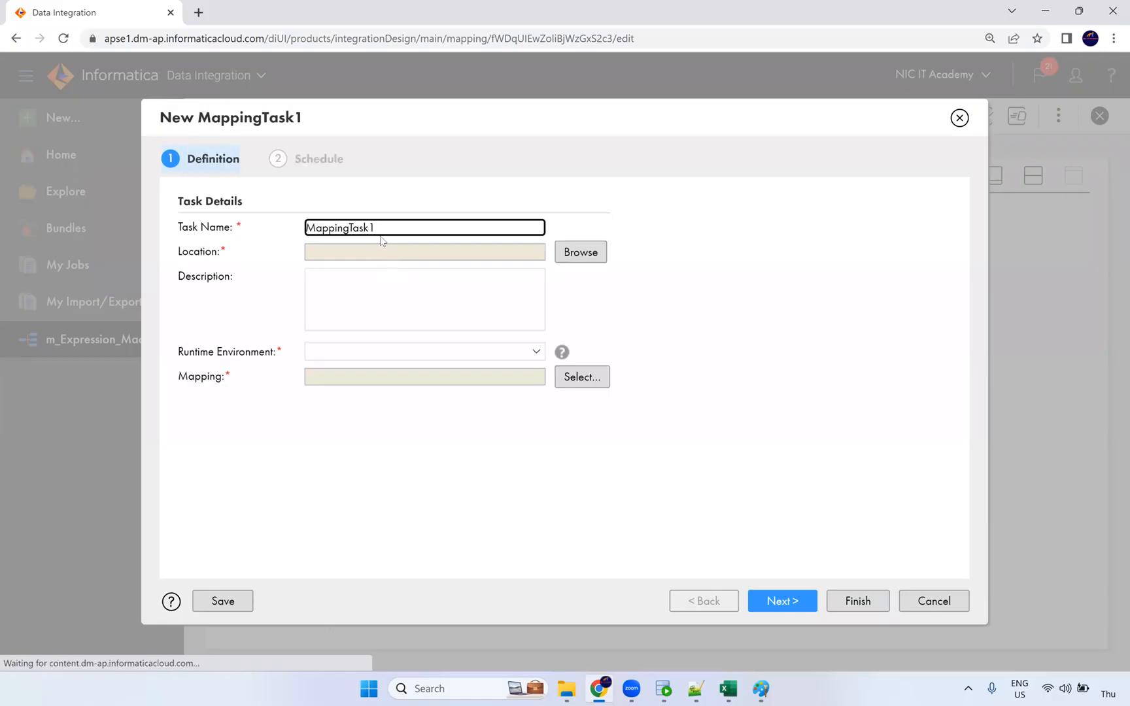
key("ctrl+a")
type("m_")
key("BackSpace")
type("c")
key("BackSpace")
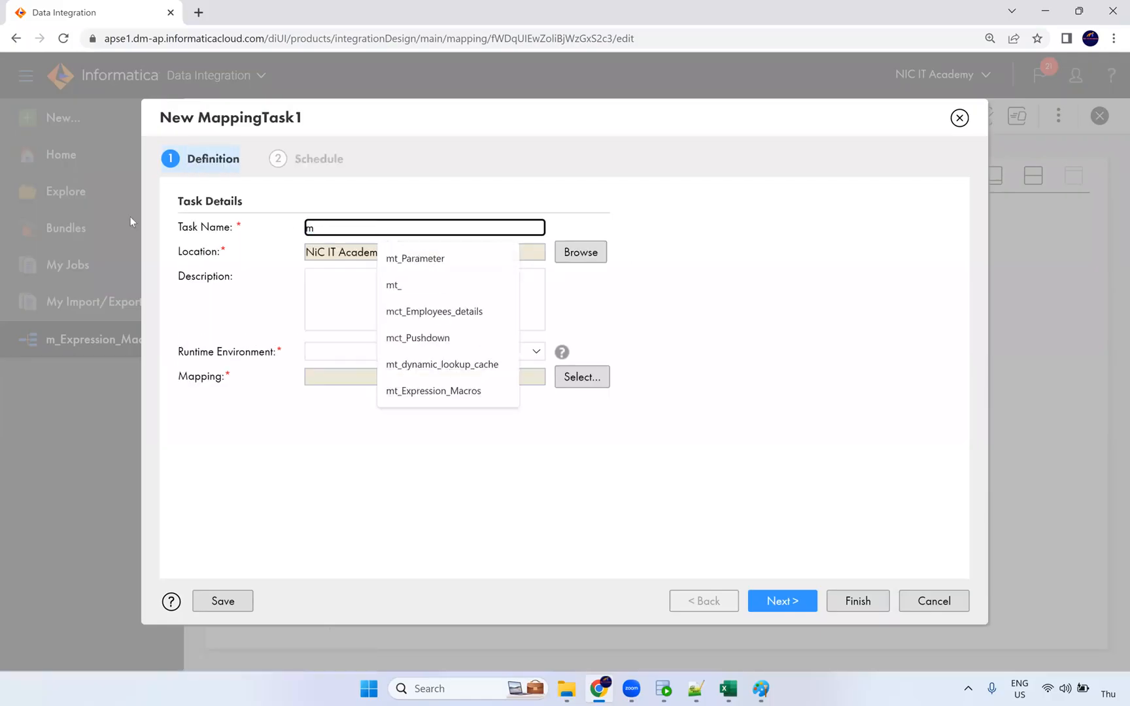
type("t_")
key("BackSpace")
key("BackSpace")
type("ct_E")
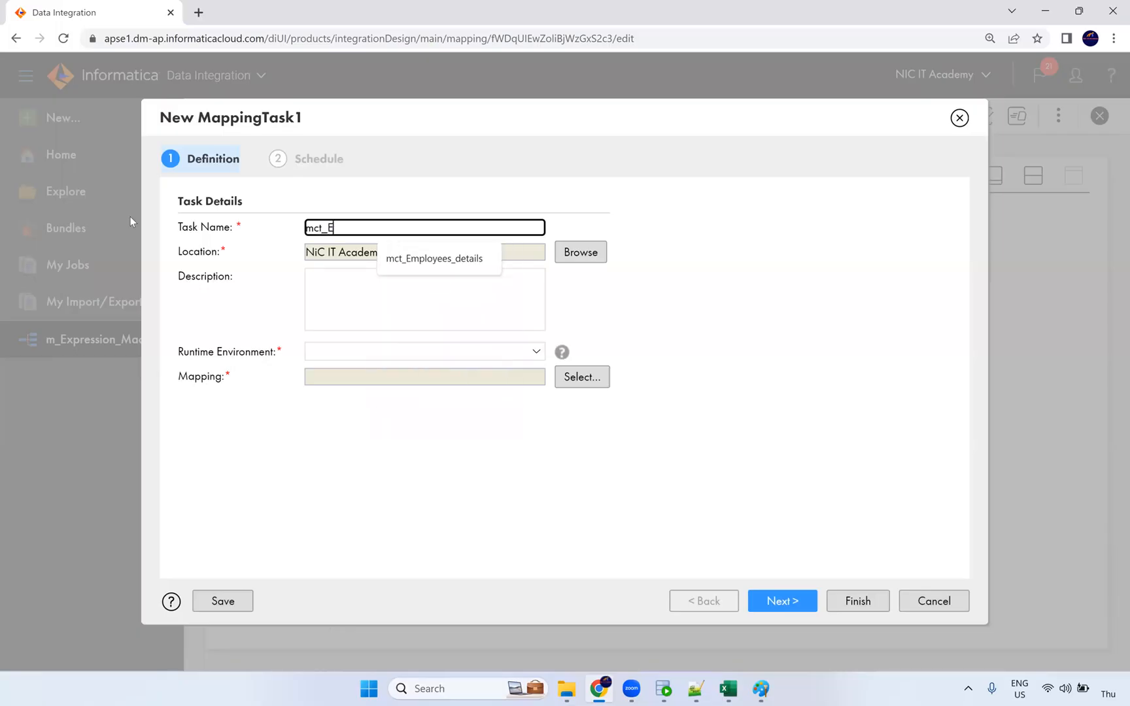
type("xp")
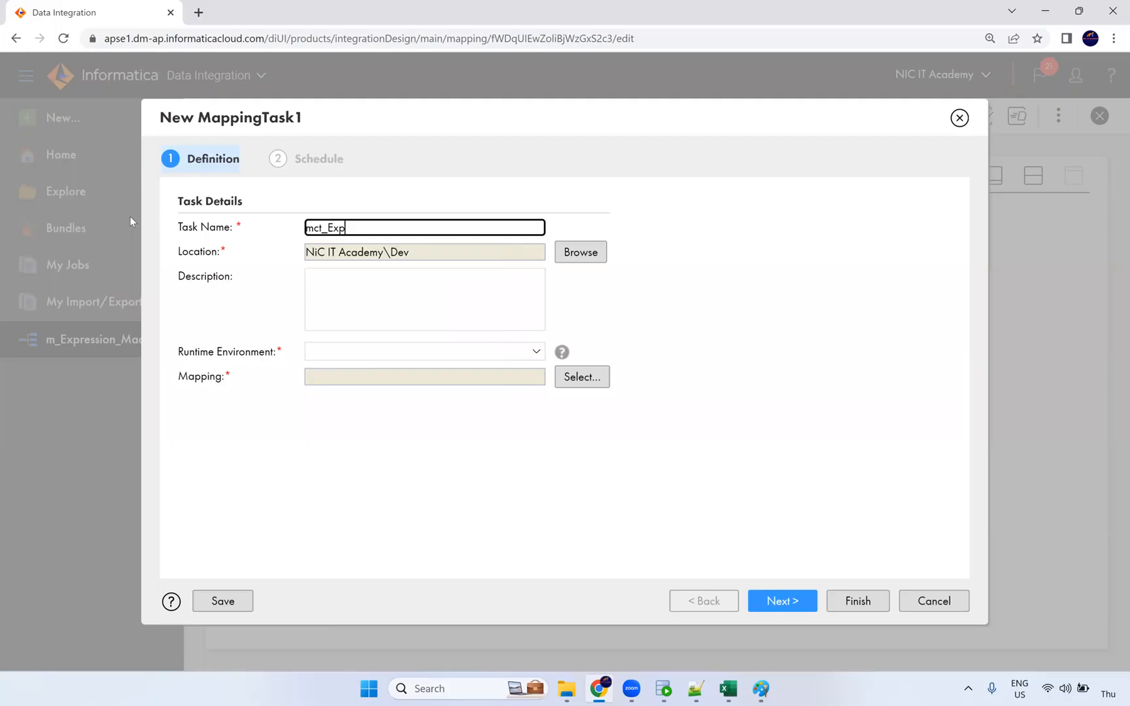
type("ression_macros")
Set the task to run on the NIC runtime using mapping m_Expression_Macros.
left_click(336, 353)
left_click(317, 399)
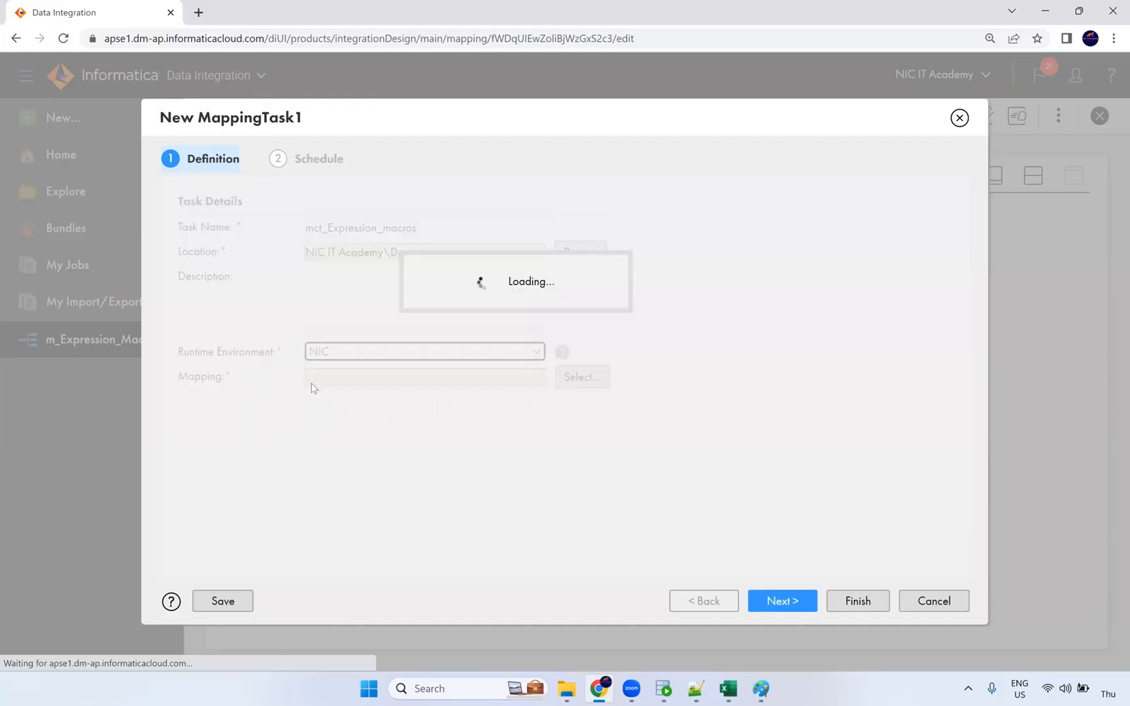
left_click(561, 380)
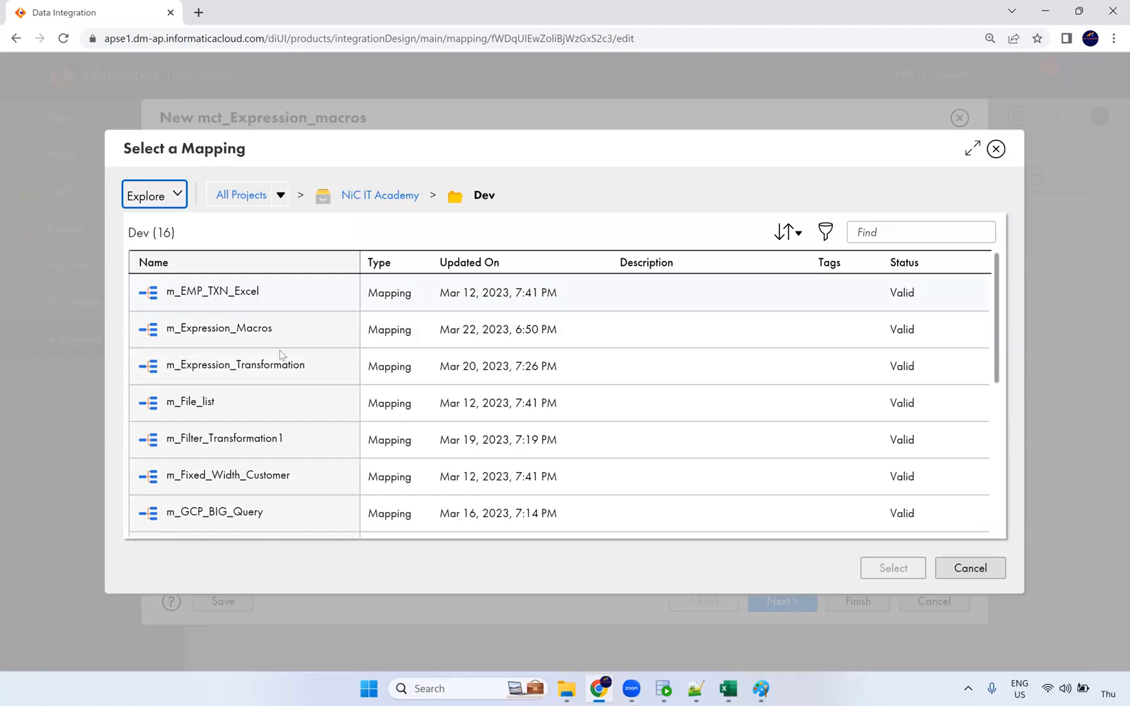
left_click(876, 568)
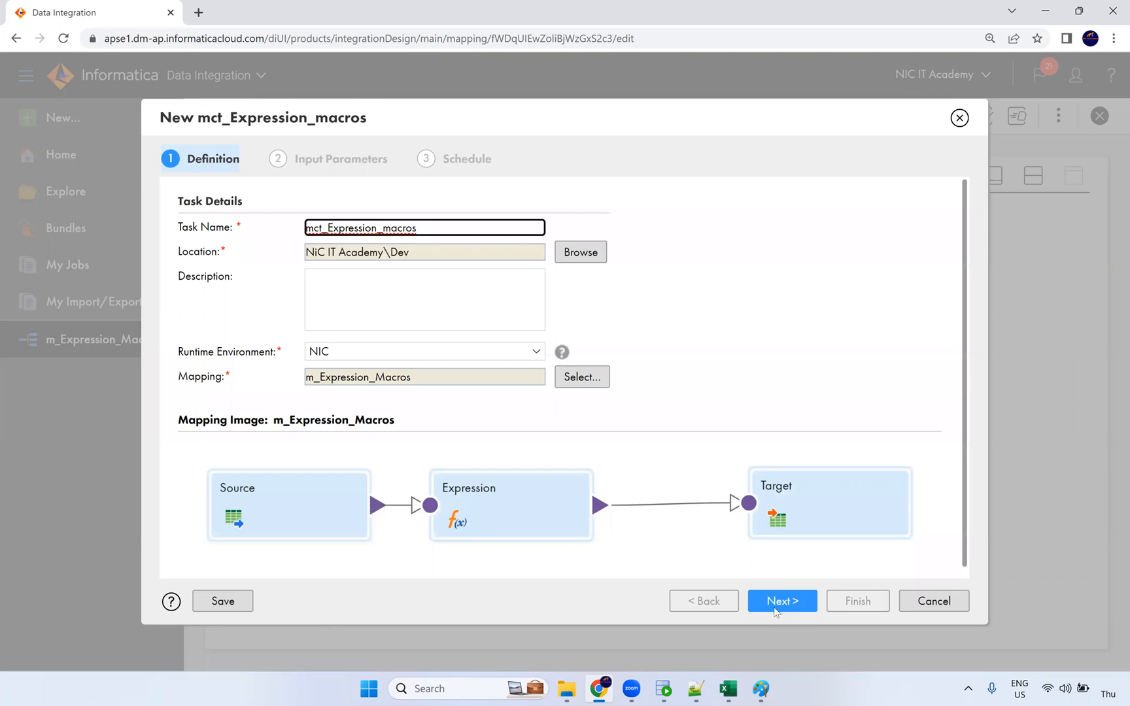
In Input Parameters, clear the concat expression and map EMPLOYEE_ID directly to target EMPLOYEE_ID.
left_click(782, 600)
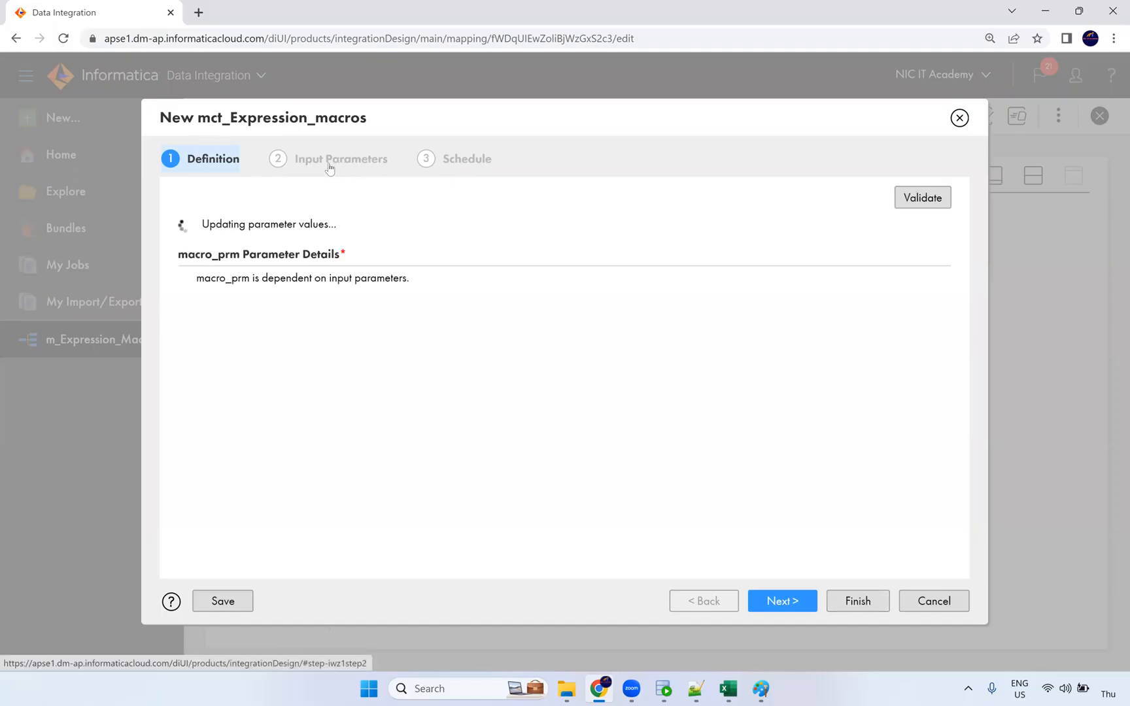
scroll(482, 458, "down", 2)
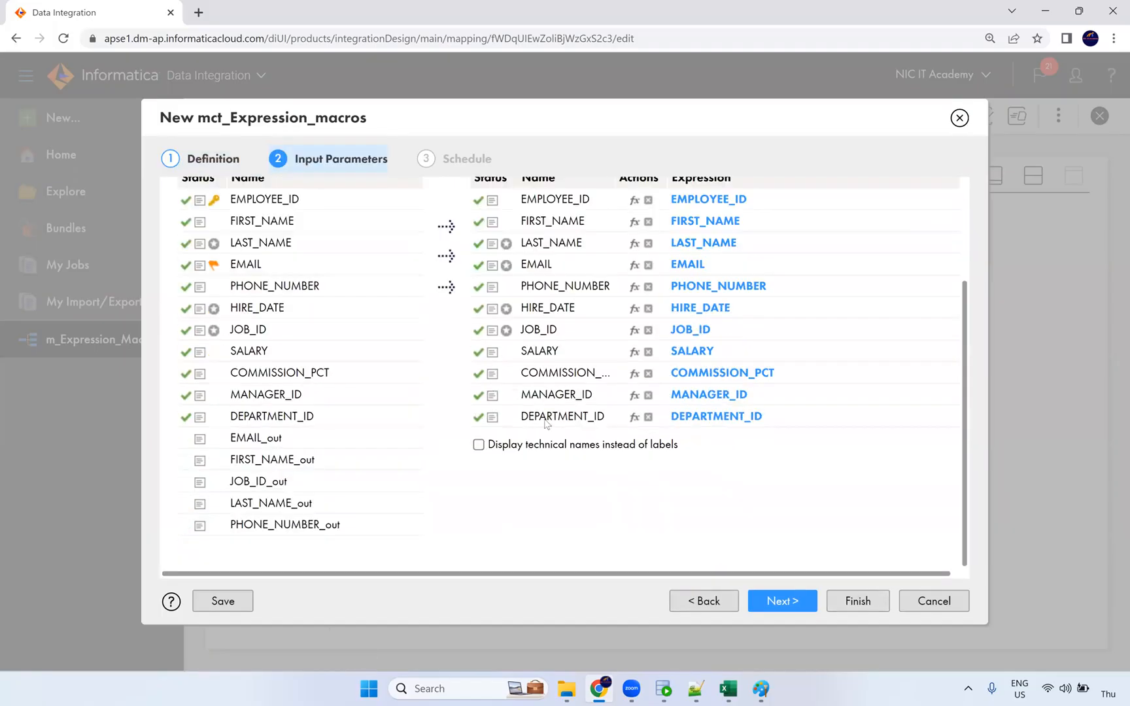
scroll(402, 385, "up", 1)
scroll(392, 392, "down", 1)
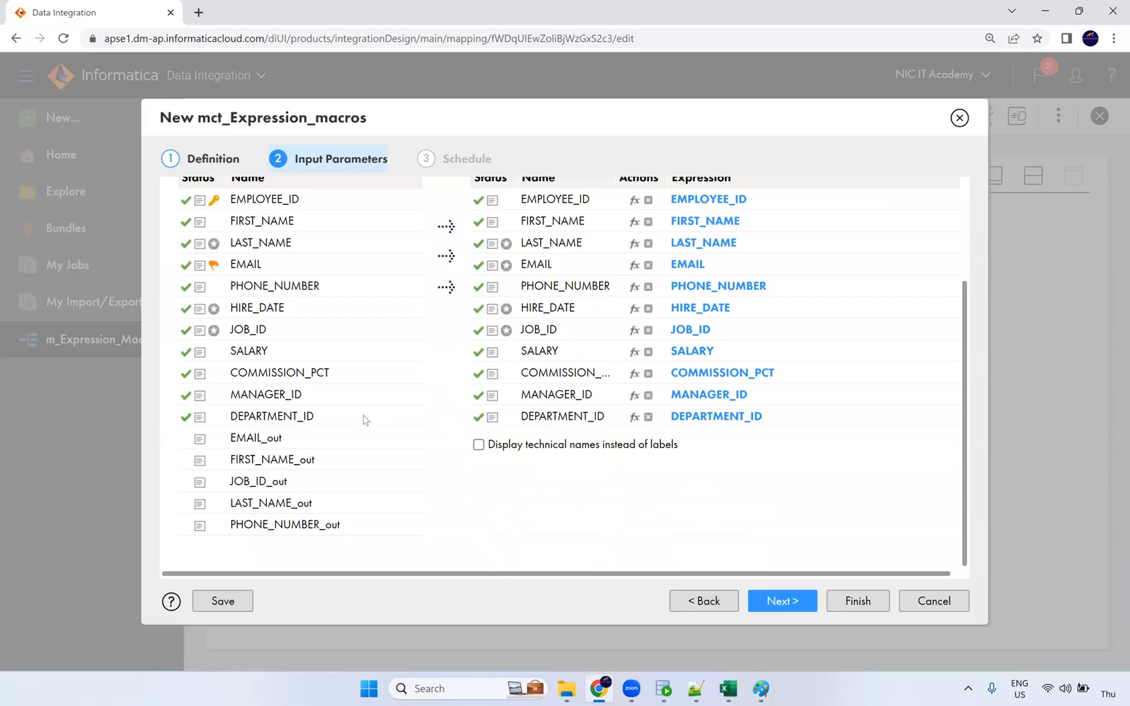
left_click(287, 449)
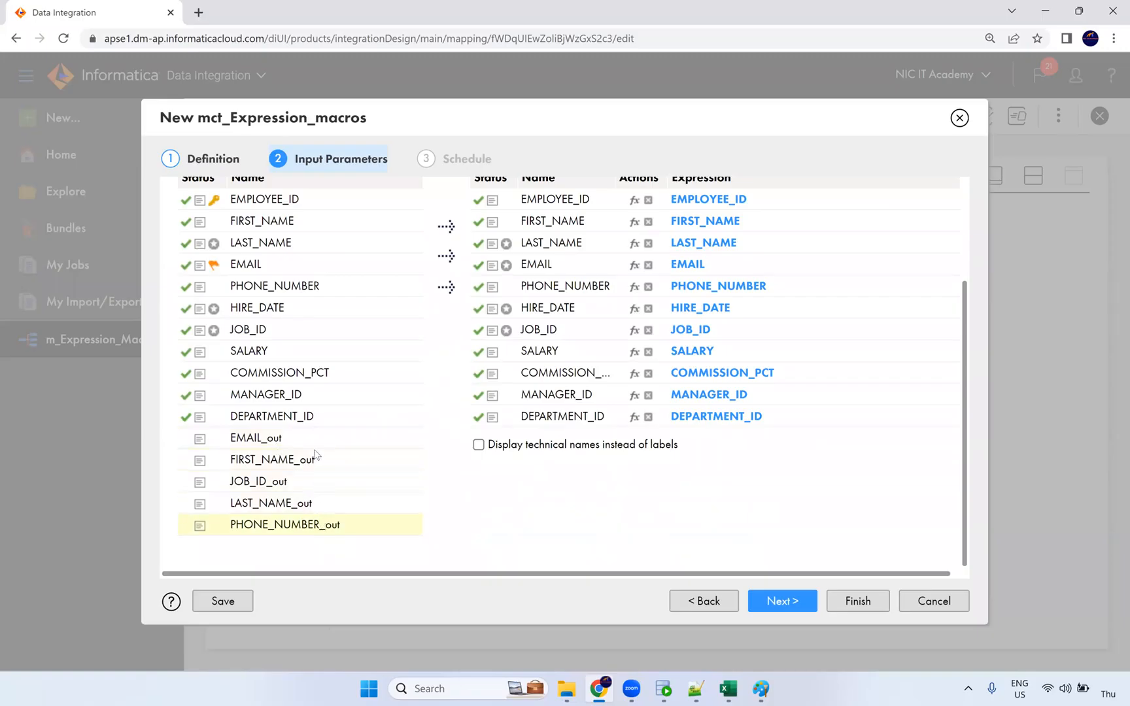
scroll(286, 395, "up", 1)
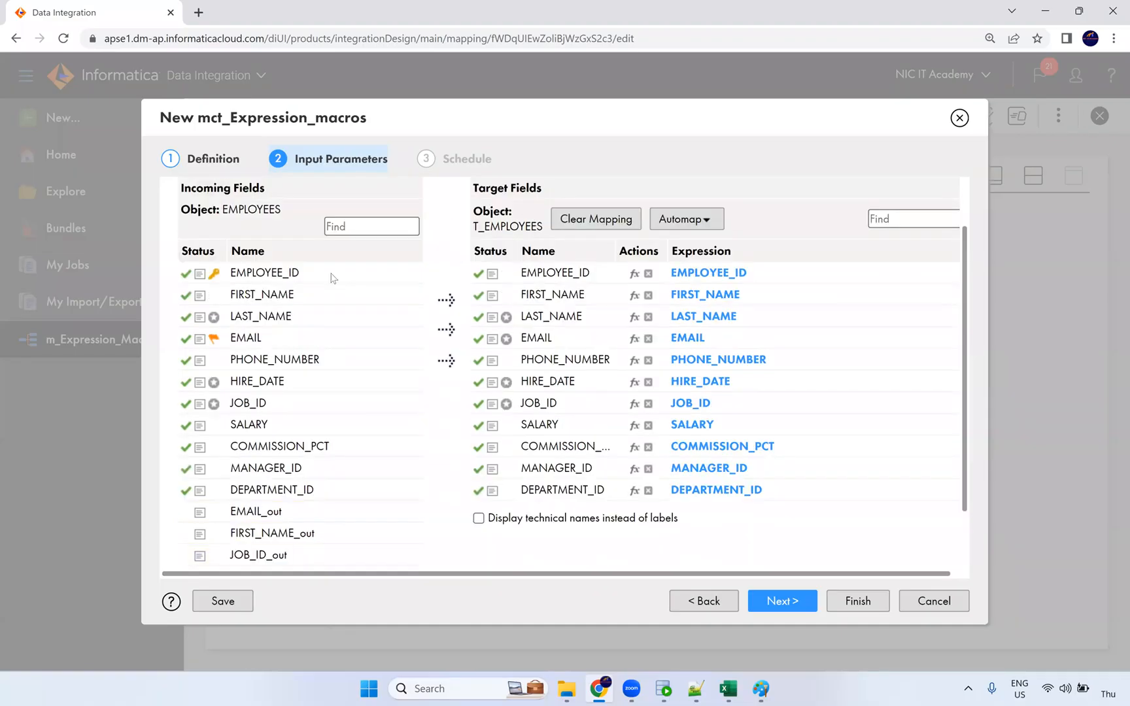
left_click_drag(283, 278, 758, 273)
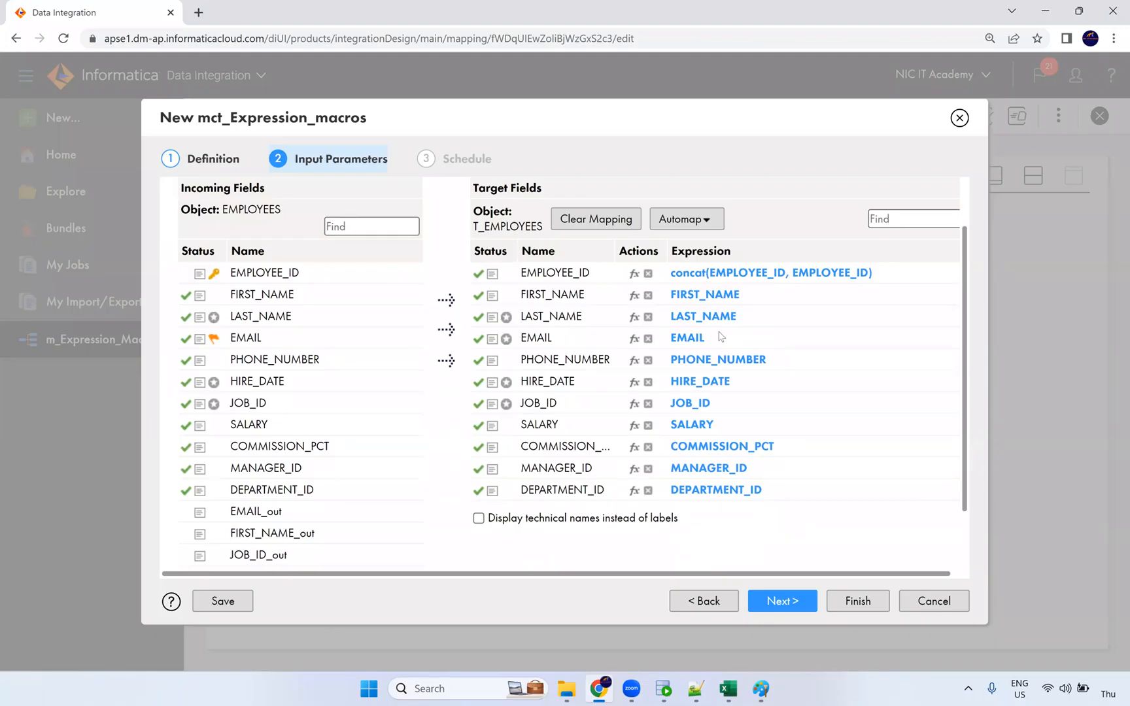
left_click(648, 274)
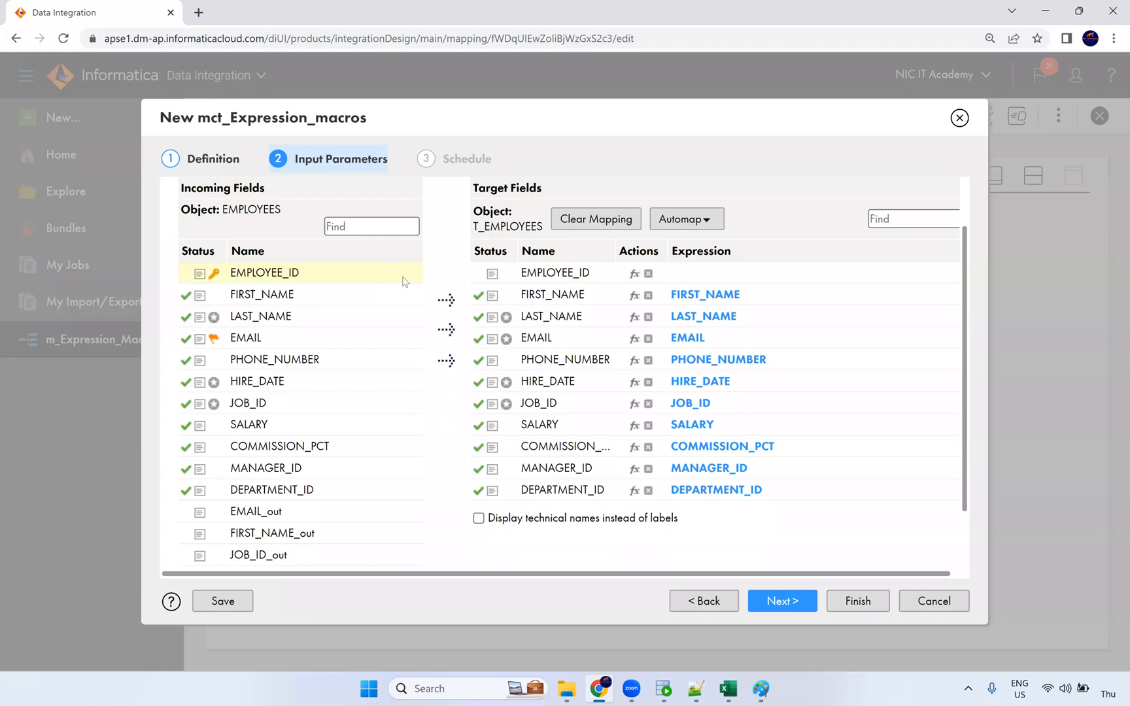
scroll(696, 373, "down", 3)
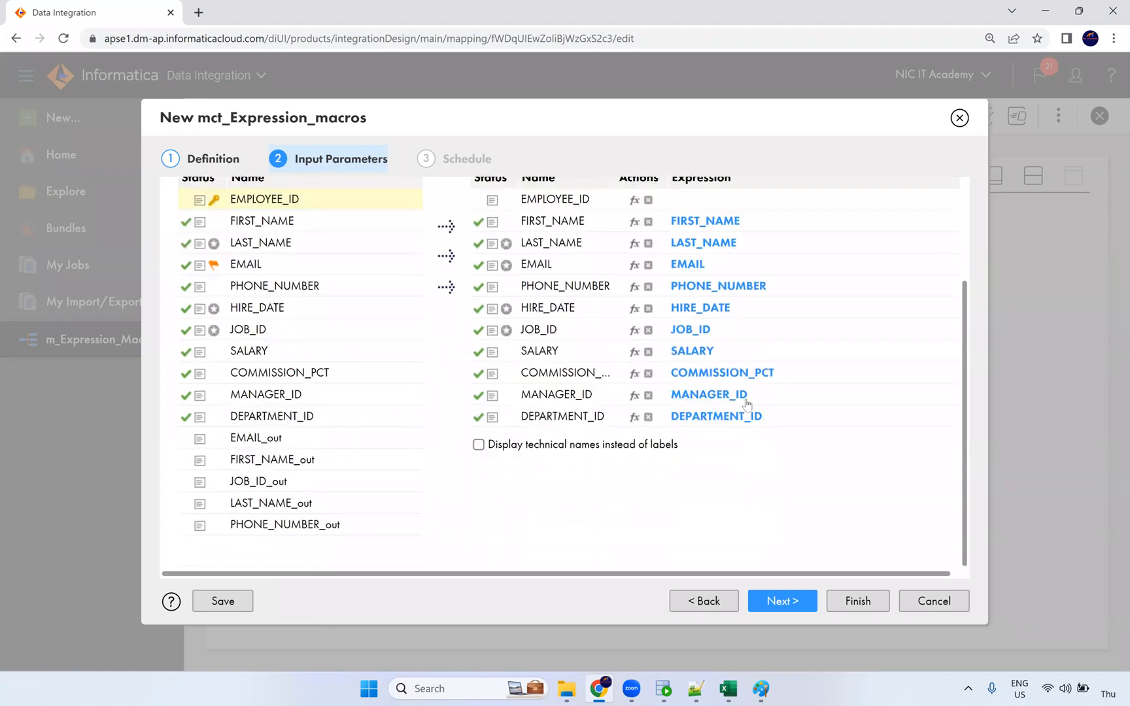
scroll(738, 298, "up", 3)
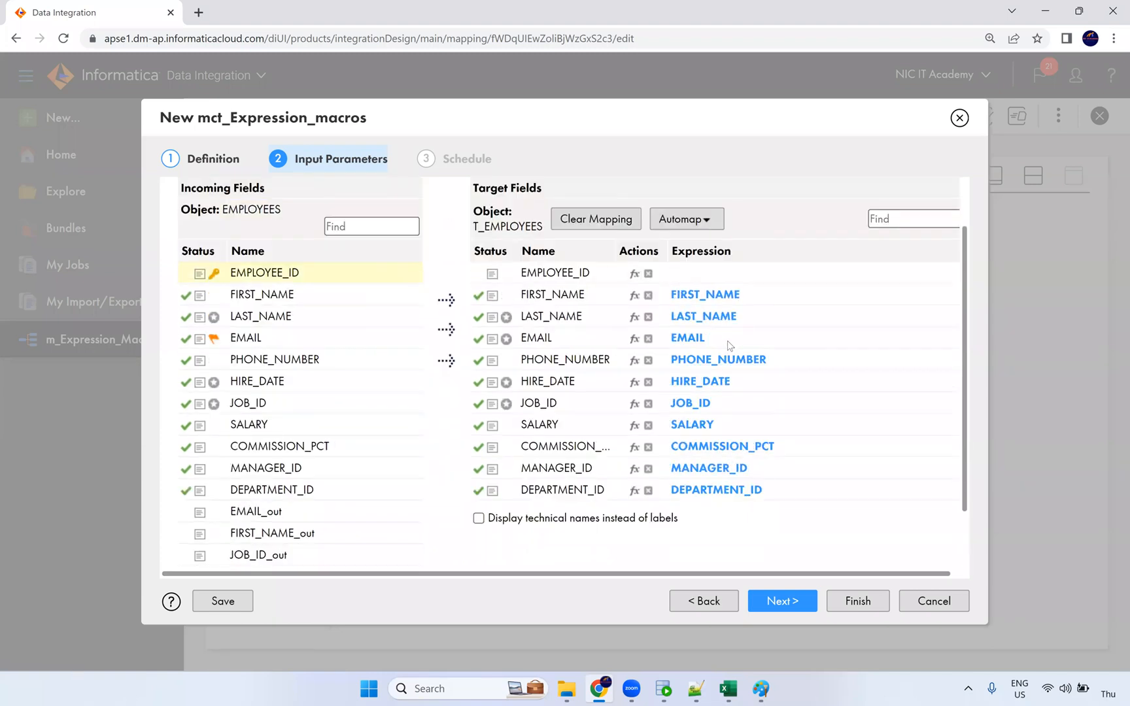
left_click_drag(325, 280, 707, 294)
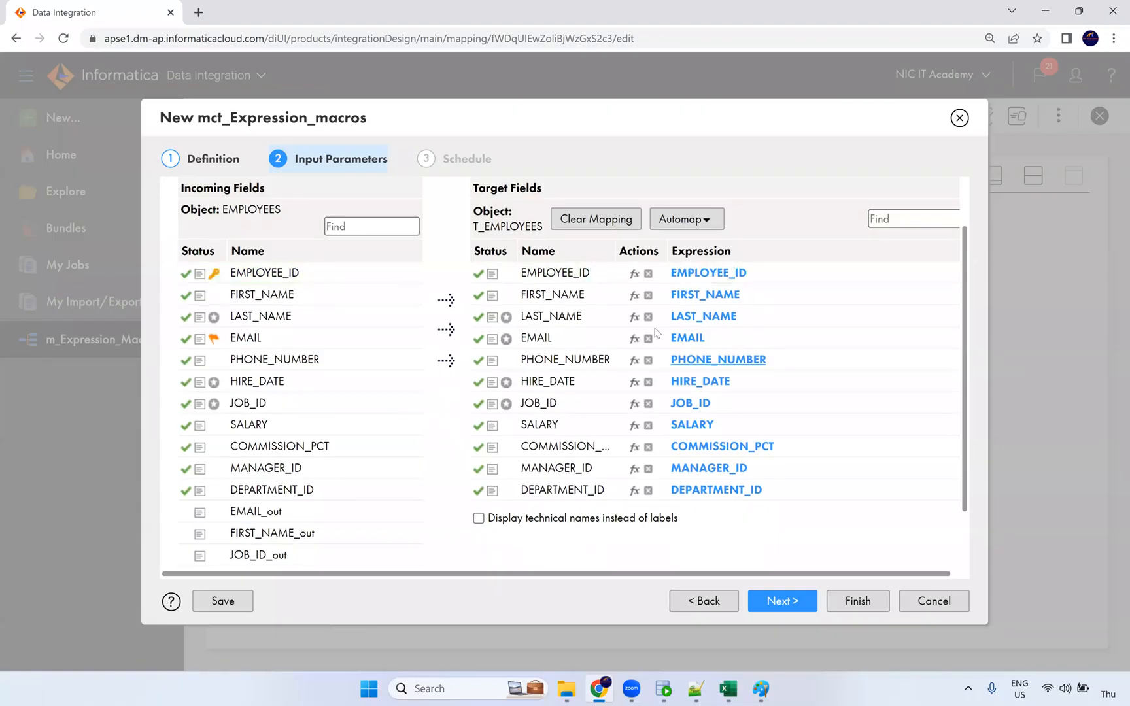
Clear the target expressions for FIRST_NAME, LAST_NAME, EMAIL, PHONE_NUMBER and JOB_ID.
left_click(649, 295)
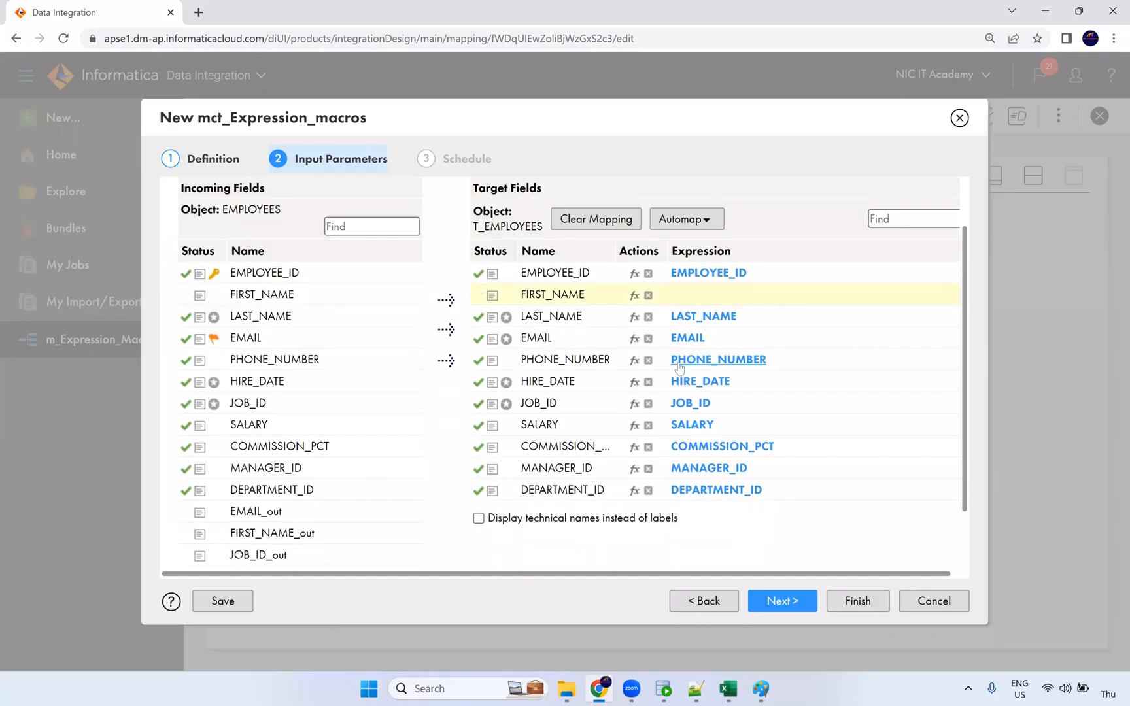
left_click(650, 318)
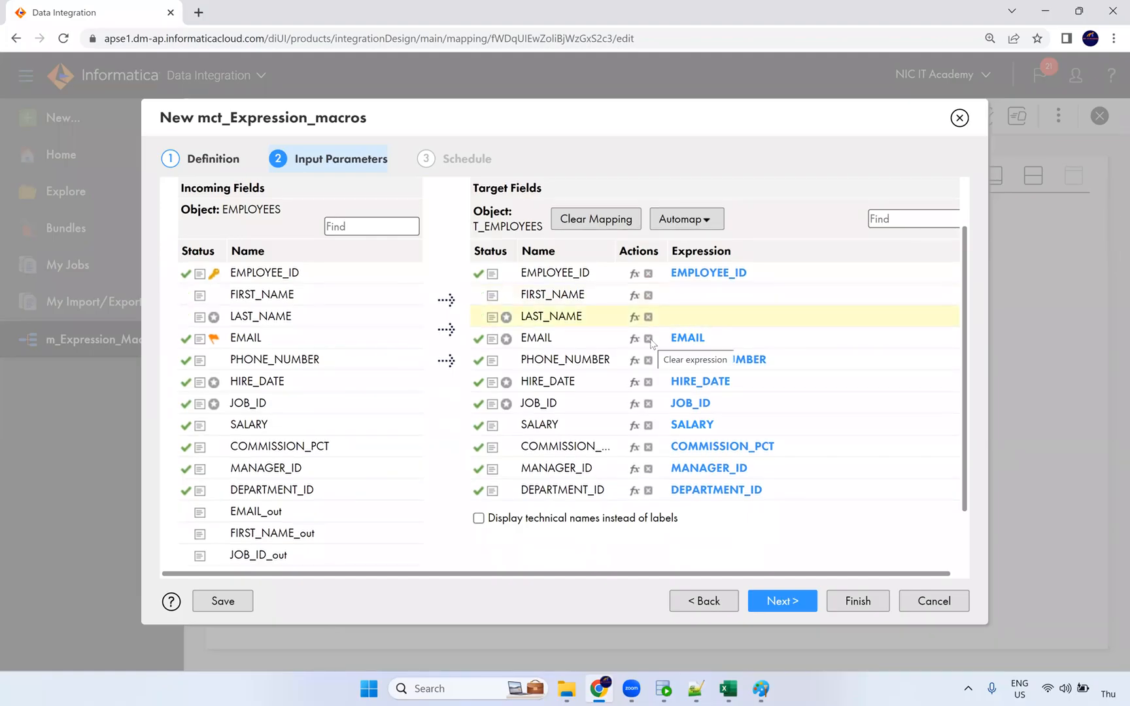
left_click(648, 339)
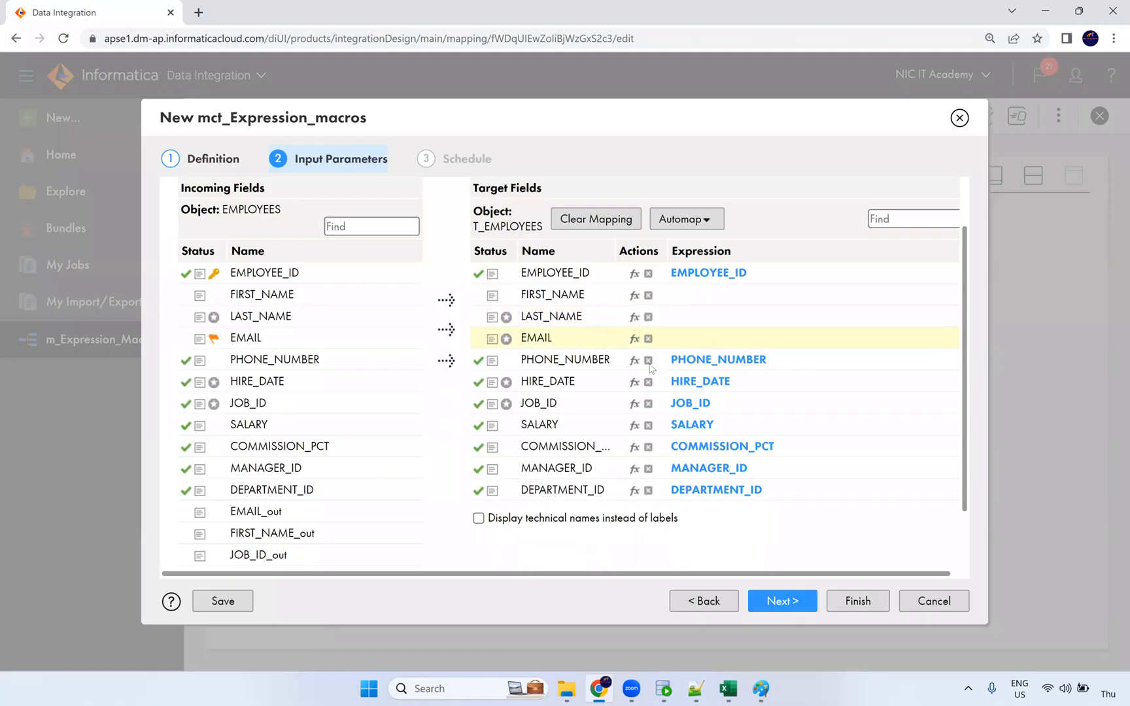
left_click(648, 361)
left_click(648, 404)
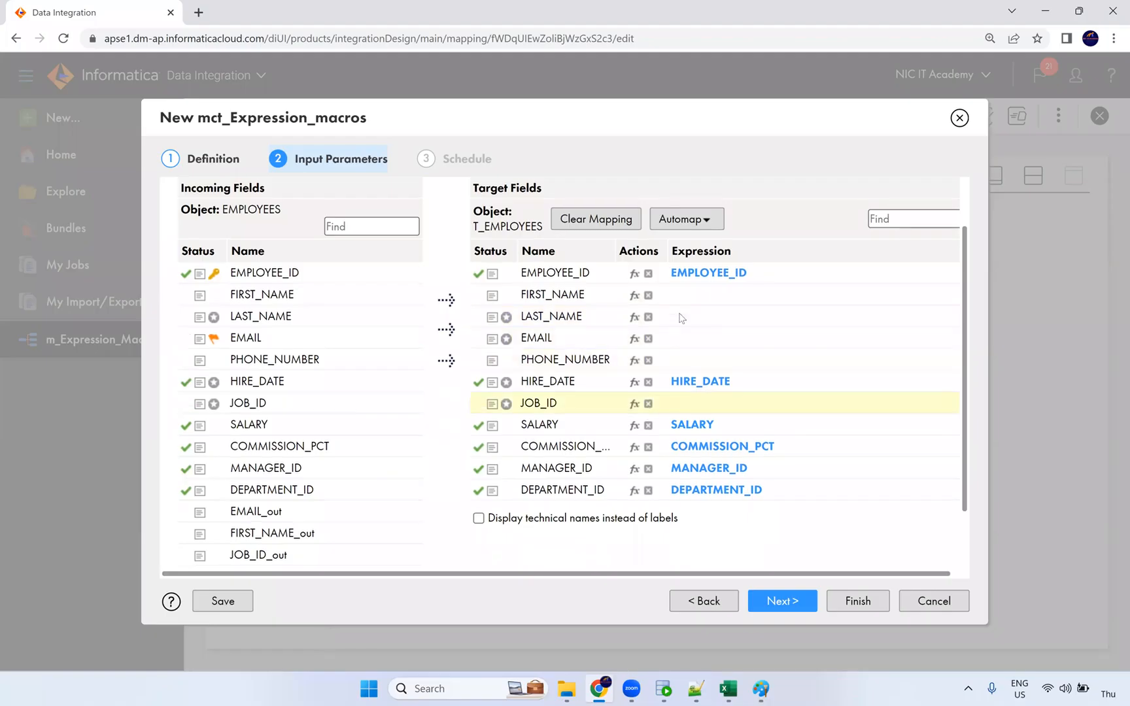
Map EMAIL_out, JOB_ID_out, FIRST_NAME_out, LAST_NAME_out and PHONE_NUMBER_out onto their matching target fields.
scroll(678, 476, "down", 1)
scroll(282, 468, "down", 2)
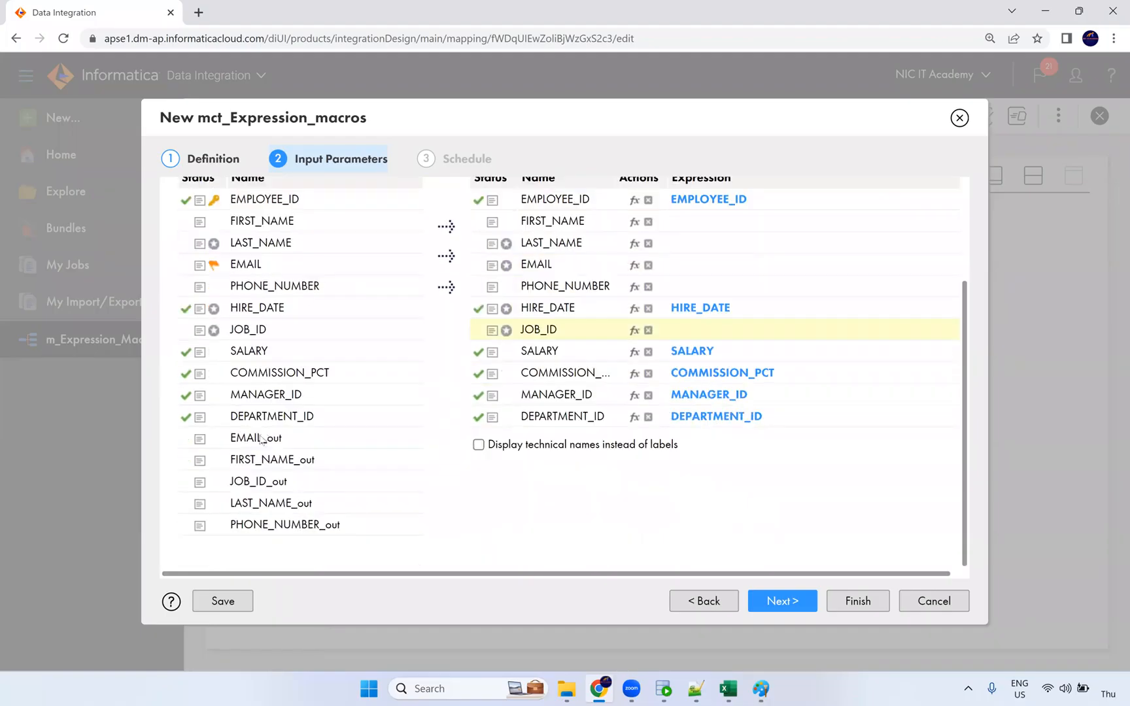
scroll(260, 516, "up", 2)
left_click_drag(260, 517, 689, 348)
scroll(327, 479, "down", 2)
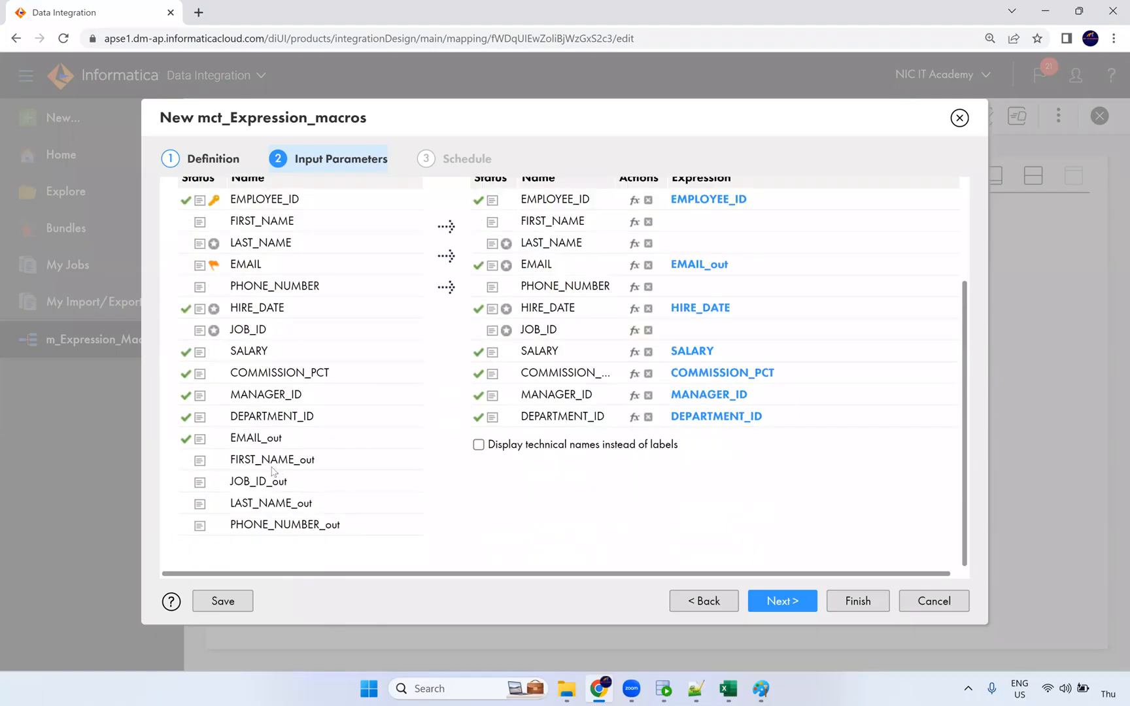
left_click_drag(261, 489, 680, 334)
scroll(696, 304, "up", 2)
scroll(714, 419, "down", 1)
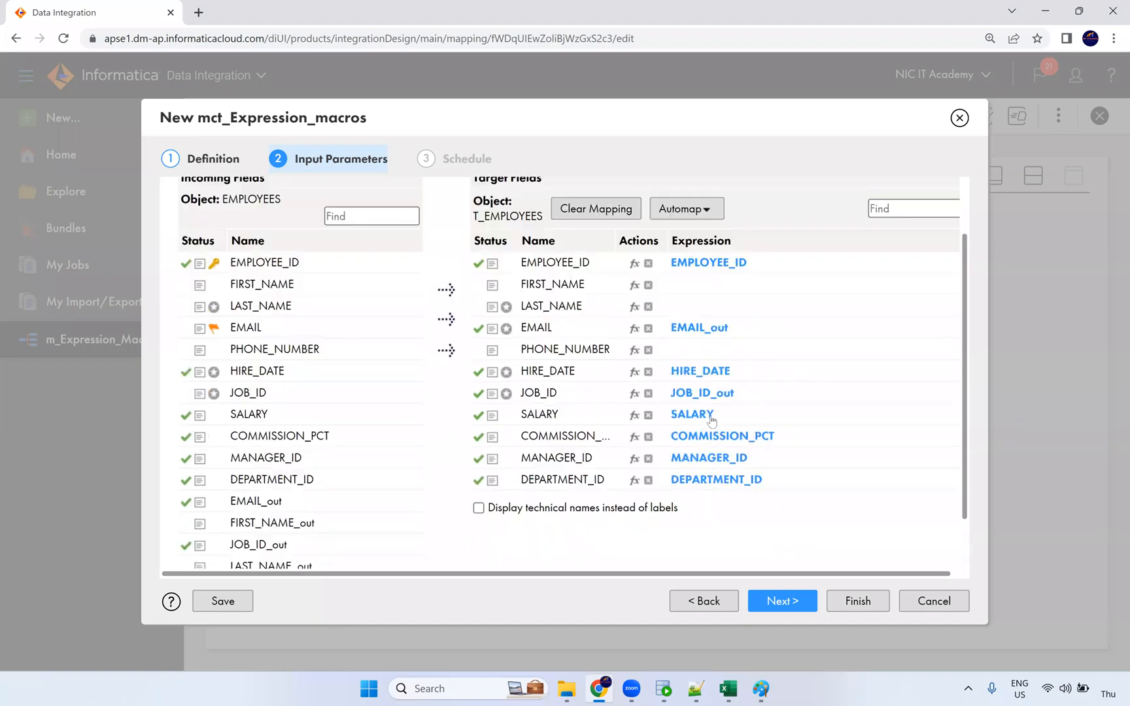
scroll(542, 395, "down", 1)
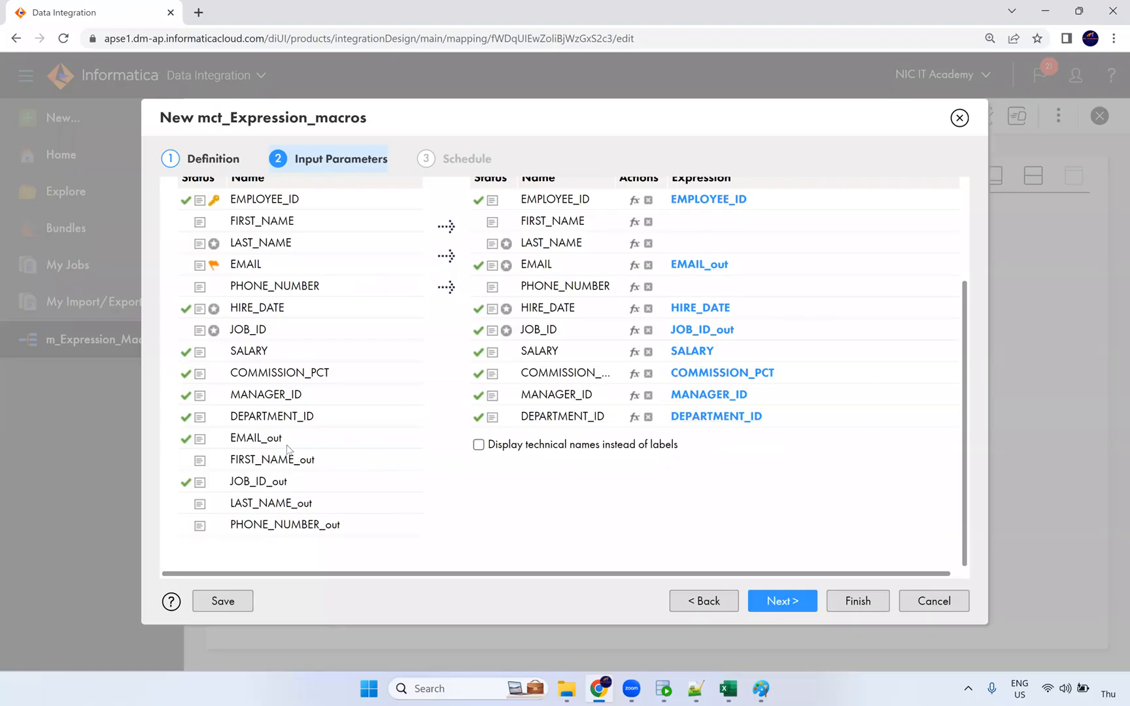
left_click_drag(277, 462, 736, 228)
left_click_drag(303, 508, 673, 250)
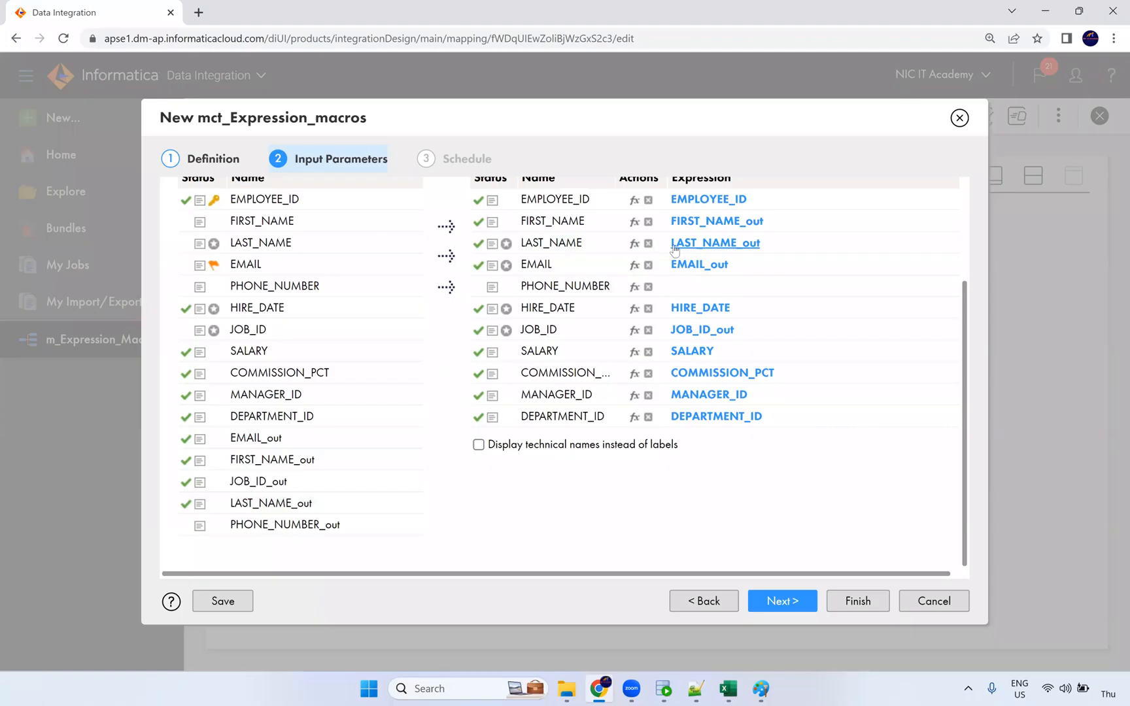
left_click_drag(307, 525, 674, 285)
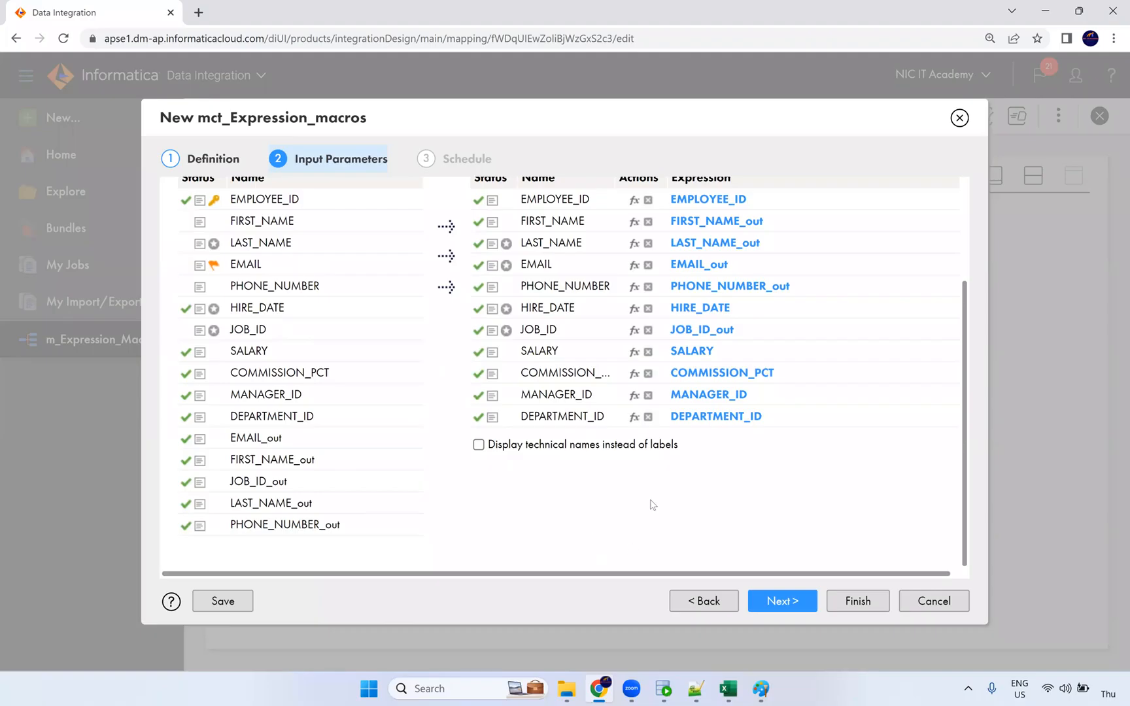
Pass the schedule step and finish to save mct_Expression_macros, then bring up Oracle SQL Developer.
left_click(785, 601)
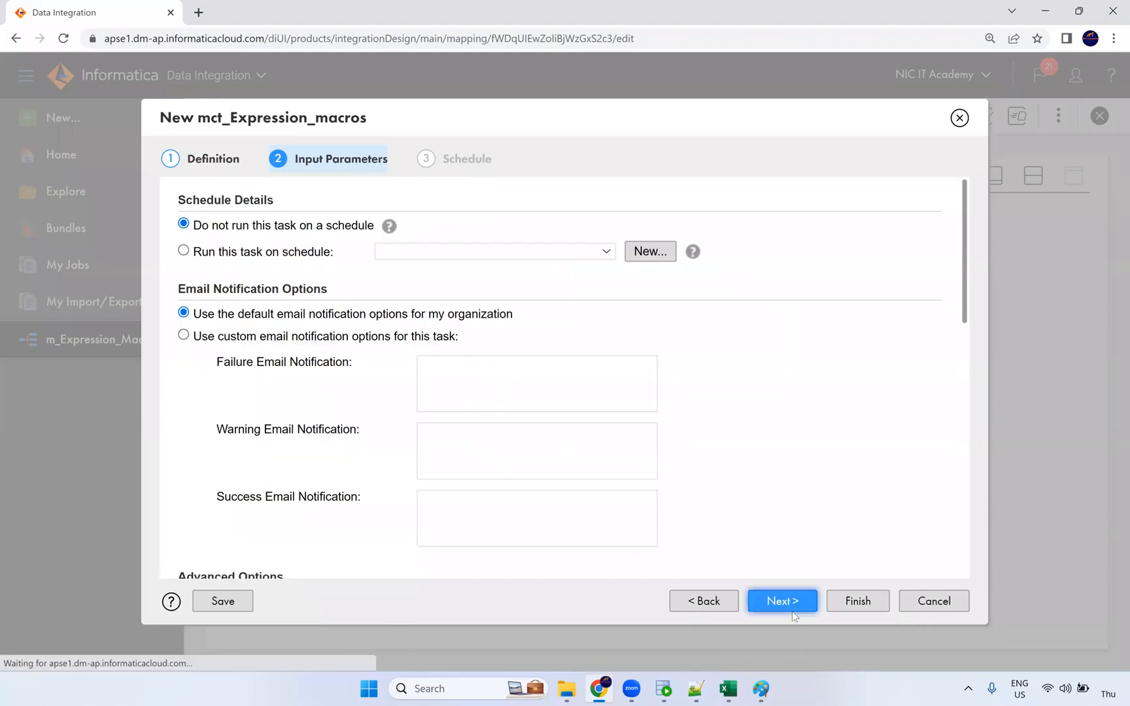
scroll(474, 383, "down", 15)
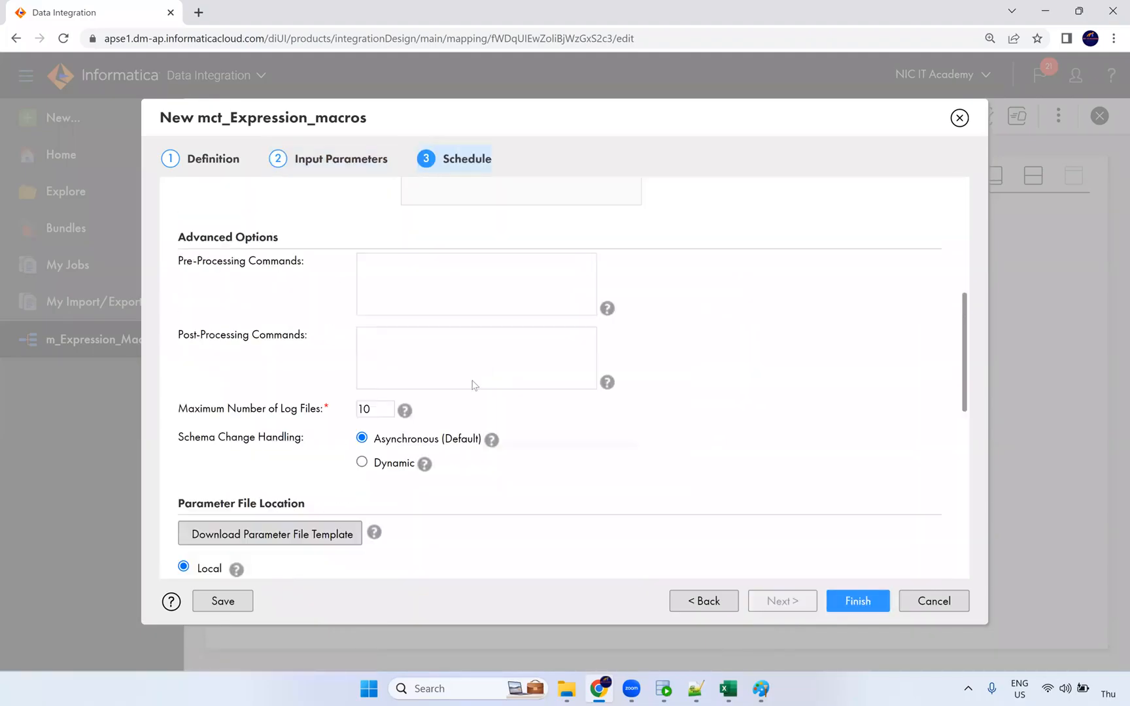
left_click(845, 602)
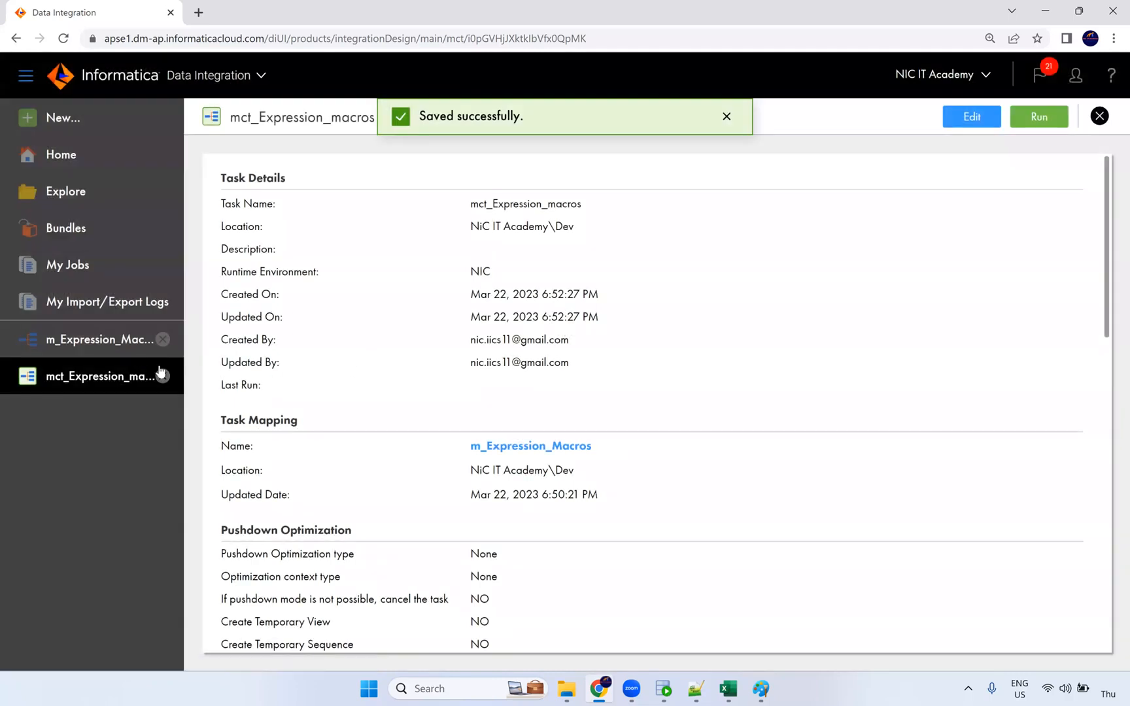
left_click(664, 690)
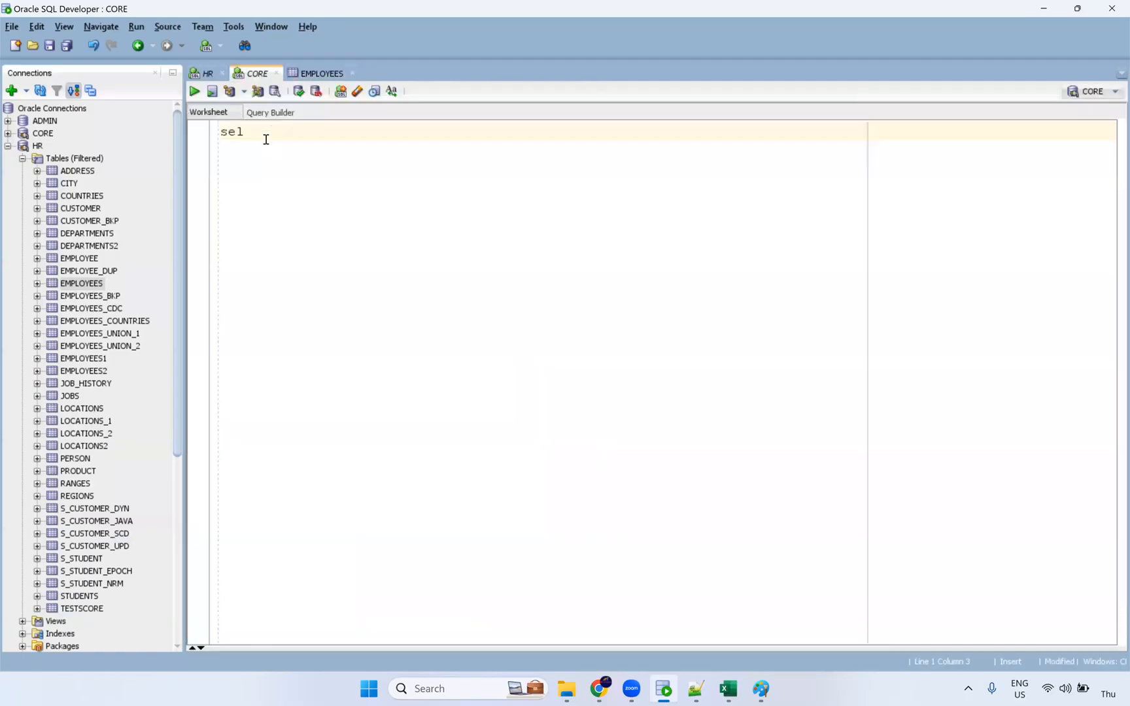
Run select * from t_employees in SQL Developer, then return to the Informatica task page.
type("ect * From t_employee")
key("ctrl+Return")
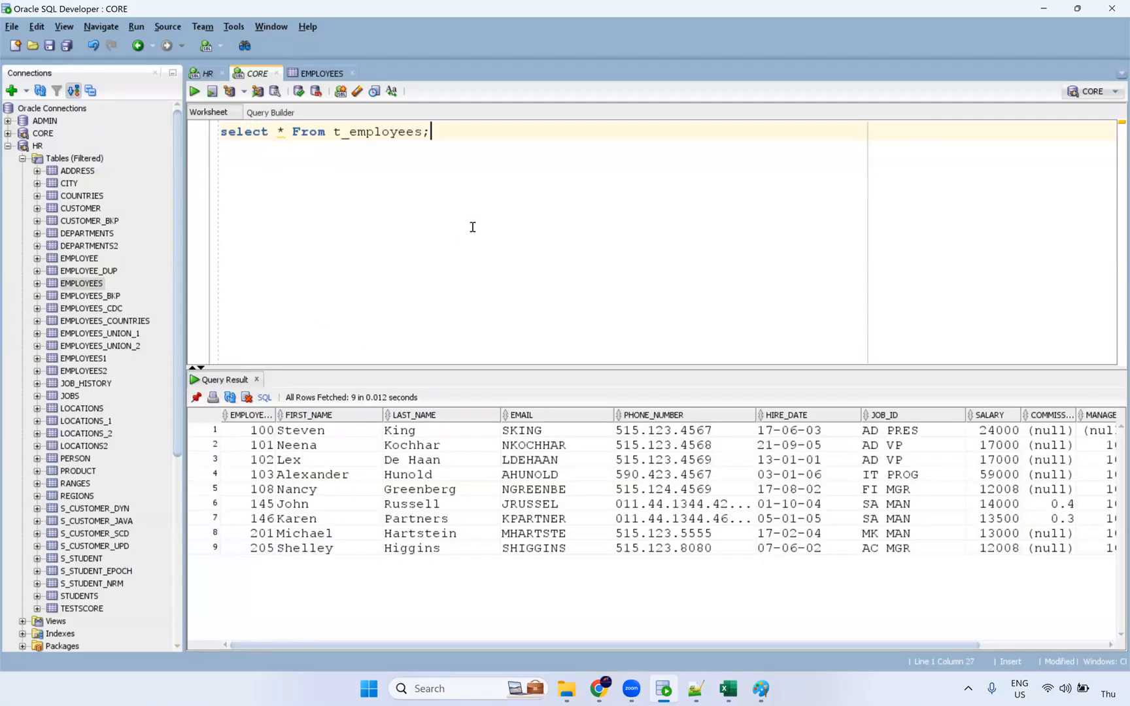
key("alt+Tab")
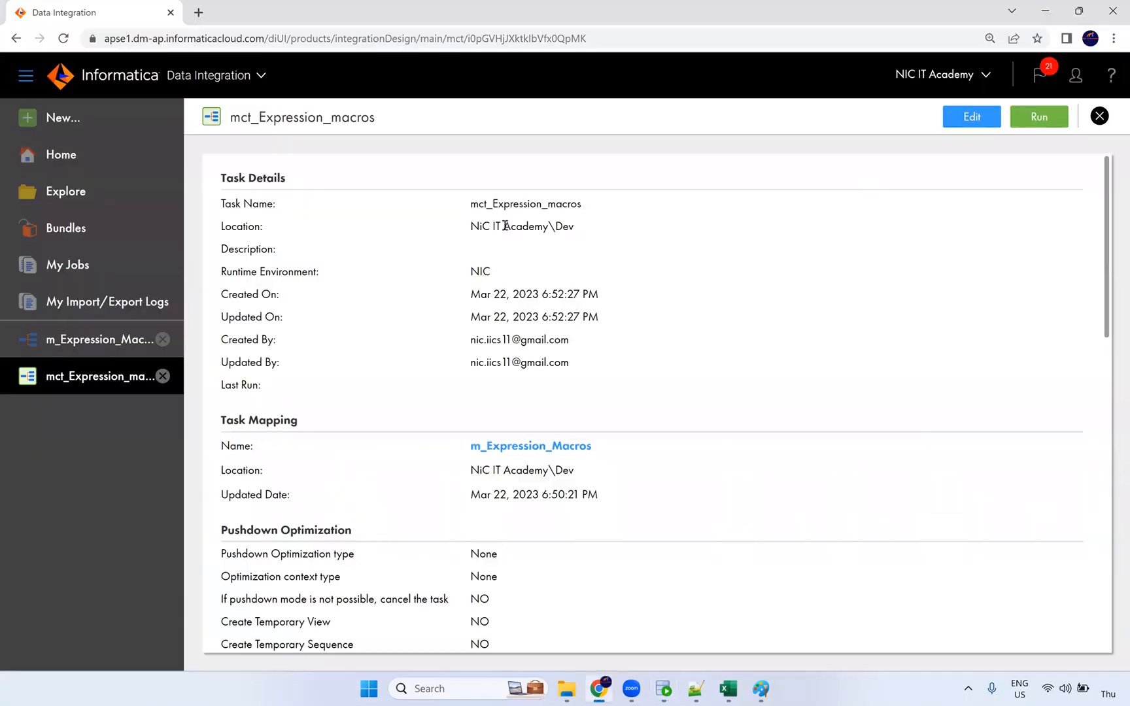
Run mct_Expression_macros and refresh My Jobs until its instance shows Running.
left_click(1039, 118)
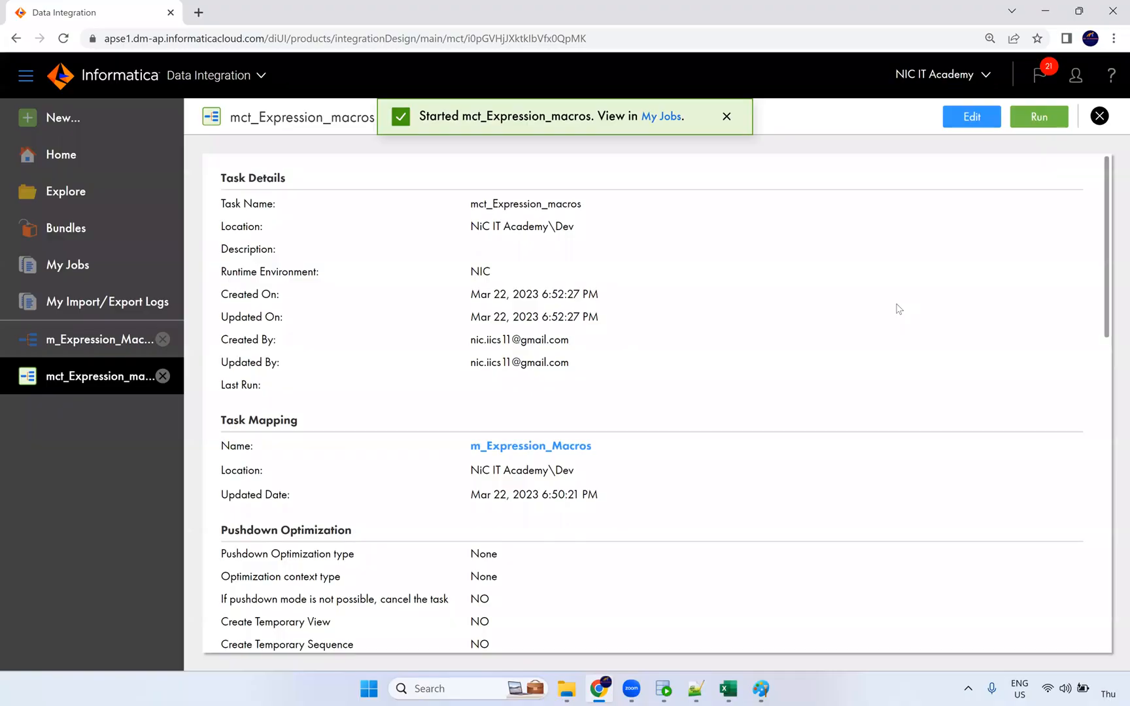
left_click(662, 116)
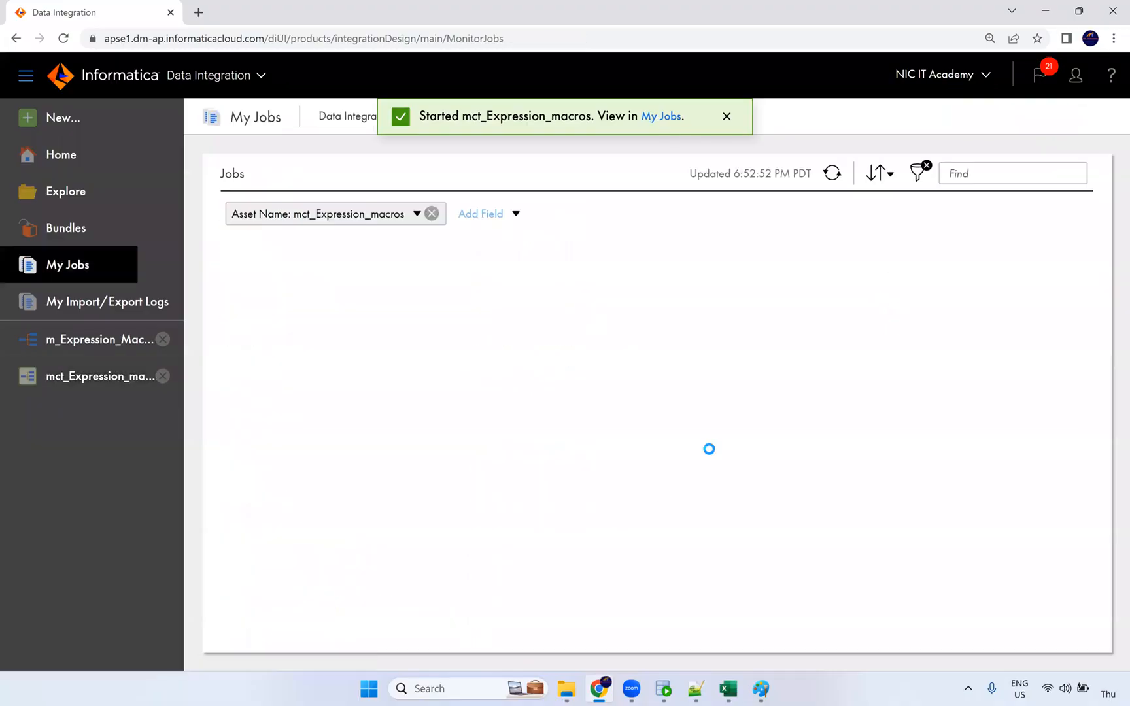
left_click(836, 178)
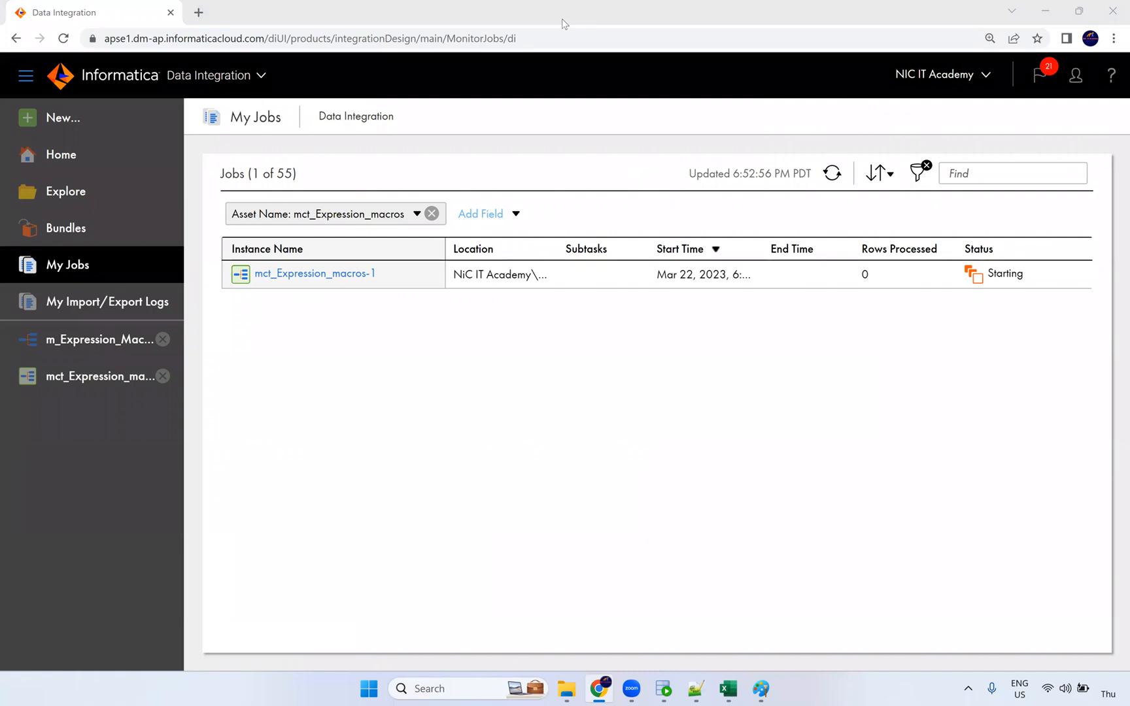
left_click(838, 175)
left_click(836, 179)
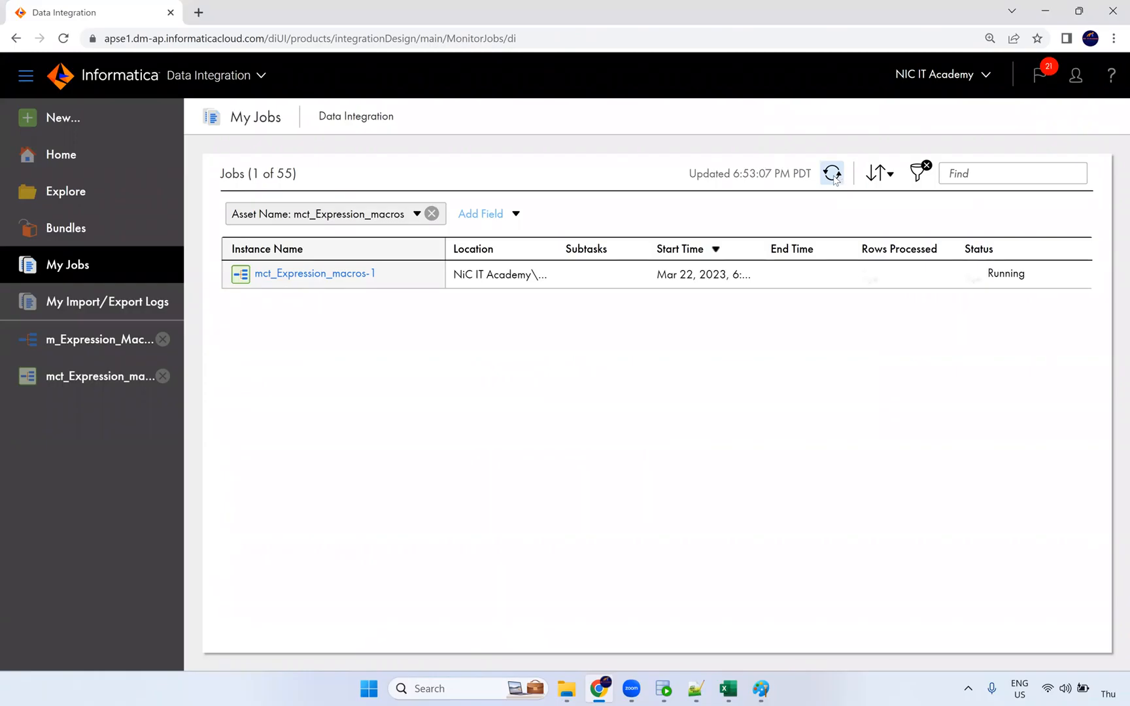
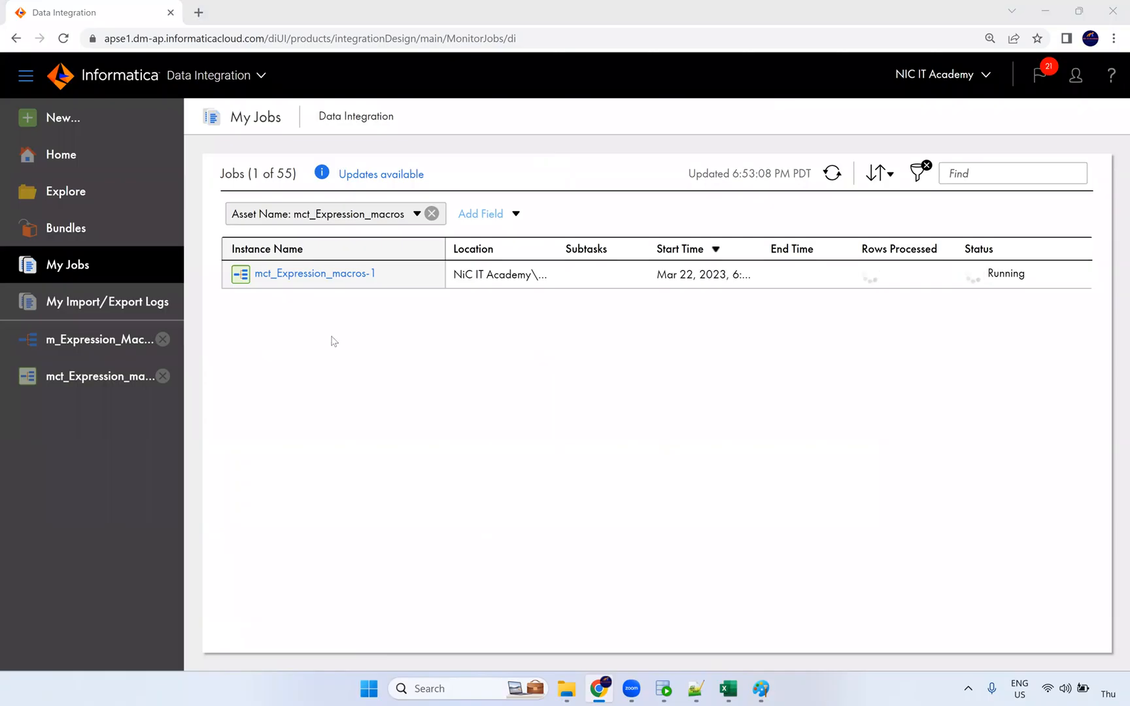
Open the mct_Expression_macros task details while job mct_Expression_macros-1 runs.
left_click(104, 378)
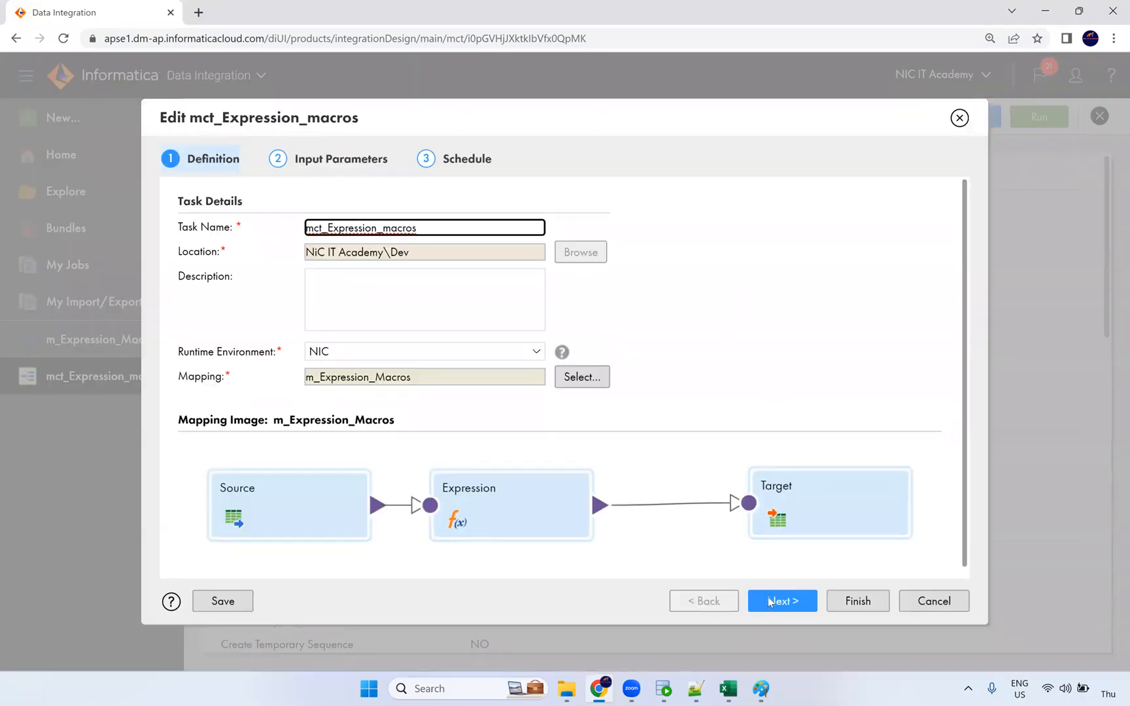
left_click(770, 602)
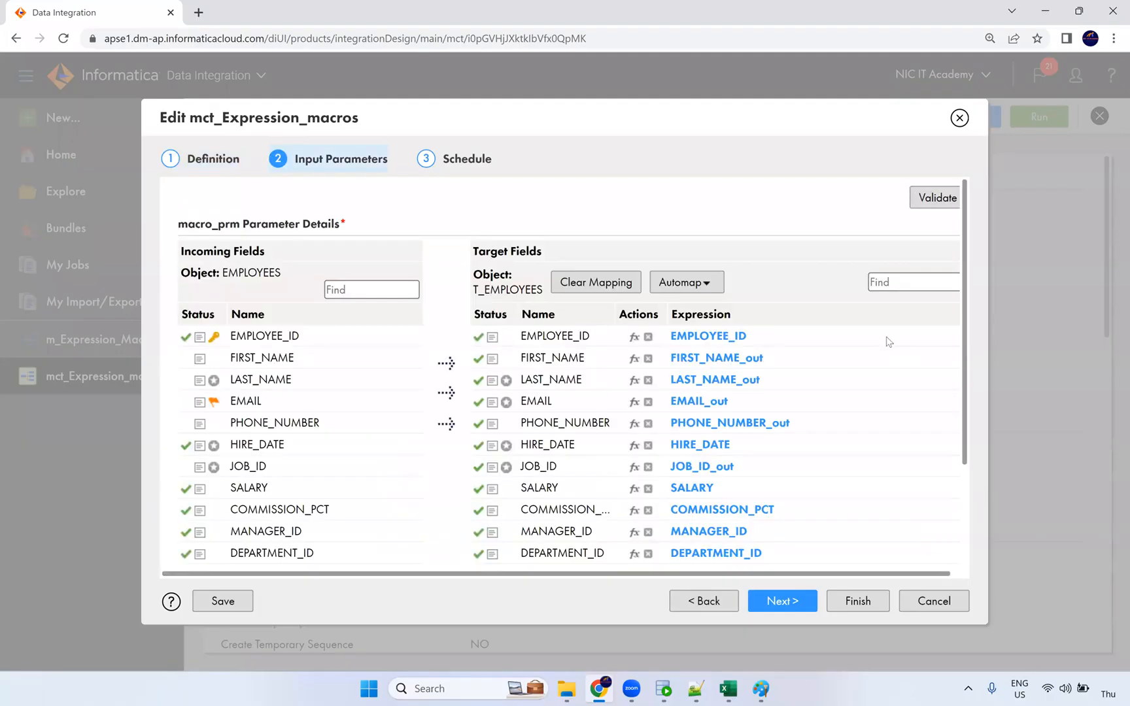
scroll(888, 341, "down", 1)
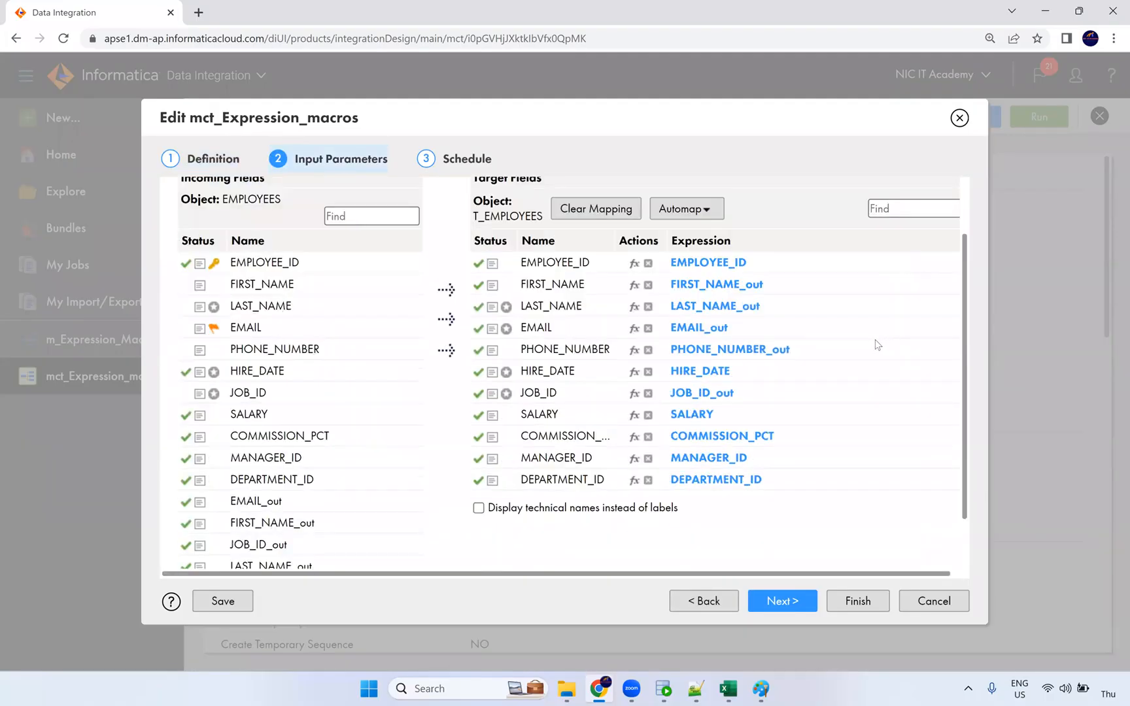
scroll(877, 344, "down", 1)
scroll(876, 346, "up", 1)
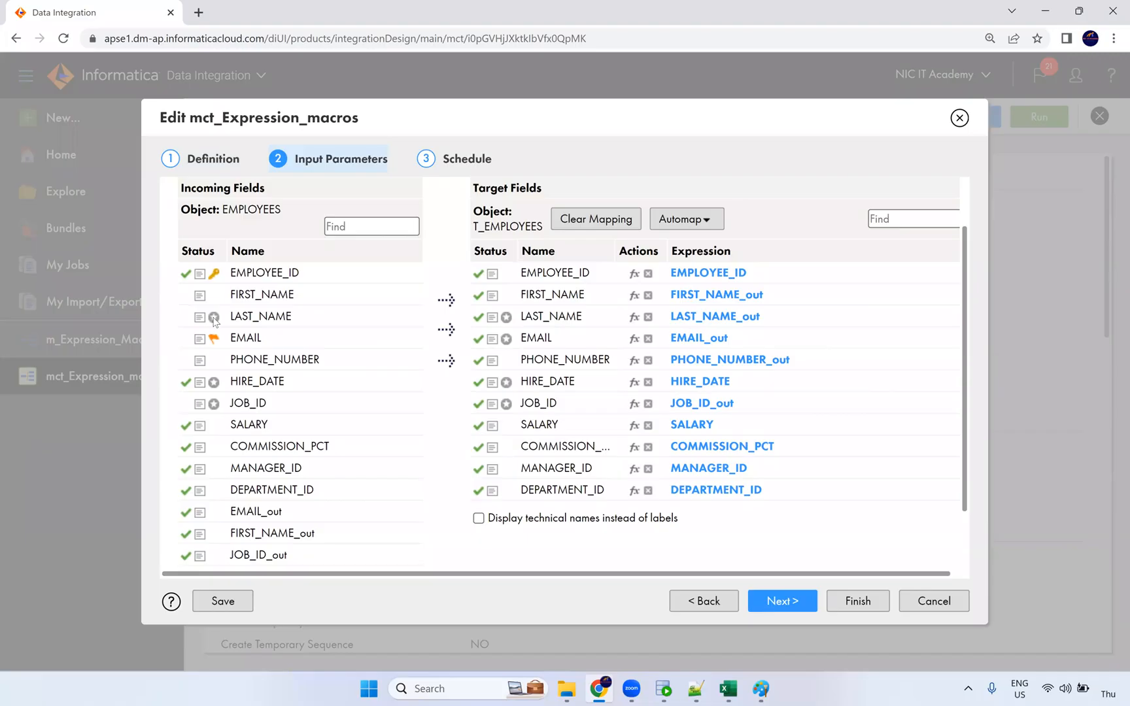
mouse_move(214, 321)
left_click(960, 119)
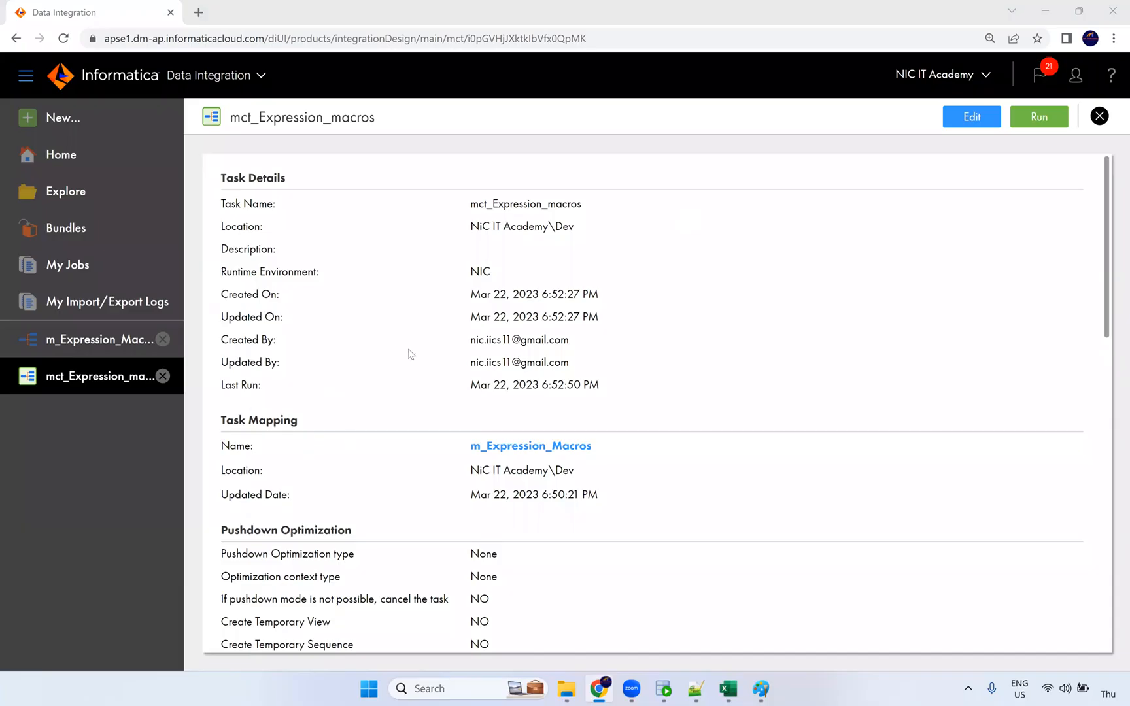
left_click(99, 341)
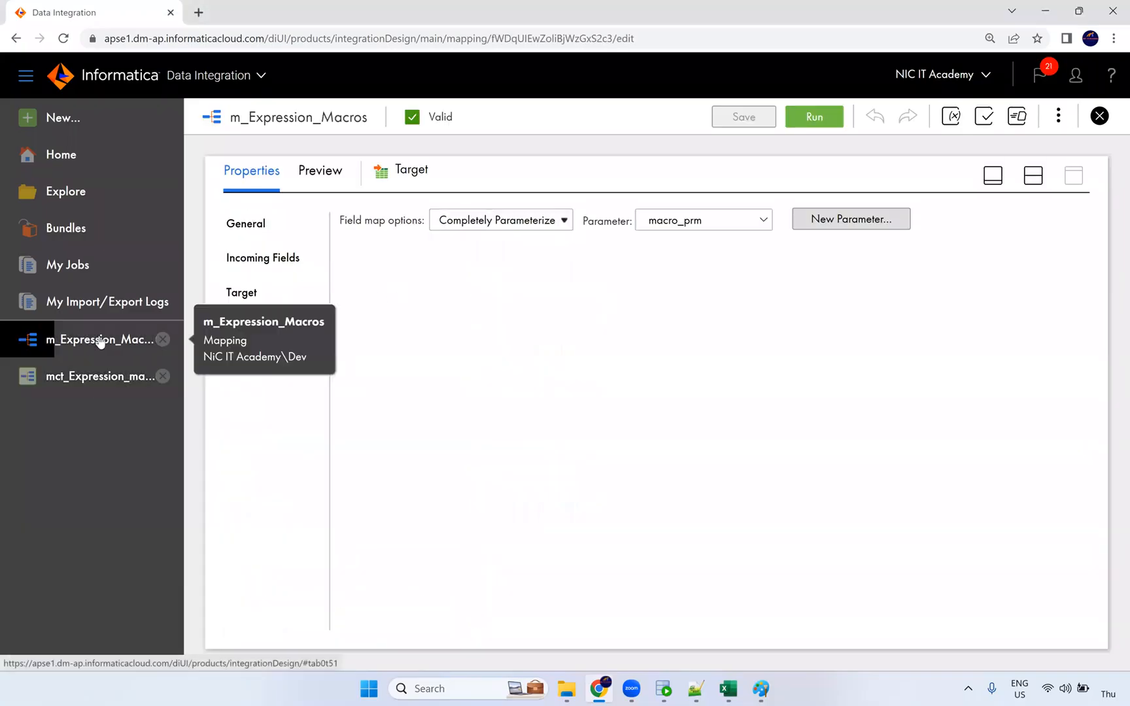
left_click(106, 382)
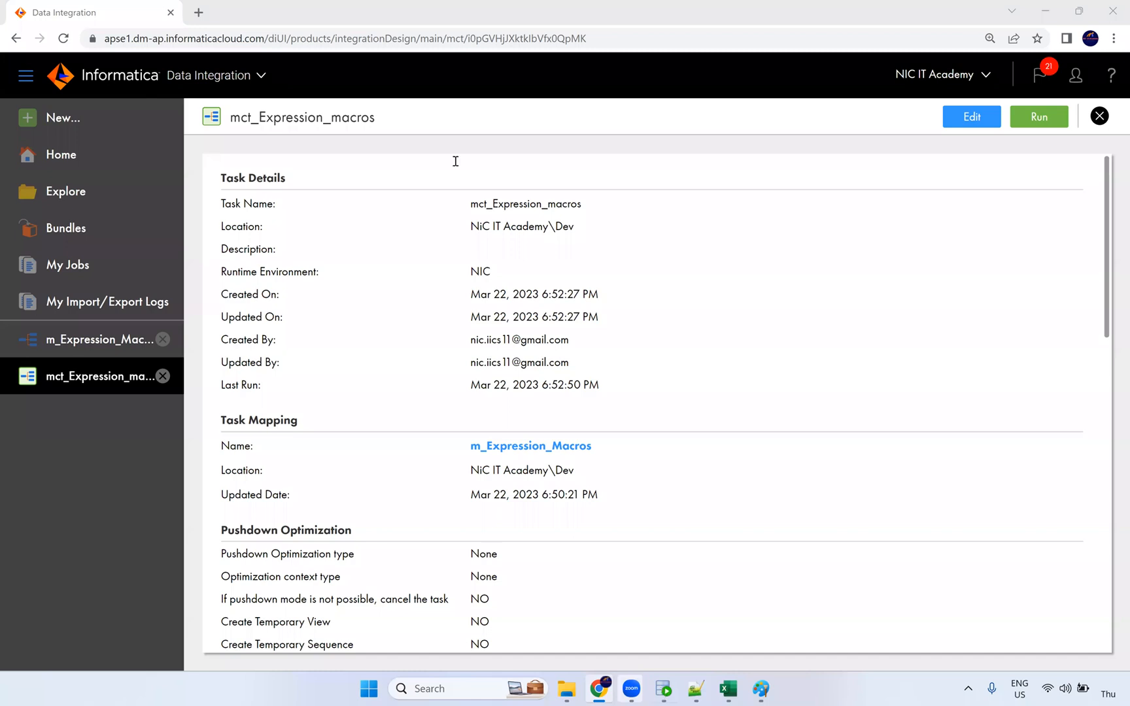
Re-run select * from t_employees and inspect row 1's first name NiCITAcademy, last name and email.
key("alt+Tab")
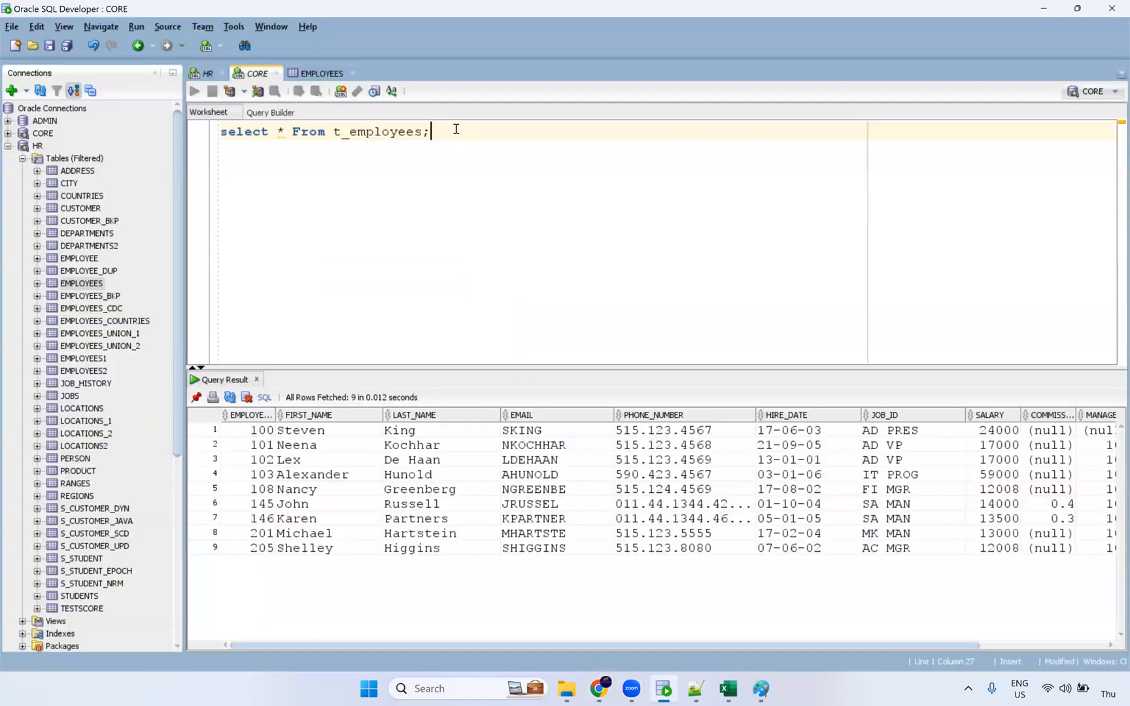
key("ctrl+Return")
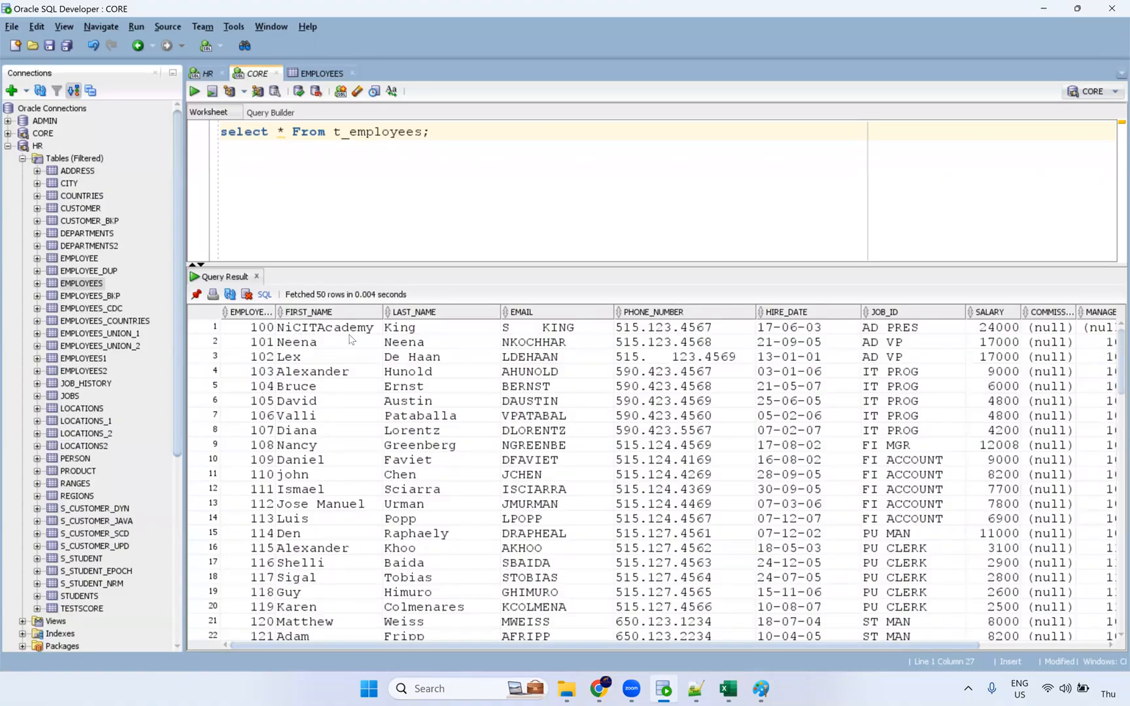
double_click(350, 333)
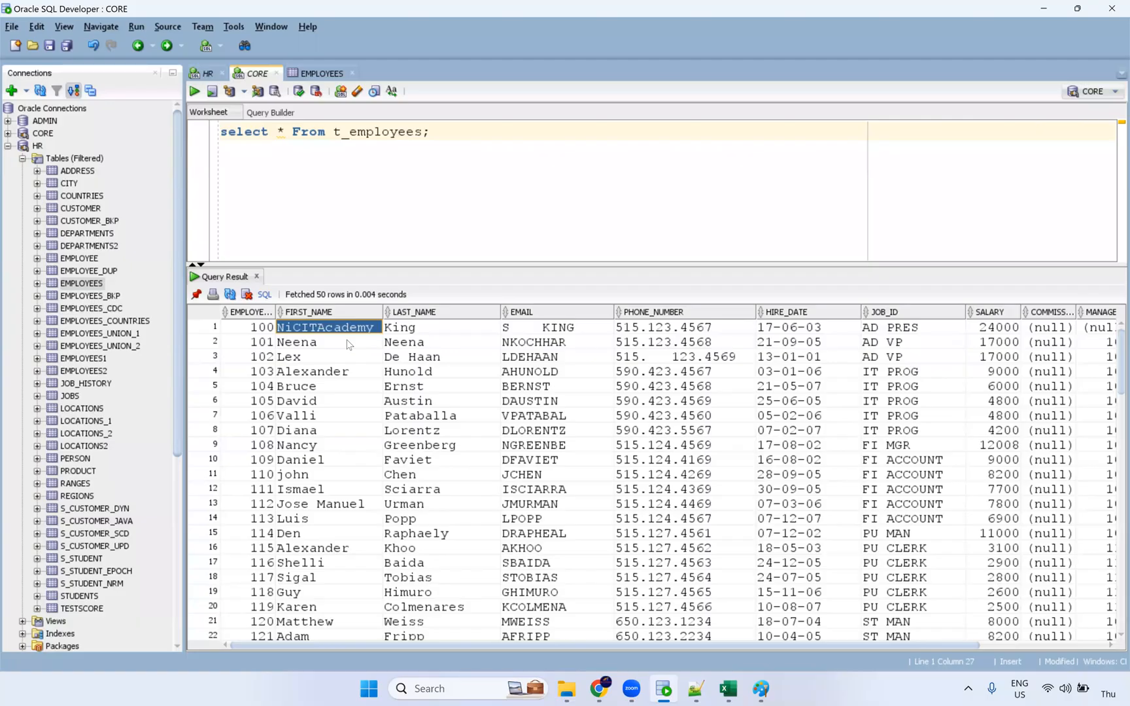
left_click(397, 332)
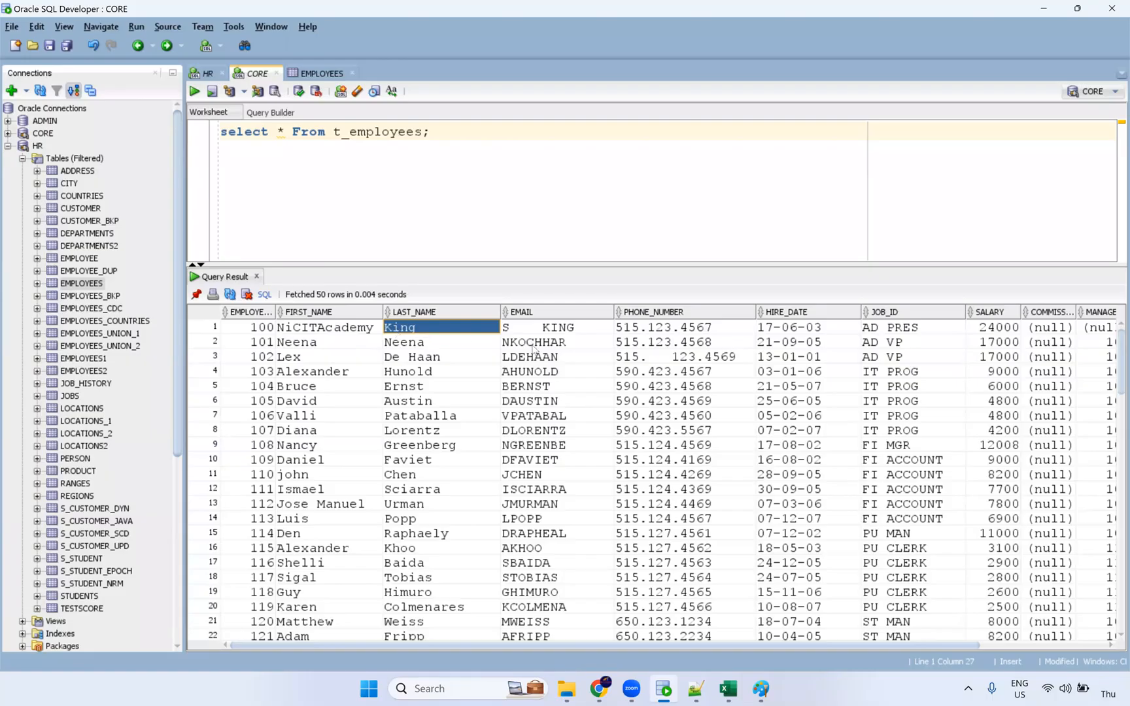
left_click(548, 332)
left_click(433, 335)
Inspect the last-name, first-name, phone and email columns, including row 1's email with embedded spaces.
left_click(440, 432, "shift")
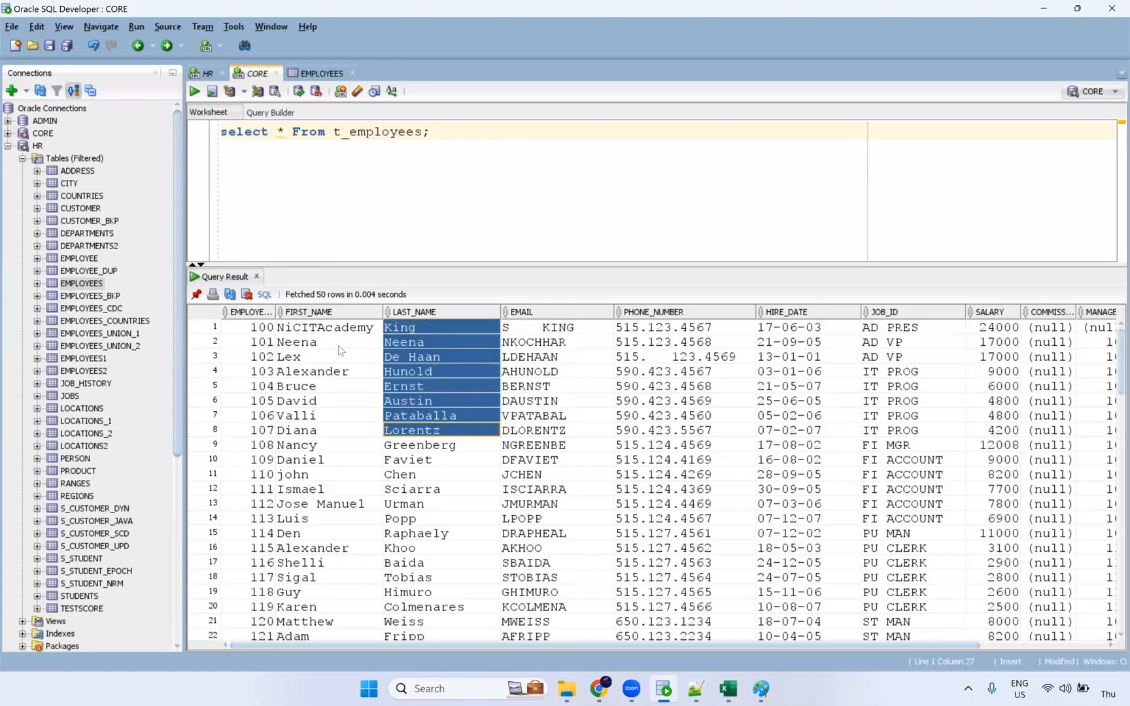
left_click_drag(327, 341, 326, 489)
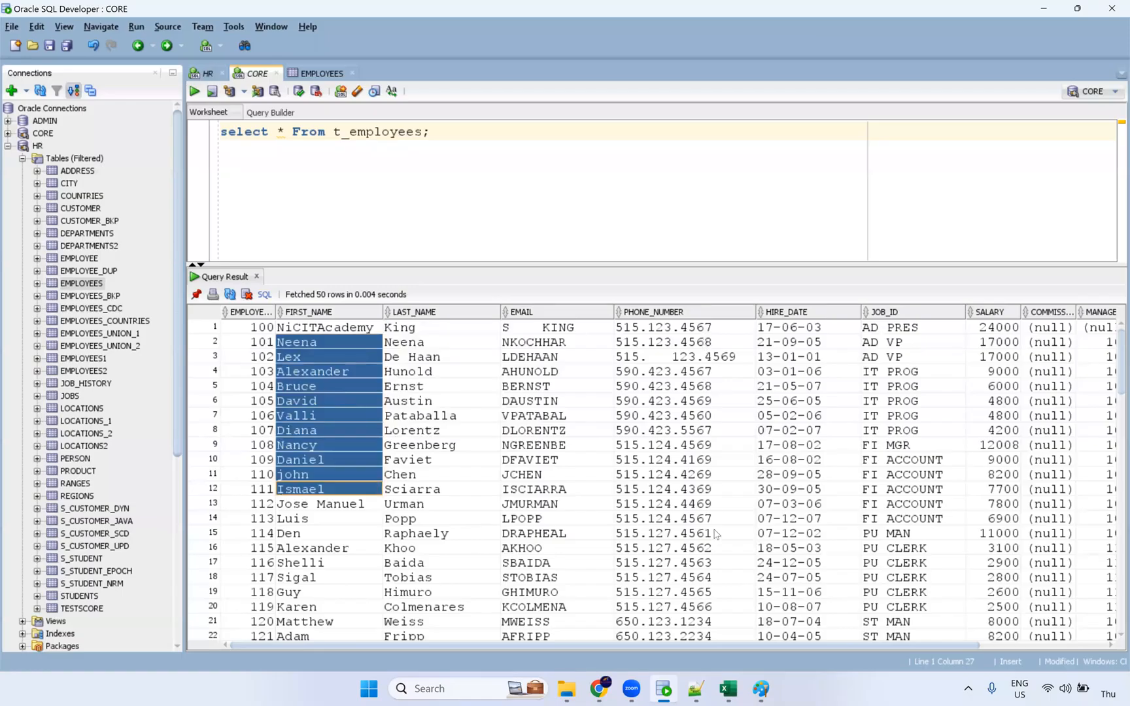
left_click_drag(701, 329, 715, 531)
left_click(535, 337)
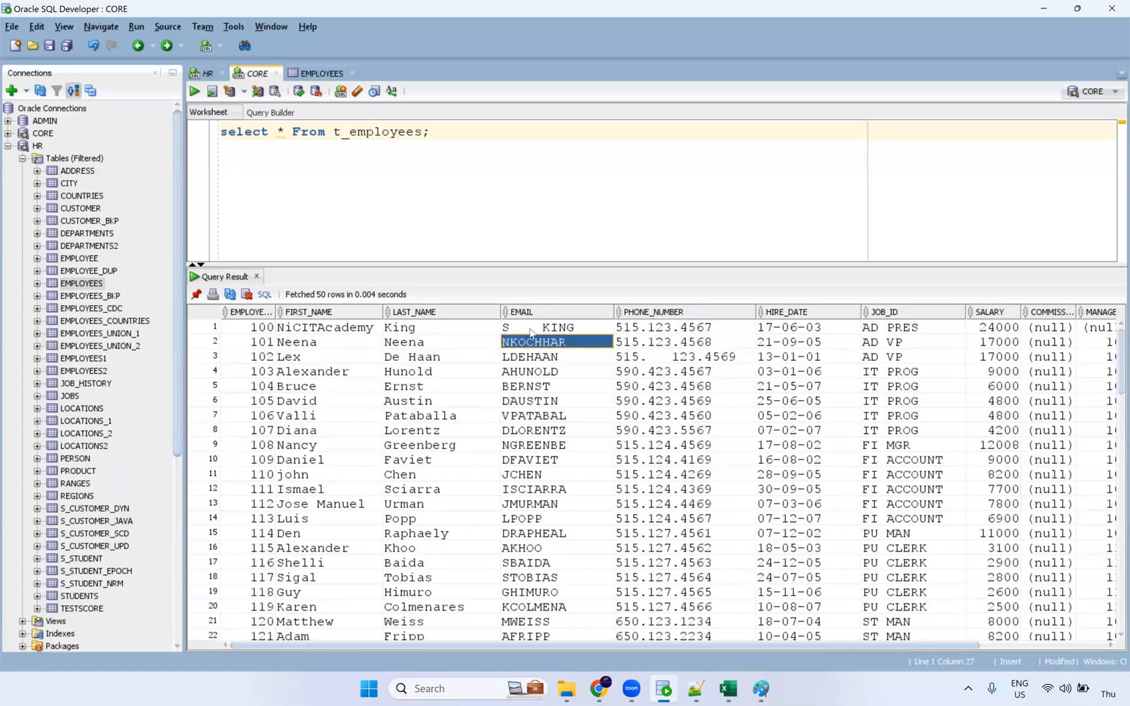
left_click(519, 332)
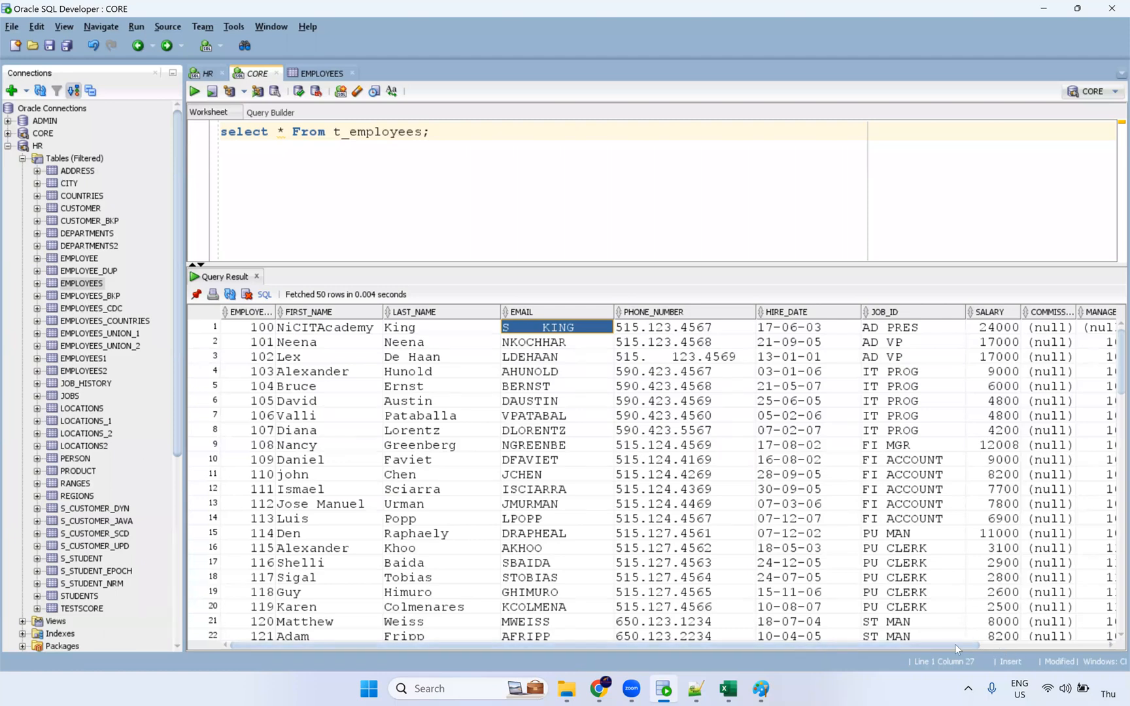
left_click(1109, 646)
left_click_drag(949, 651, 736, 618)
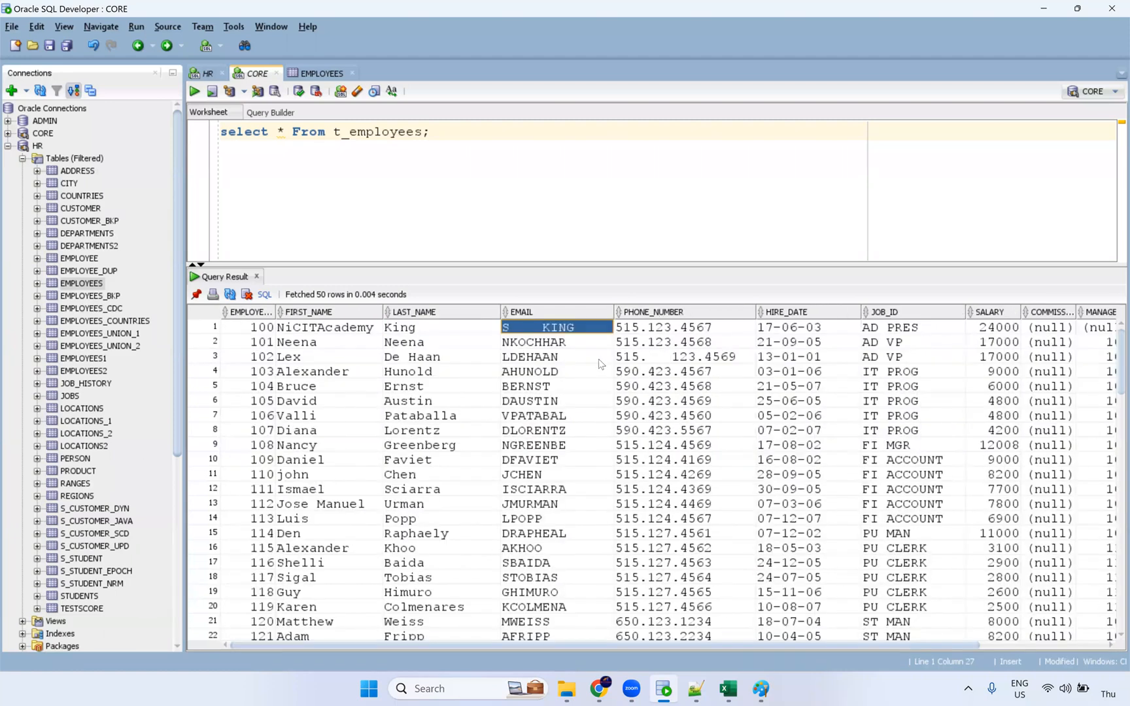
Select the first names, last names, emails and phone numbers of the first ~20 rows.
left_click(327, 508)
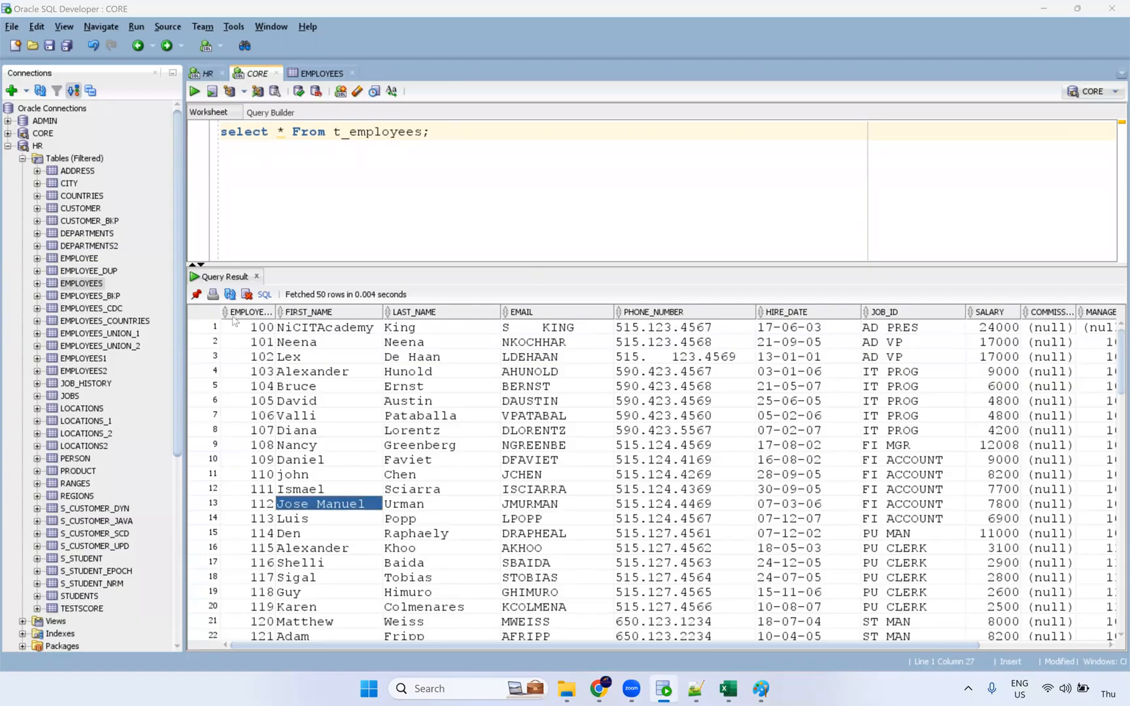
left_click_drag(358, 329, 347, 663)
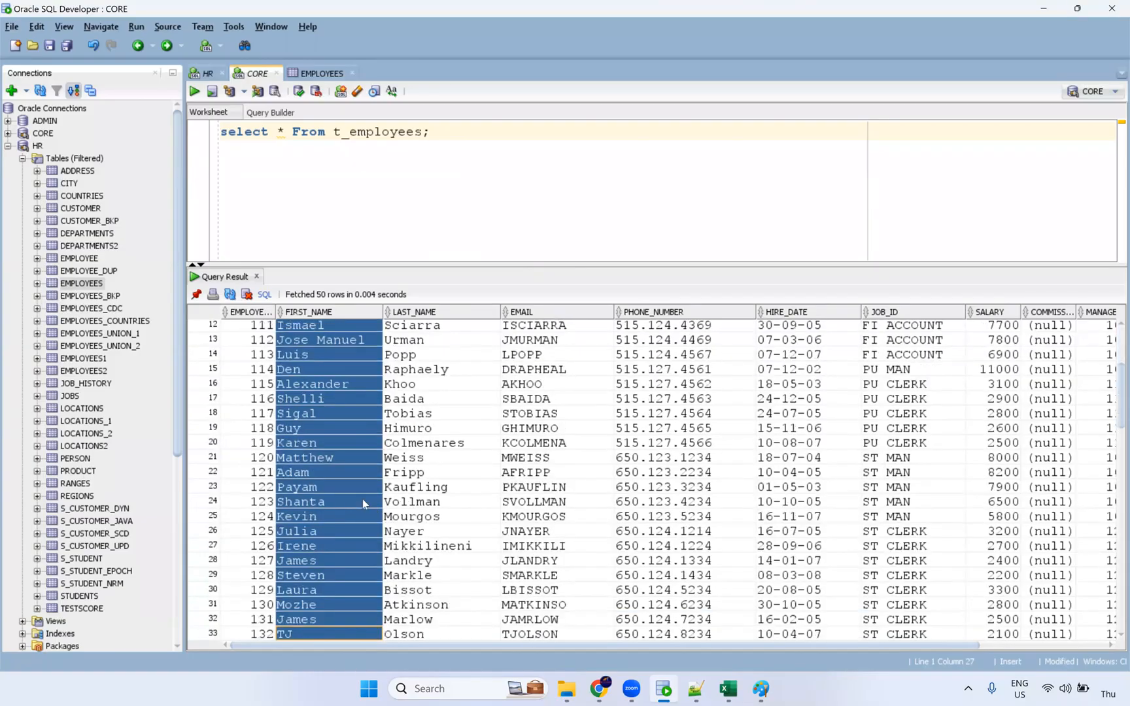
scroll(342, 400, "up", 4)
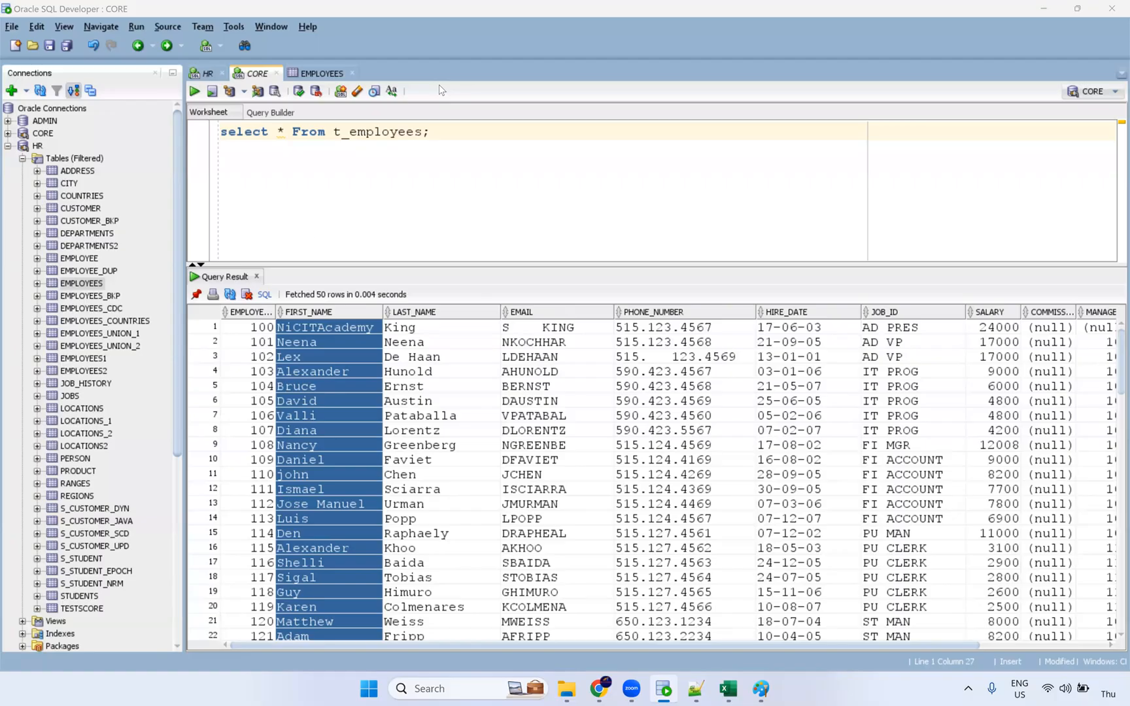
left_click_drag(313, 592, 304, 327)
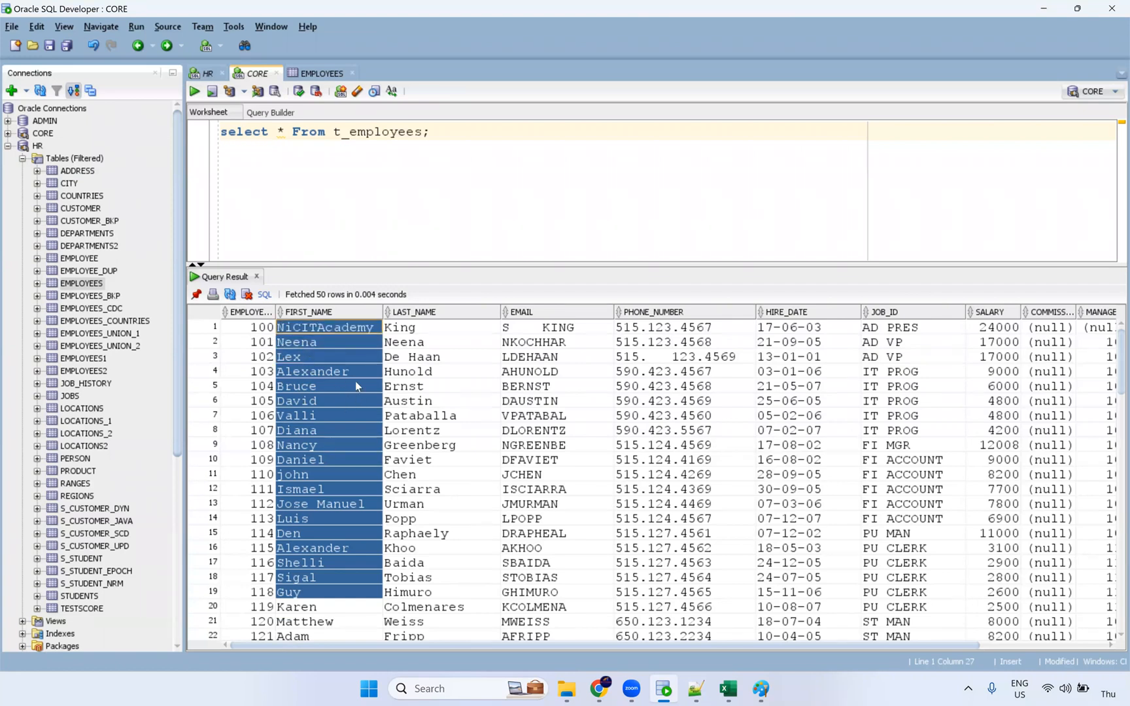
left_click_drag(420, 331, 458, 566)
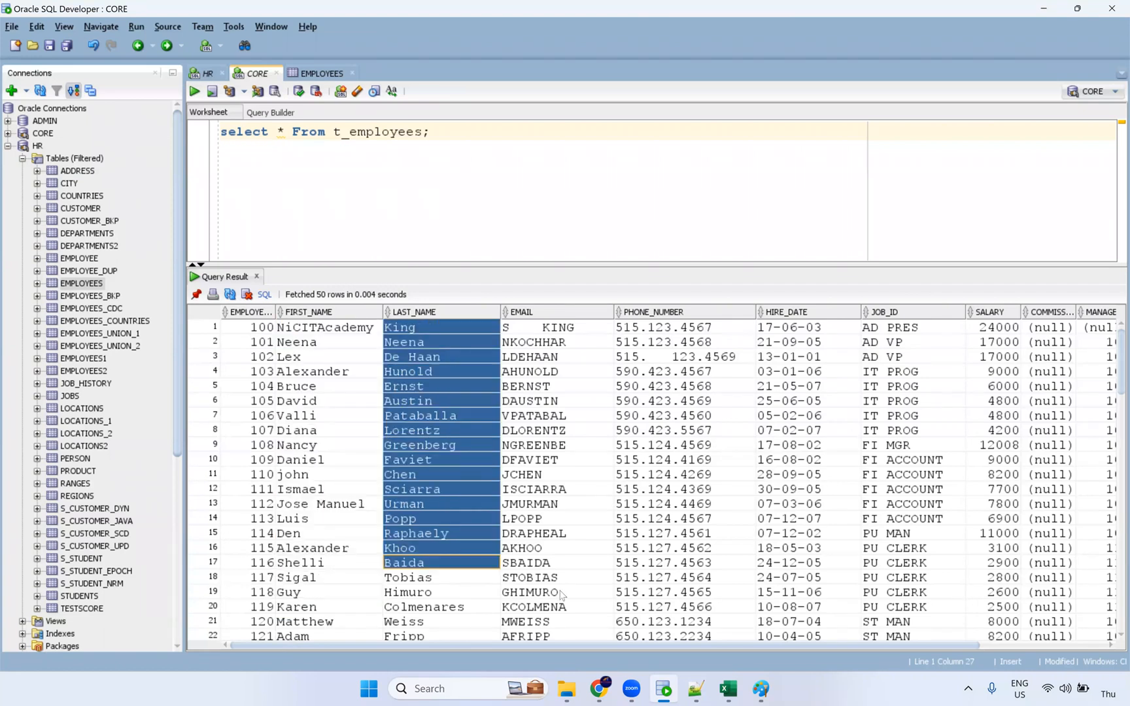
left_click_drag(549, 329, 560, 591)
left_click_drag(662, 331, 660, 606)
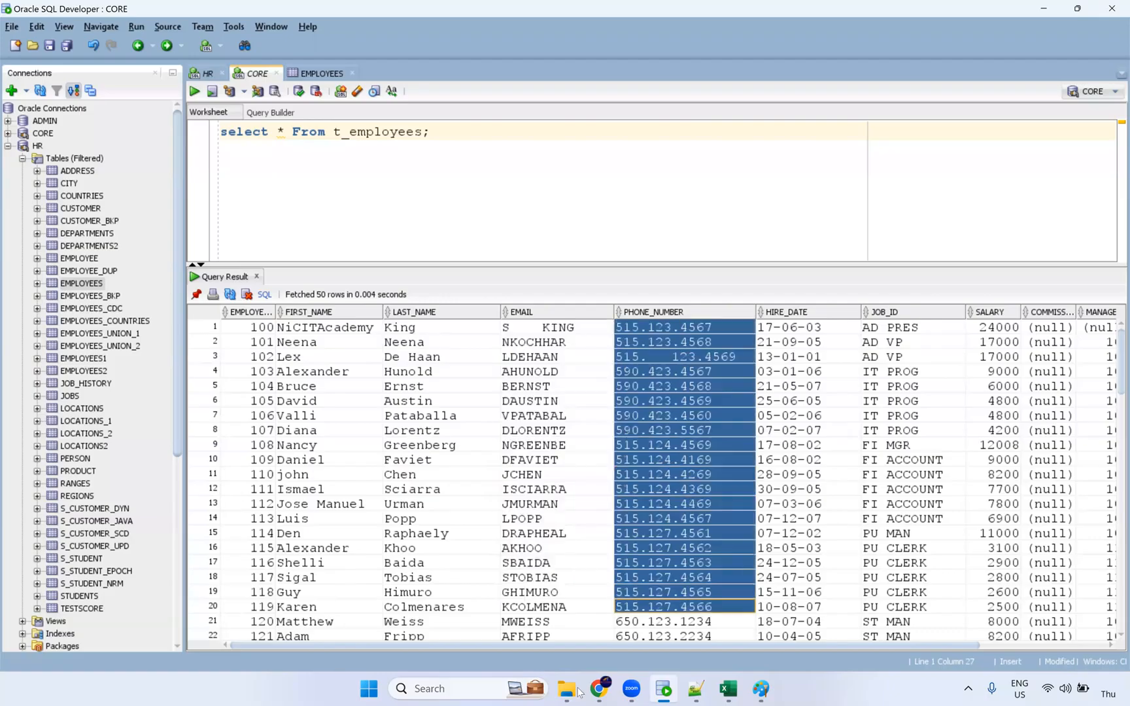
left_click(599, 688)
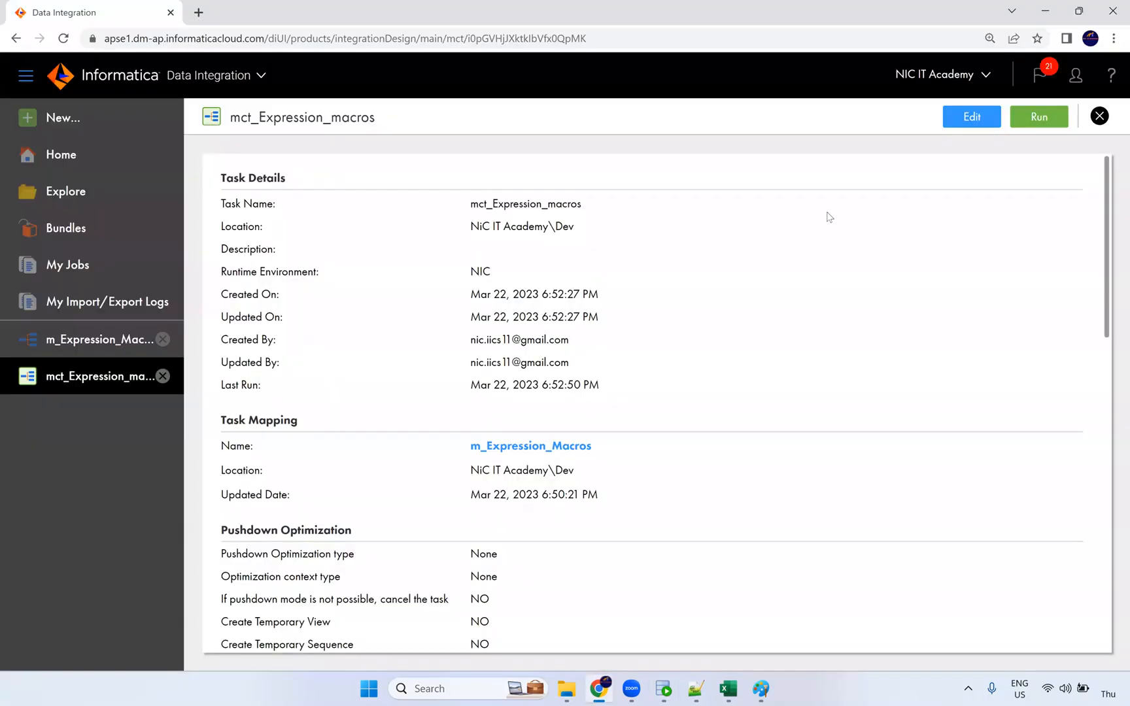
Review the mct_Expression_macros task's input parameters in edit mode, then close the edit view.
left_click(972, 118)
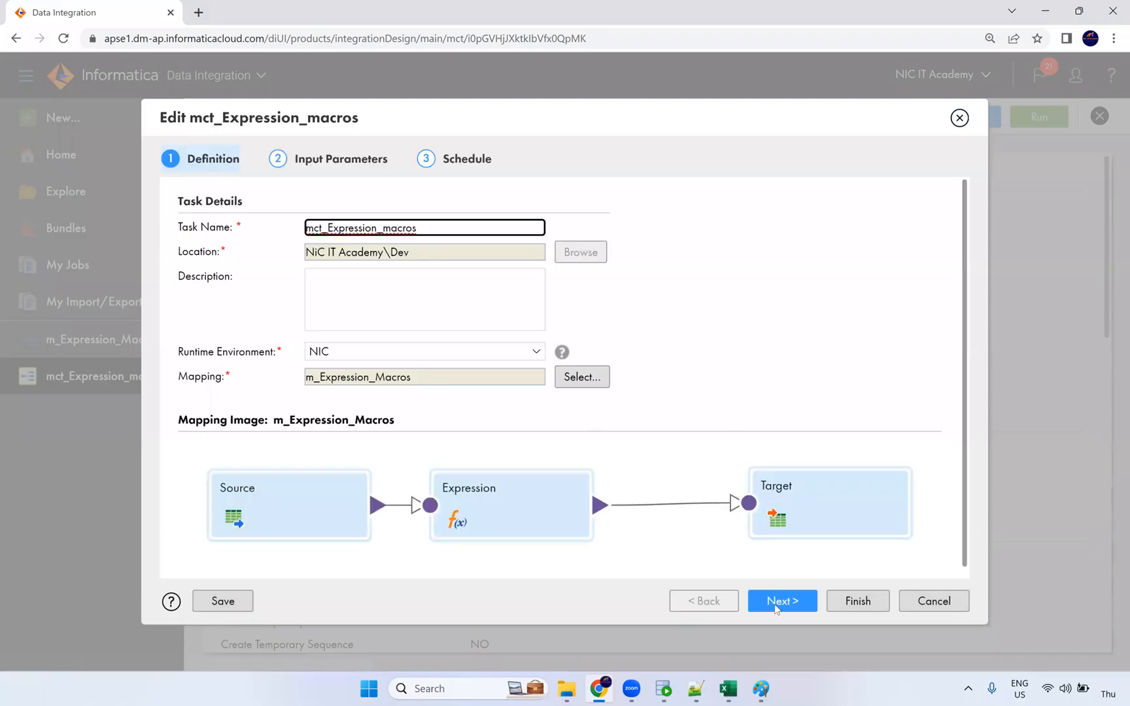
left_click(784, 600)
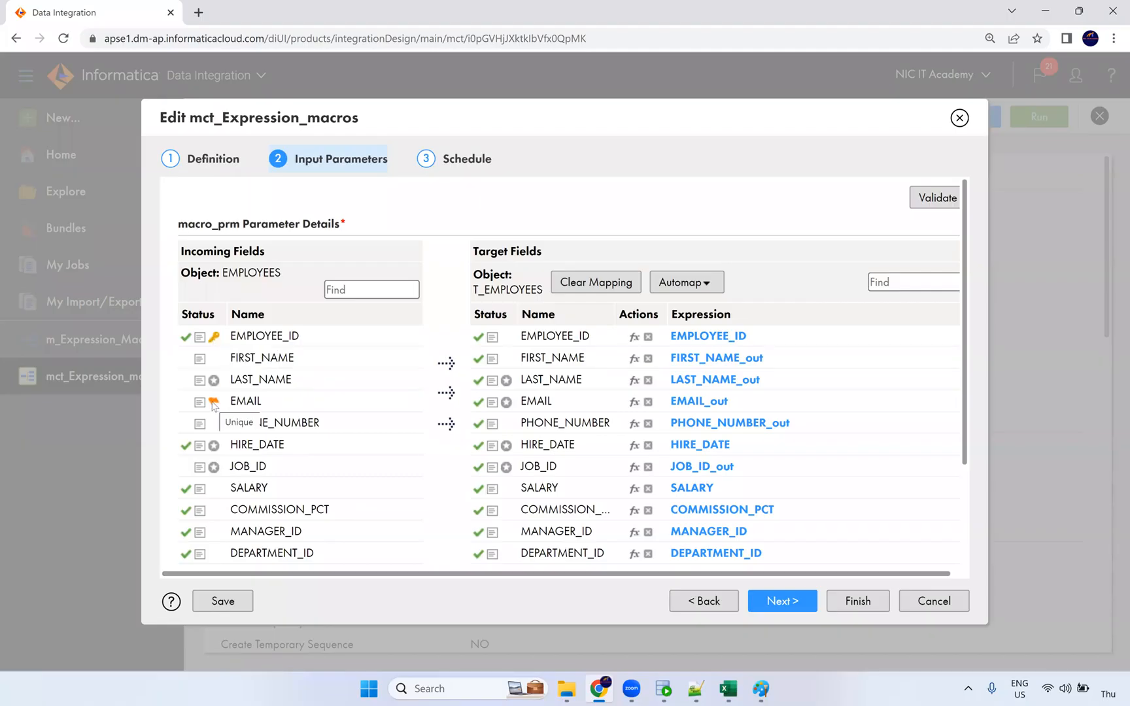
scroll(214, 406, "down", 3)
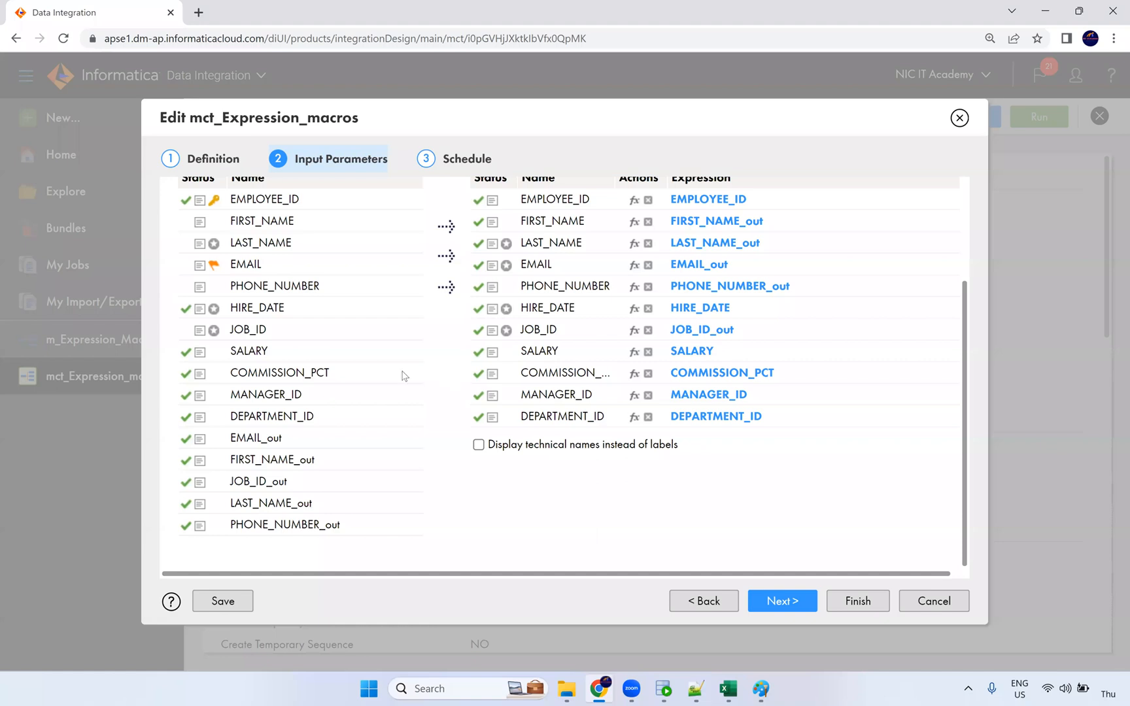
scroll(405, 376, "up", 3)
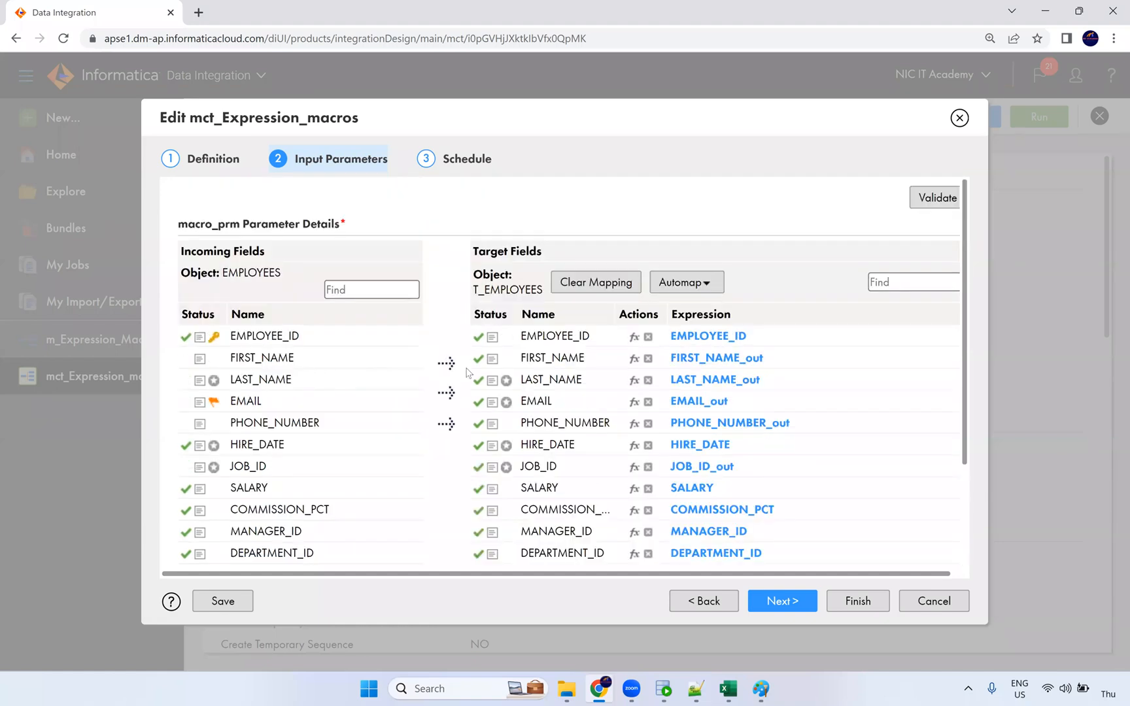
scroll(469, 370, "down", 2)
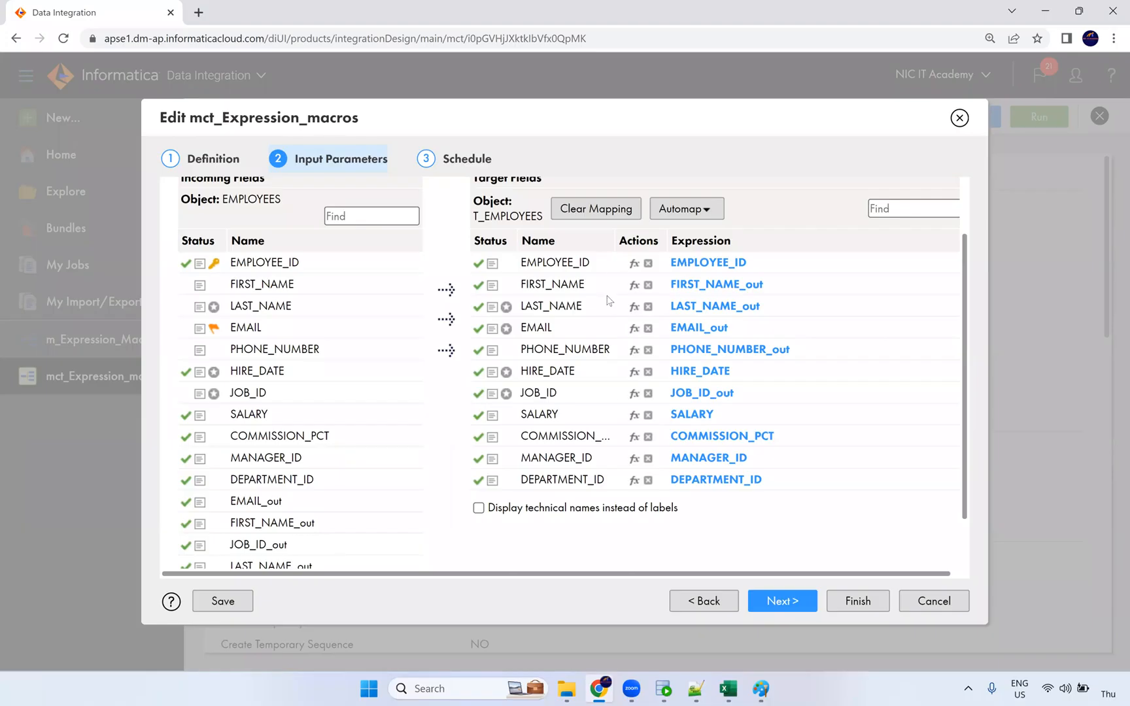
scroll(333, 403, "up", 2)
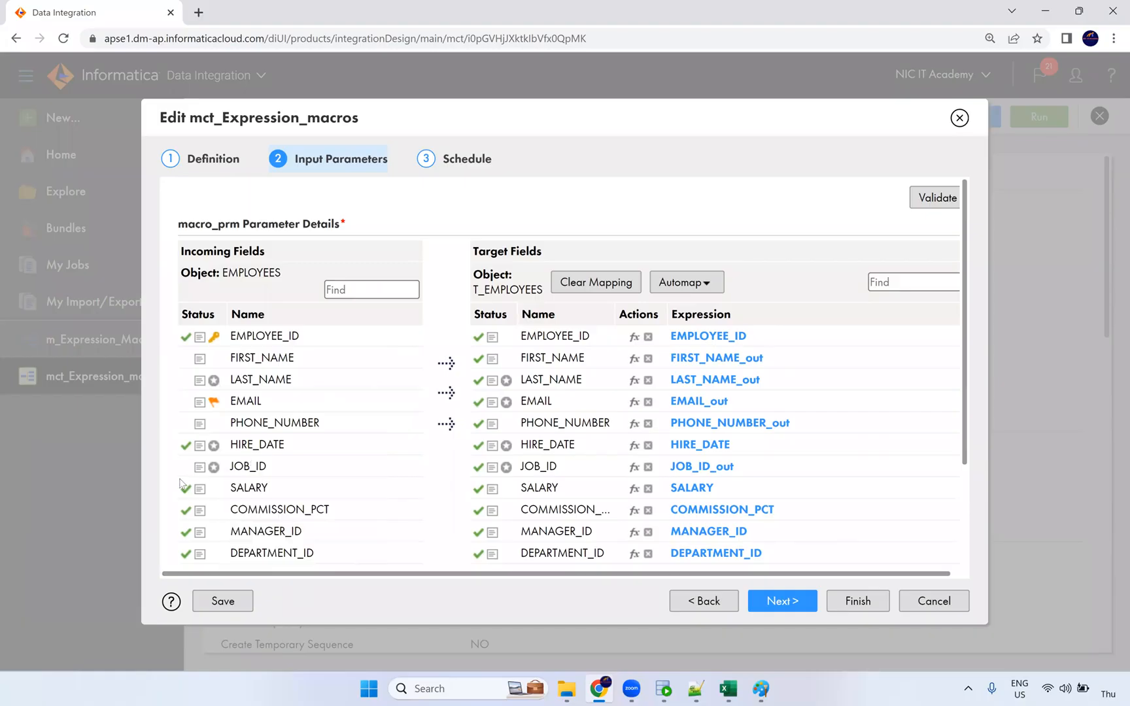
scroll(392, 501, "down", 2)
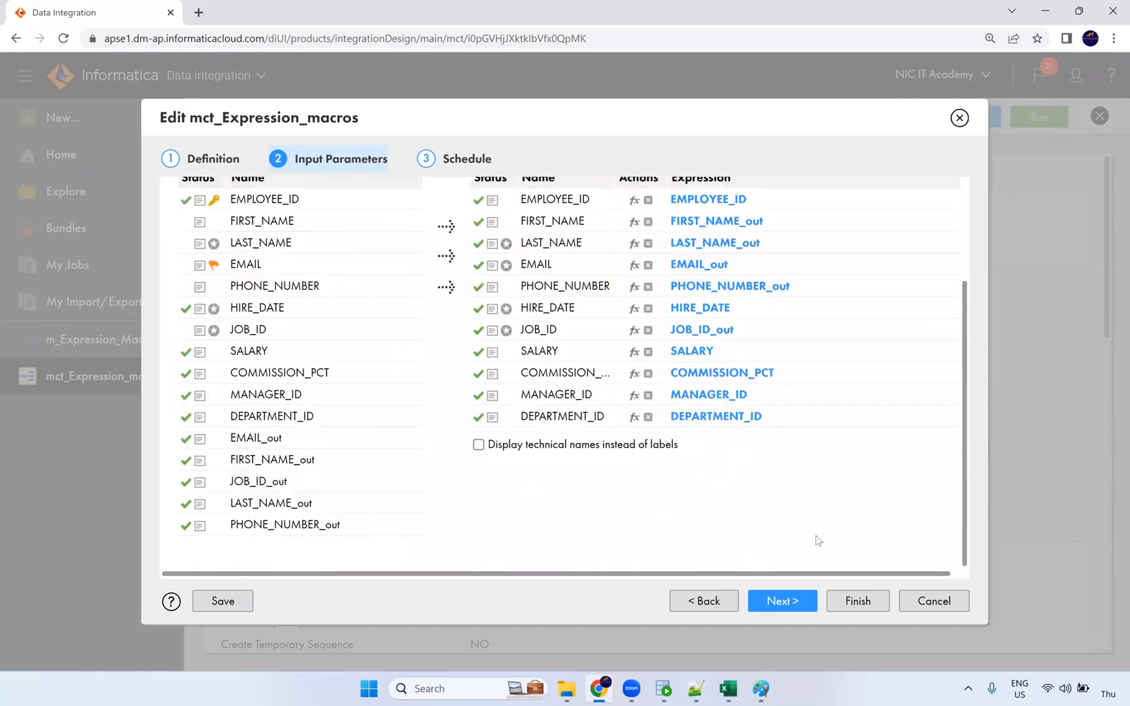
scroll(706, 509, "up", 2)
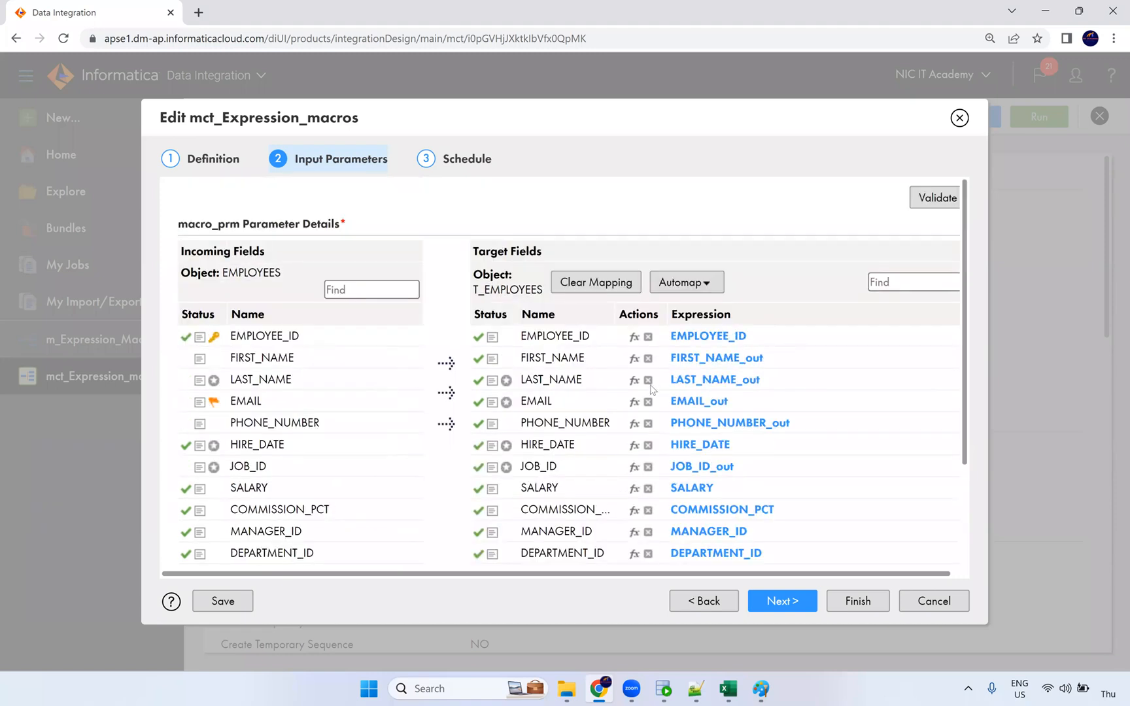
left_click(959, 118)
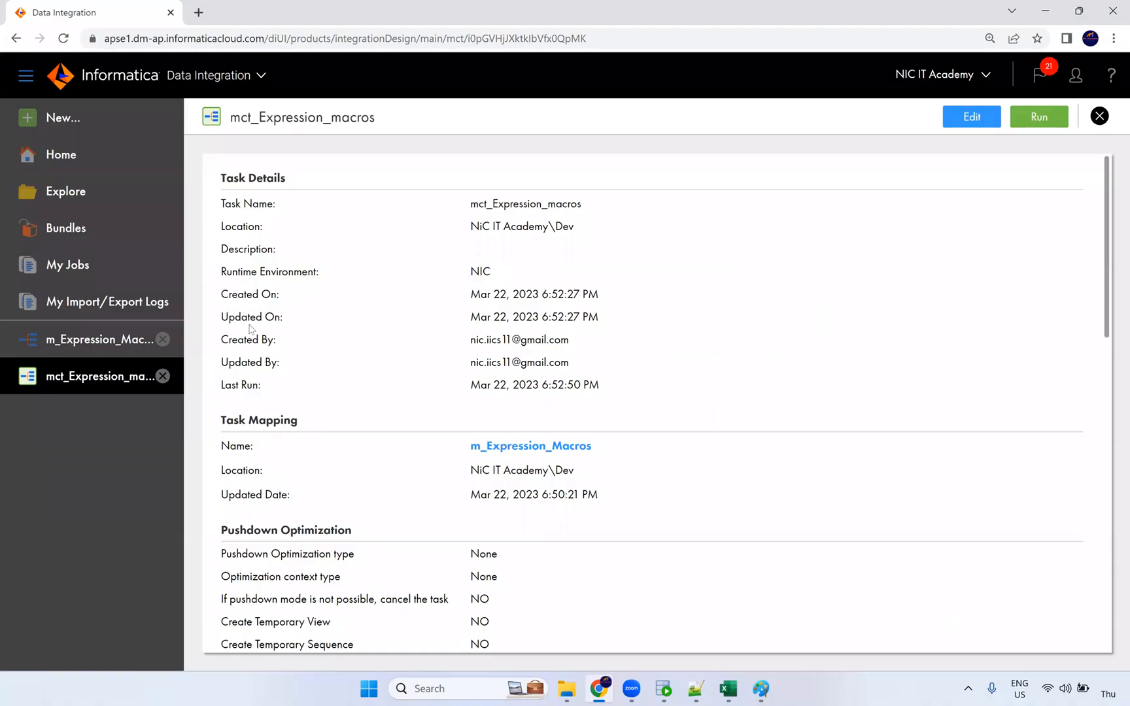
Show the m_Expression_Macros mapping in split design view, then revisit the t_employees first names.
left_click(124, 346)
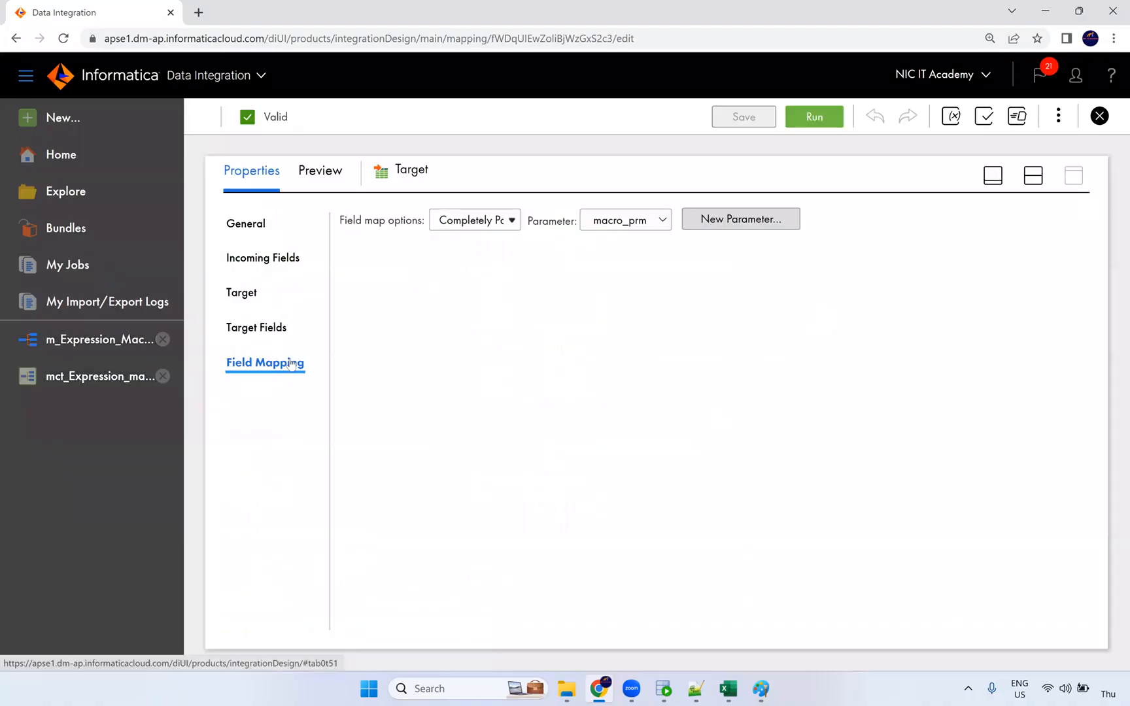
left_click(1034, 176)
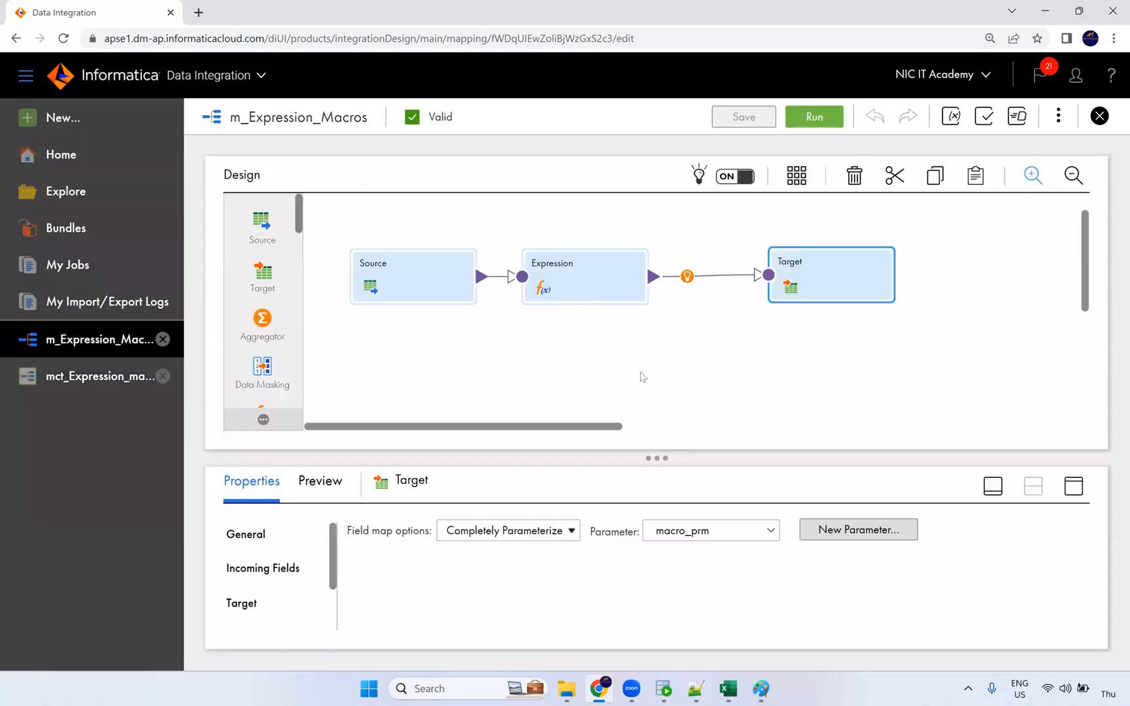
left_click(663, 688)
left_click_drag(337, 330, 313, 648)
Scroll the t_employees results to fetch 100 rows, then switch to the macro notes.
scroll(317, 504, "down", 11)
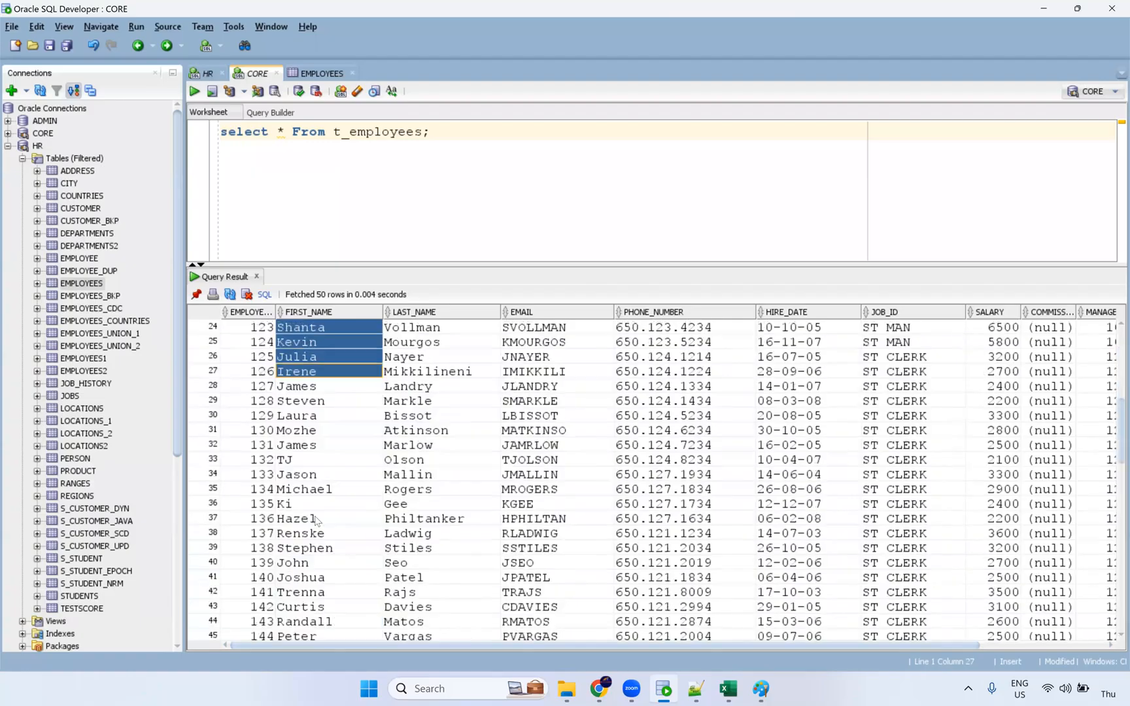
left_click_drag(320, 413, 331, 634)
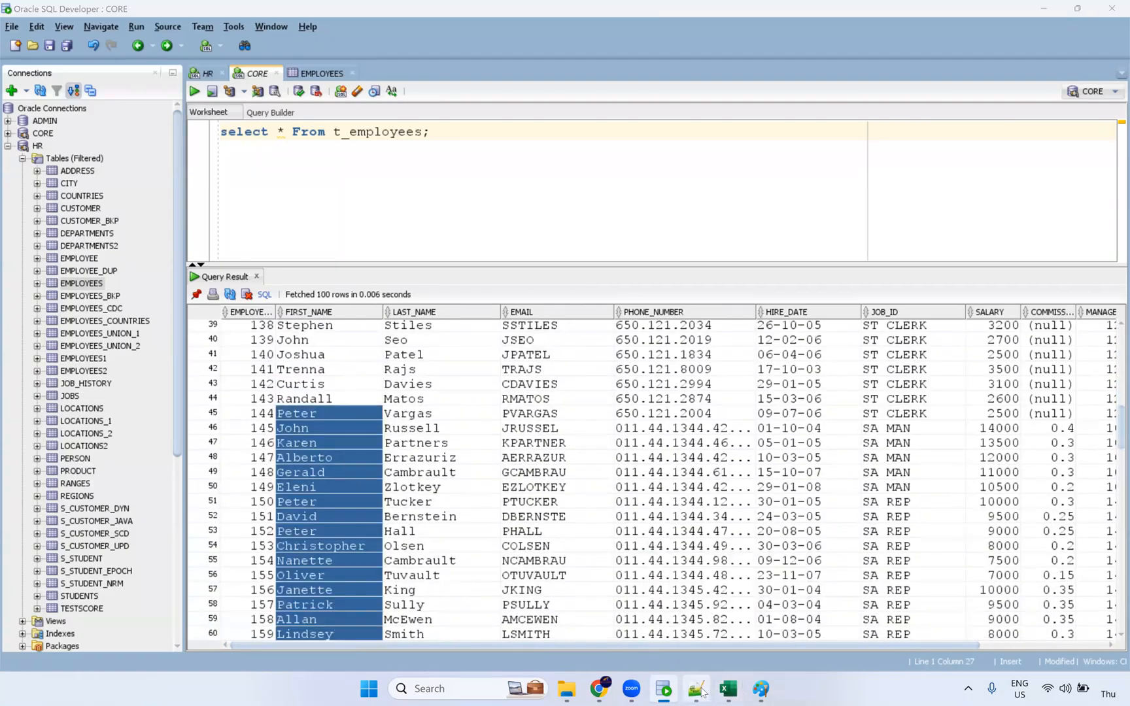
key("alt+Tab")
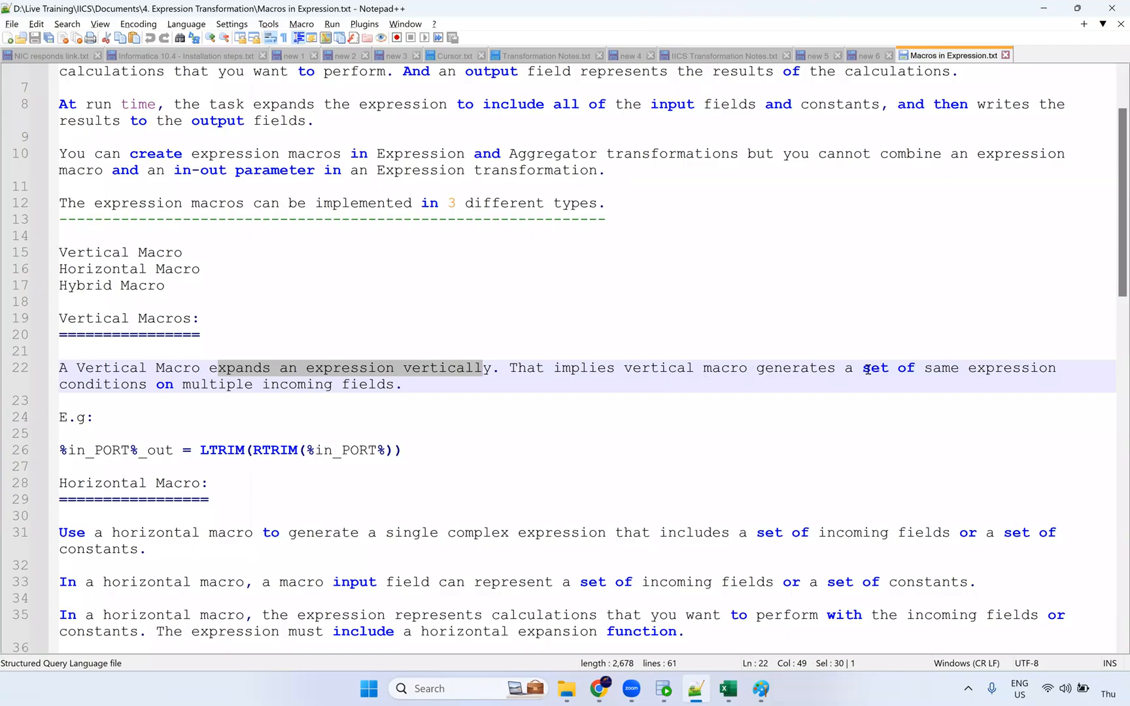
Highlight the note on multiple incoming fields and the Horizontal Macro heading.
left_click_drag(160, 389, 395, 386)
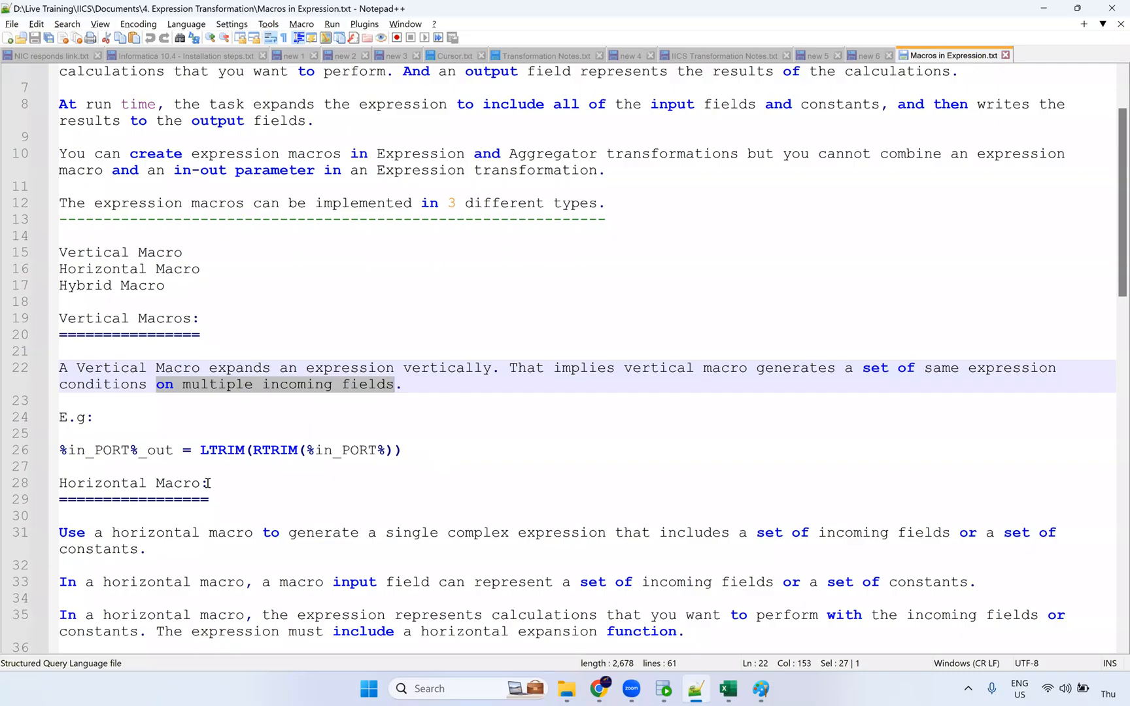
left_click_drag(200, 484, 58, 482)
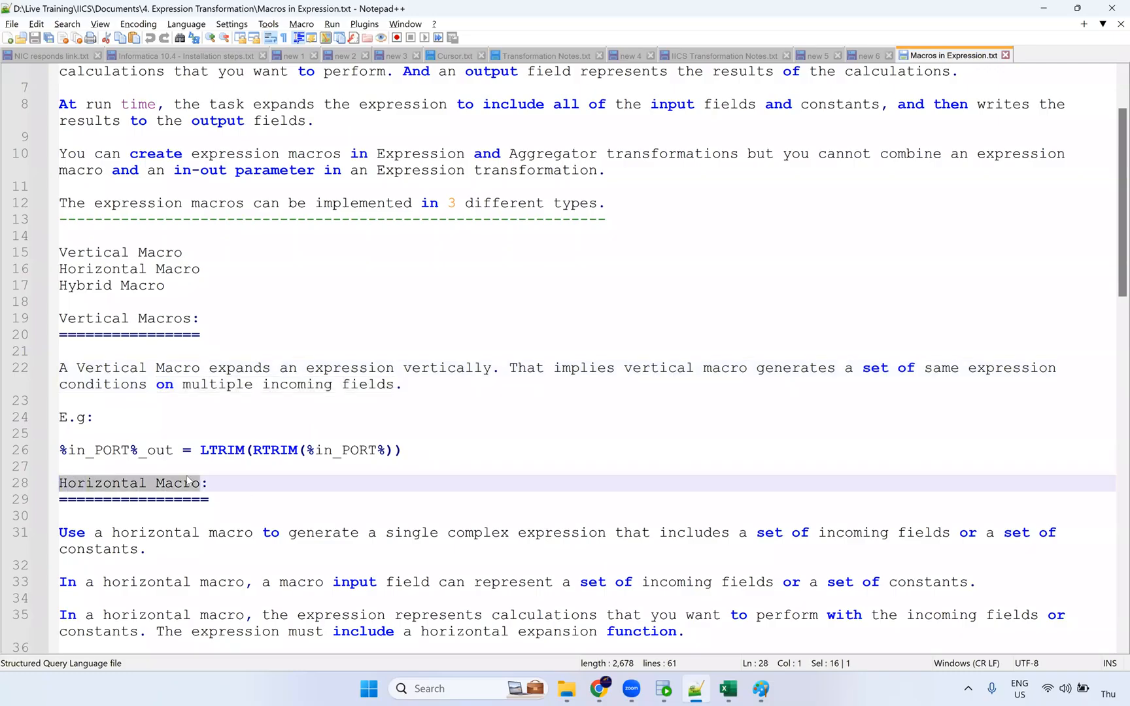
scroll(273, 477, "down", 5)
scroll(264, 439, "down", 4)
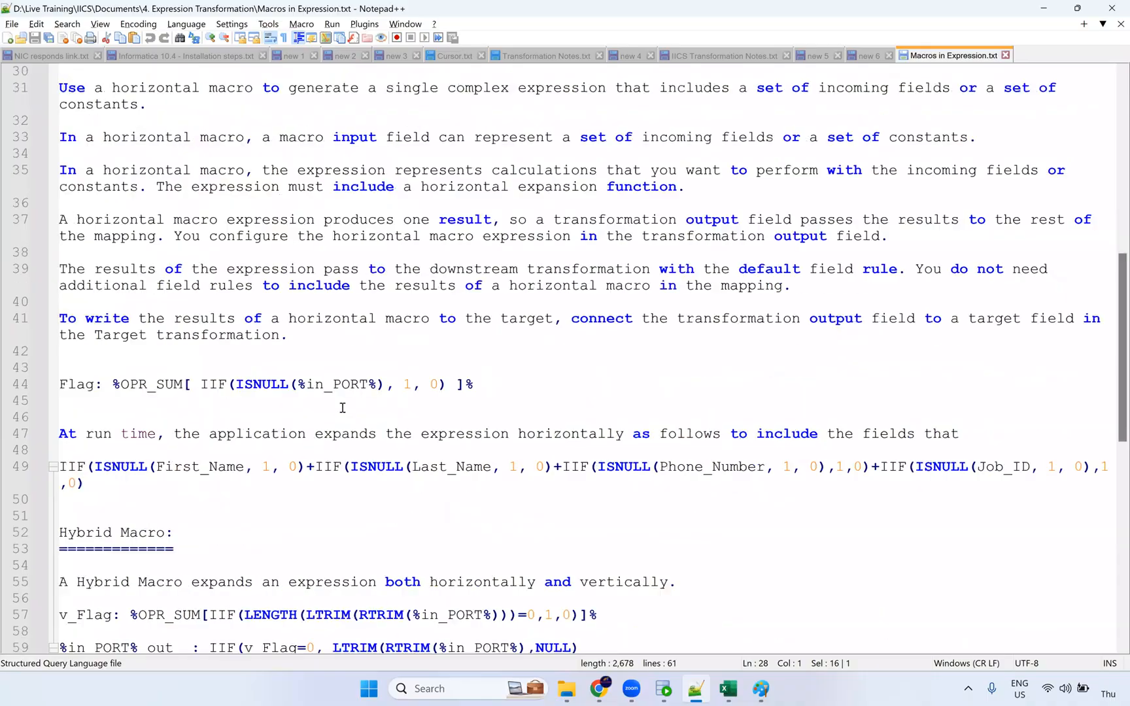
Walk through the Flag expression's OPR_SUM, IIF value and in_PORT, and its expansion on line 49.
left_click_drag(484, 388, 343, 386)
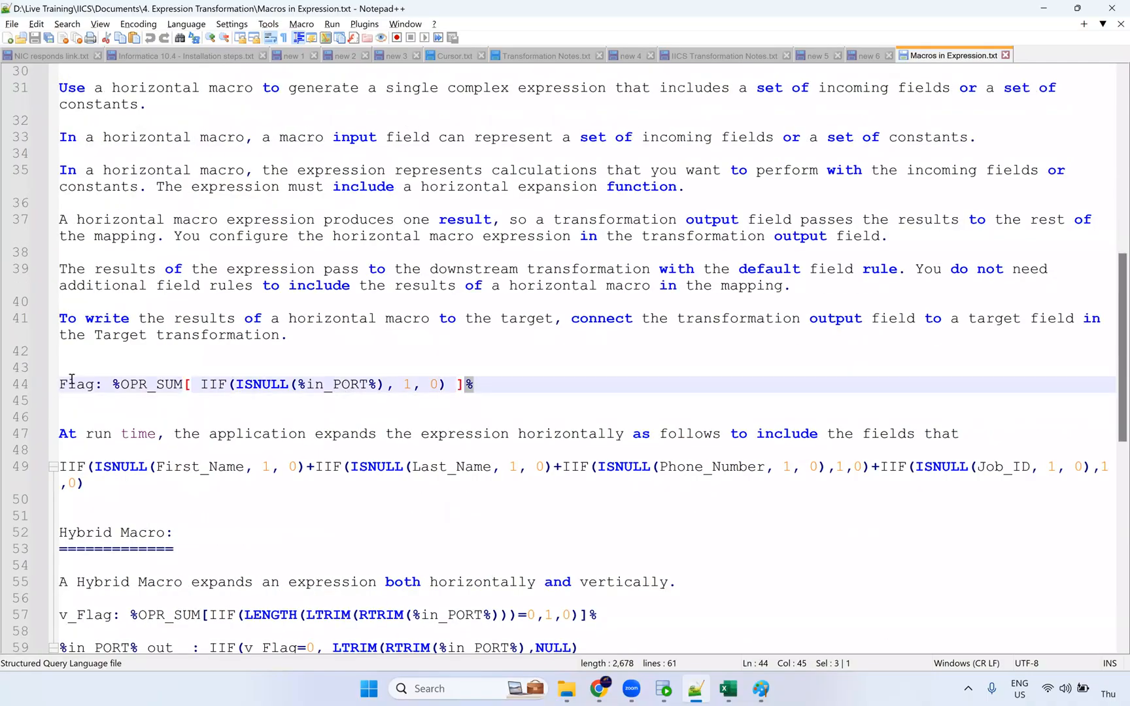
left_click_drag(139, 385, 131, 386)
left_click(253, 386)
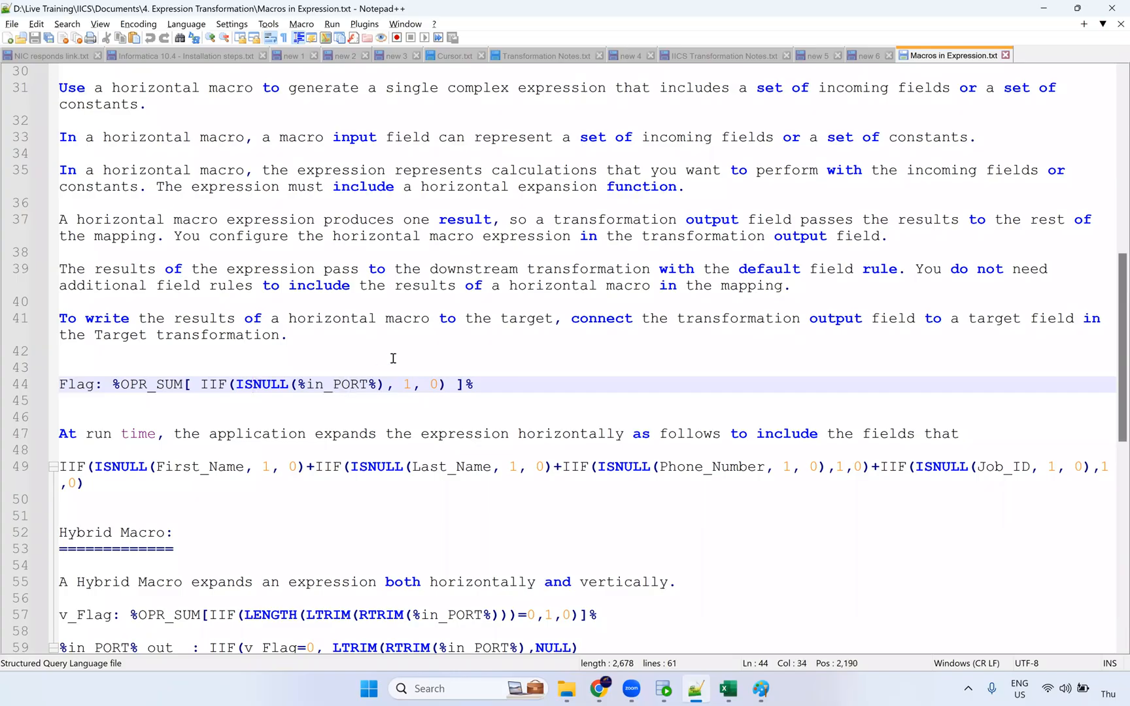
left_click_drag(413, 385, 394, 385)
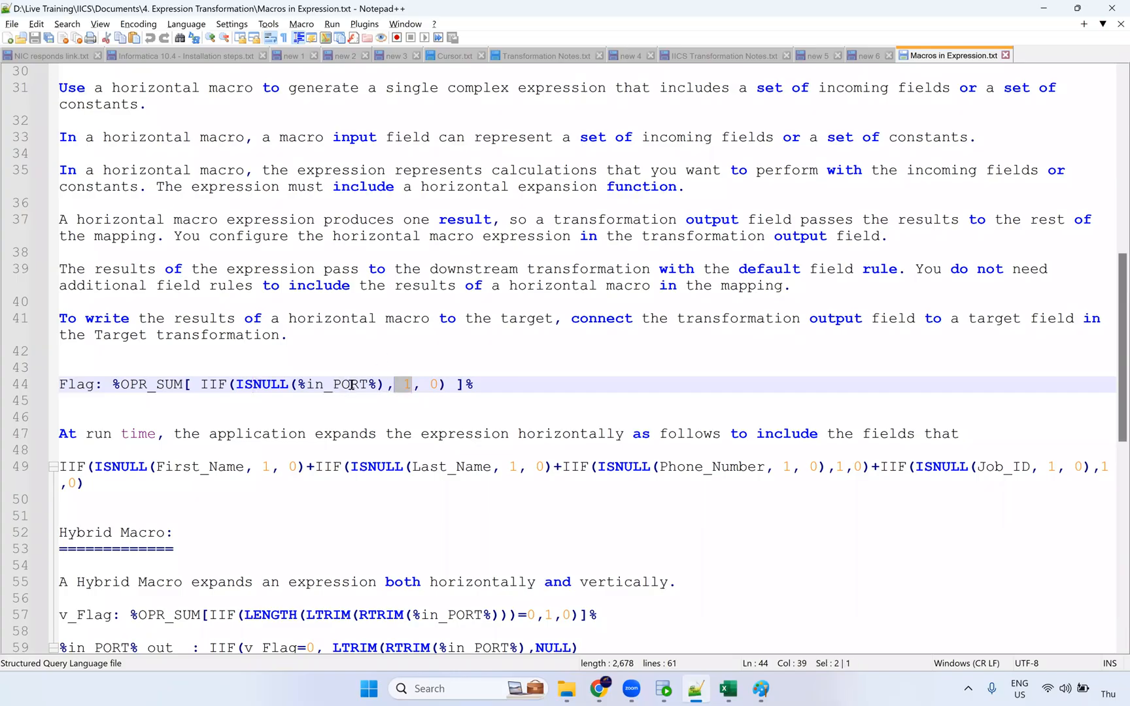
key("Right")
key("Right")
key("Right")
key("Right")
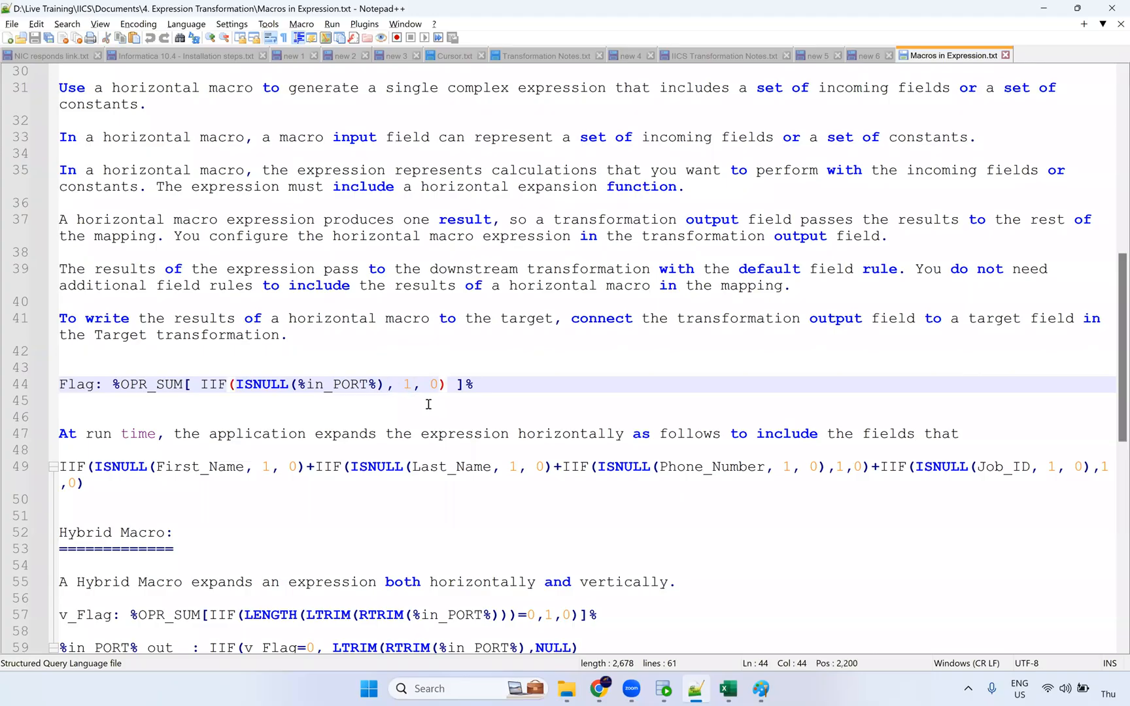
double_click(342, 386)
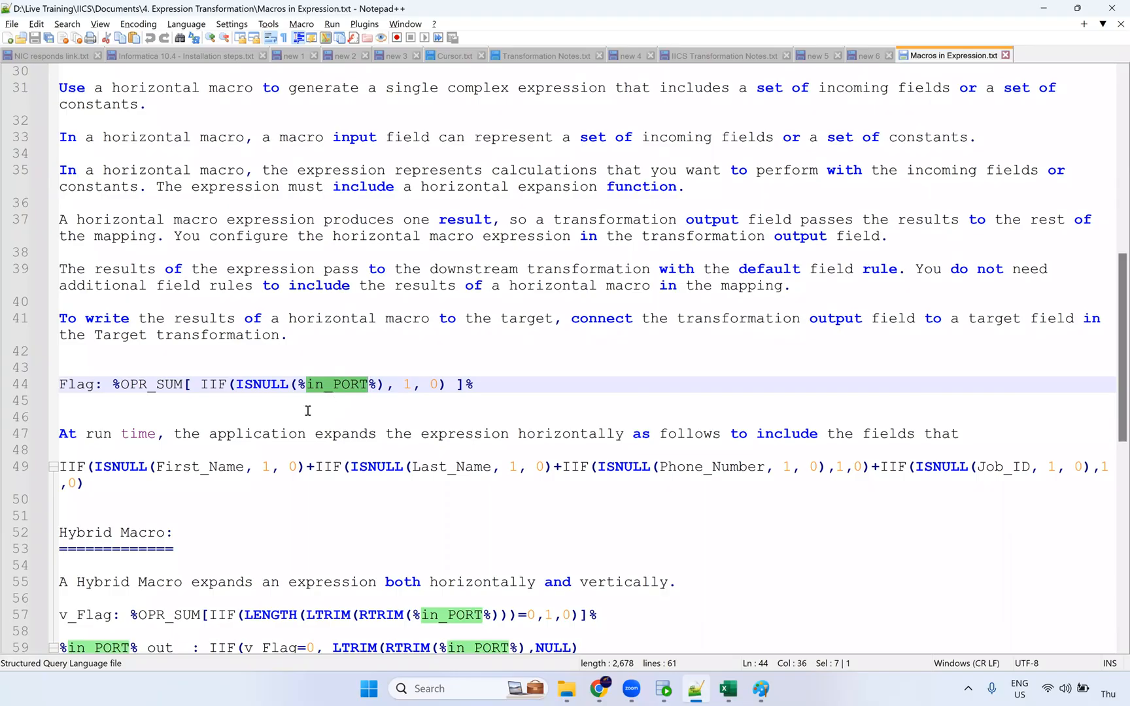
left_click_drag(60, 467, 577, 480)
left_click_drag(904, 477, 963, 505)
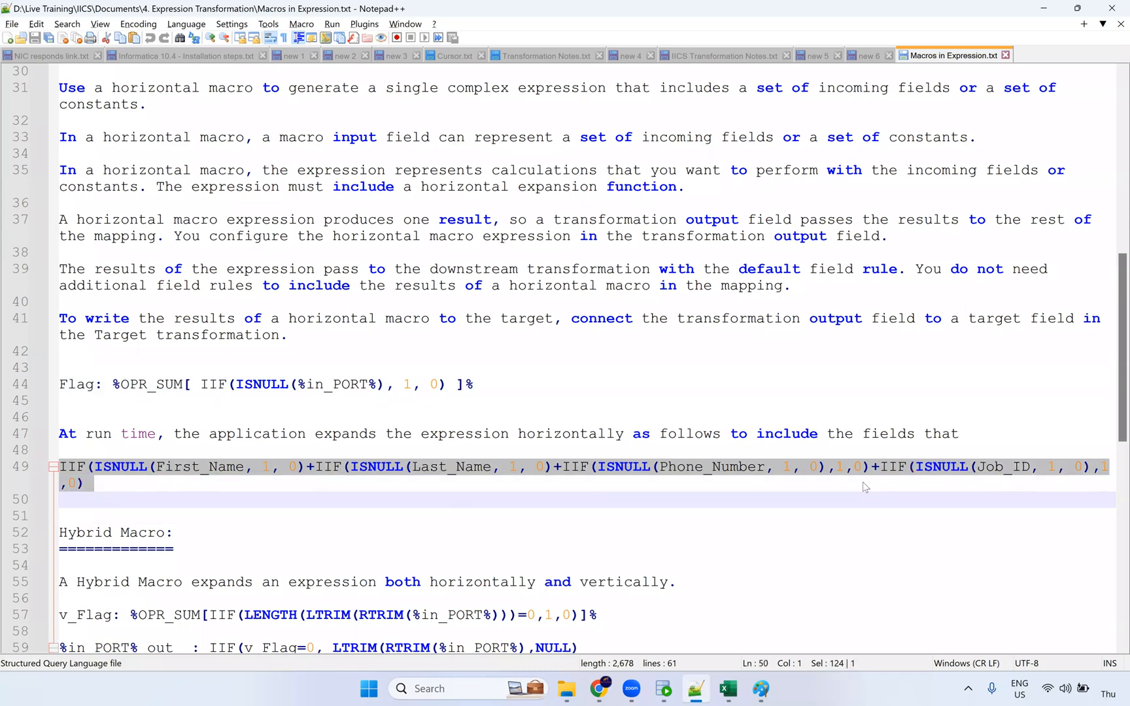
key("alt+Tab")
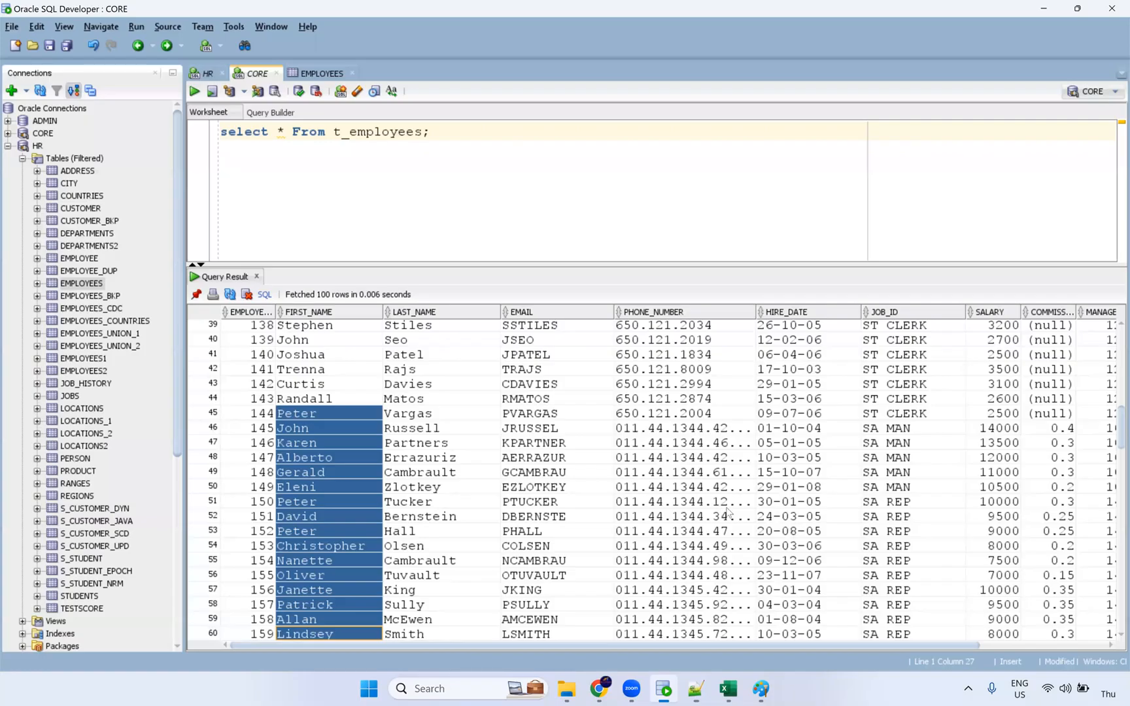
Scroll to row 105 and inspect its fields, confirming the phone number is null.
scroll(724, 516, "down", 15)
left_click(644, 633)
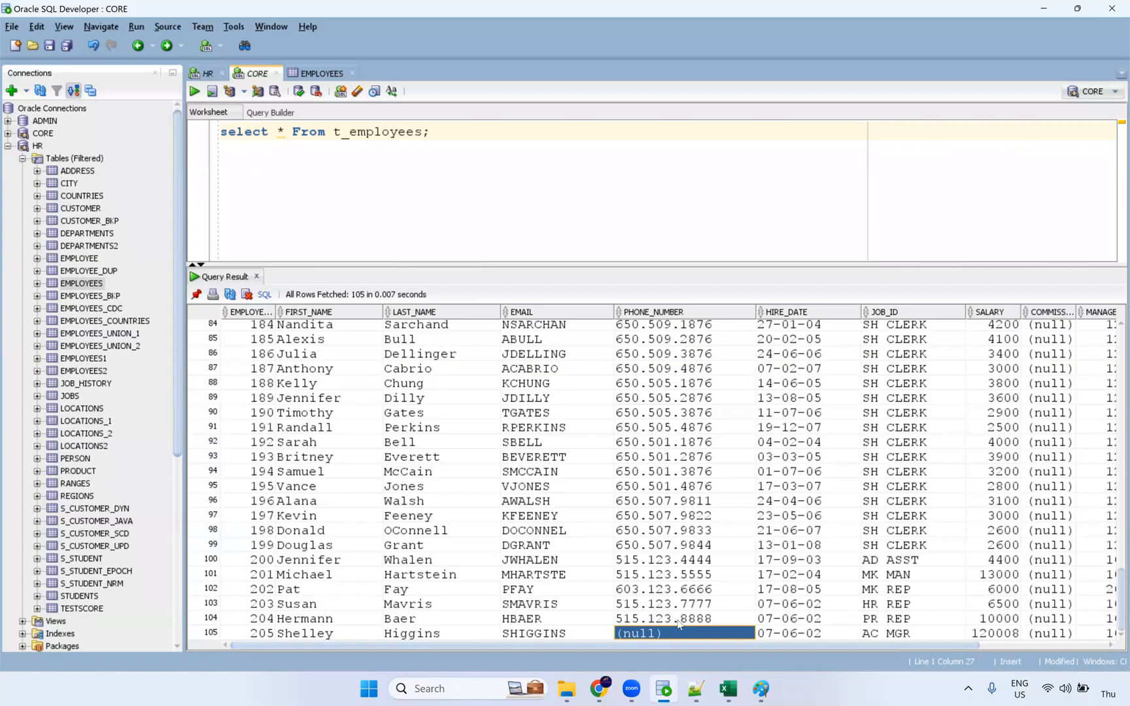
left_click(357, 634)
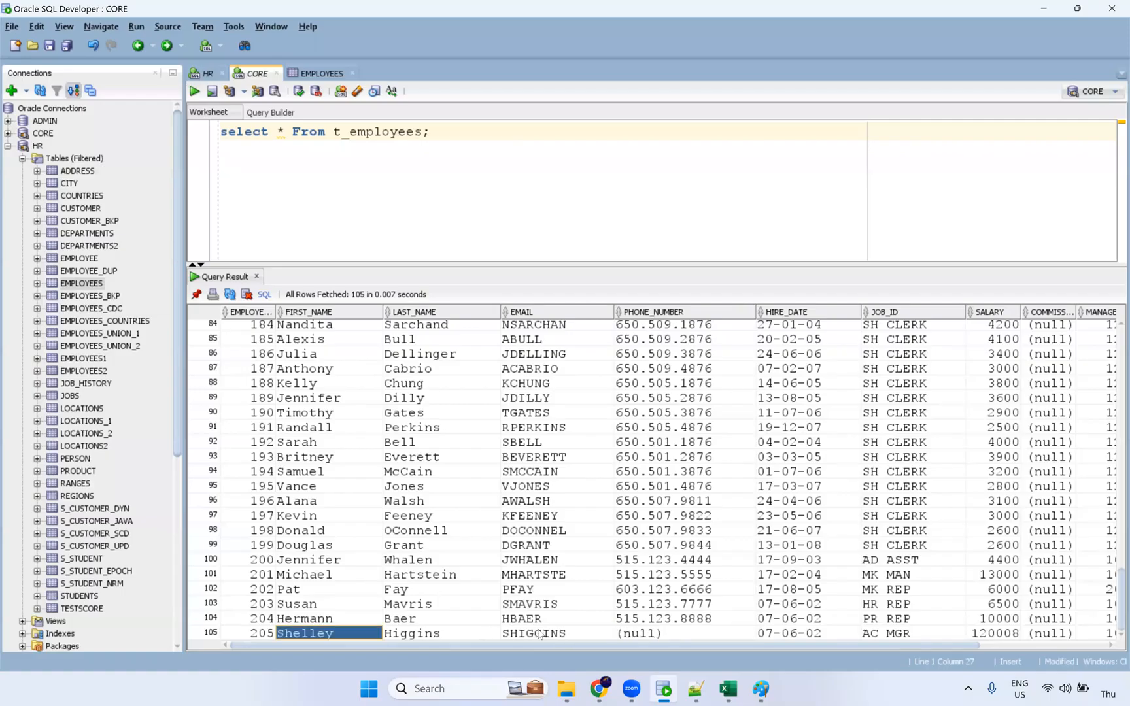
left_click(634, 633, "shift")
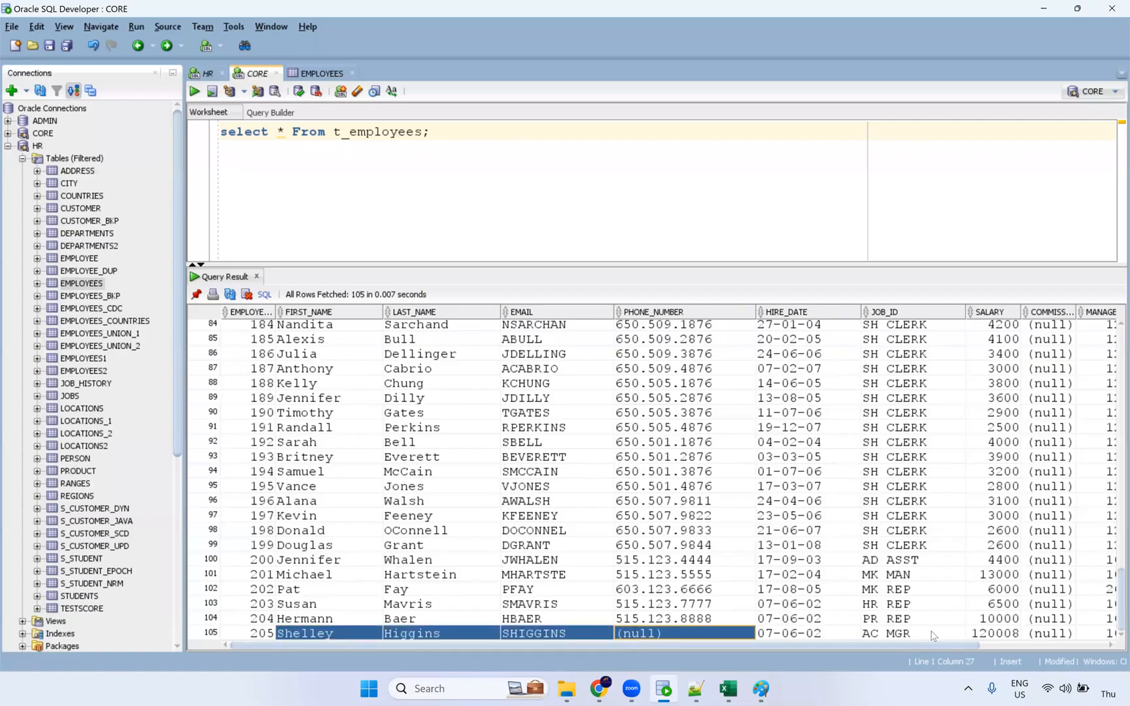
left_click(697, 634)
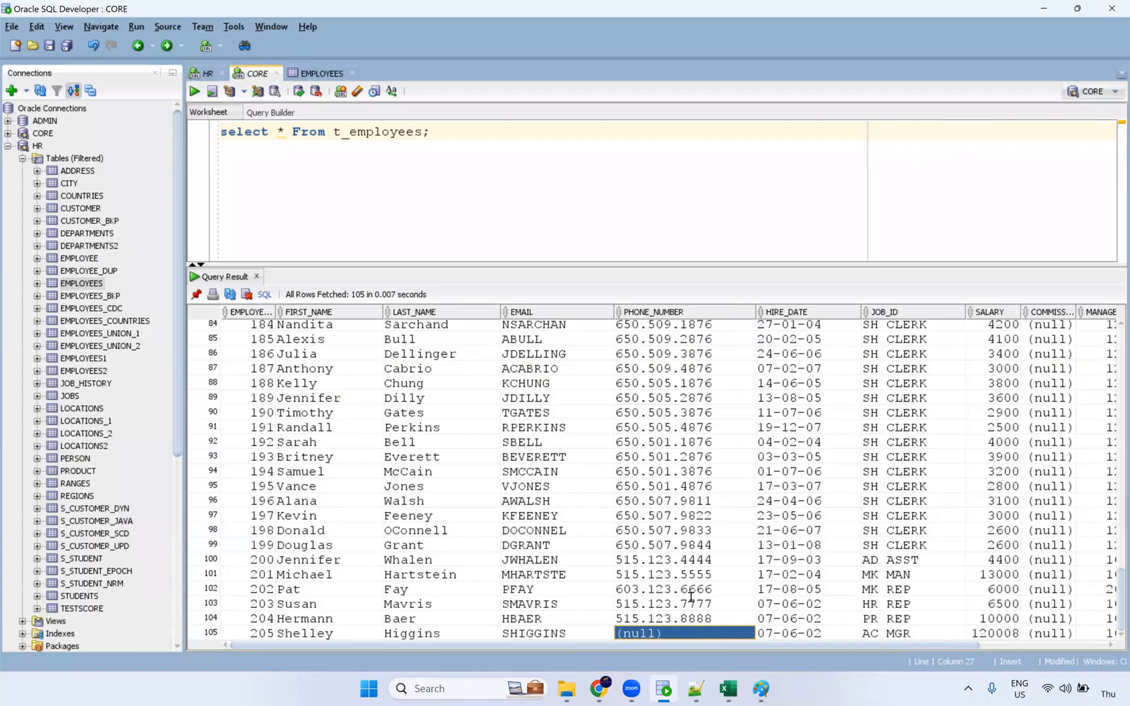
left_click(312, 636)
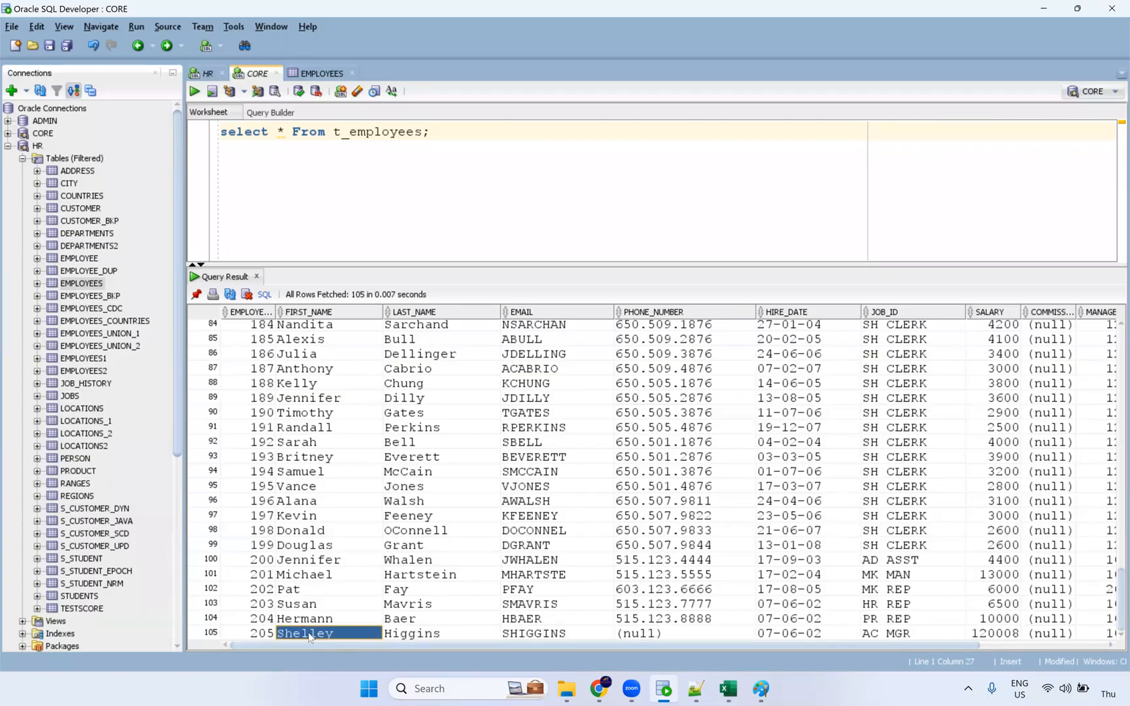
left_click_drag(363, 637, 931, 640)
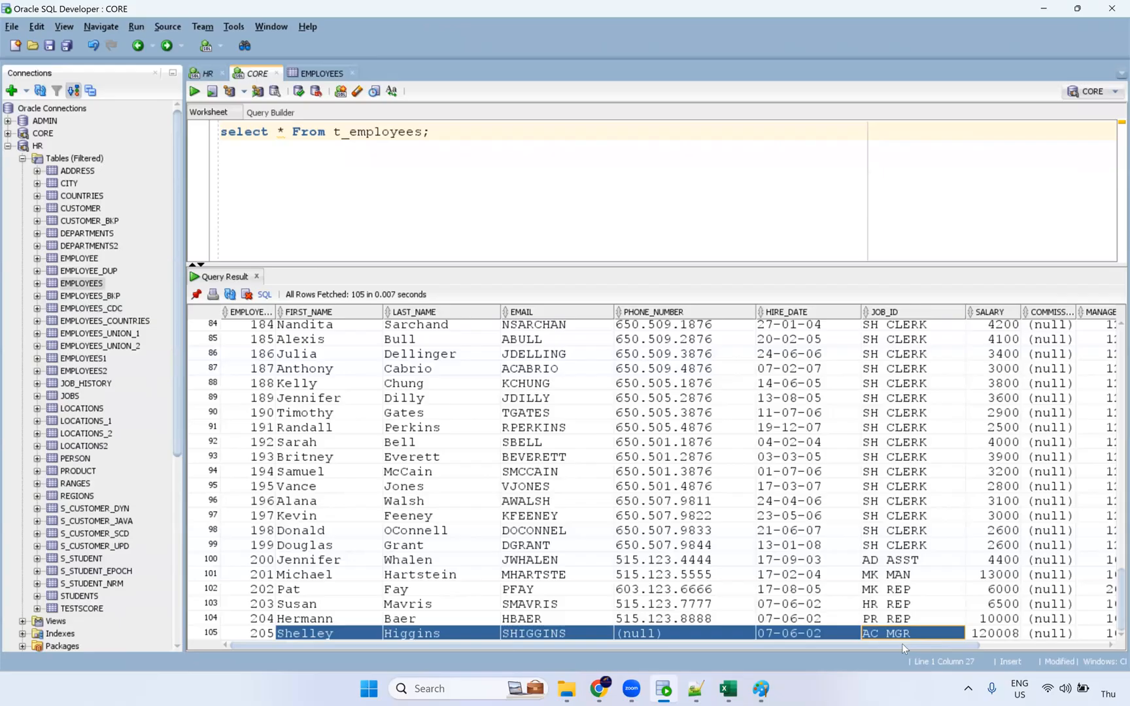
Glance at the macro notes, then bring the Informatica m_Expression_Macros mapping back to front.
key("alt+Tab")
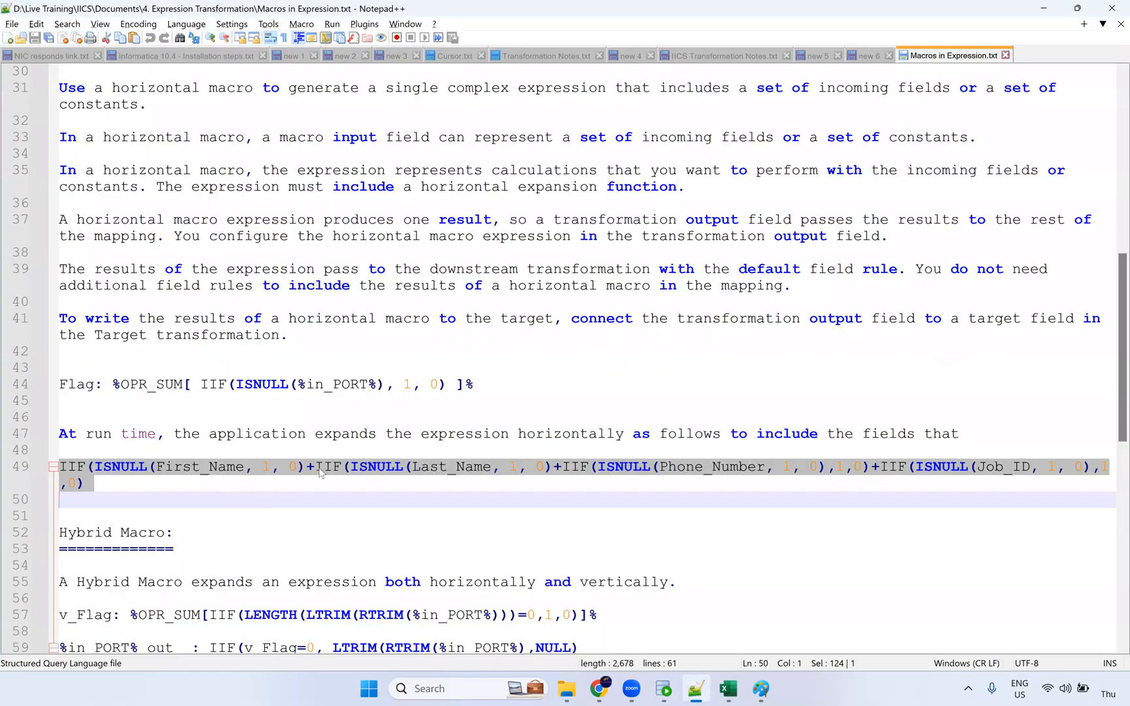
key("alt+Tab")
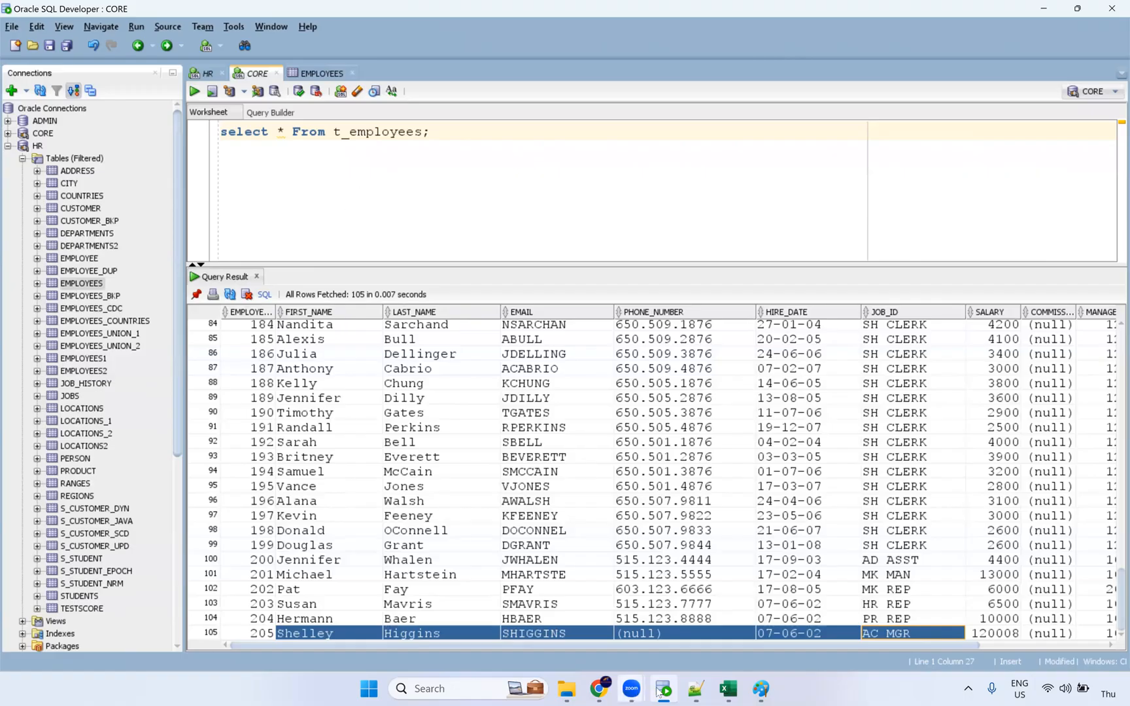
mouse_move(601, 690)
left_click(517, 562)
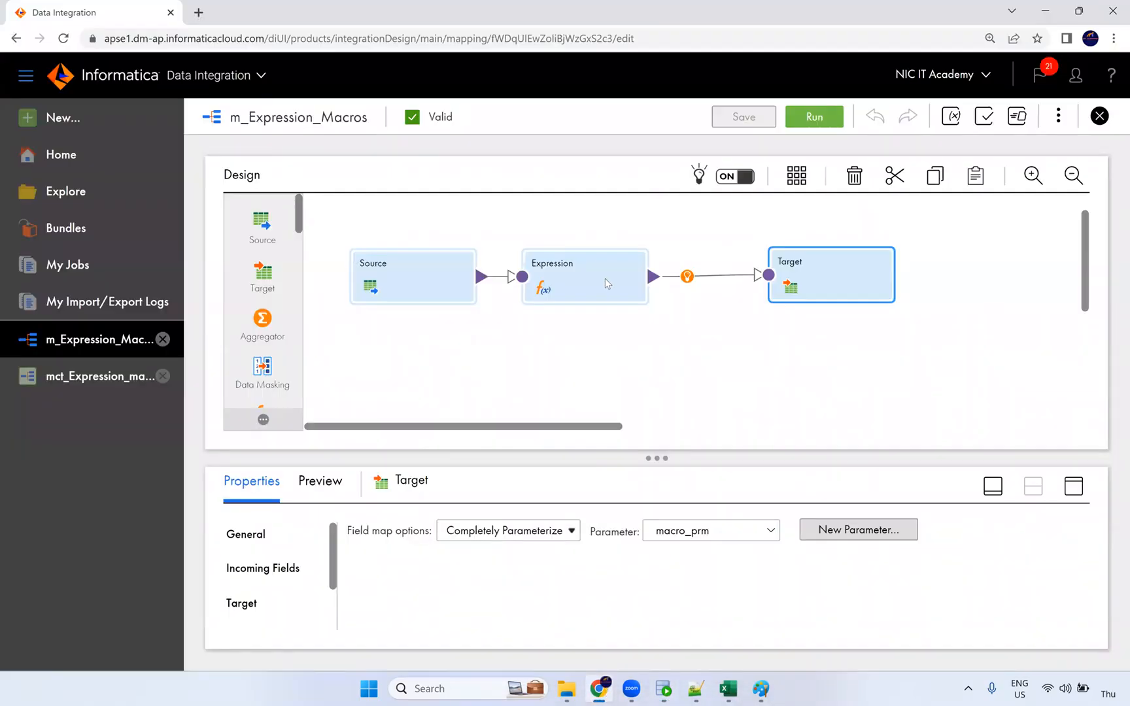
Select the Expression transformation and show its Expressions in an enlarged properties panel.
left_click(645, 264)
left_click(1073, 486)
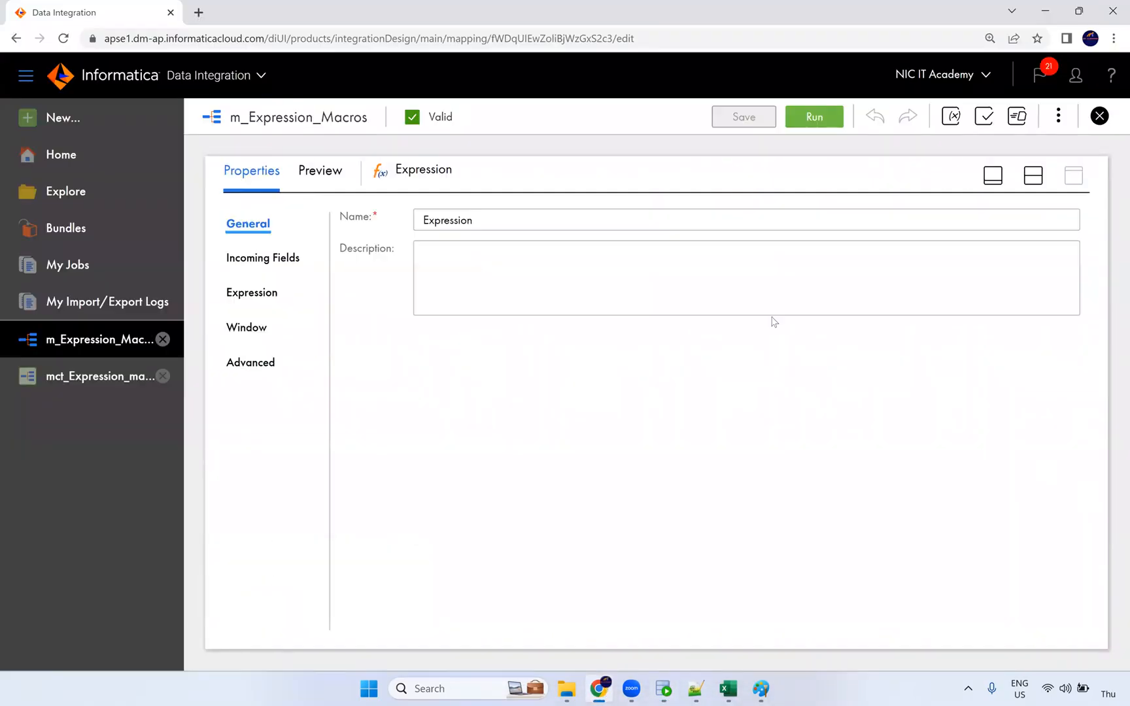
left_click(269, 291)
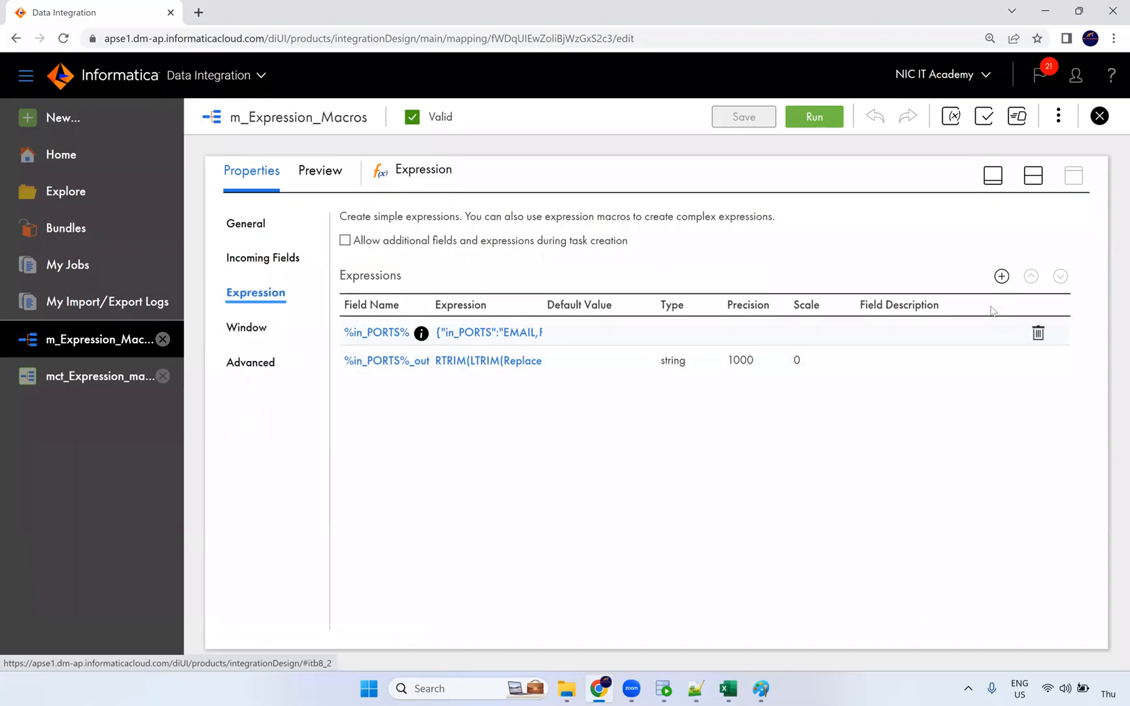
Try adding an Output Macro Field on %in_PORTS%, then cancel after the duplicate-name error.
left_click(1001, 277)
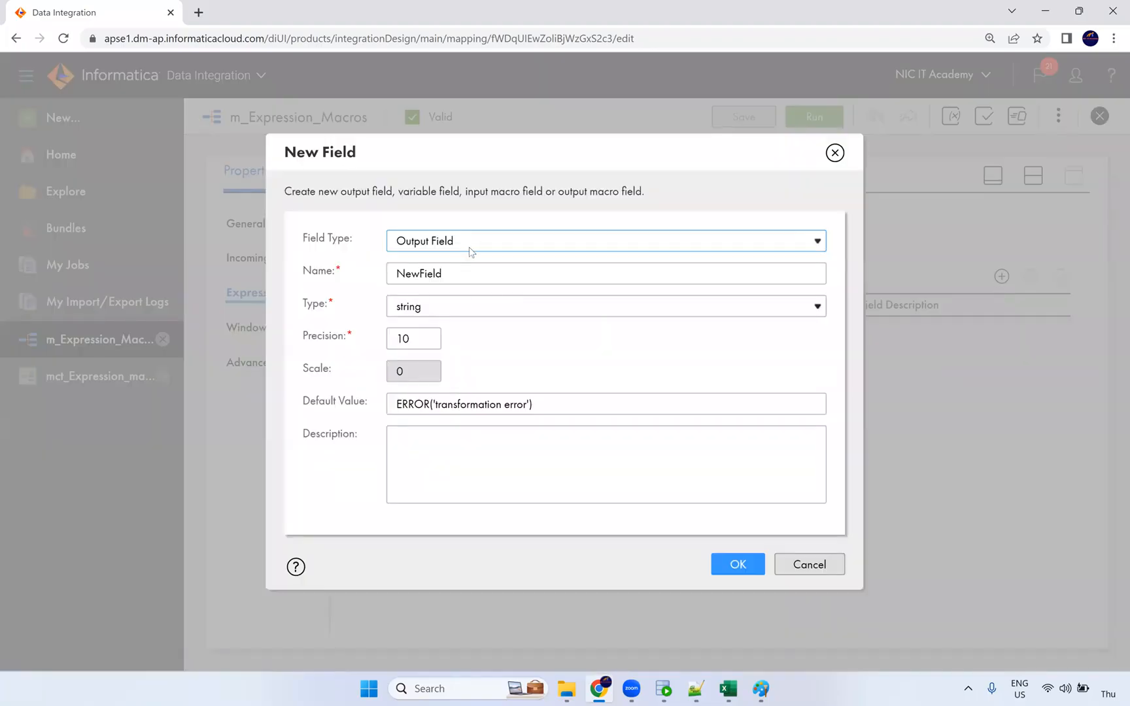
left_click(471, 249)
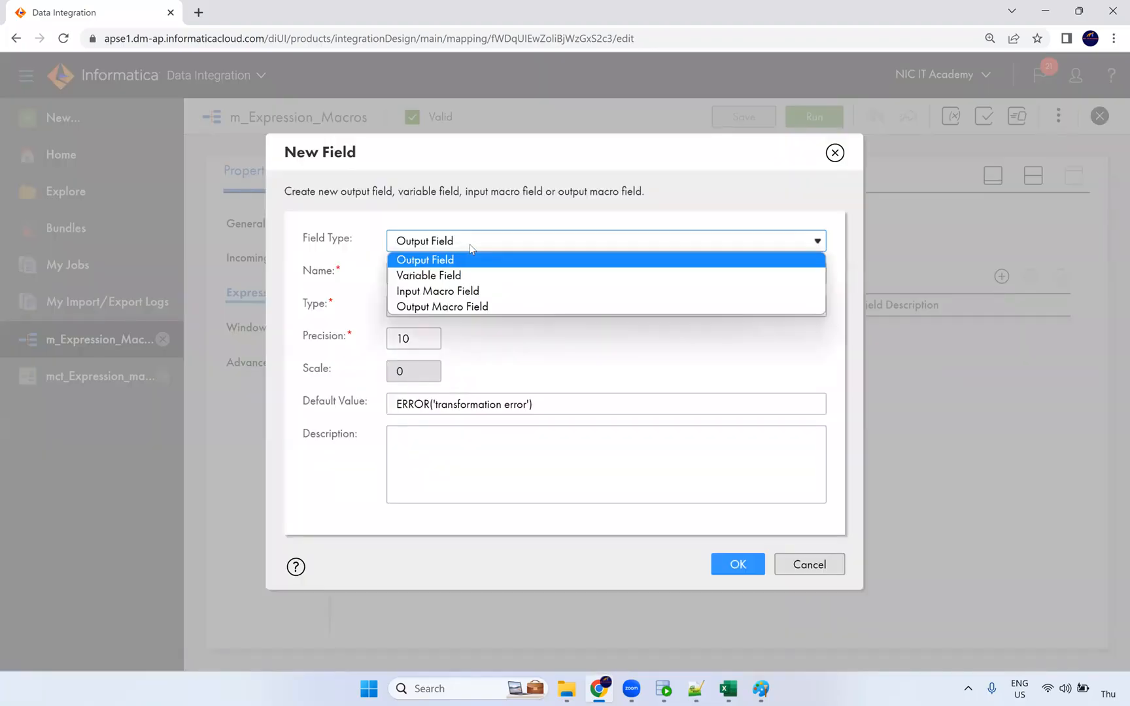
left_click(460, 295)
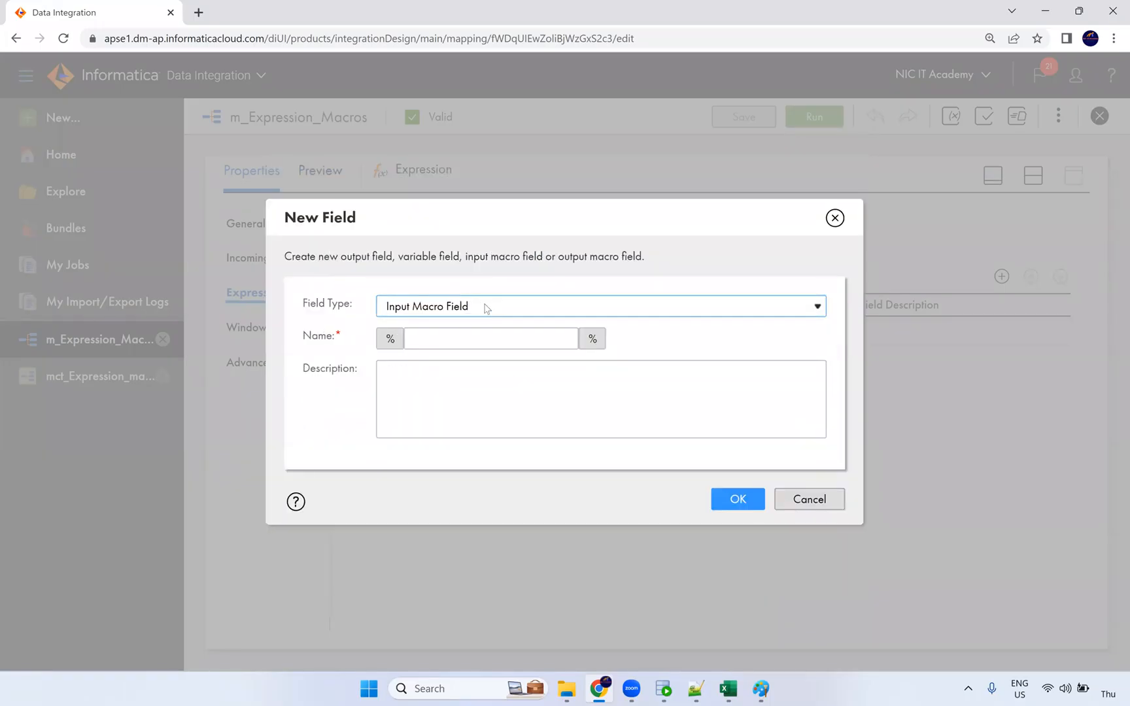
left_click(835, 218)
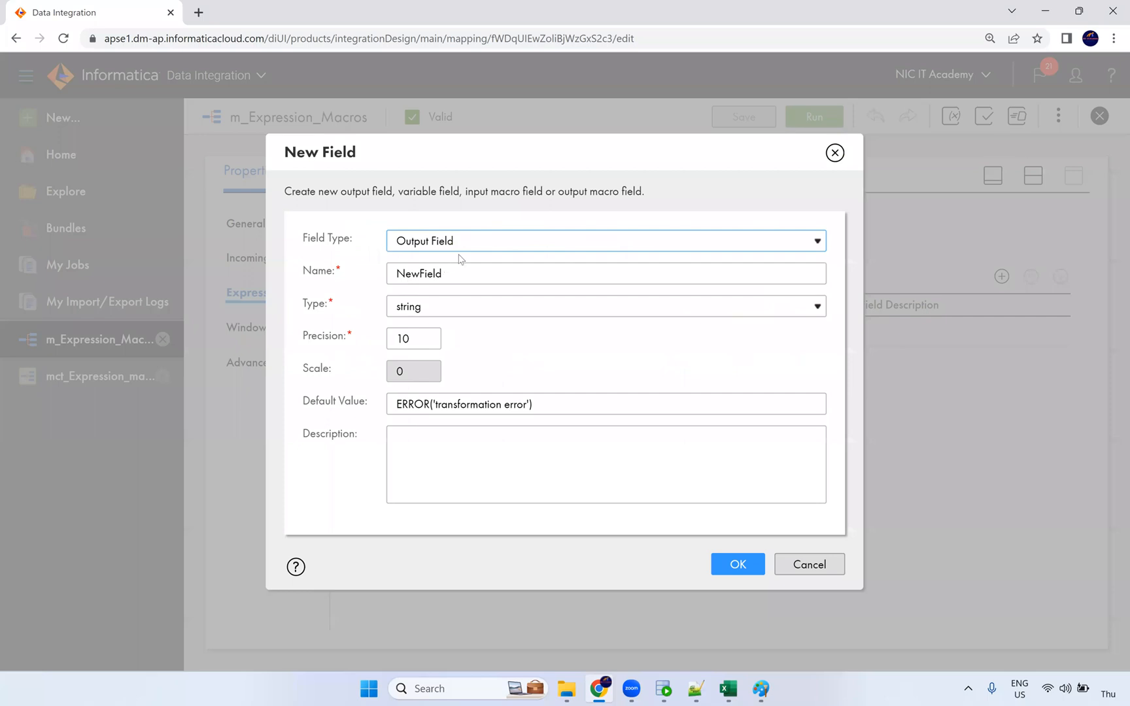
left_click(464, 247)
left_click(455, 305)
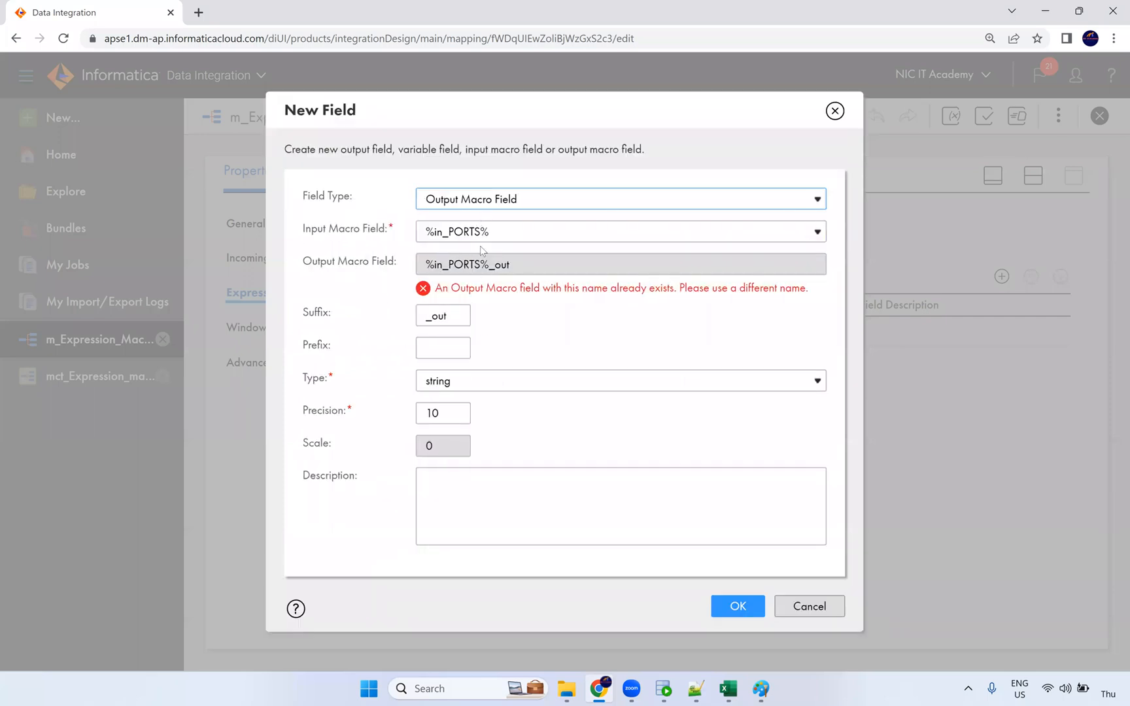
left_click(449, 237)
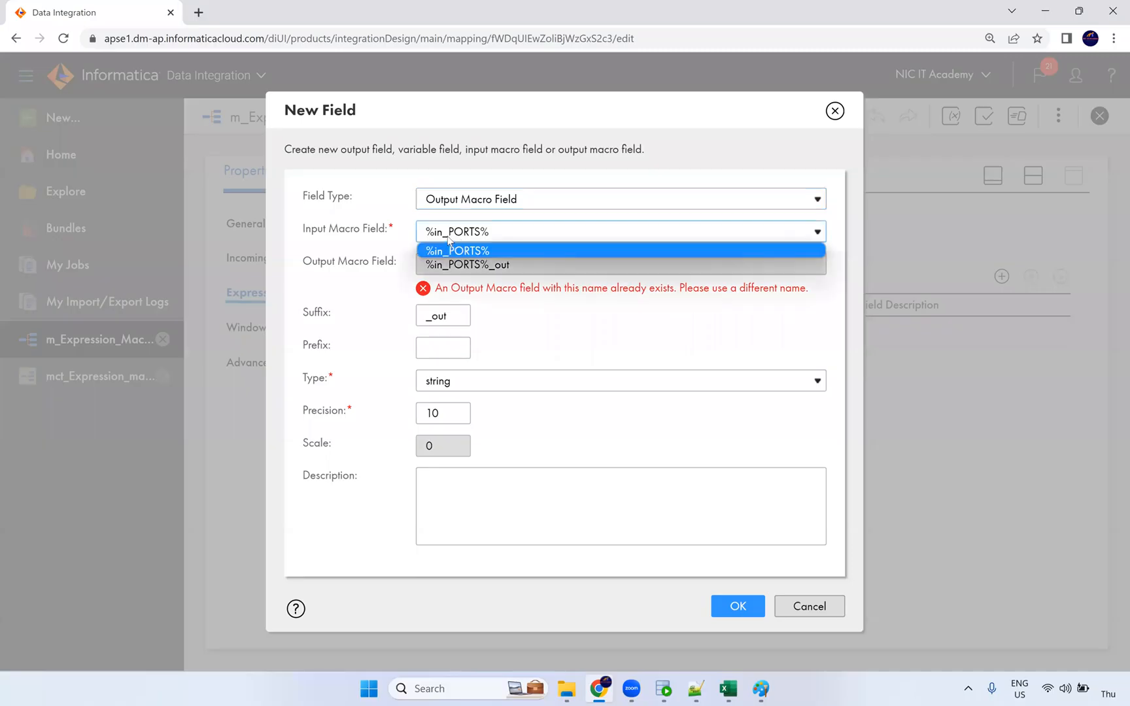
left_click(452, 236)
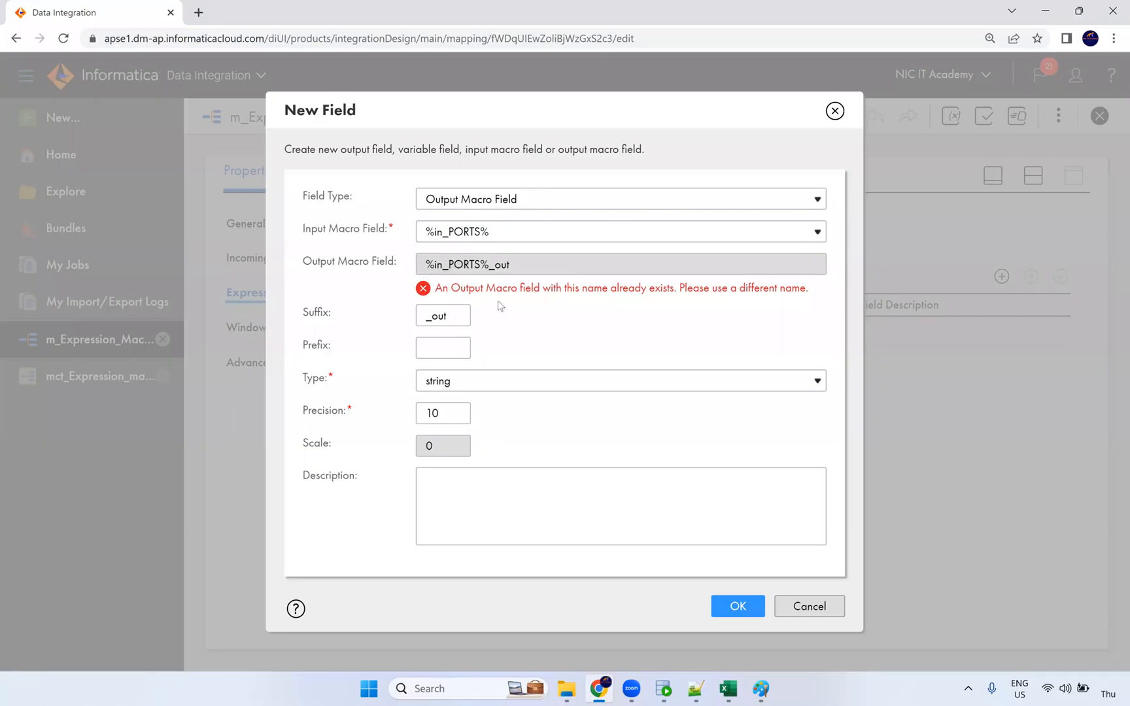
left_click(836, 112)
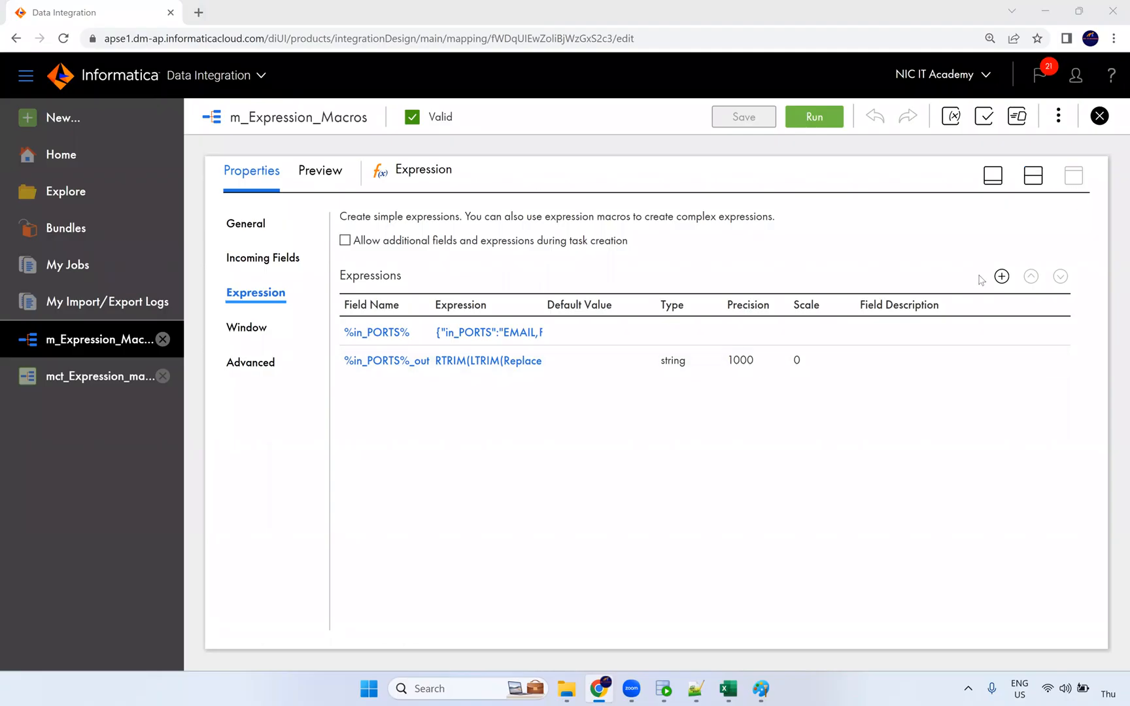
Create an integer output field named flag and open its expression editor.
left_click(1001, 276)
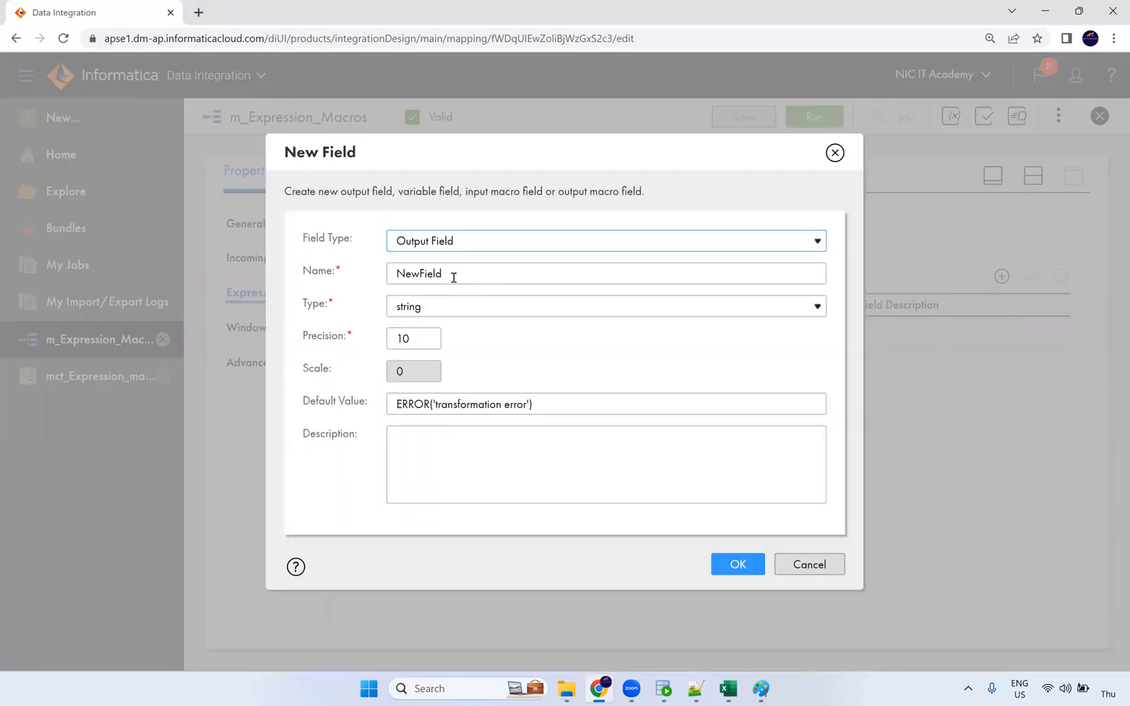
key("Tab")
type("flag")
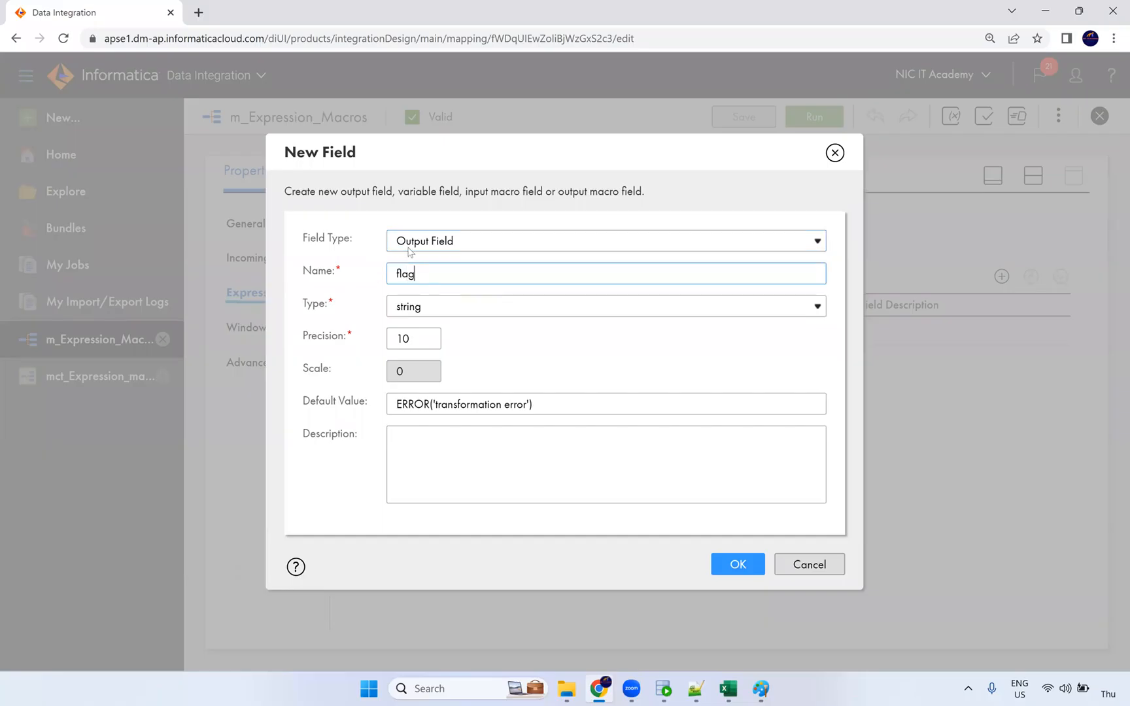
left_click(421, 313)
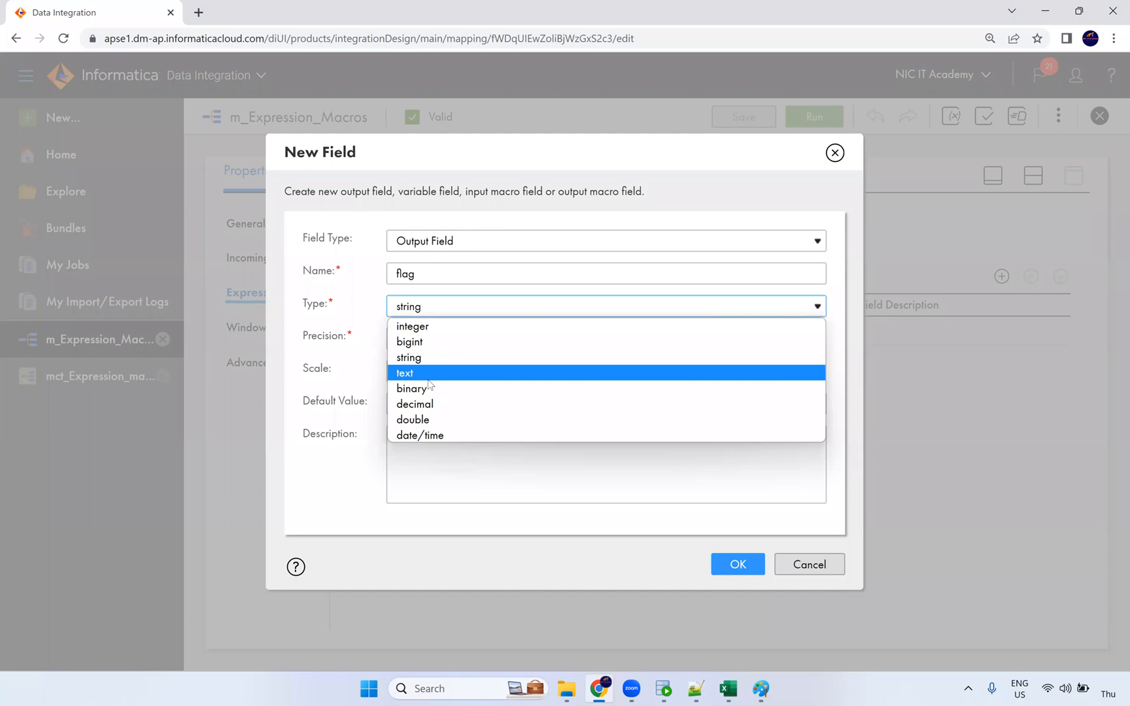
left_click(411, 325)
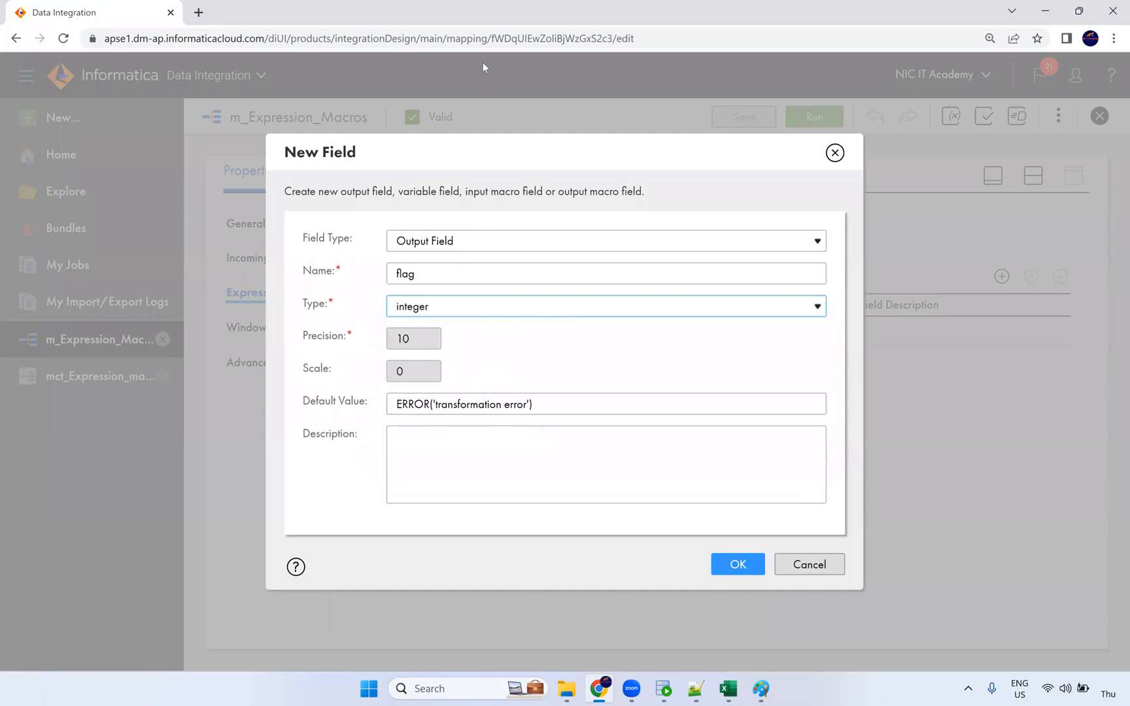
left_click(738, 563)
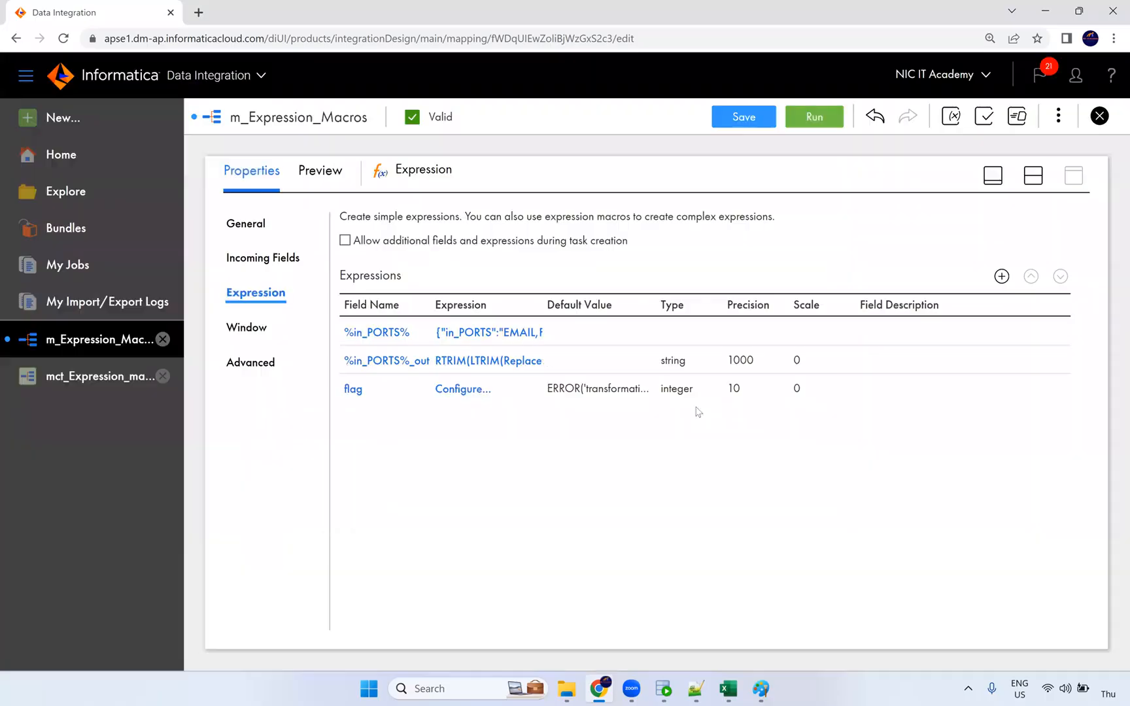
left_click(478, 391)
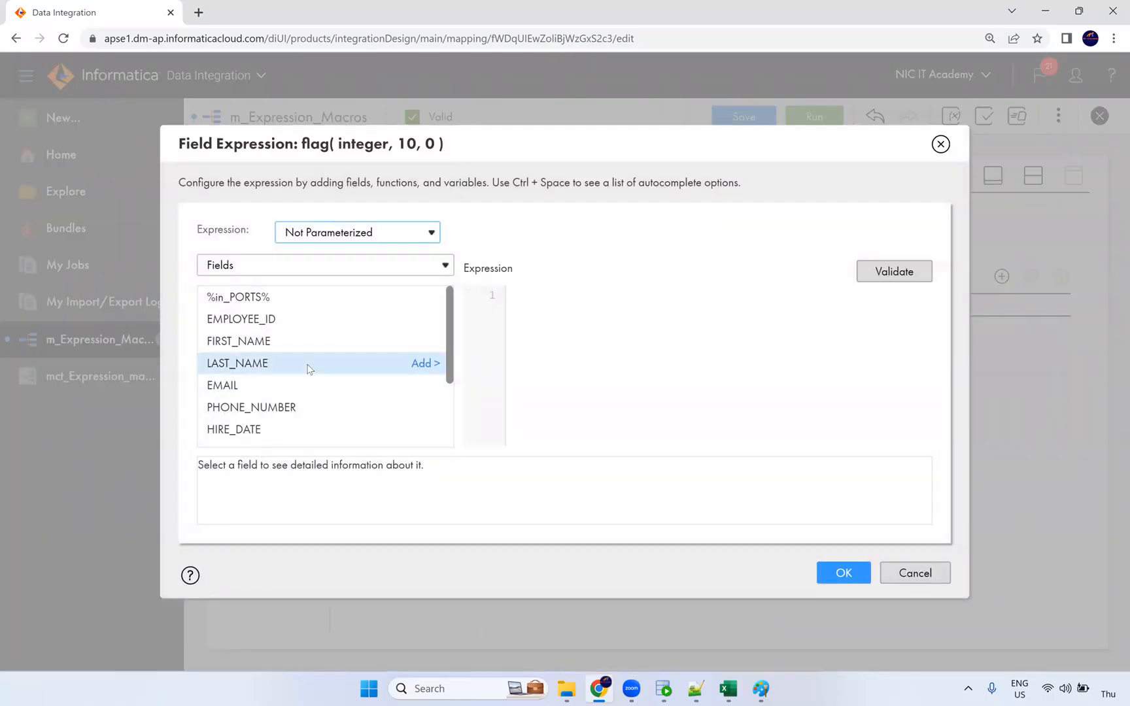
List Built-in functions in the flag editor and expand Horizontal Expansion (OPR_CONCAT, OPR_CONCATDELIM, OPR_IIF, OPR_SUM).
scroll(315, 353, "down", 2)
left_click(276, 270)
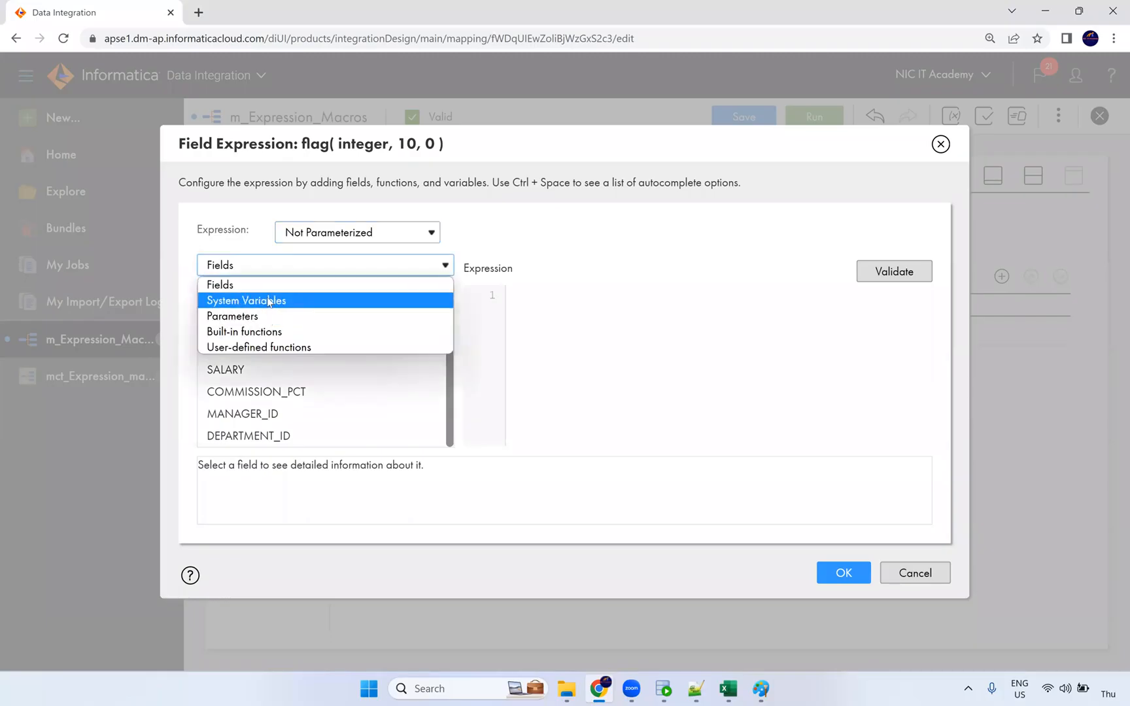
left_click(259, 332)
scroll(371, 385, "down", 3)
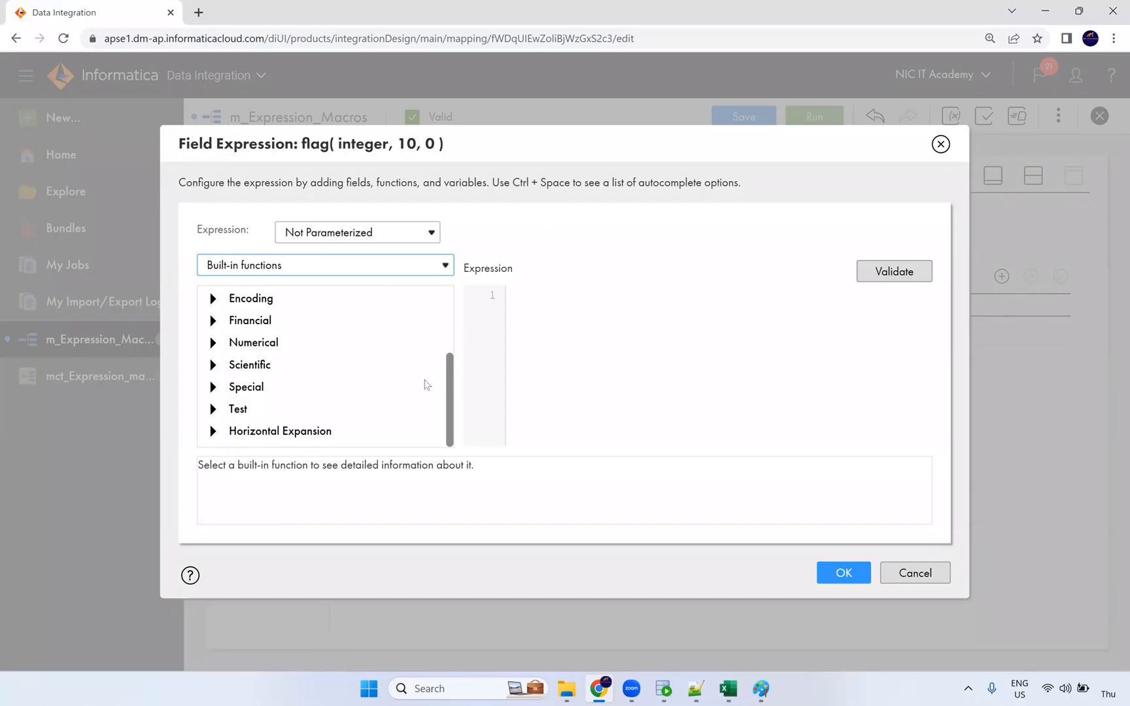
left_click(215, 432)
scroll(330, 370, "down", 1)
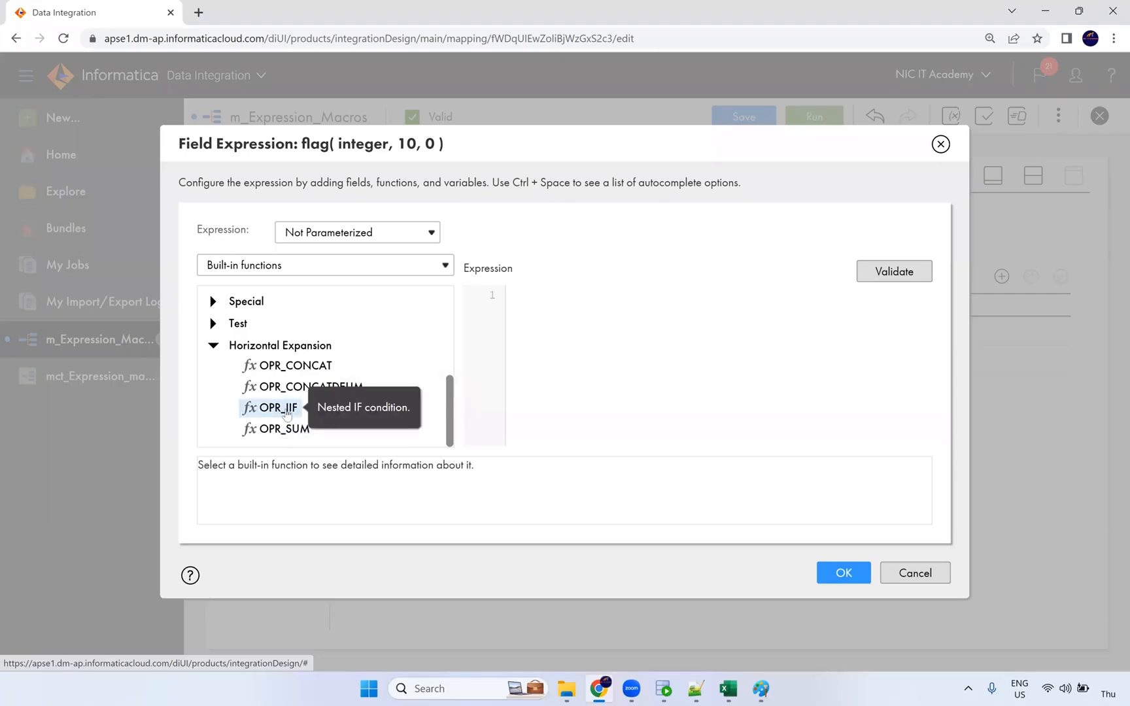
left_click(695, 688)
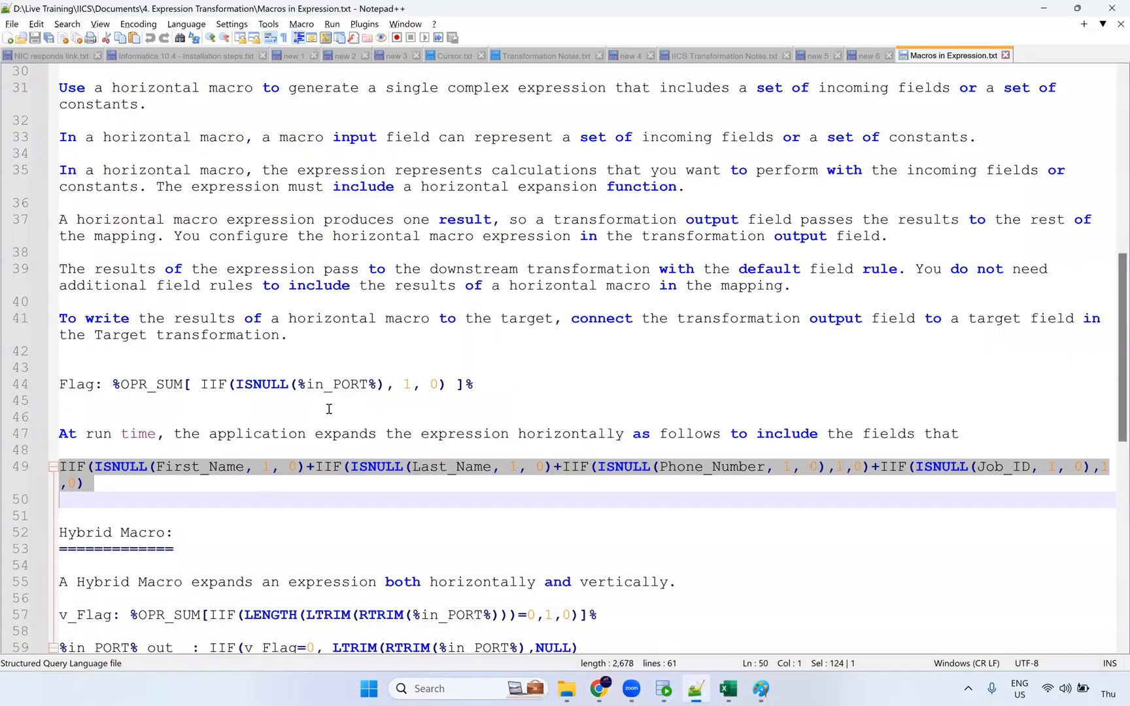
Paste %OPR_SUM[ IIF(ISNULL(%in_PORT%), 1, 0) ]% into flag's expression, removing a trial OPR_IIF template.
left_click_drag(469, 384, 113, 384)
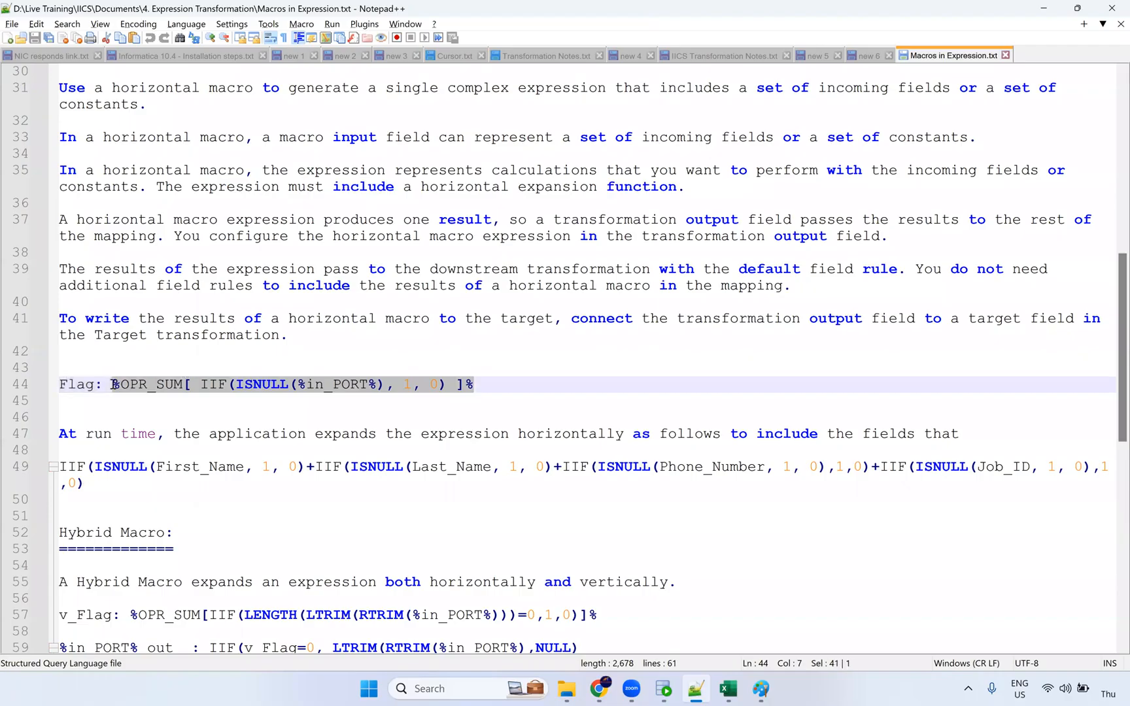
key("ctrl+c")
key("alt+Tab")
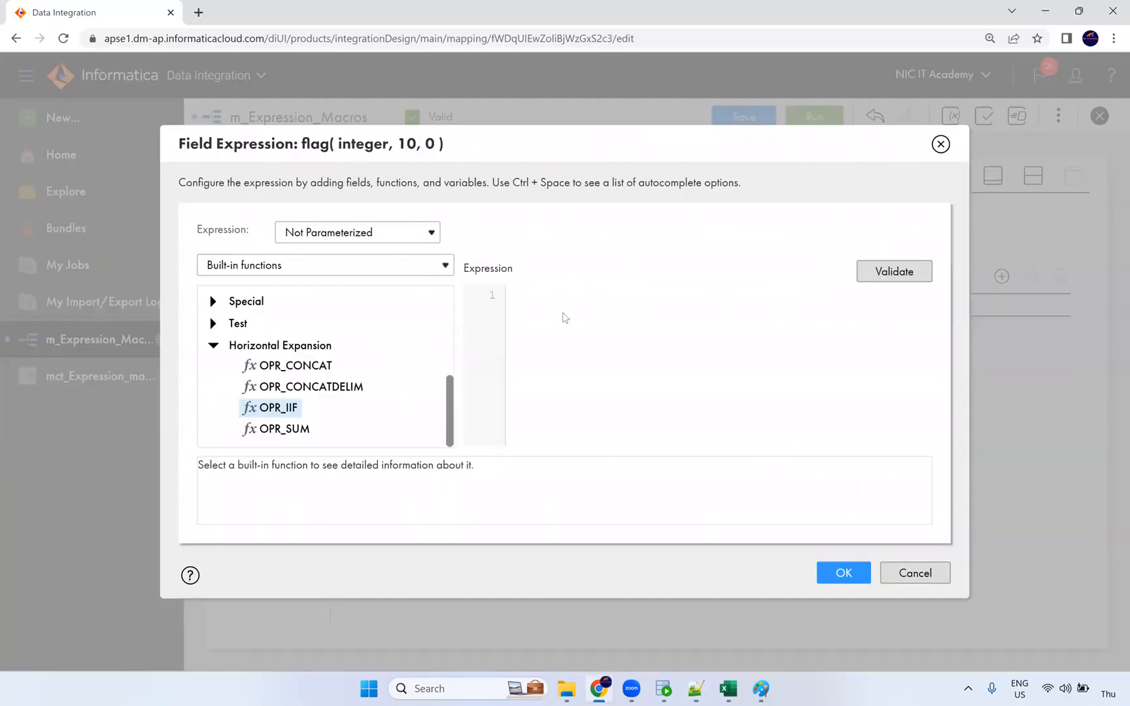
left_click(563, 315)
key("ctrl+v")
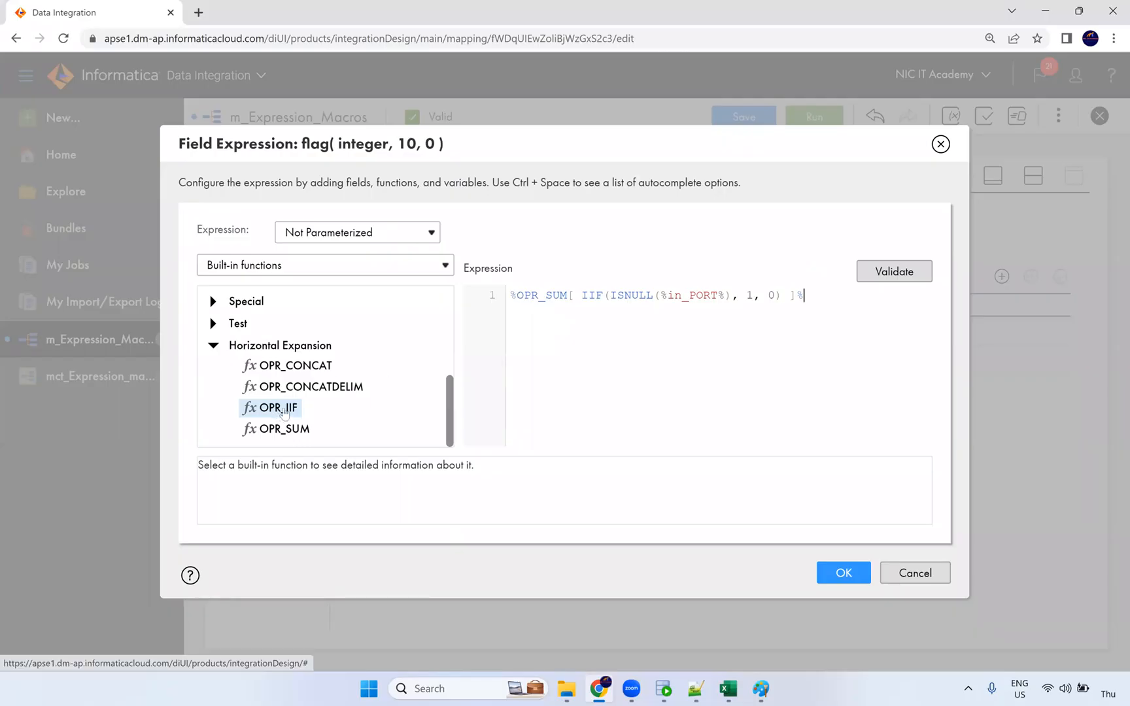
key("Return")
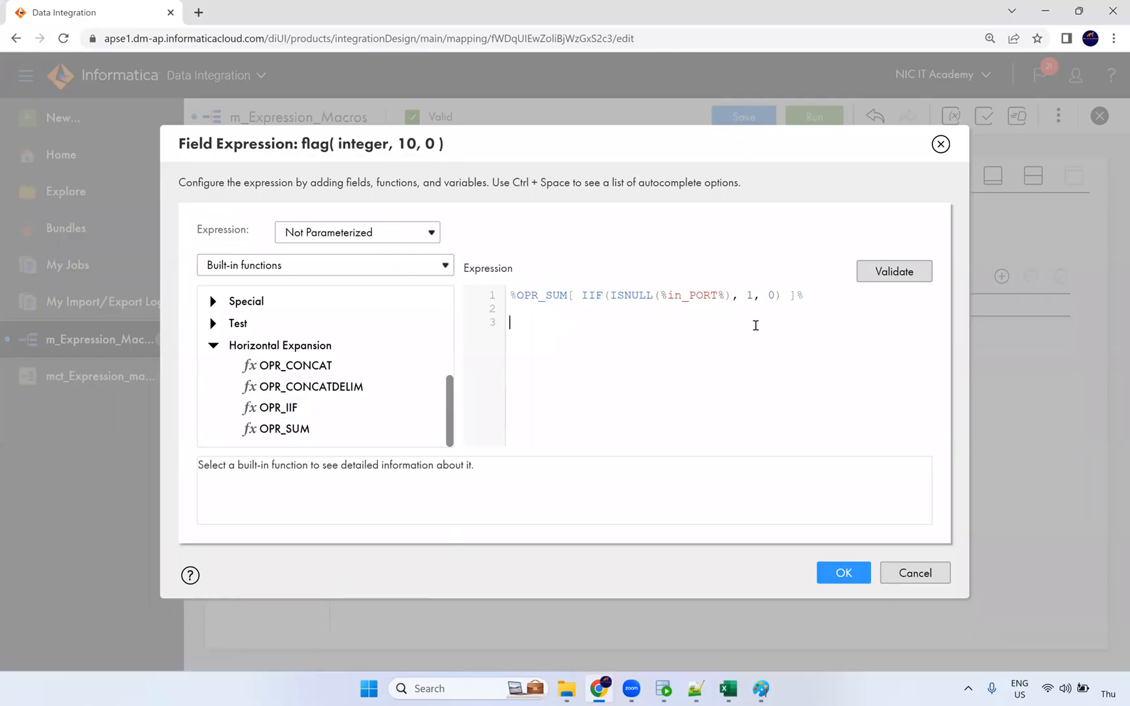
double_click(281, 407)
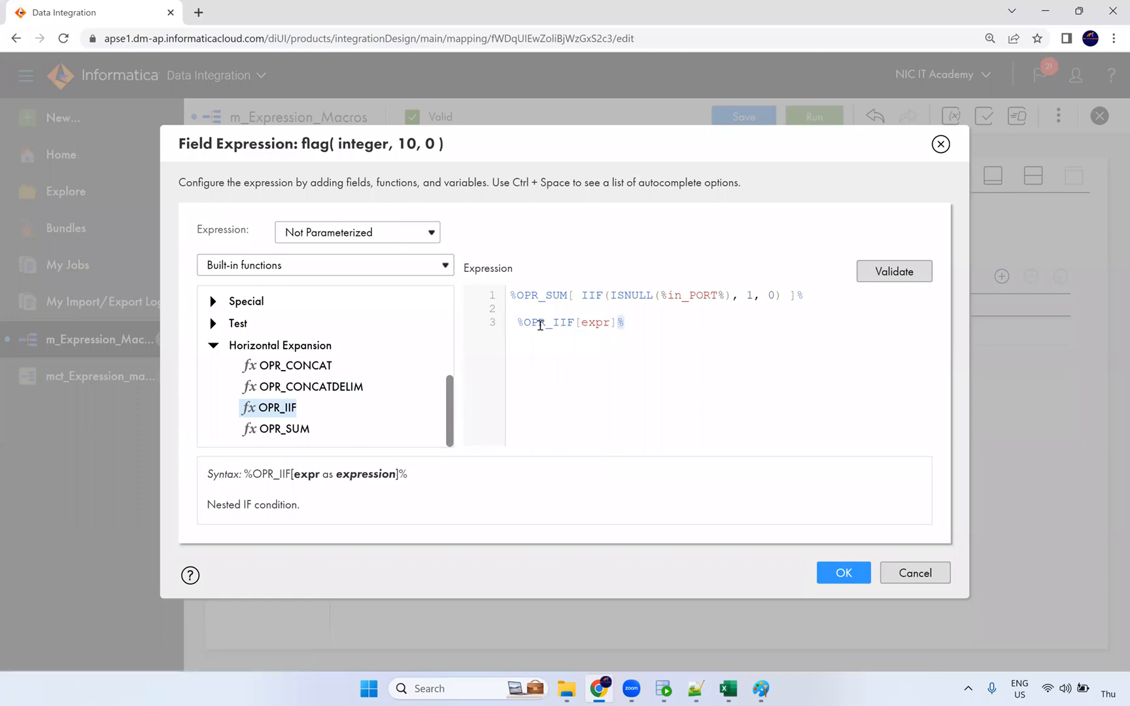
left_click_drag(523, 323, 501, 322)
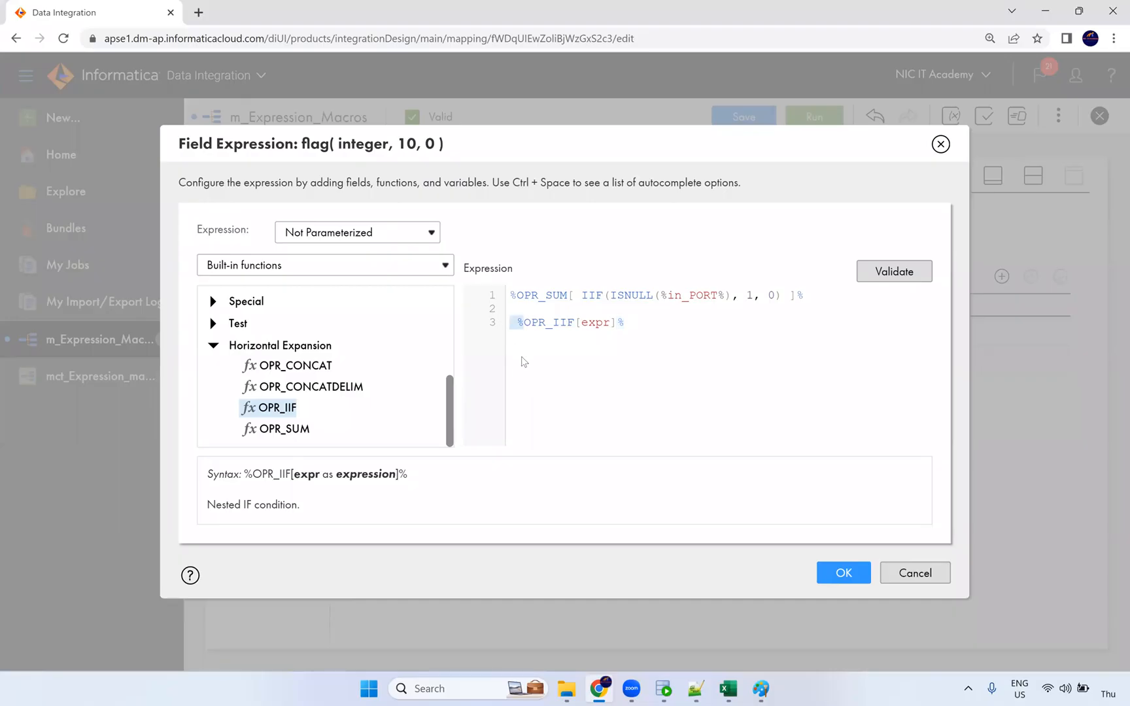
double_click(594, 324)
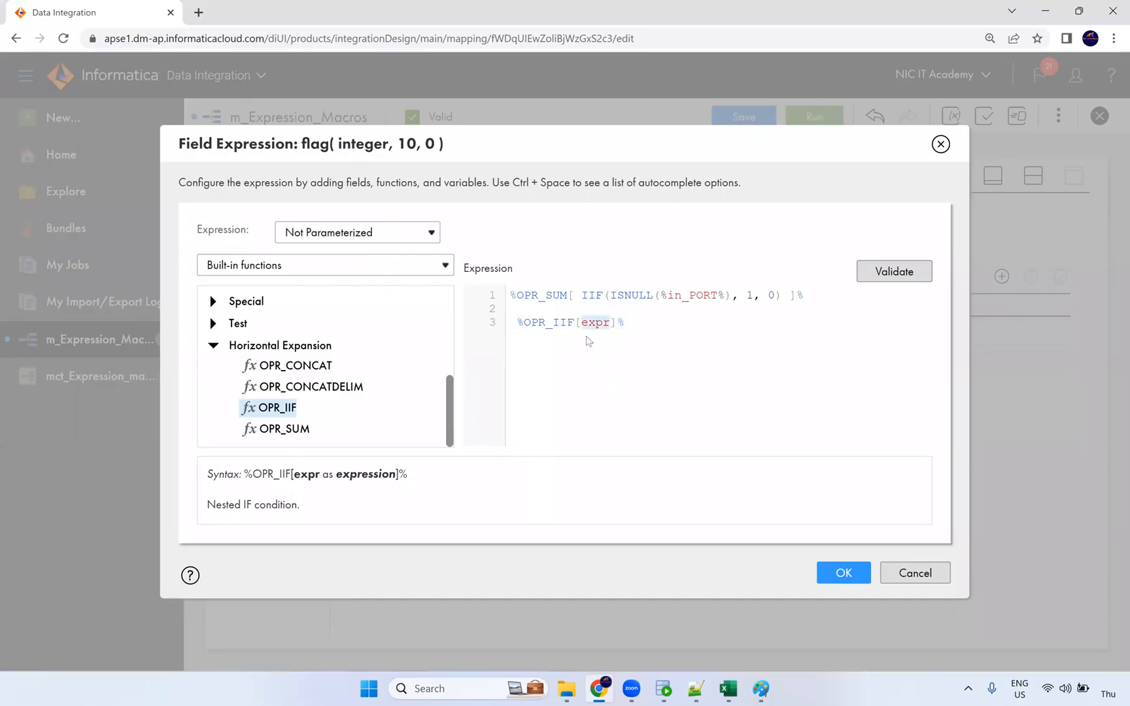
triple_click(627, 325)
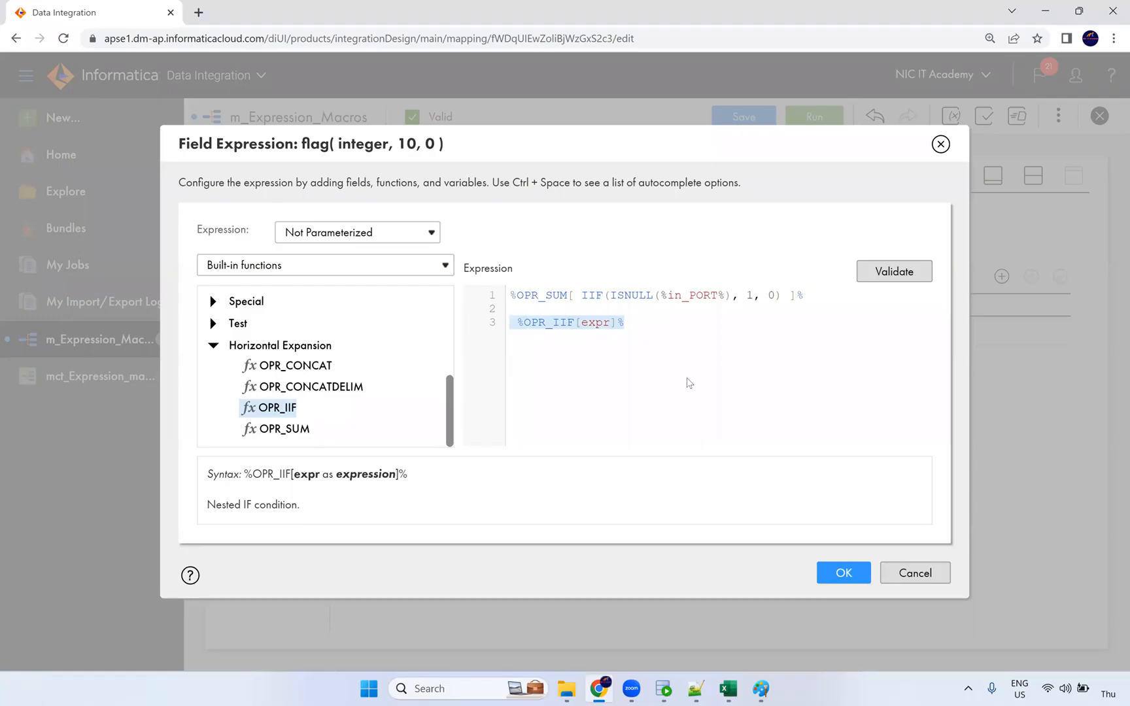
key("BackSpace")
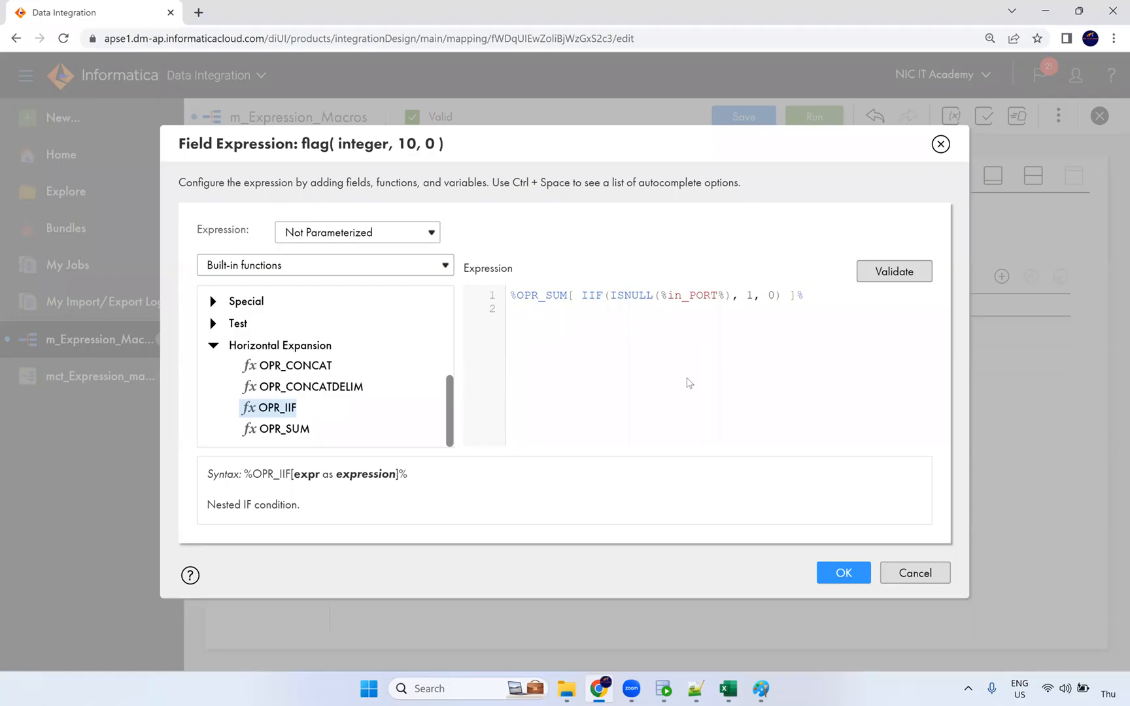
Highlight OPR_SUM, ISNULL and in_PORT in the flag expression to explain the macro.
double_click(551, 296)
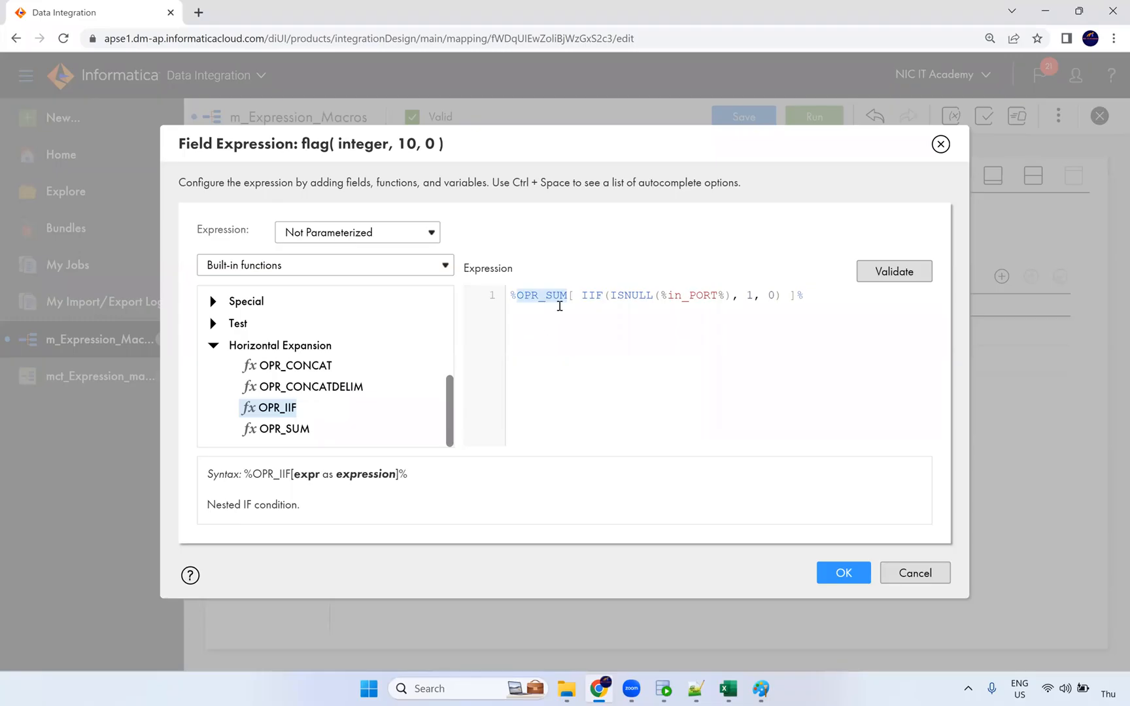
left_click(597, 295)
double_click(634, 296)
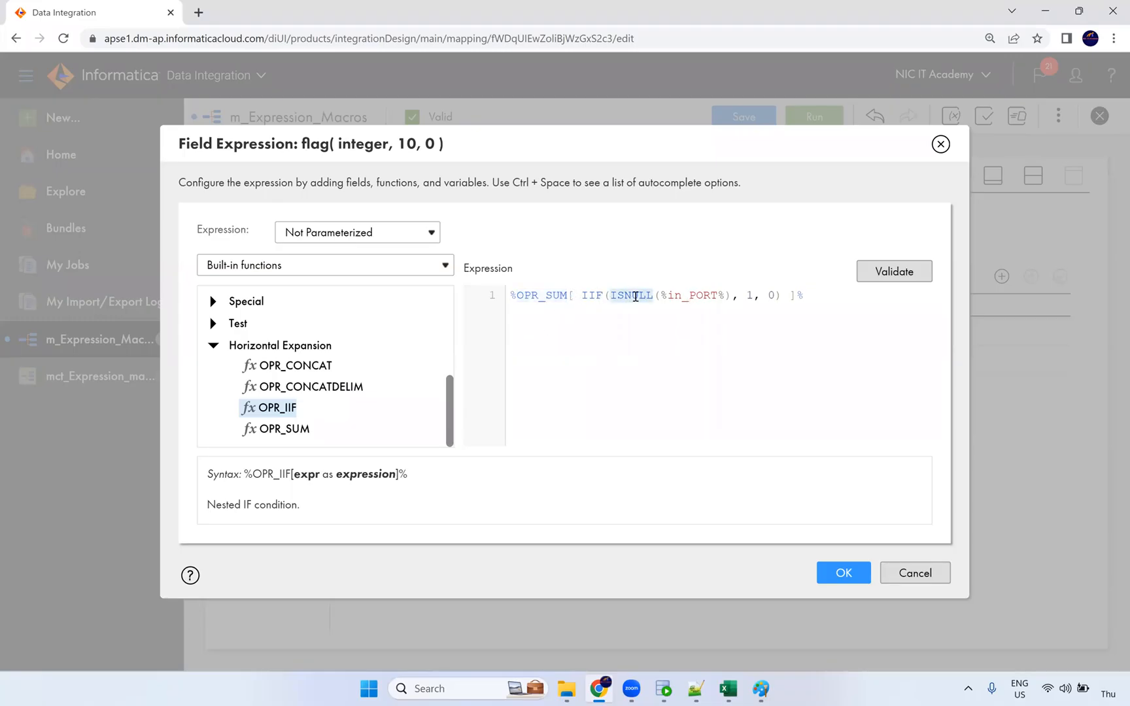
double_click(699, 298)
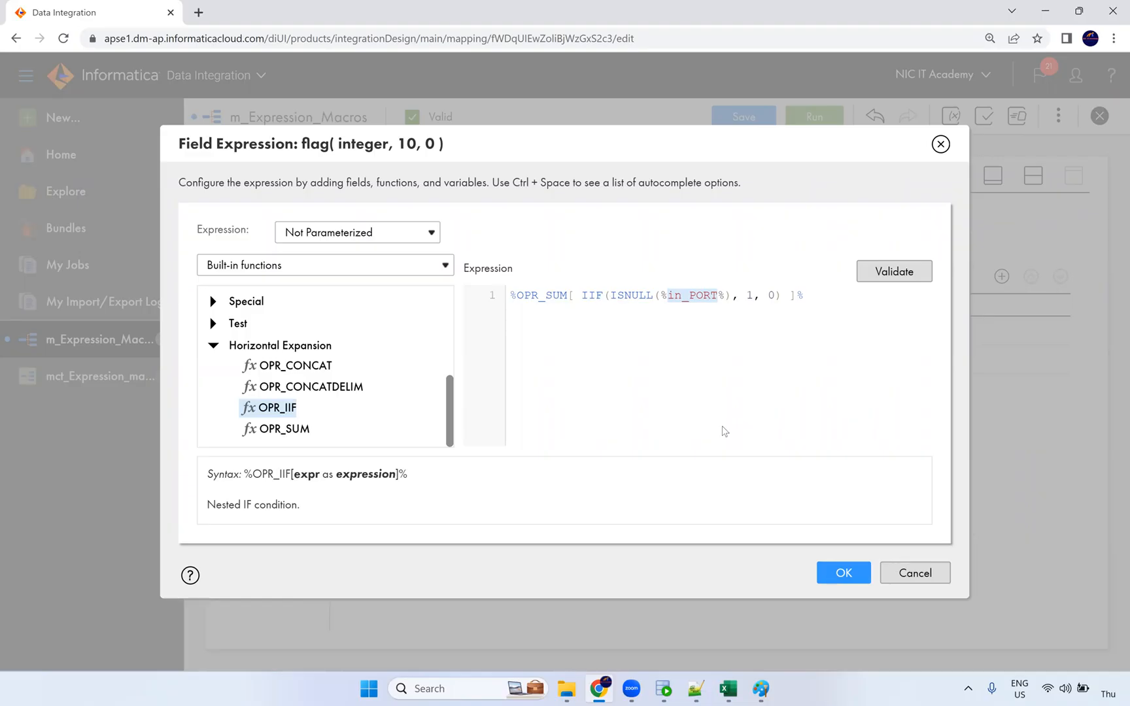
left_click(771, 295)
left_click(668, 691)
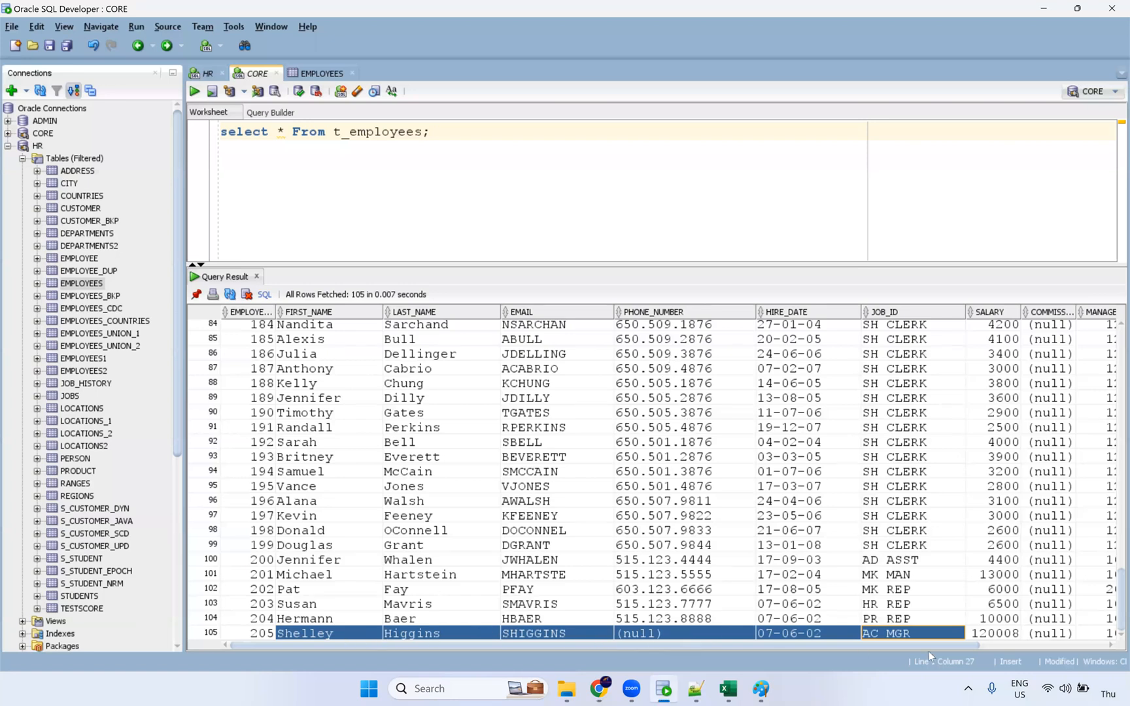
In the t_employees results, compare rows 102–104 with row 105's values.
key("alt+Tab")
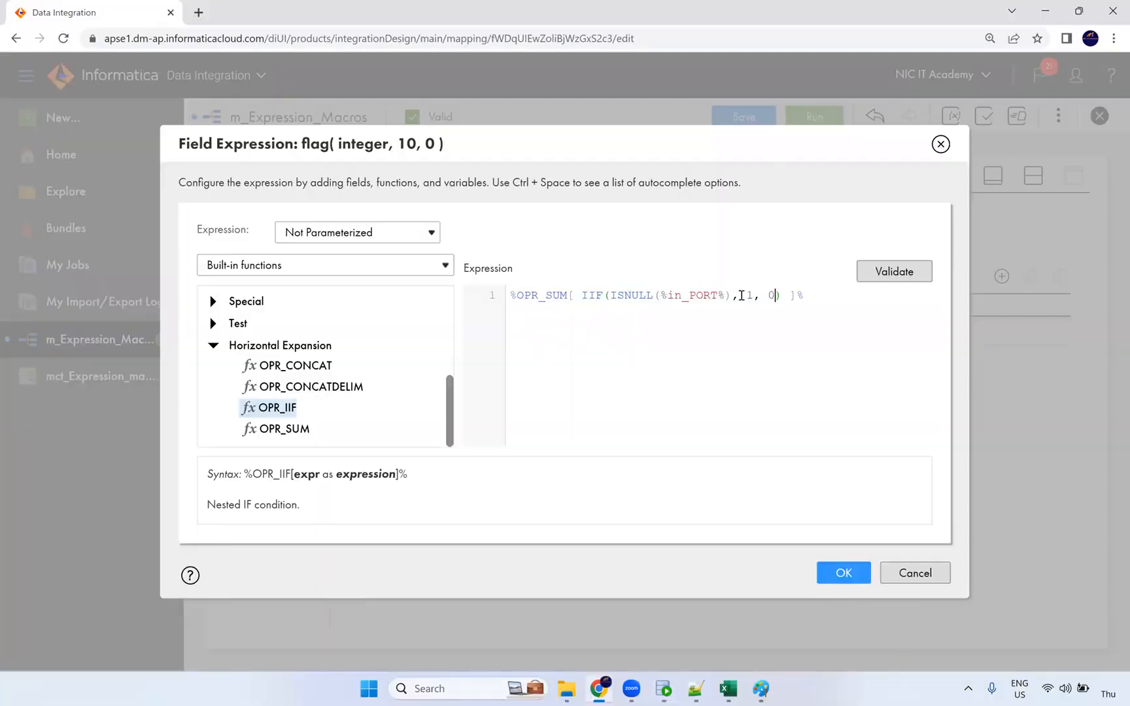
key("alt+Tab")
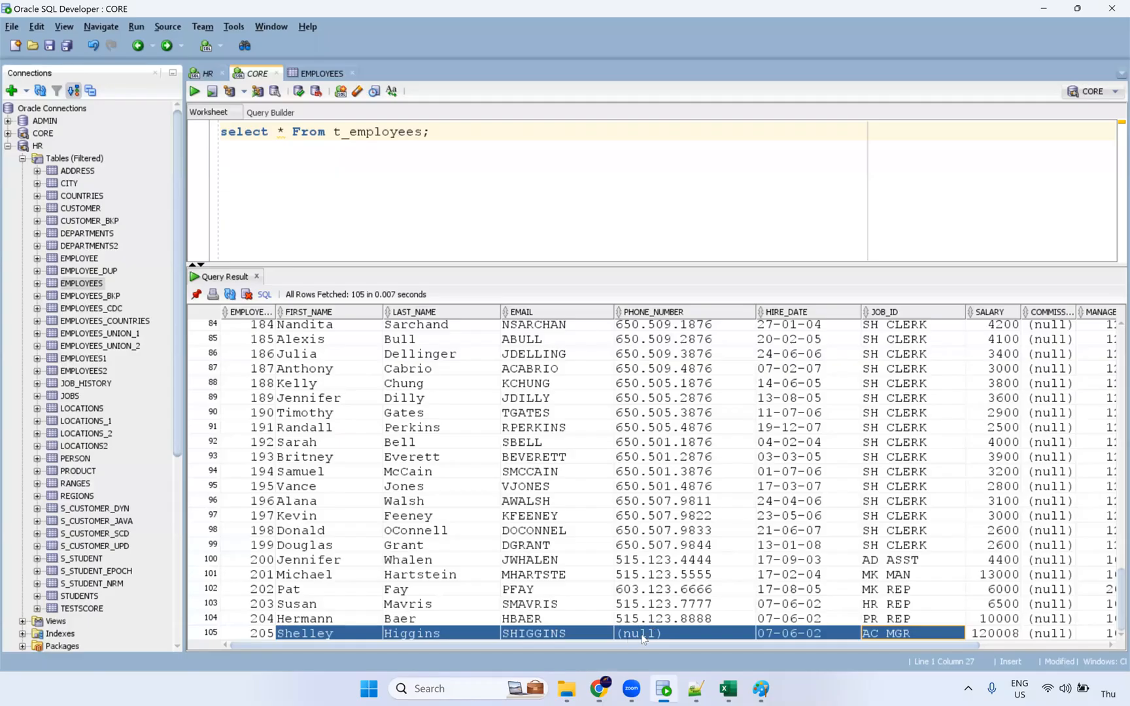
left_click(639, 633)
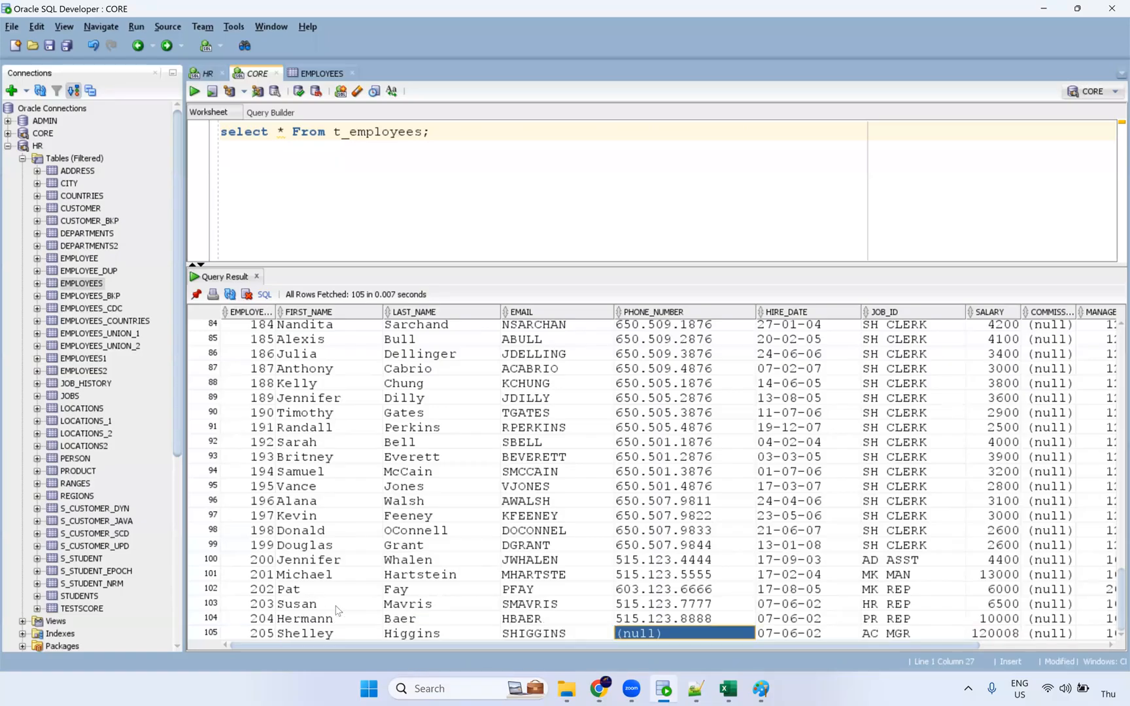
left_click_drag(314, 590, 938, 625)
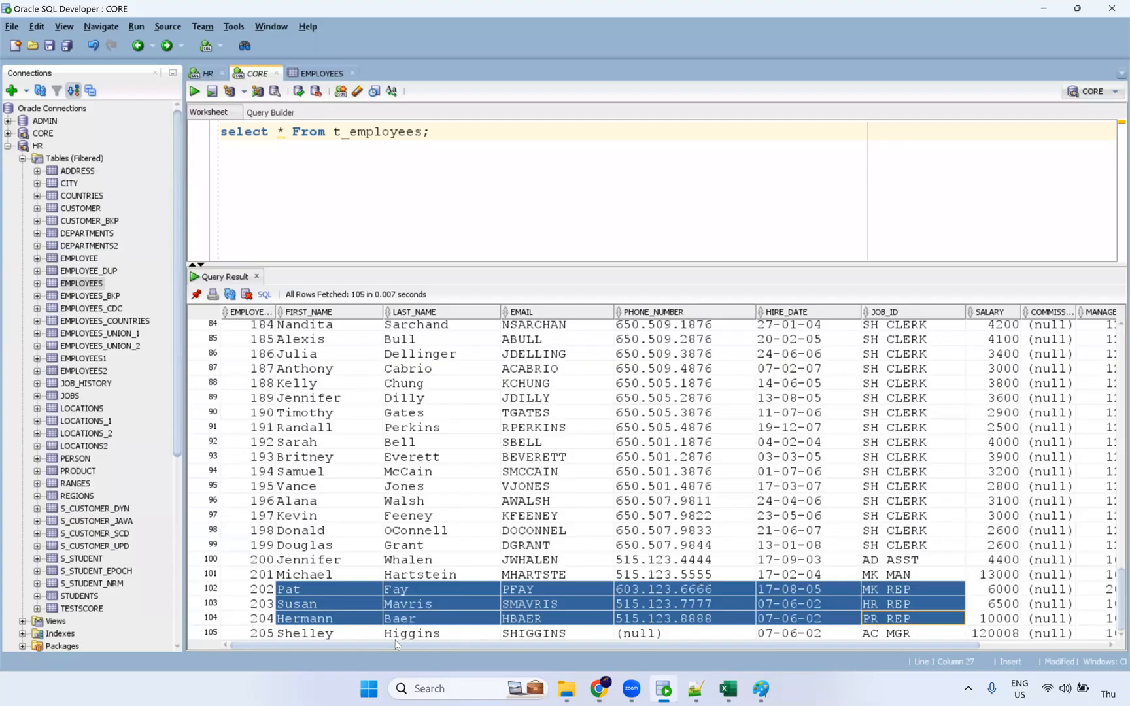
left_click(303, 635)
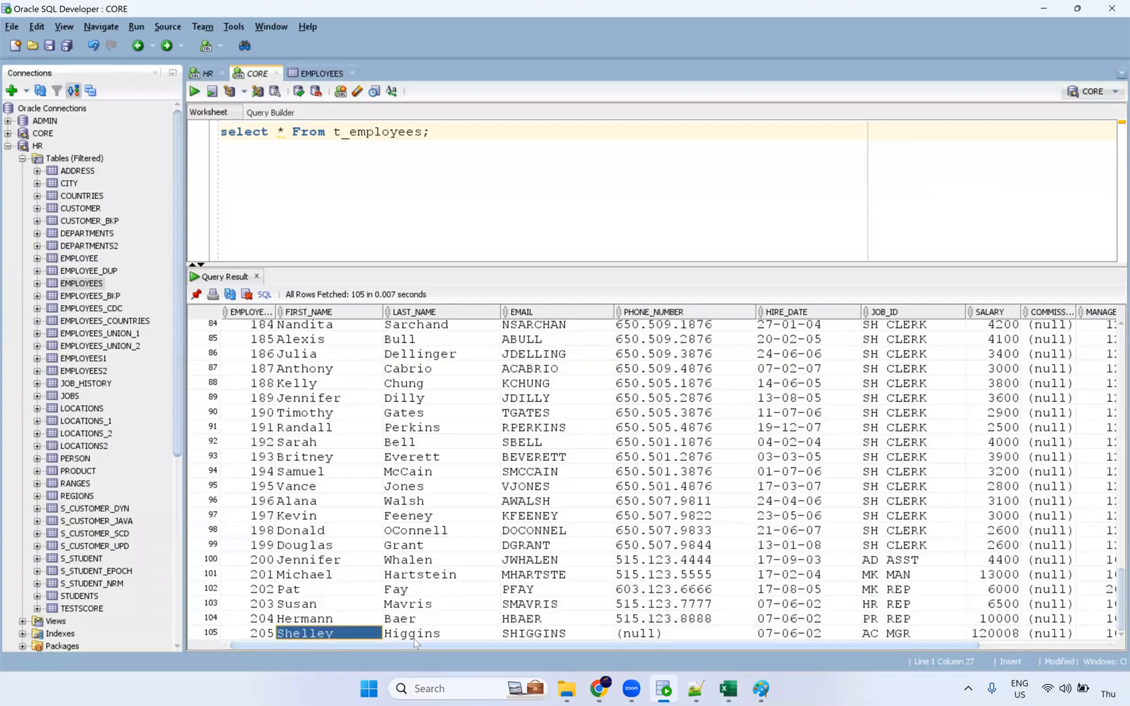
left_click(432, 635)
left_click(556, 636)
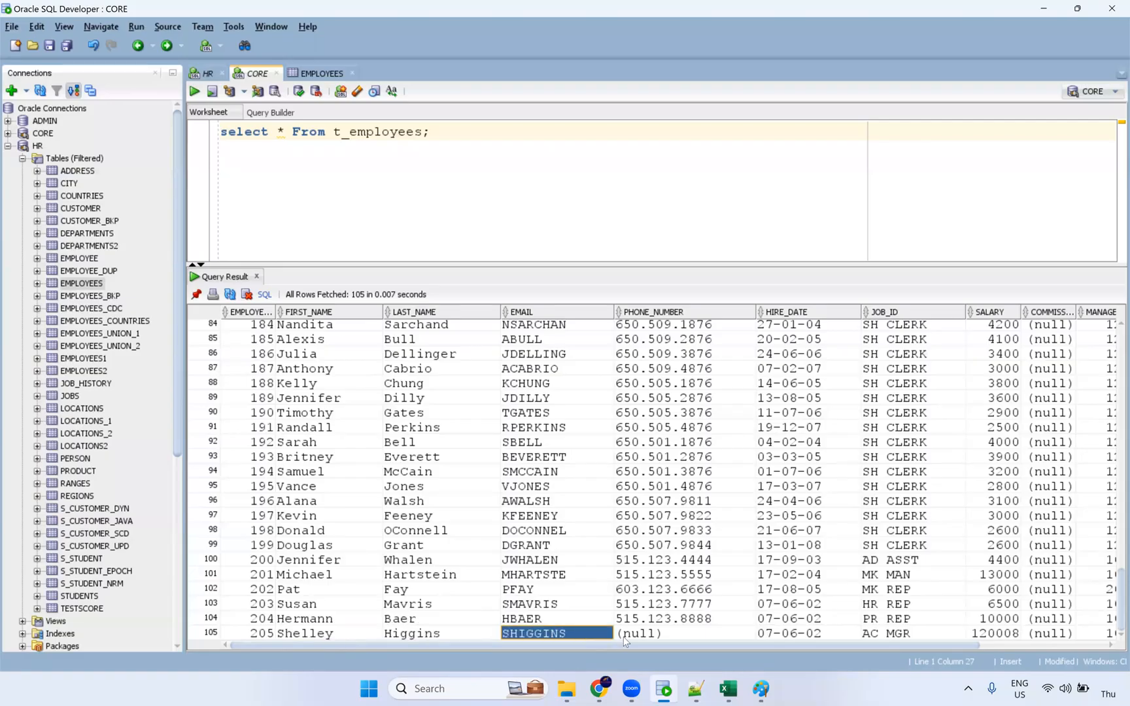
Confirm row 105 has a null PHONE_NUMBER and AC MGR job, then return to the flag expression editor.
left_click(644, 636)
left_click(879, 635)
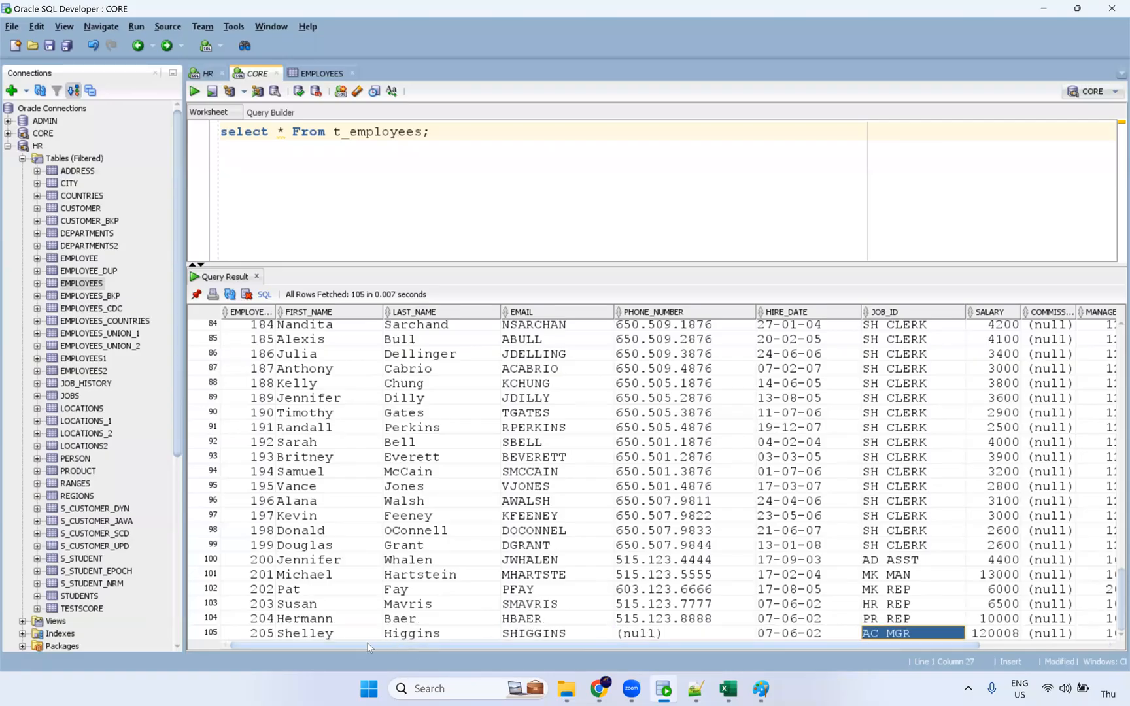
left_click(321, 634)
left_click(639, 636, "shift")
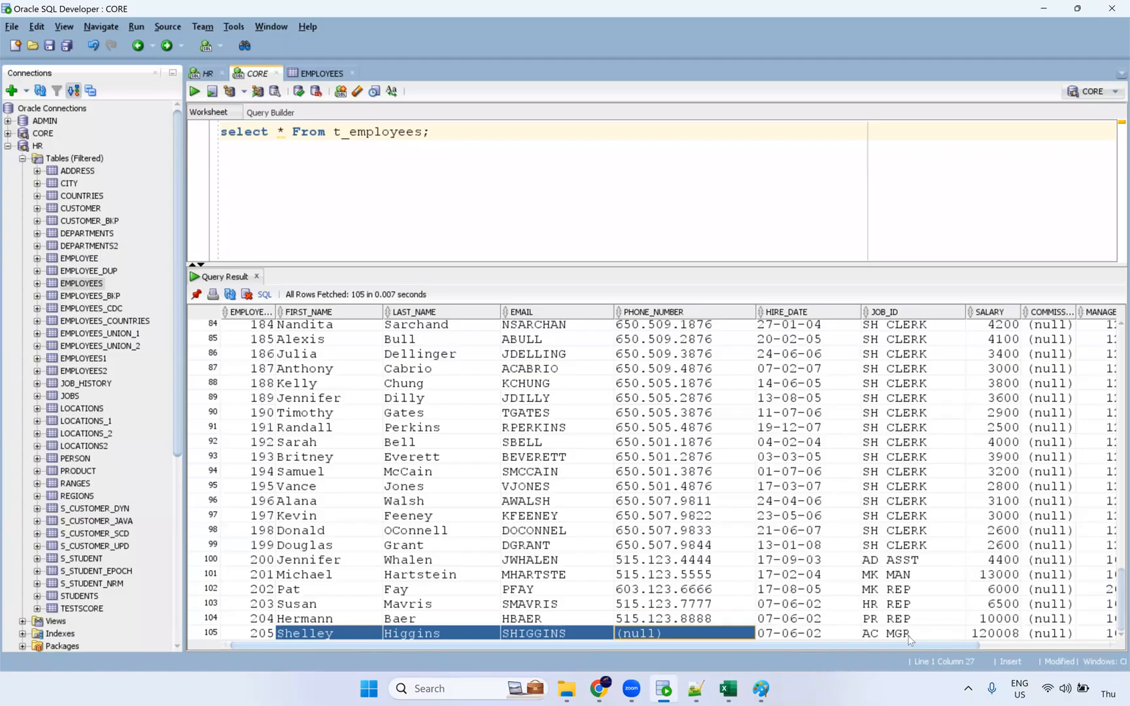
left_click(876, 635)
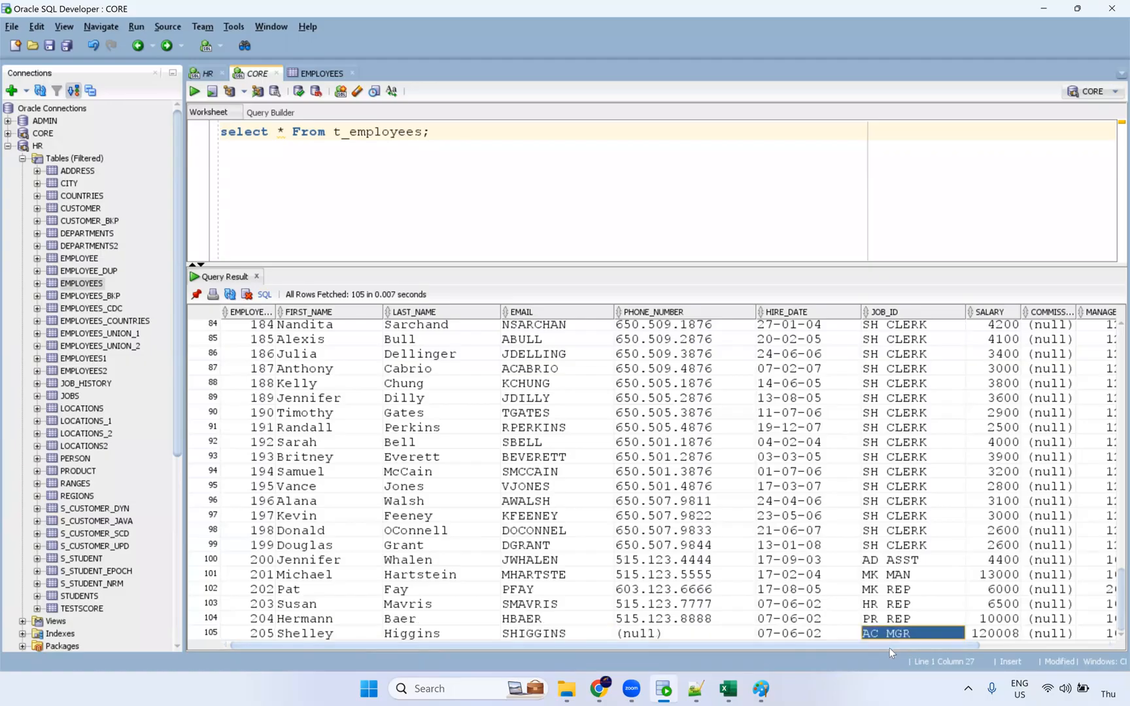
key("alt+Tab")
key("alt+Tab")
left_click(318, 634)
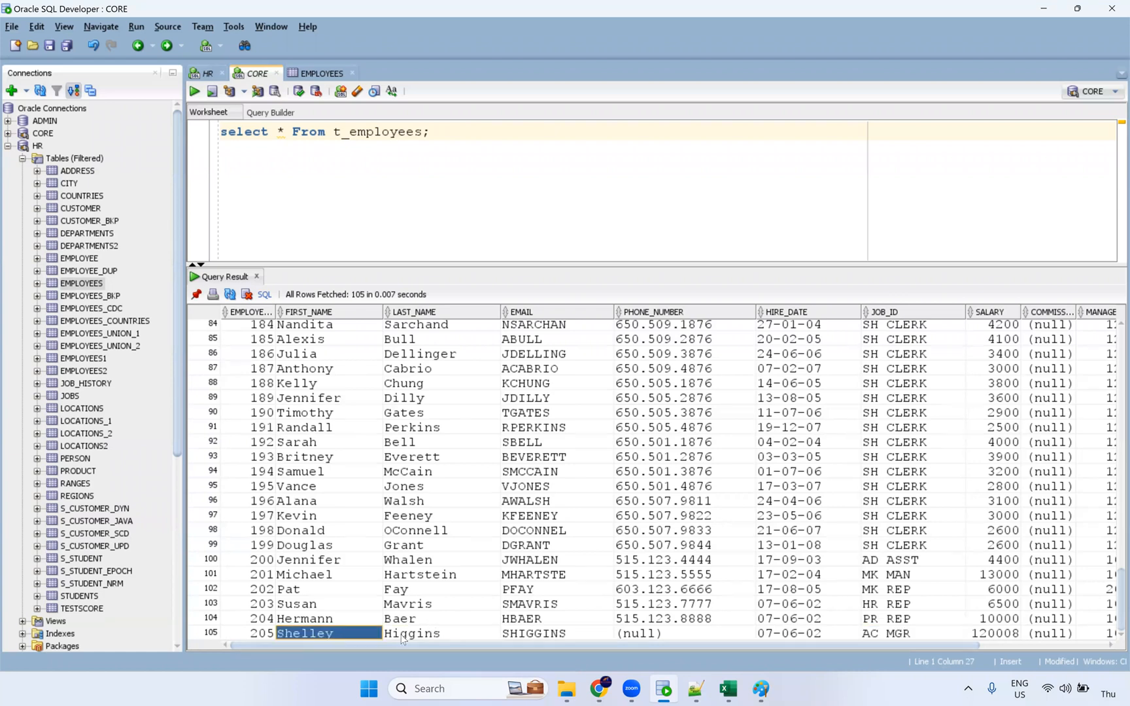
left_click(625, 638)
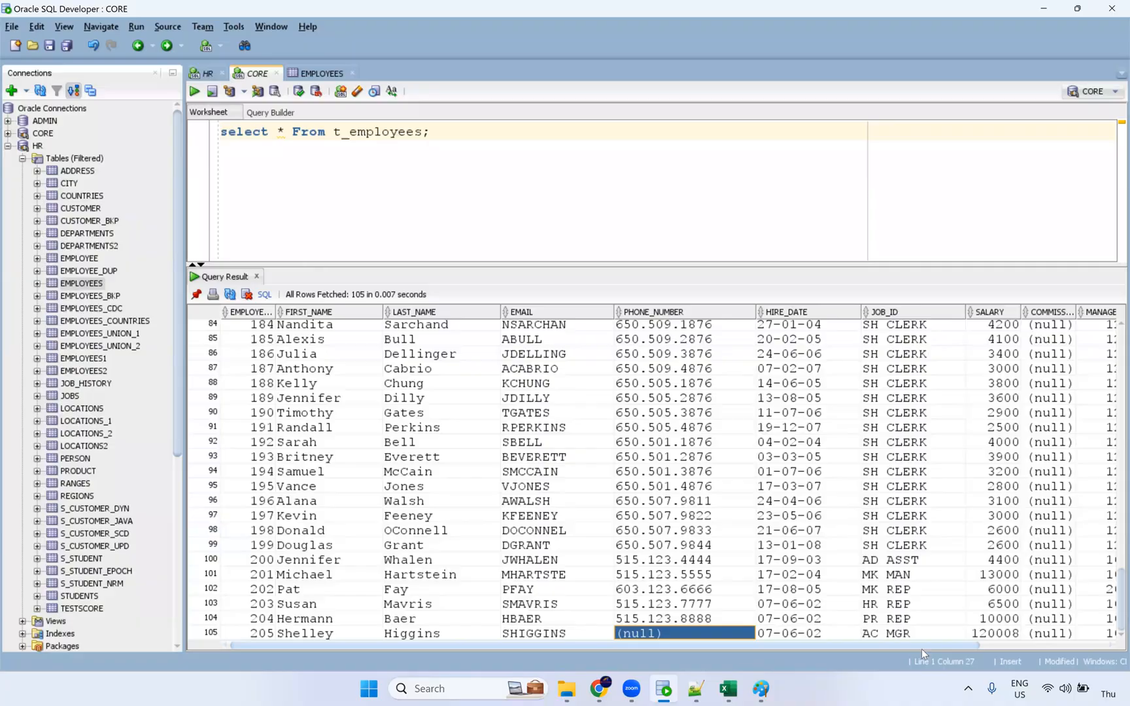
key("alt+Tab")
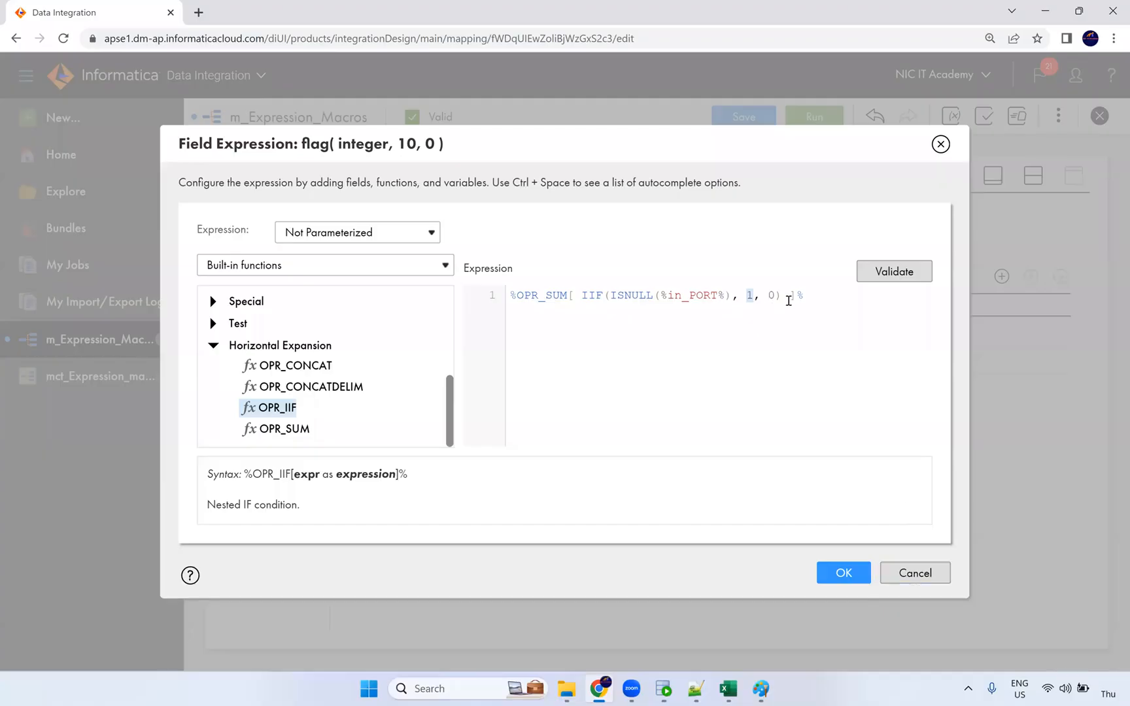
Validate and accept the flag expression, then insert a Filter between Expression and Target.
left_click(889, 285)
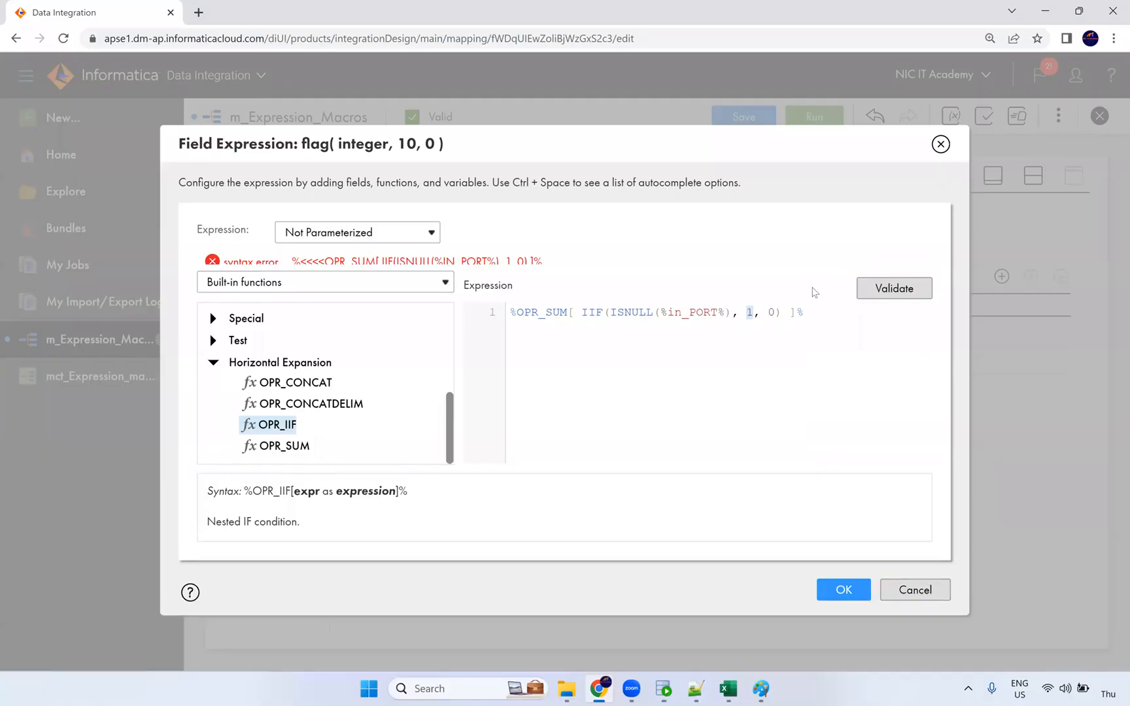
left_click(846, 599)
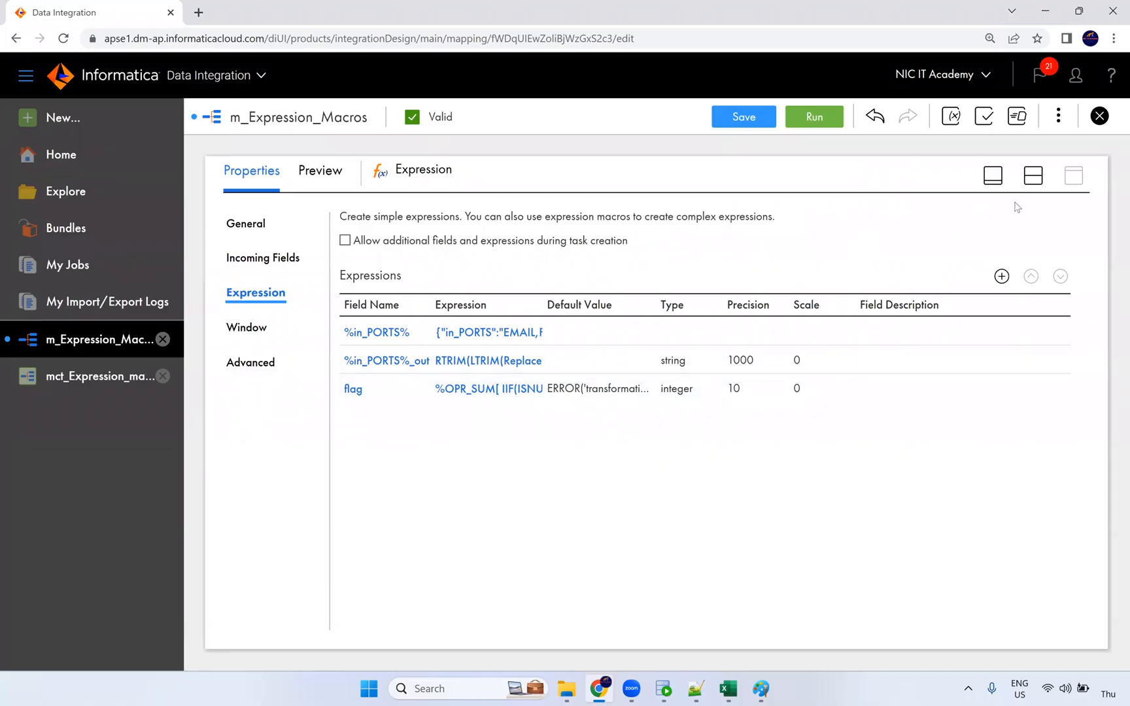
left_click(1032, 181)
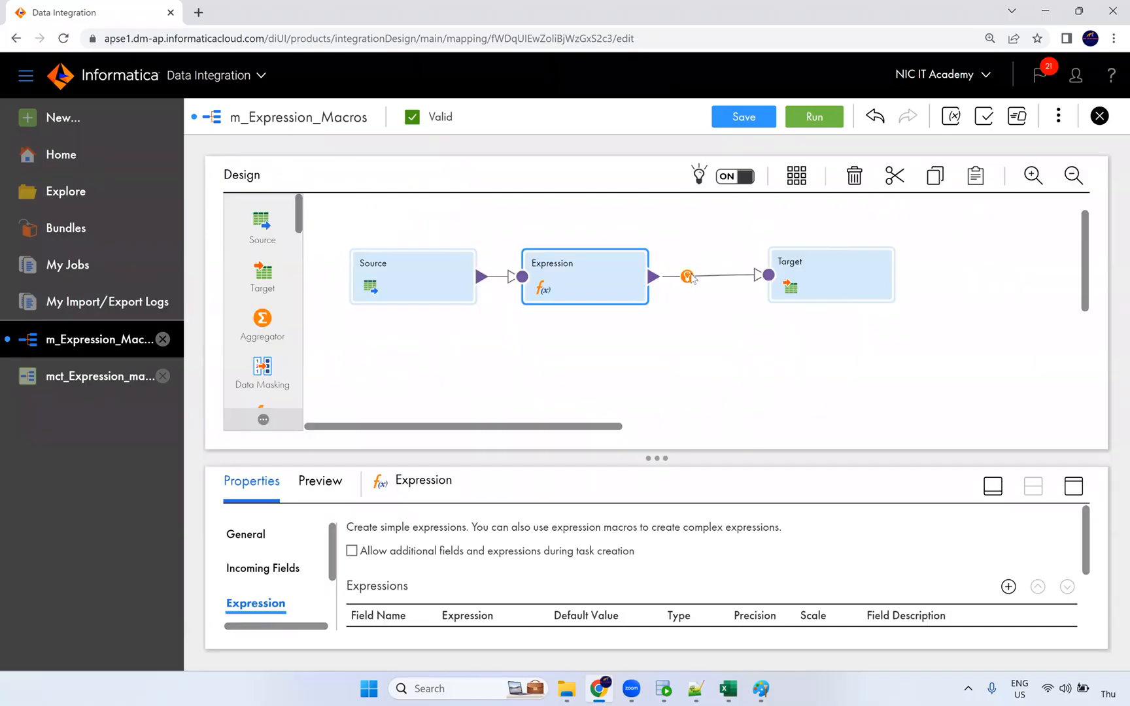
left_click(686, 276)
left_click(724, 337)
left_click_drag(604, 275, 773, 283)
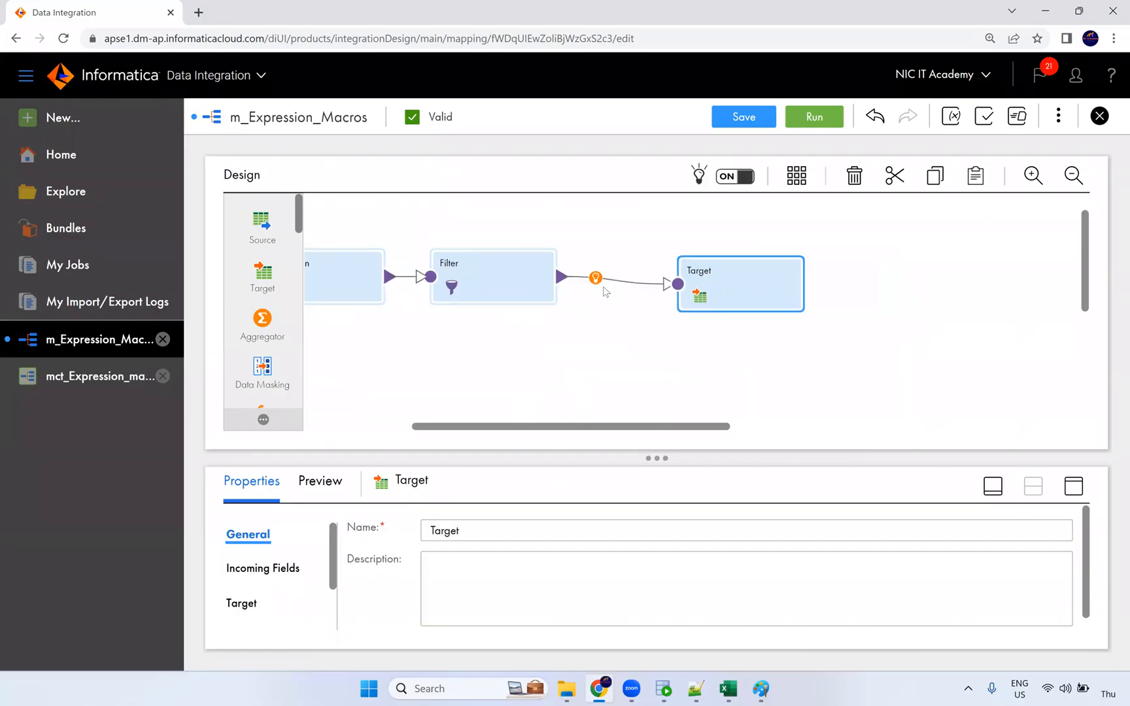
Set the Filter's condition type to Advanced and bring up its condition editor.
left_click(527, 286)
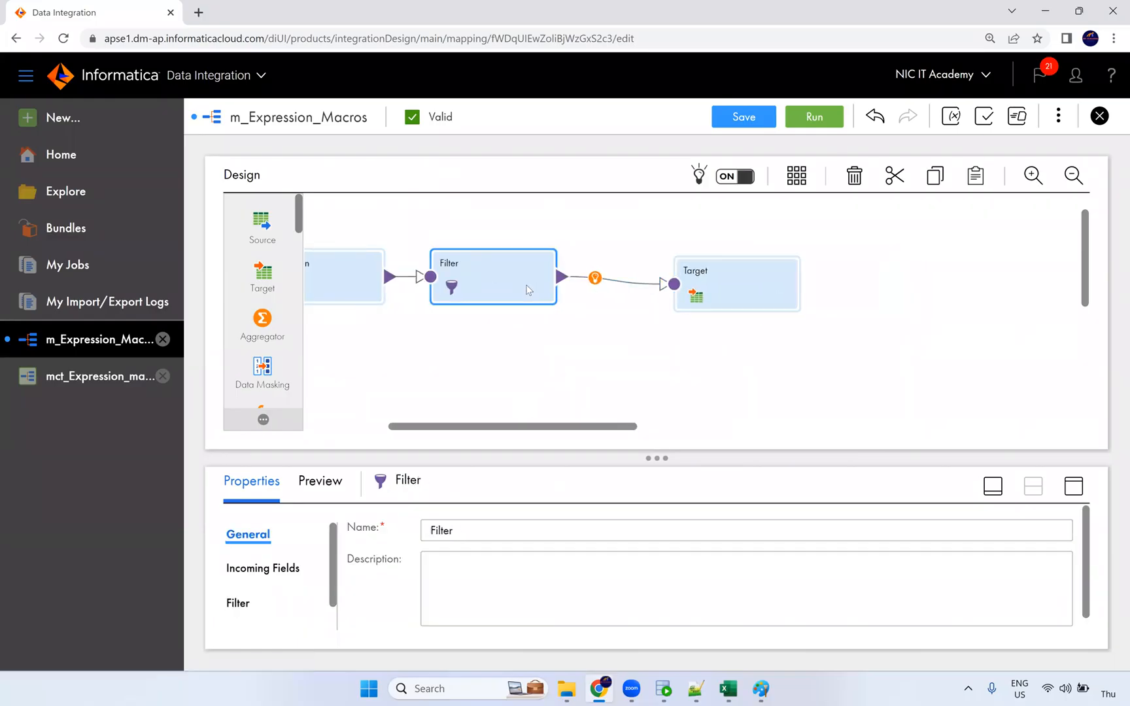
left_click(1073, 487)
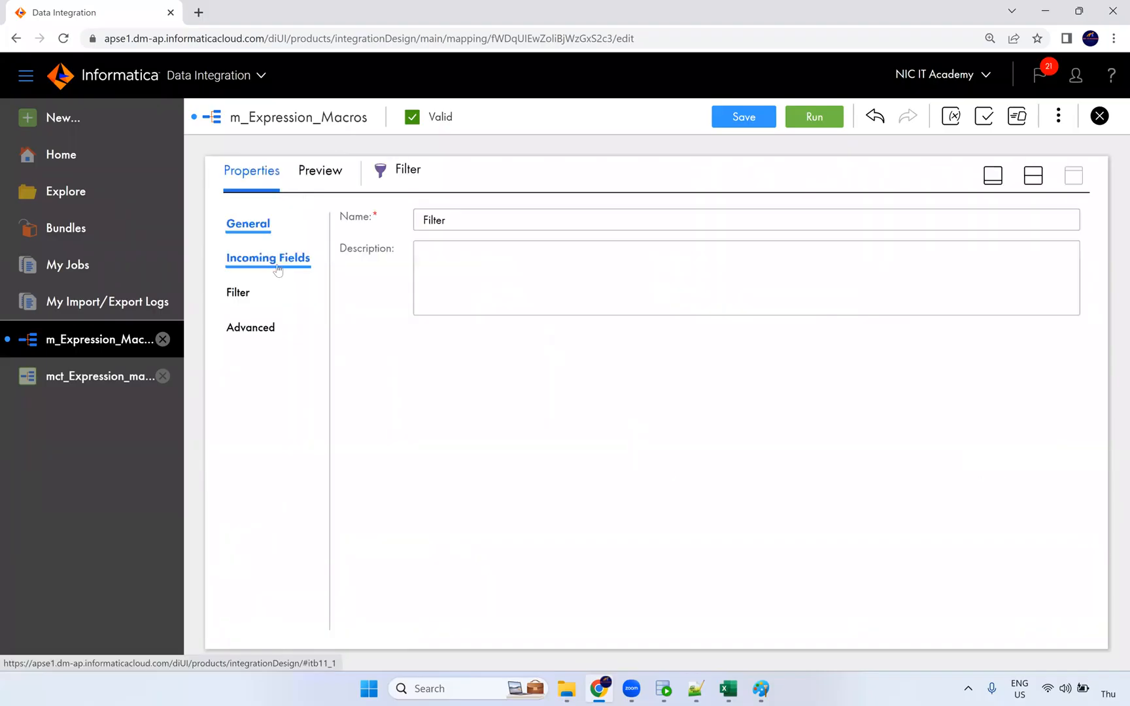
left_click(253, 291)
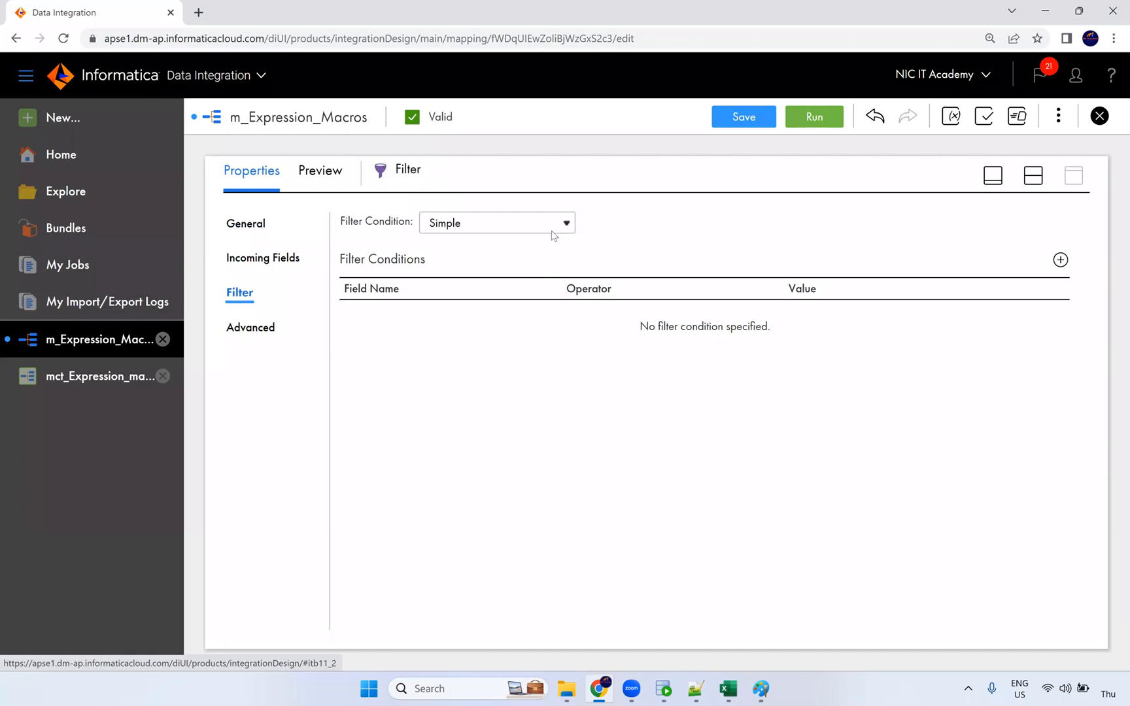
left_click(553, 226)
left_click(489, 258)
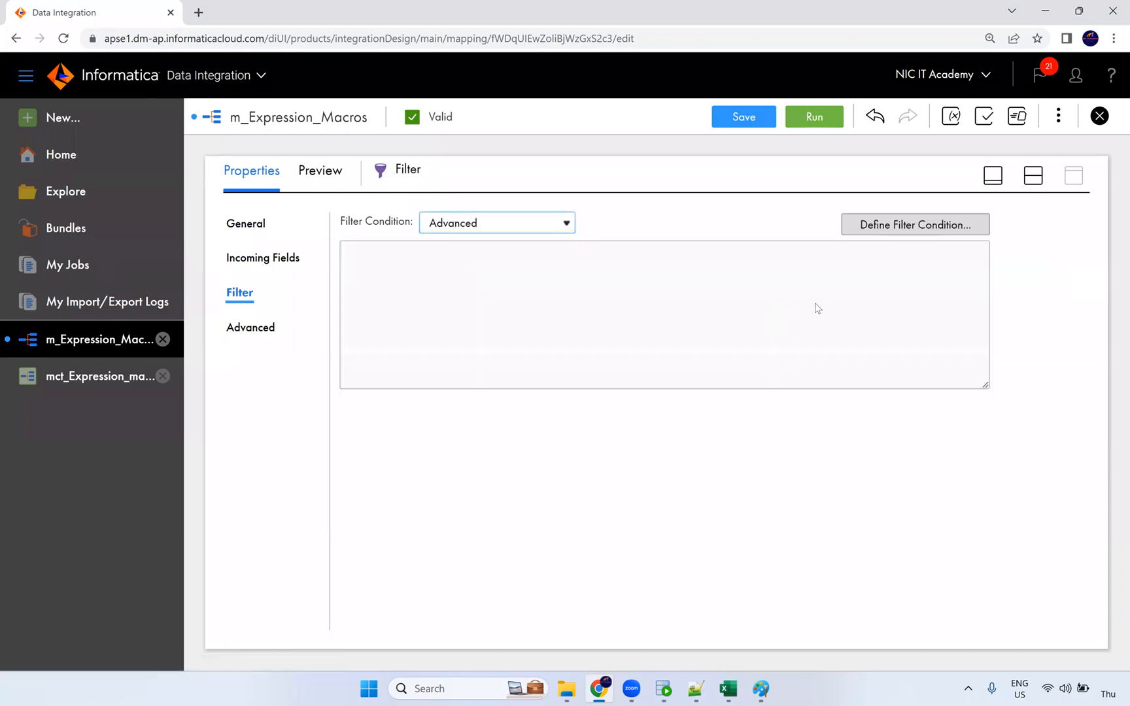
left_click(888, 228)
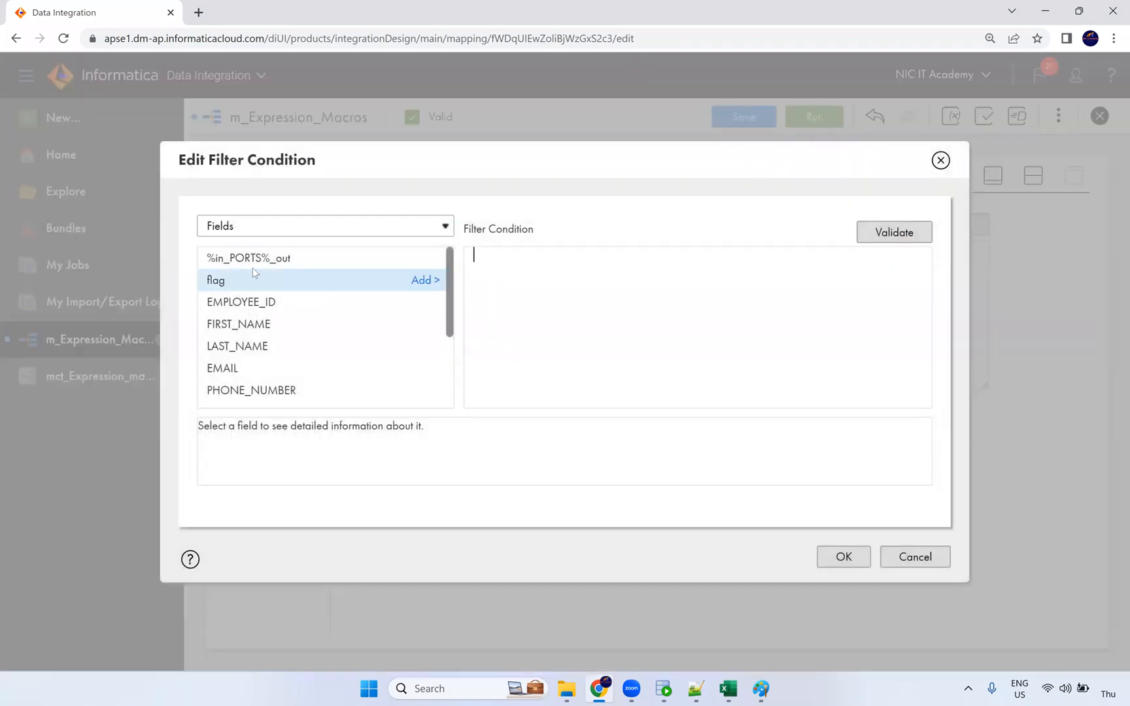
Set the Filter condition to flag=0, validate it, and save the mapping.
left_click(426, 281)
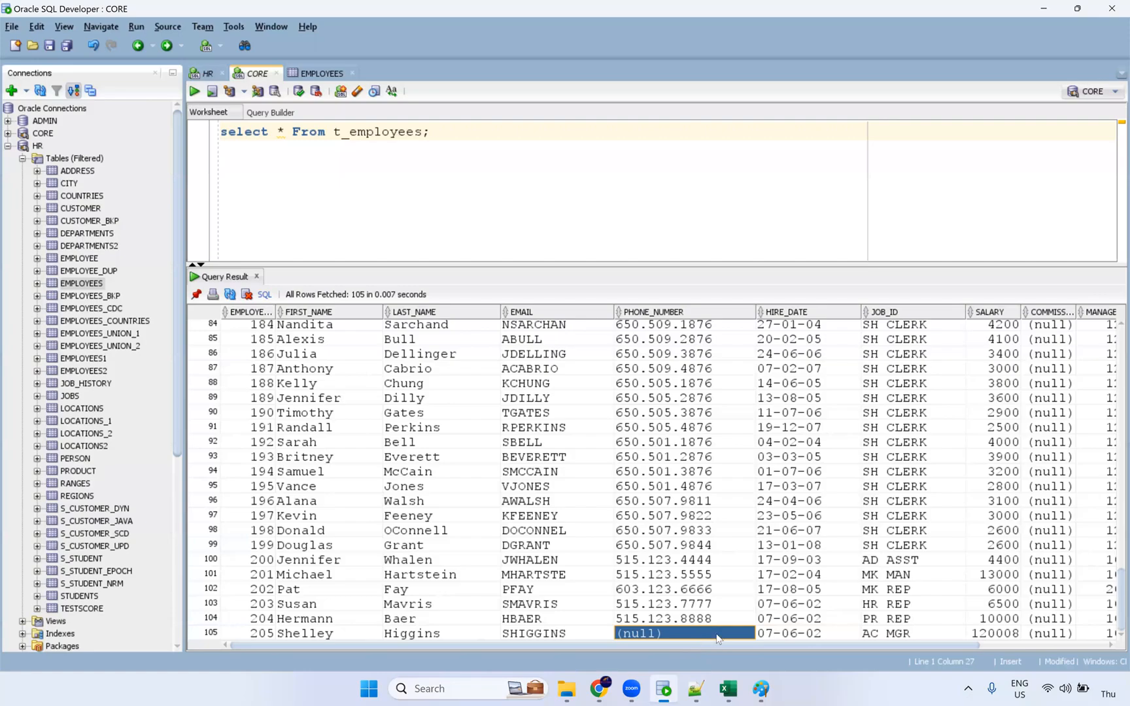
left_click(663, 689)
key("alt+Tab")
left_click(910, 239)
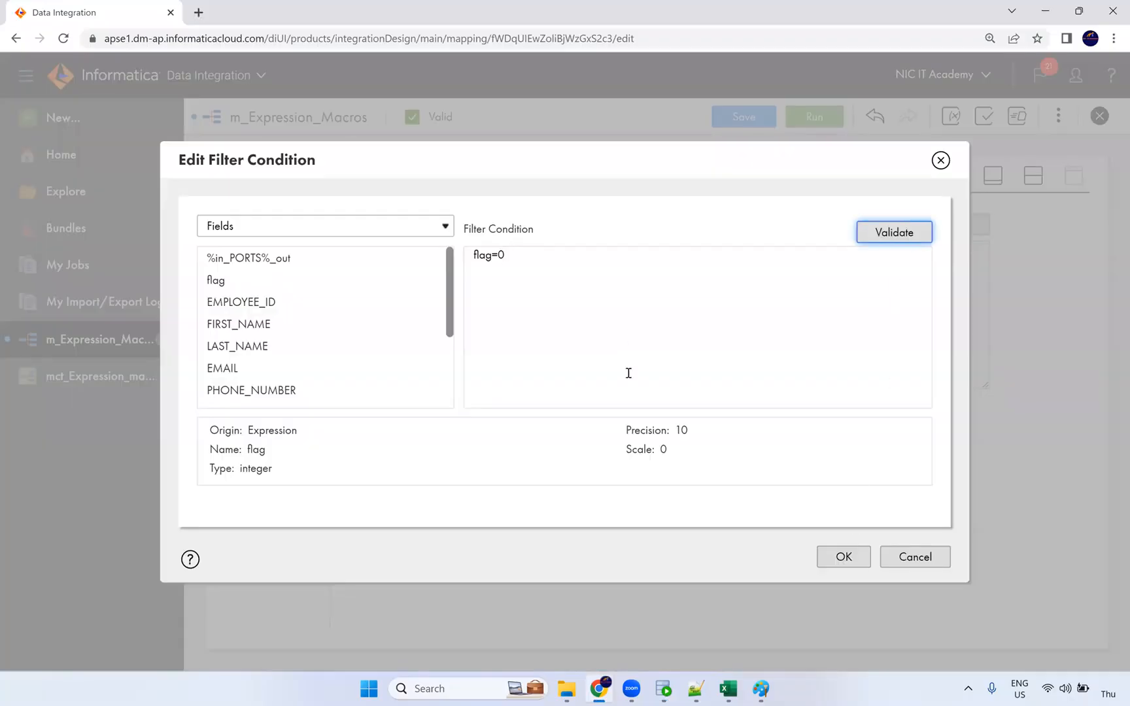
left_click(844, 557)
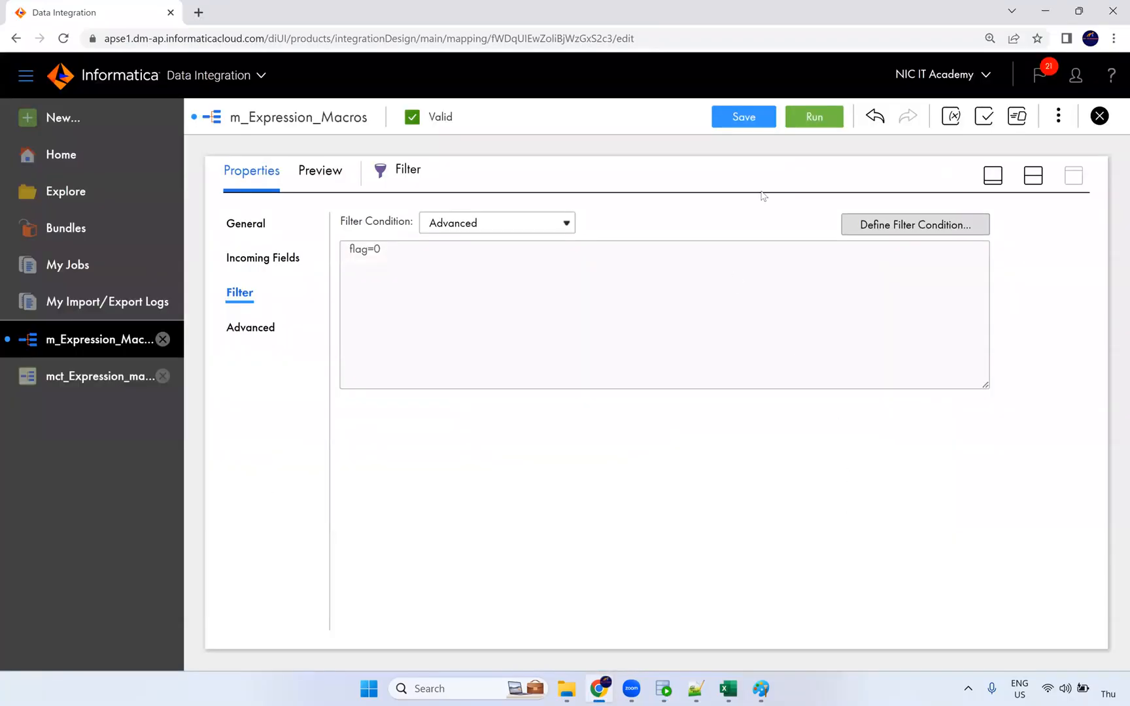
left_click(757, 121)
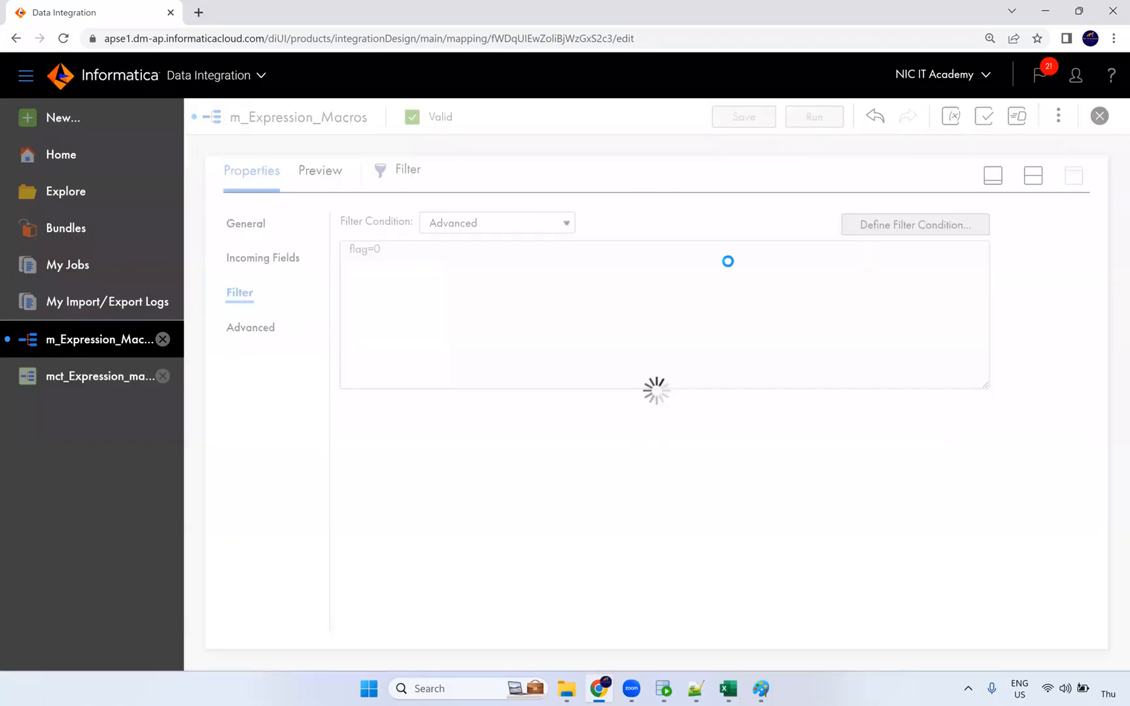
left_click(663, 689)
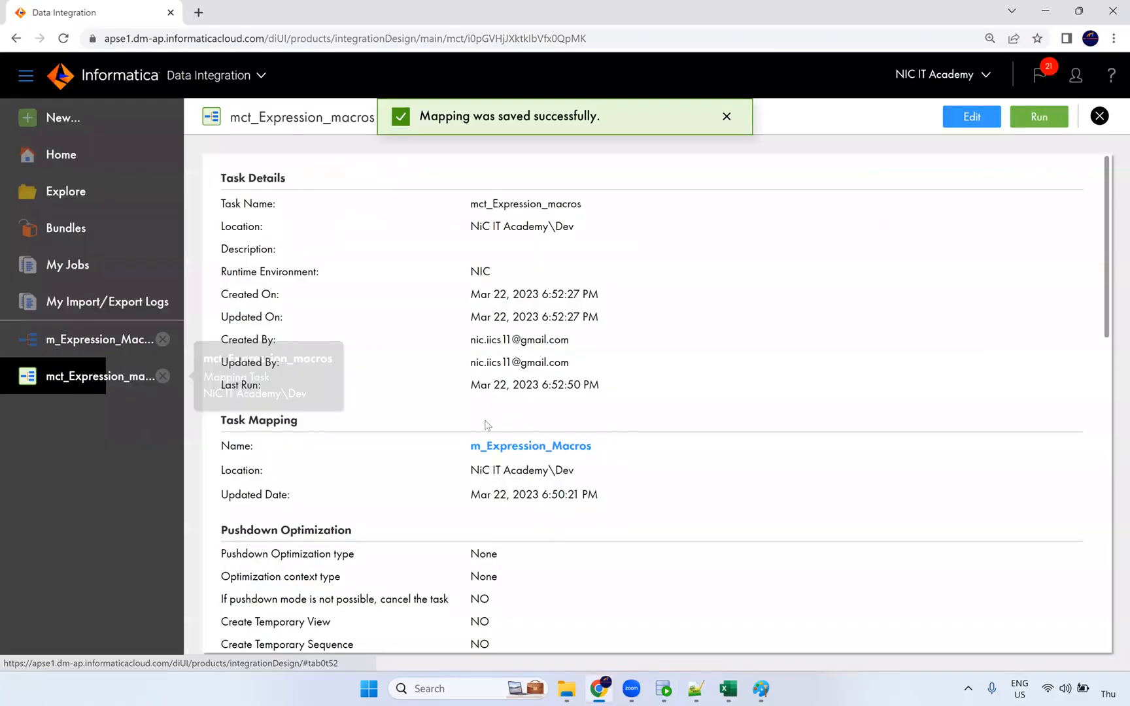
In My Jobs, note the 105 processed rows and restart the mct_Expression_macros job.
scroll(461, 391, "down", 3)
scroll(262, 340, "up", 3)
left_click(72, 267)
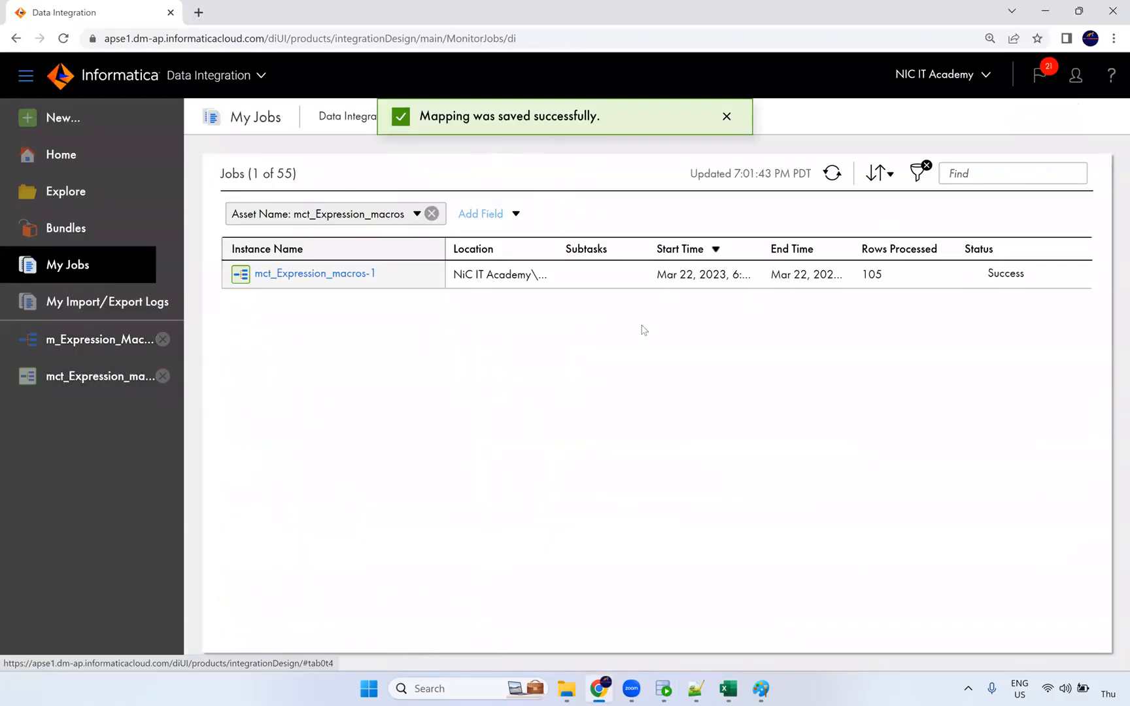
double_click(866, 275)
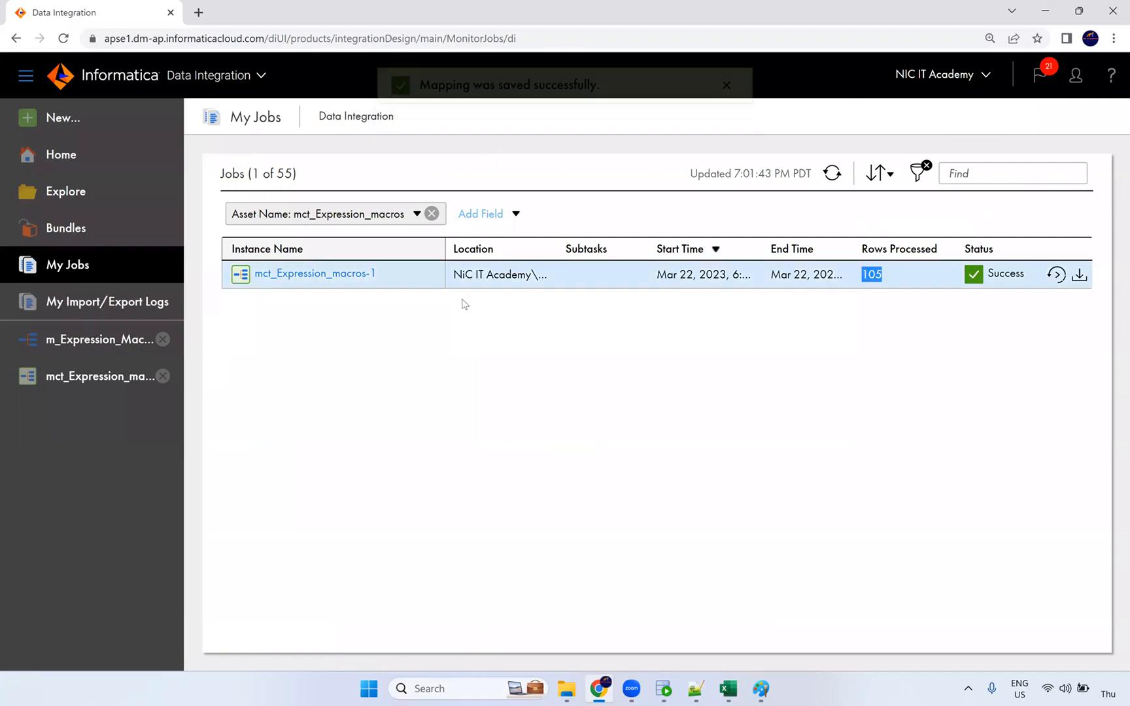
left_click(832, 173)
left_click(1055, 275)
left_click(642, 407)
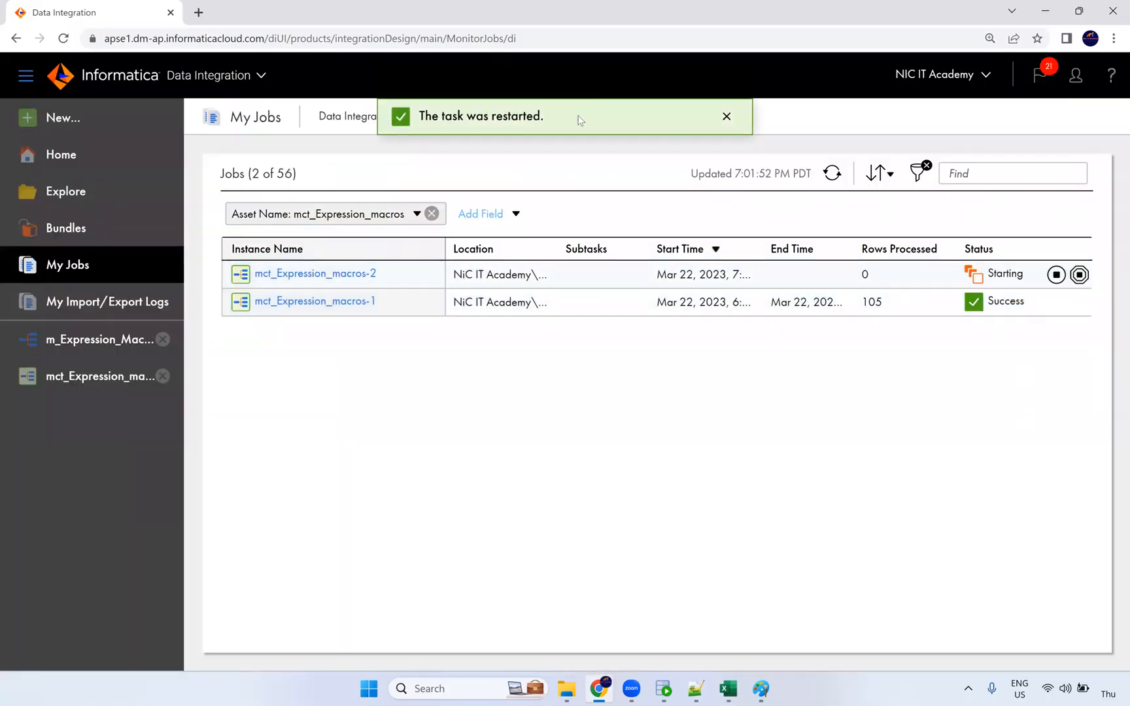
Check row 105 (Higgins) name, email and phone values in the t_employees results.
left_click(664, 688)
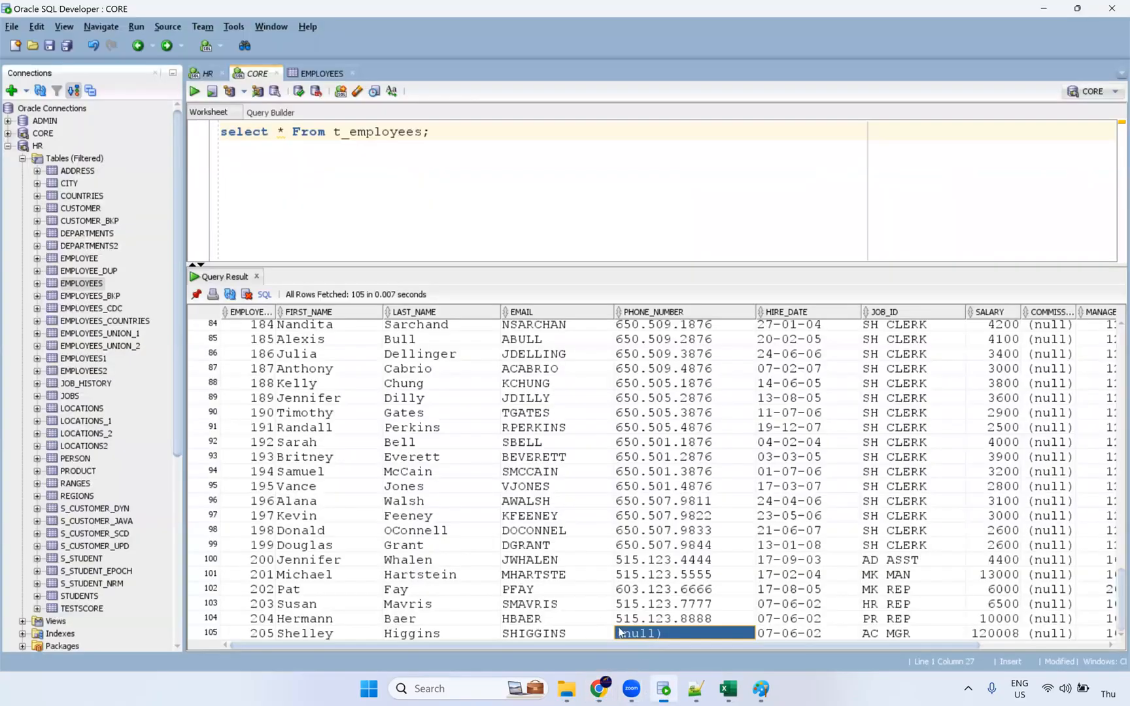
left_click_drag(325, 635, 697, 636)
scroll(414, 467, "up", 20)
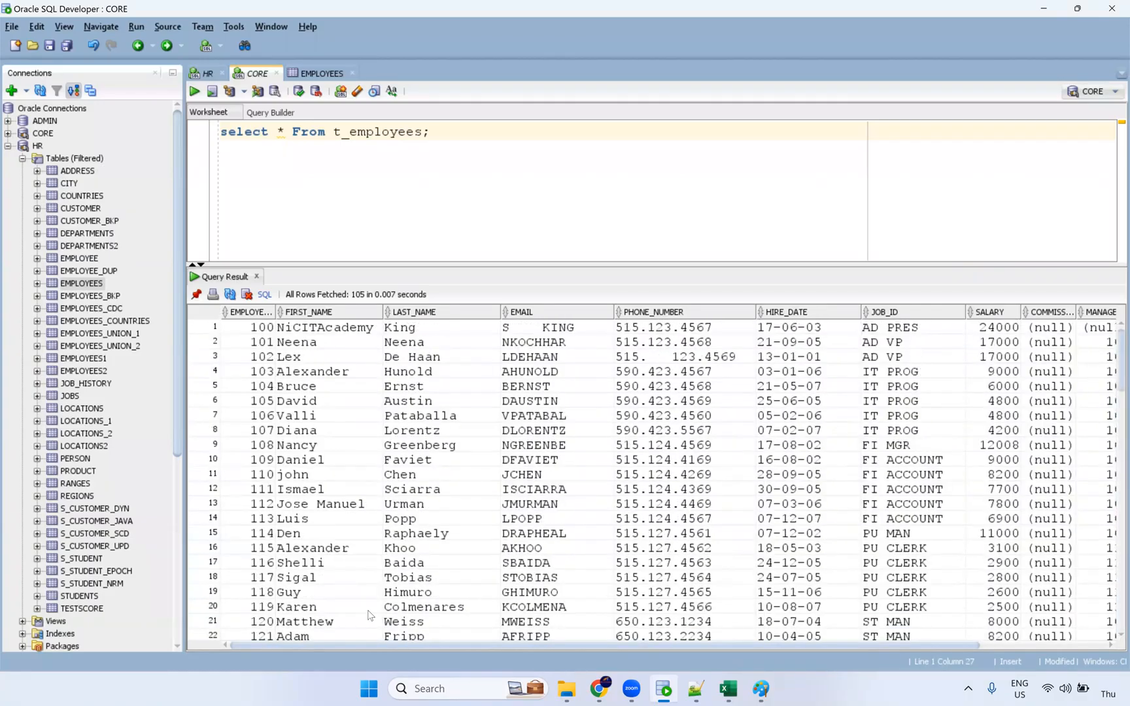
scroll(369, 615, "down", 20)
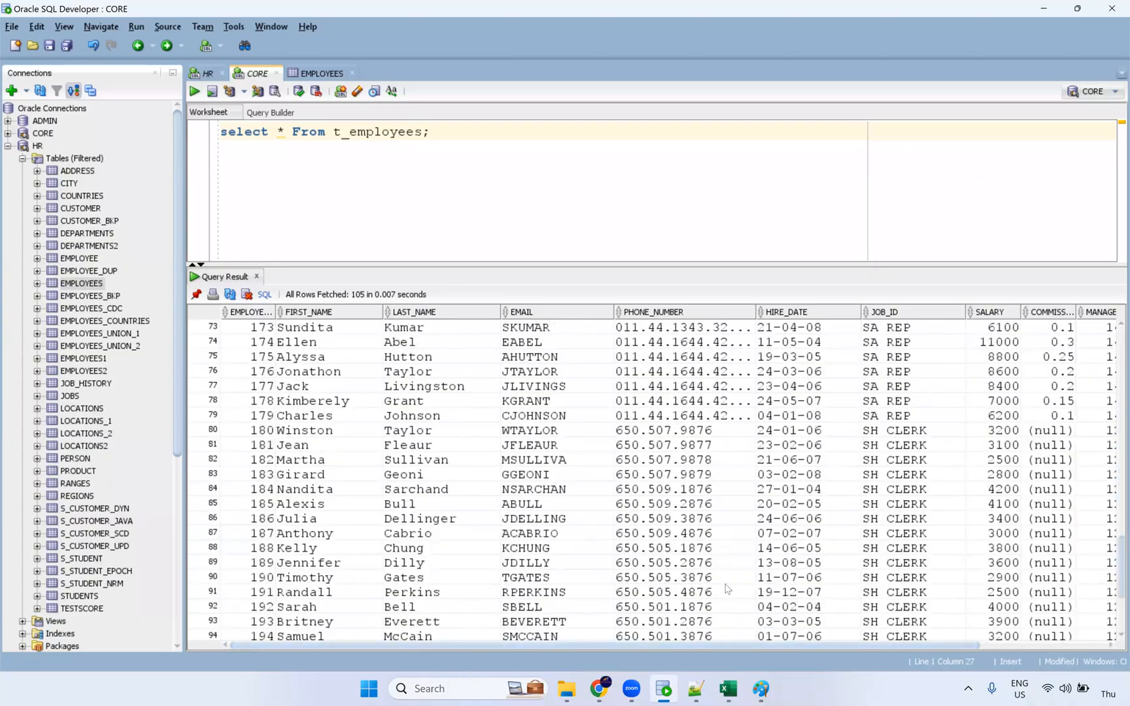
scroll(719, 592, "down", 4)
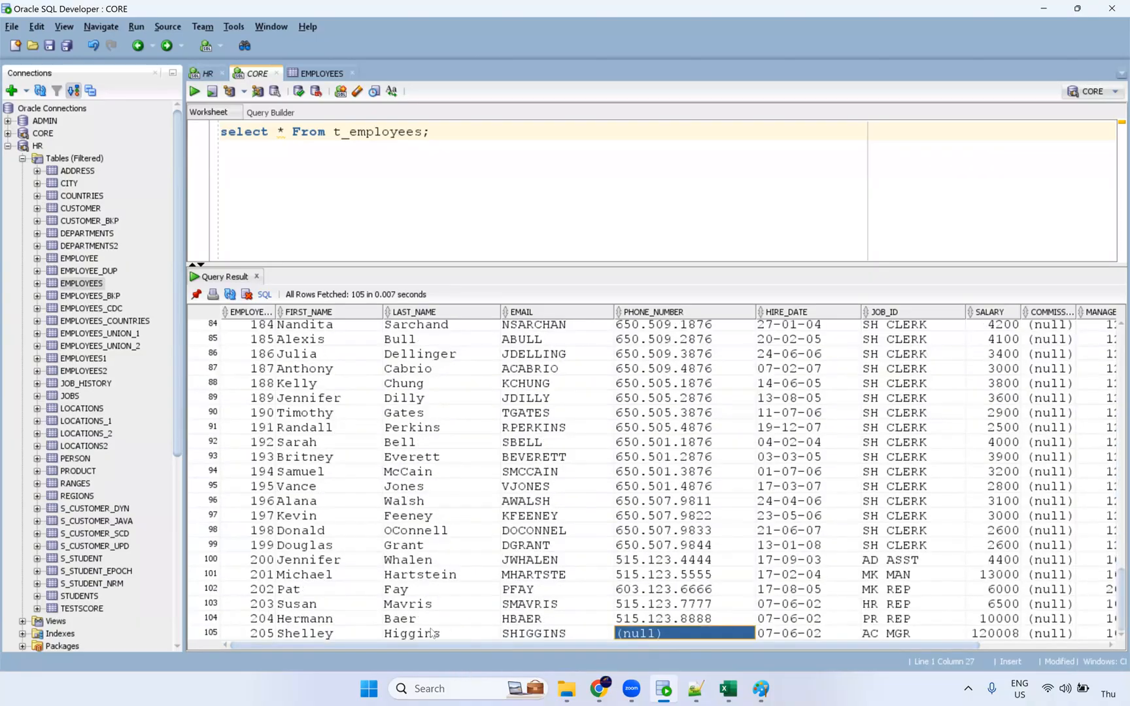
left_click(451, 633)
Refresh the jobs list and open run mct_Expression_macros-2, which processed 0 rows.
key("alt+Tab")
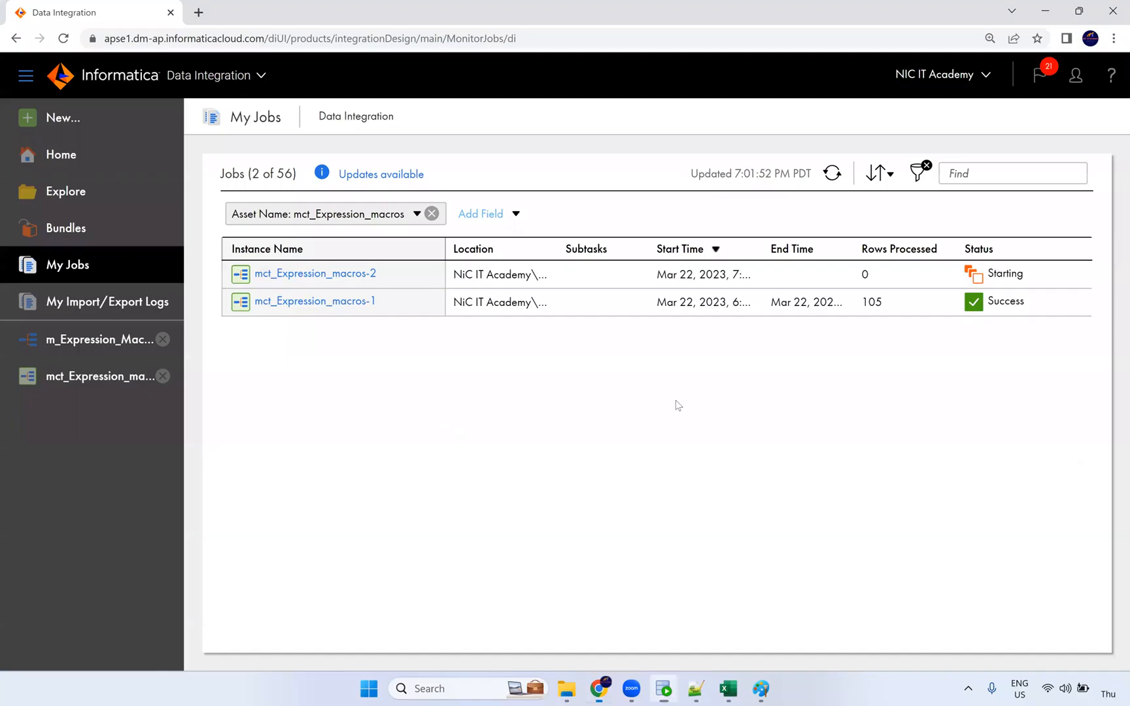
left_click(833, 174)
double_click(863, 277)
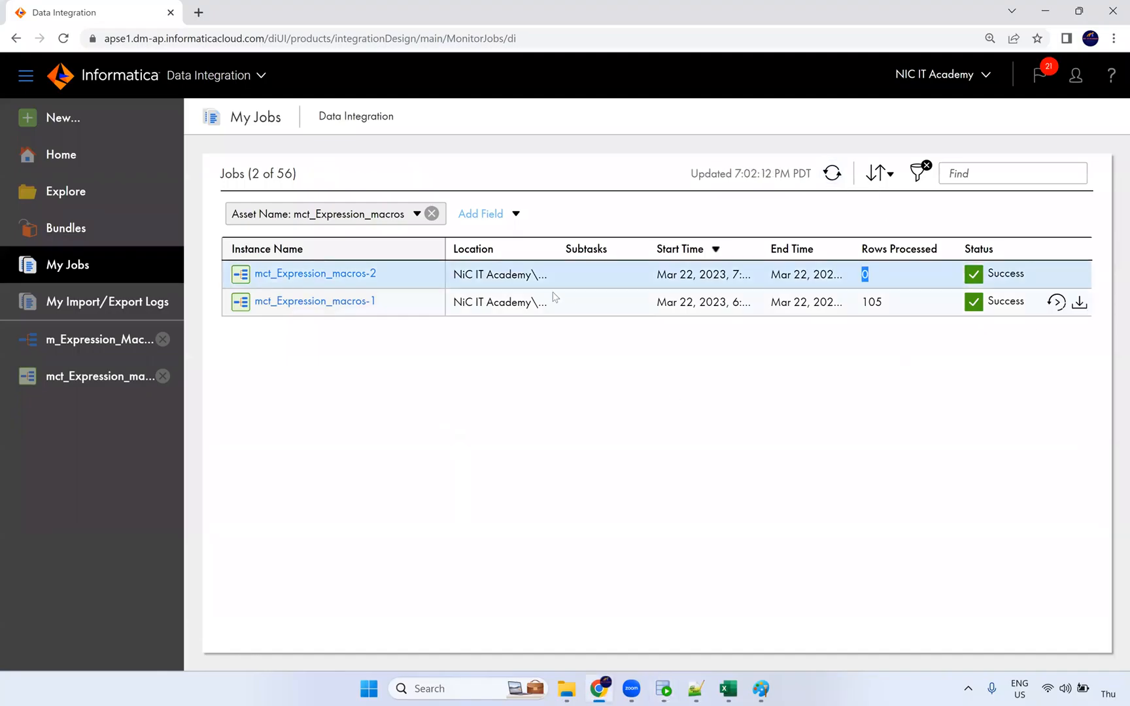
left_click(370, 275)
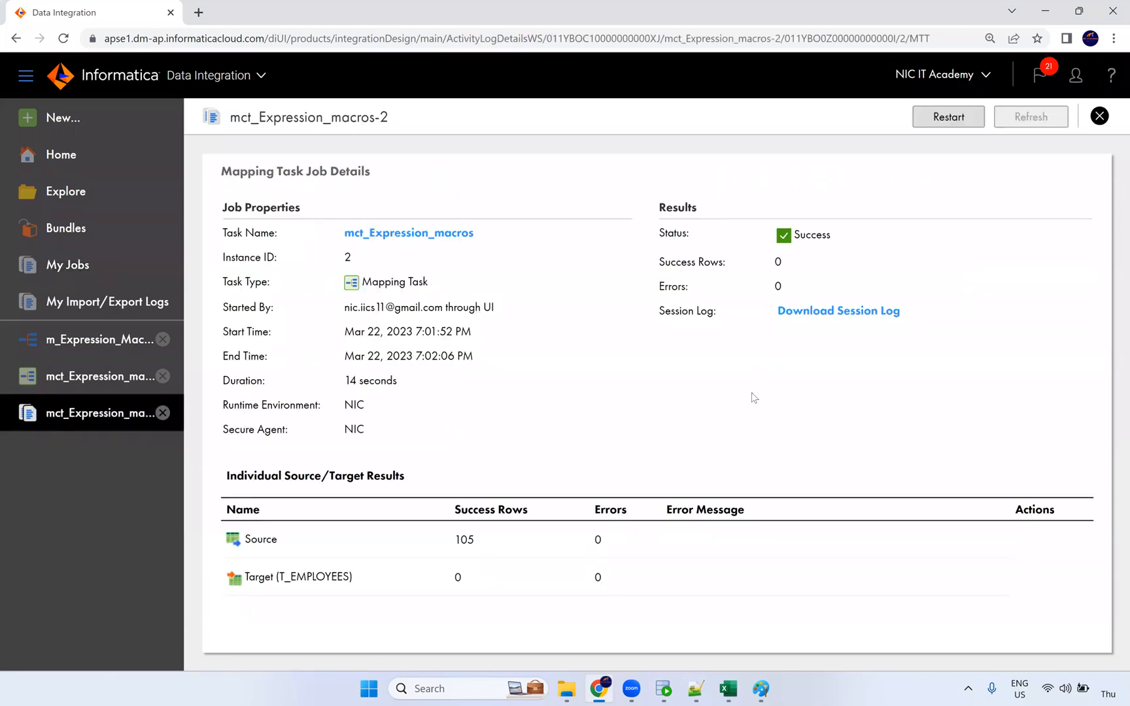
Note 105 source rows but 0 loaded into T_EMPLOYEES, then open the m_Expression_Macros mapping.
double_click(456, 552)
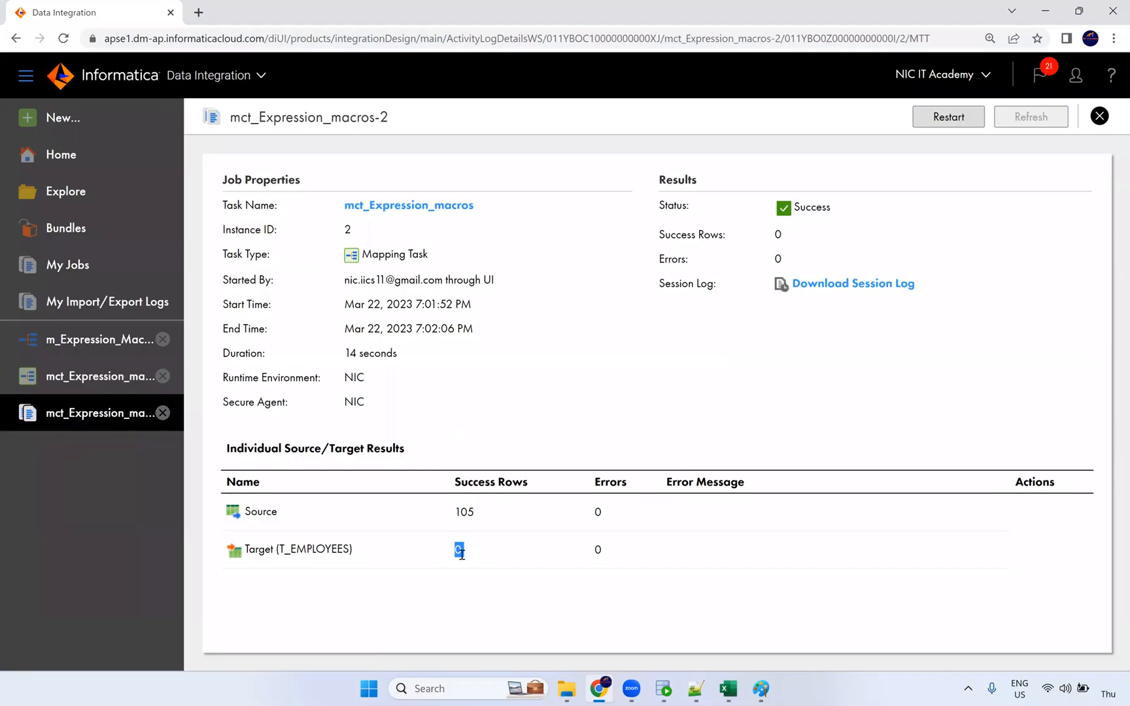
double_click(452, 519)
key("alt+Tab")
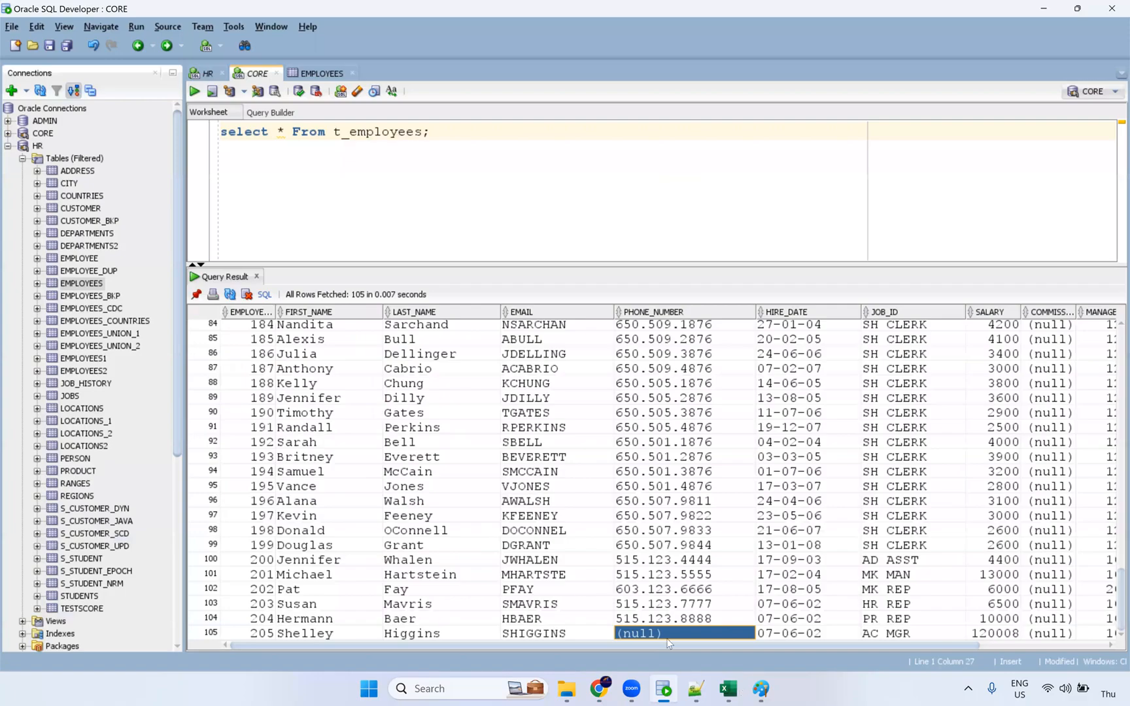
left_click(598, 689)
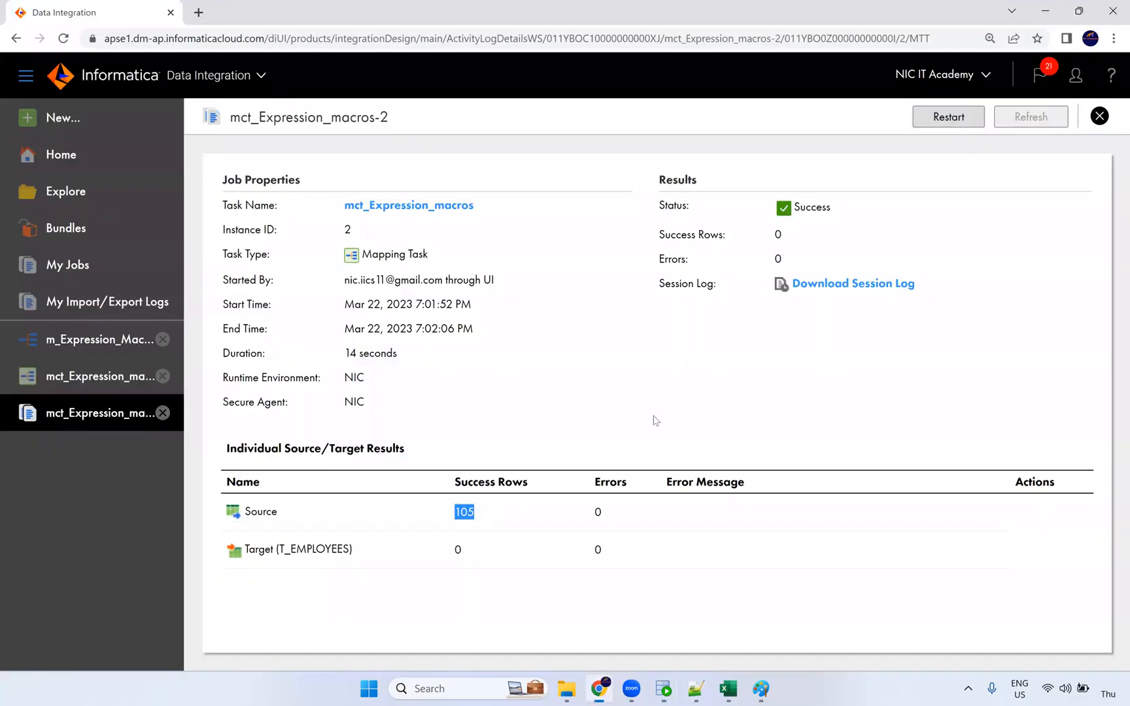
left_click(424, 210)
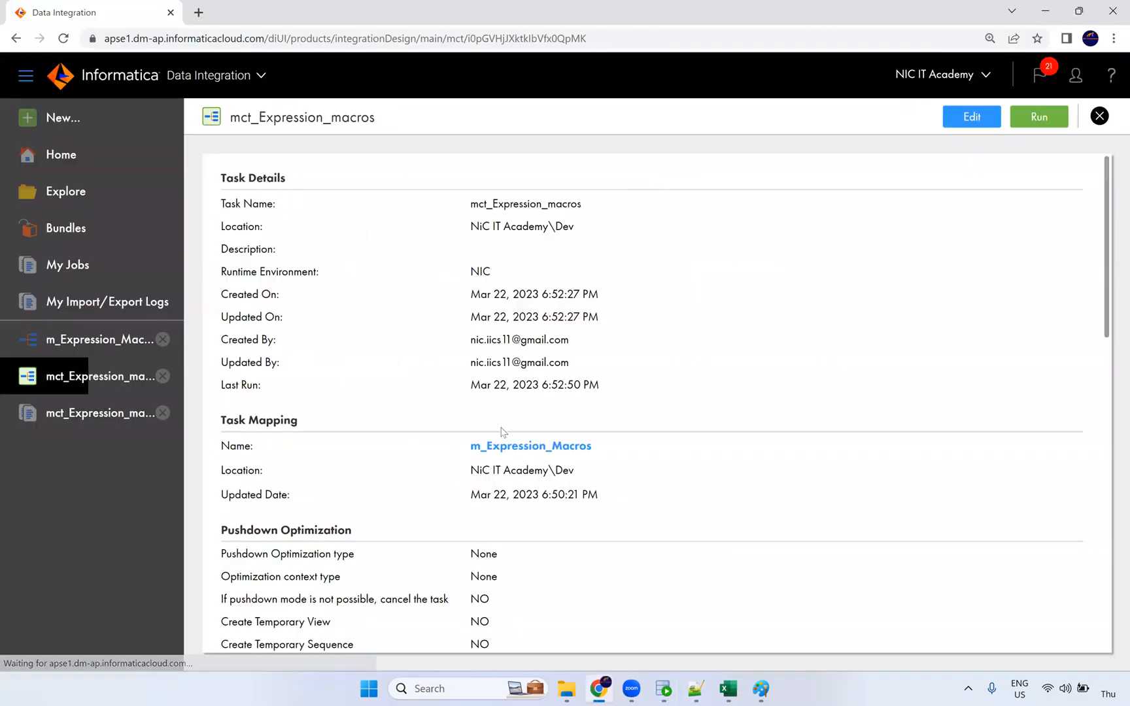
left_click(514, 450)
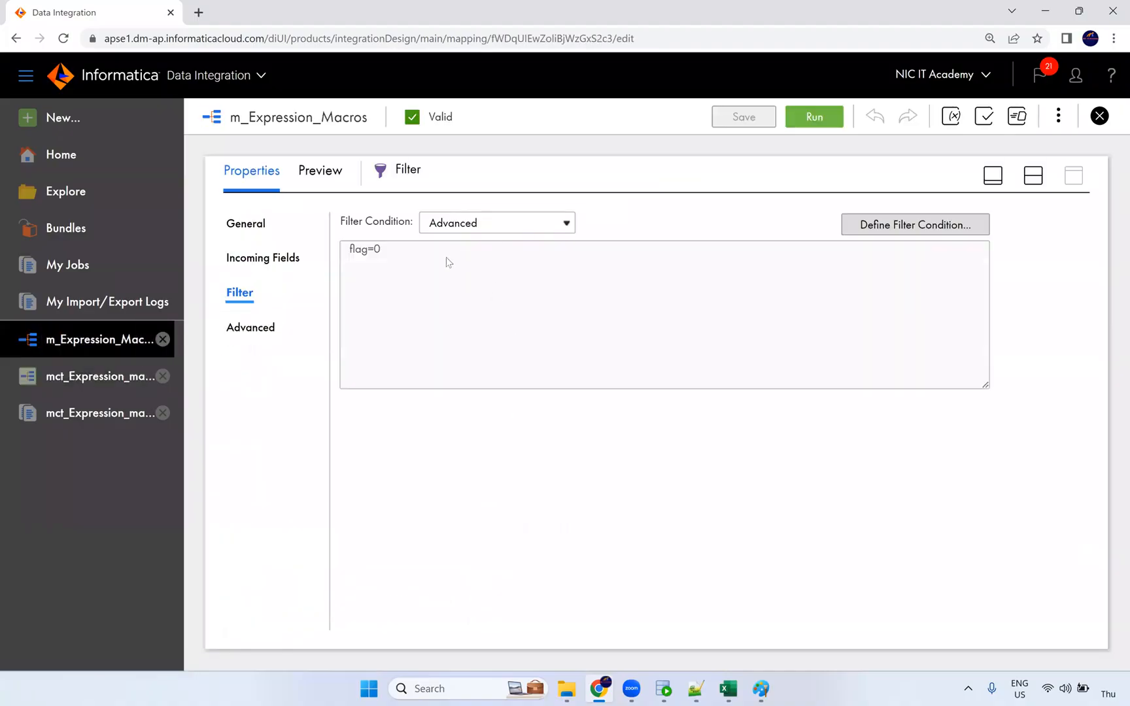
Review the flag field's OPR_SUM macro expression in the Expression transformation and save the mapping.
left_click_drag(383, 255, 350, 258)
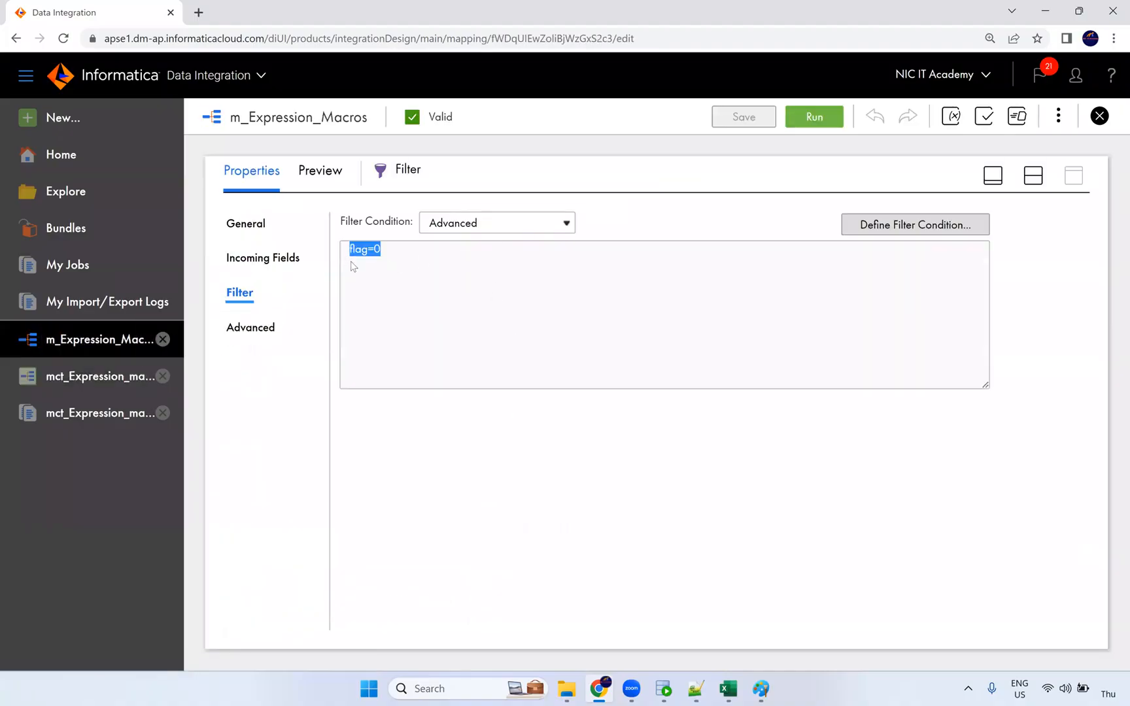
left_click(1033, 176)
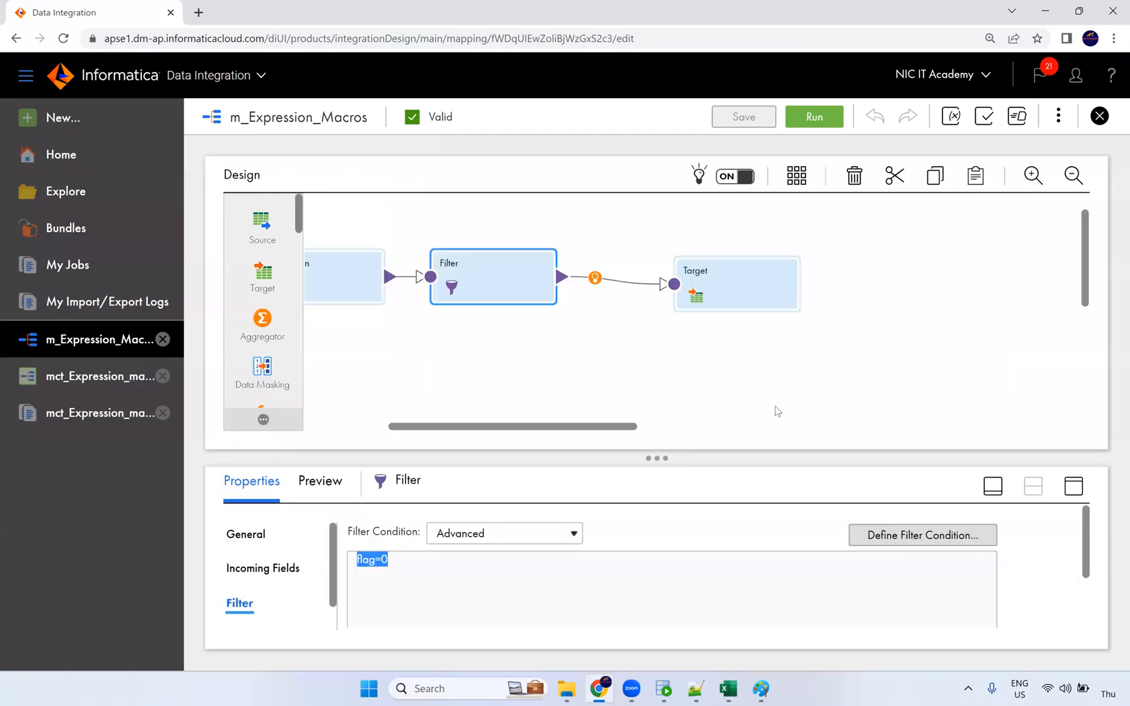
left_click_drag(483, 426, 400, 426)
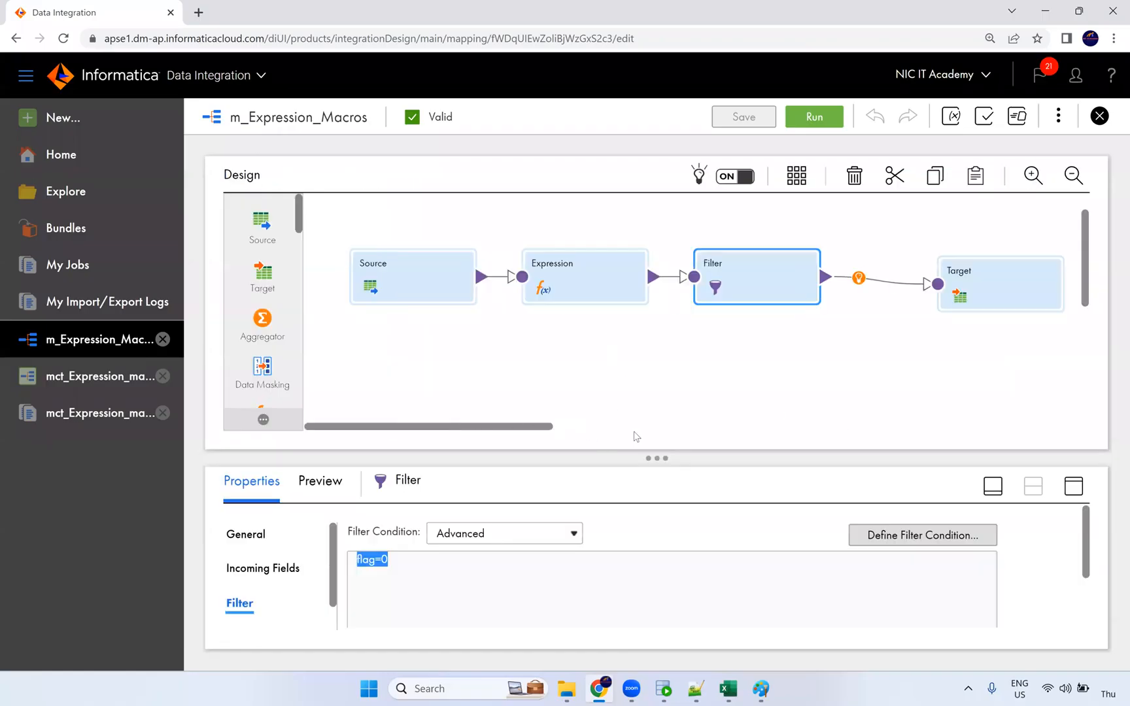
left_click(586, 291)
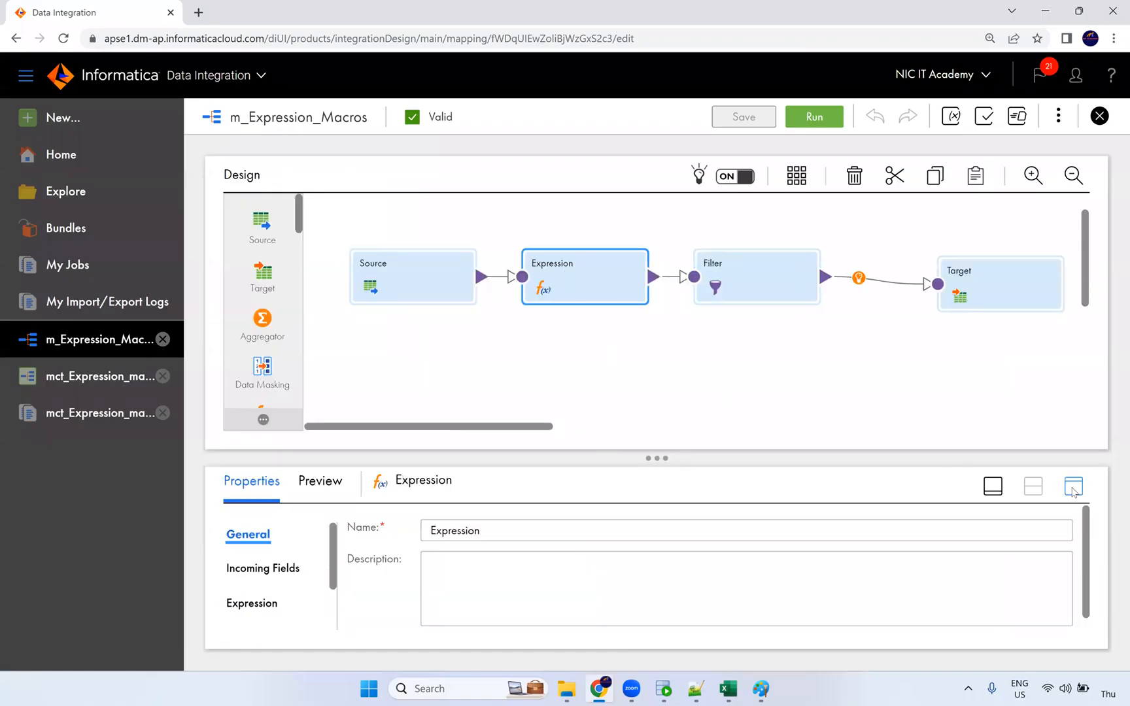
left_click(1074, 487)
left_click(273, 301)
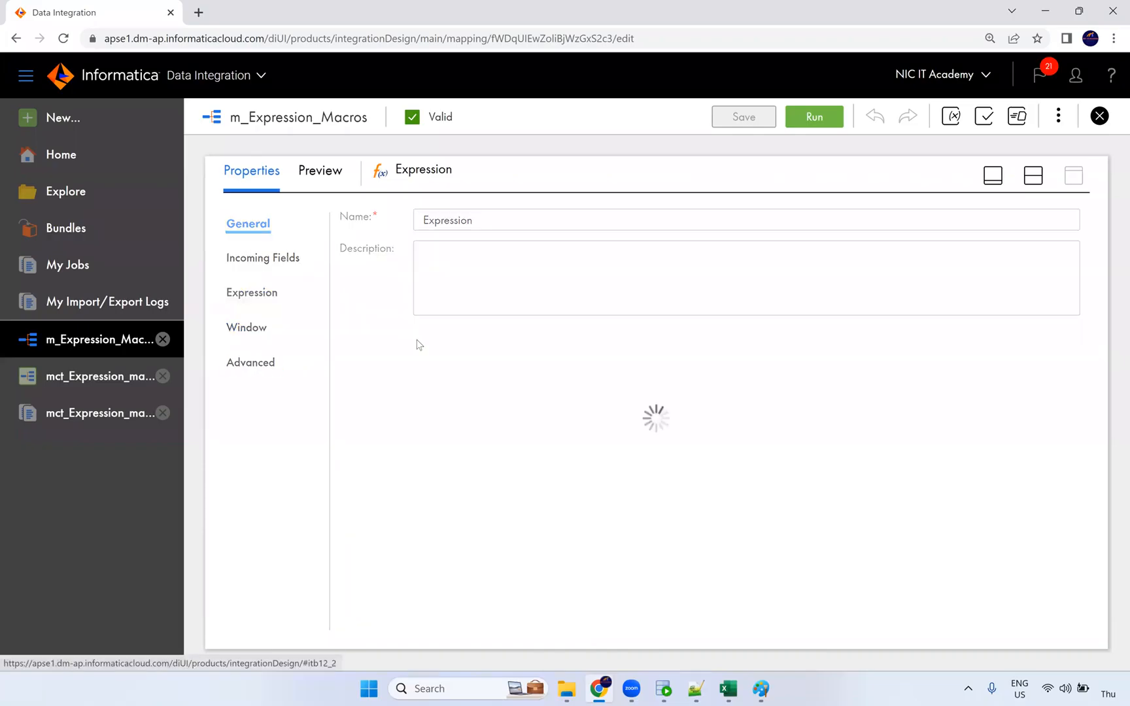
left_click(489, 391)
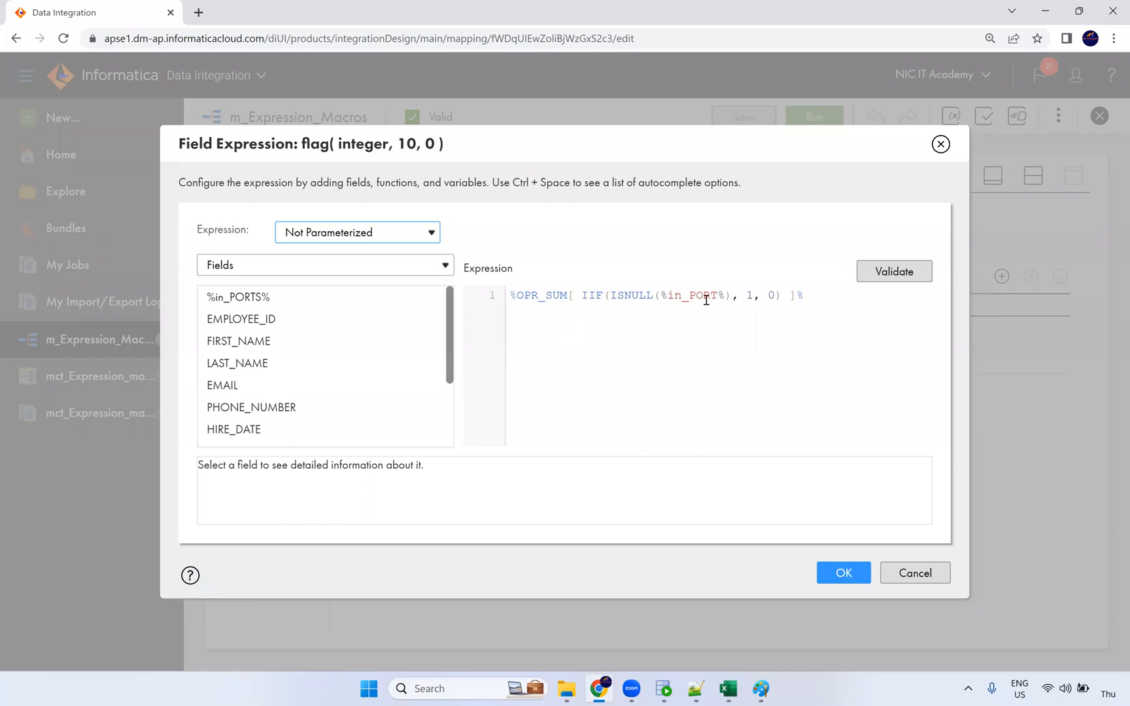
double_click(754, 296)
left_click(844, 574)
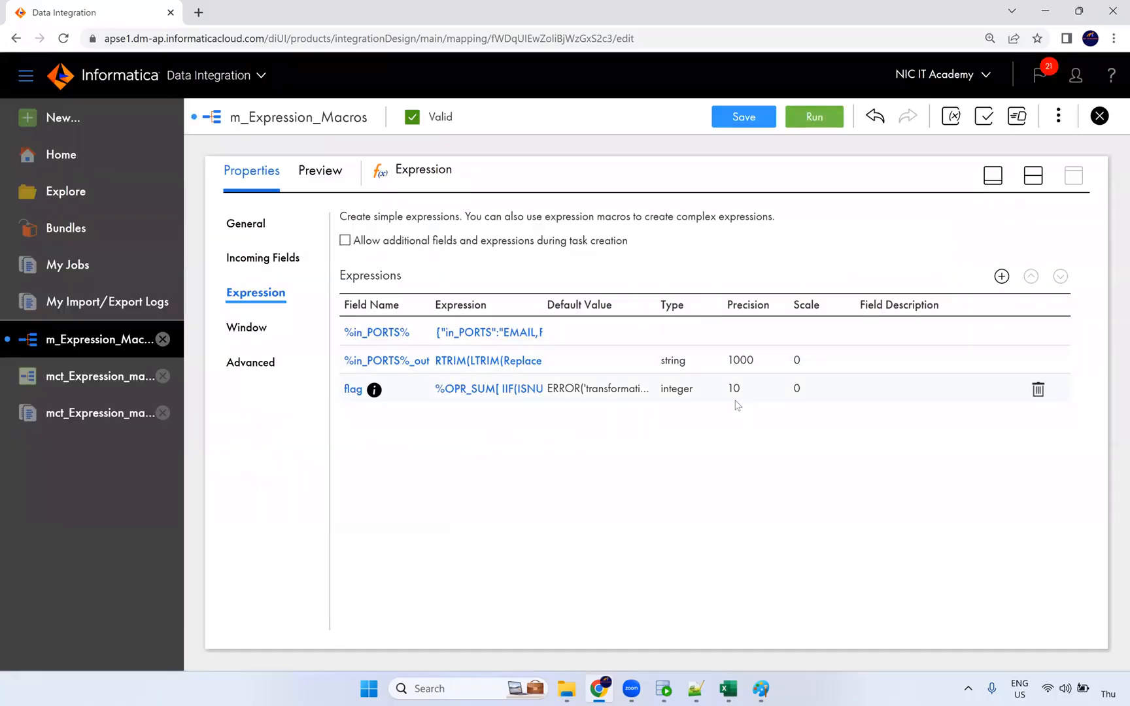
left_click(761, 123)
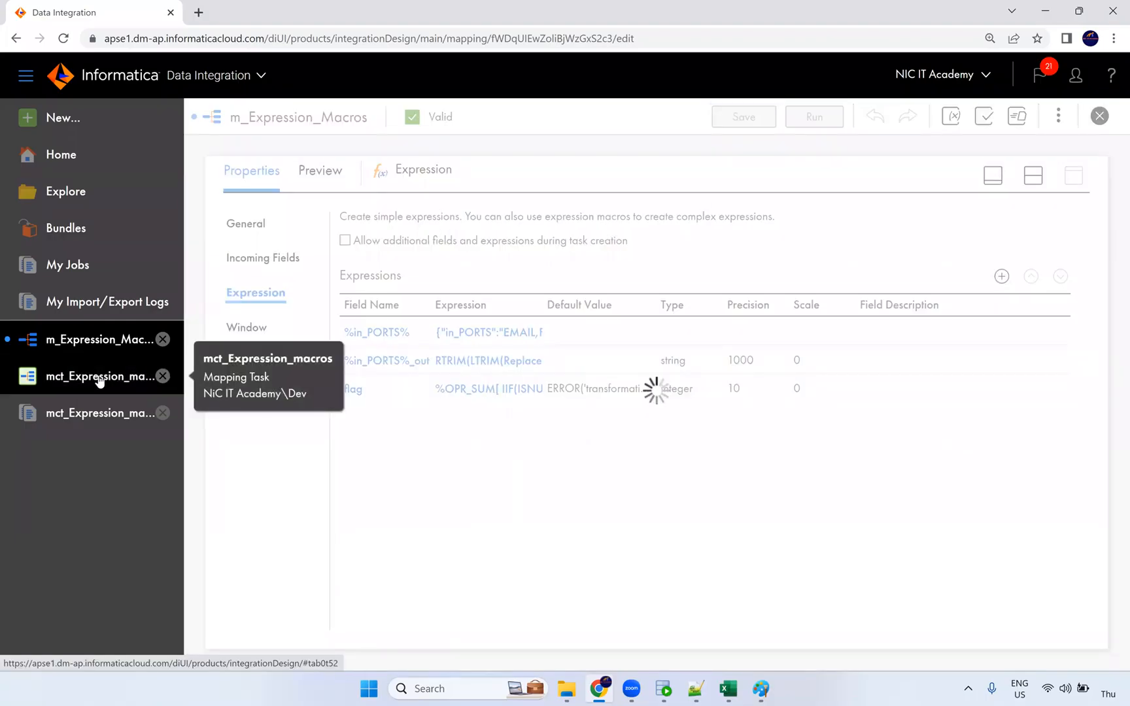
left_click(92, 382)
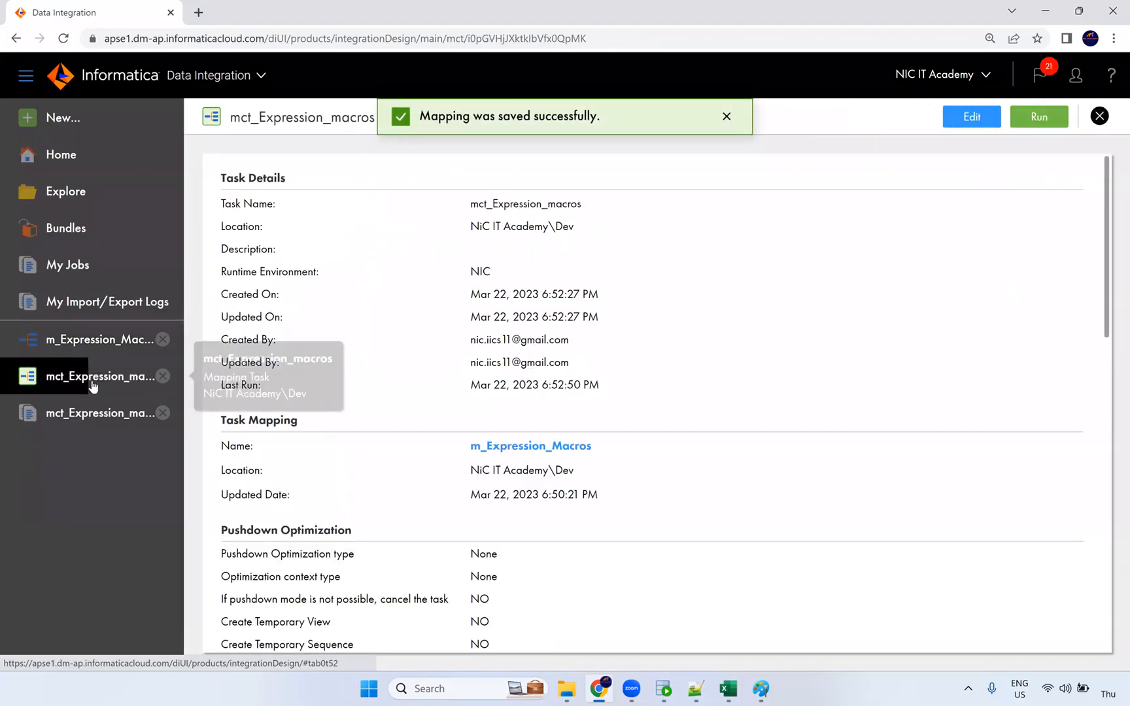
Re-save mct_Expression_macros through Definition, Input Parameters and Schedule, then run it.
left_click(971, 116)
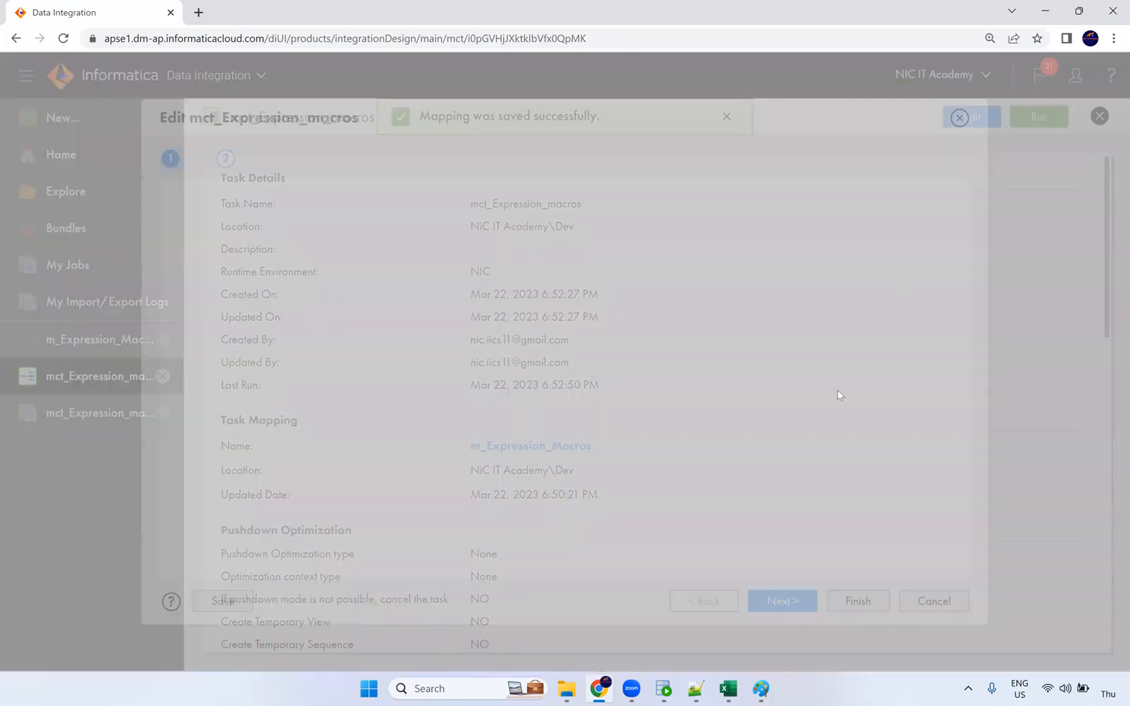
left_click(774, 605)
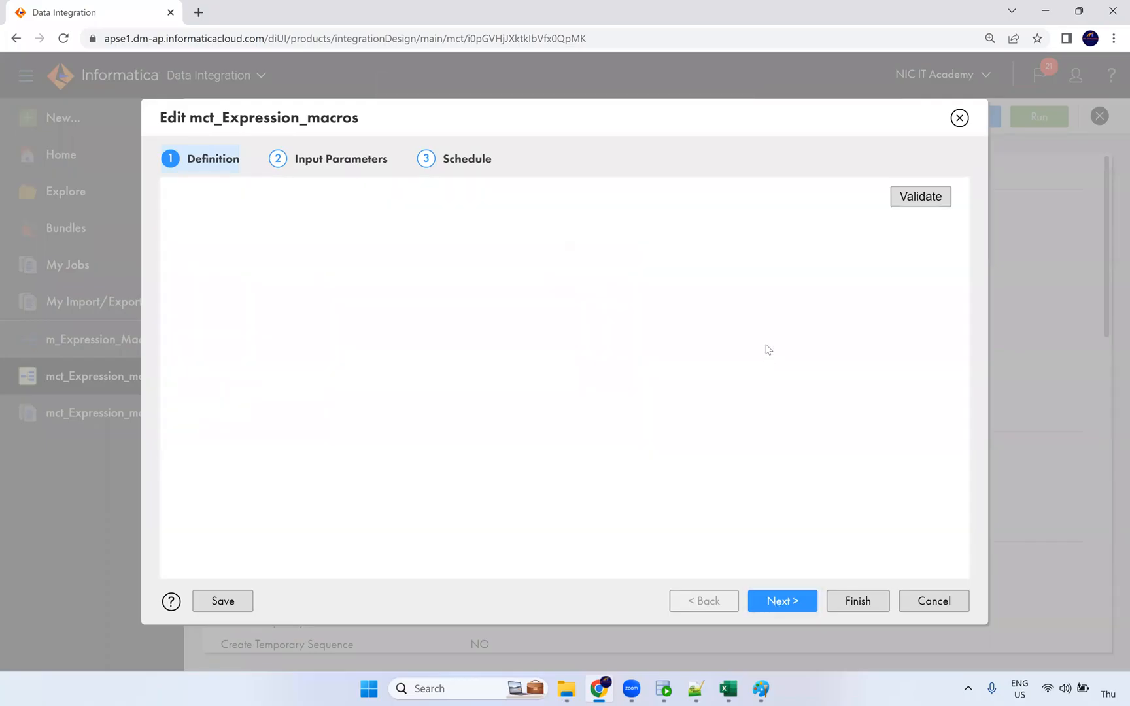
scroll(765, 346, "down", 2)
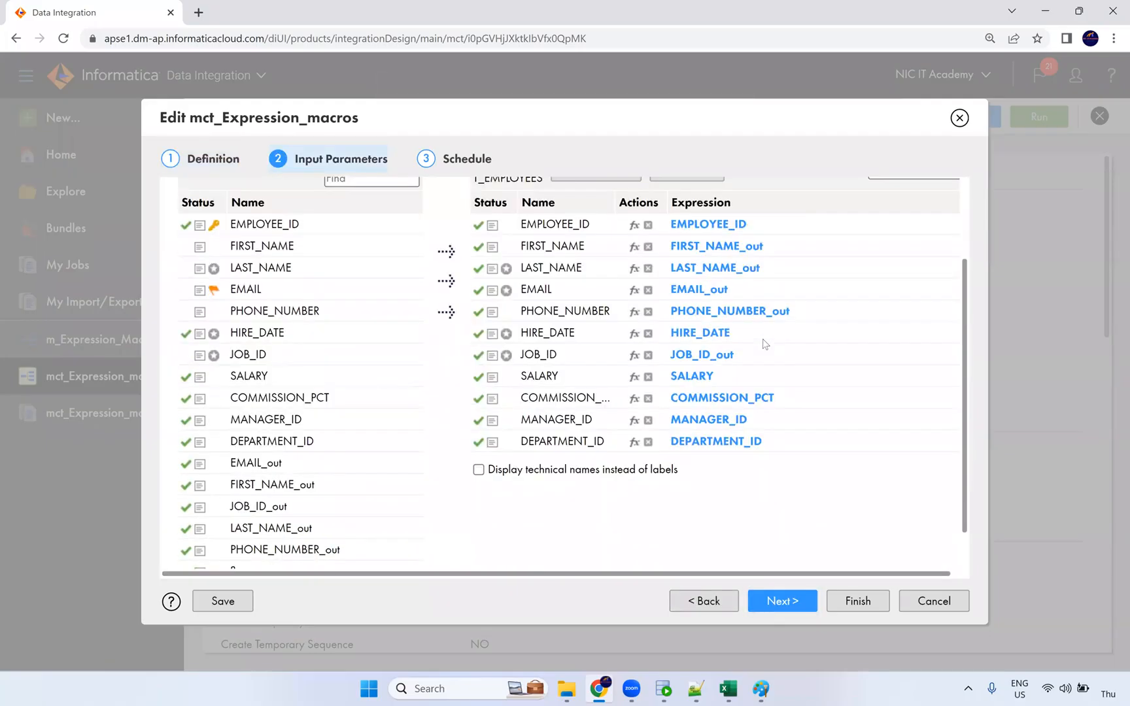
scroll(765, 356, "up", 1)
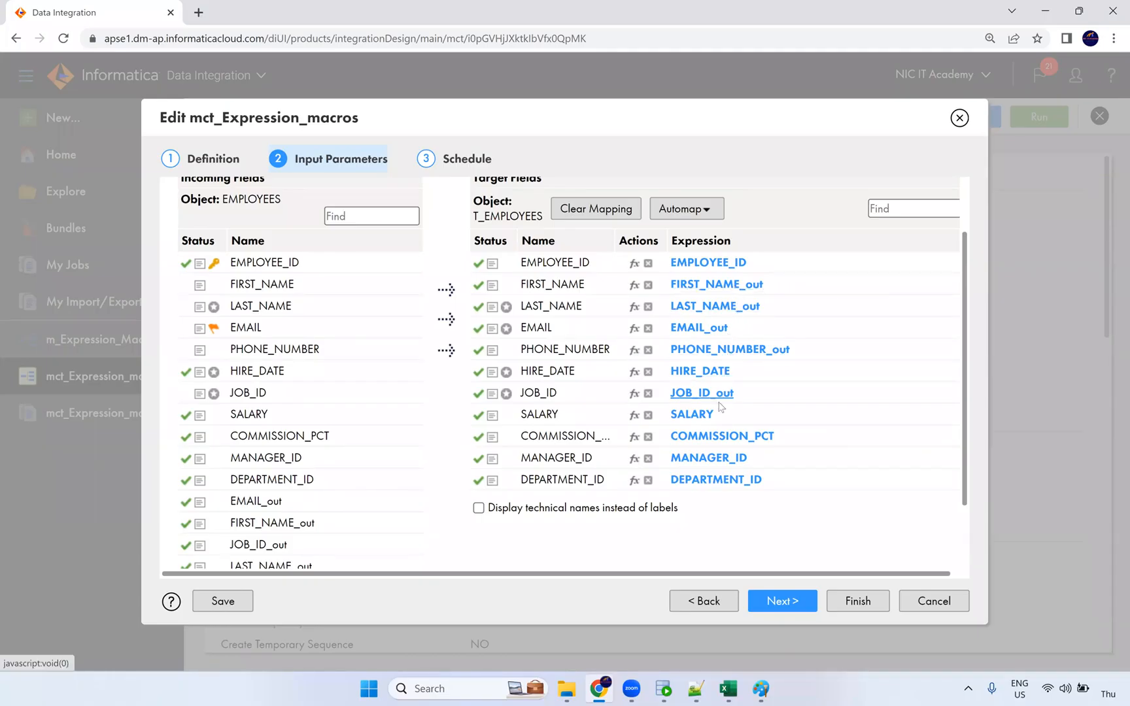
scroll(439, 521, "down", 2)
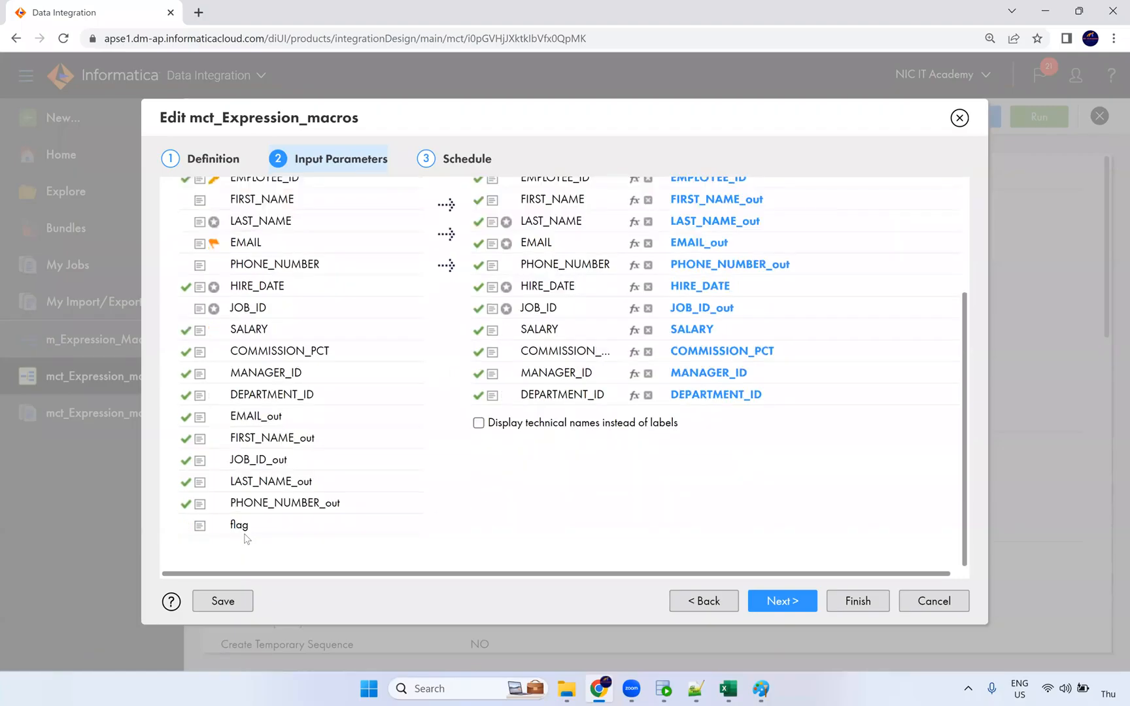
left_click(778, 607)
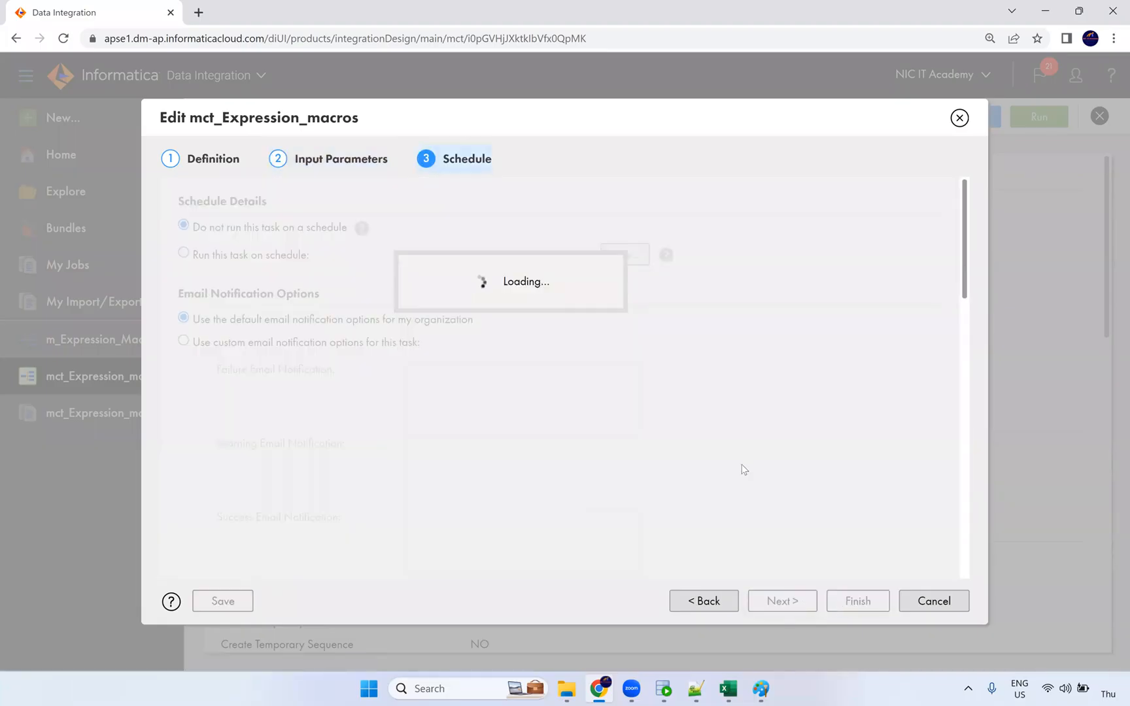
left_click(839, 603)
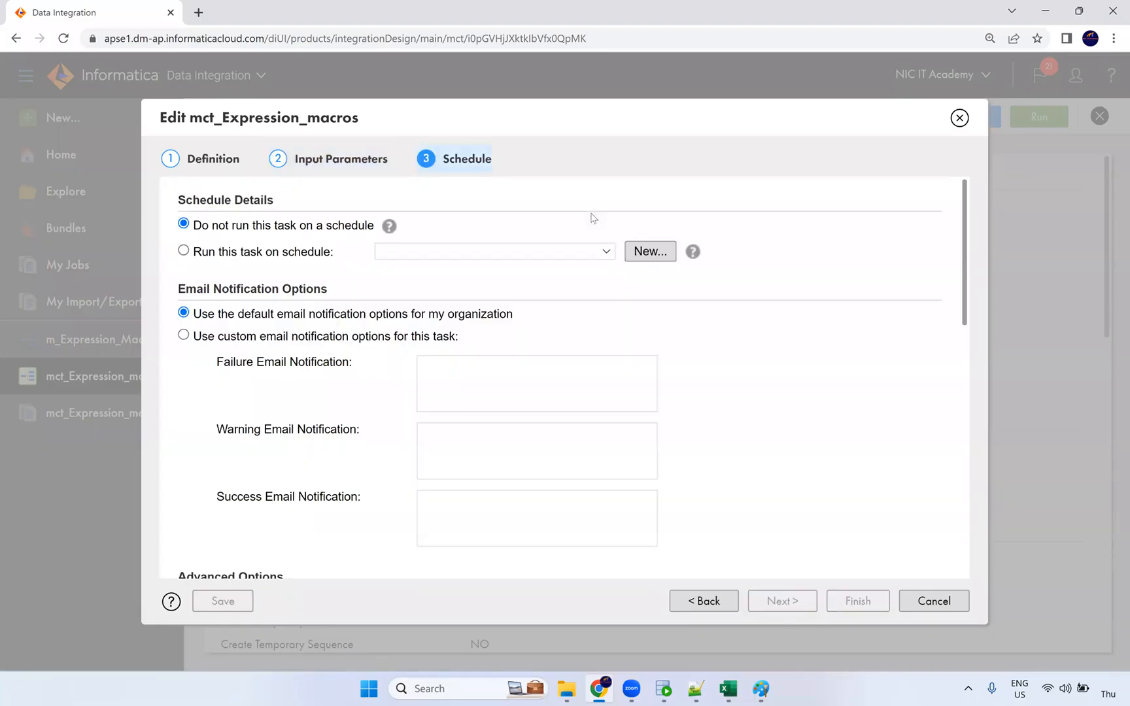
left_click(1040, 117)
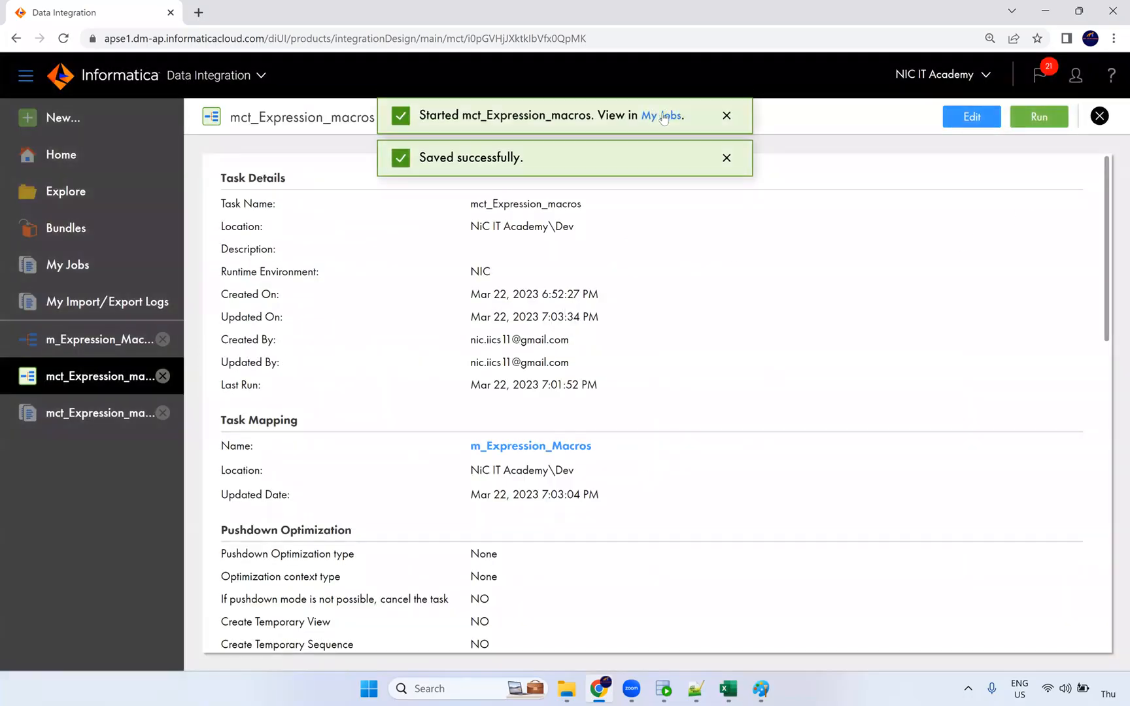
Review run mct_Expression_macros-3's results in My Jobs, then return to the m_Expression_Macros mapping.
left_click(656, 116)
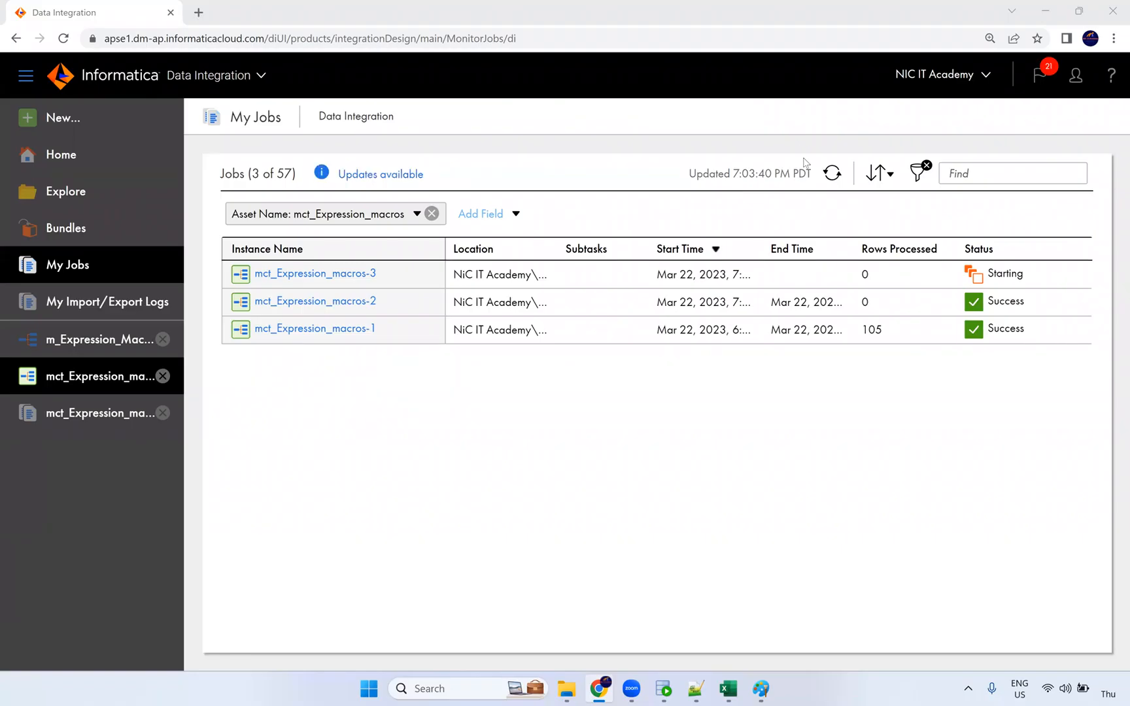
left_click(832, 173)
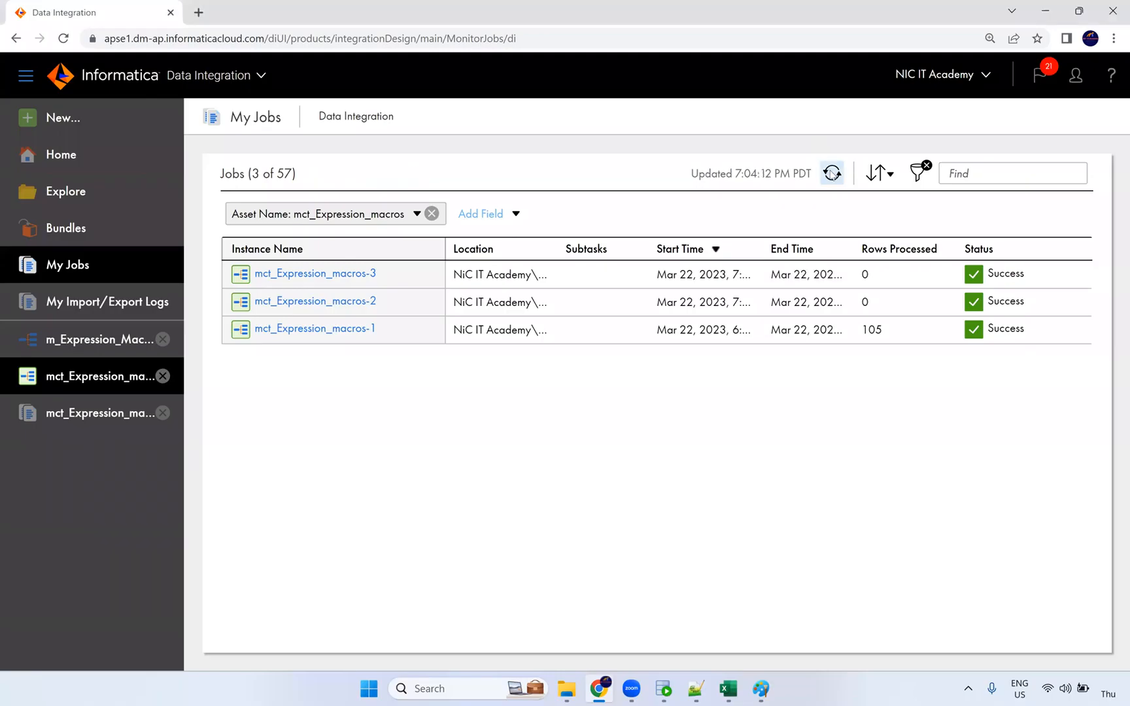
left_click(366, 273)
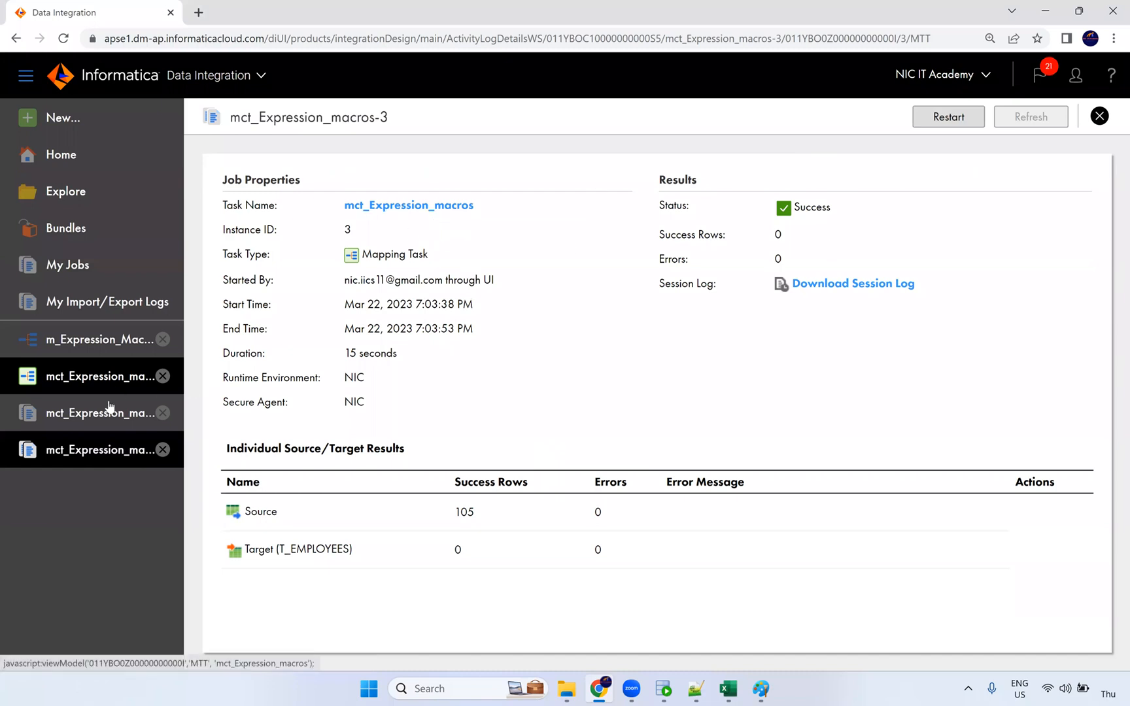
left_click(104, 351)
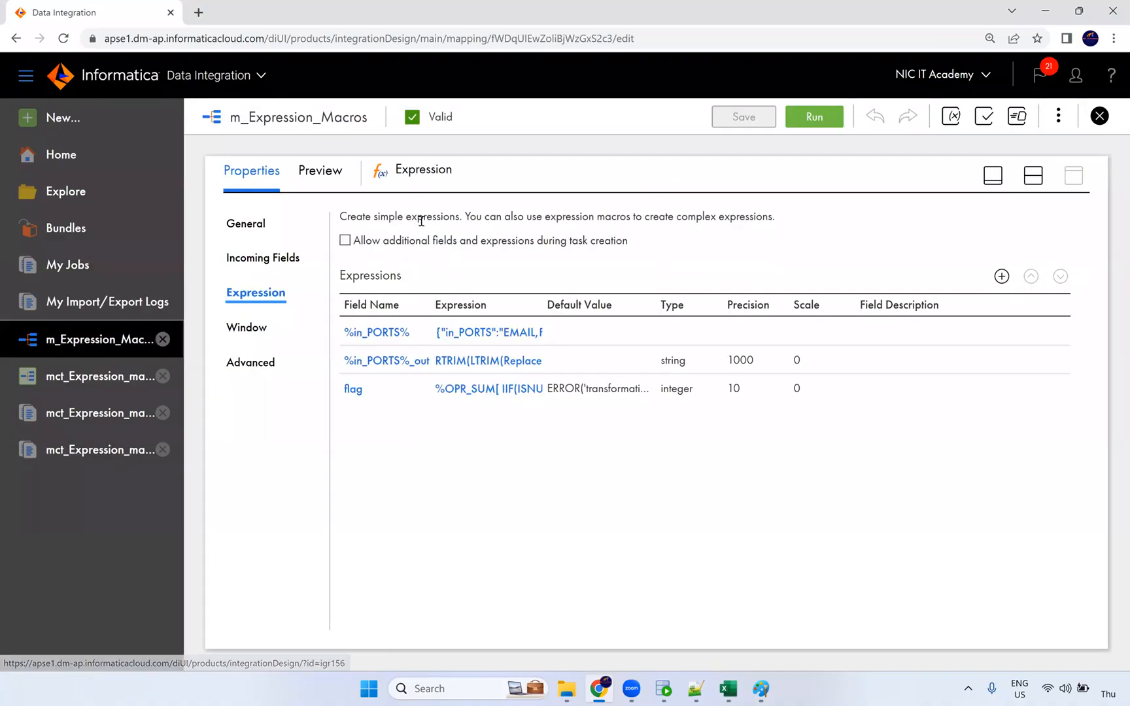
Run a 100-row preview of the Expression and scroll through its flag and _out columns.
left_click(323, 171)
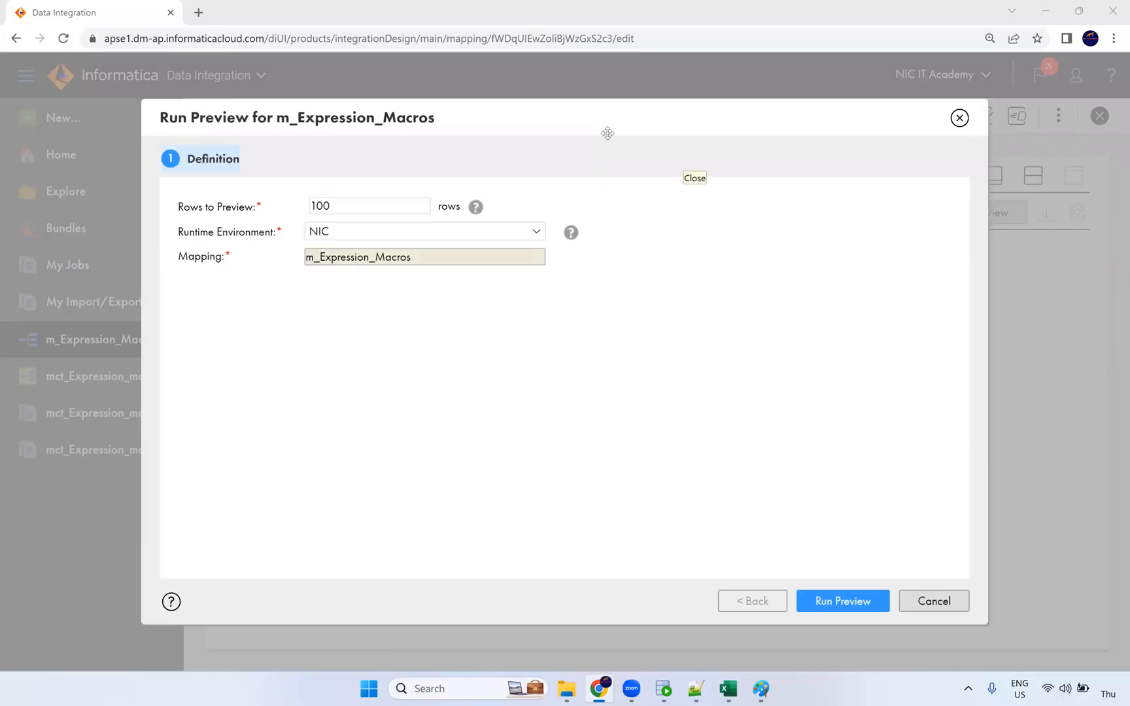
left_click(850, 602)
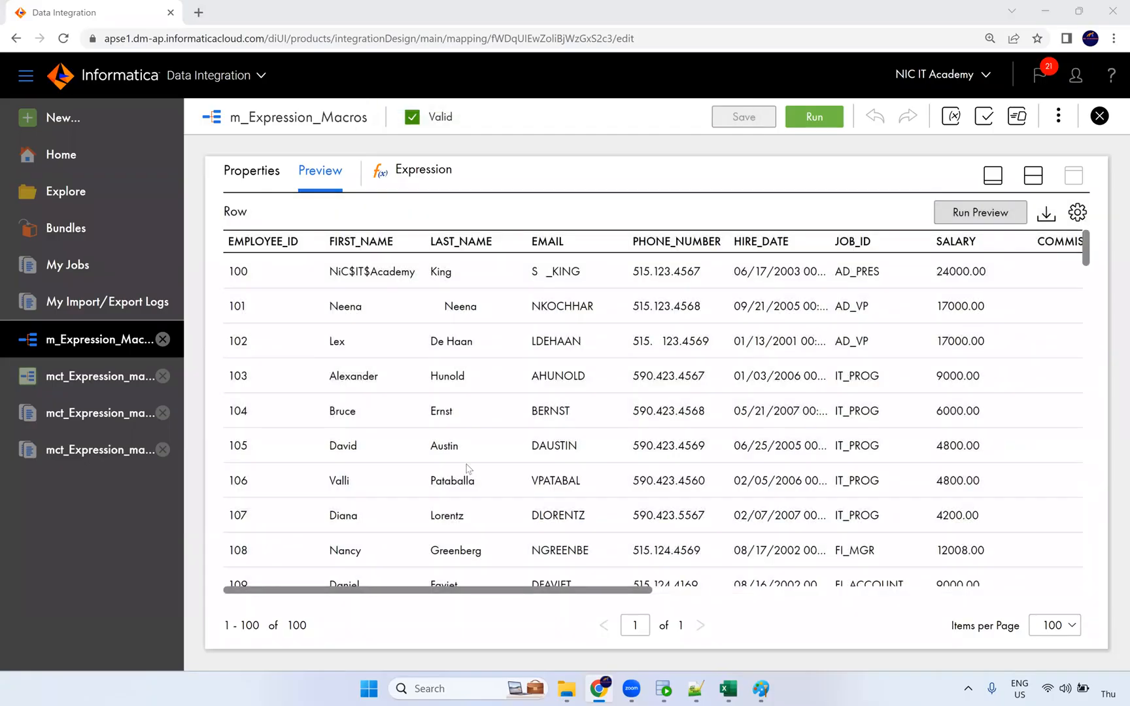
left_click(922, 590)
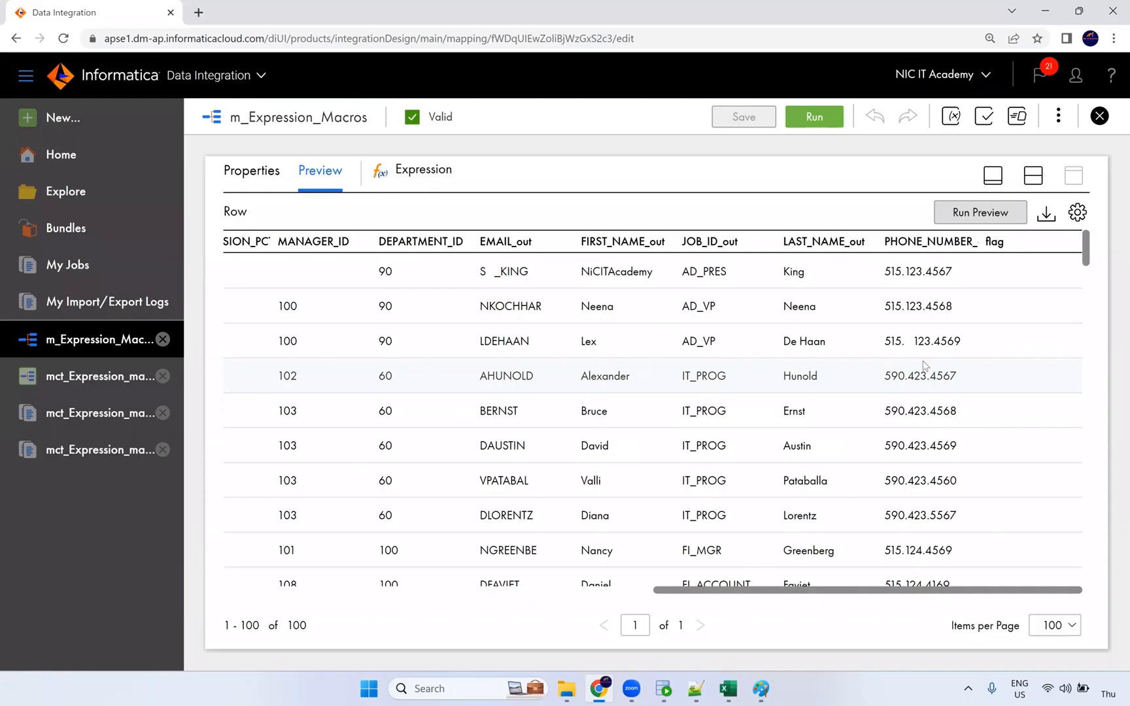
scroll(941, 409, "down", 10)
scroll(938, 410, "down", 20)
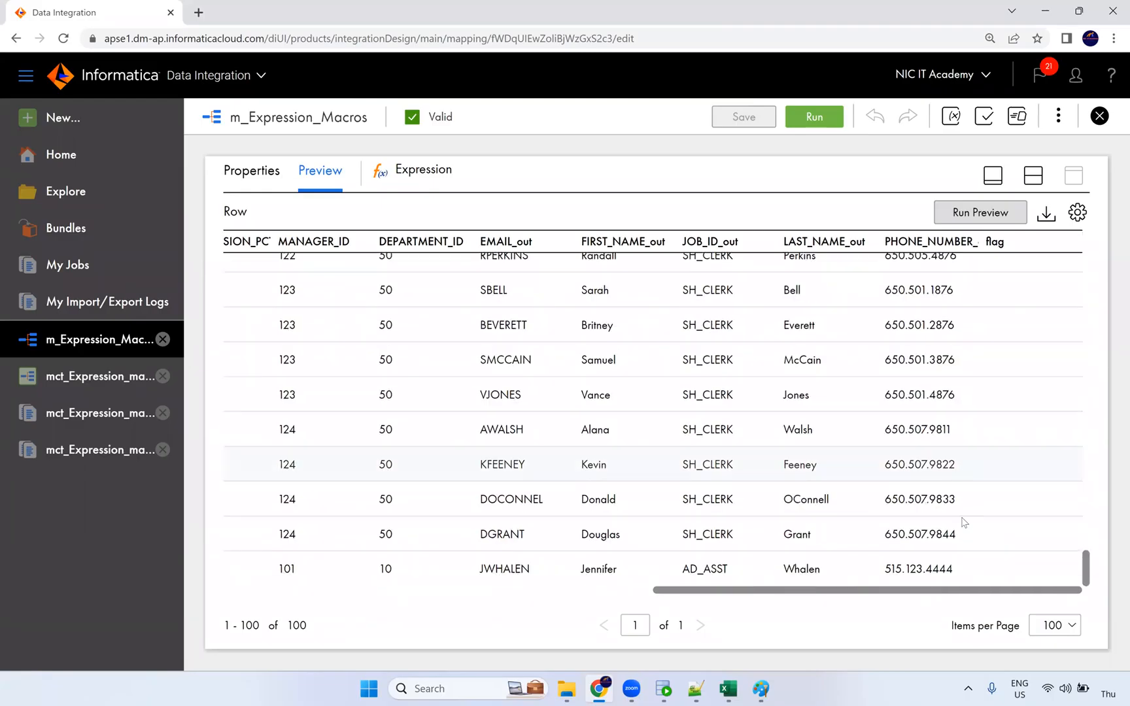
left_click_drag(954, 595, 984, 595)
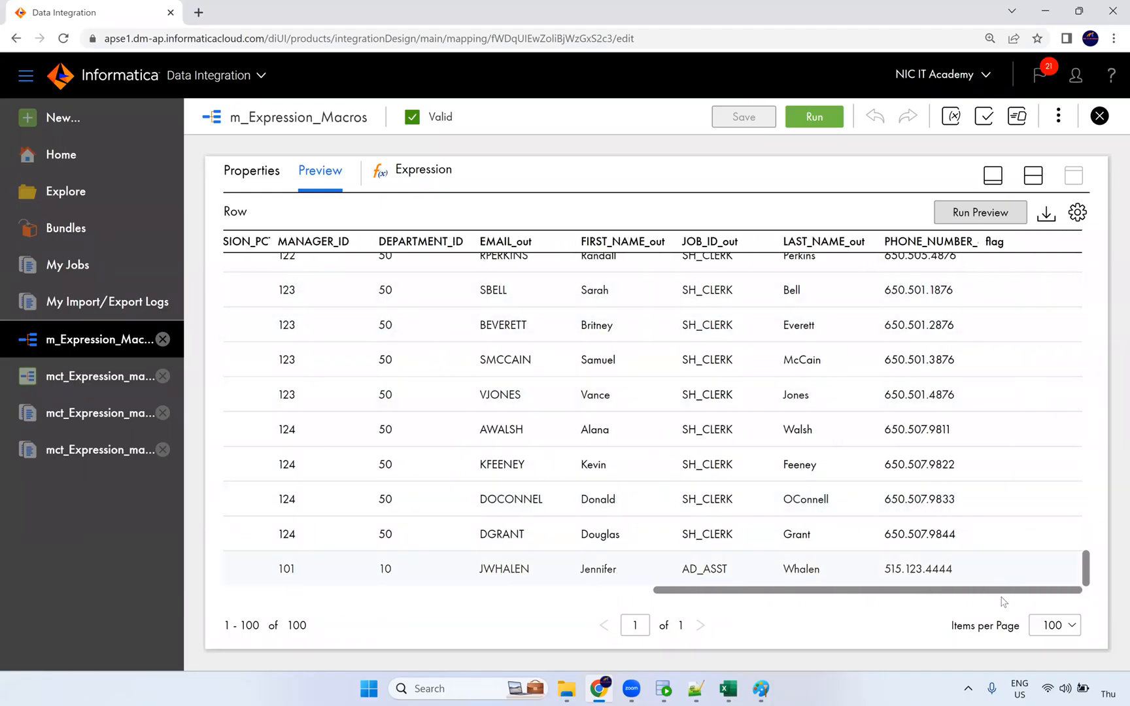
left_click_drag(1004, 595, 958, 596)
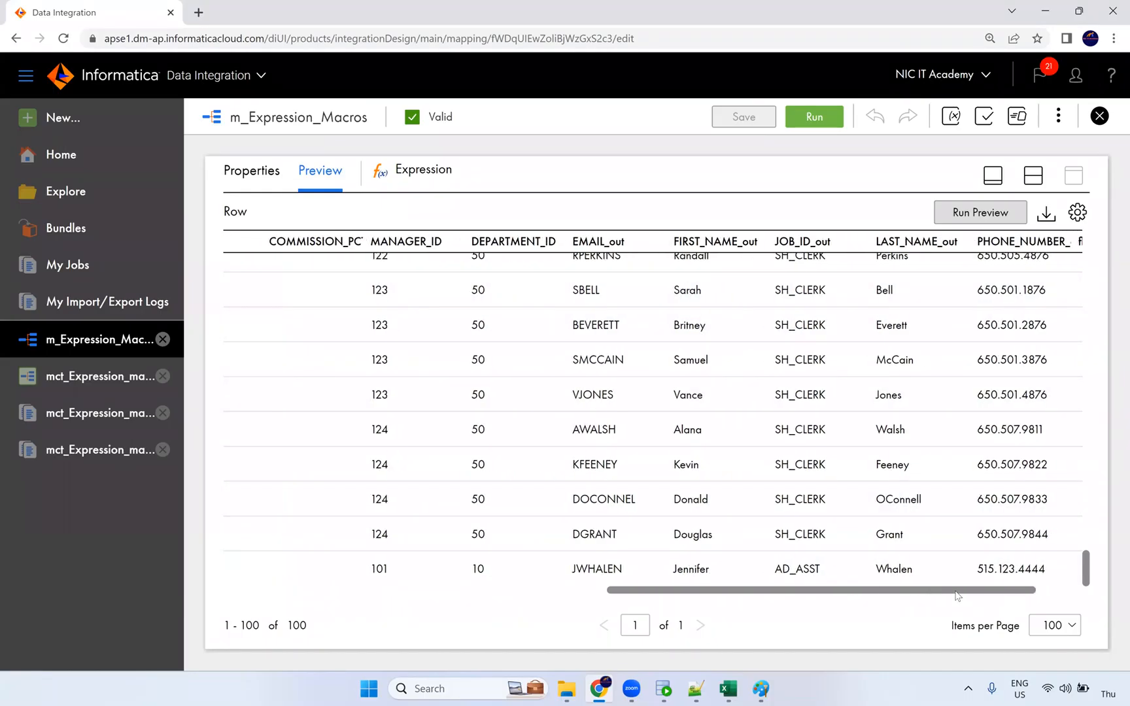
left_click_drag(716, 582, 363, 566)
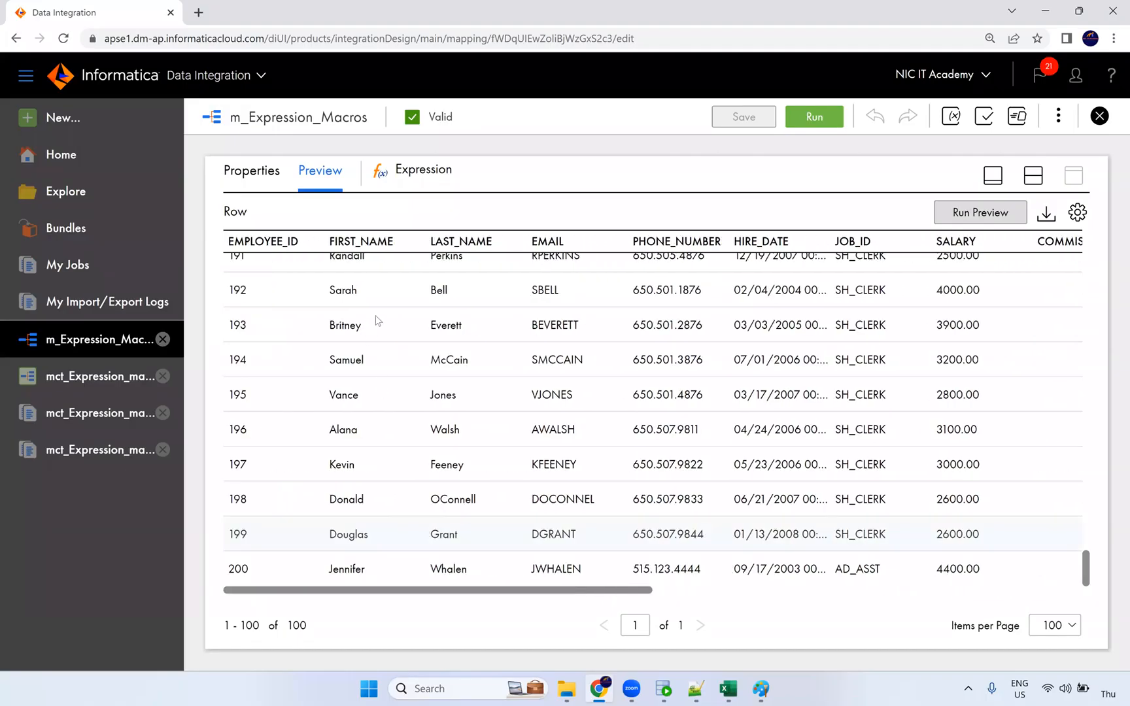
Inspect the Expression's flag field: integer, precision 10, default ERROR('transformation error').
left_click(1029, 178)
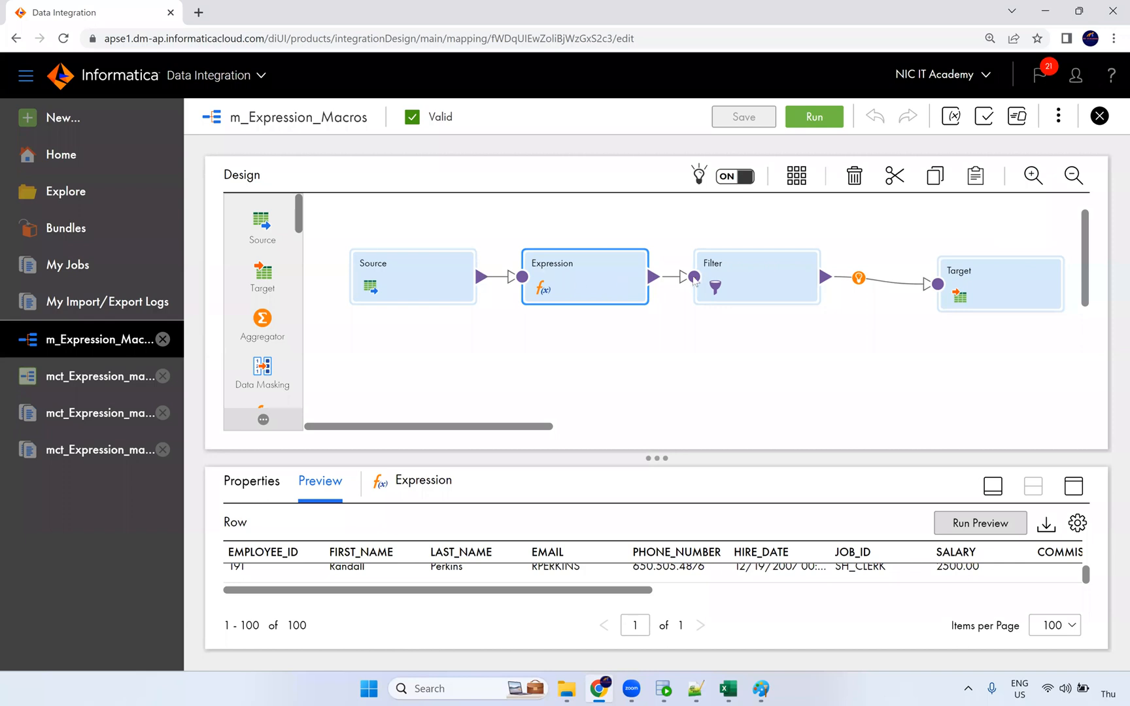
left_click_drag(731, 280, 732, 280)
left_click(573, 302)
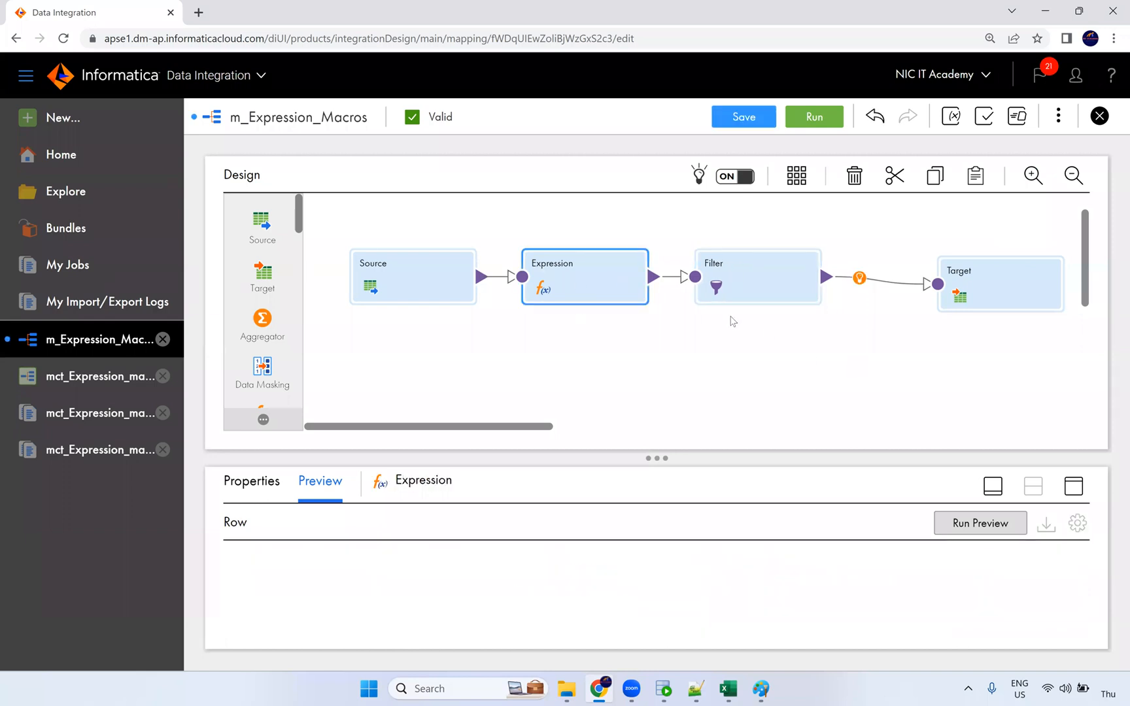
left_click(1071, 487)
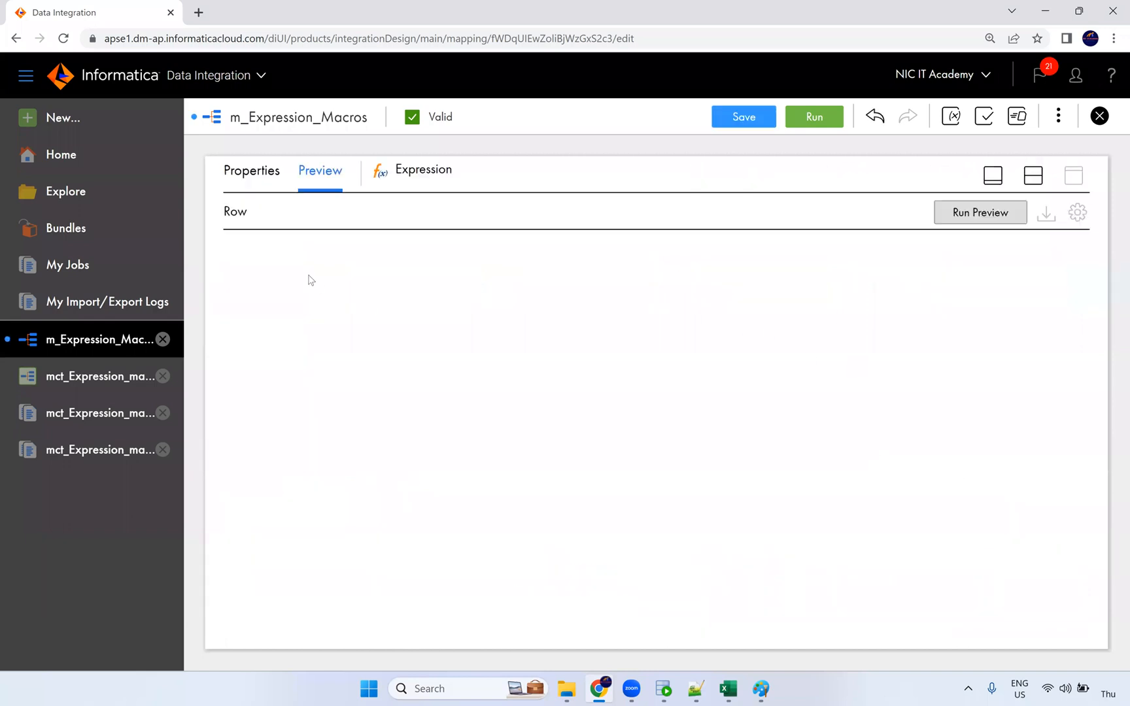
left_click(253, 182)
left_click(265, 293)
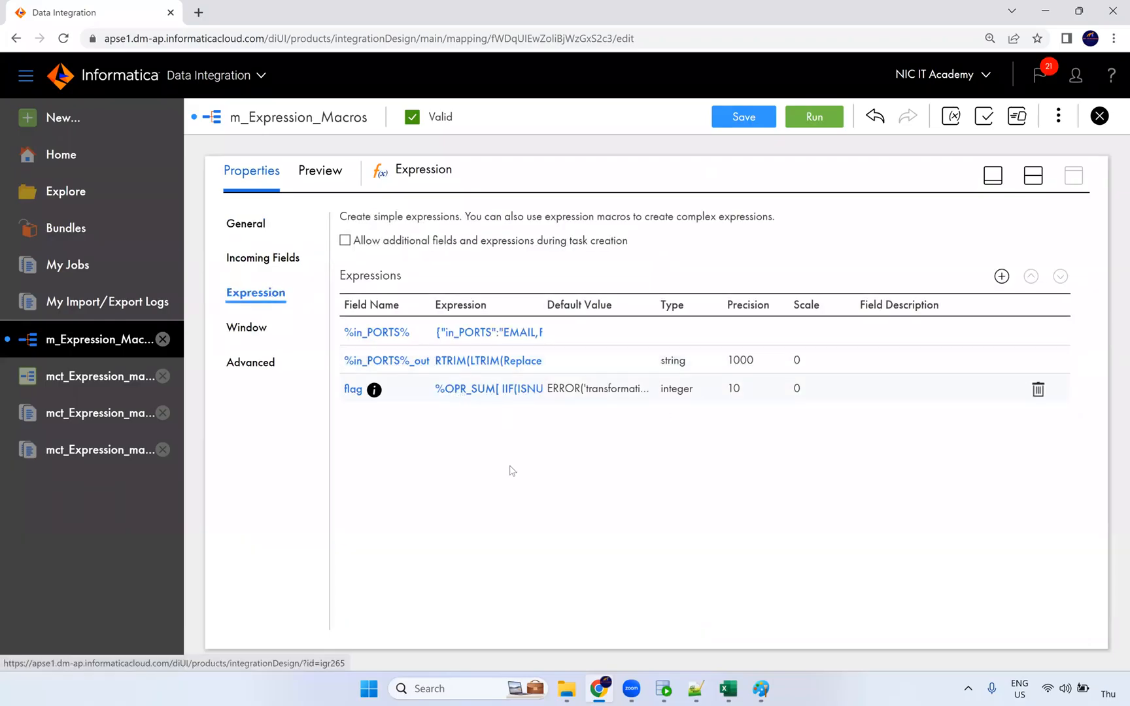
left_click(353, 390)
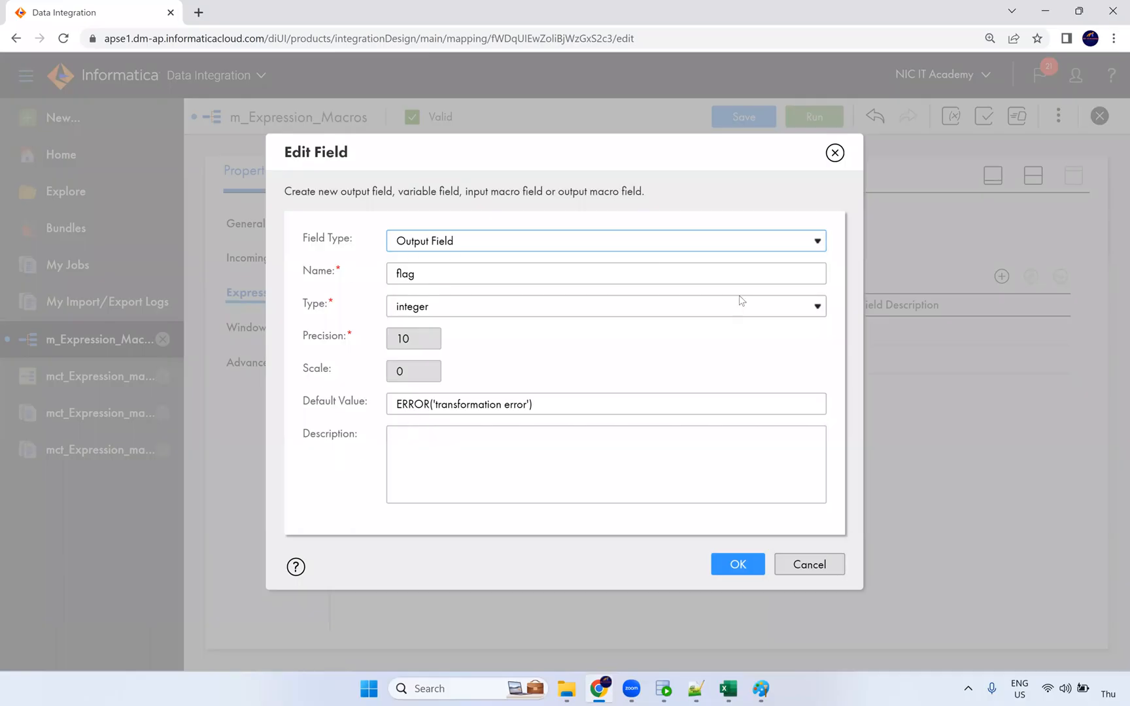
left_click(834, 153)
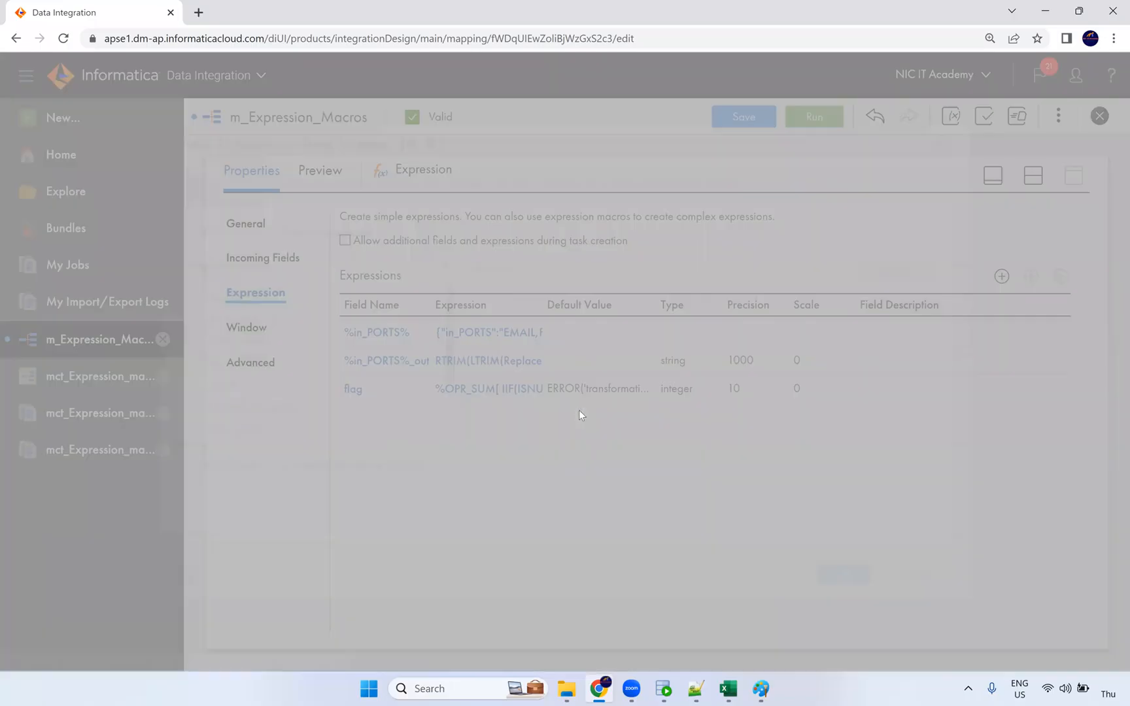
double_click(554, 295)
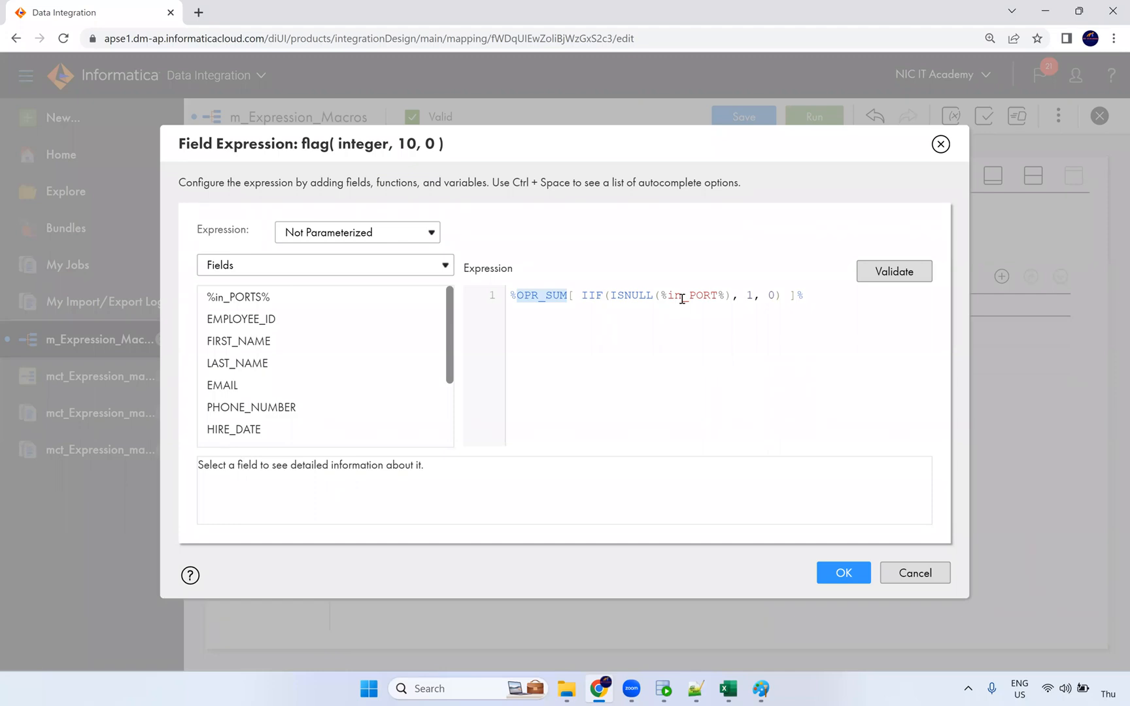
left_click(750, 296)
left_click(769, 296)
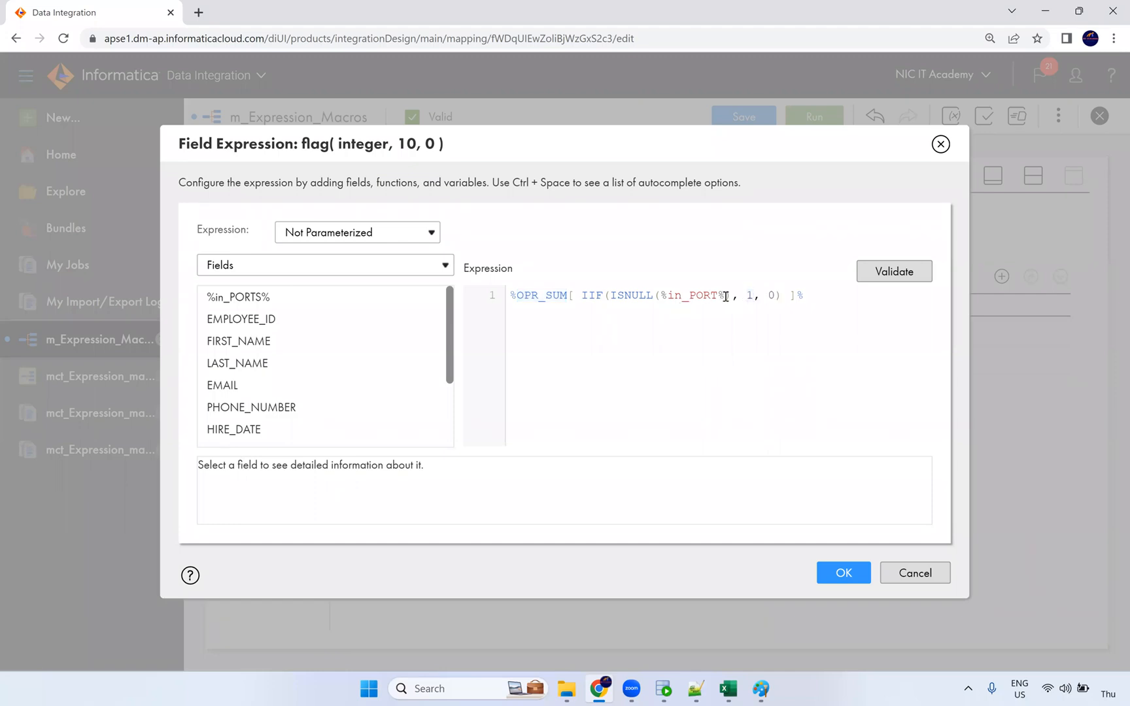
left_click_drag(727, 296, 664, 295)
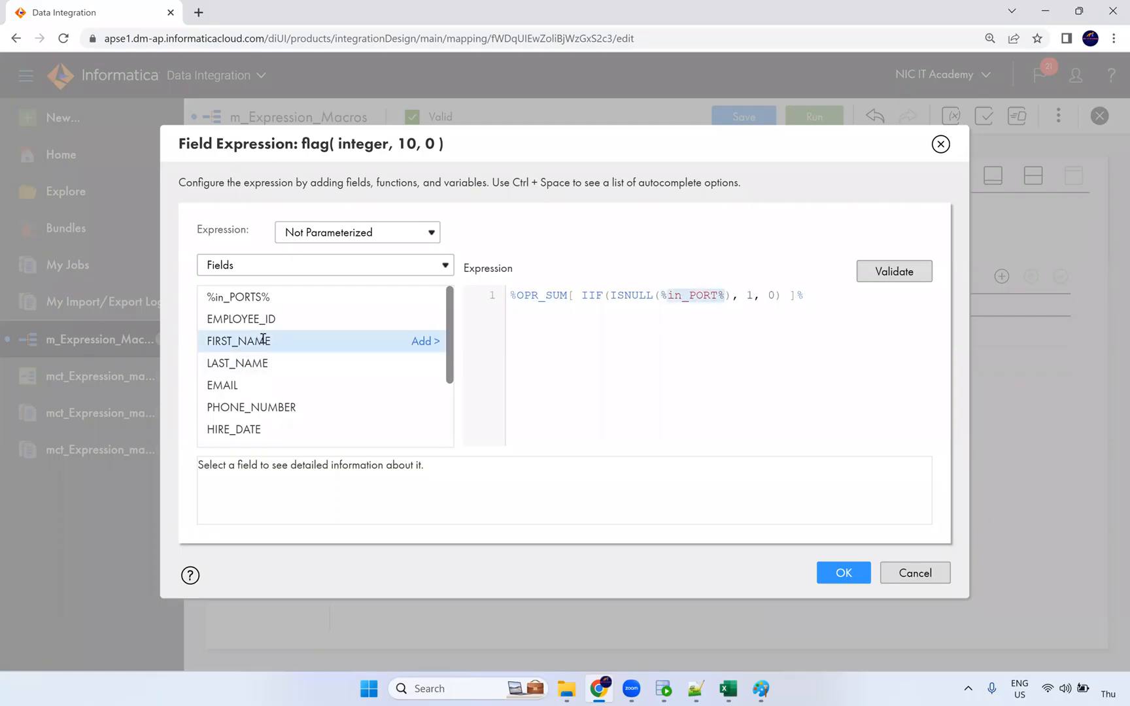
mouse_move(346, 325)
left_click(437, 322)
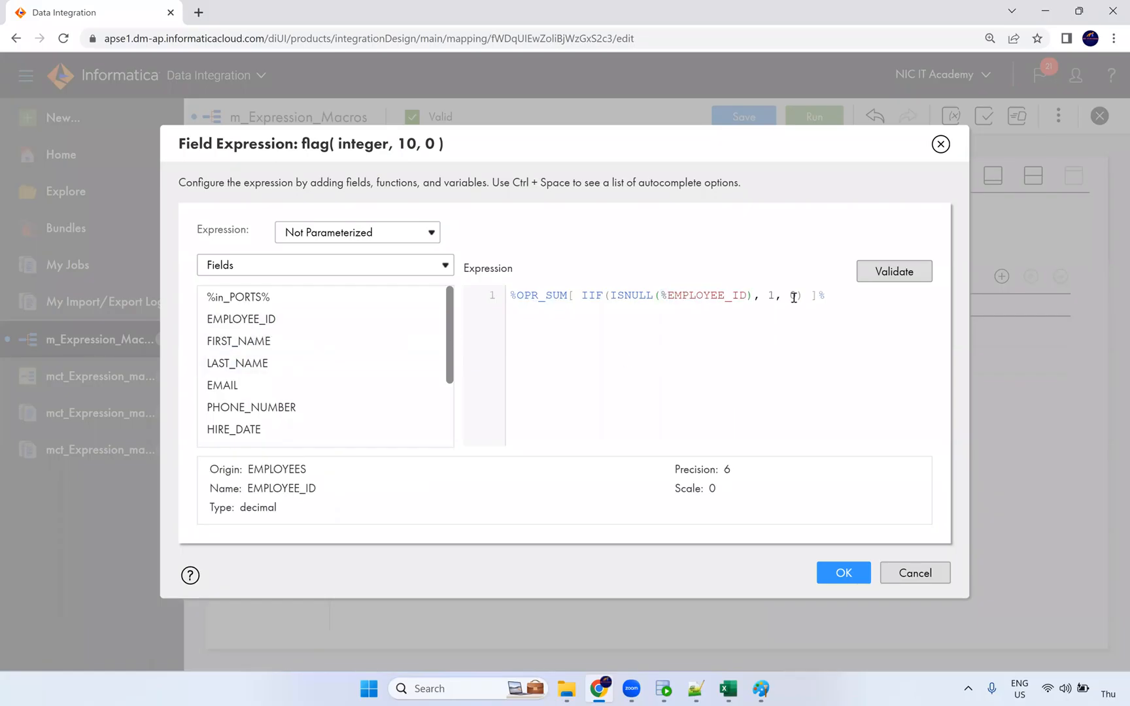
key("BackSpace")
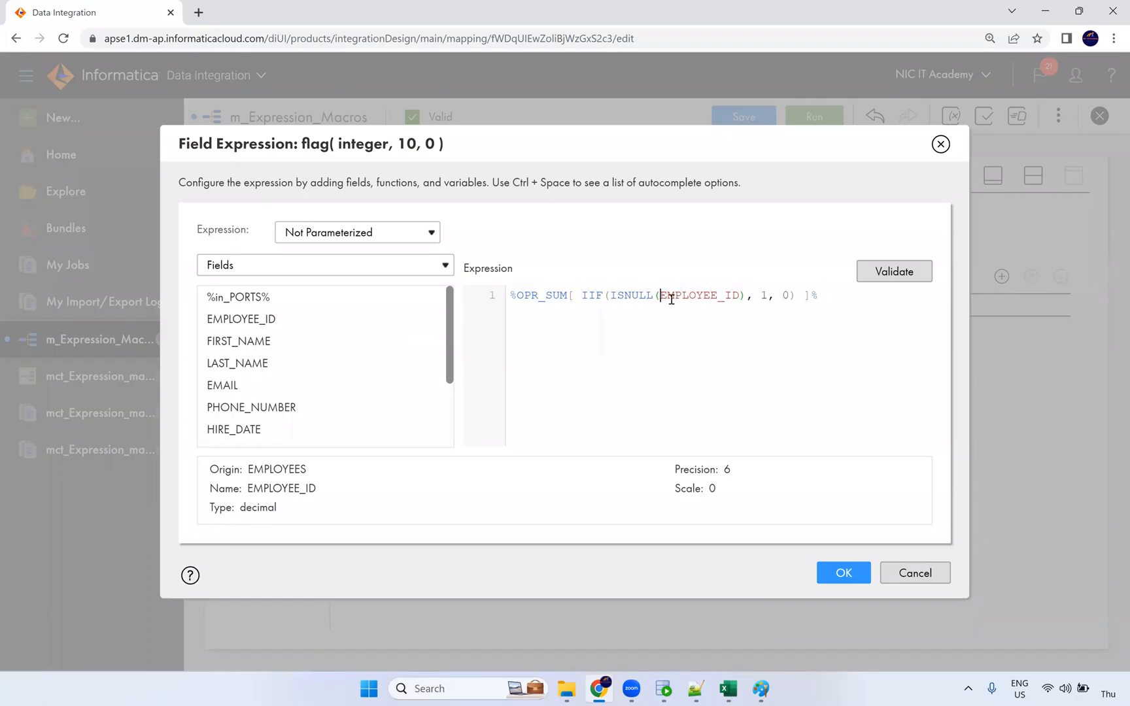
left_click(908, 273)
left_click(908, 272)
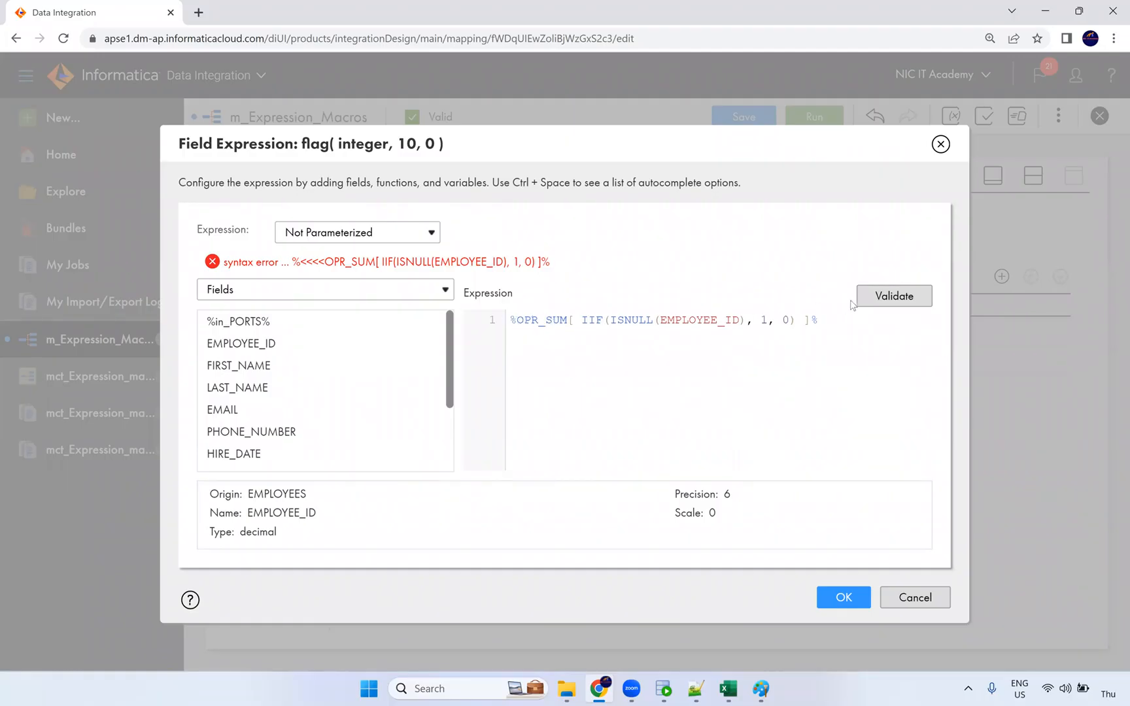
left_click(701, 323)
key("ctrl+z")
key("ctrl+z")
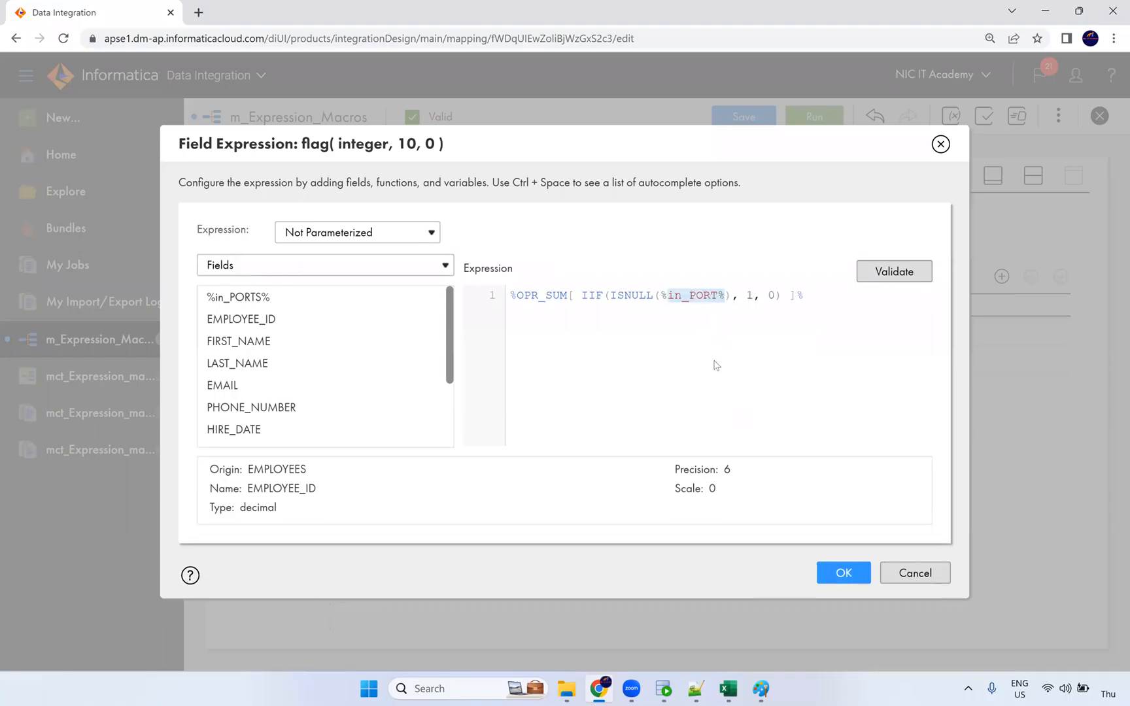
key("ctrl+z")
left_click(916, 580)
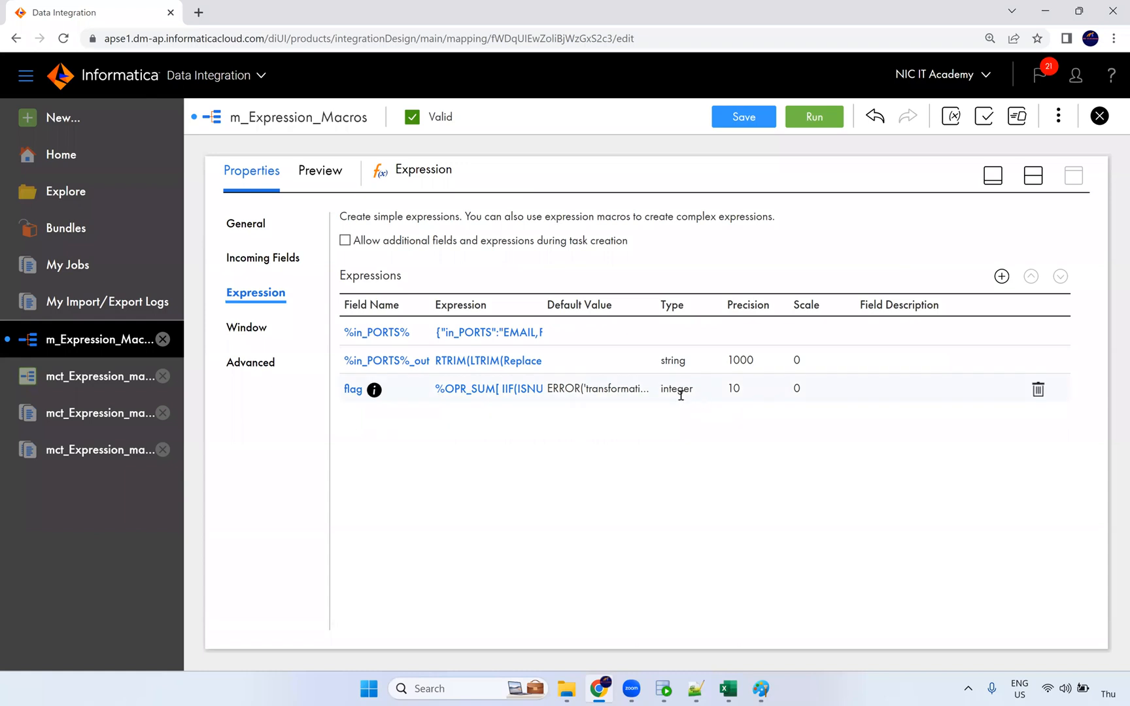
left_click(357, 393)
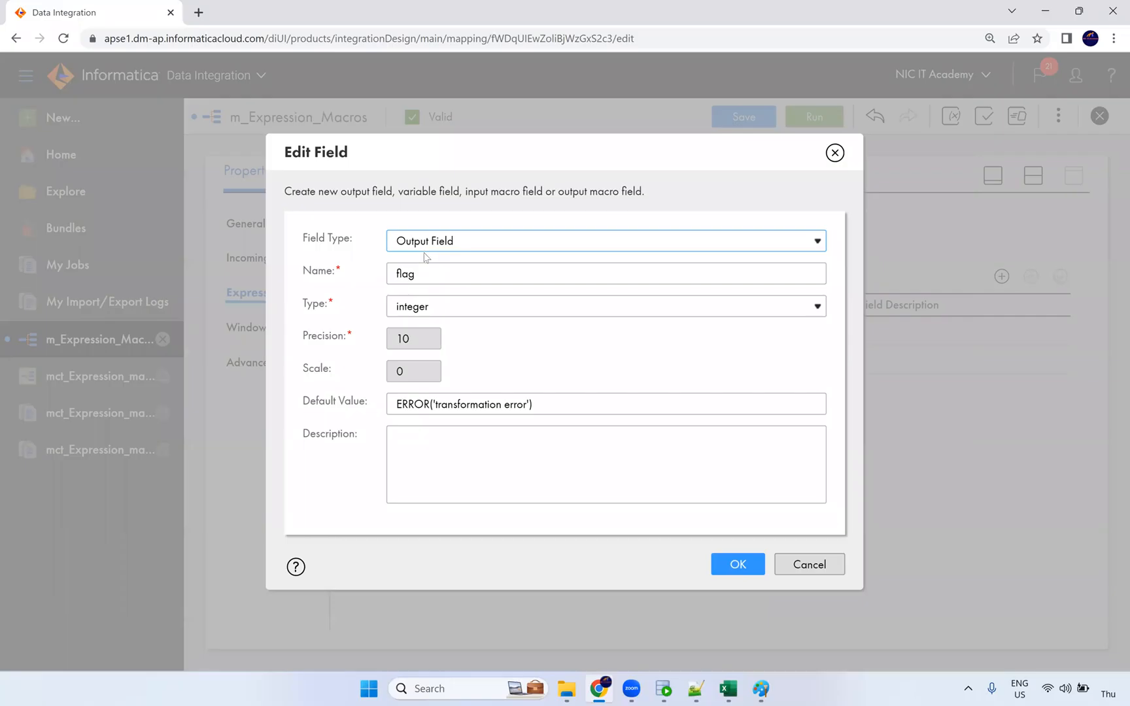
left_click(810, 565)
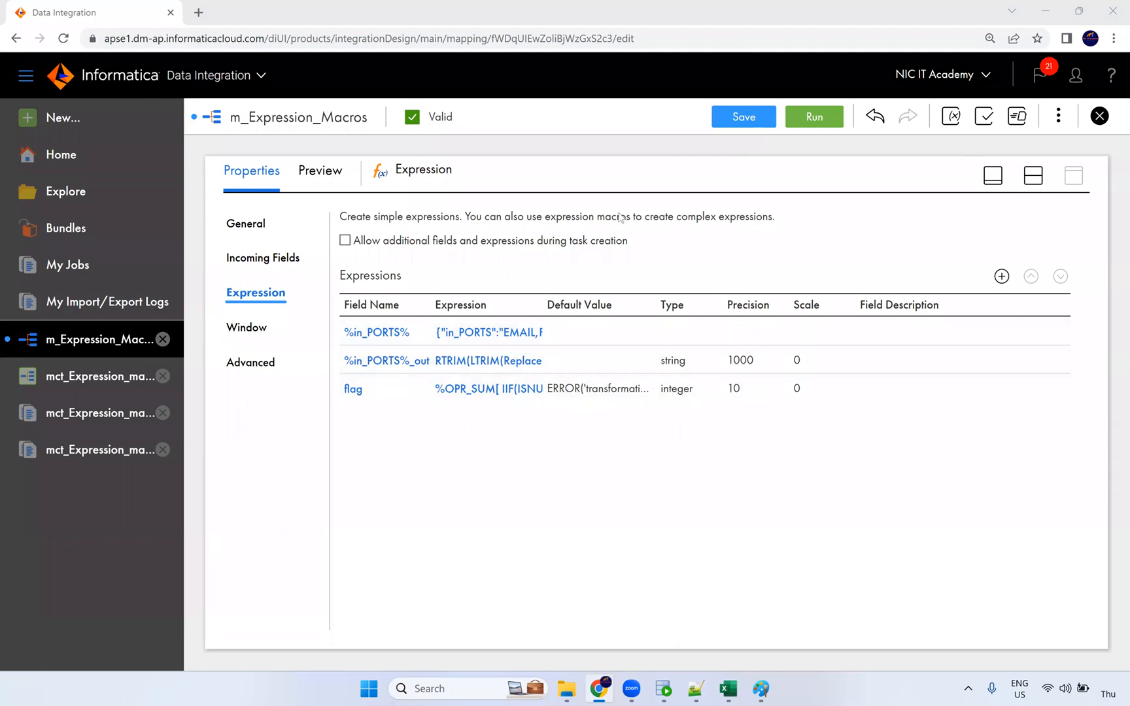
Review the Filter's condition and incoming fields, checking the %in_PORTS%_out and integer flag types.
left_click(1029, 183)
left_click(752, 270)
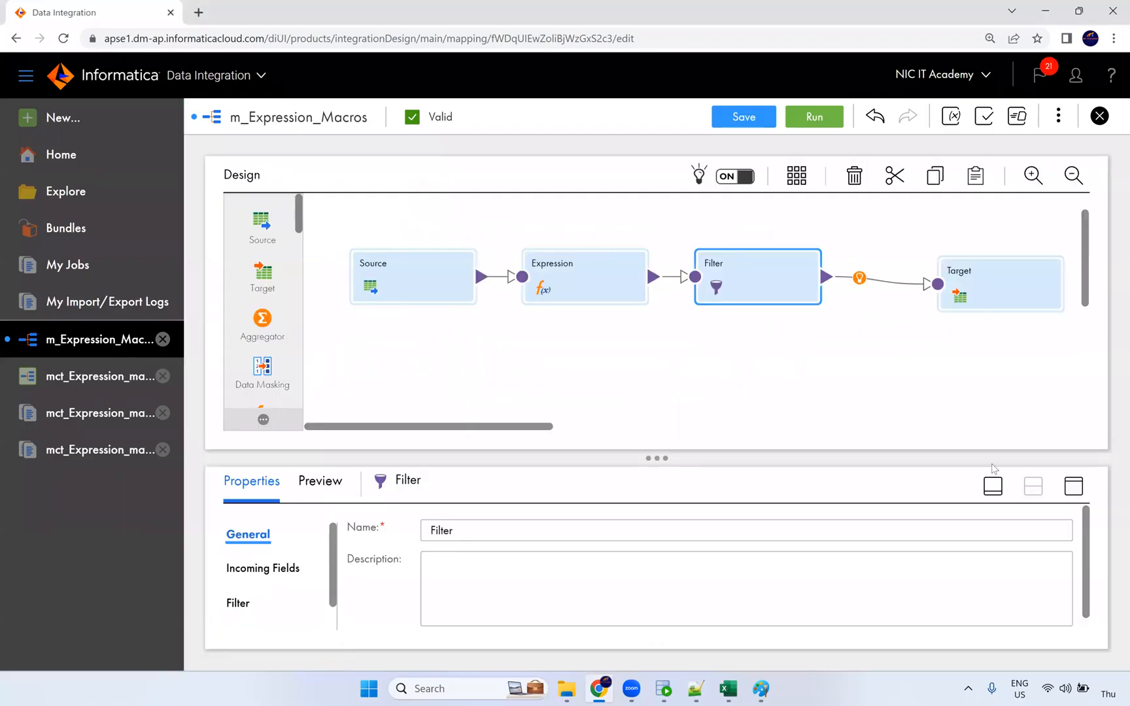
left_click(1075, 489)
left_click(239, 294)
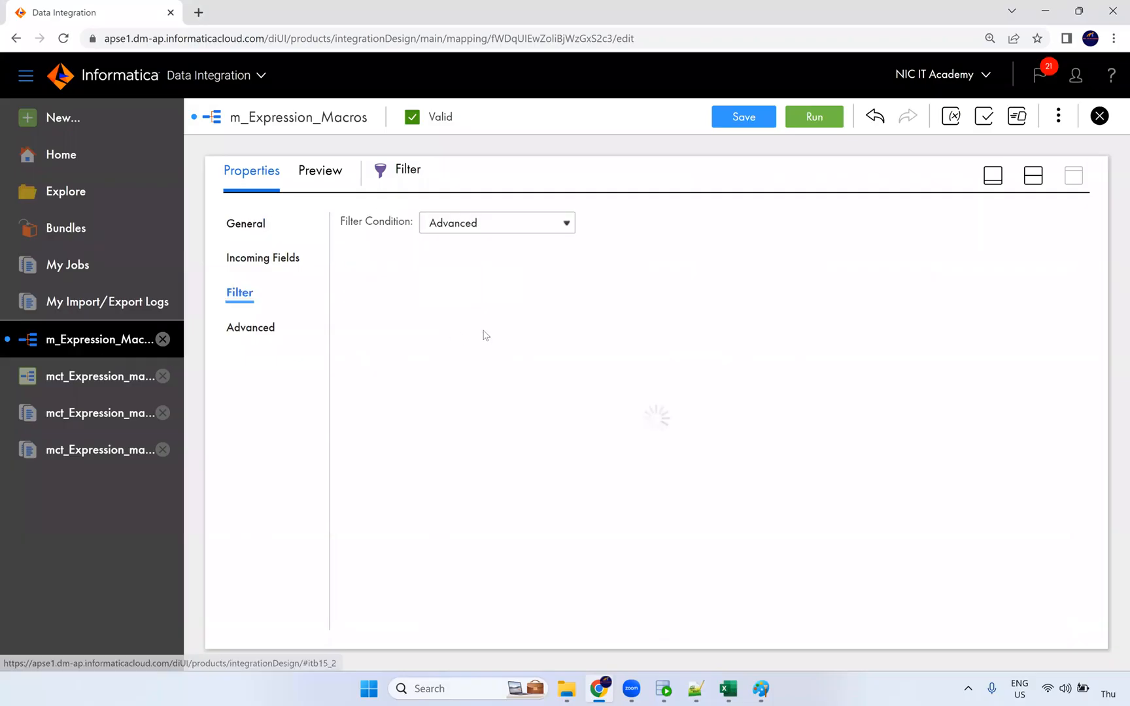
left_click(255, 264)
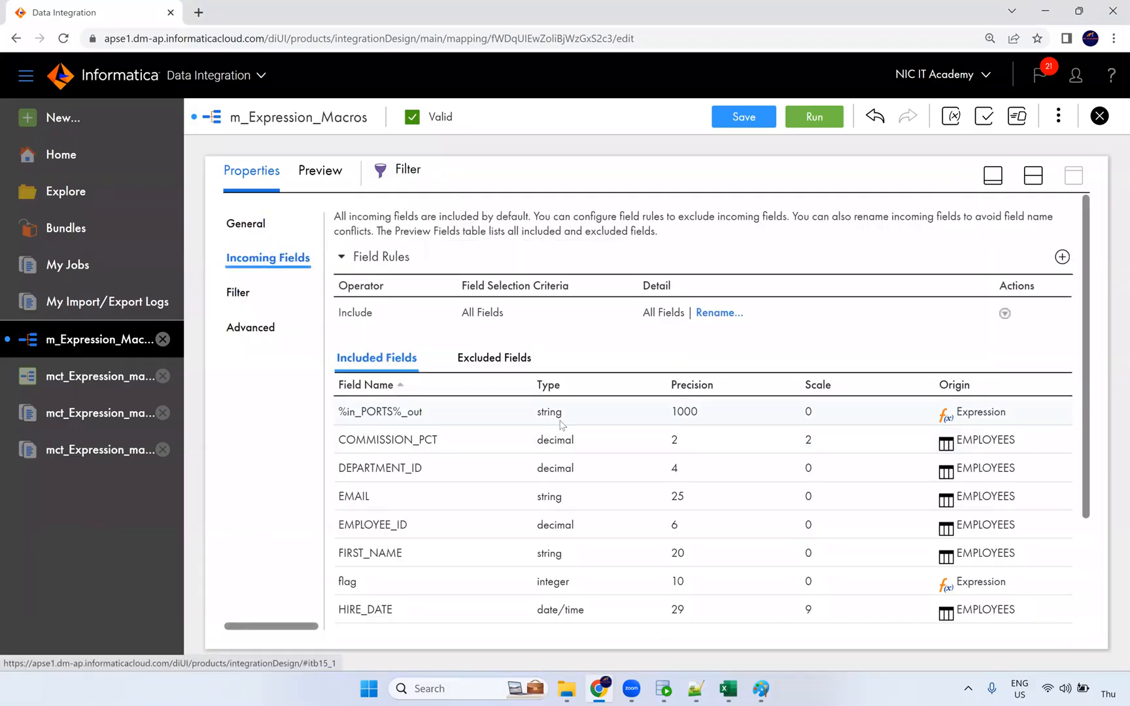
double_click(544, 415)
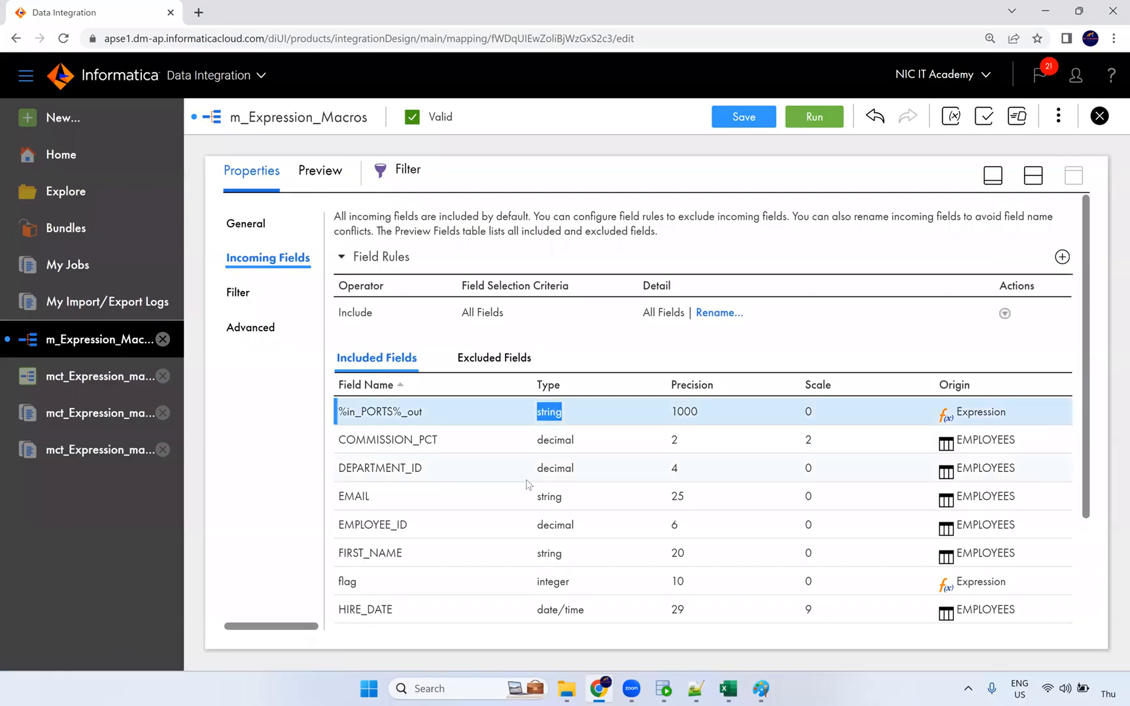
scroll(473, 463, "down", 2)
double_click(555, 437)
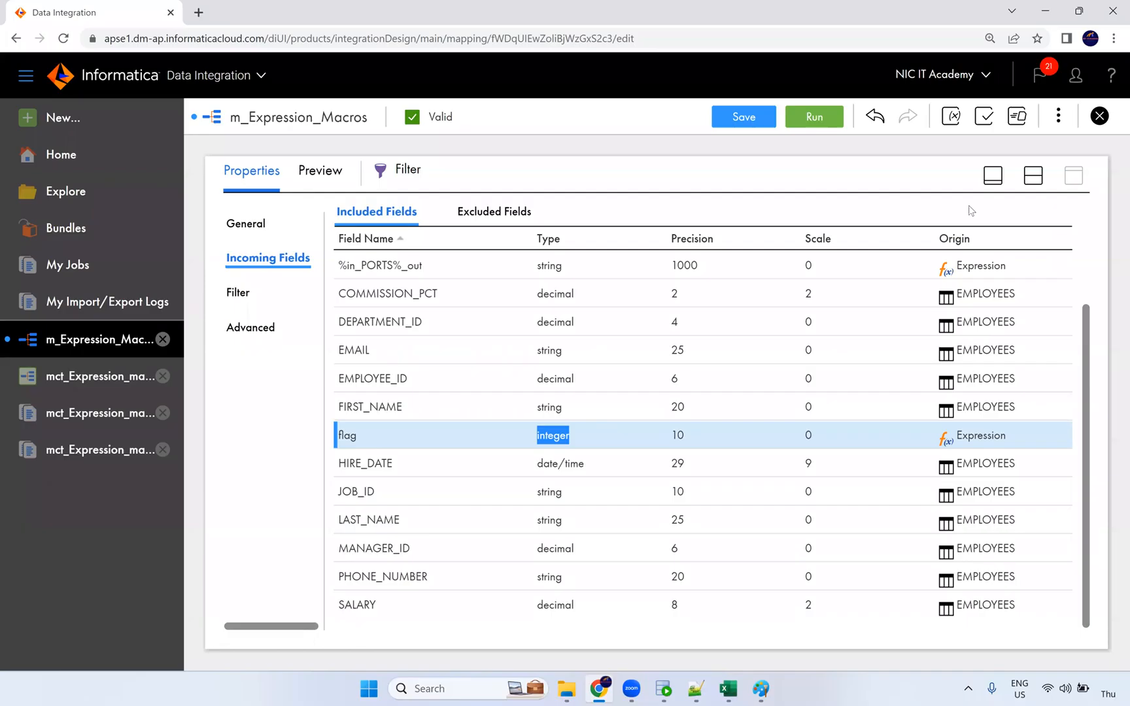
Select the Target, then open the mct_Expression_macros task details from the sidebar.
left_click(1033, 183)
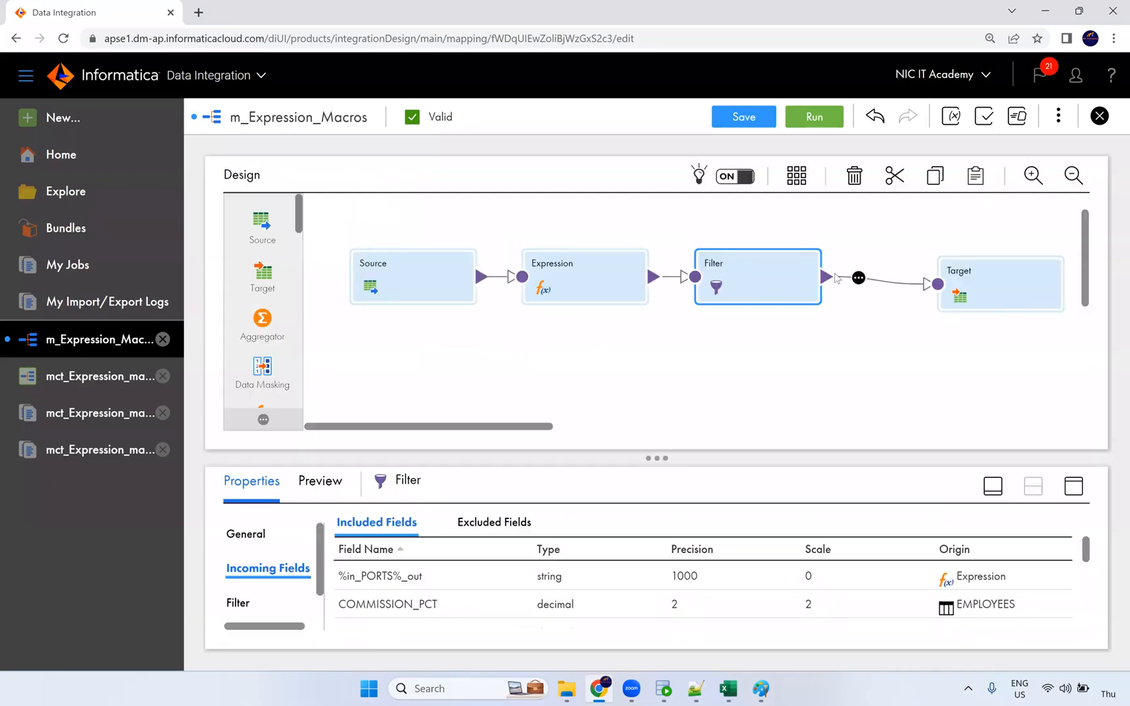
left_click(983, 281)
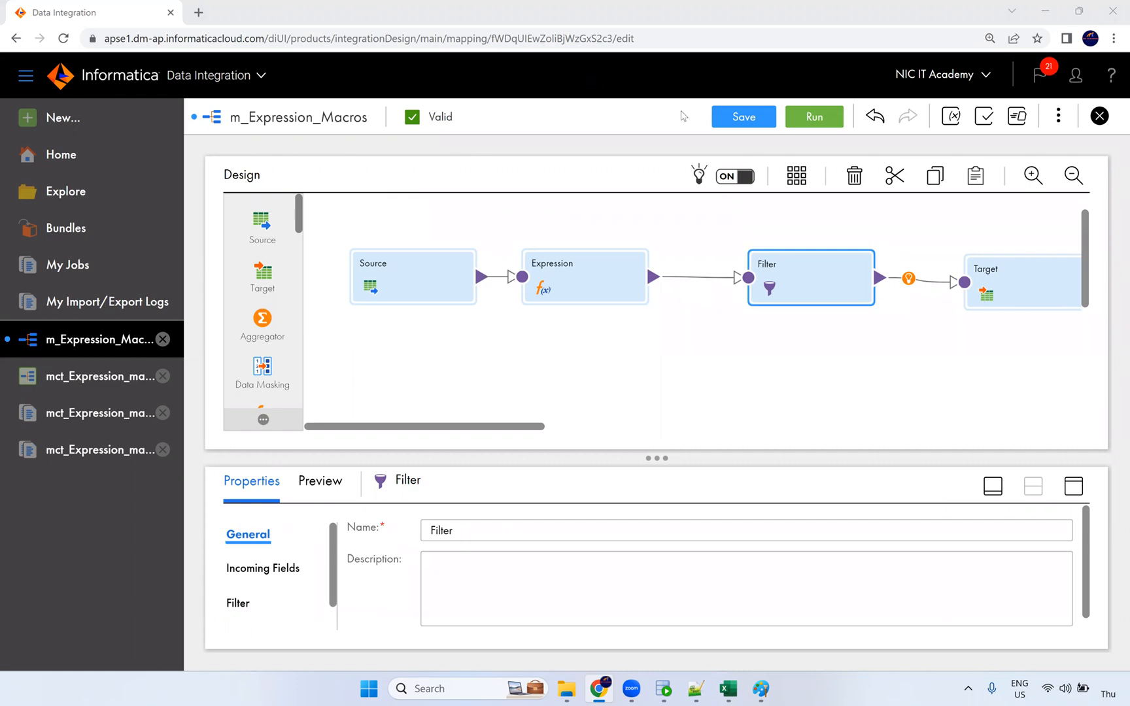
left_click(101, 380)
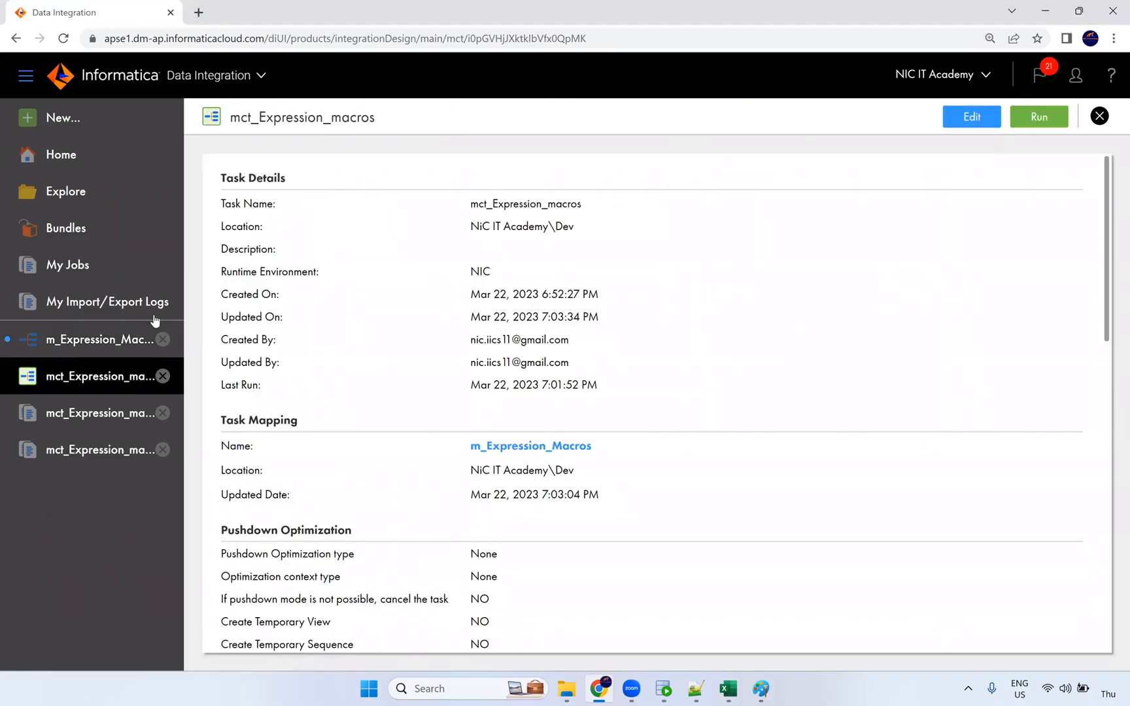
Reopen m_Expression_Macros and change the flag field to an Output Macro Field on %in_PORTS%.
left_click(102, 339)
left_click(593, 282)
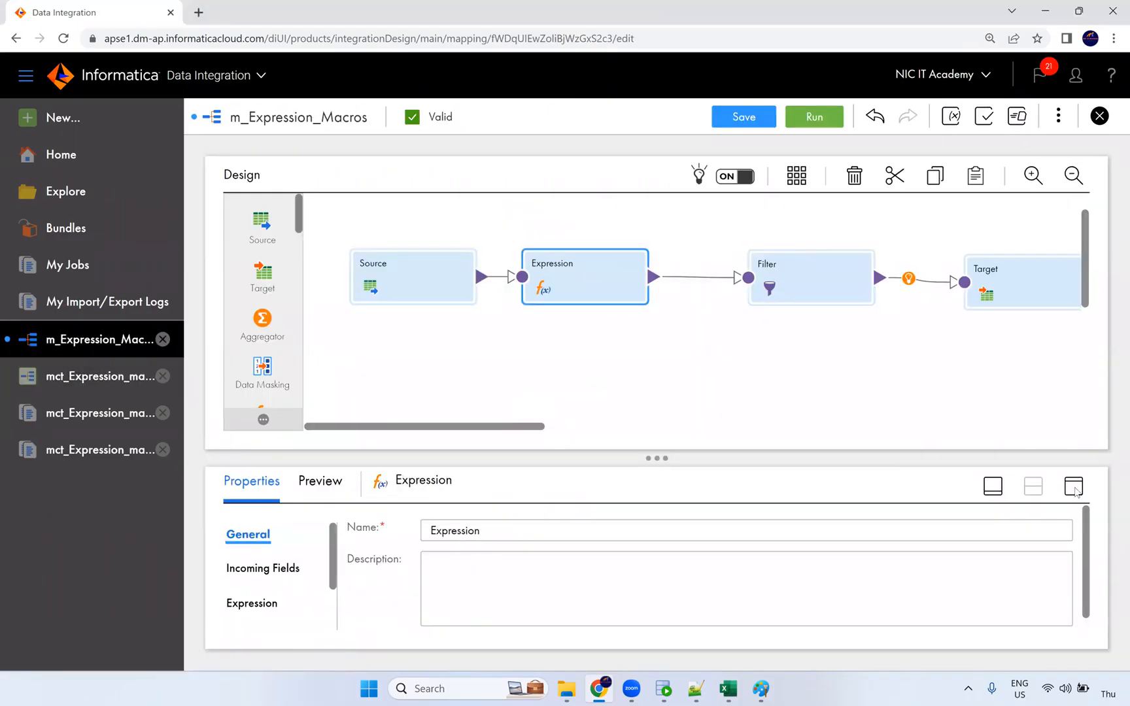
left_click(1074, 486)
left_click(263, 306)
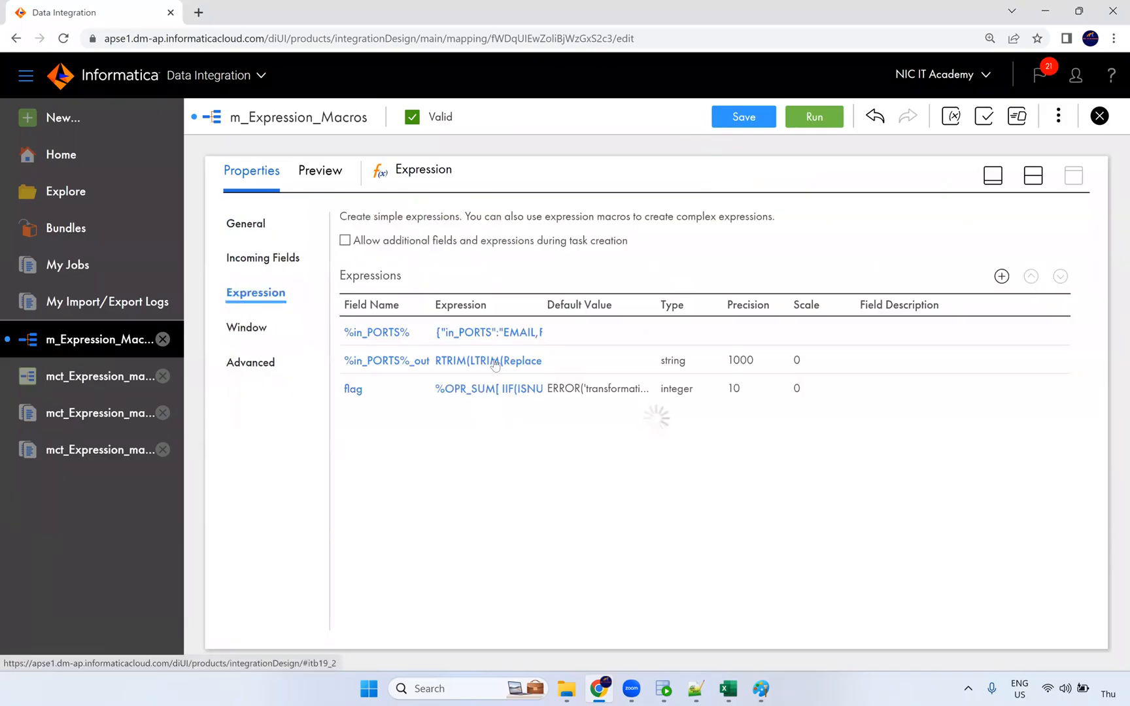
left_click(405, 389)
left_click(448, 244)
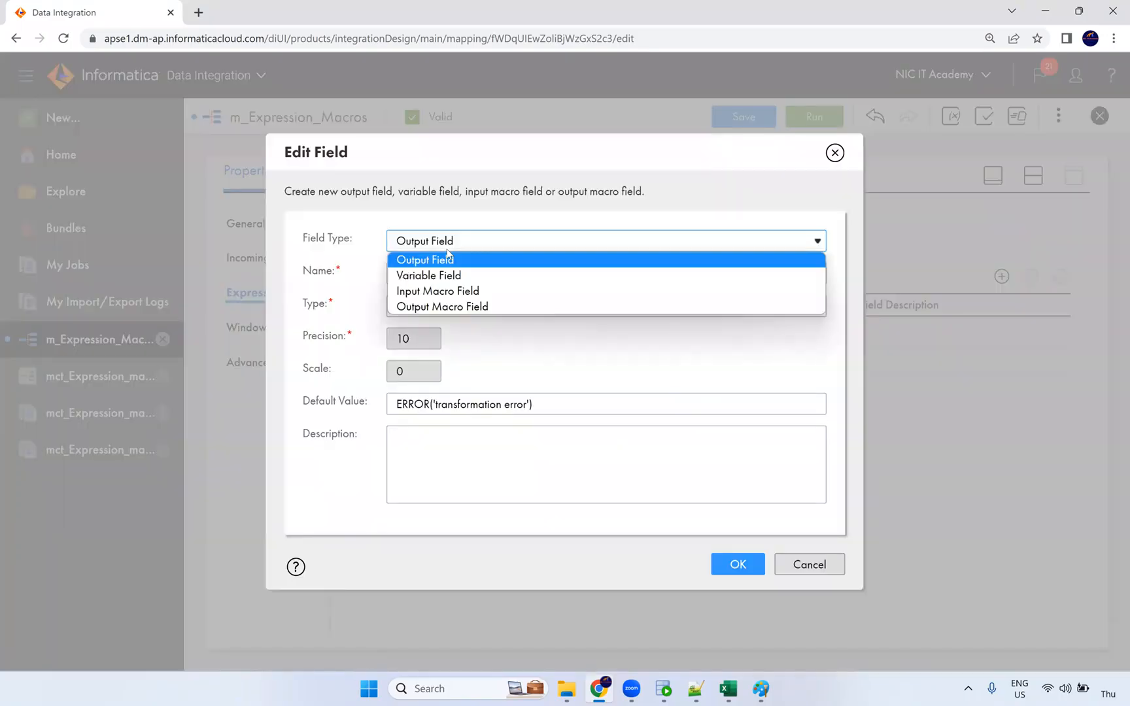
left_click(450, 306)
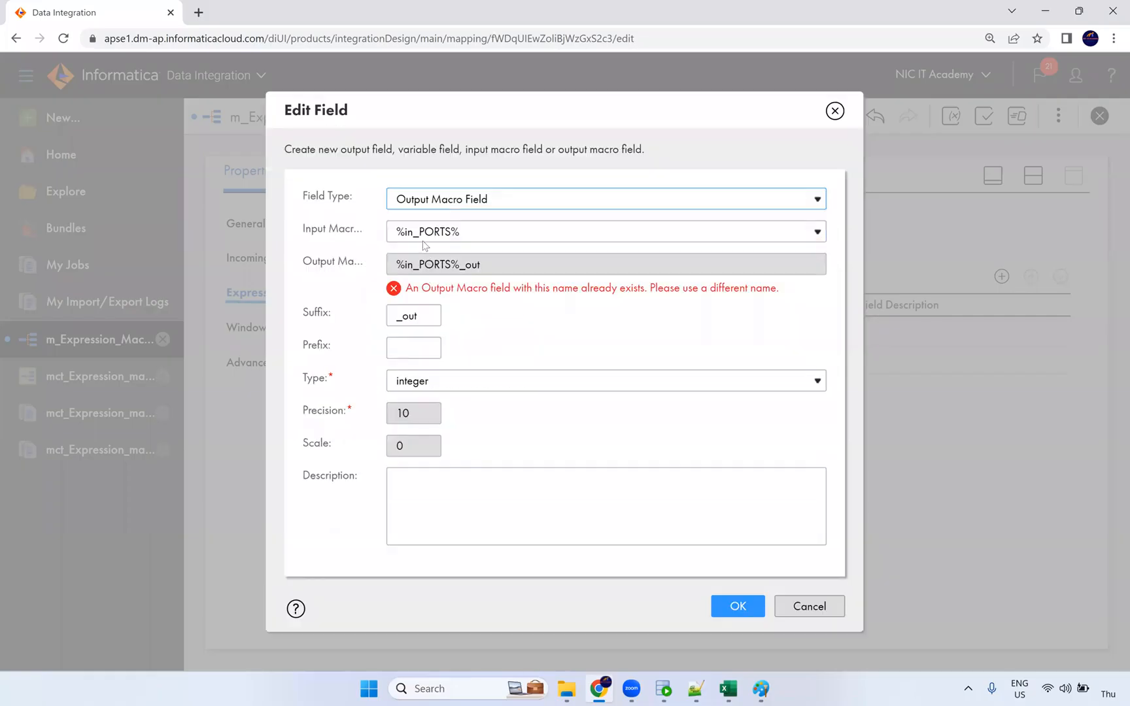
left_click(470, 237)
left_click(499, 249)
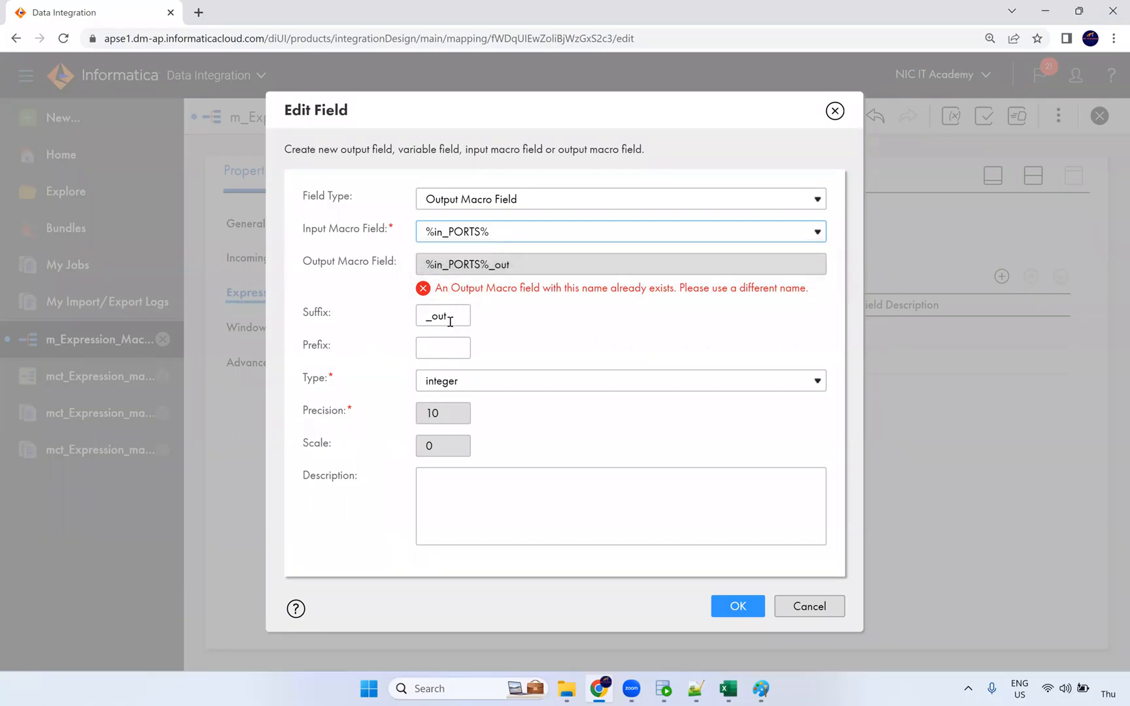
left_click(479, 233)
left_click(482, 234)
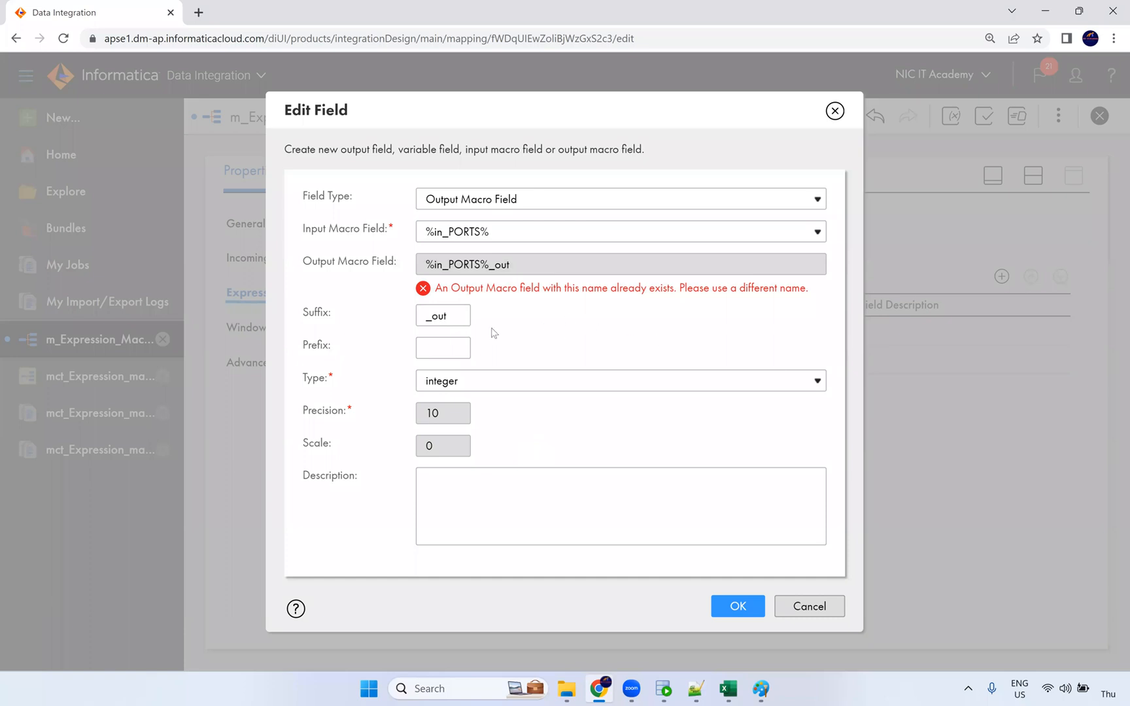
Give the macro field suffix _out1, save it, then delete that field.
left_click(438, 316)
type("1")
left_click(559, 366)
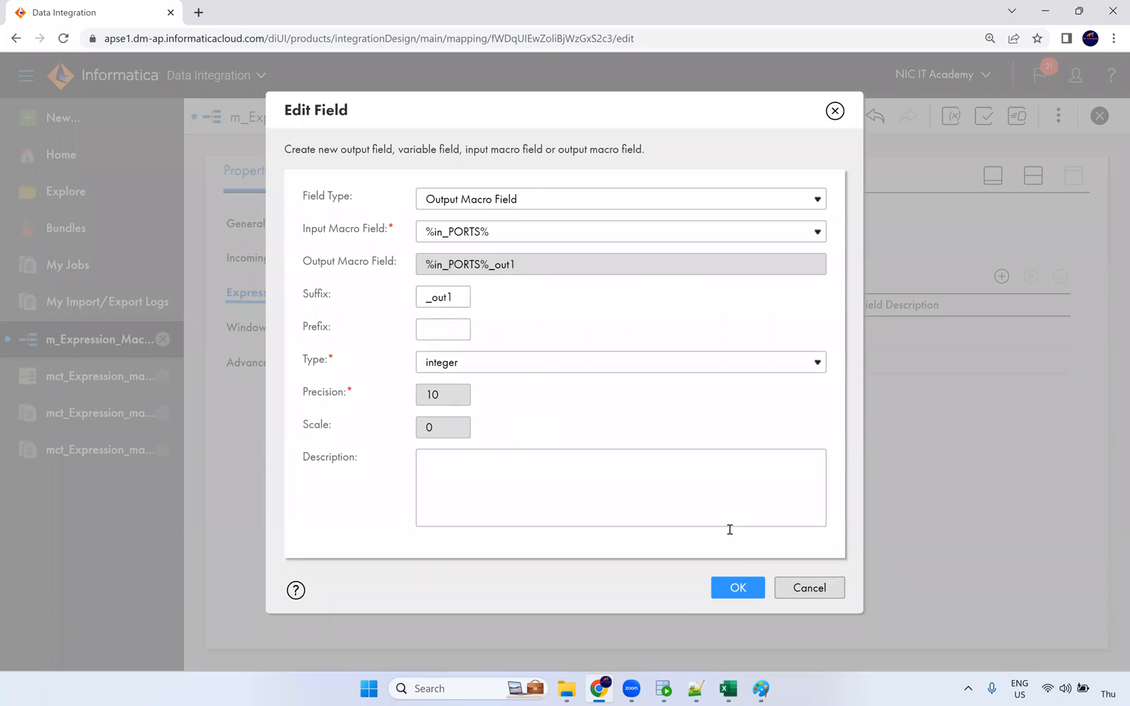
left_click(737, 588)
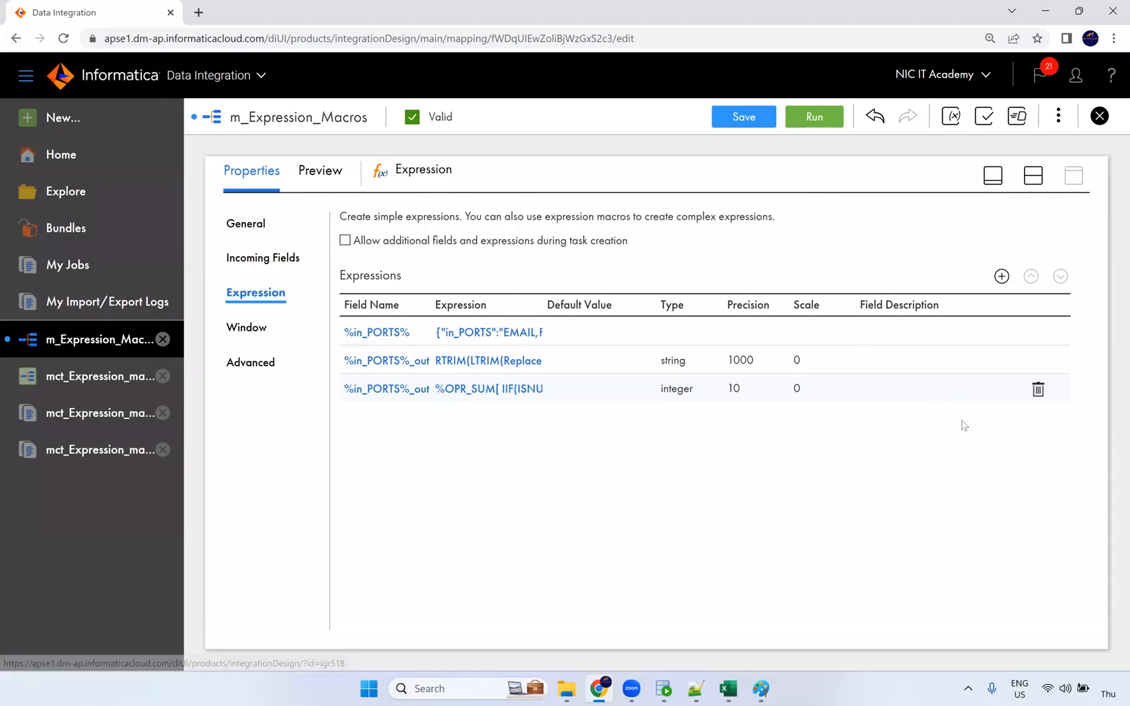
left_click(1038, 390)
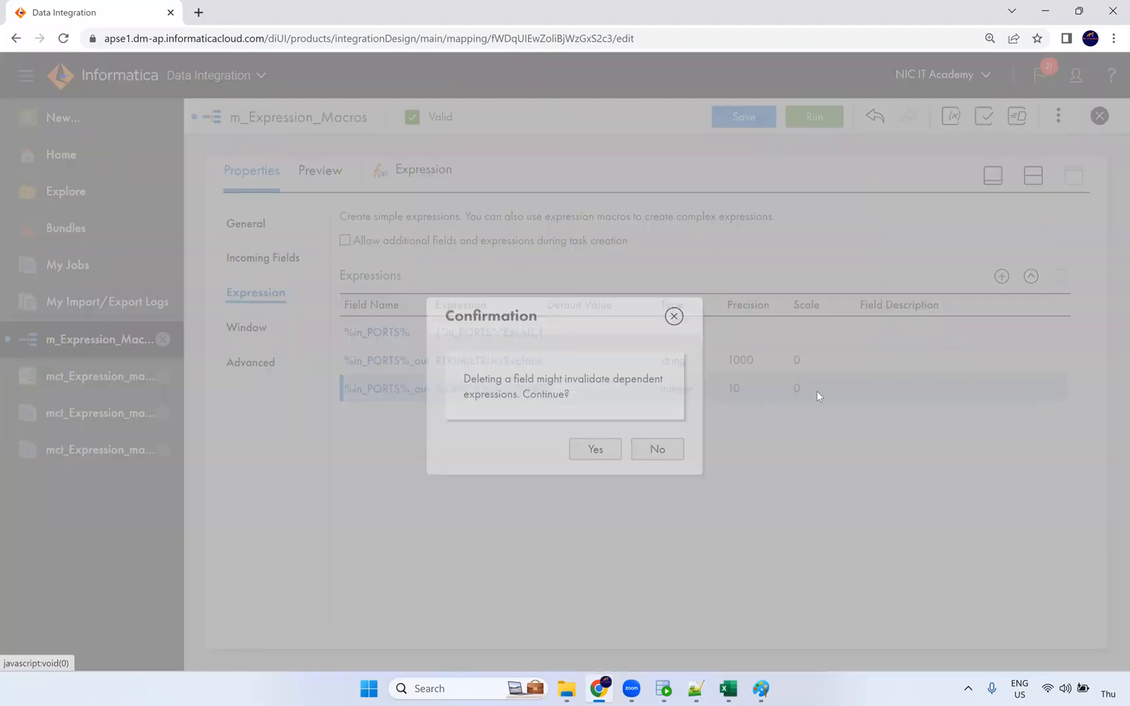
left_click(597, 447)
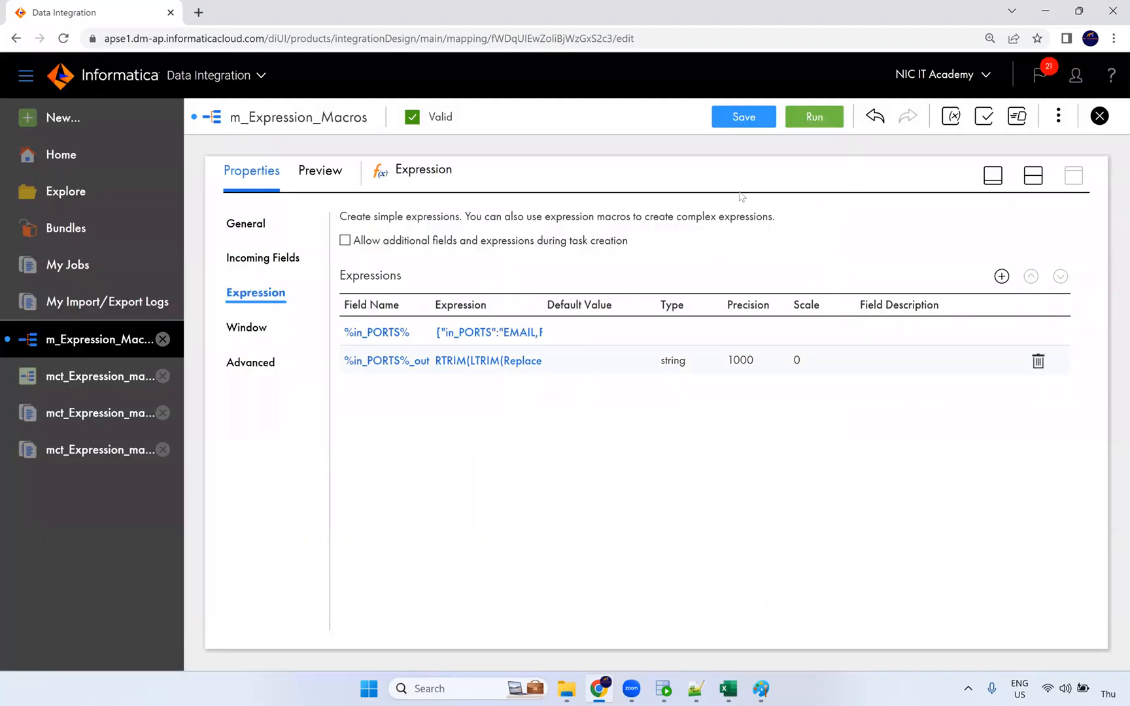
Save the mapping, then add an integer output field named flag and open its expression editor.
left_click(744, 117)
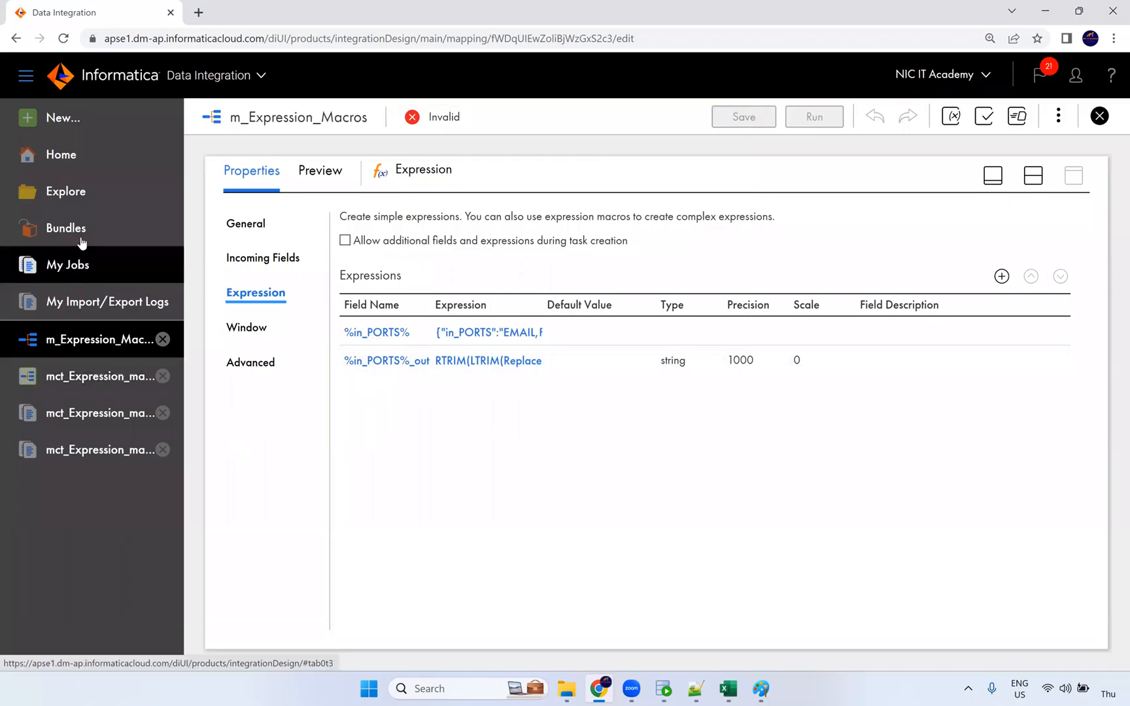
left_click(1001, 276)
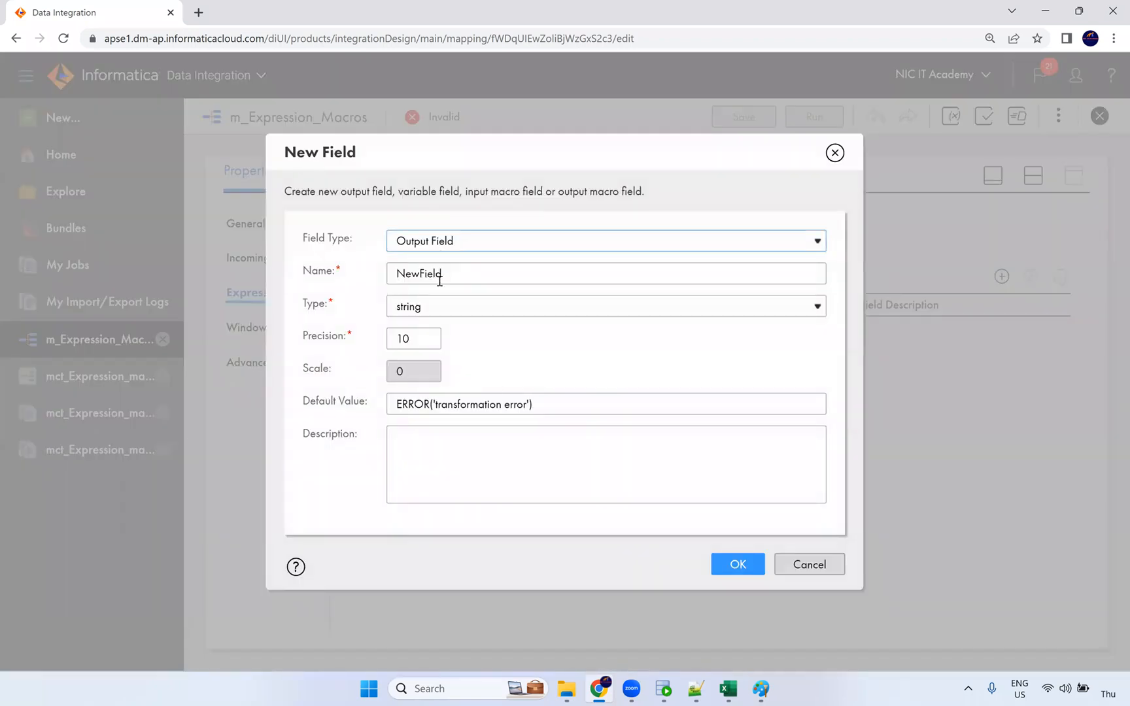
key("Tab")
type("flag")
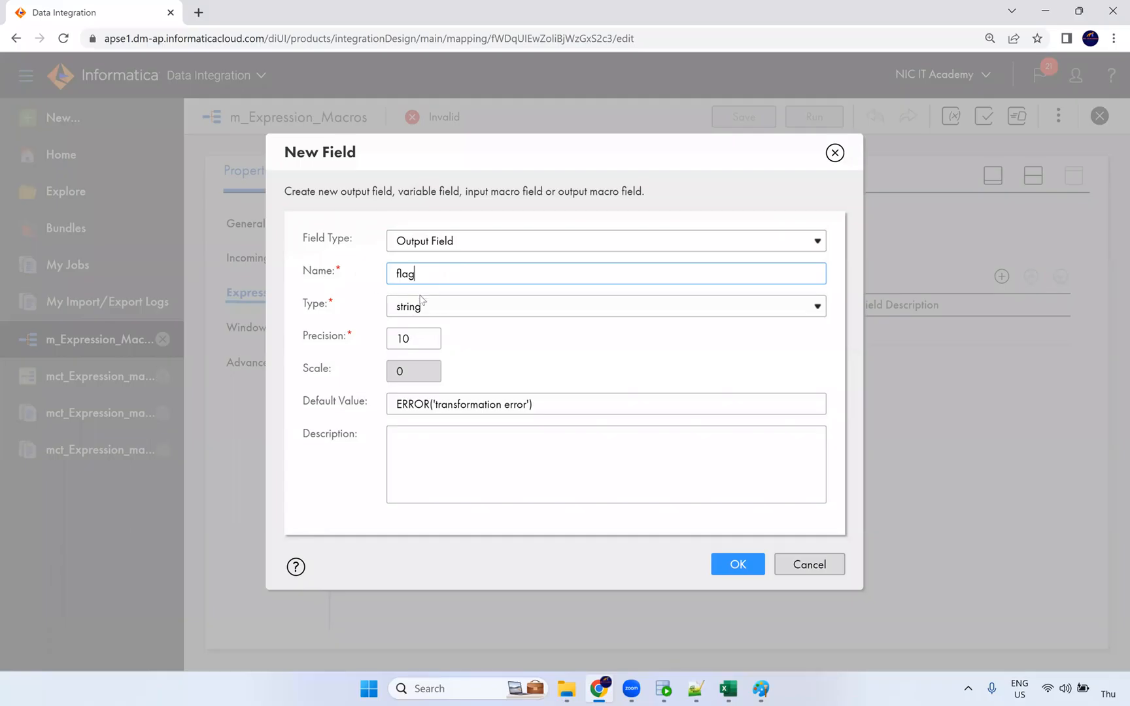
left_click(425, 307)
left_click(422, 332)
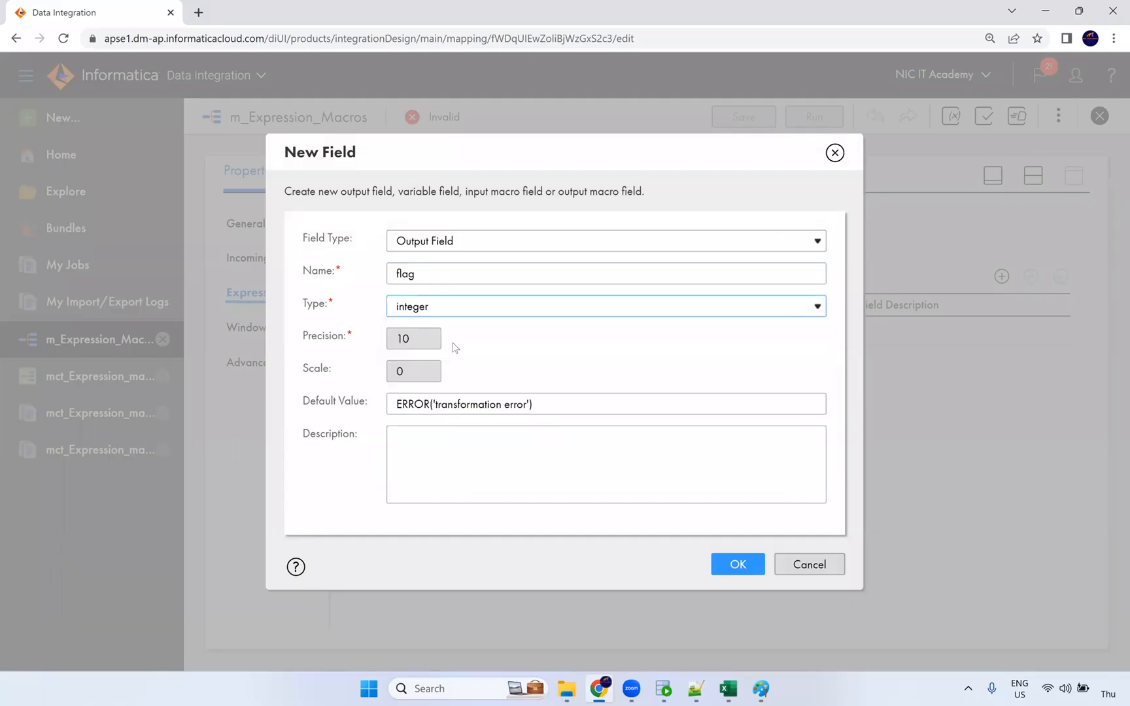
left_click(726, 564)
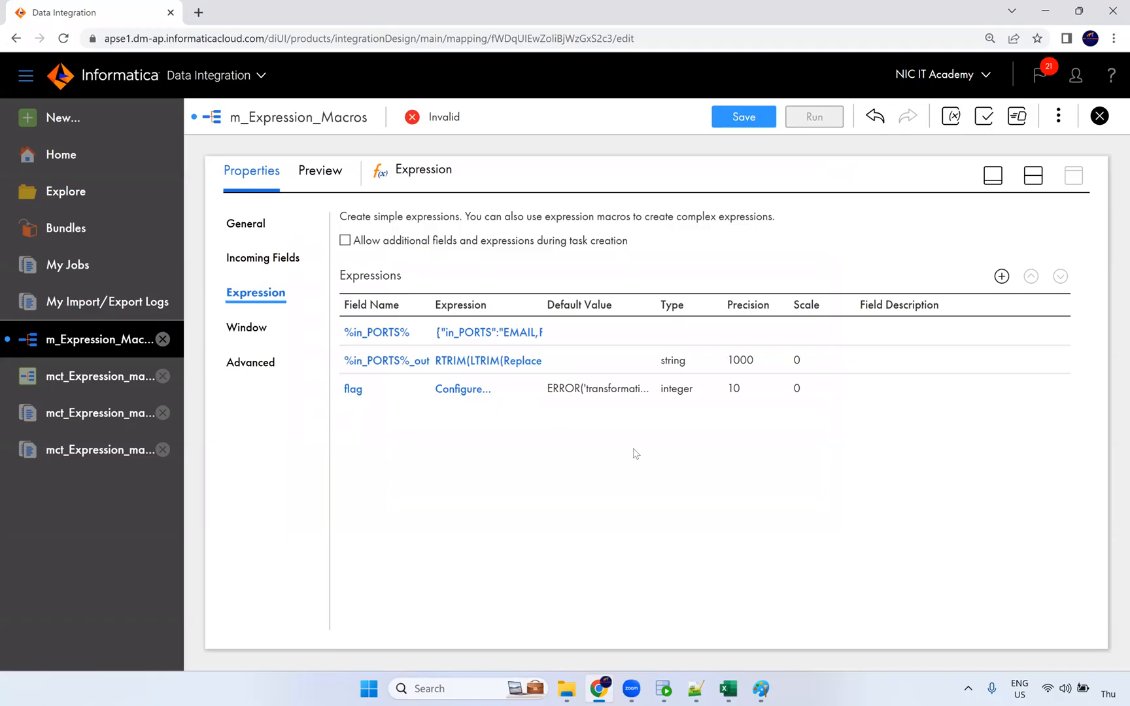
left_click(478, 392)
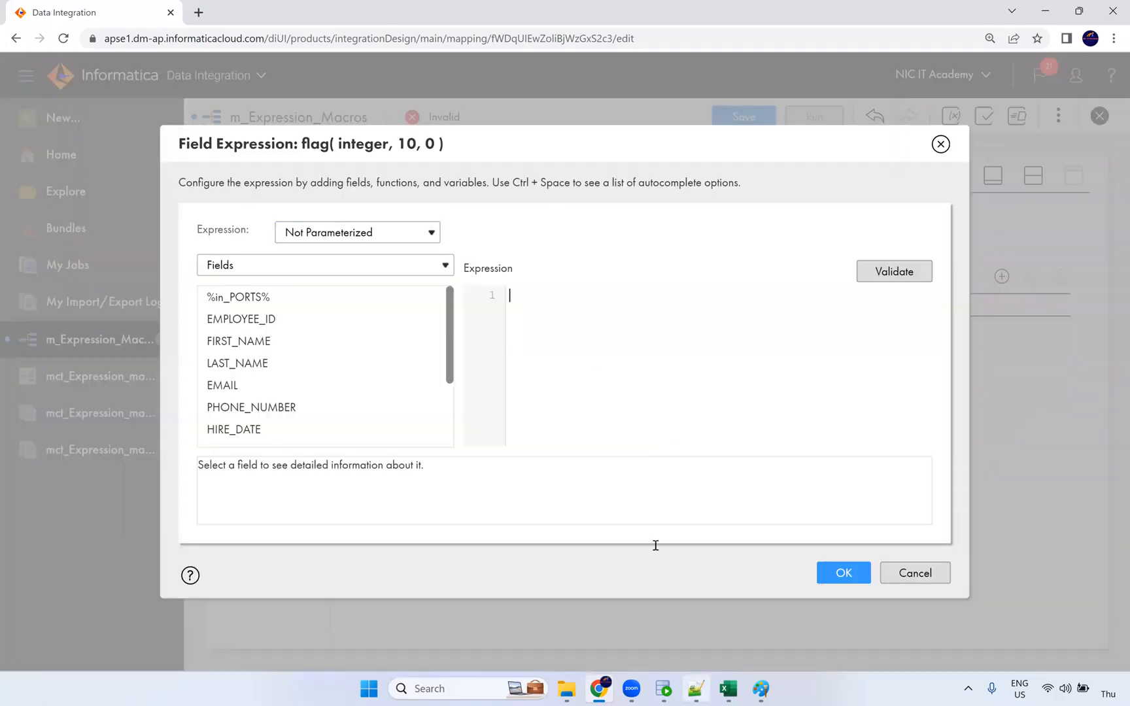
Copy the OPR_SUM macro from line 44 of the Notepad++ notes into flag's expression.
left_click(696, 688)
left_click(453, 242)
left_click_drag(484, 237, 111, 240)
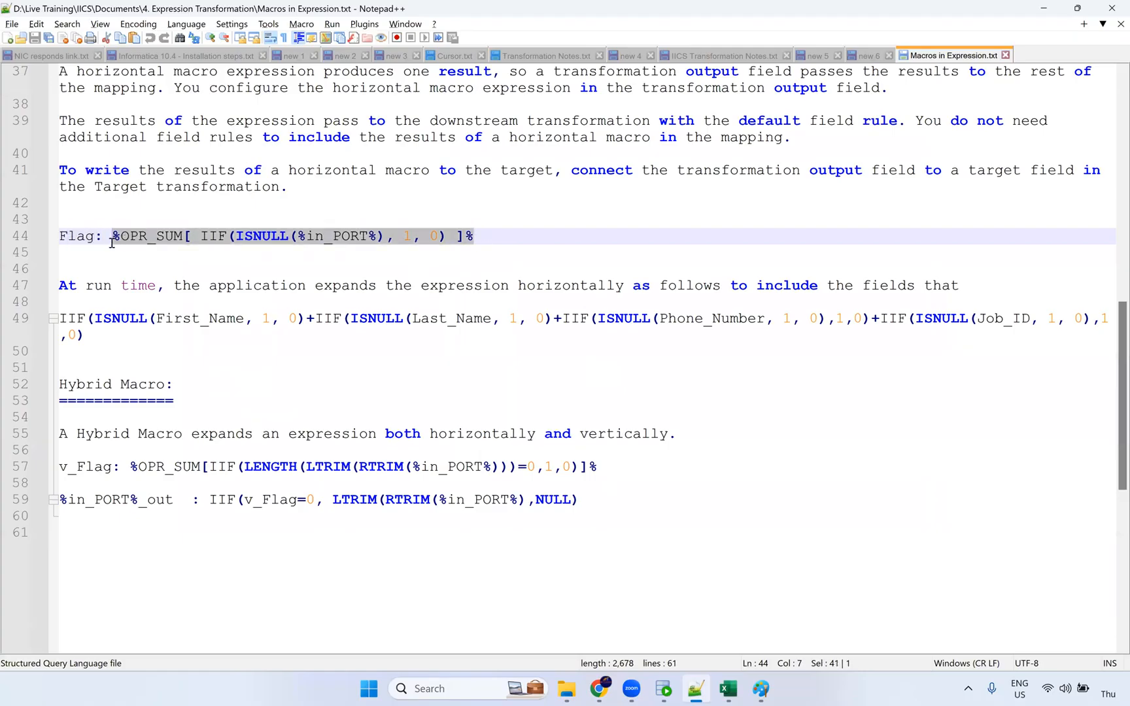
key("ctrl+c")
key("alt+Tab")
key("ctrl+v")
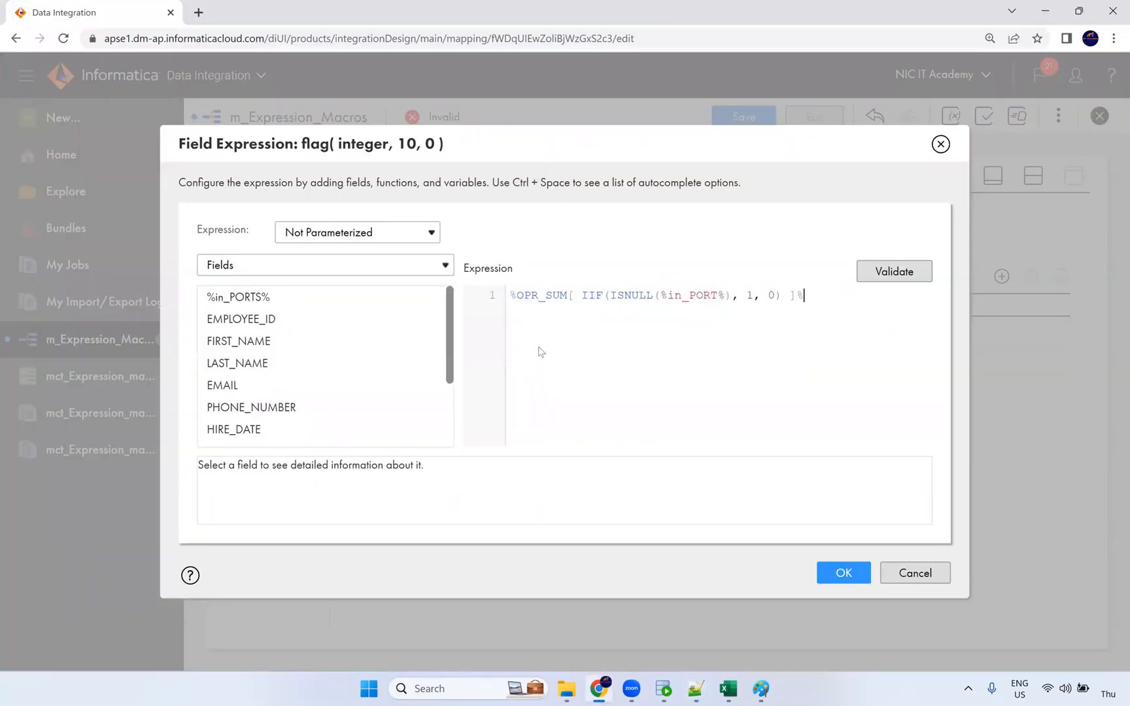
Replace the %in_PORT% placeholder with %in_PORTS%, validate, accept and save the mapping.
double_click(698, 305)
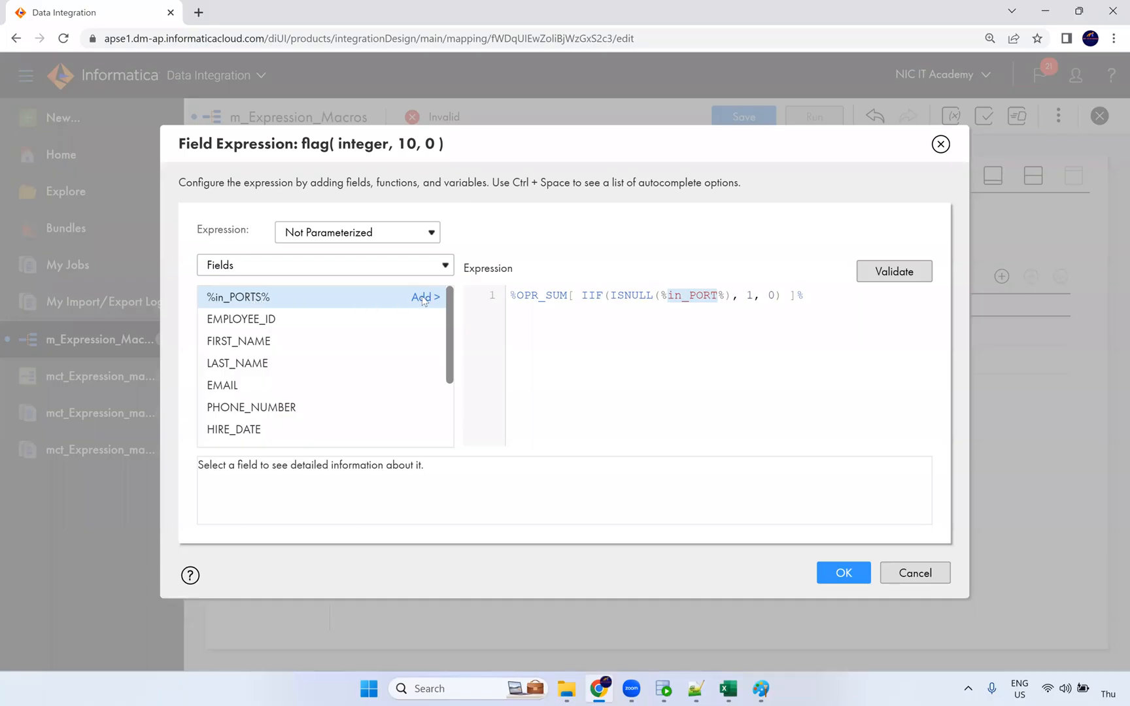
left_click_drag(725, 294, 665, 295)
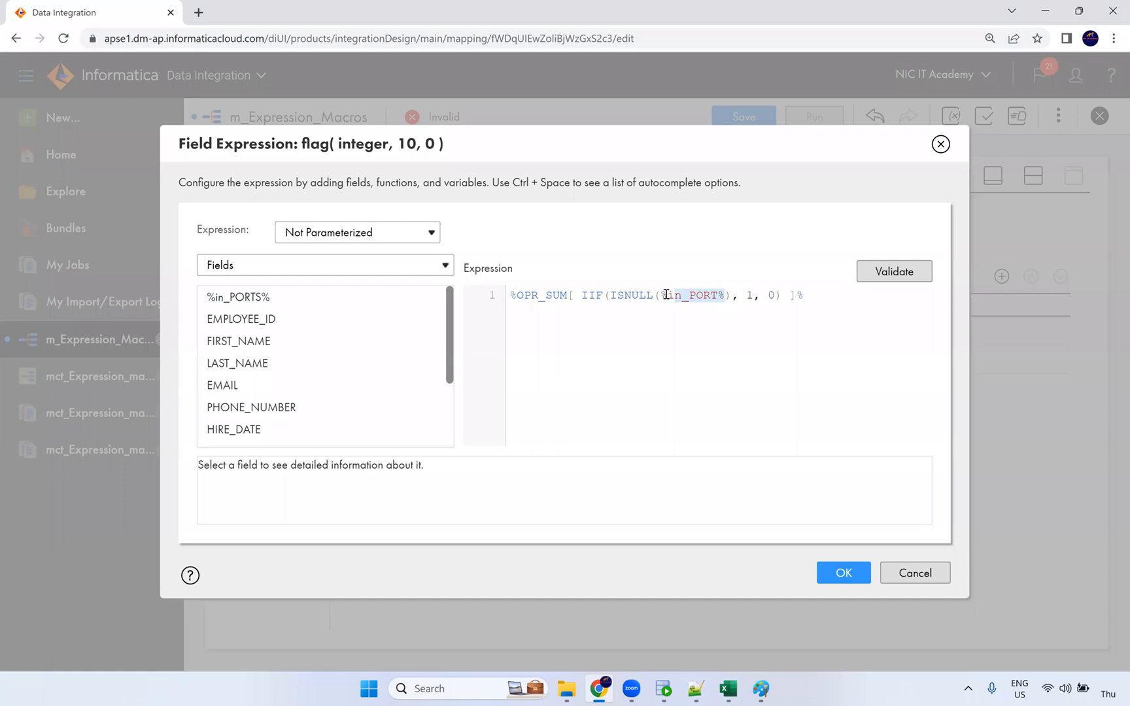
left_click(423, 298)
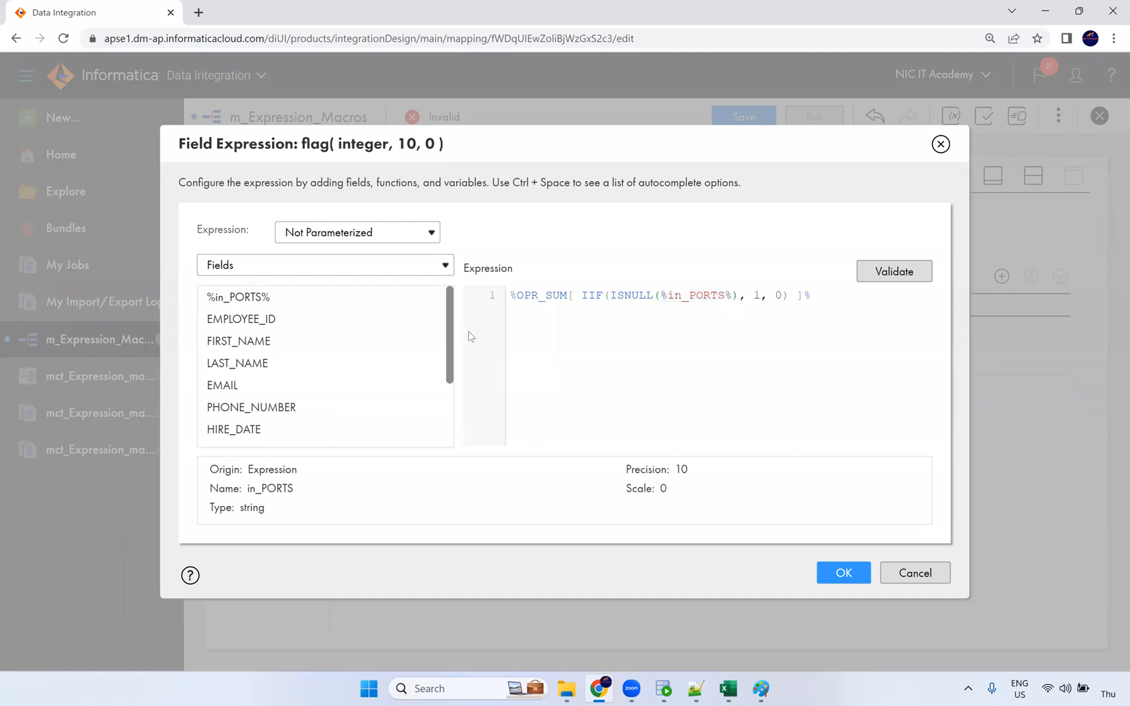
left_click(721, 295)
left_click(878, 275)
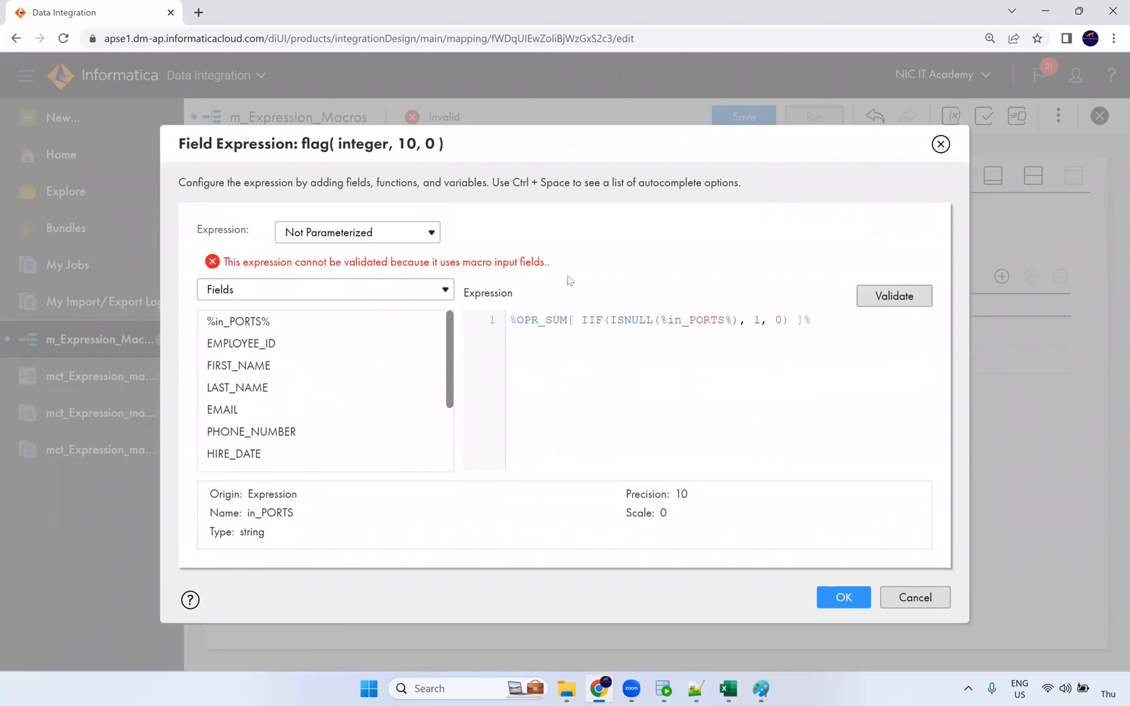
left_click(844, 597)
left_click(745, 113)
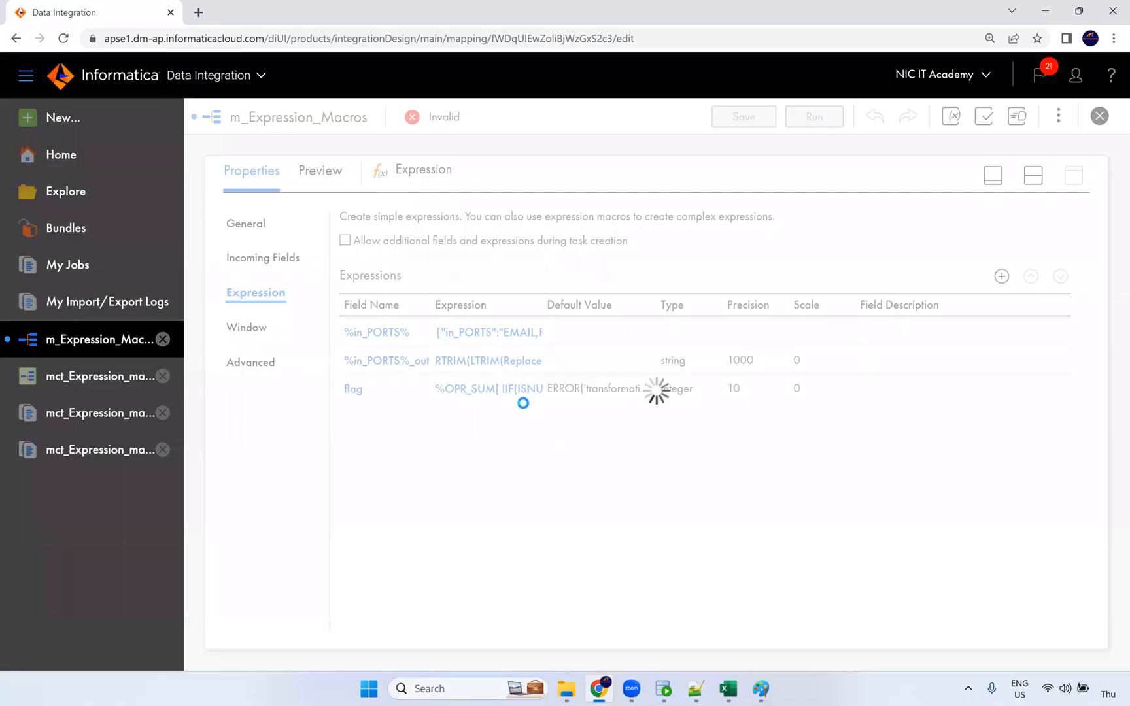
left_click(1034, 178)
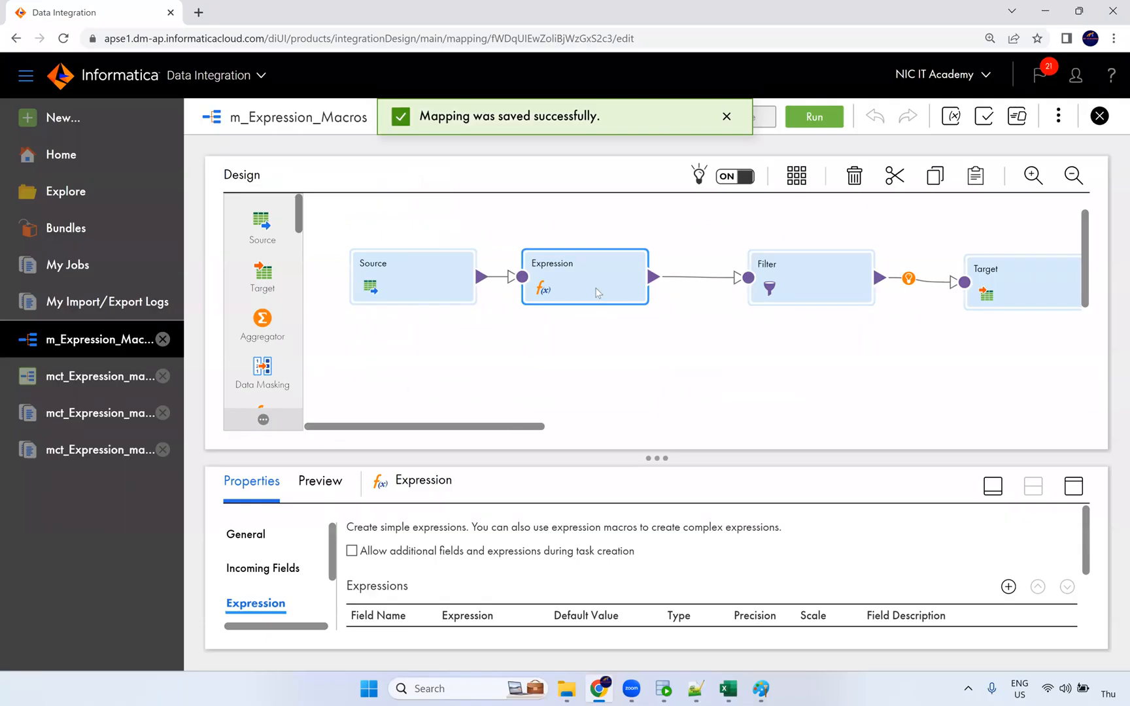
Run a 105-row data preview of m_Expression_Macros from the full-height Preview panel.
left_click(1073, 487)
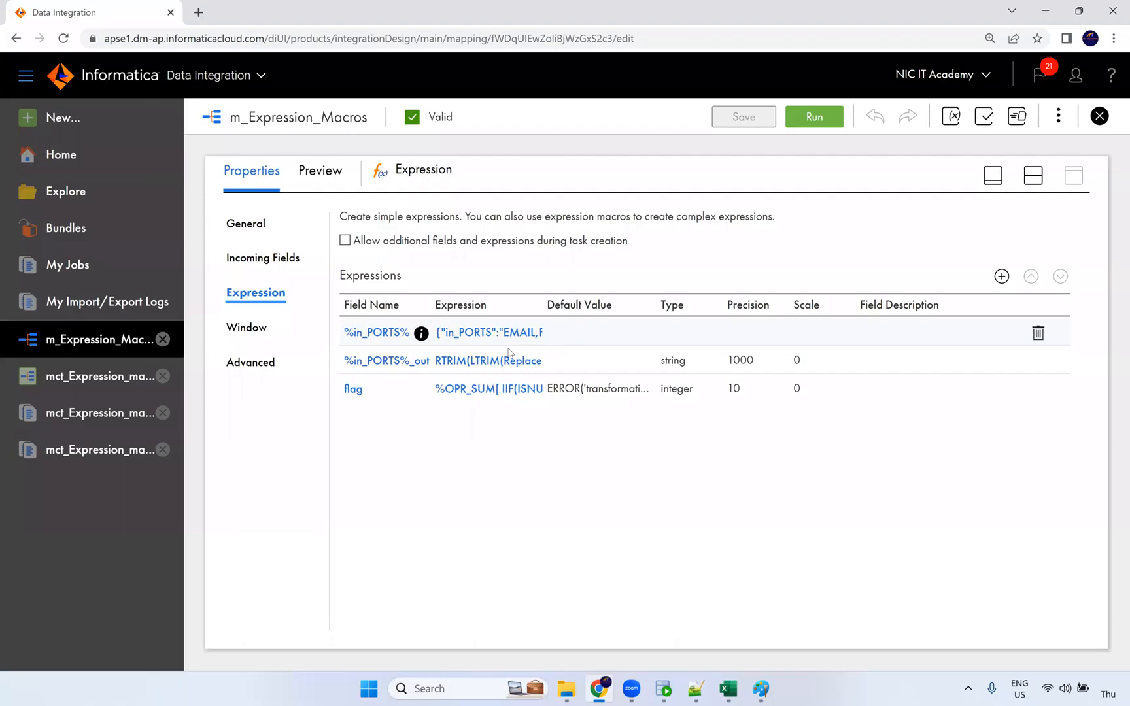
left_click(329, 171)
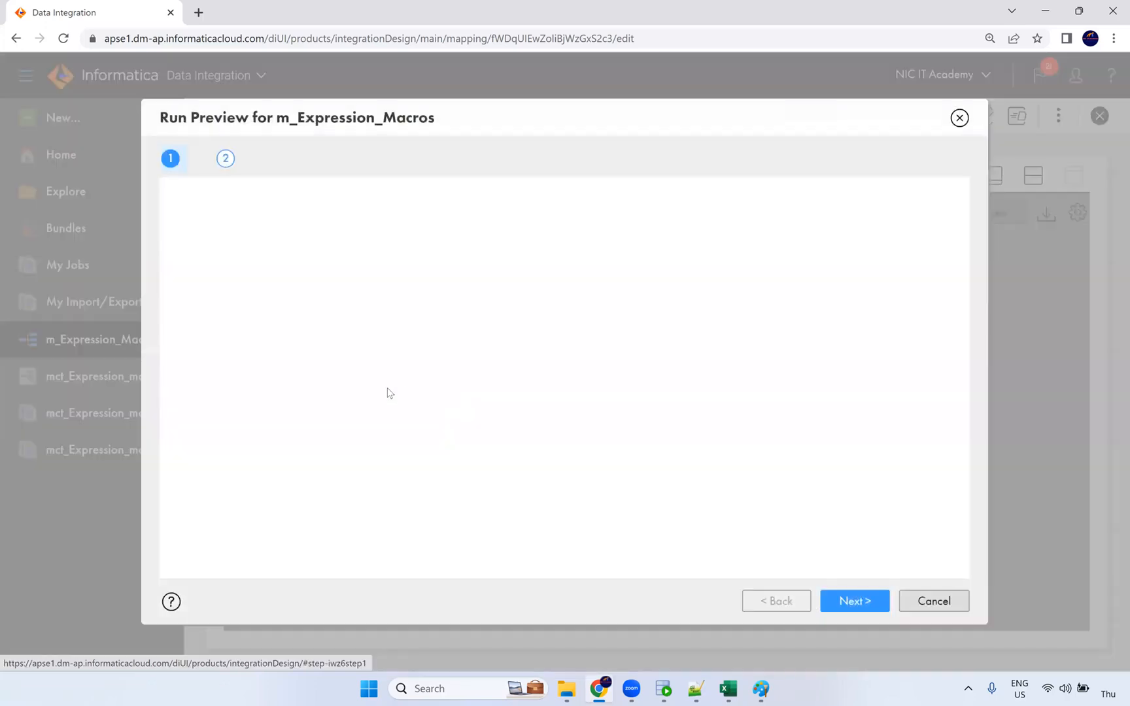
left_click(336, 207)
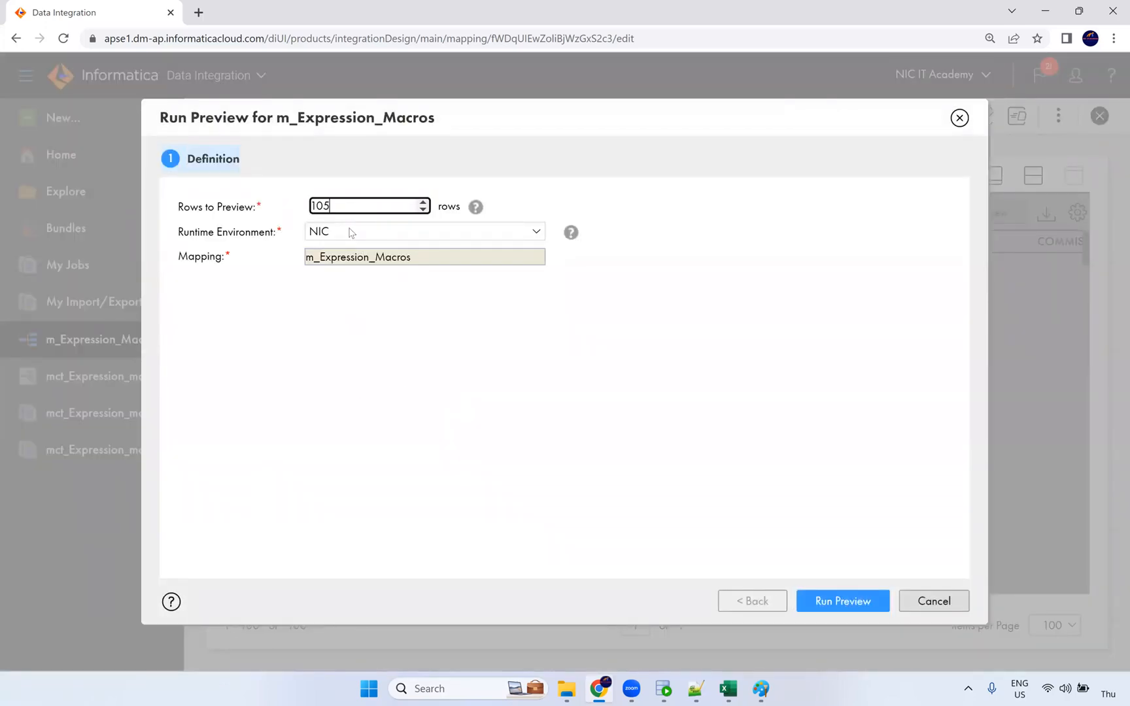
left_click(852, 604)
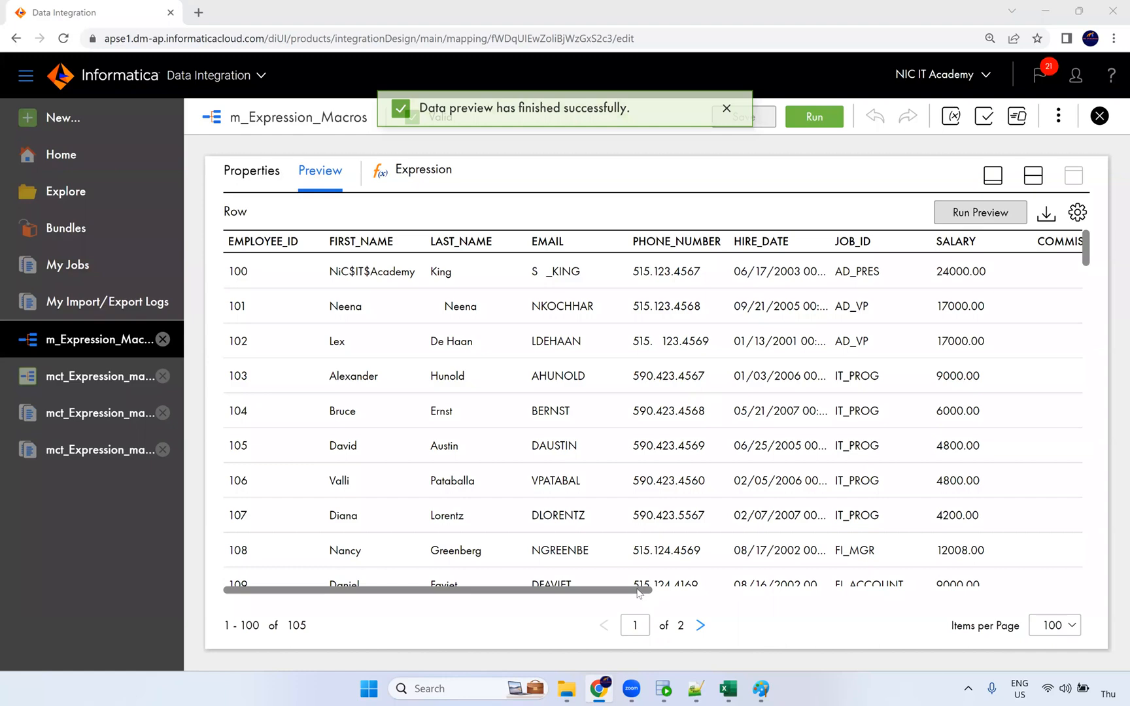
Check both preview pages, confirming flag is 1 only for the row without a phone number.
left_click_drag(639, 587, 1103, 591)
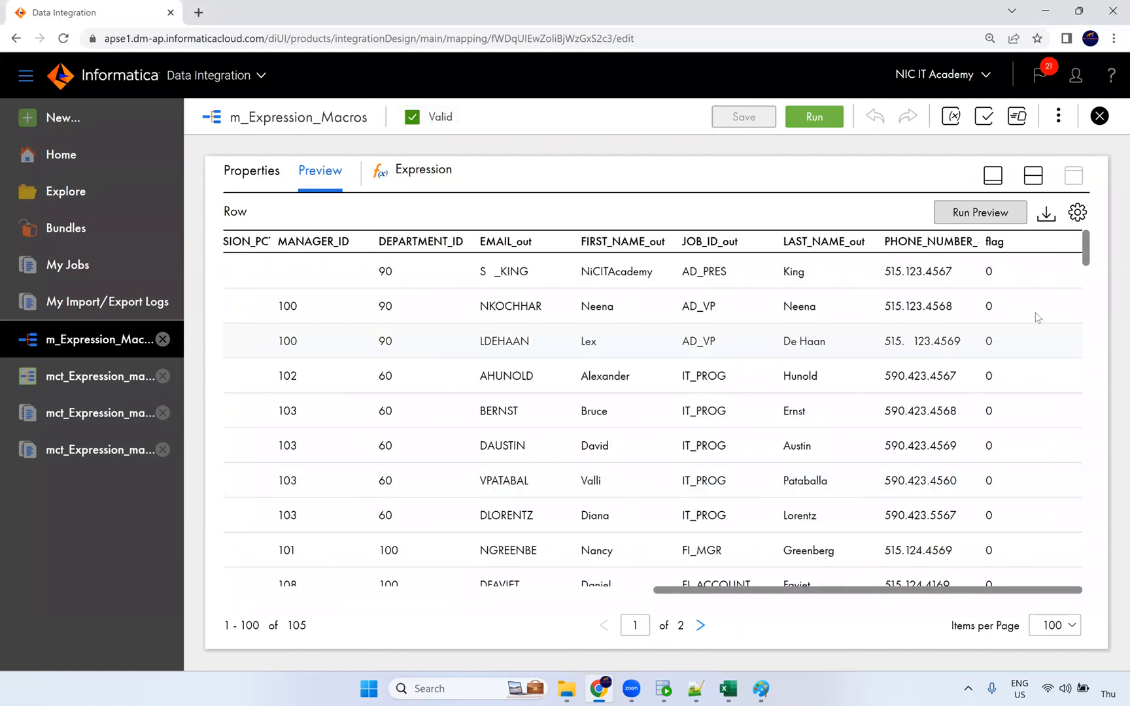
scroll(1011, 275, "down", 20)
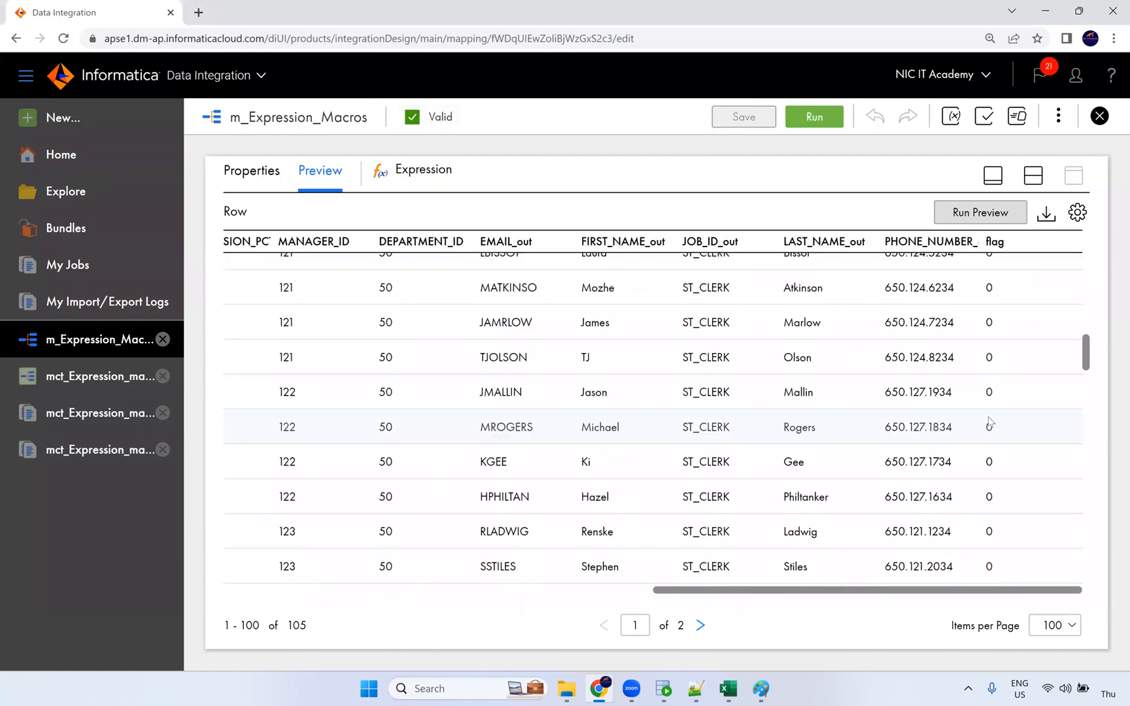
scroll(998, 425, "down", 20)
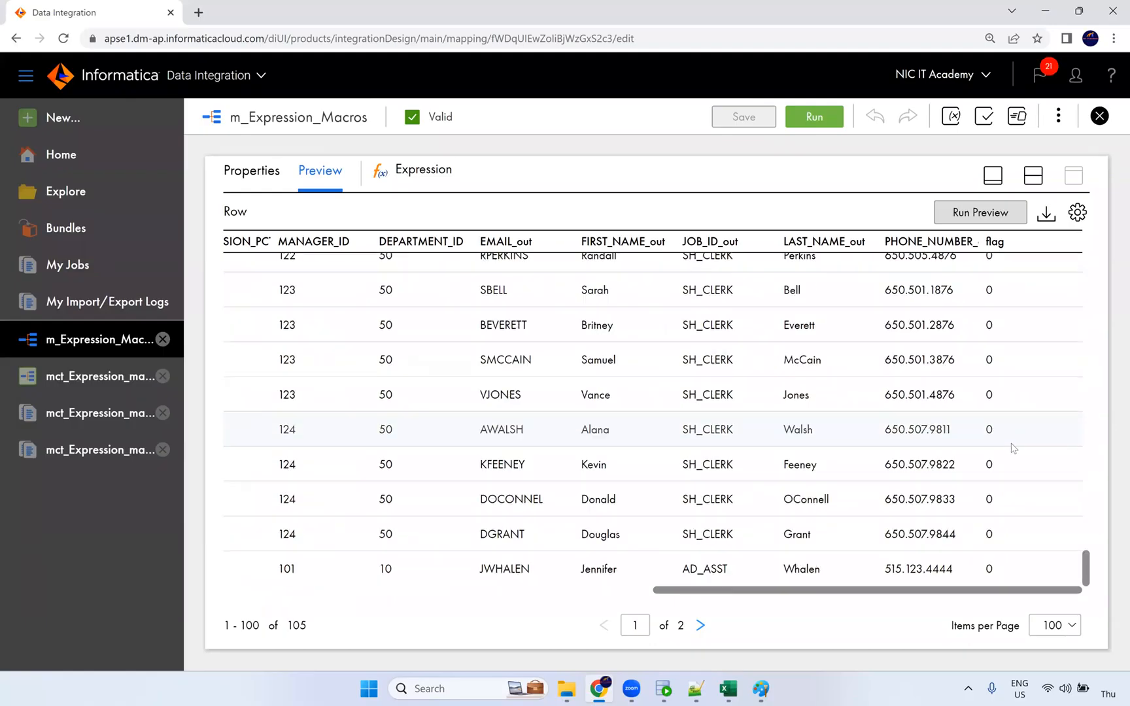
left_click(700, 625)
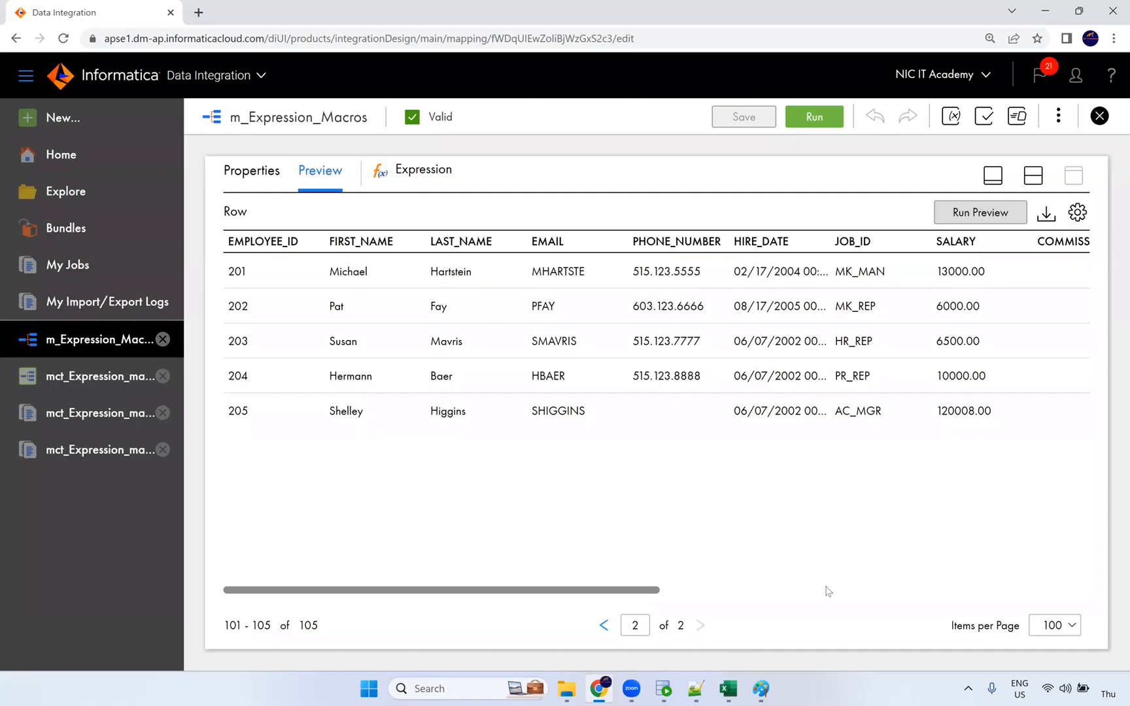
left_click_drag(638, 591, 1083, 594)
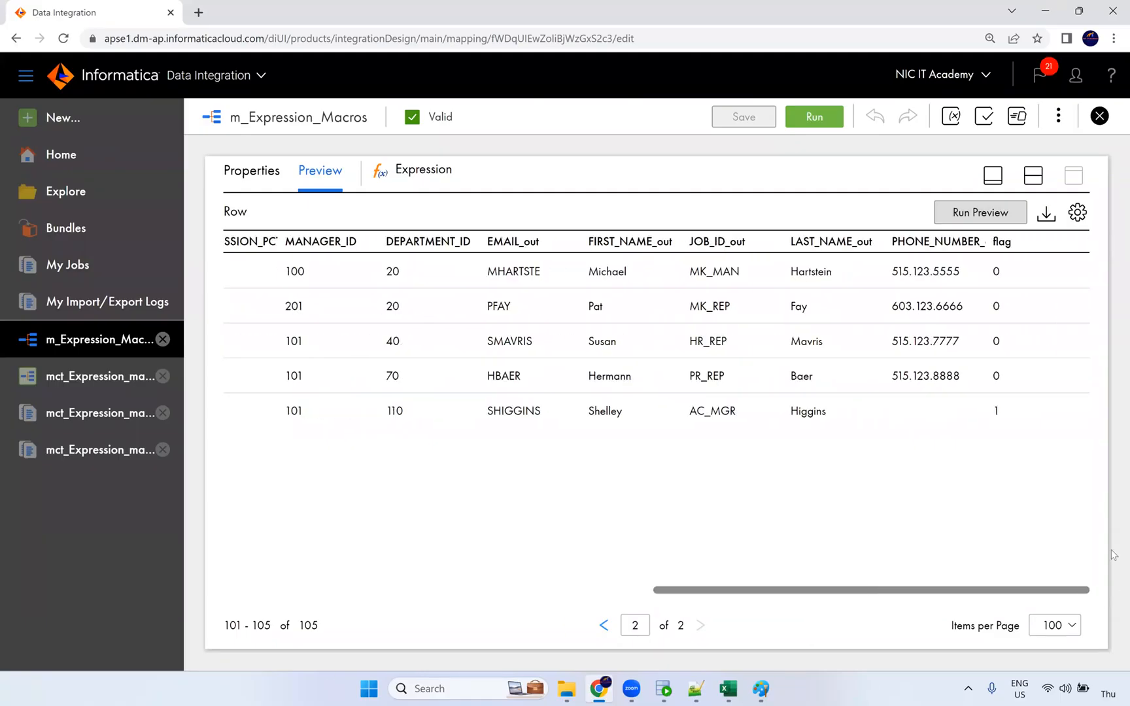
double_click(994, 411)
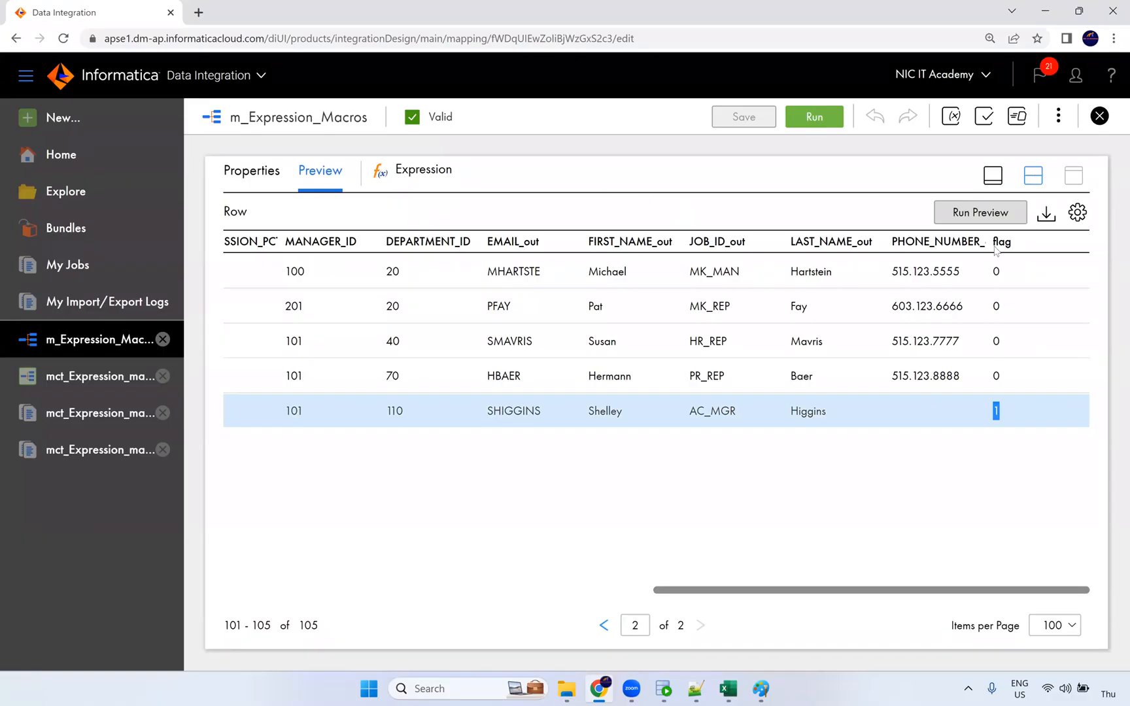
left_click(1033, 175)
left_click(792, 291)
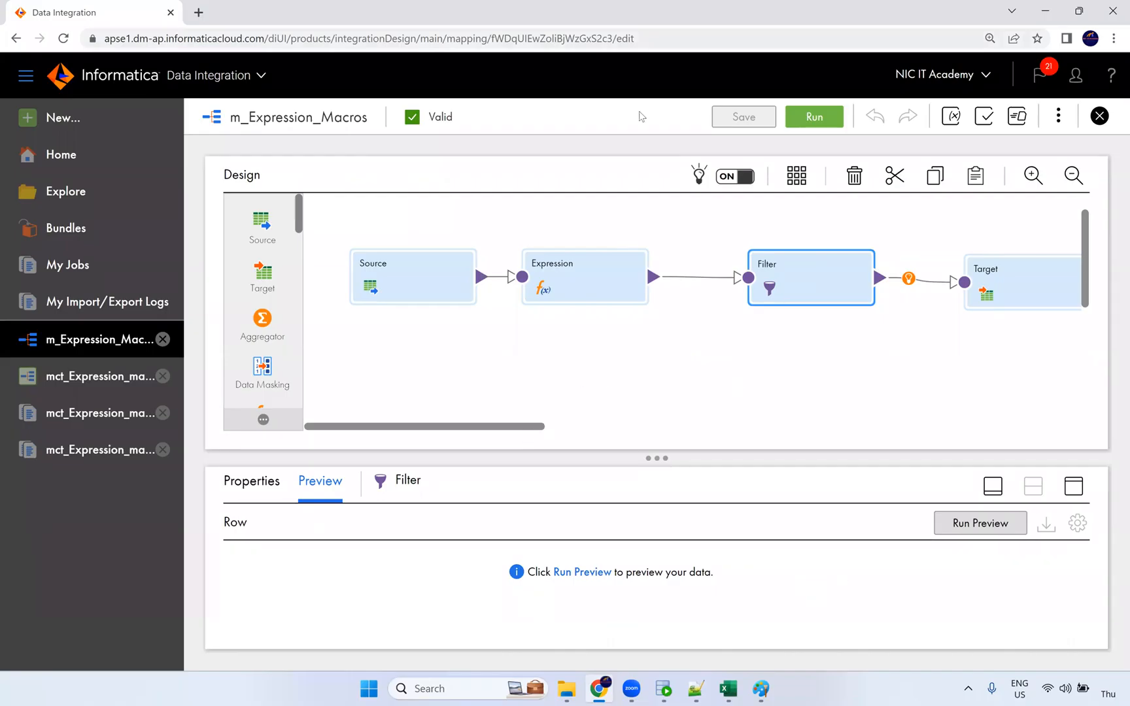
Run the mct_Expression_macros task and refresh My Jobs until run 4 succeeds.
left_click(78, 376)
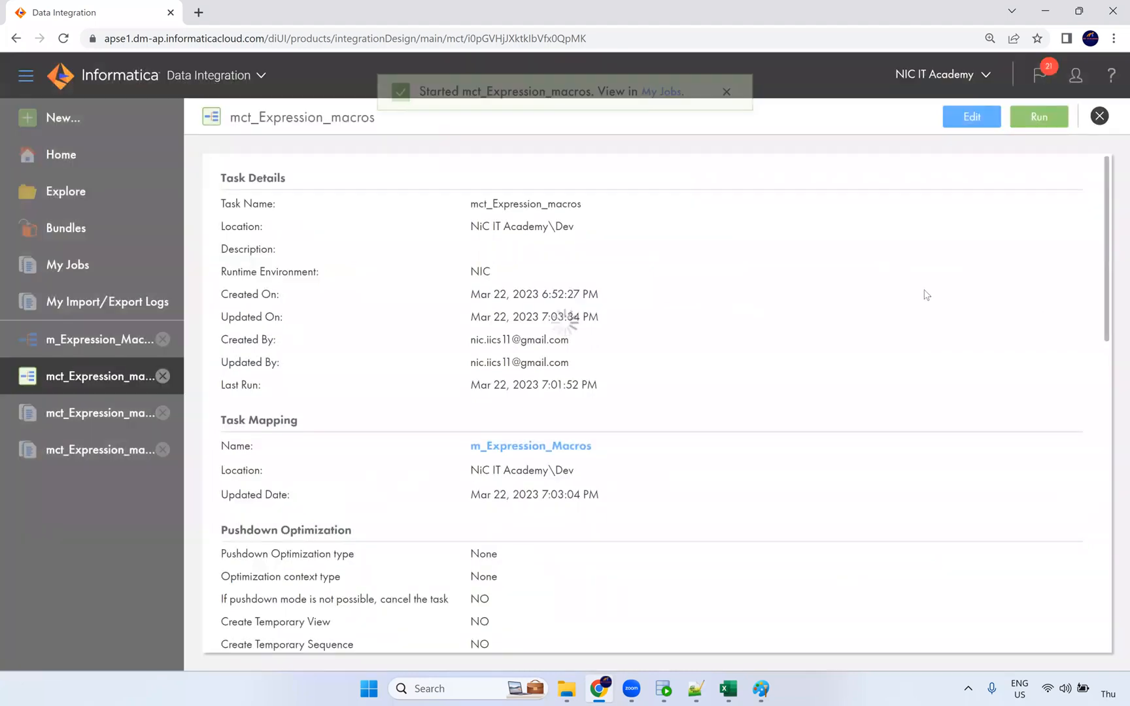
left_click(662, 117)
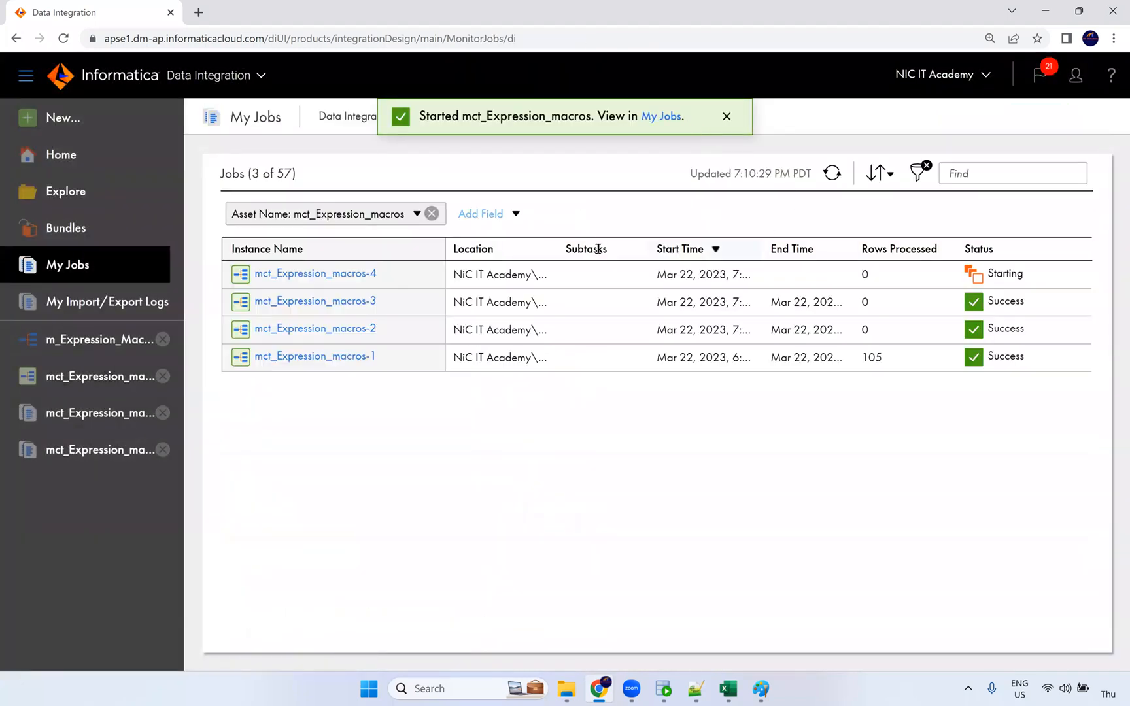
left_click(833, 174)
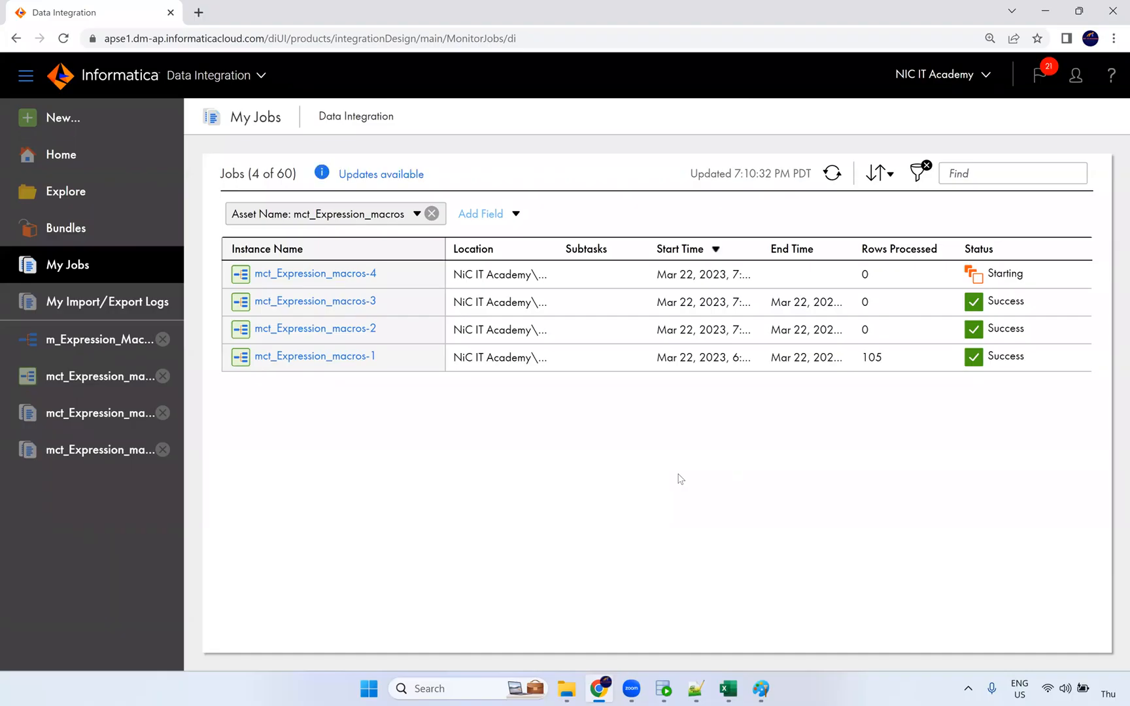
left_click(832, 174)
left_click(832, 173)
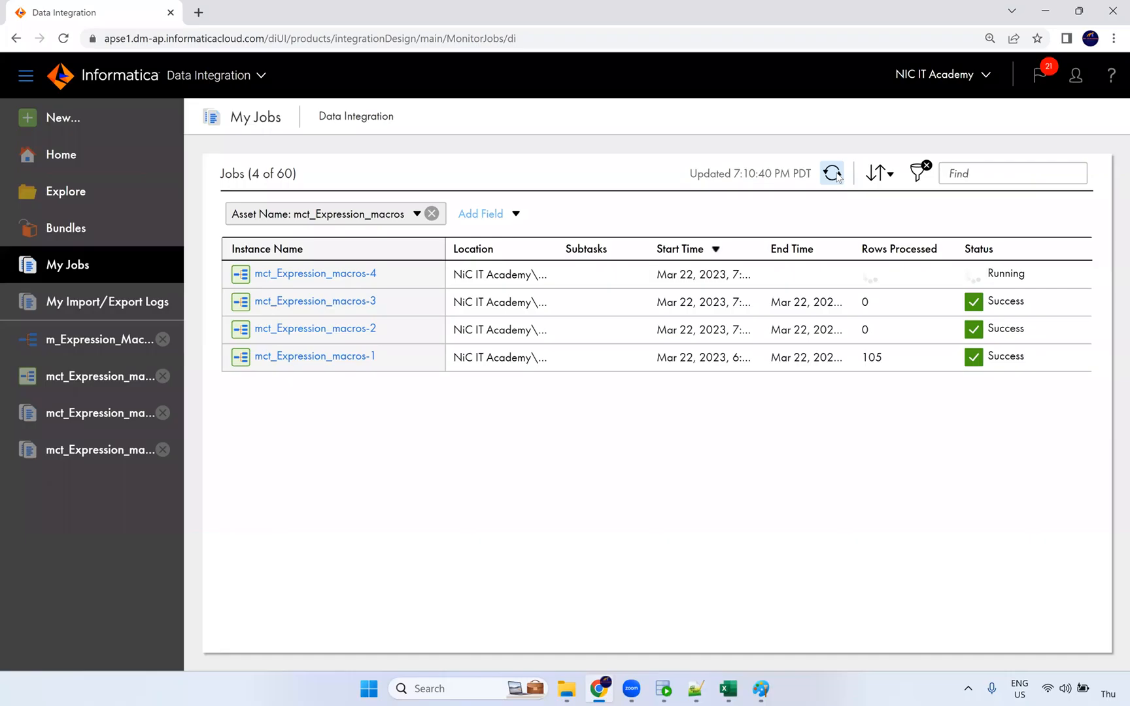
left_click(835, 174)
left_click(834, 174)
left_click(838, 178)
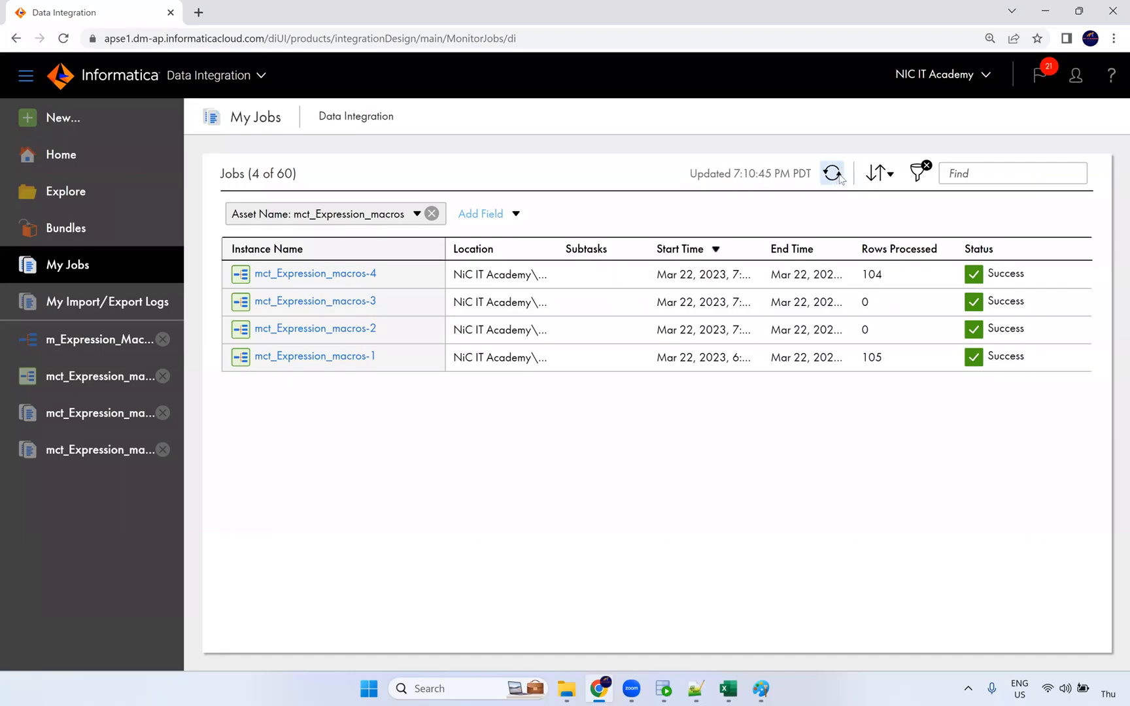
Review run 4 details: 105 source rows read and 104 loaded into T_EMPLOYEES.
double_click(869, 275)
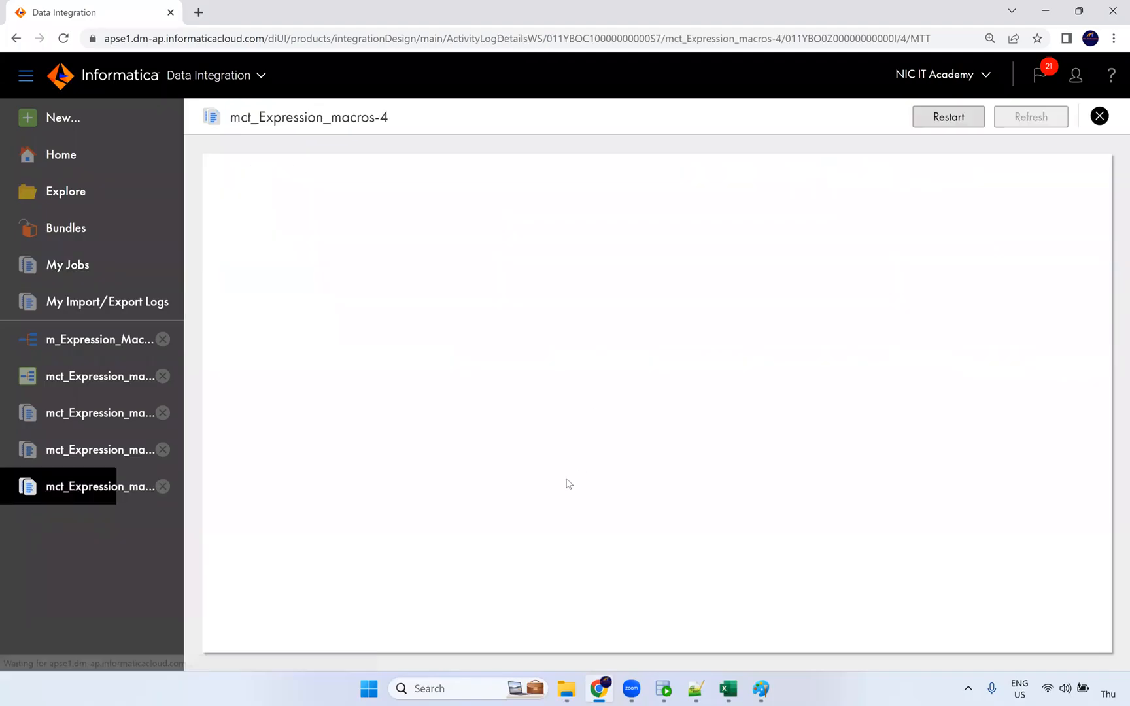
double_click(464, 512)
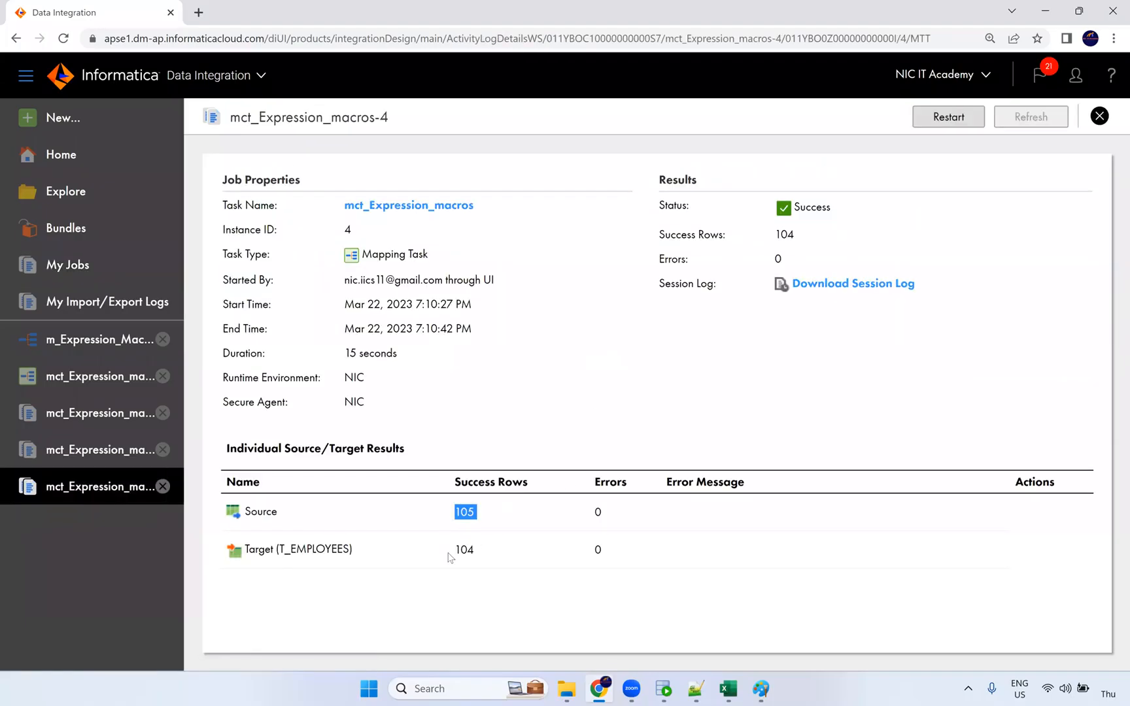
double_click(463, 550)
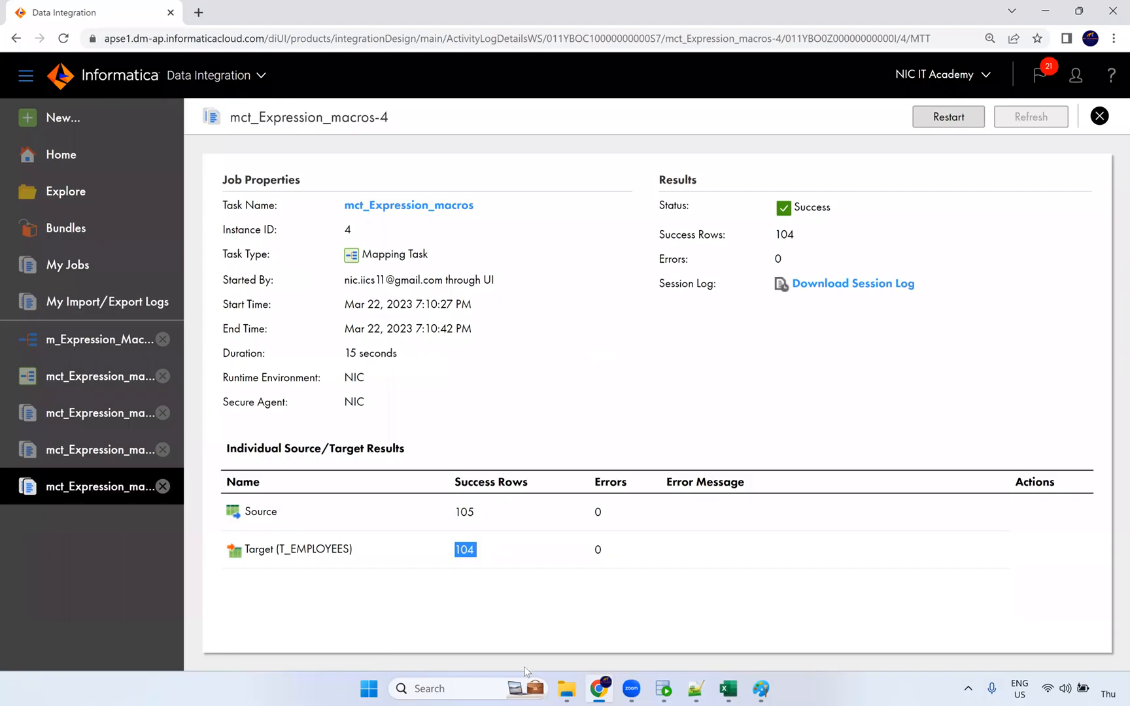
left_click(662, 691)
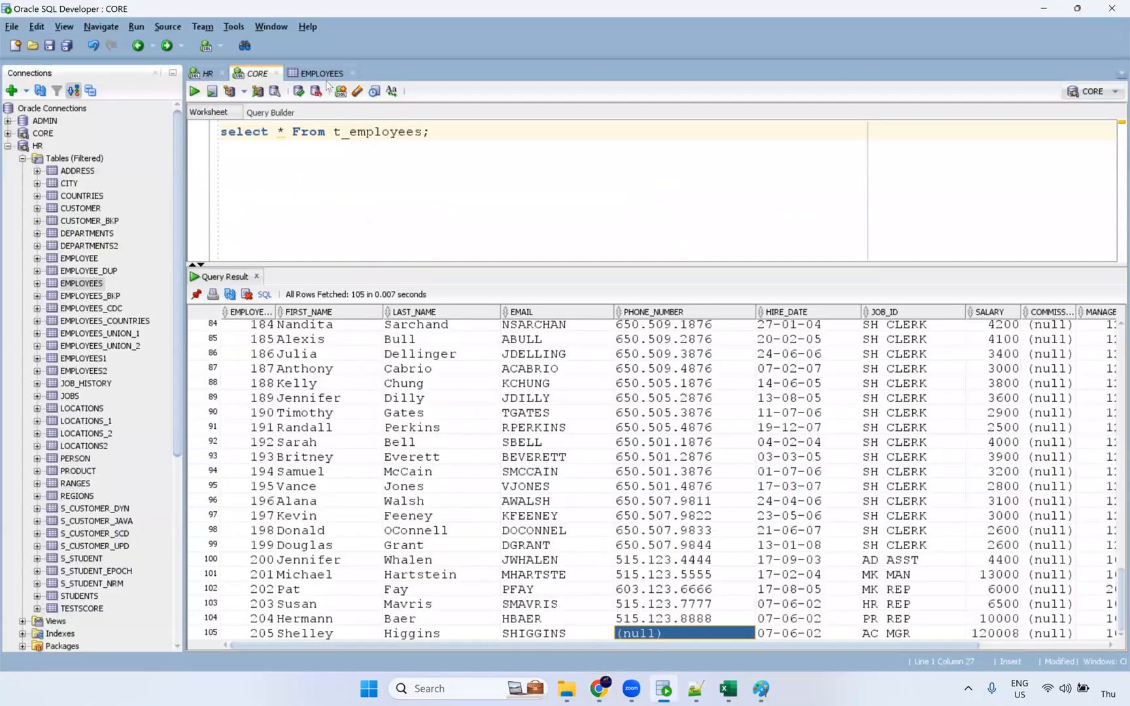
Rerun the t_employees query and confirm its last row is number 104.
left_click(318, 131)
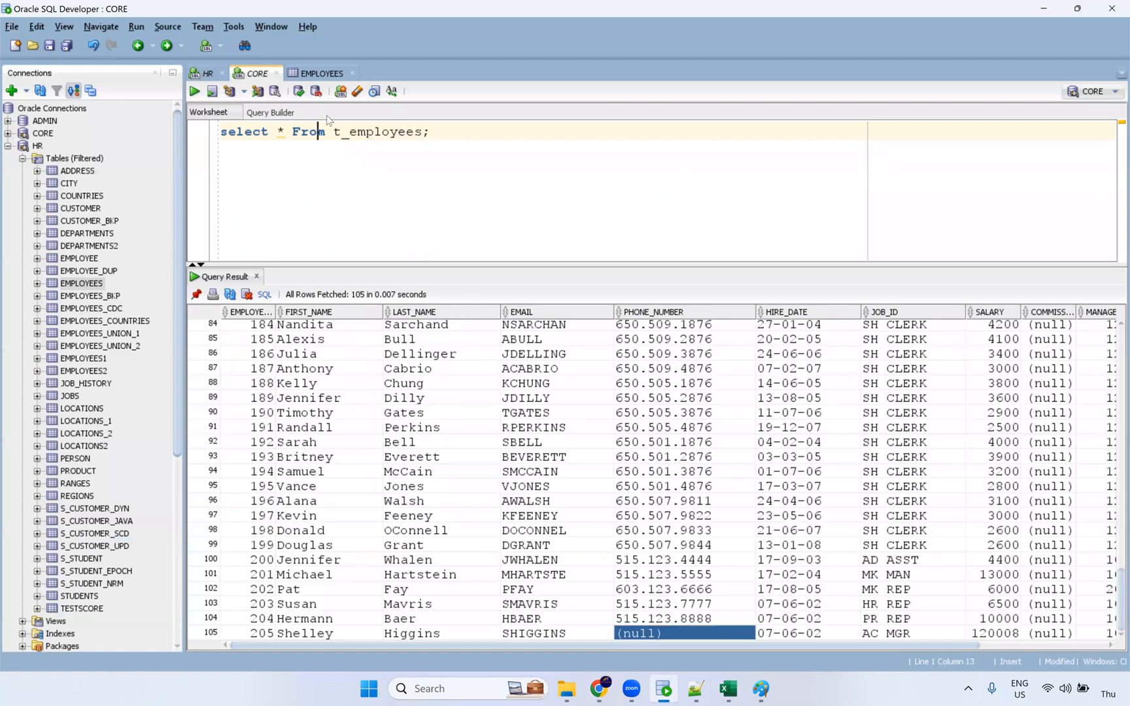
key("ctrl+Return")
scroll(701, 484, "down", 7)
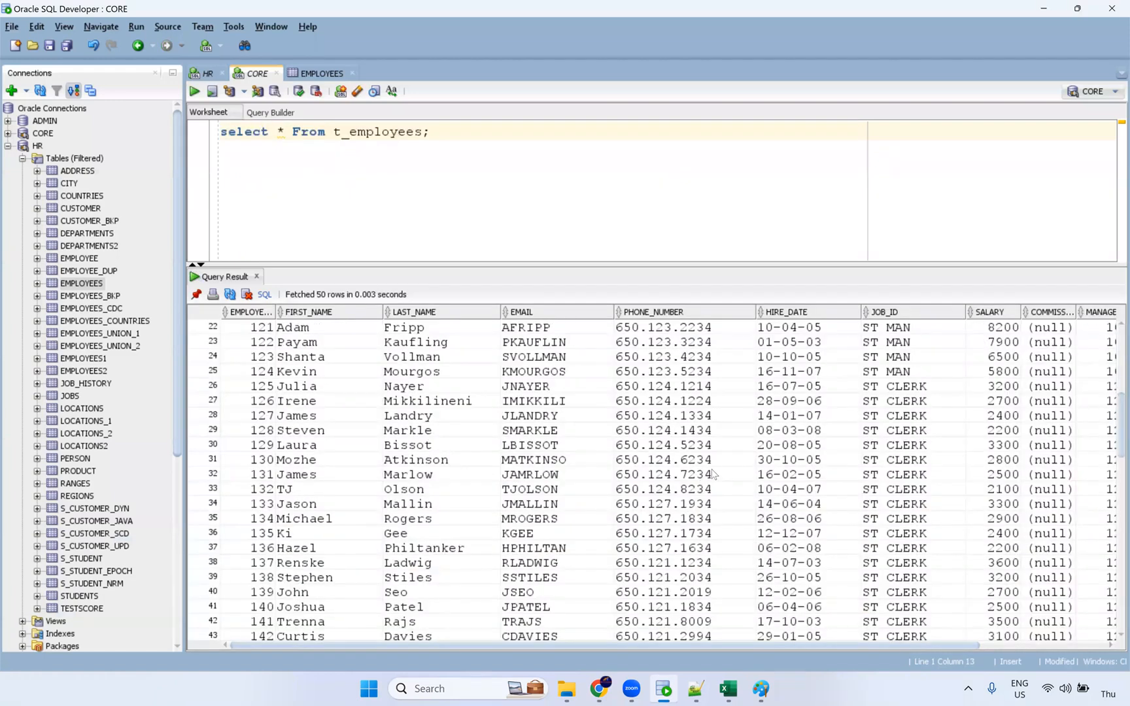
scroll(495, 613, "down", 20)
left_click_drag(331, 634, 787, 635)
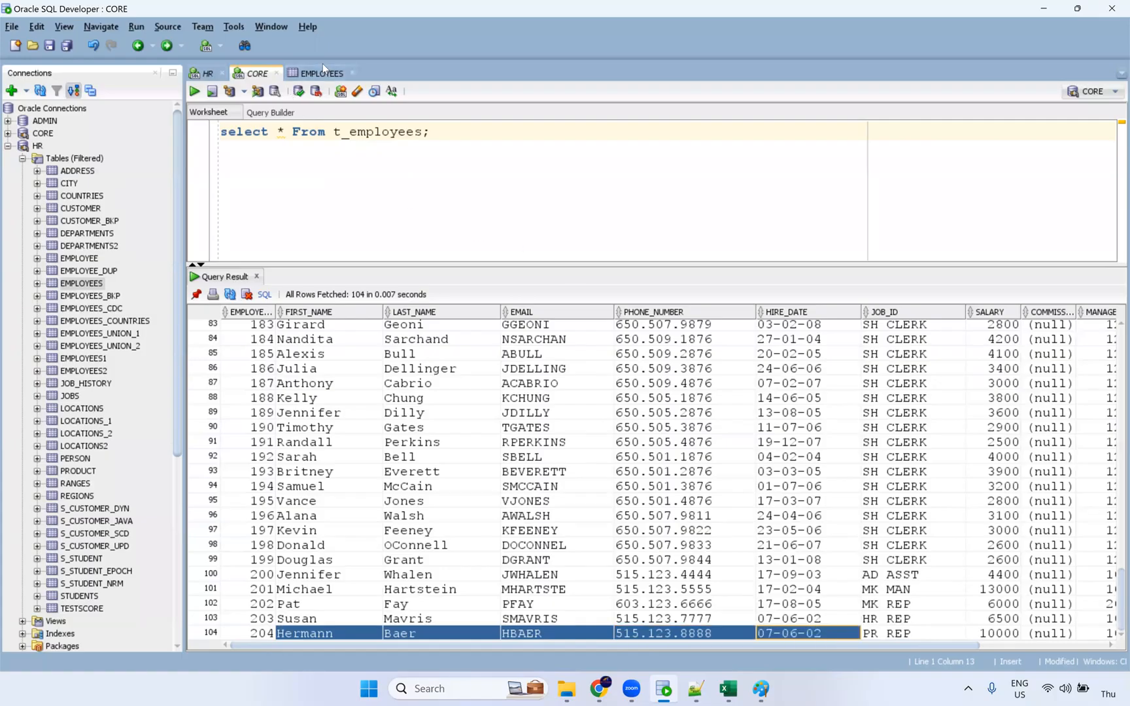
Show that row 105 in the EMPLOYEES source table has a null phone number.
left_click(322, 72)
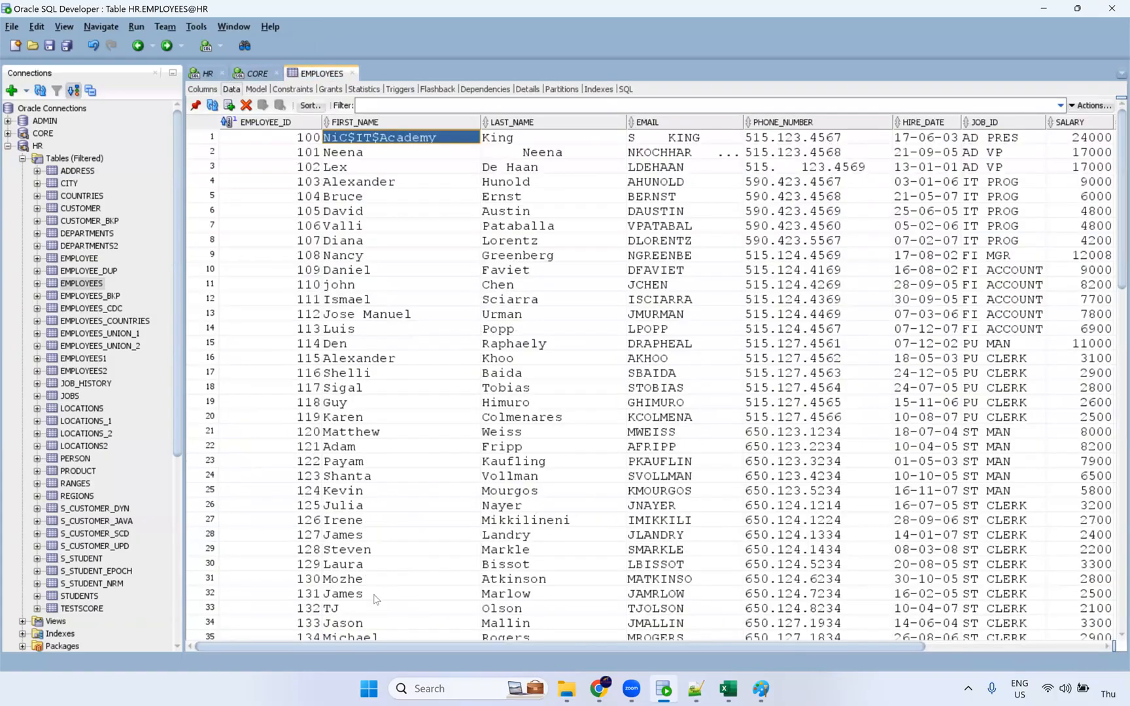
scroll(376, 566, "down", 6)
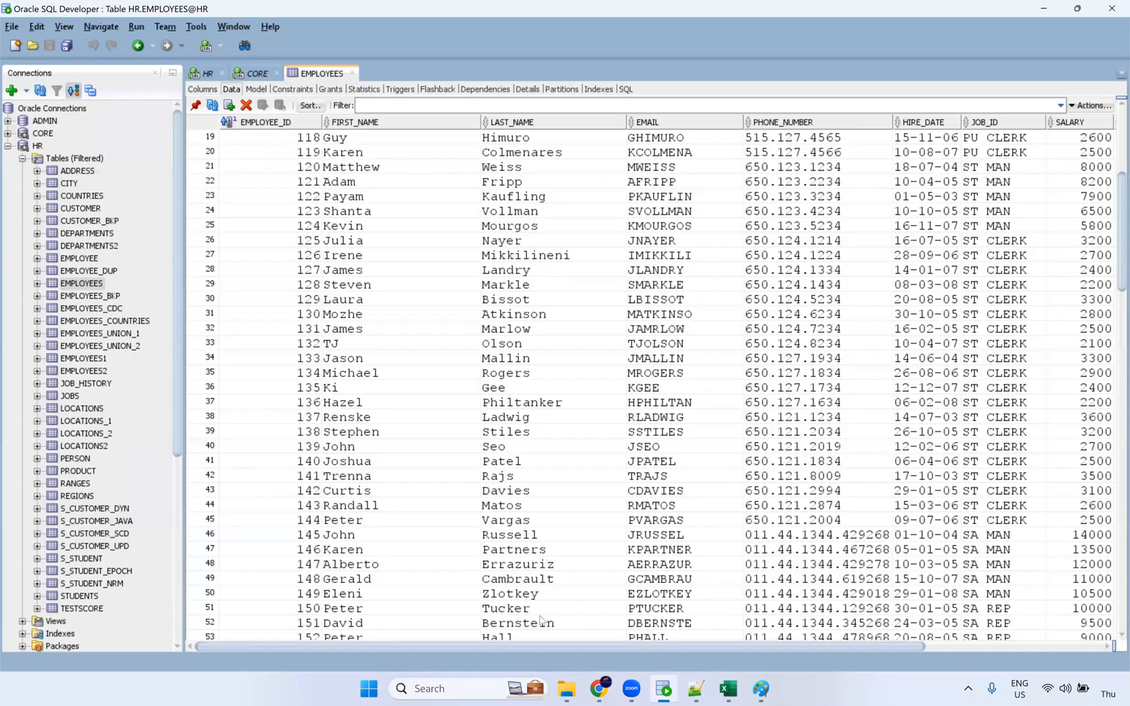
scroll(722, 634, "down", 17)
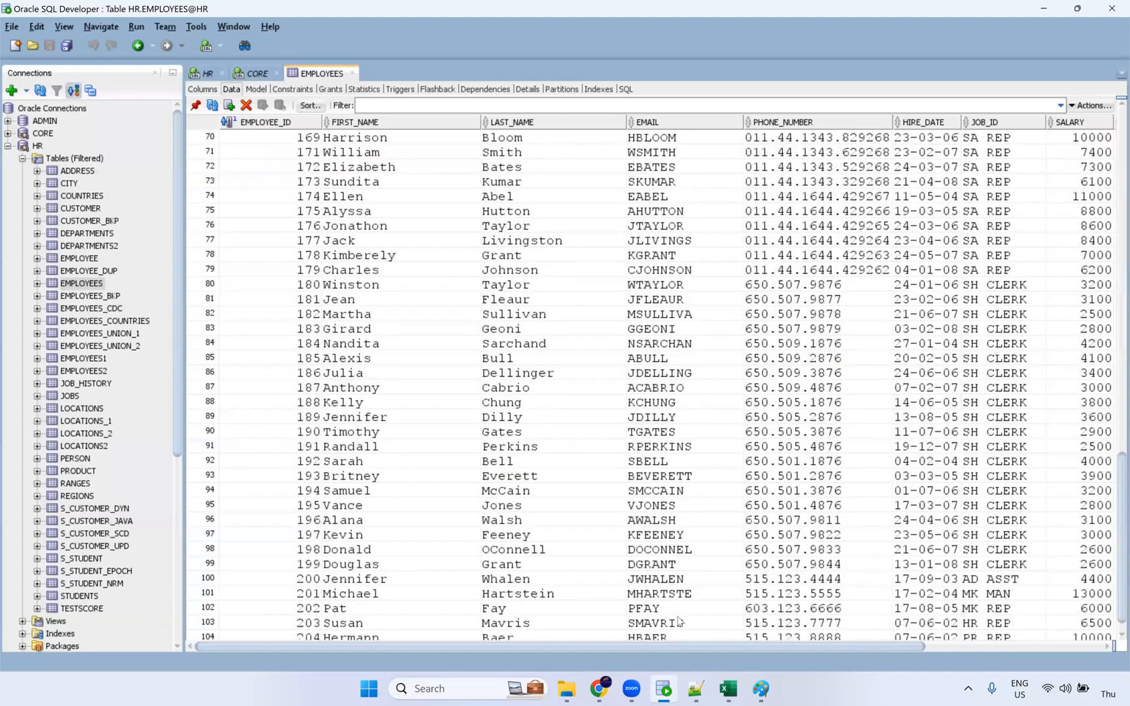
scroll(679, 621, "down", 1)
left_click(784, 634)
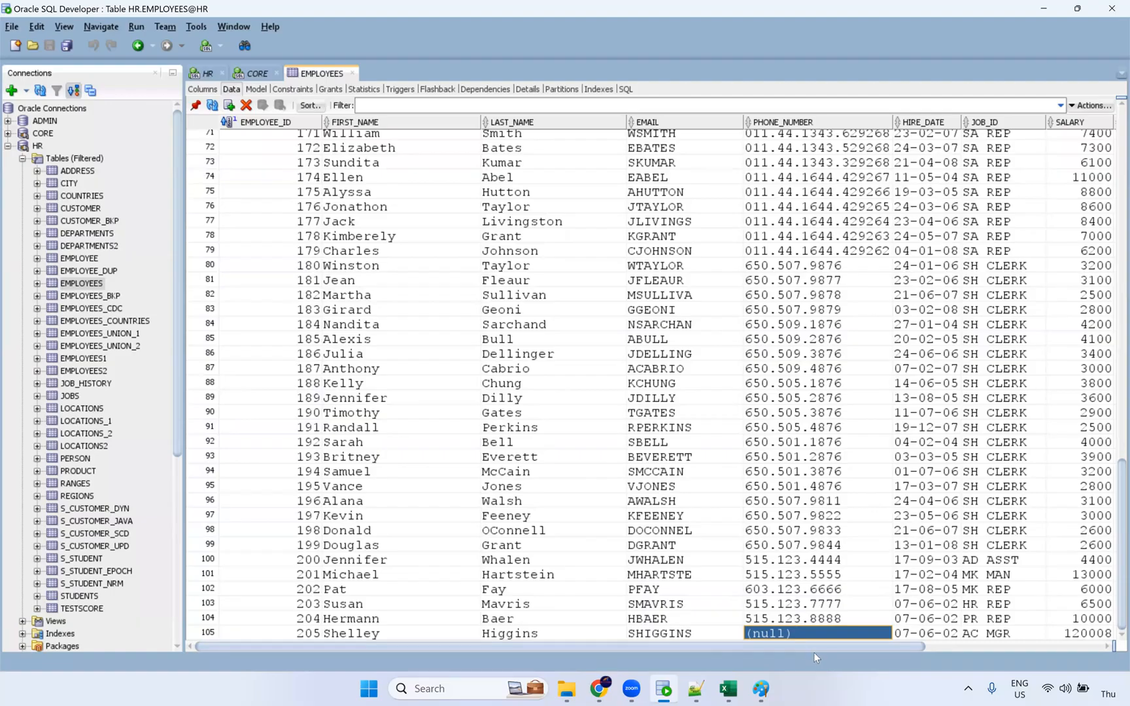
left_click_drag(823, 646, 993, 650)
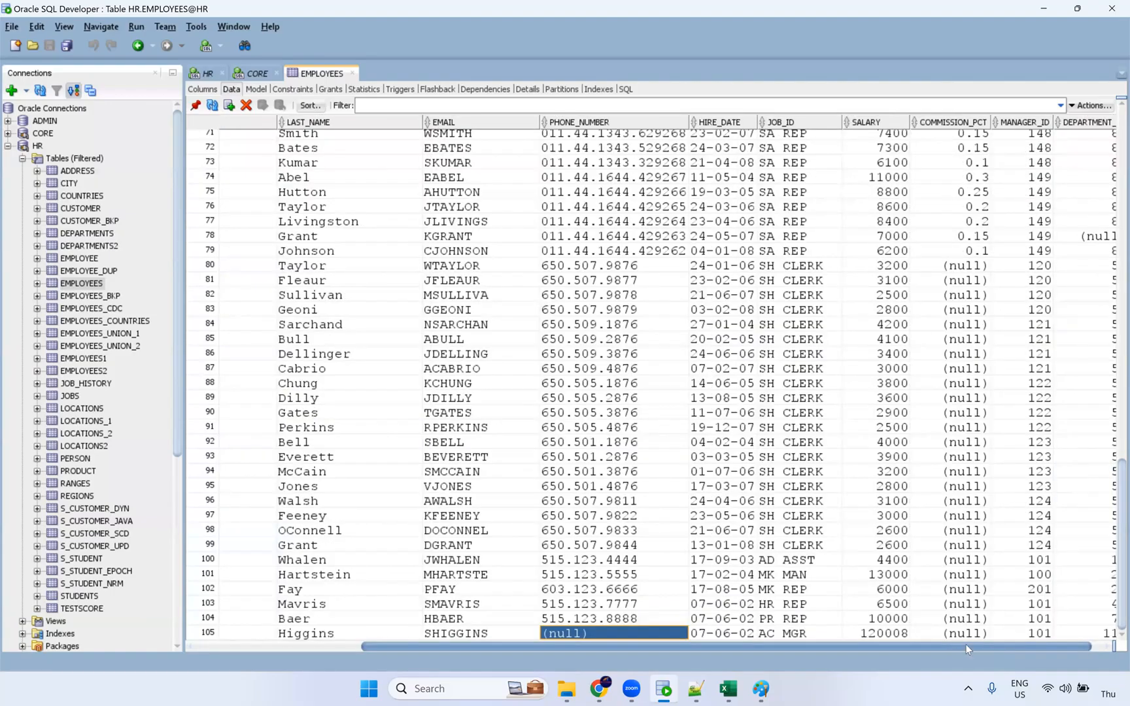
key("Right")
key("Right")
key("Right")
key("Right")
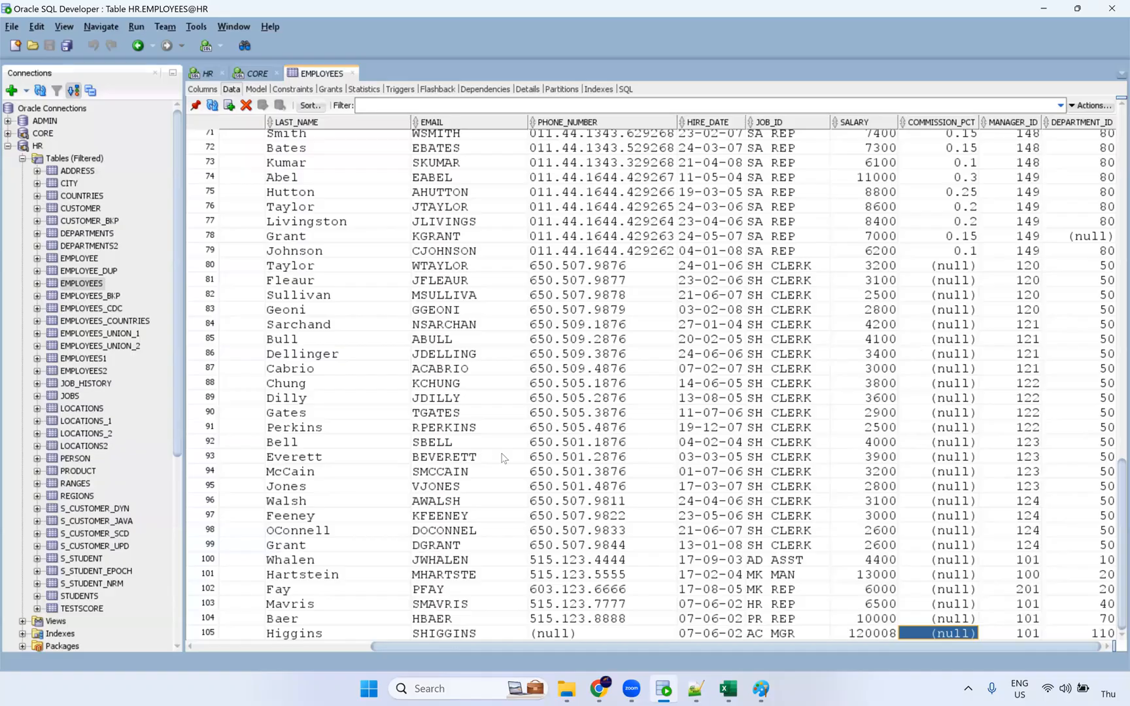
key("alt+Tab")
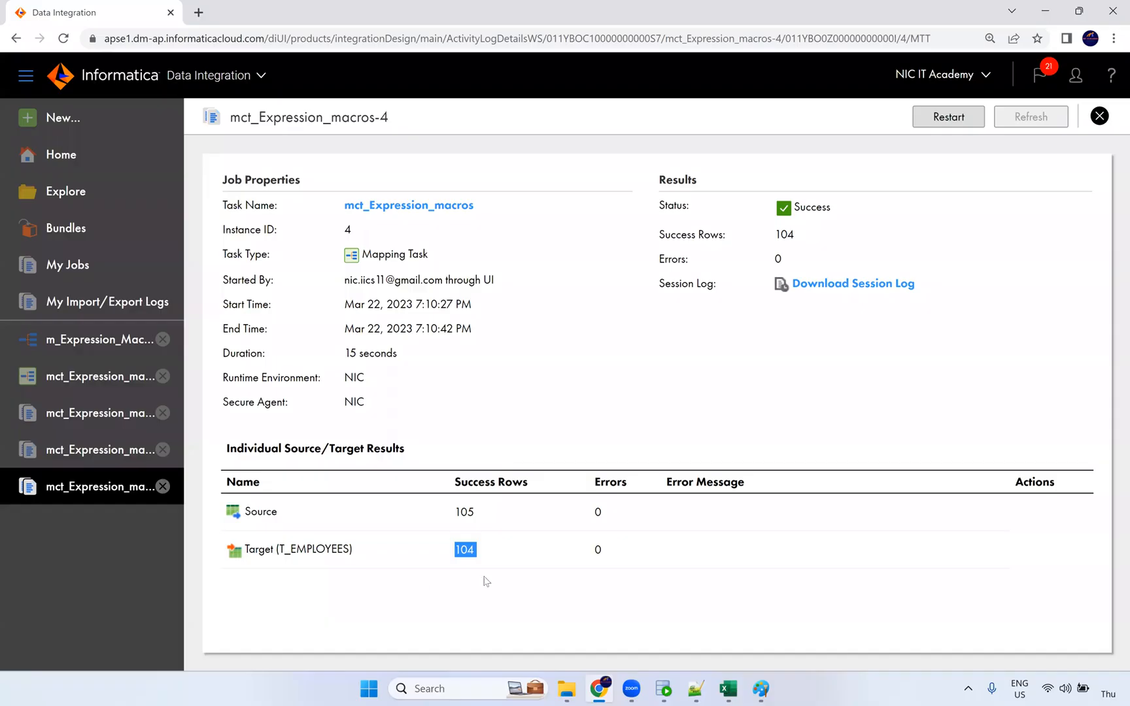
Mark the Hybrid Macro heading in the notes and reopen the m_Expression_Macros mapping design.
left_click(696, 690)
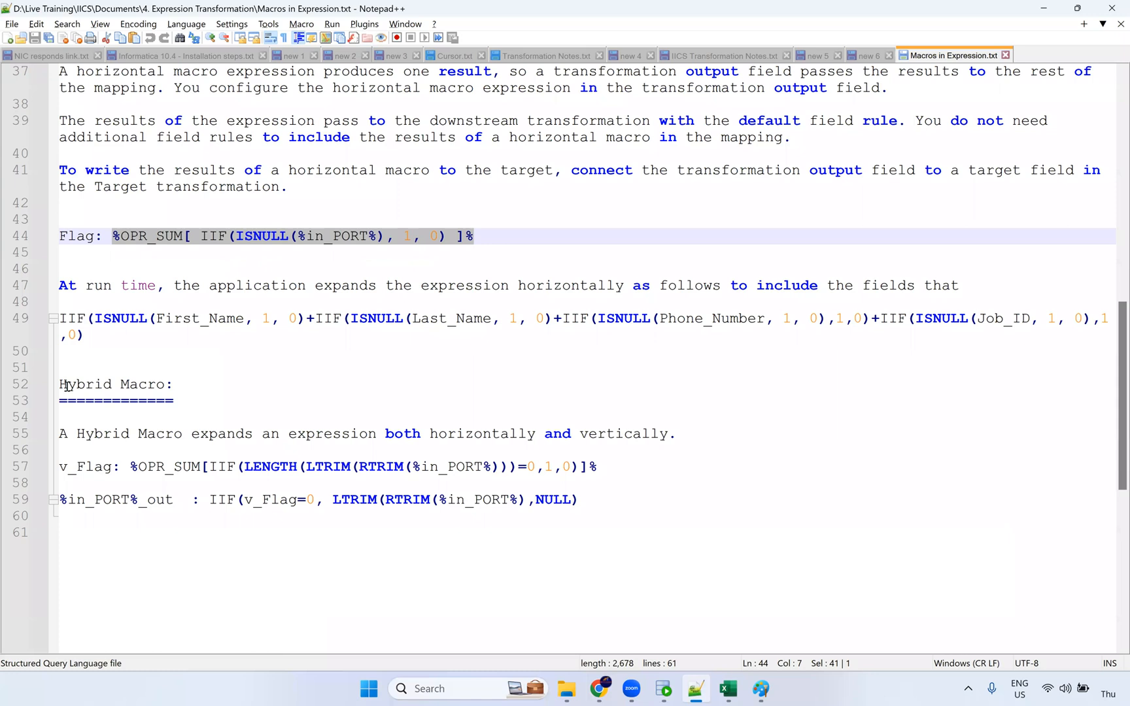
left_click_drag(59, 385, 174, 385)
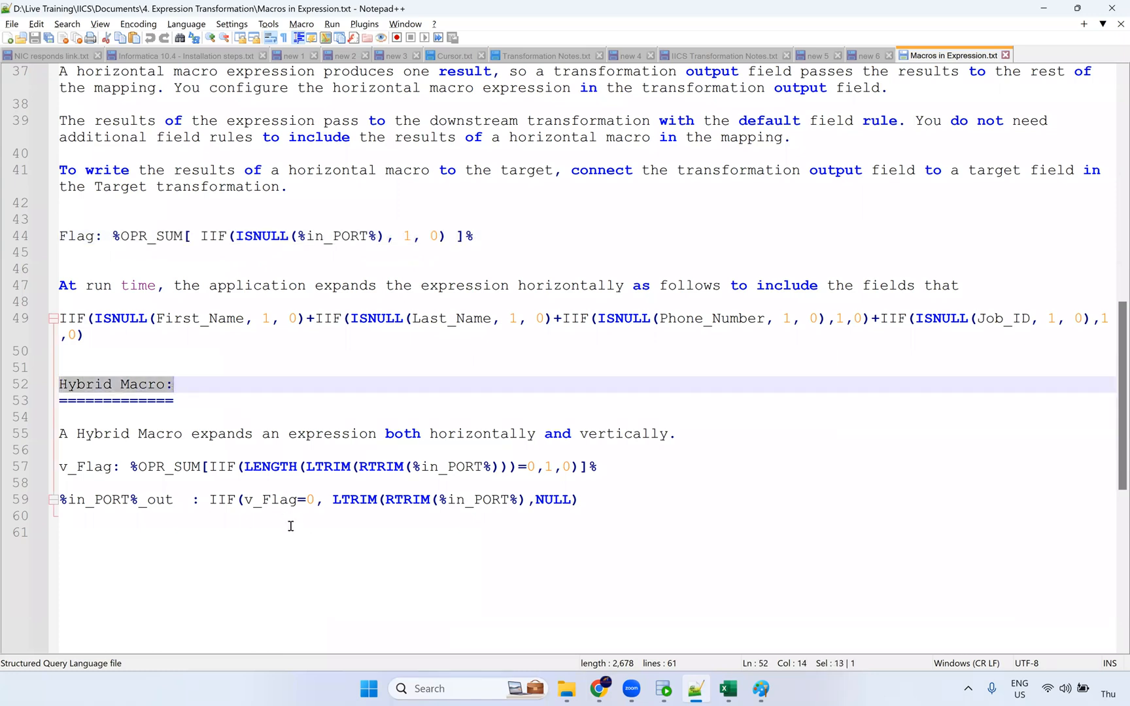
left_click(599, 689)
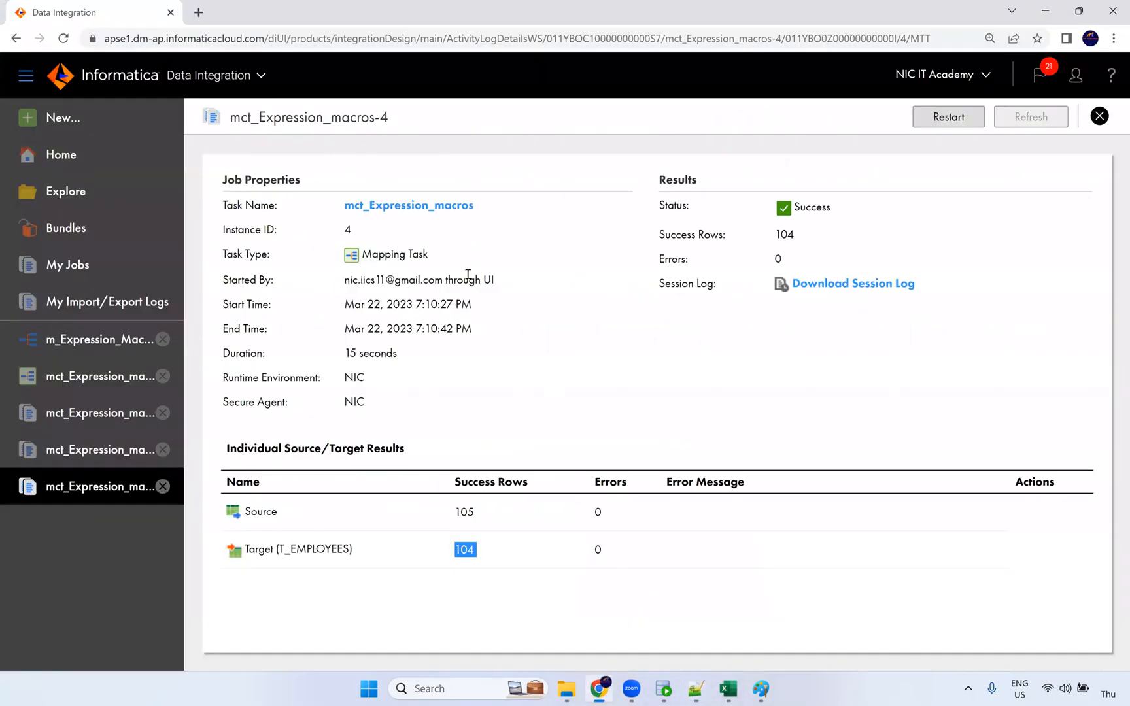
left_click(76, 354)
left_click(582, 286)
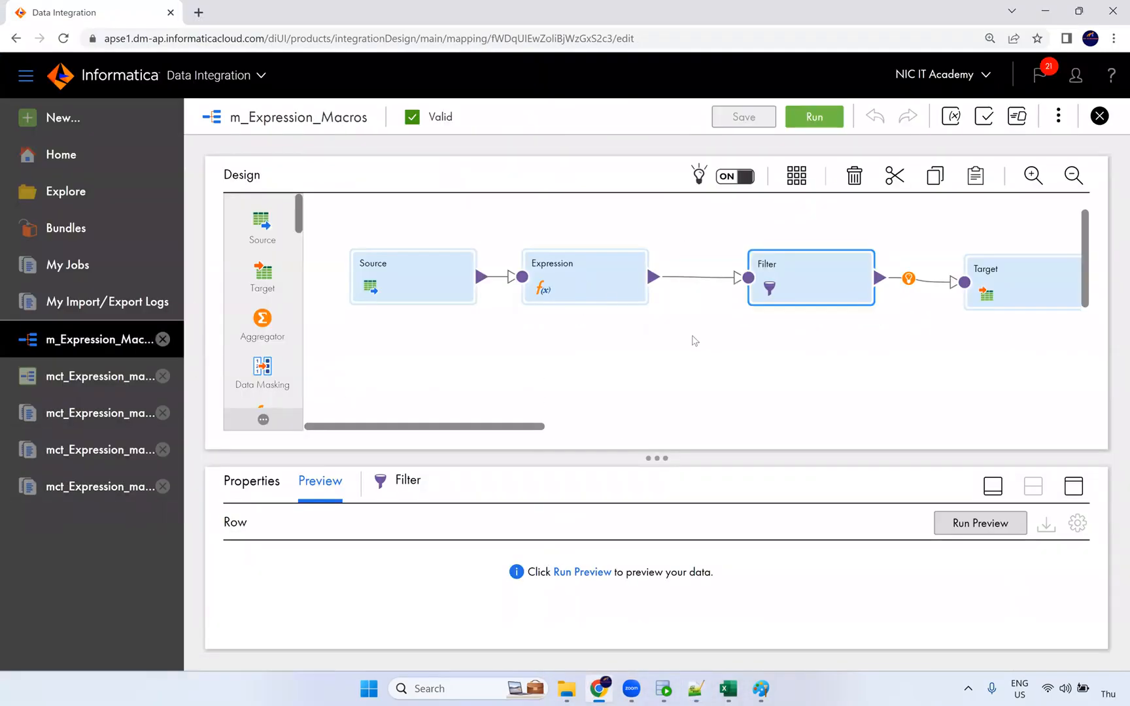
Highlight the v_Flag expression line in the macro notes before returning to Informatica.
key("alt+Tab")
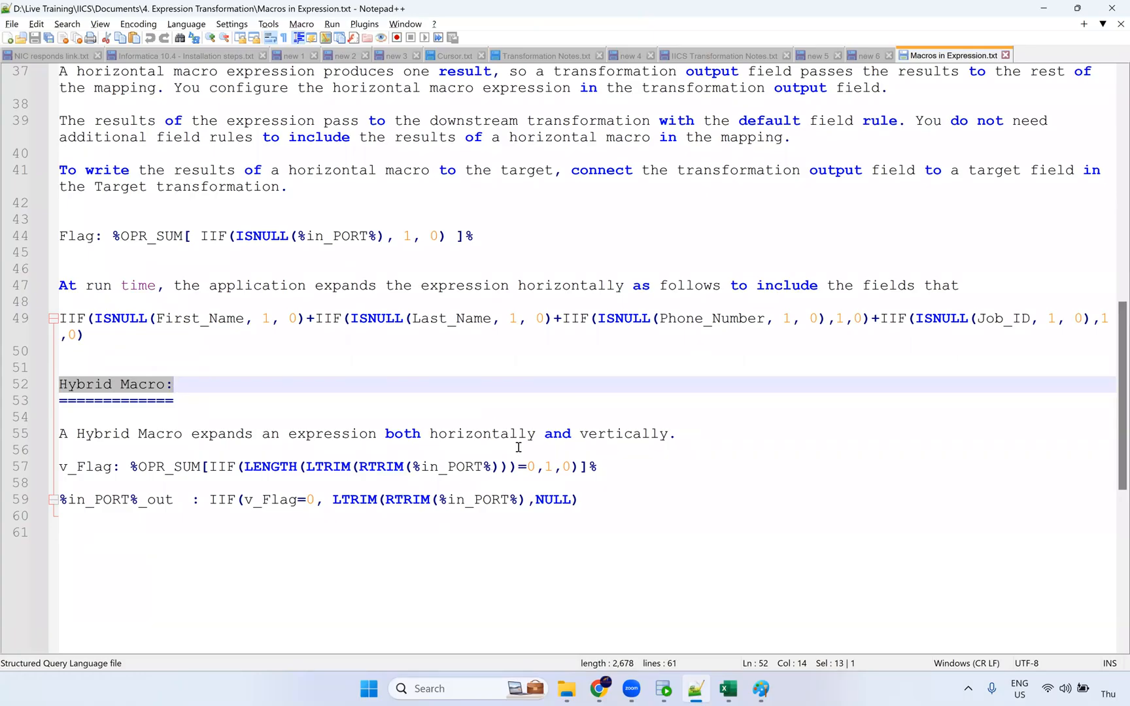
left_click_drag(611, 470, 30, 469)
left_click(20, 483)
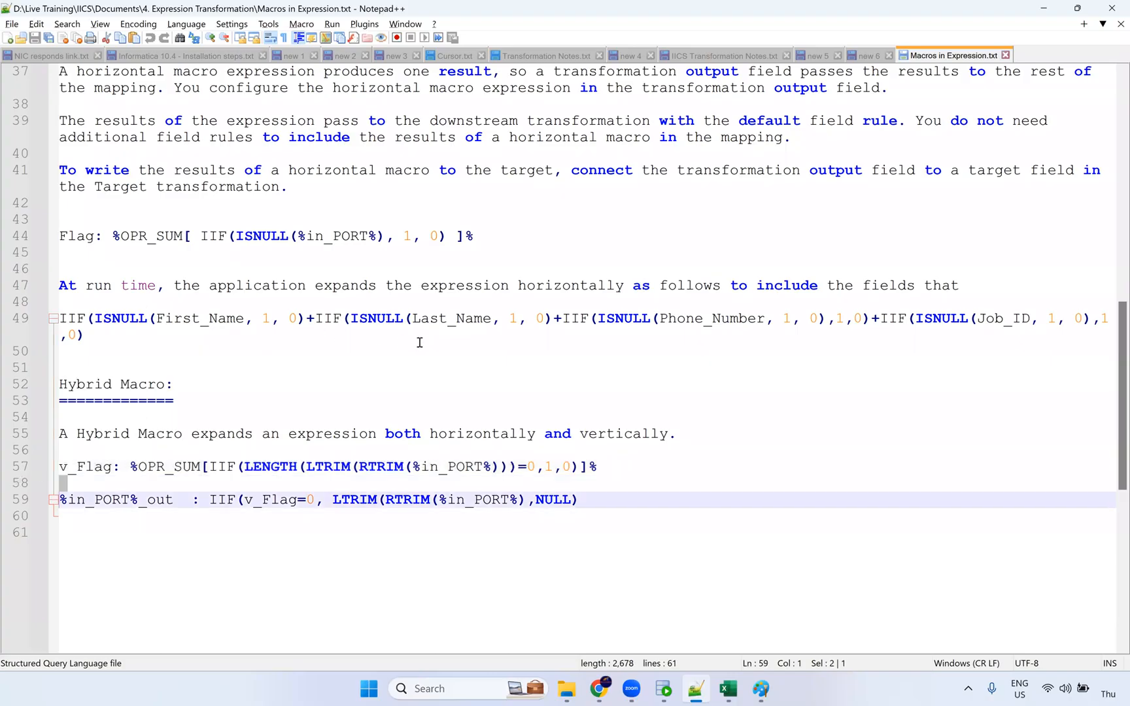
key("alt+Tab")
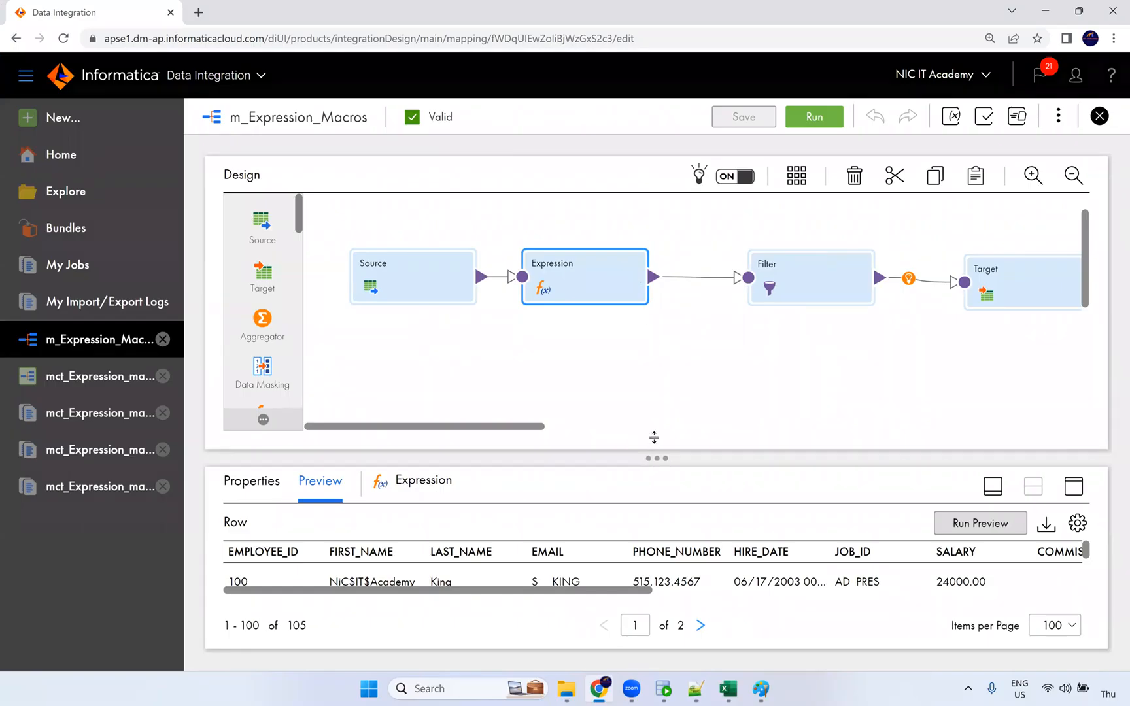
Enlarge the mapping's preview panel slightly and bring the Notepad++ macro notes forward.
left_click_drag(654, 437, 654, 414)
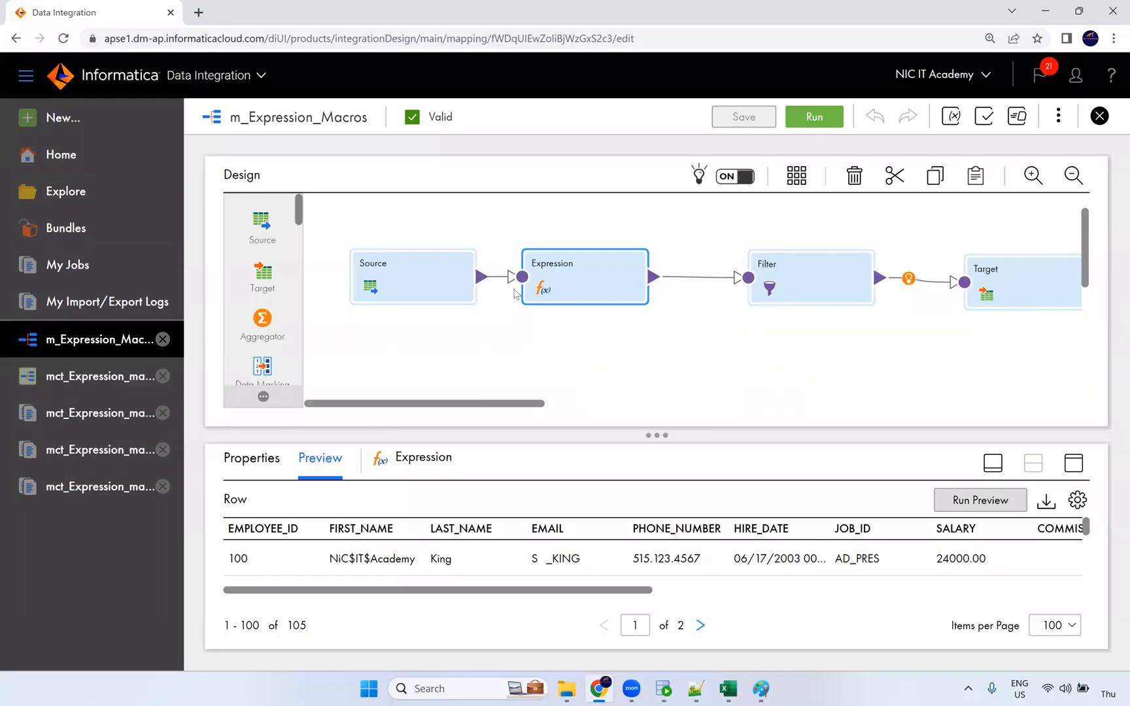
left_click(696, 689)
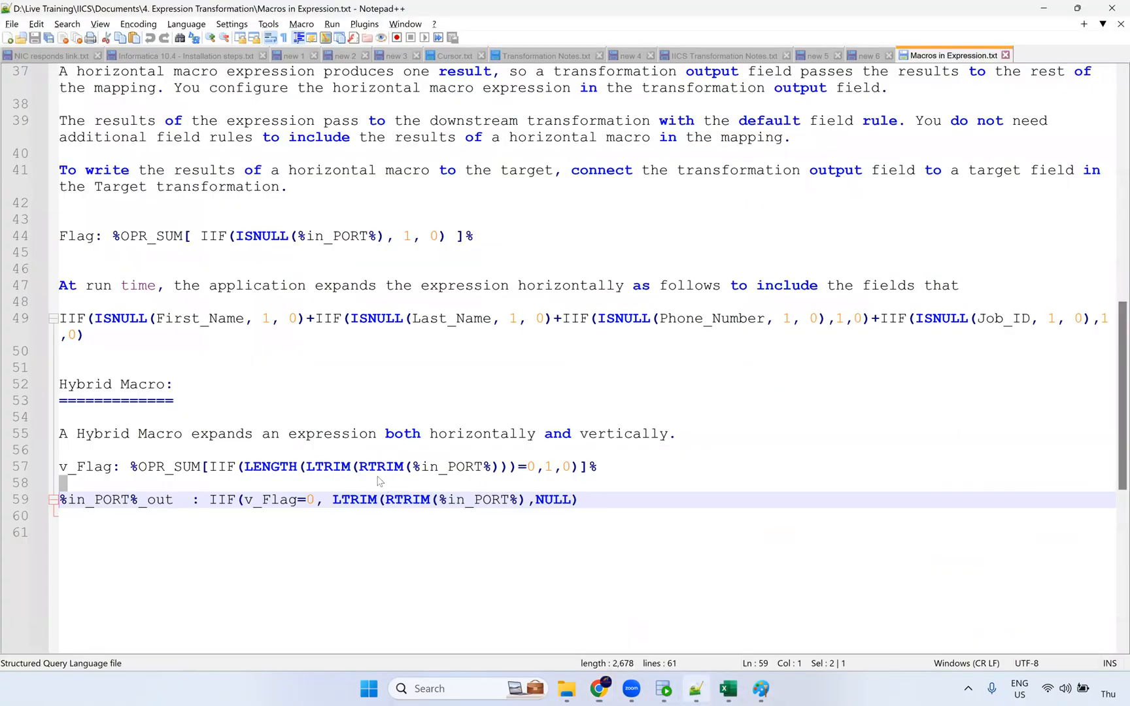
left_click_drag(69, 474, 611, 475)
double_click(95, 470)
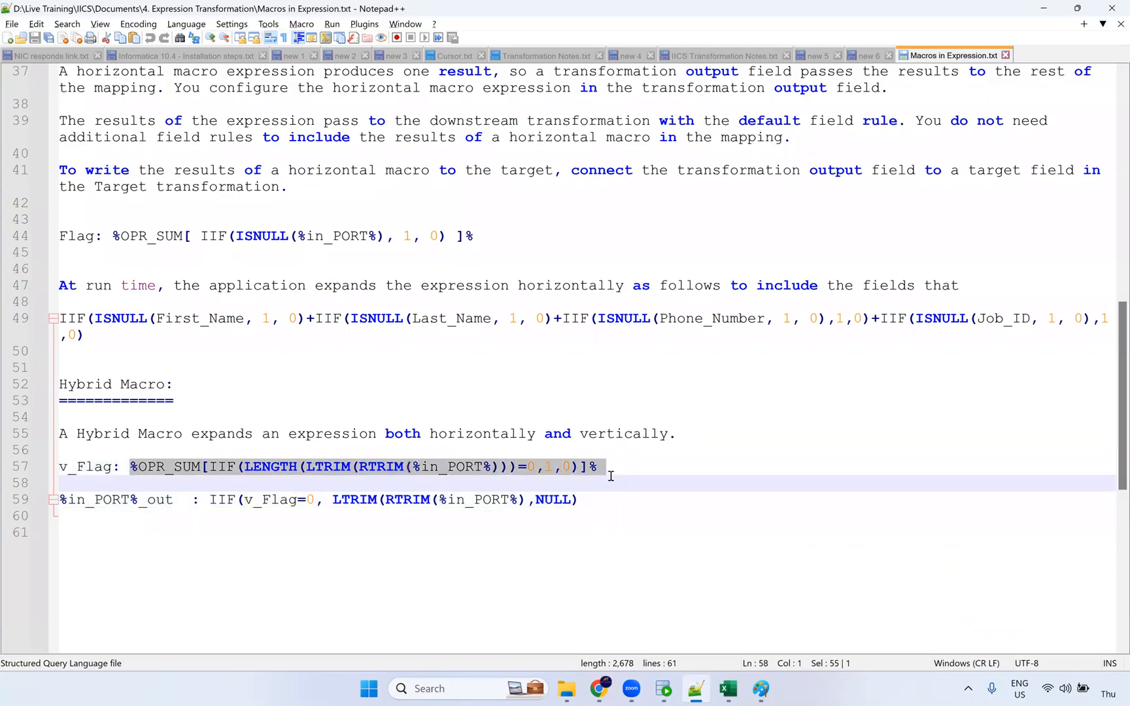
left_click(53, 500)
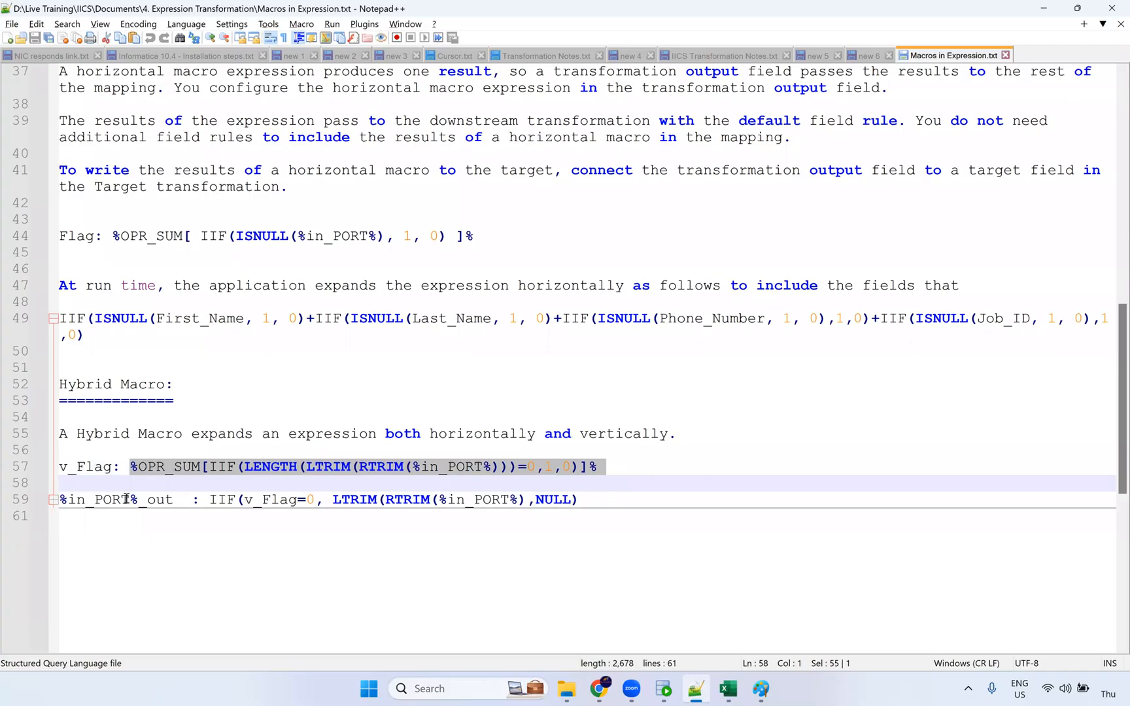
left_click(172, 500)
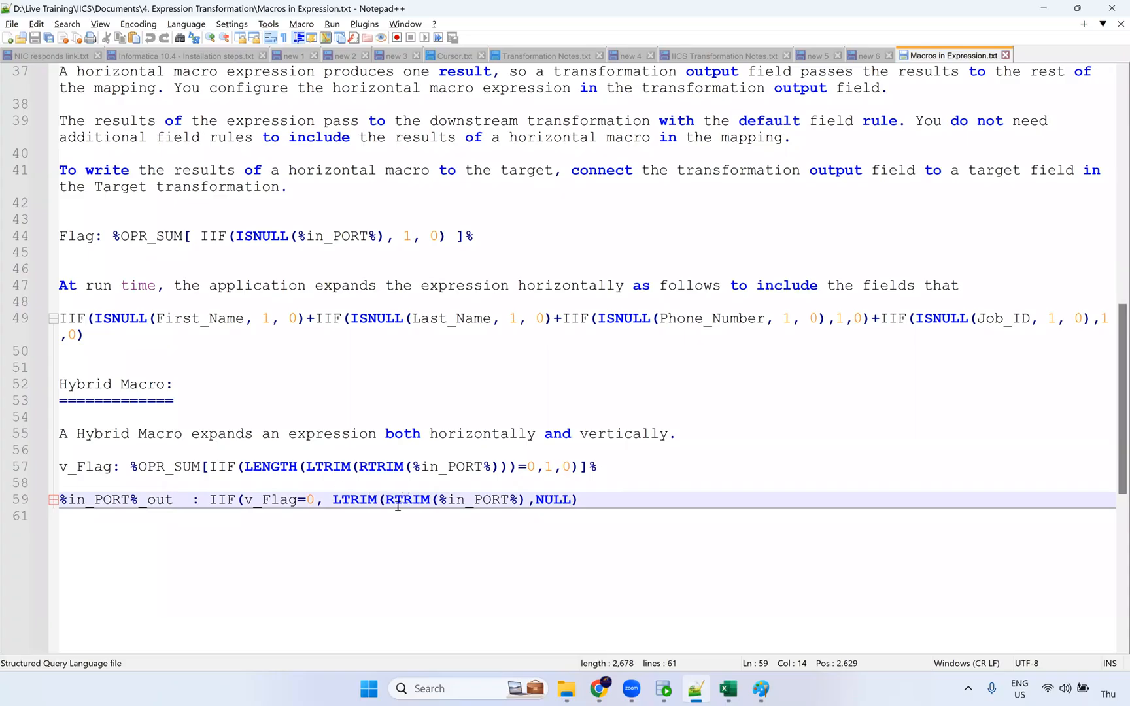
double_click(563, 498)
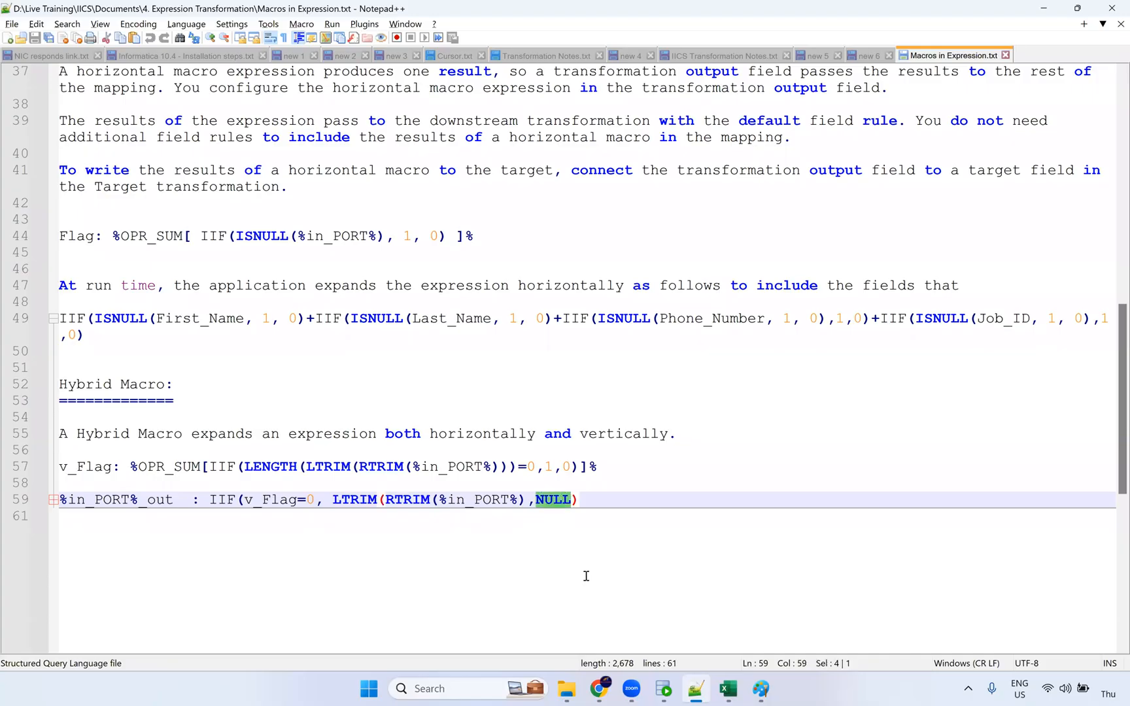
left_click_drag(613, 500, 13, 466)
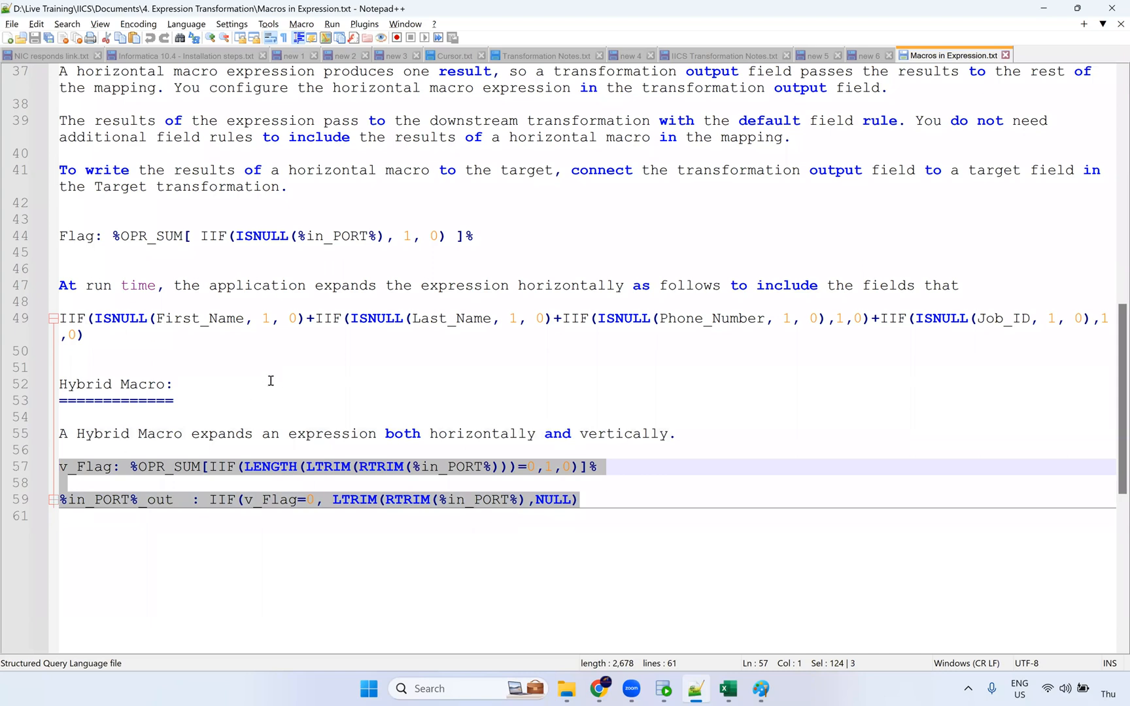
double_click(270, 466)
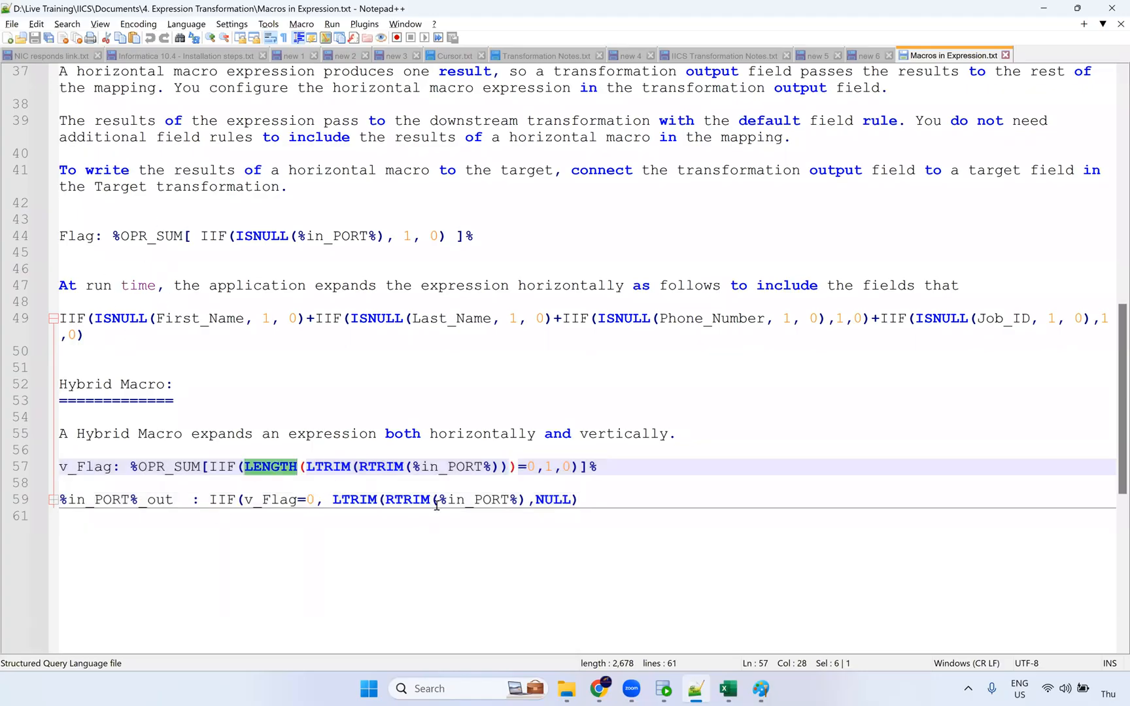
left_click(606, 499)
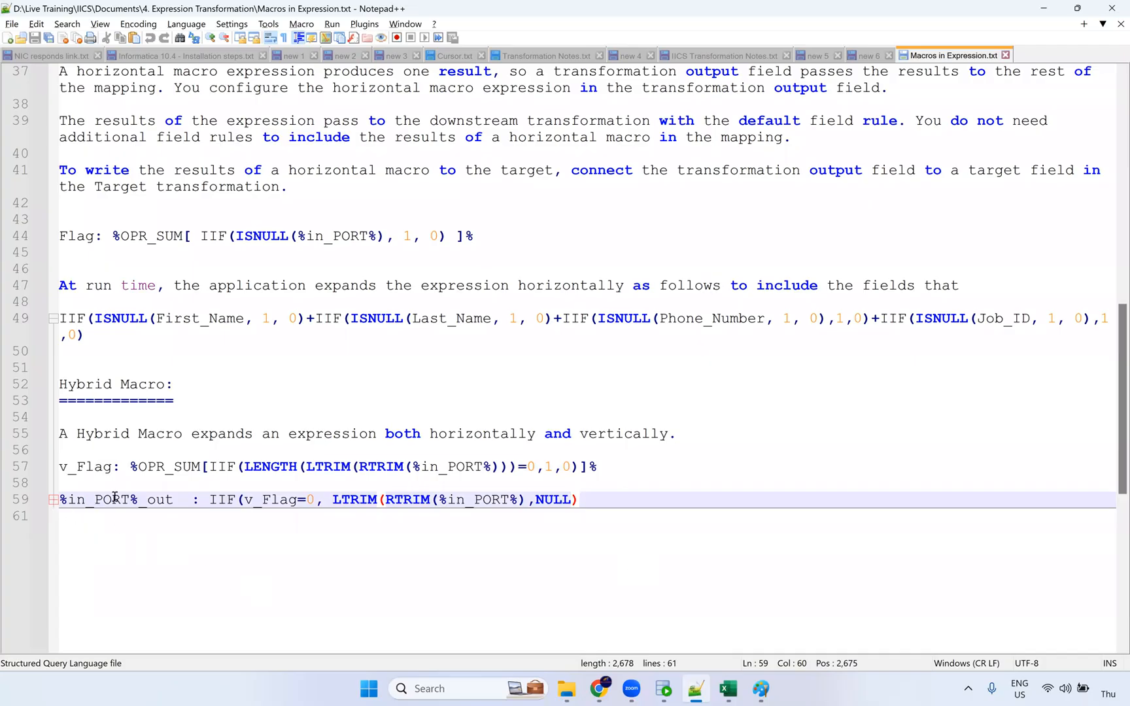
left_click(151, 520)
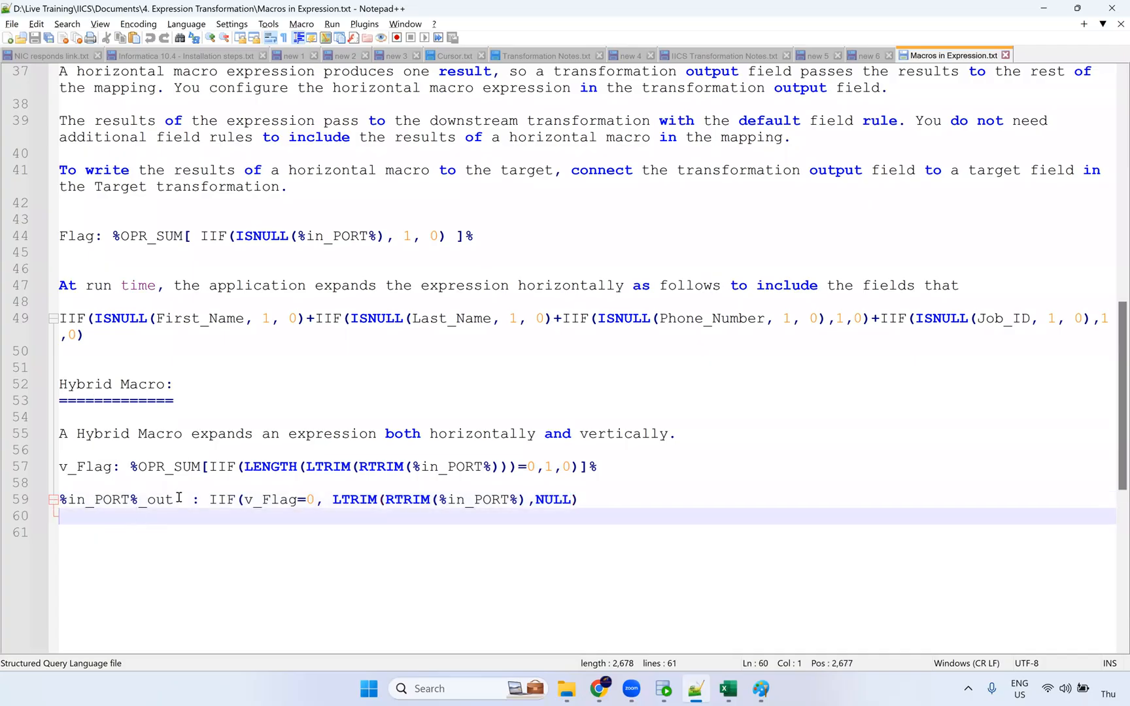
scroll(203, 427, "up", 3)
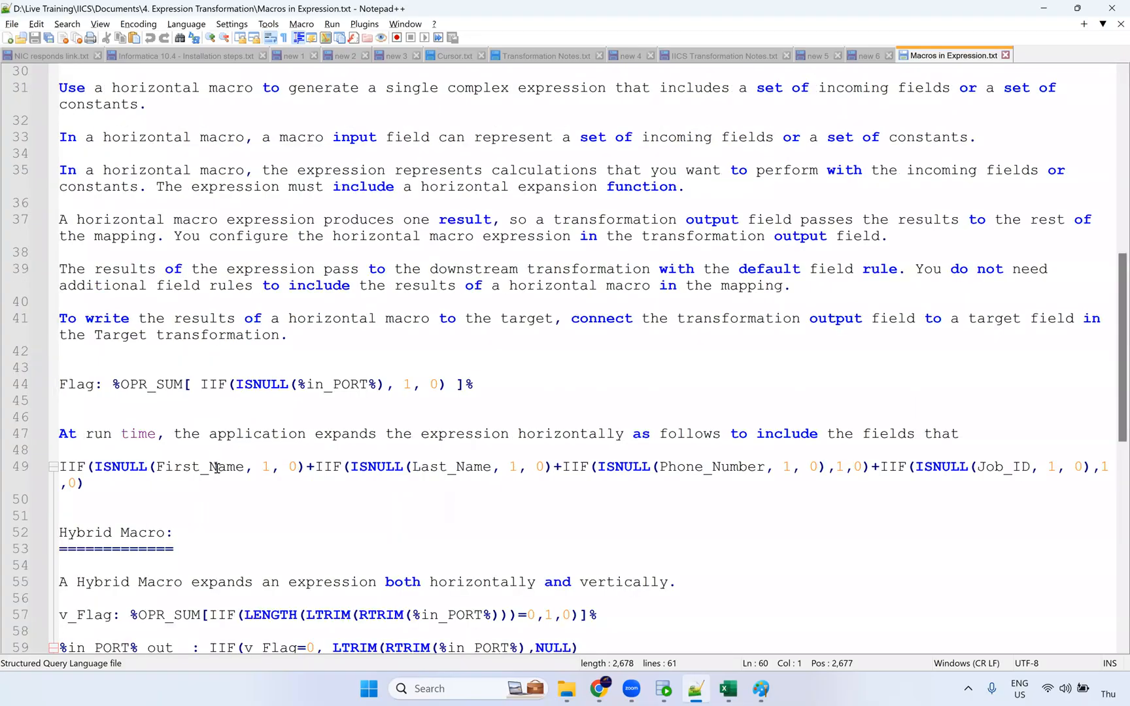
scroll(216, 468, "up", 10)
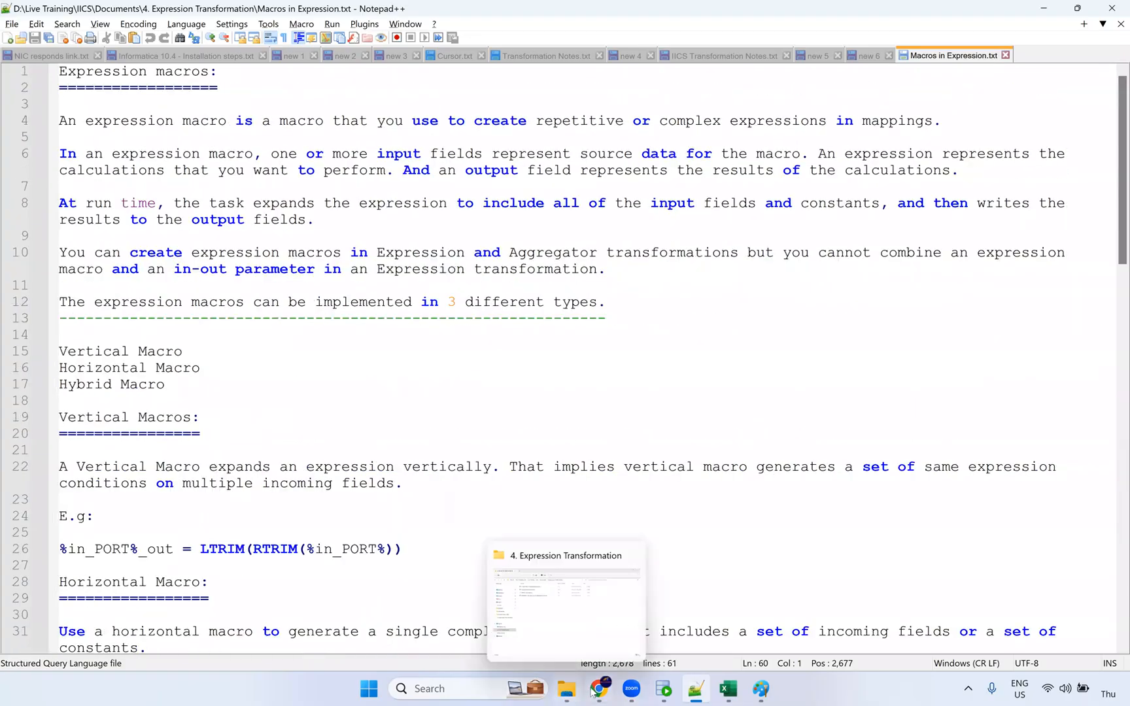
In the Paint data-flow sketch, draw a short pencil arc along the left box's top edge, just beneath the 100 label.
left_click(760, 689)
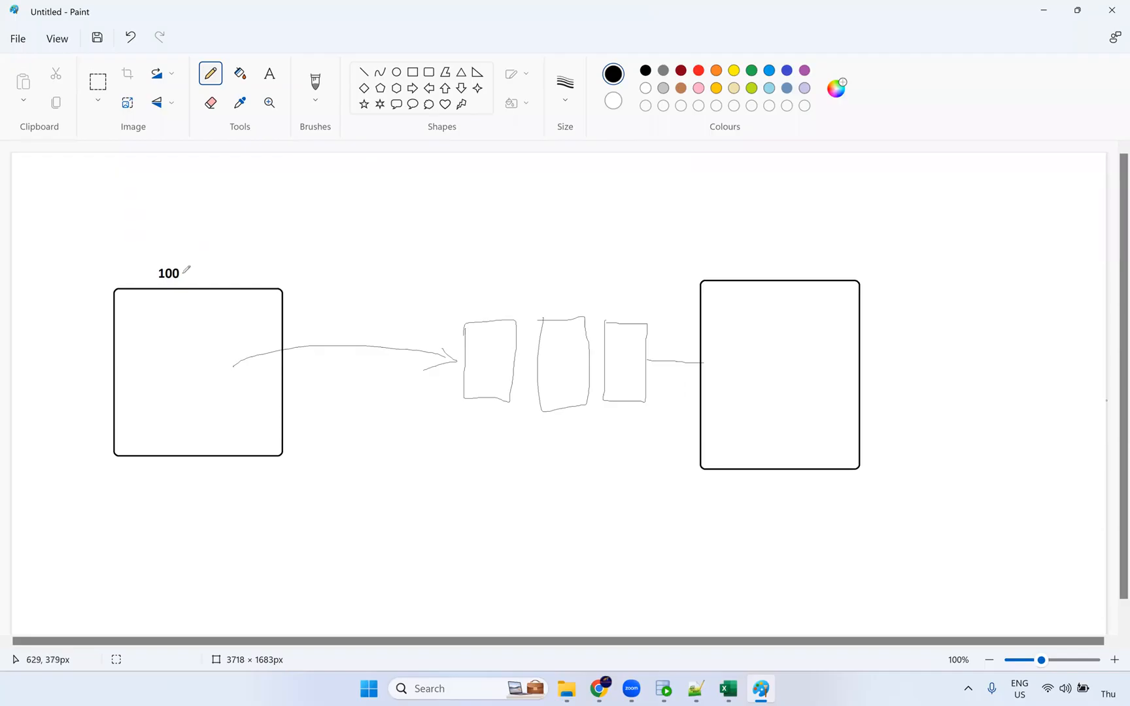
left_click_drag(155, 288, 265, 292)
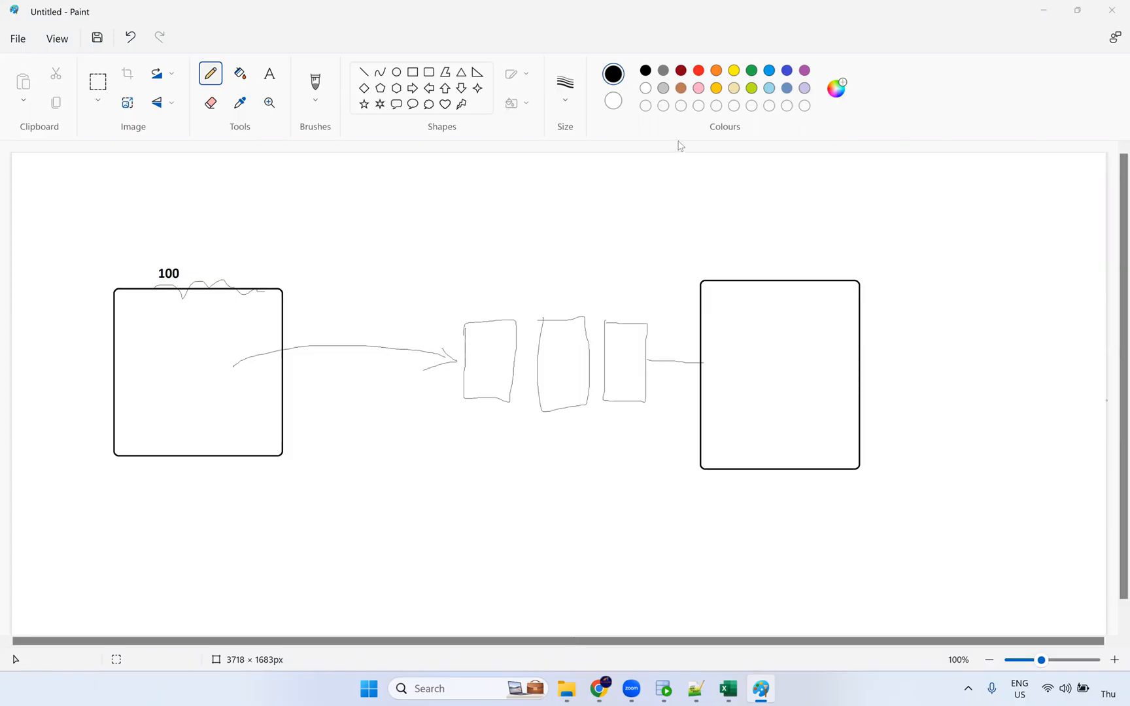
Switch from Paint to the Informatica m_Expression_Macros mapping in Chrome.
left_click(599, 688)
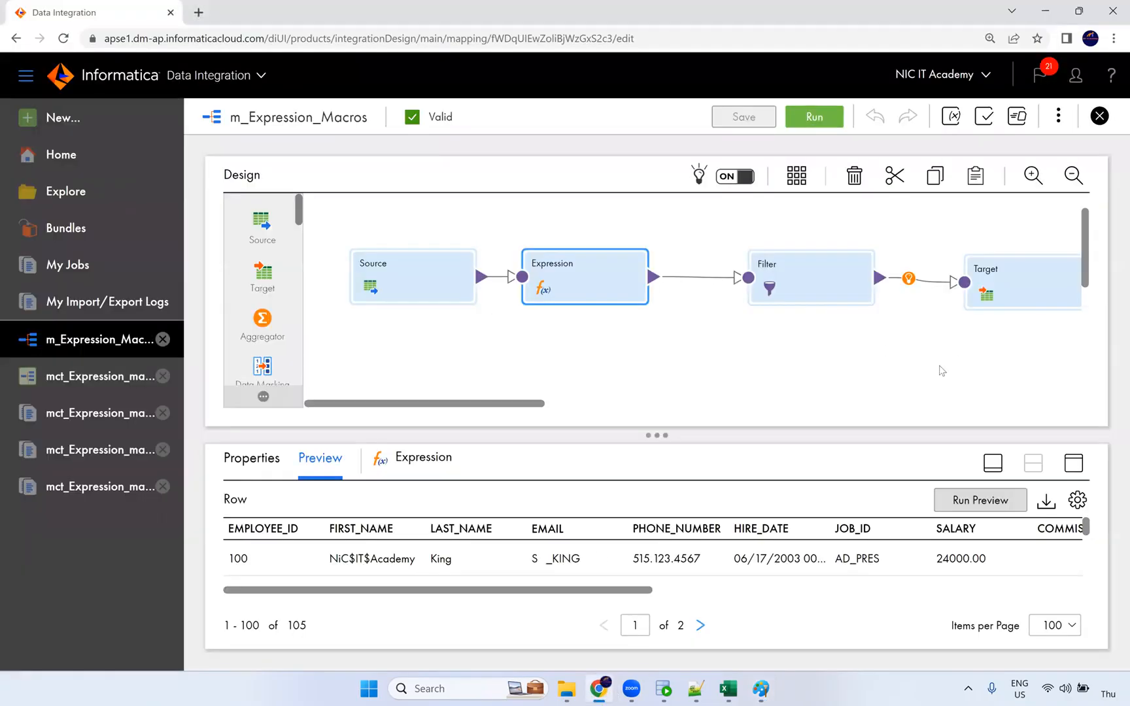
Bring up the 4. Expression Transformation folder in File Explorer and select the first exercise document.
left_click_drag(534, 406, 275, 375)
left_click(566, 688)
left_click(545, 140)
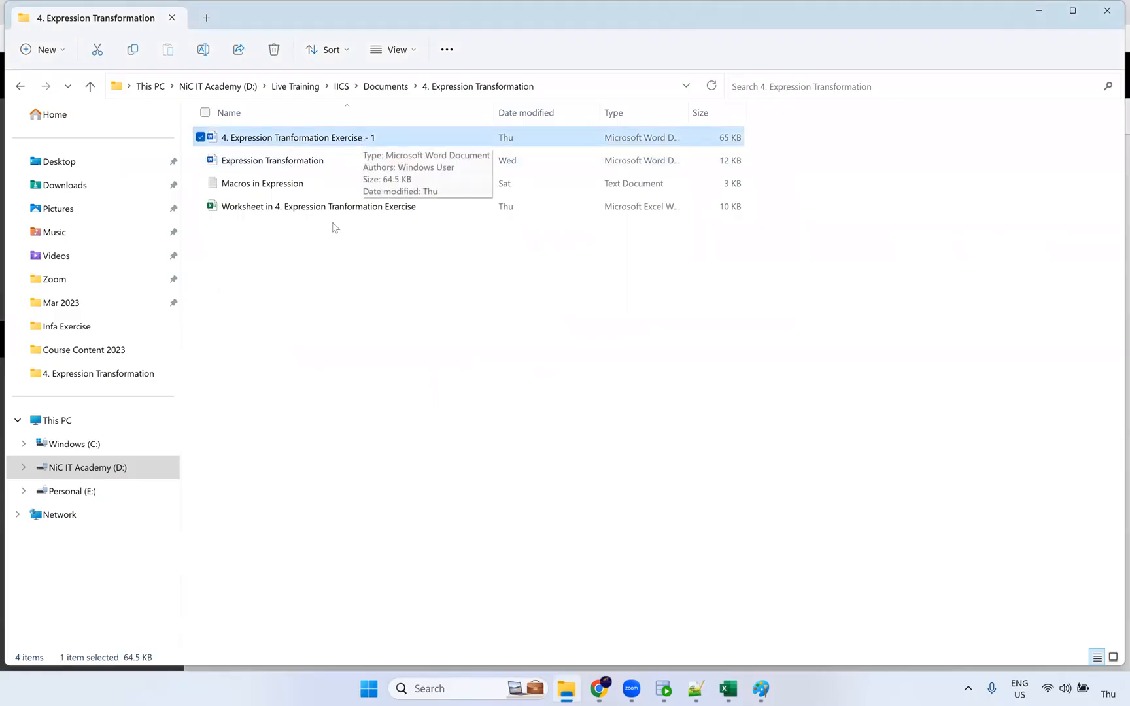
Add then drop Macros in Expression from the file selection, and return to the Paint sketch.
left_click(304, 186, "ctrl")
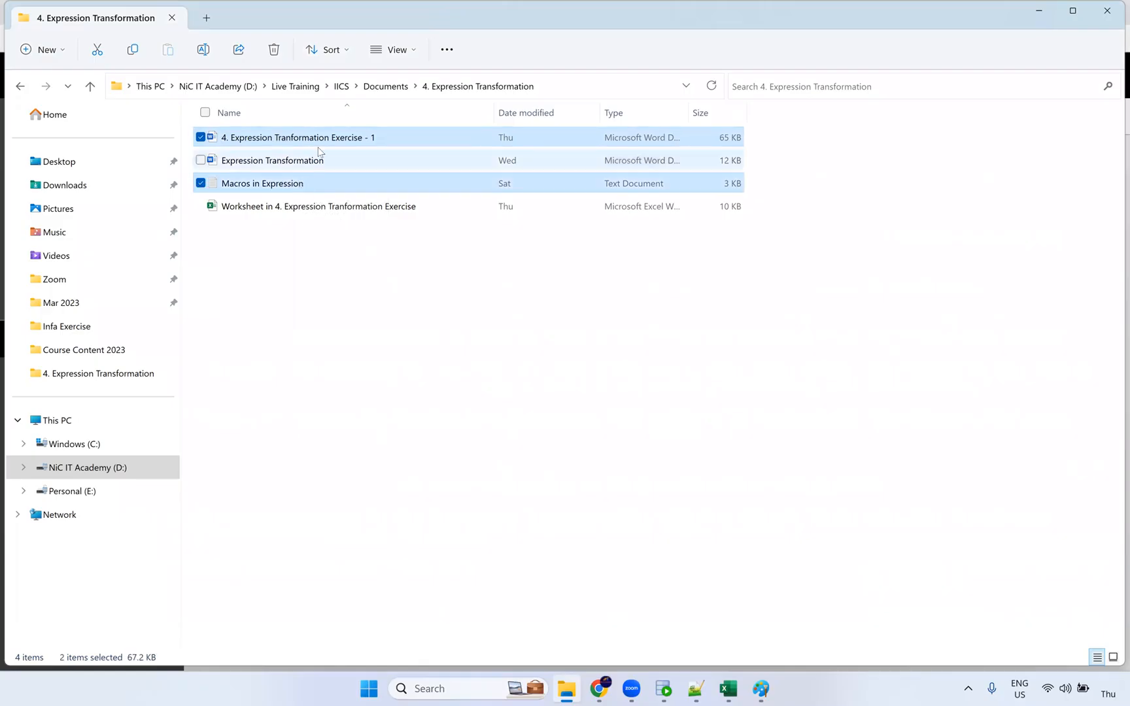
left_click(372, 142)
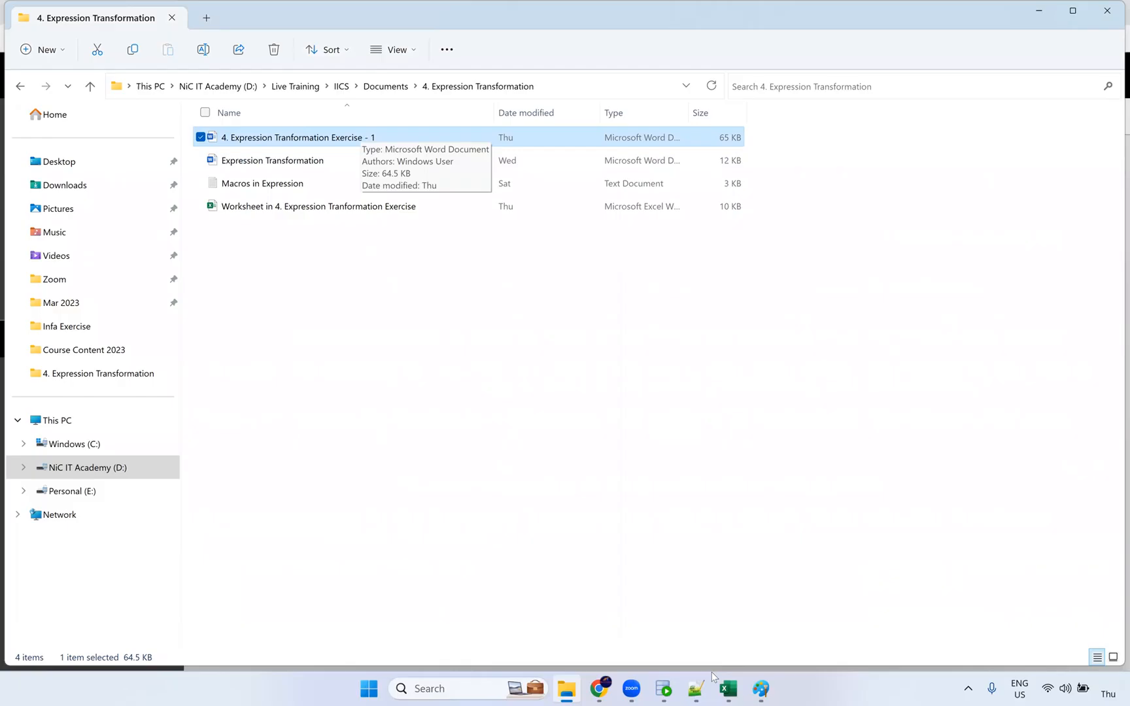
left_click(753, 691)
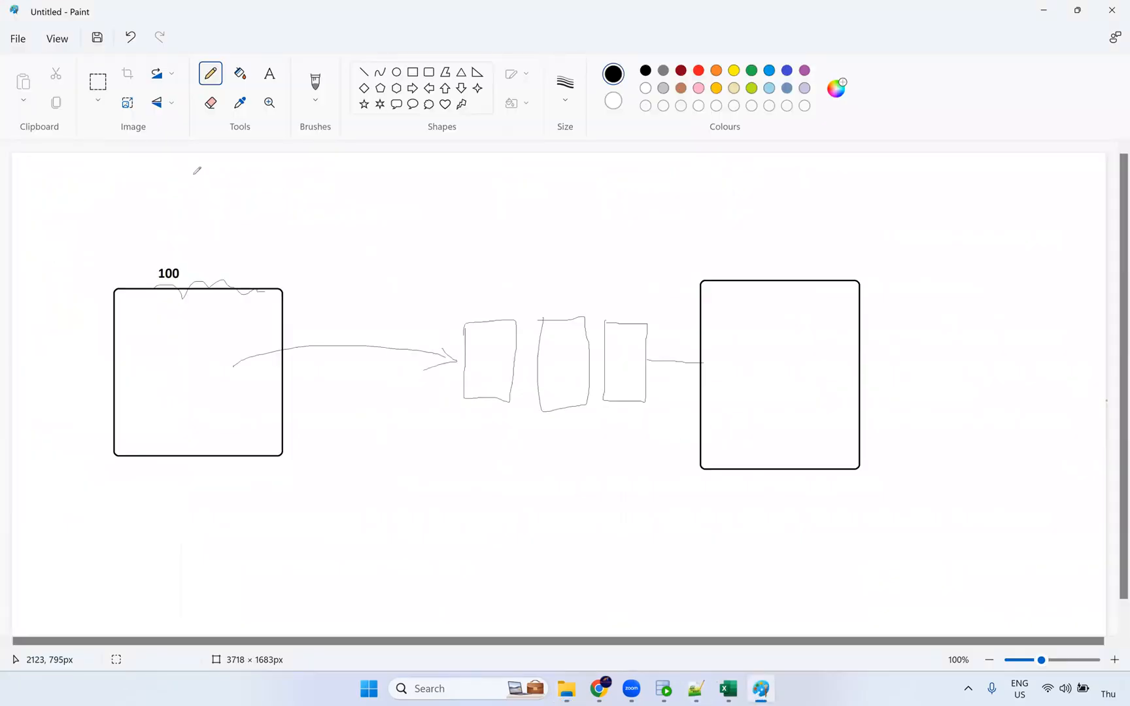
Start a new blank Paint image, discarding the old sketch without saving.
left_click(18, 46)
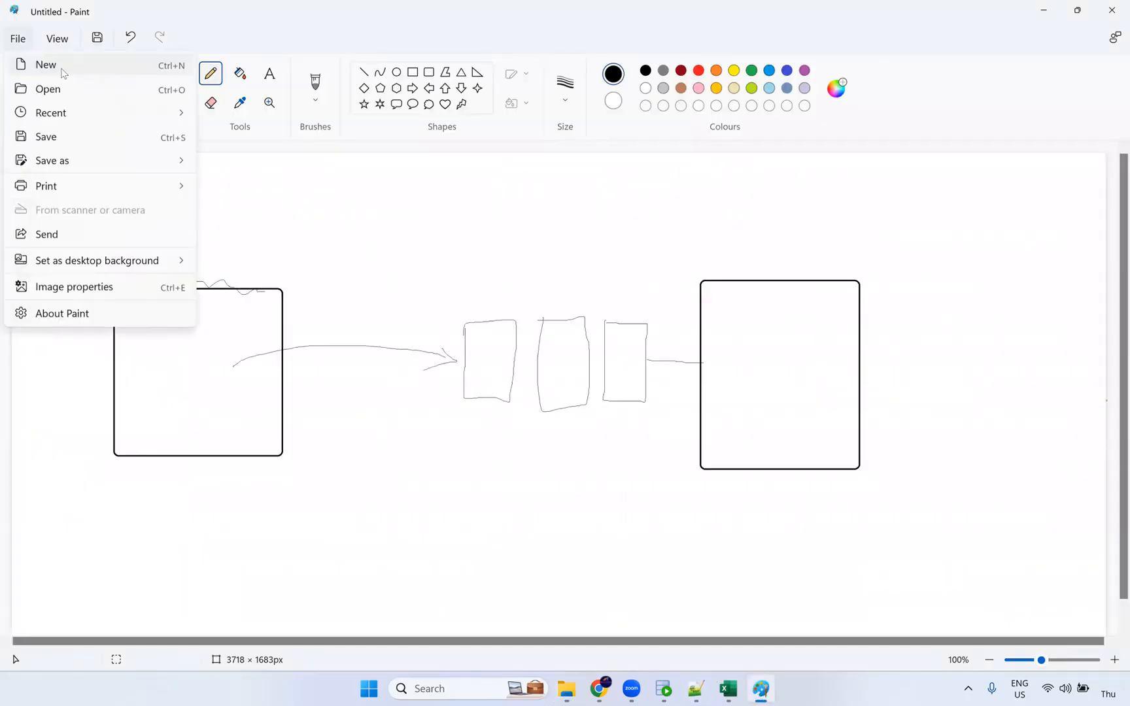
left_click(33, 64)
left_click(562, 377)
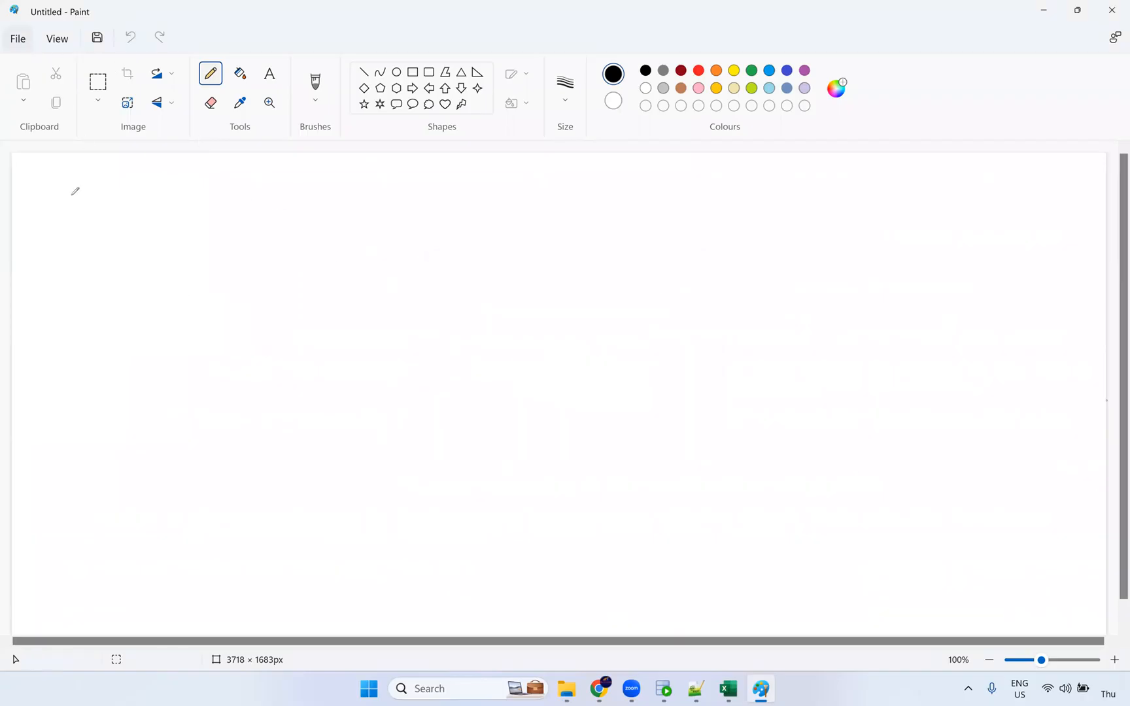
Write the heading 'Joiner Transformation:' with the line 'Source joiner -' beneath it.
left_click(269, 74)
left_click(53, 199)
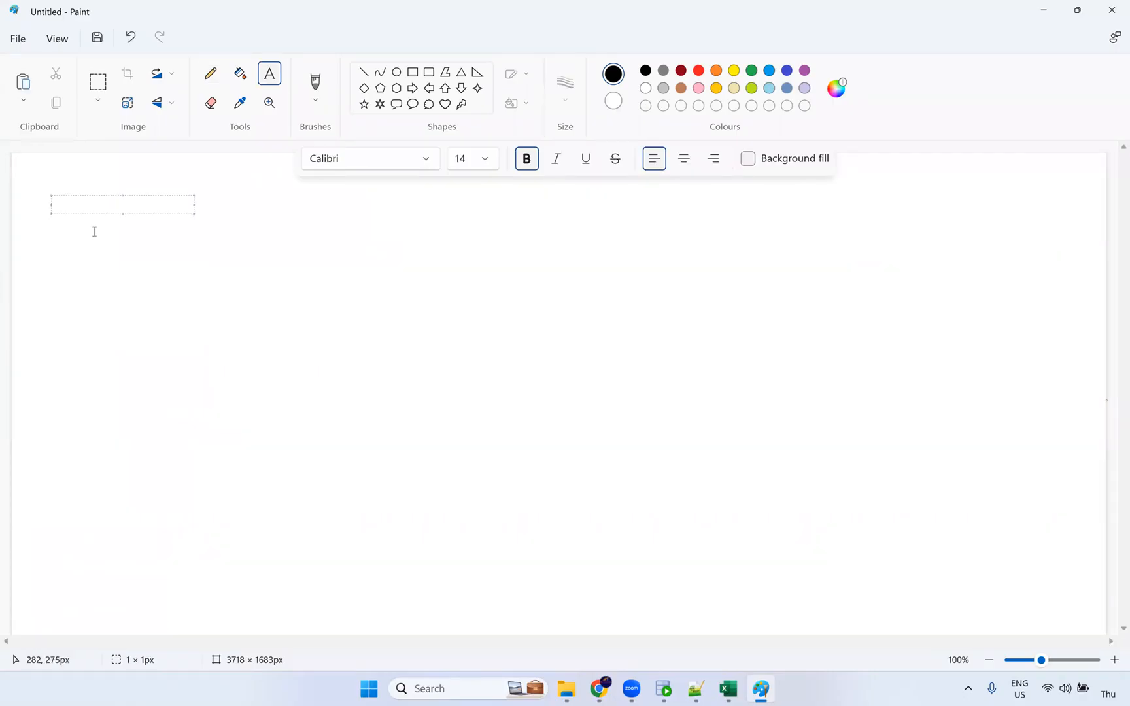
type("Joiner Transformation:")
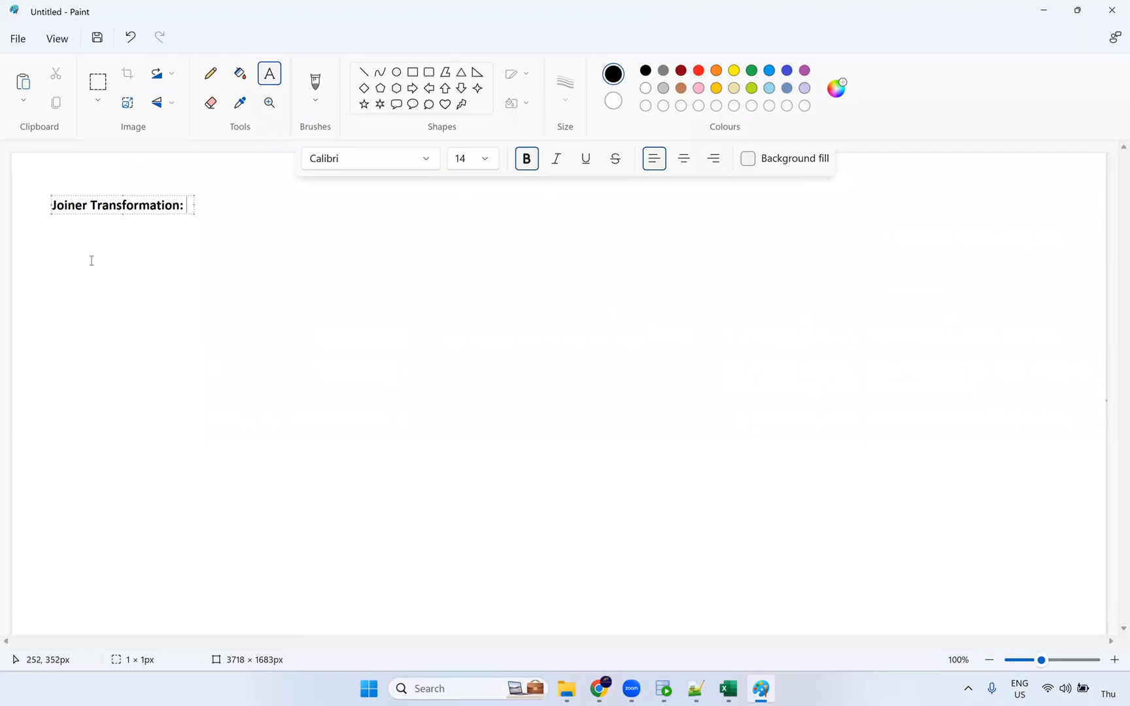
left_click(101, 243)
left_click(101, 243)
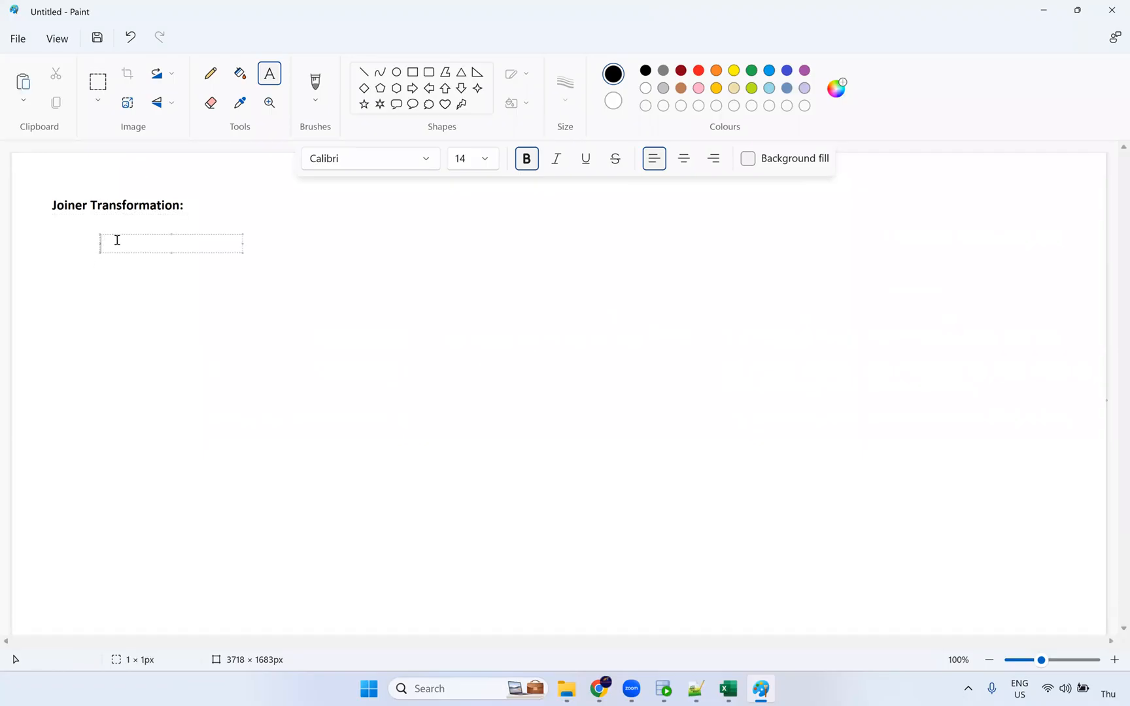
type("Source joiner -")
left_click(608, 692)
Inspect the EMPLOYEES Source's fields and source type, cancelling the change to Multiple Objects.
left_click(420, 277)
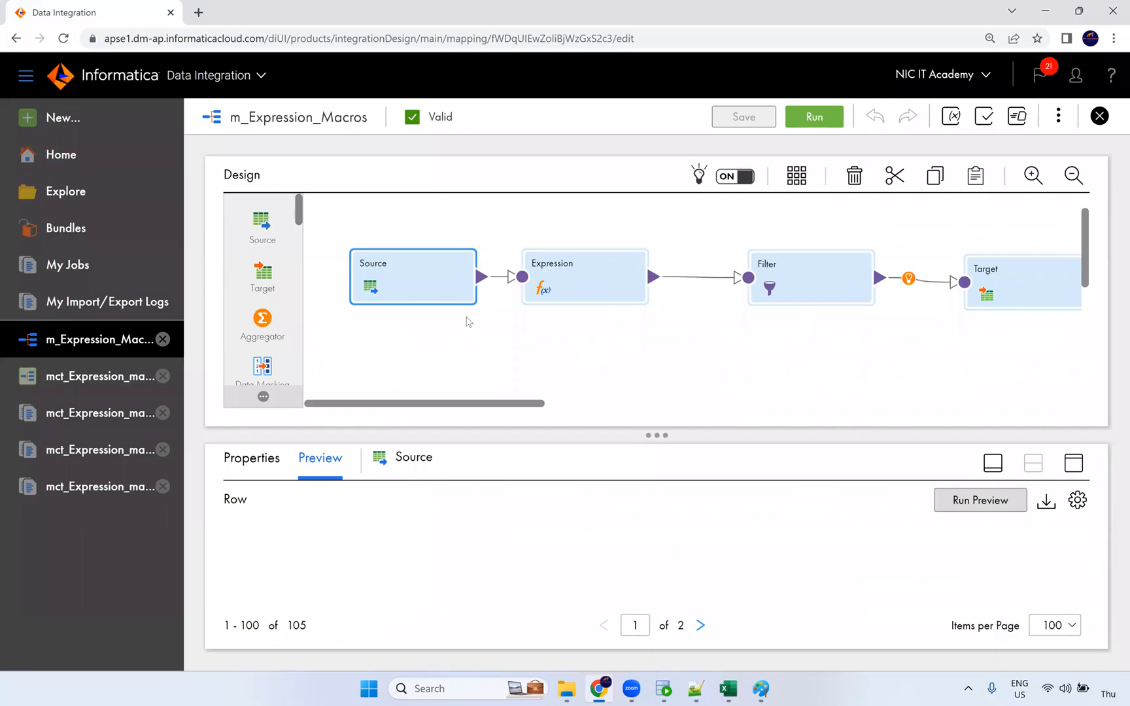
left_click(1073, 463)
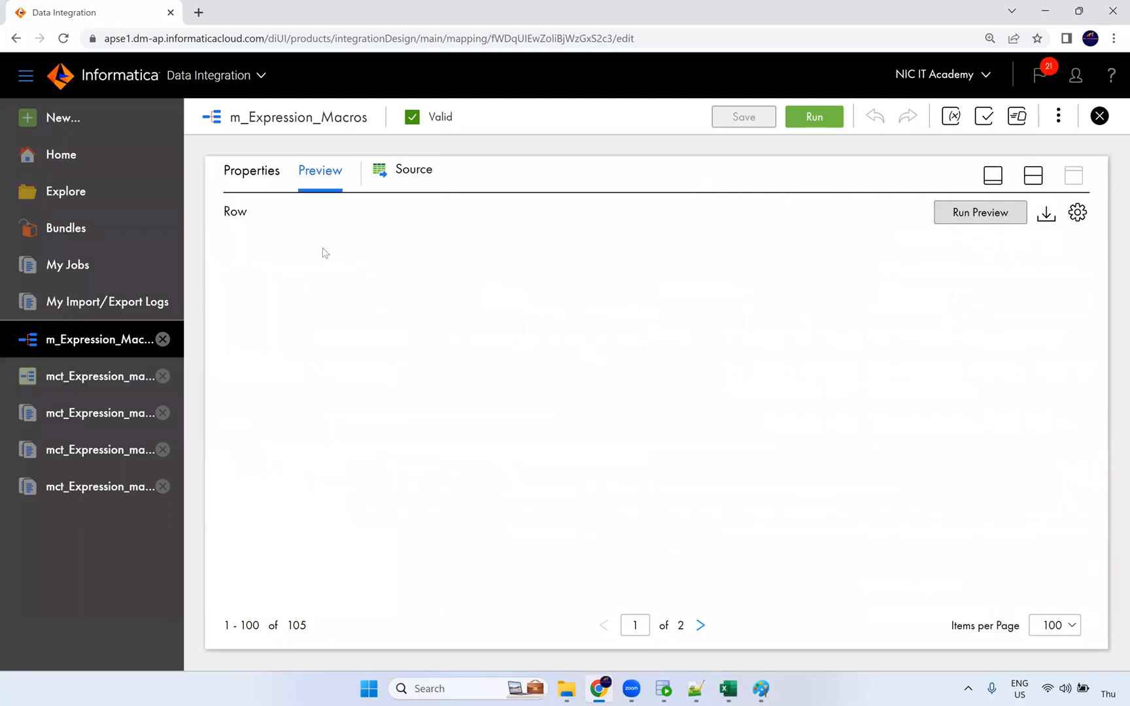
left_click(273, 185)
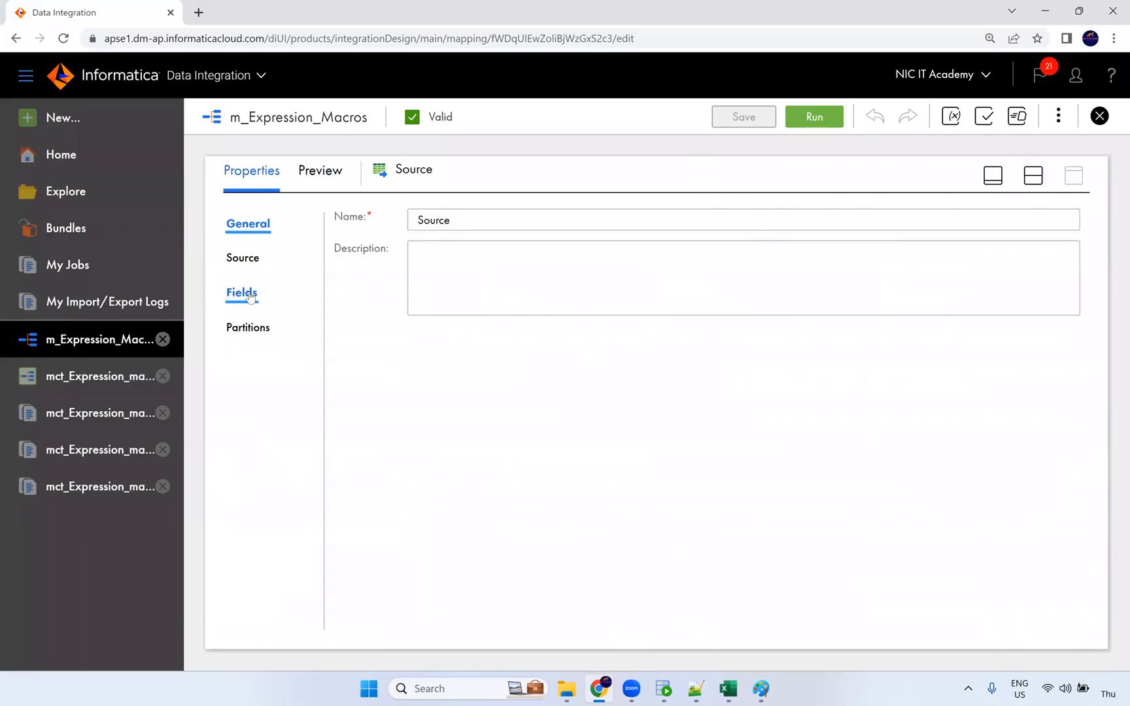
left_click(243, 290)
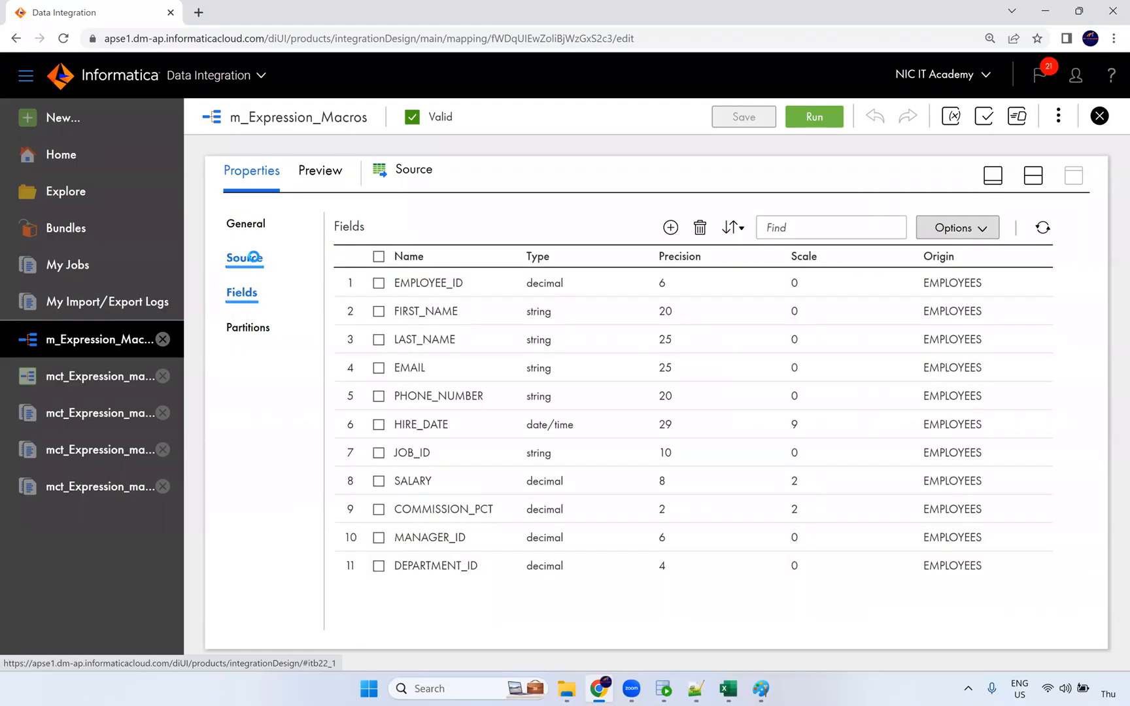
left_click(246, 259)
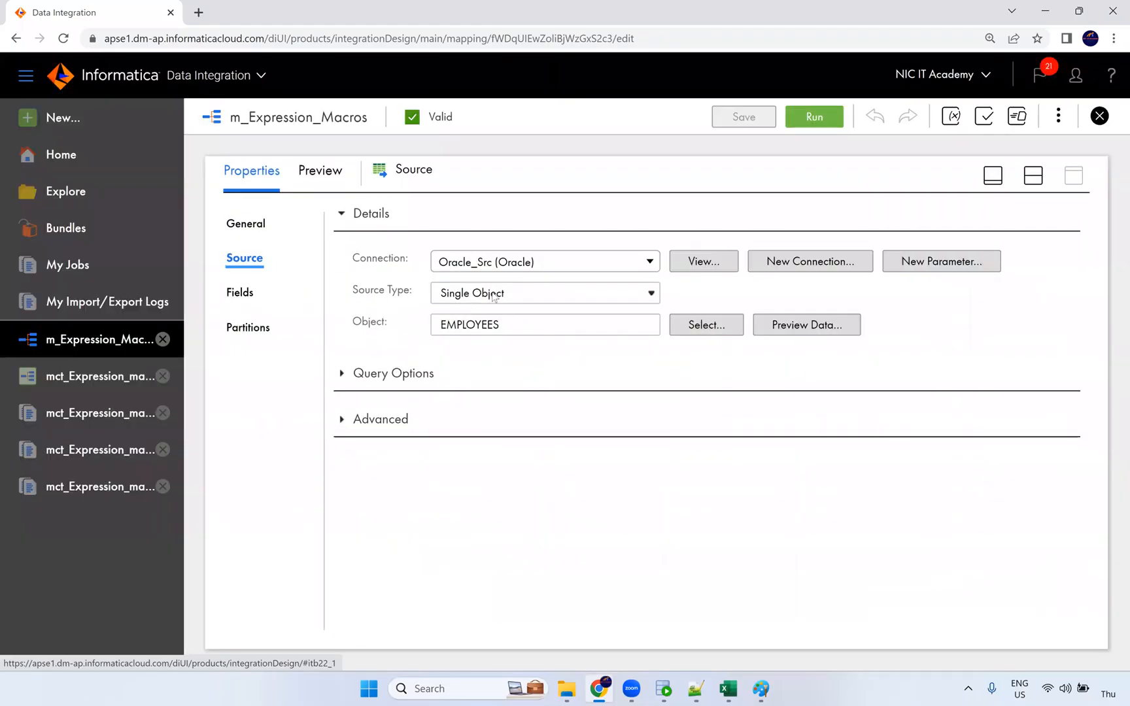
left_click(491, 295)
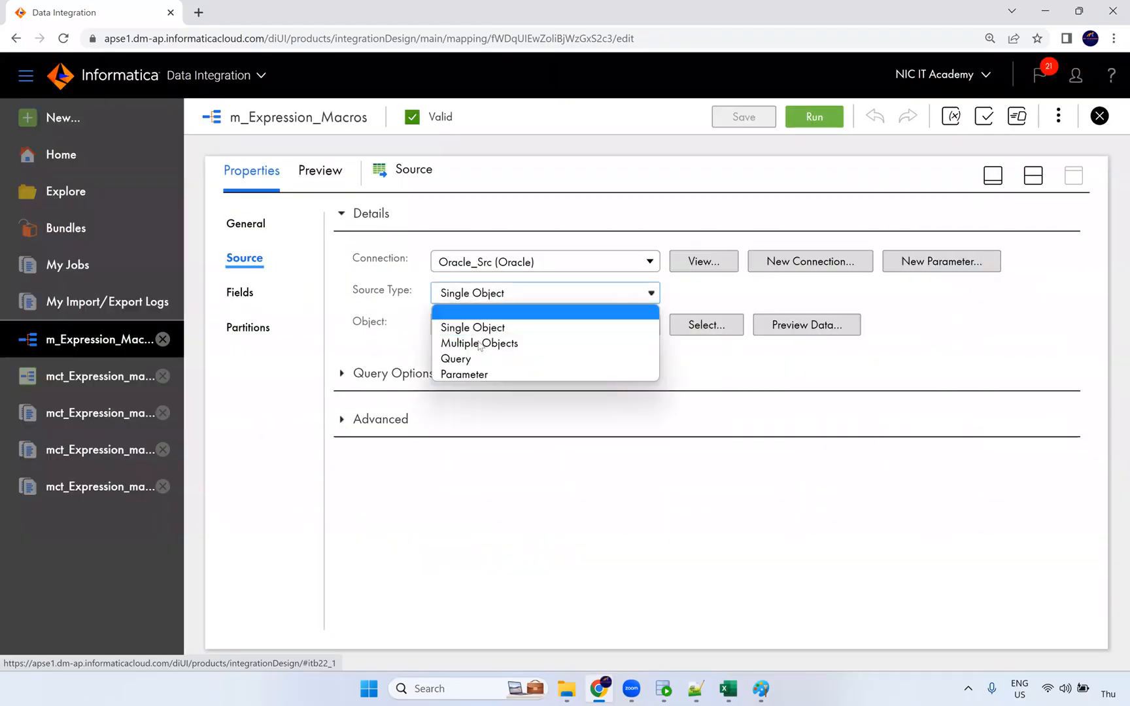
left_click(519, 344)
left_click(656, 449)
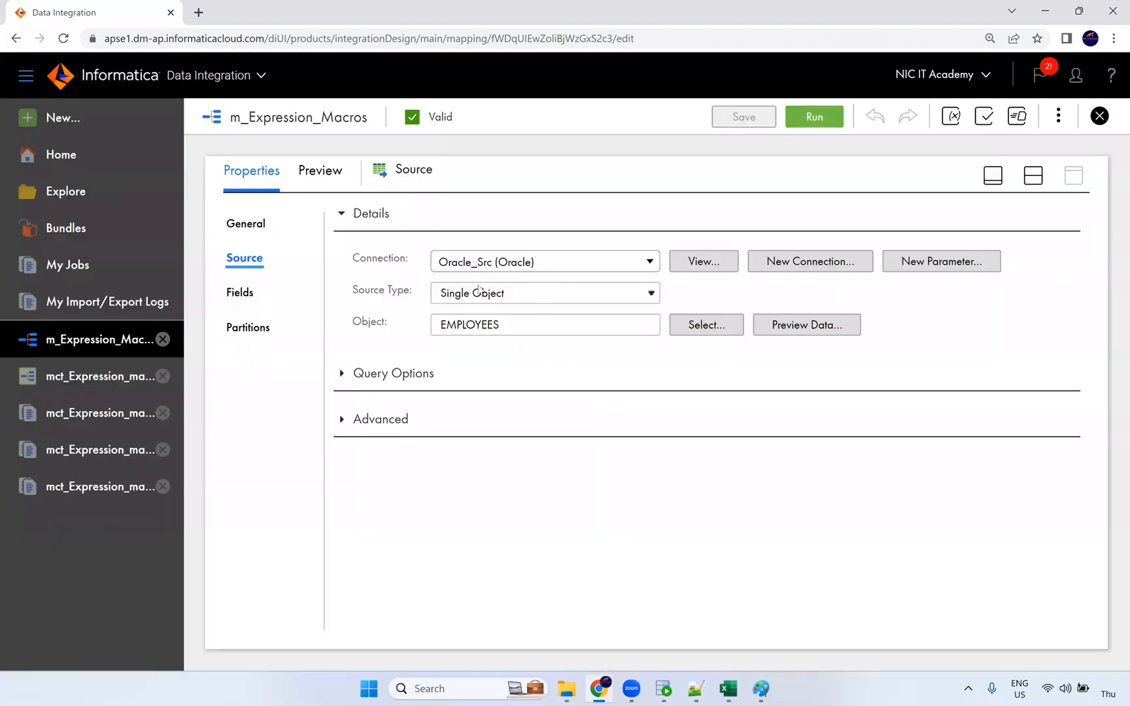
left_click(768, 692)
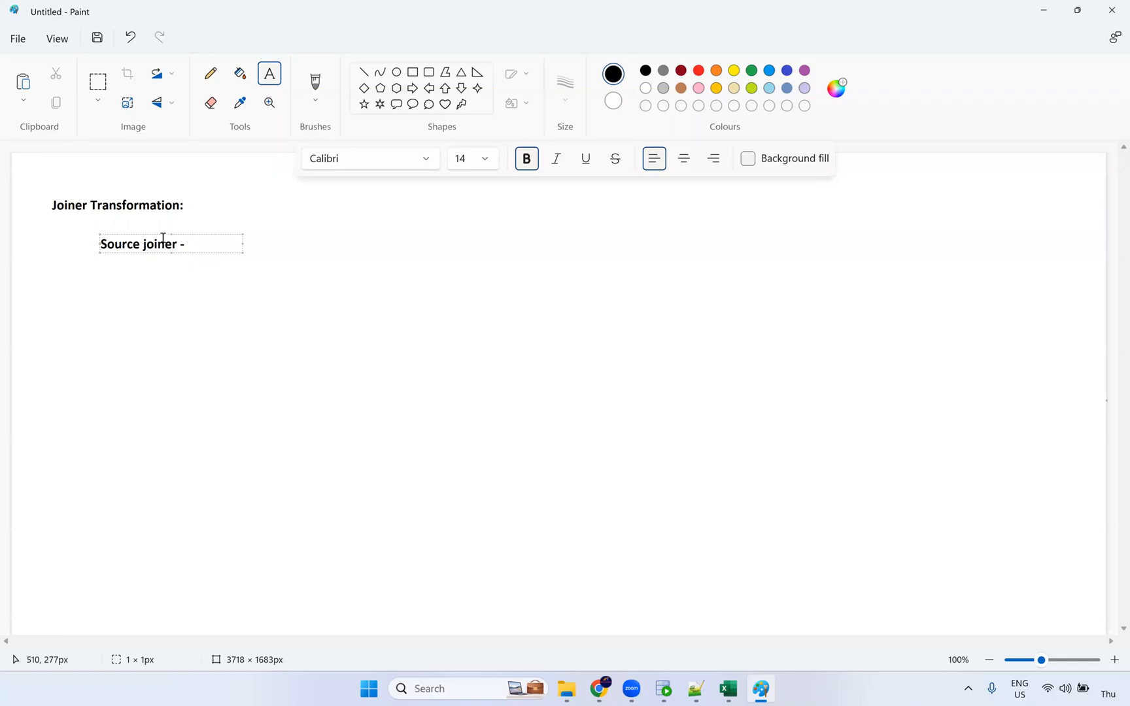
Complete 'Source joiner - Homogeneous sources' and add 'Joiner Transformation Heterogeneous sources' below it.
type("Homogeneous sources")
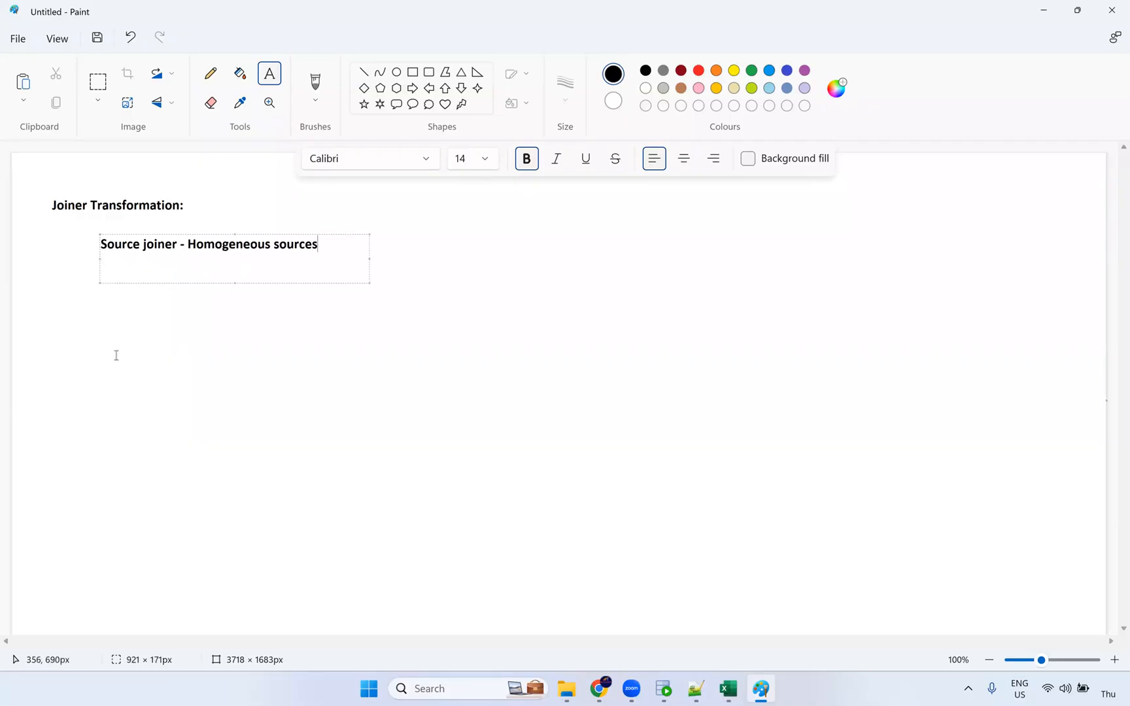
left_click(391, 351)
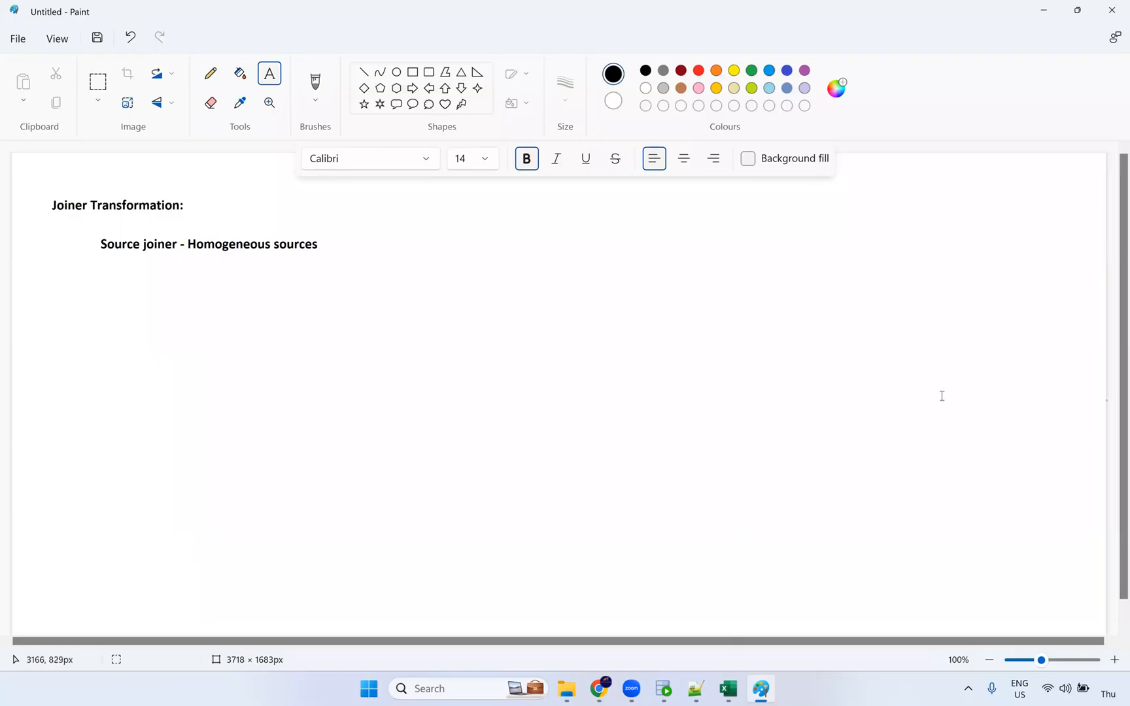
left_click(102, 283)
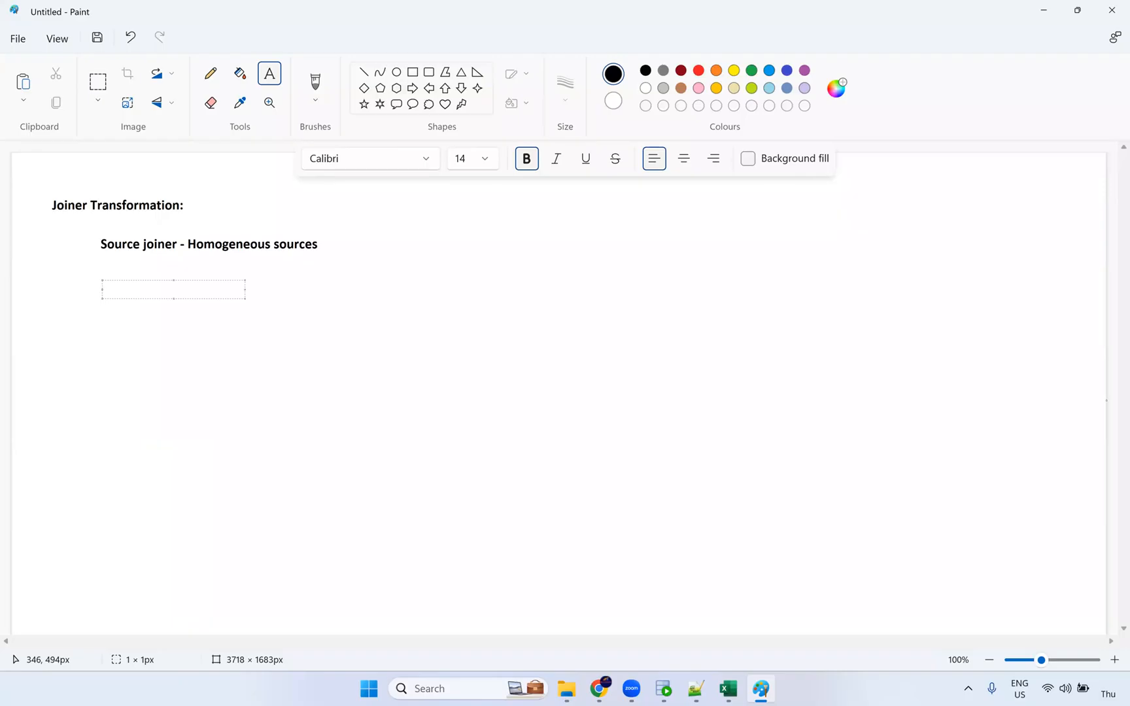
type("Joiner Transformaiot")
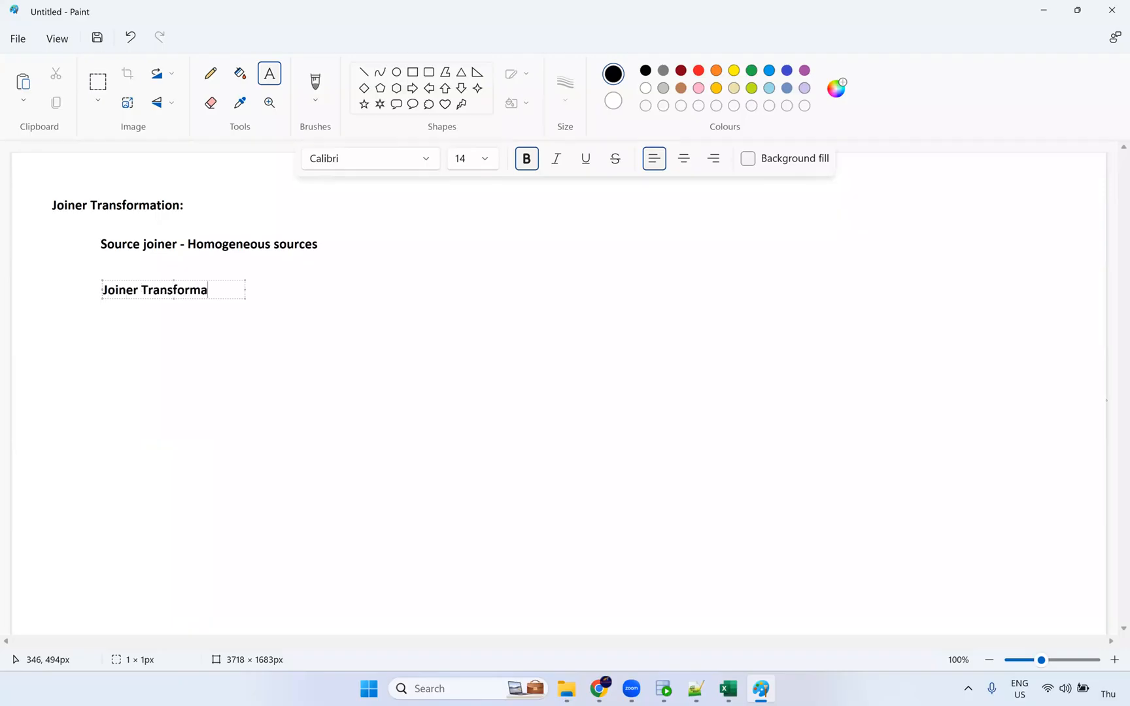
key("BackSpace")
key("BackSpace")
key("BackSpace")
left_click(214, 349)
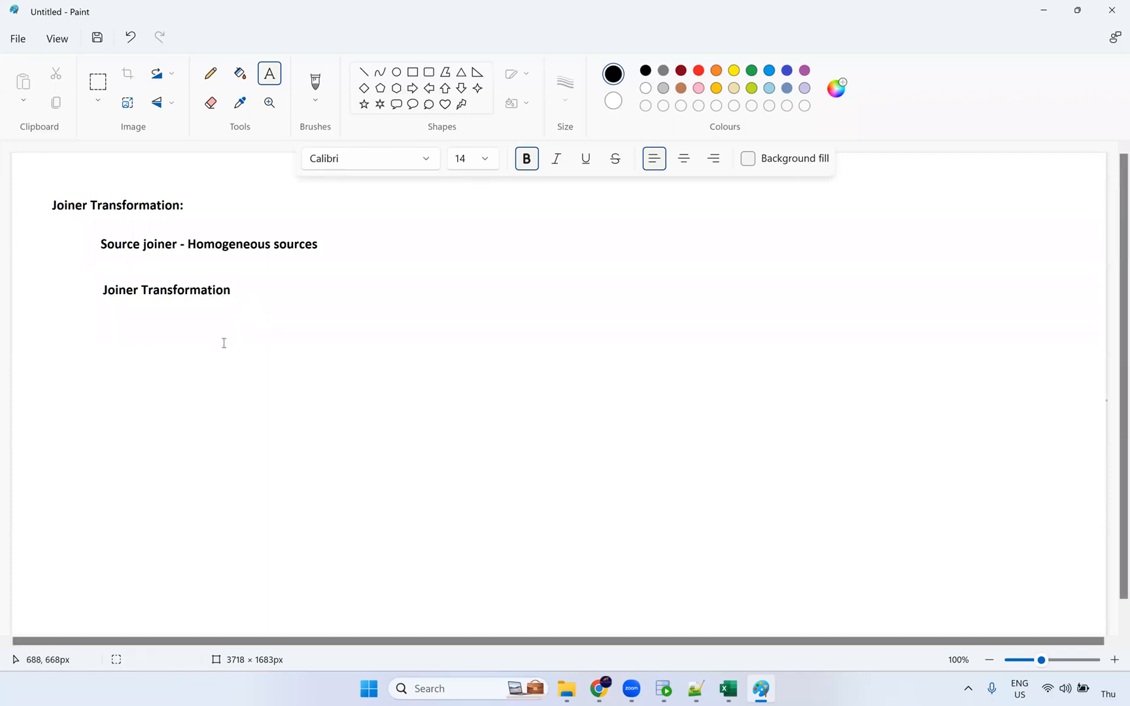
left_click(237, 290)
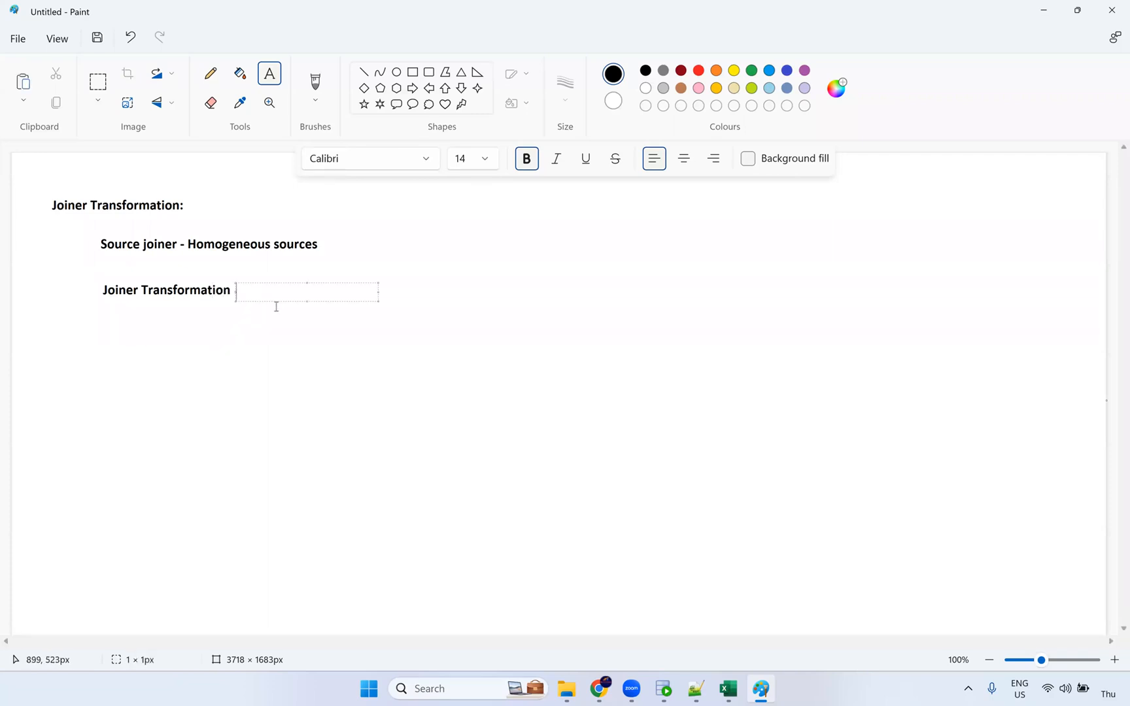
type("Heterogeneous source")
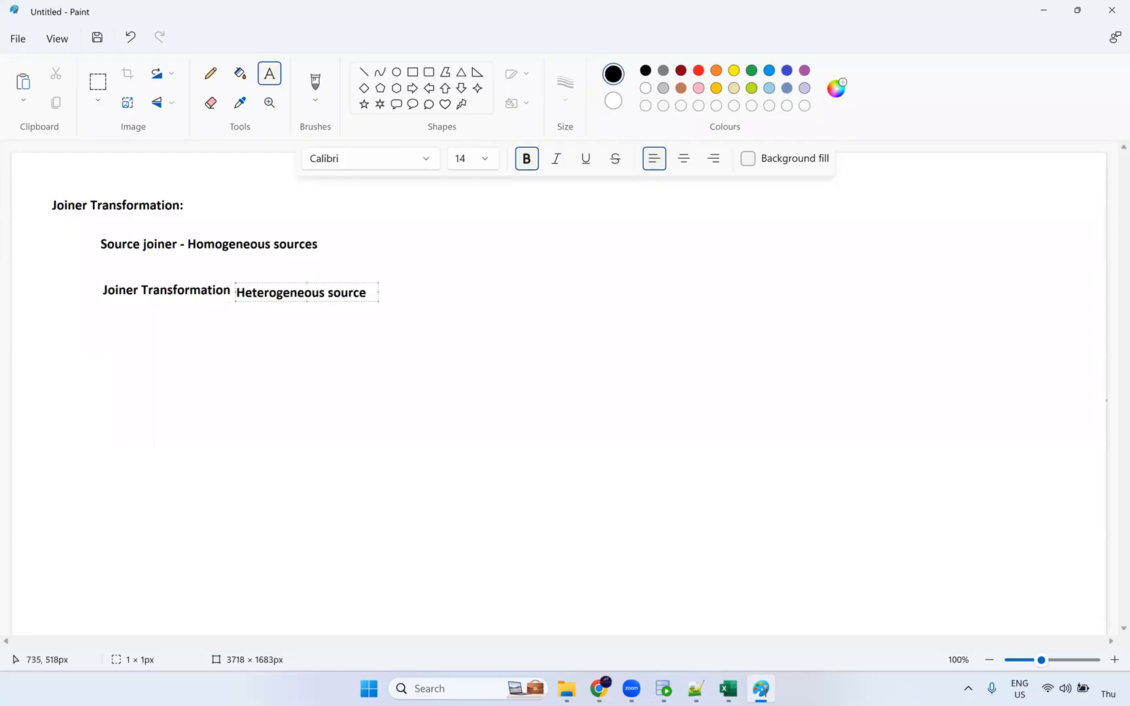
type("s")
Draw two stacked rounded boxes below the notes on the left.
left_click_drag(292, 281, 294, 278)
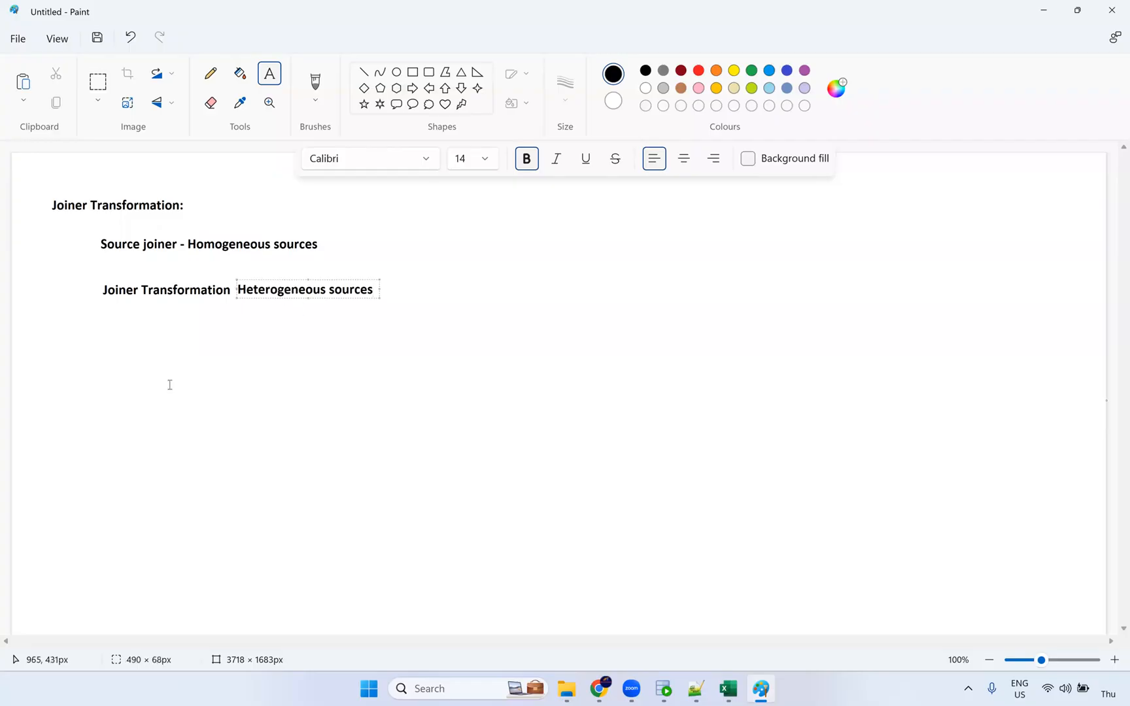
left_click(244, 394)
left_click(428, 71)
left_click_drag(100, 344, 255, 473)
left_click_drag(101, 511, 249, 607)
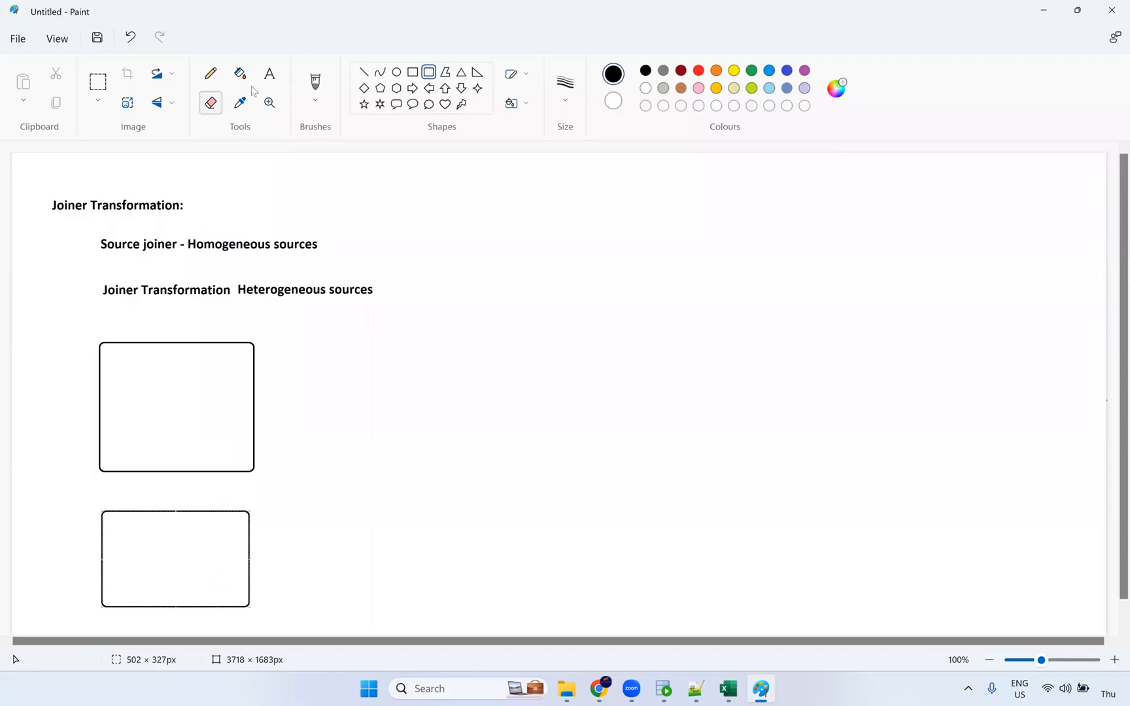
Label the upper box 'FF: Employees' and the lower box 'Ora: Department'.
left_click(269, 73)
left_click(146, 320)
type("Em")
type("p")
type("louee")
type("ees")
key("shift+Left")
key("shift+Left")
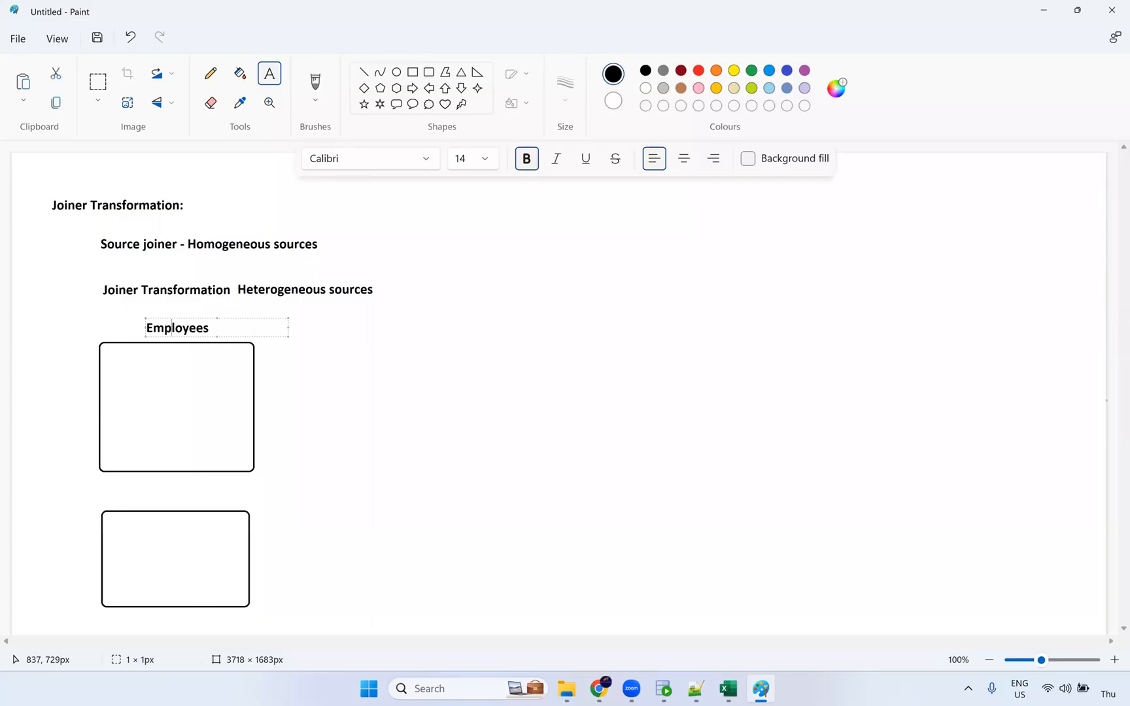
type("FF_")
key("BackSpace")
type(":")
left_click(125, 498)
type("Ora: Departments")
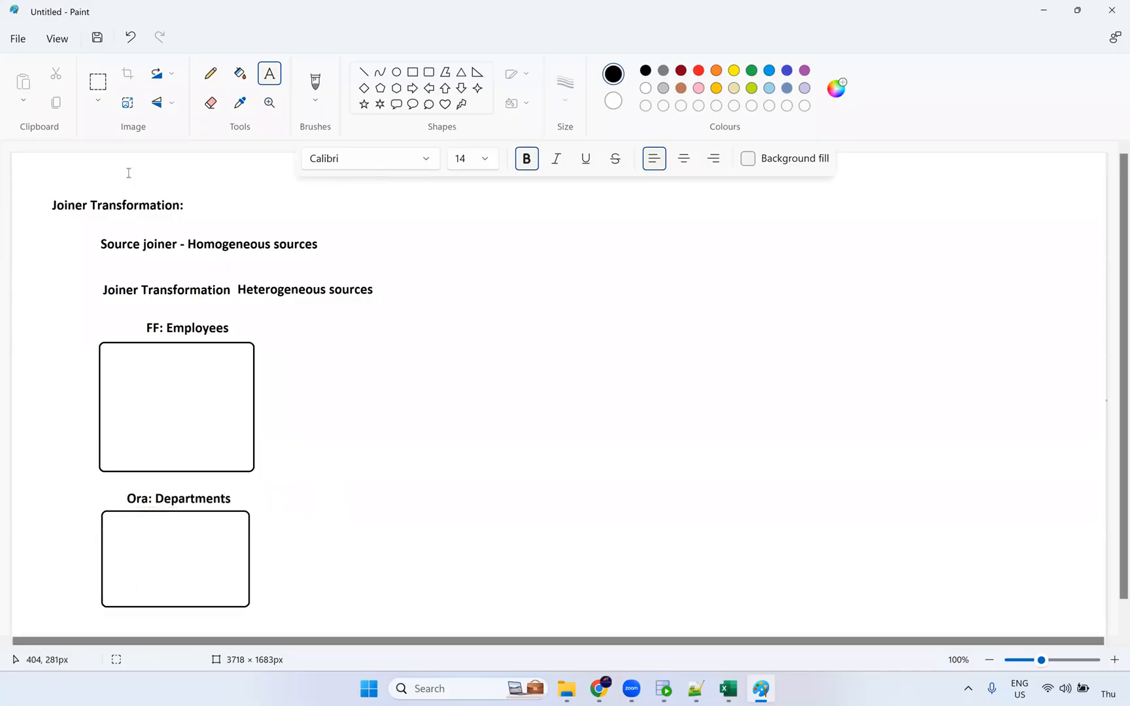
Link the two boxes with a pencil line and add a tall box titled 'Joiner' to their right.
left_click(210, 73)
mouse_move(241, 452)
left_mouse_down()
mouse_move(260, 454)
mouse_move(272, 515)
mouse_move(272, 527)
mouse_move(249, 528)
left_mouse_up()
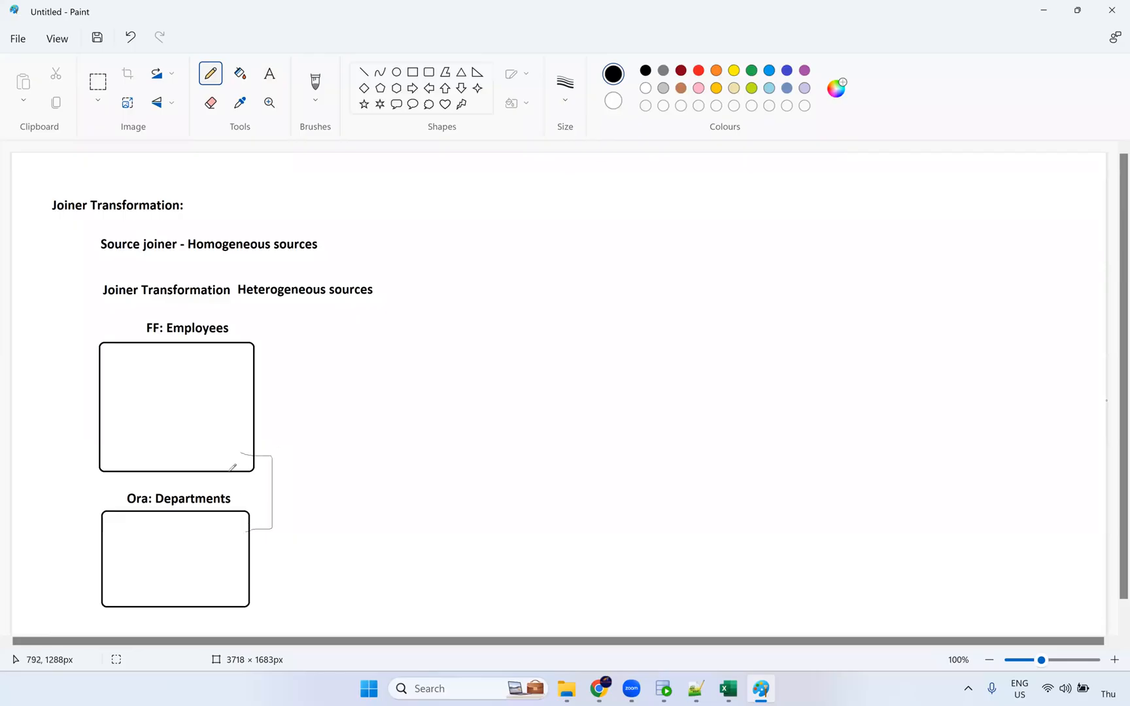
left_click(429, 72)
left_click_drag(320, 337, 466, 616)
left_click(584, 568)
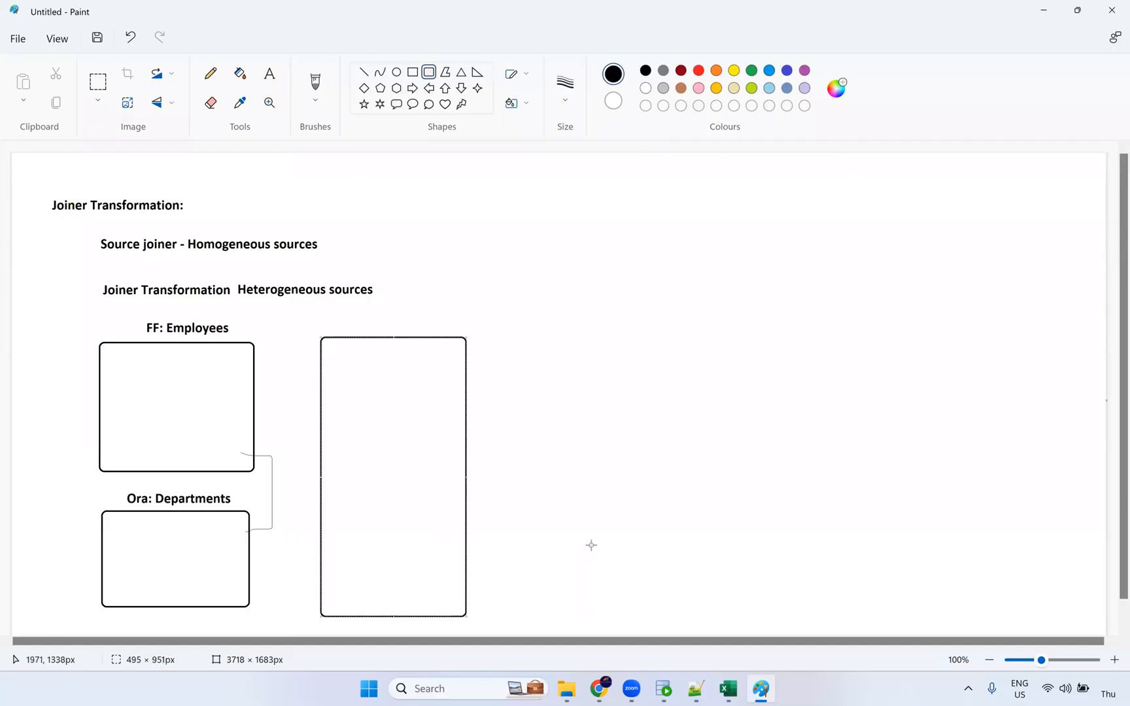
left_click(354, 319)
type("Joiner")
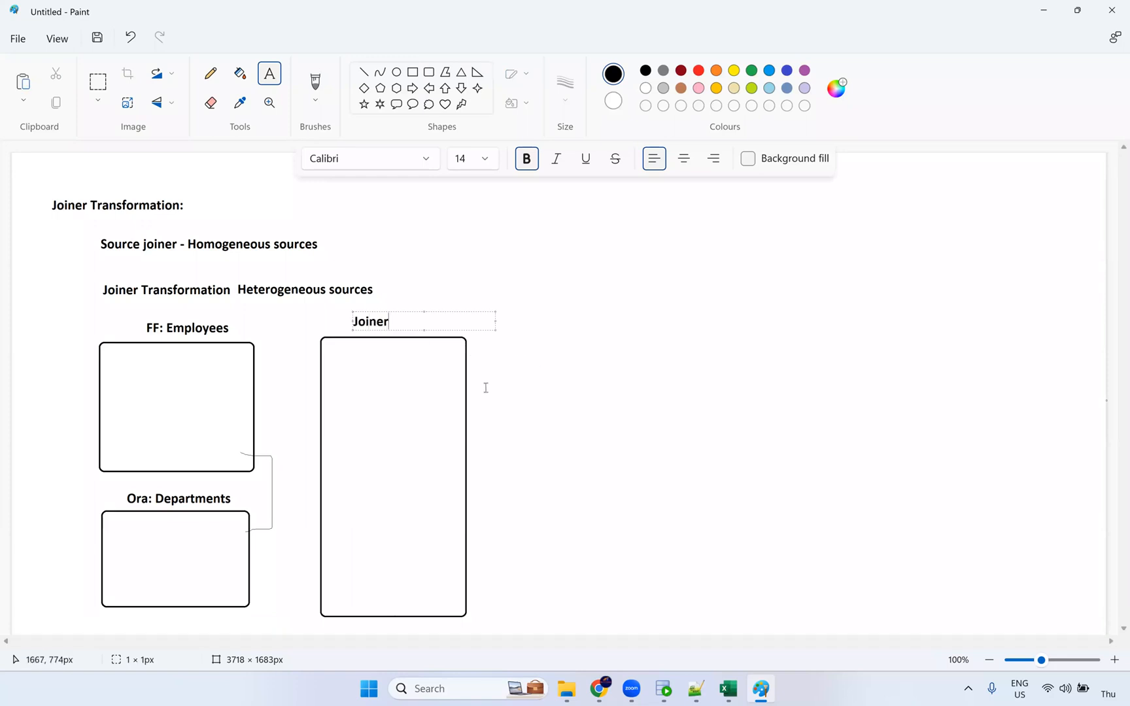
left_click(357, 466)
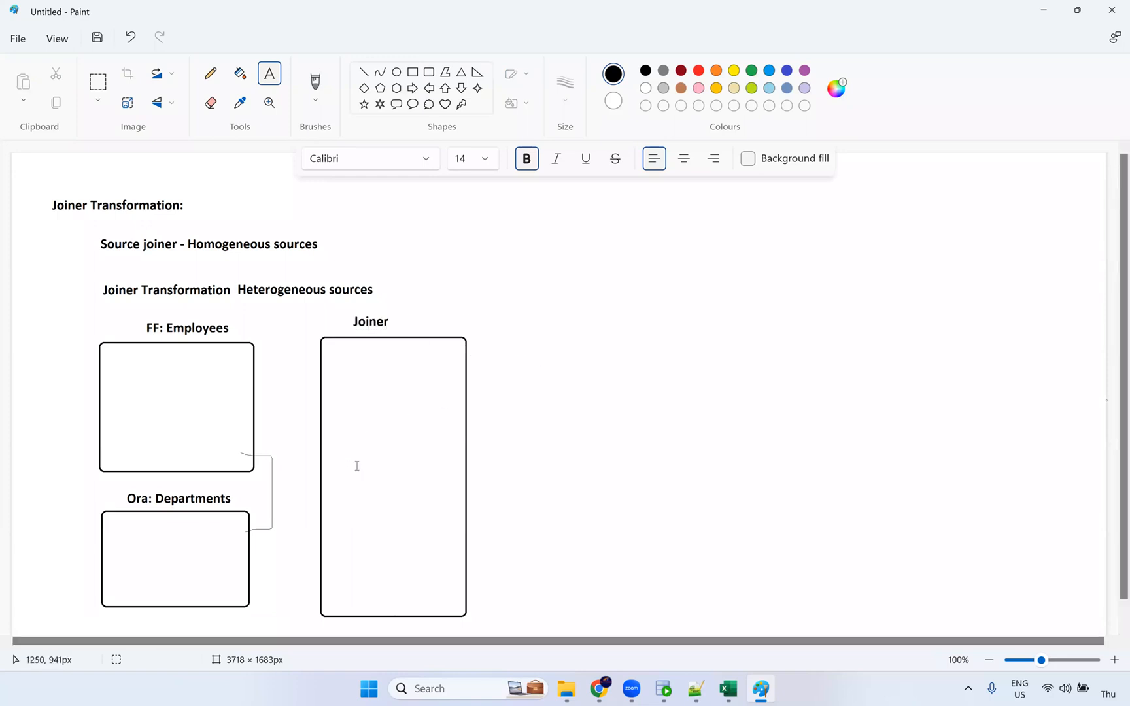
Draw pencil connector lines from FF: Employees and Ora: Departments into the Joiner box.
left_click(209, 73)
left_click_drag(316, 367, 253, 364)
mouse_move(304, 398)
left_mouse_down()
mouse_move(255, 397)
mouse_move(321, 430)
left_mouse_up()
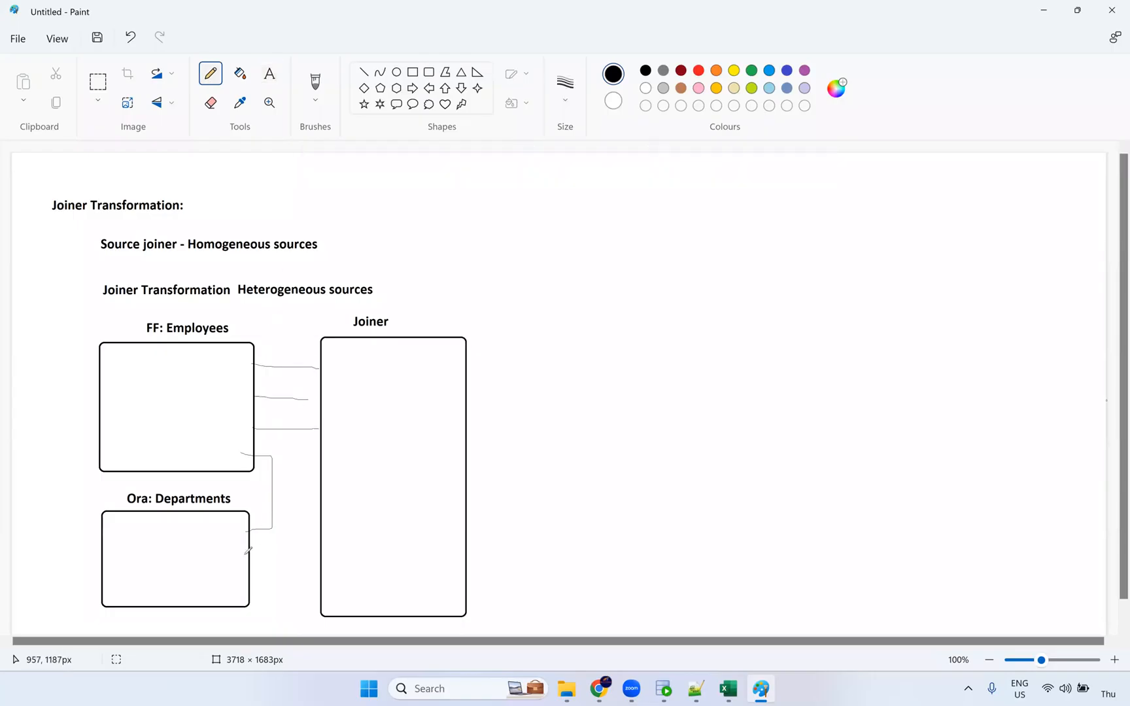
left_click_drag(313, 559, 242, 558)
left_click_drag(324, 588, 251, 586)
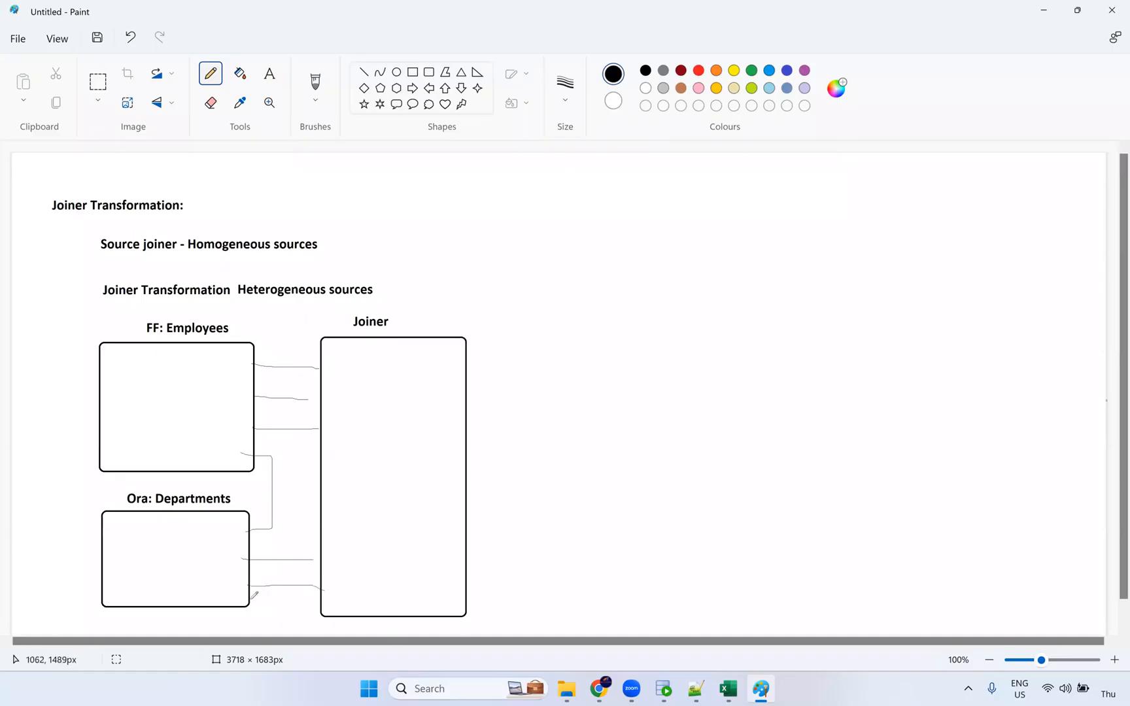
mouse_move(324, 596)
left_mouse_down()
mouse_move(252, 598)
mouse_move(260, 573)
mouse_move(321, 574)
left_mouse_up()
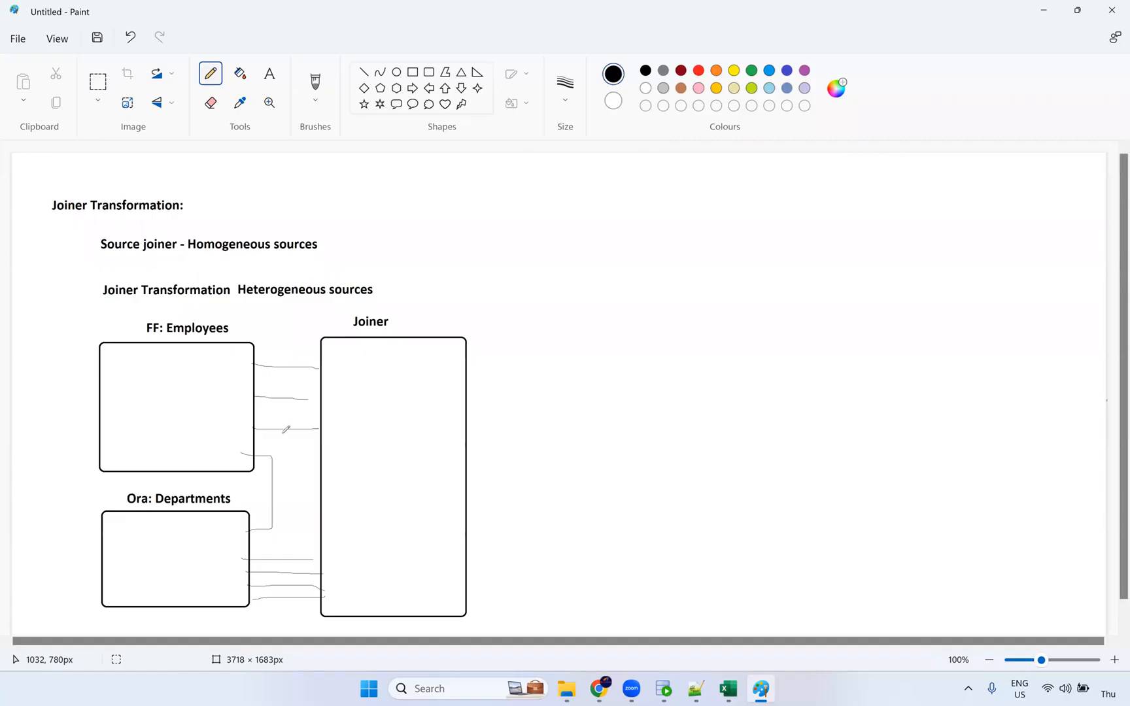
left_click_drag(259, 378, 325, 390)
left_click(270, 75)
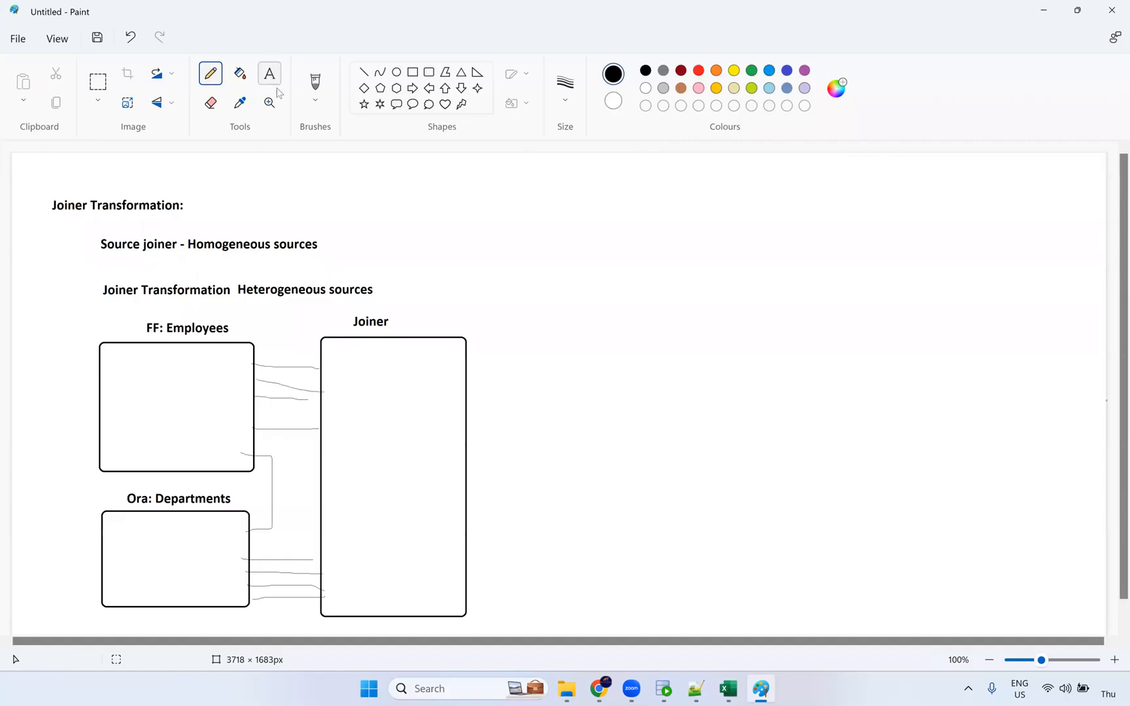
left_click(347, 390)
Label the Joiner box with 'Detail (big)' at top, 'Master (cache)' at bottom and 'Join condition' mid-box.
type("D")
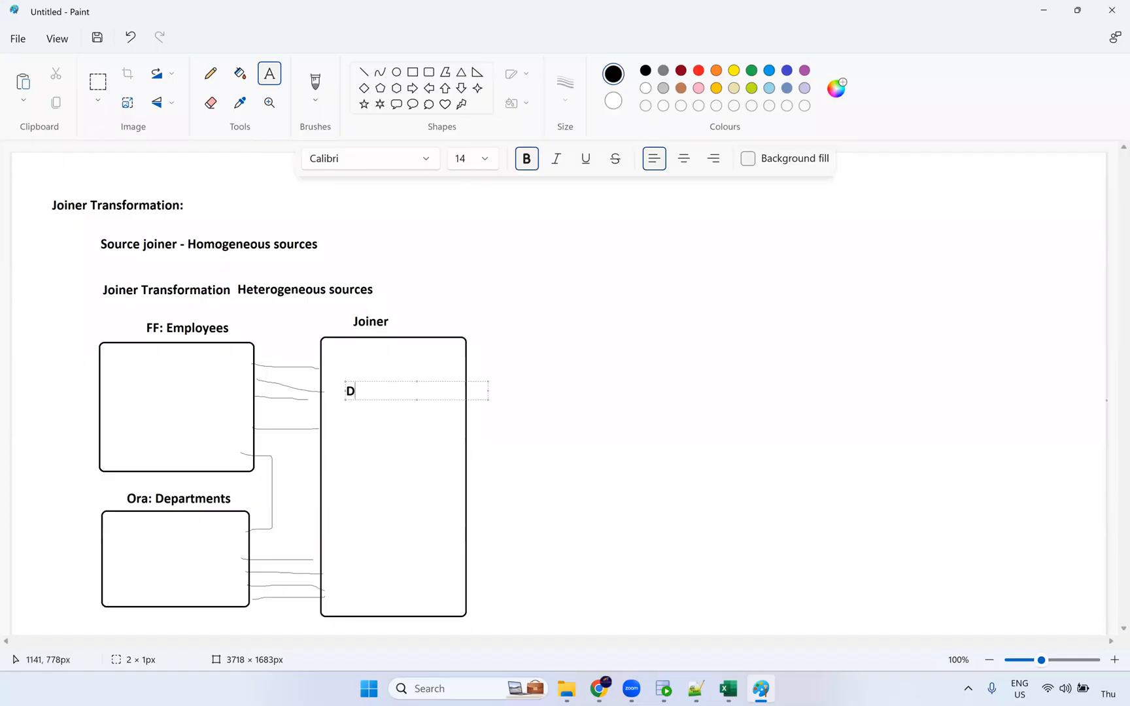
type("etail (big")
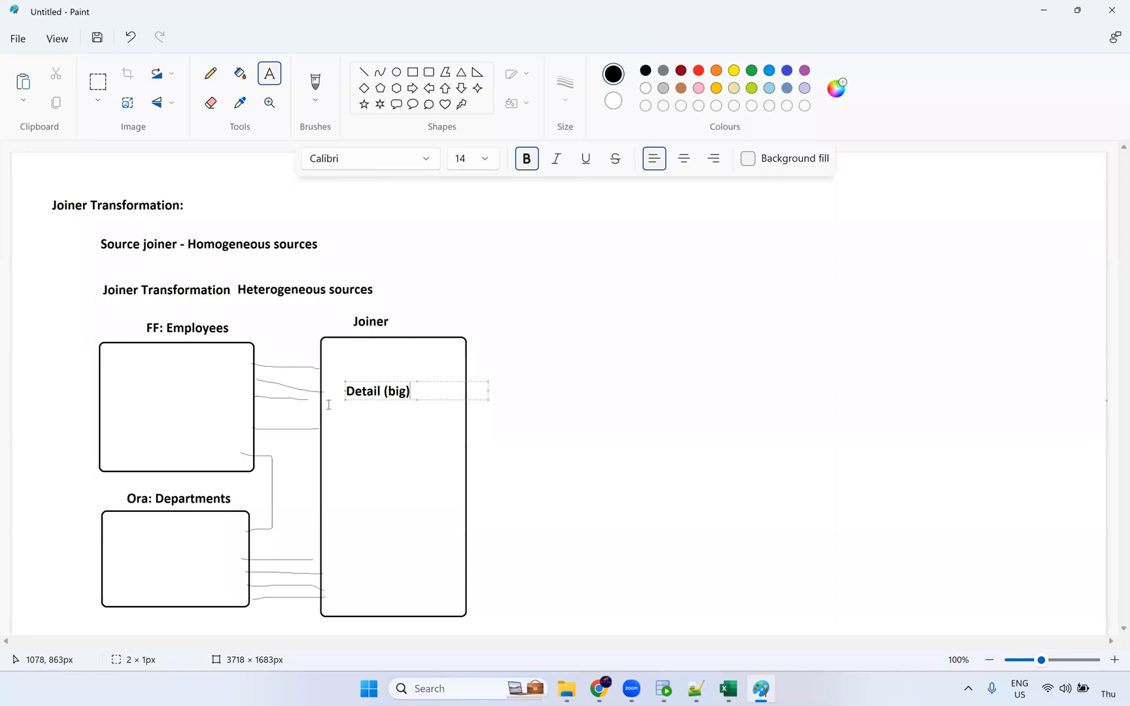
left_click(340, 587)
type("Master (cache")
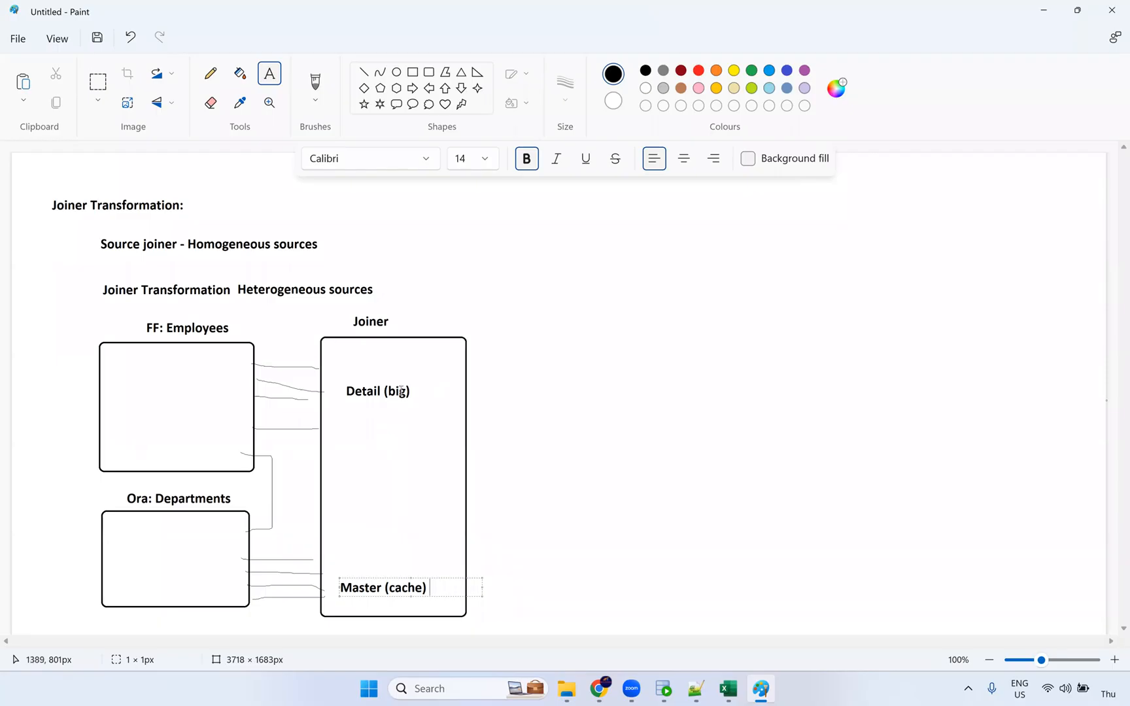
left_click(353, 466)
type("Join")
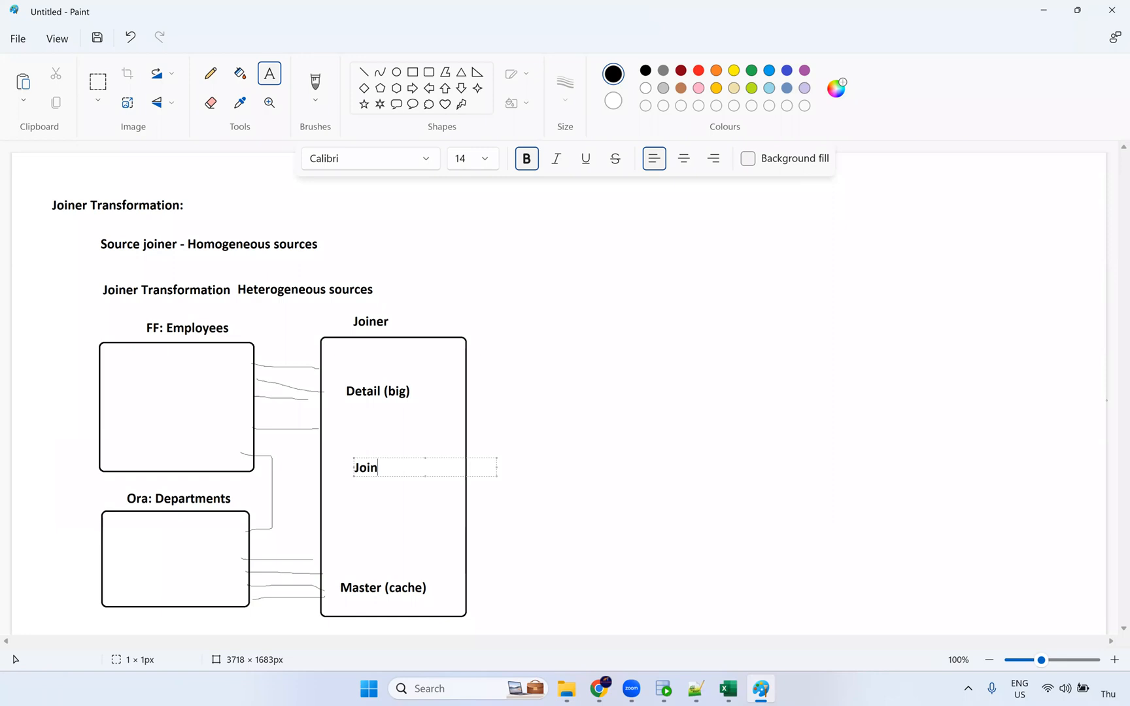
type(" condition")
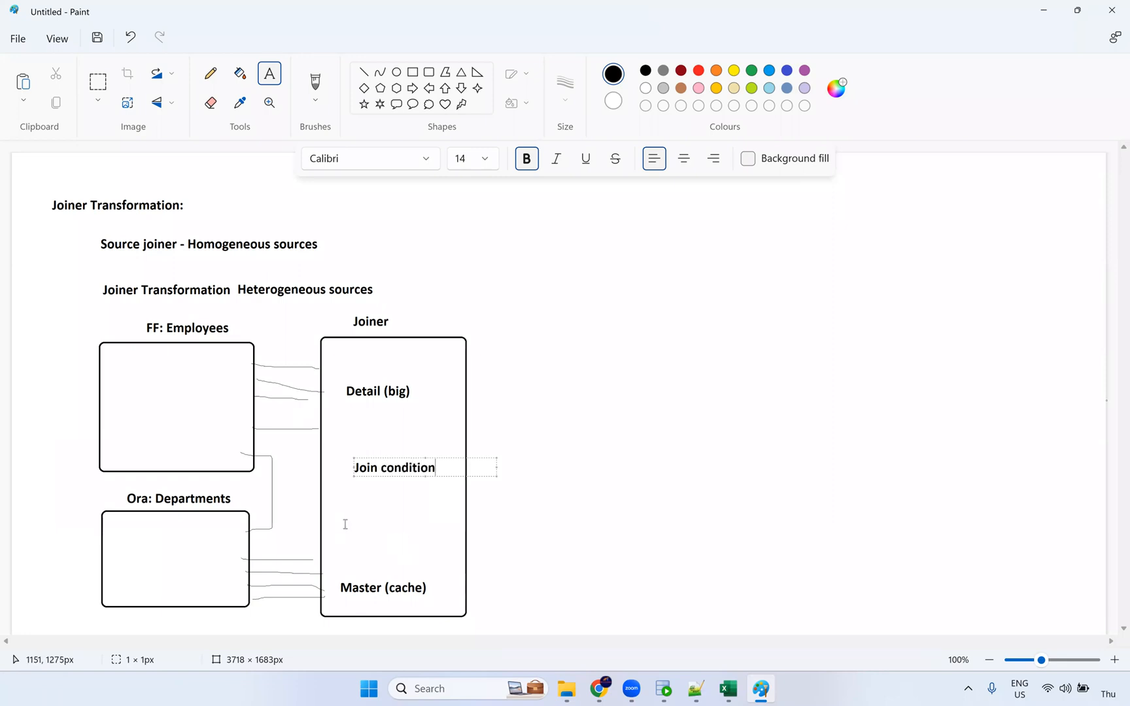
Add a 'Join Type' label below Join condition, correcting the typos.
left_click(356, 522)
type("JO")
key("BackSpace")
key("BackSpace")
type("JOin")
key("BackSpace")
key("BackSpace")
type("on")
key("BackSpace")
type("in ")
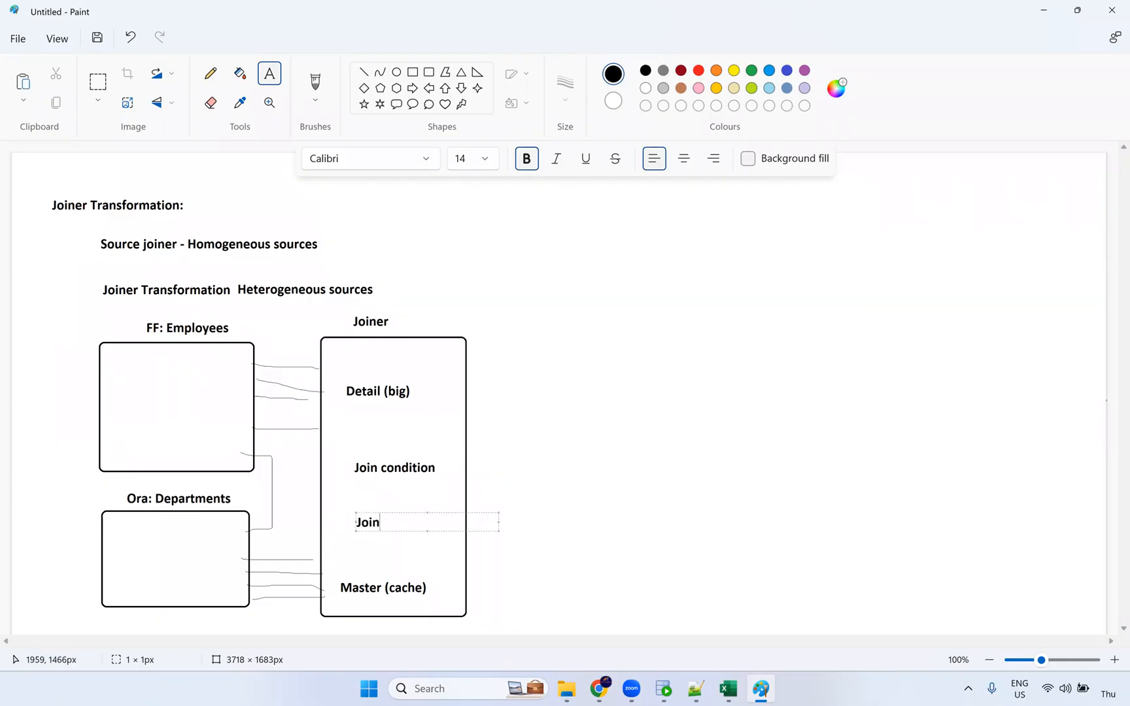
type("Tyep")
key("BackSpace")
key("BackSpace")
type("pe")
left_click(641, 510)
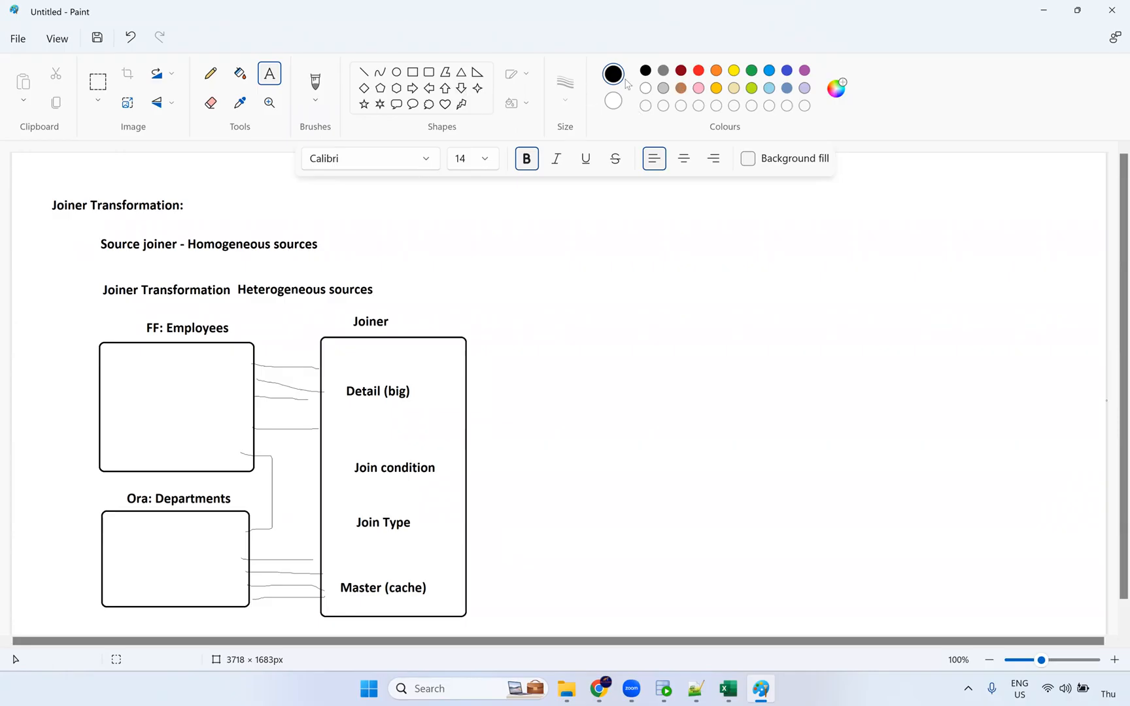
Draw two overlapping circles at the upper right of the canvas.
left_click(396, 72)
left_click_drag(561, 218, 656, 307)
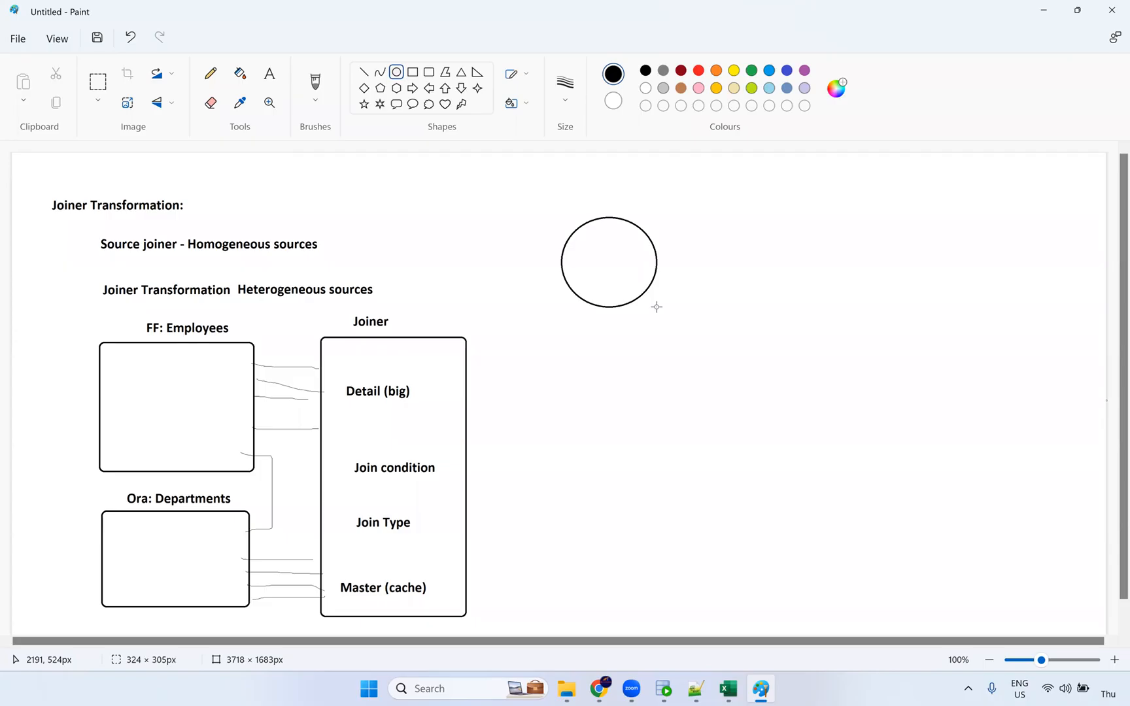
left_click(660, 230)
left_click_drag(627, 221, 725, 308)
left_click_drag(698, 267, 699, 268)
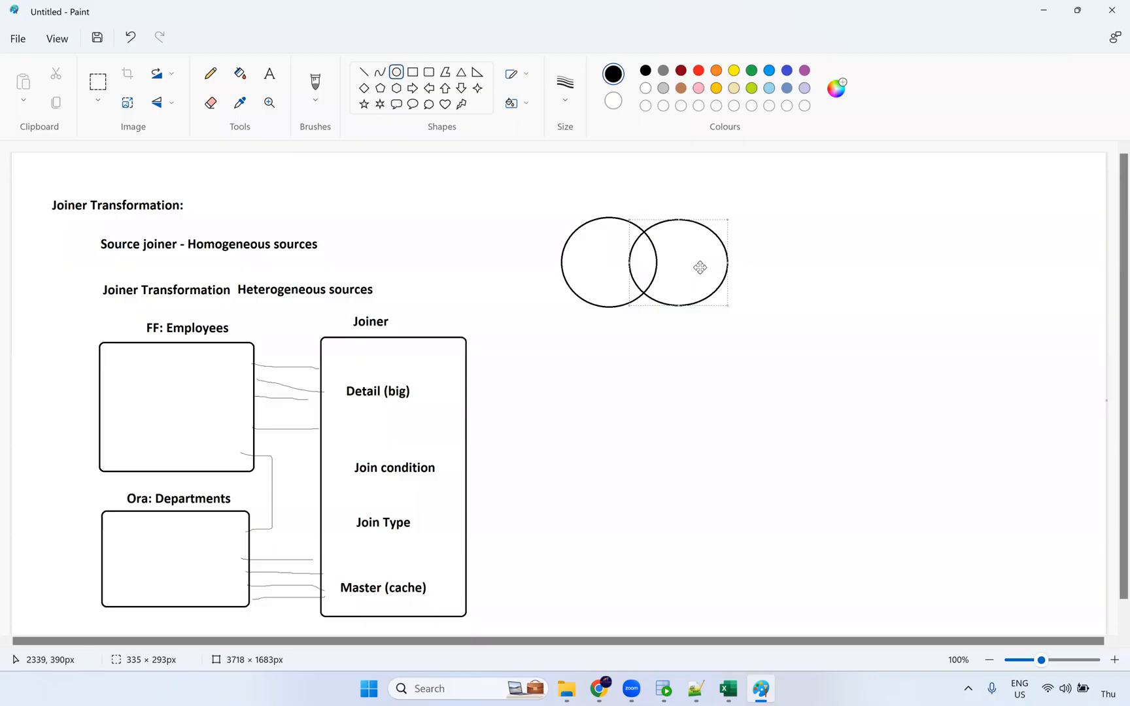
left_click(731, 234)
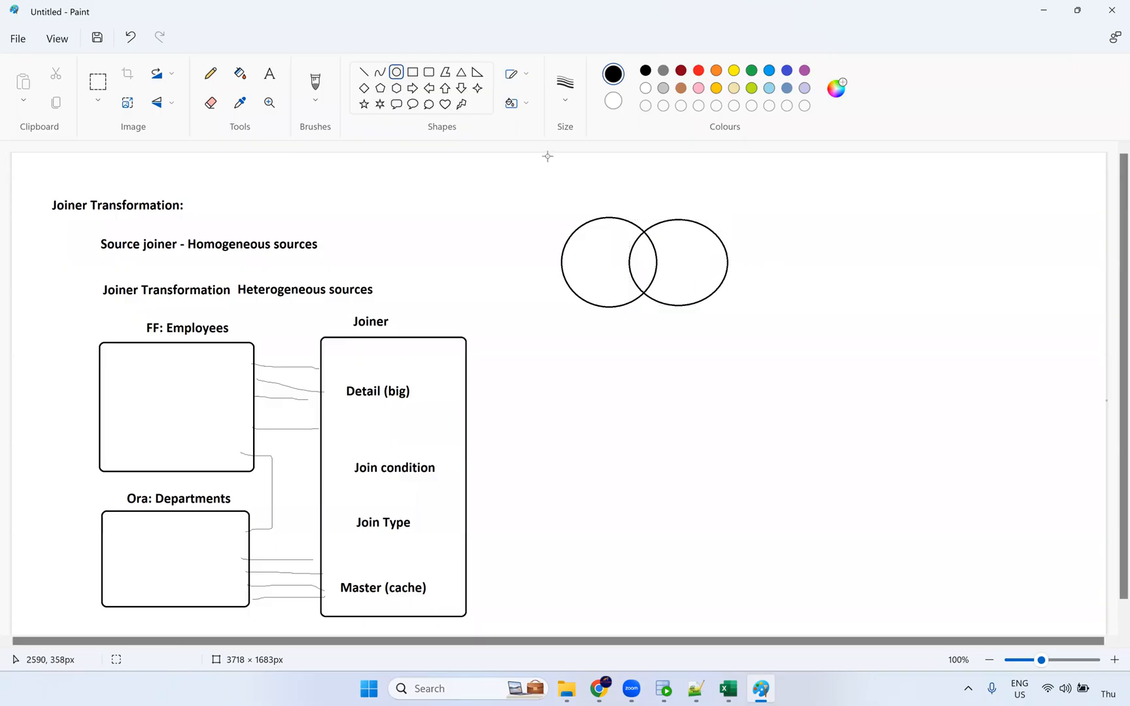
Label the left circle 'D' and the right circle 'M'.
left_click(274, 77)
left_click(604, 201)
type("D")
left_click(677, 210)
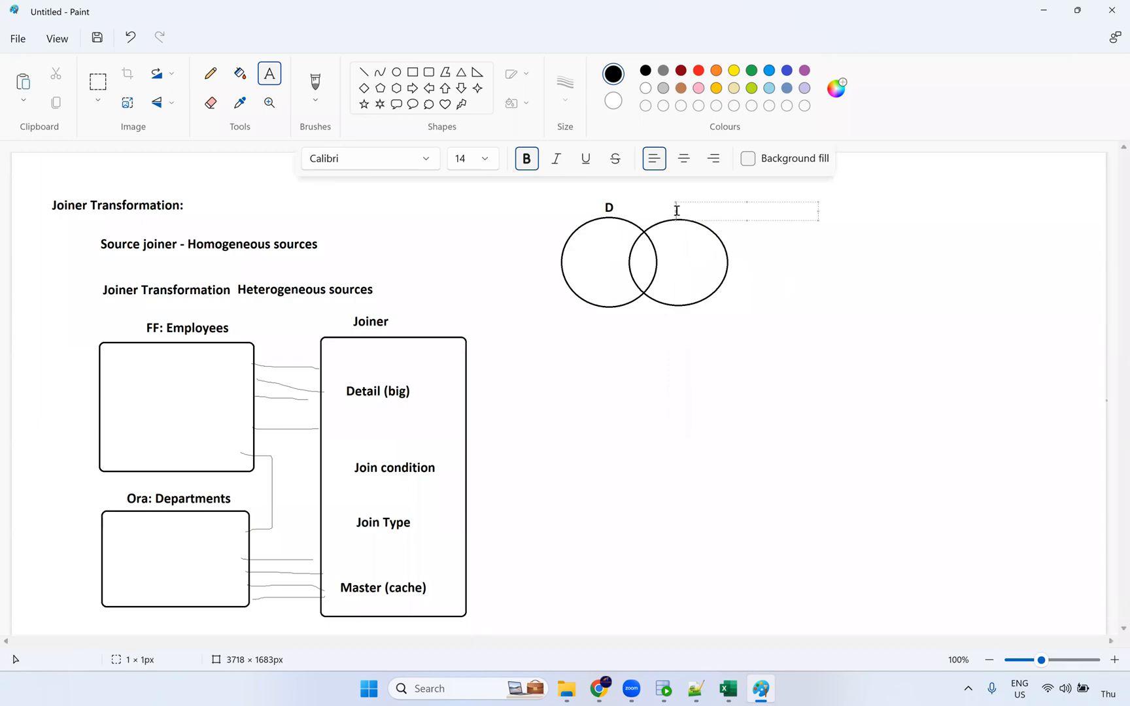
type("M")
left_click(855, 387)
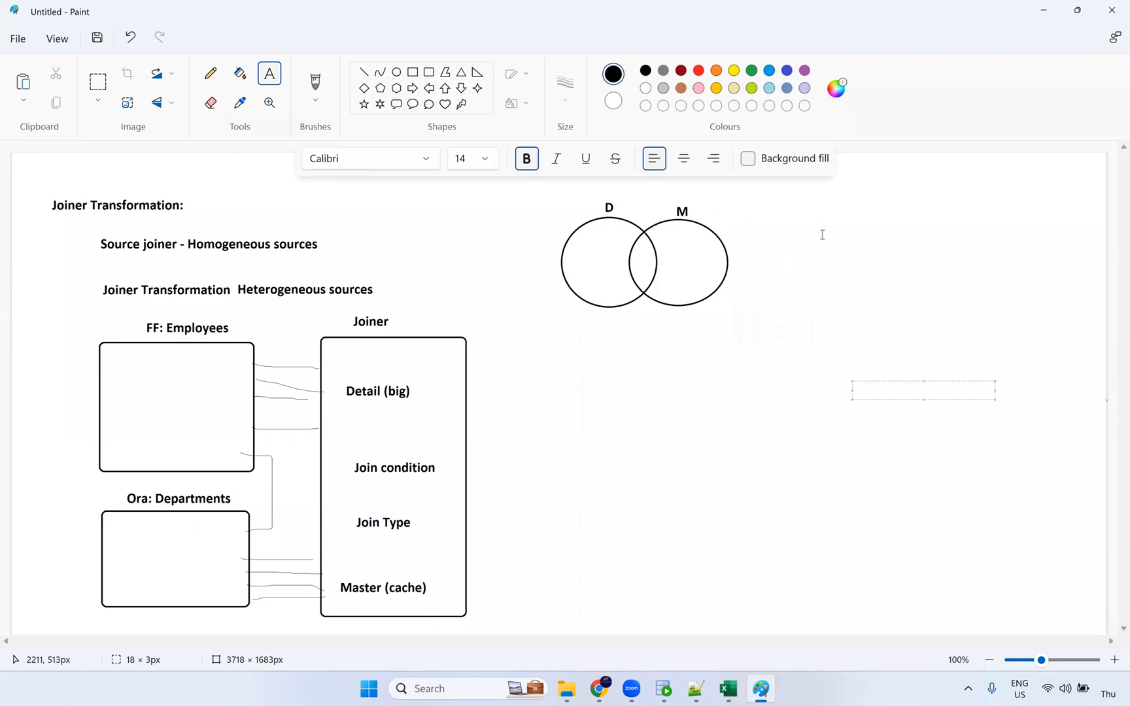
left_click(824, 234)
Add the note '1. Normal join' beside the circles, fixing its capitalisation.
left_click(861, 231)
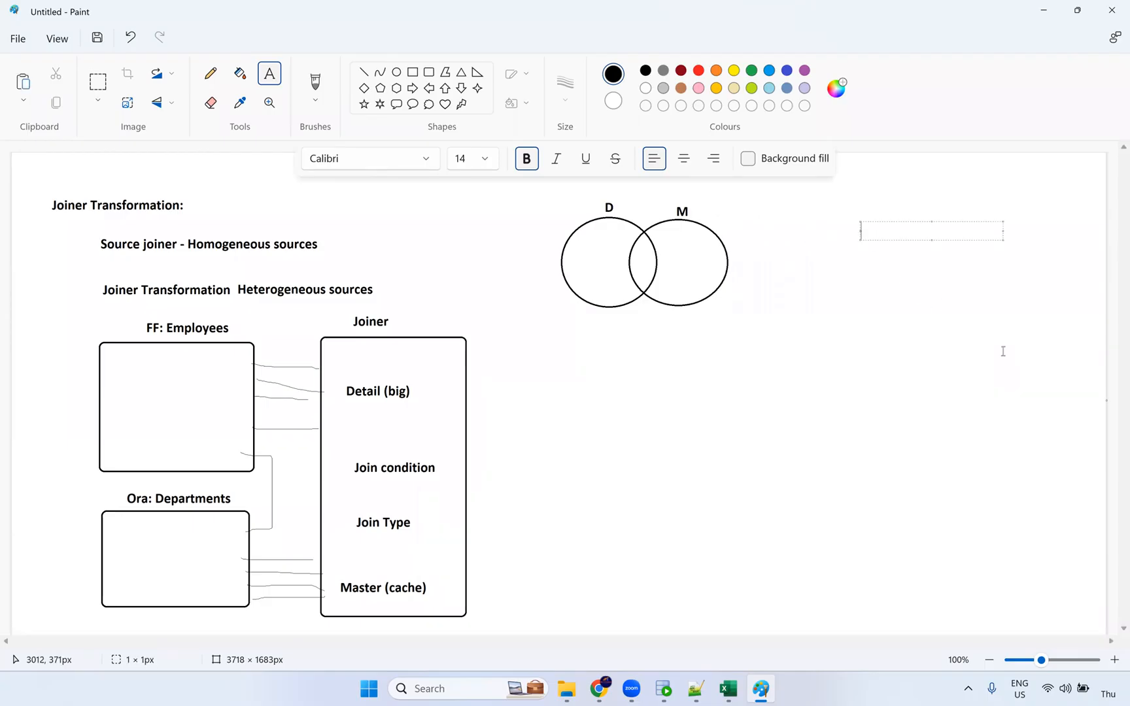
type("1. NOrmal join")
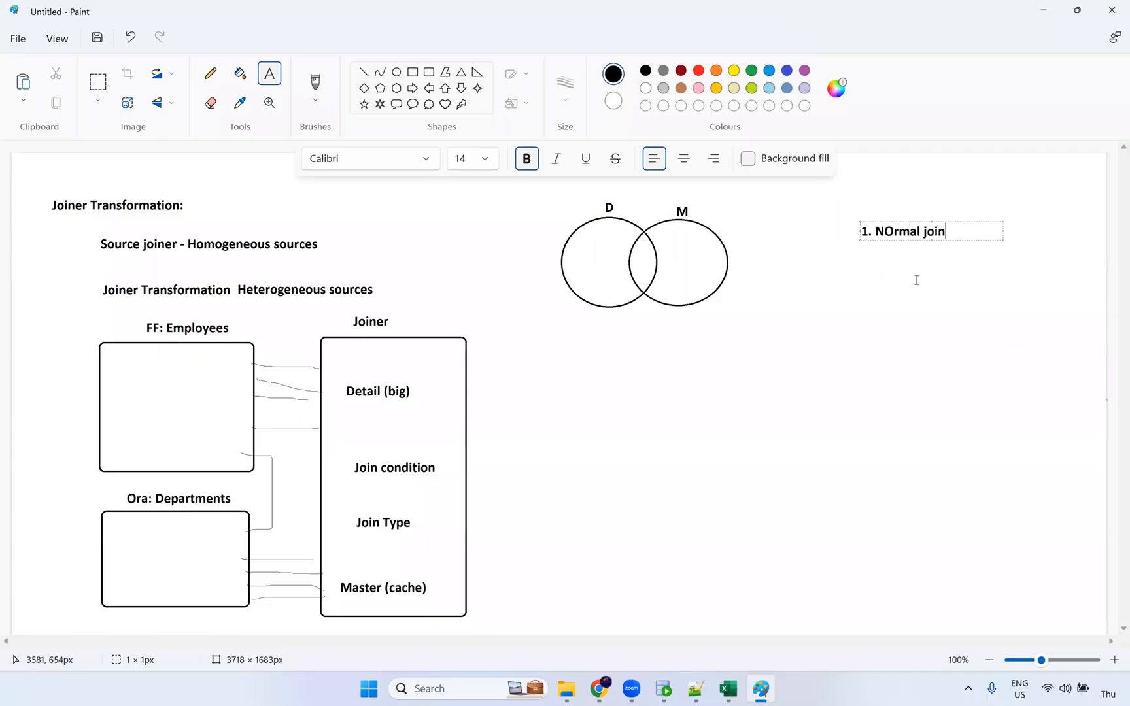
left_click(894, 237)
key("shift+Left")
type("o")
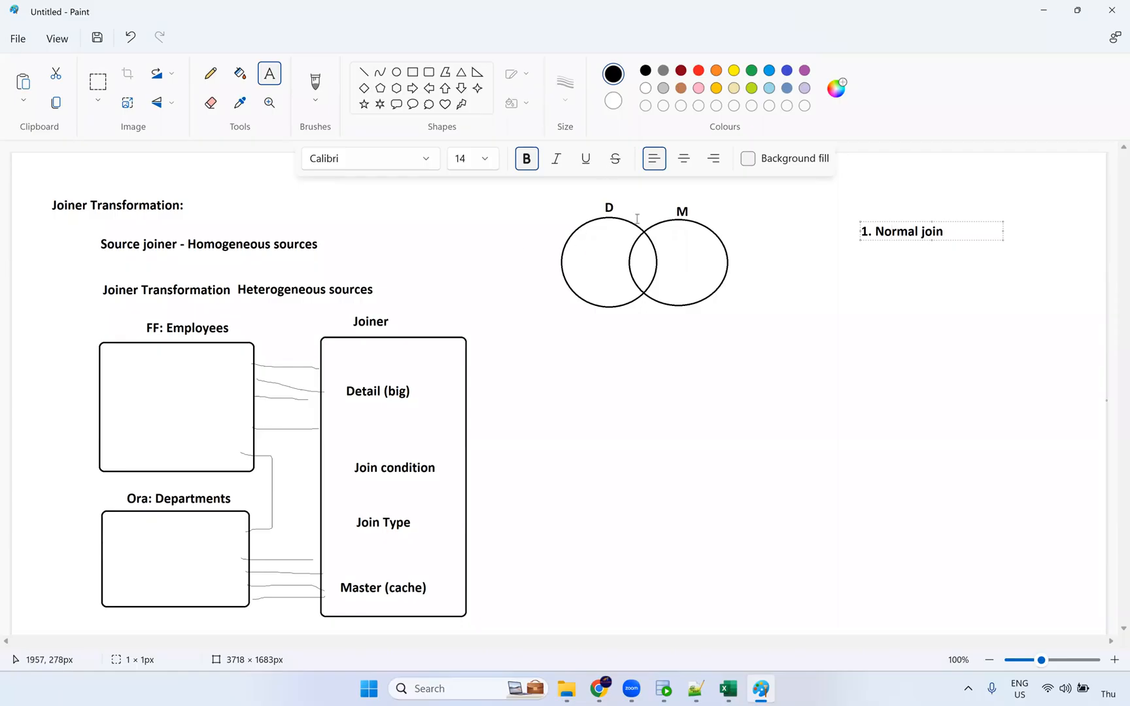
left_click(750, 273)
left_click(718, 72)
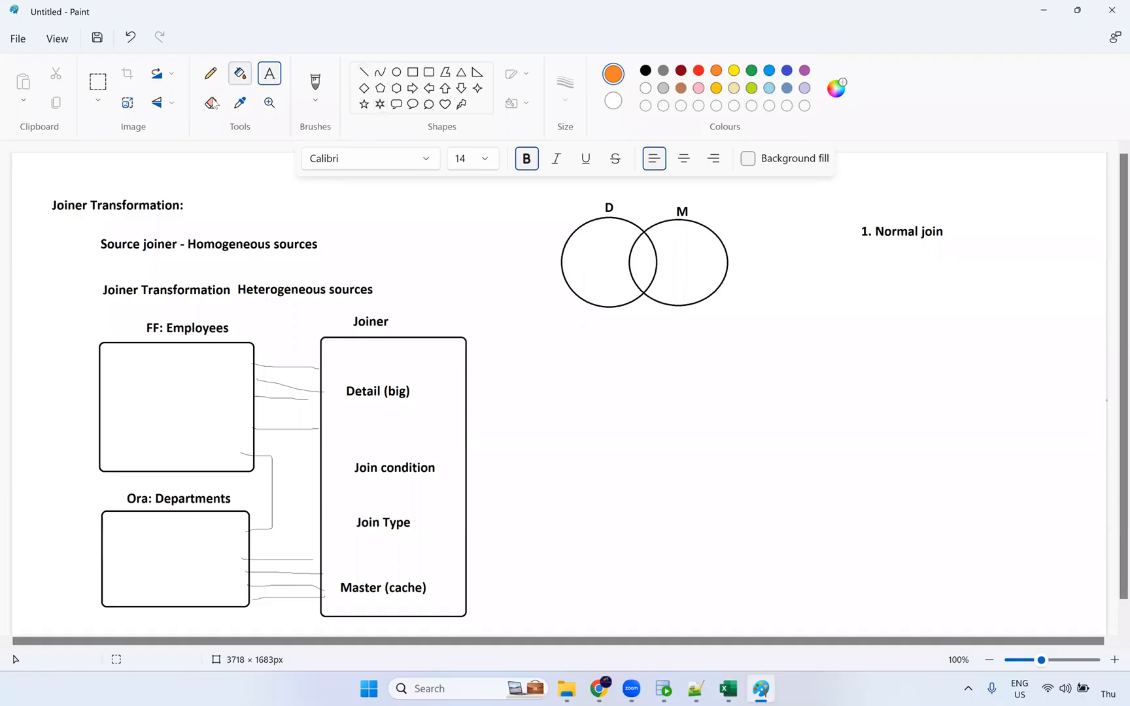
Fill the overlap of the D and M circles orange.
left_click(243, 78)
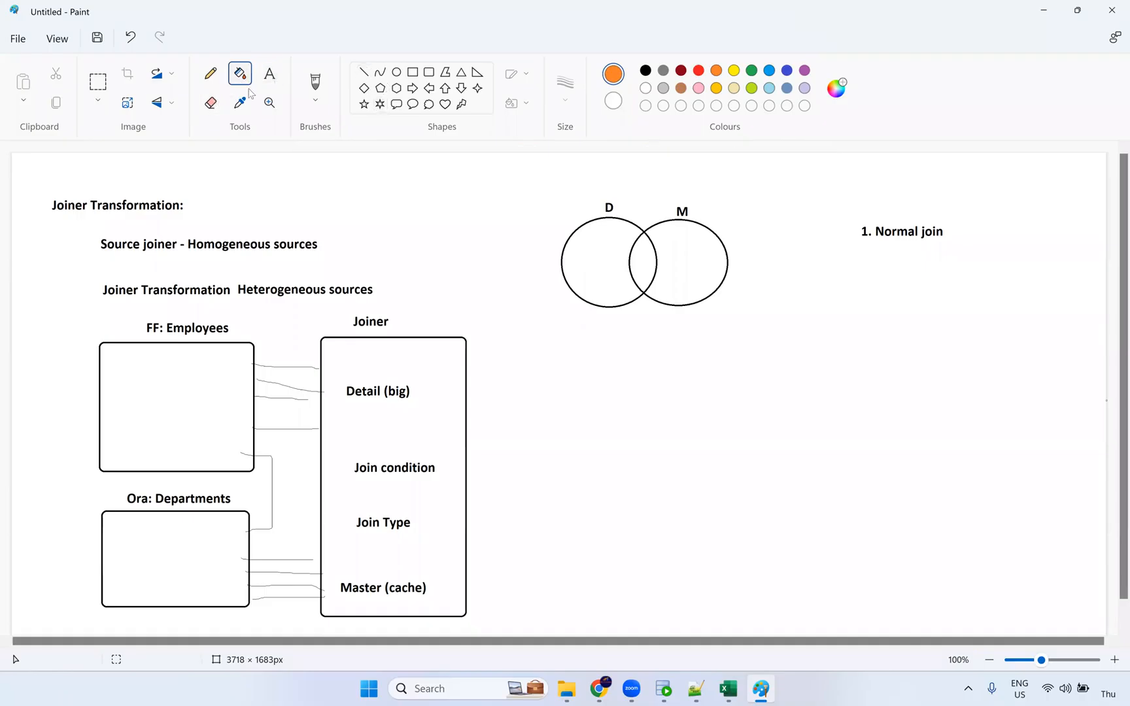
left_click(635, 249)
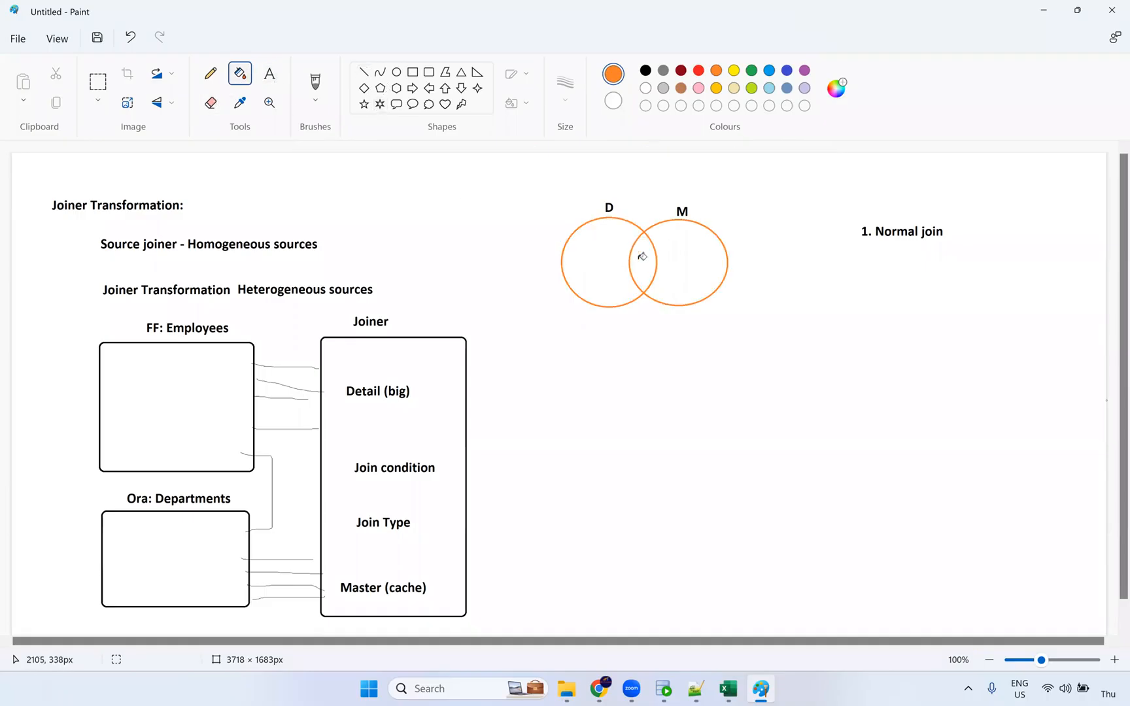
key("ctrl+z")
left_click(646, 283)
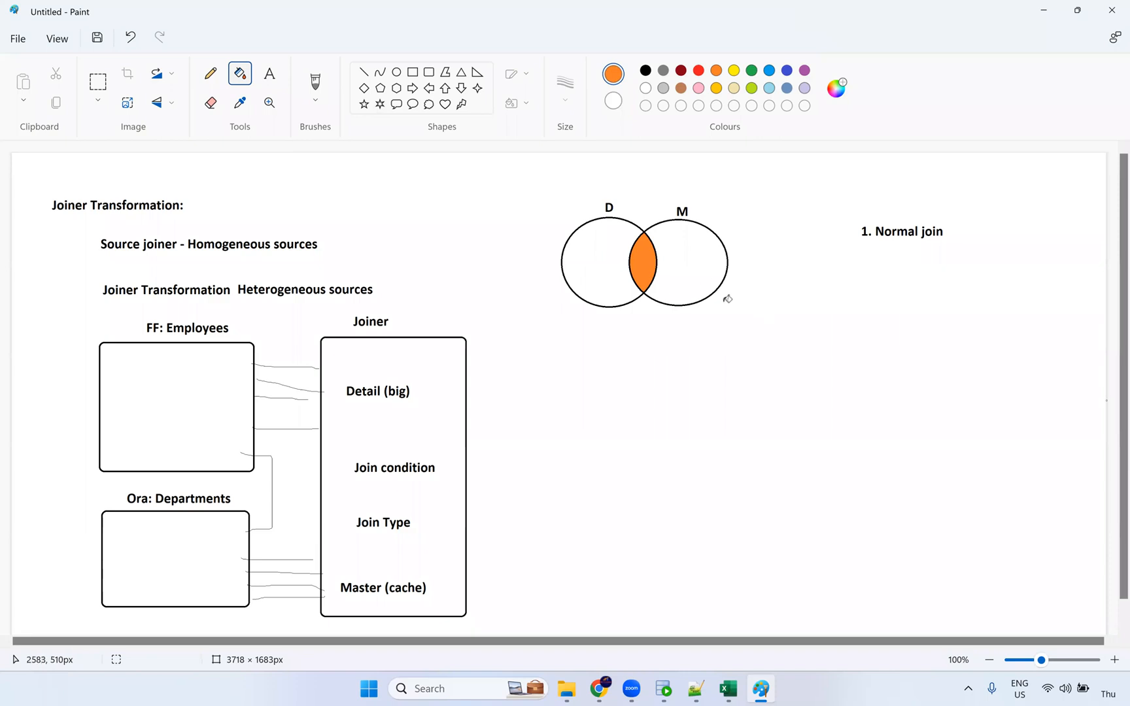
Add a black '2. Master Outer' line below '1. Normal join'.
left_click(271, 74)
left_click(646, 72)
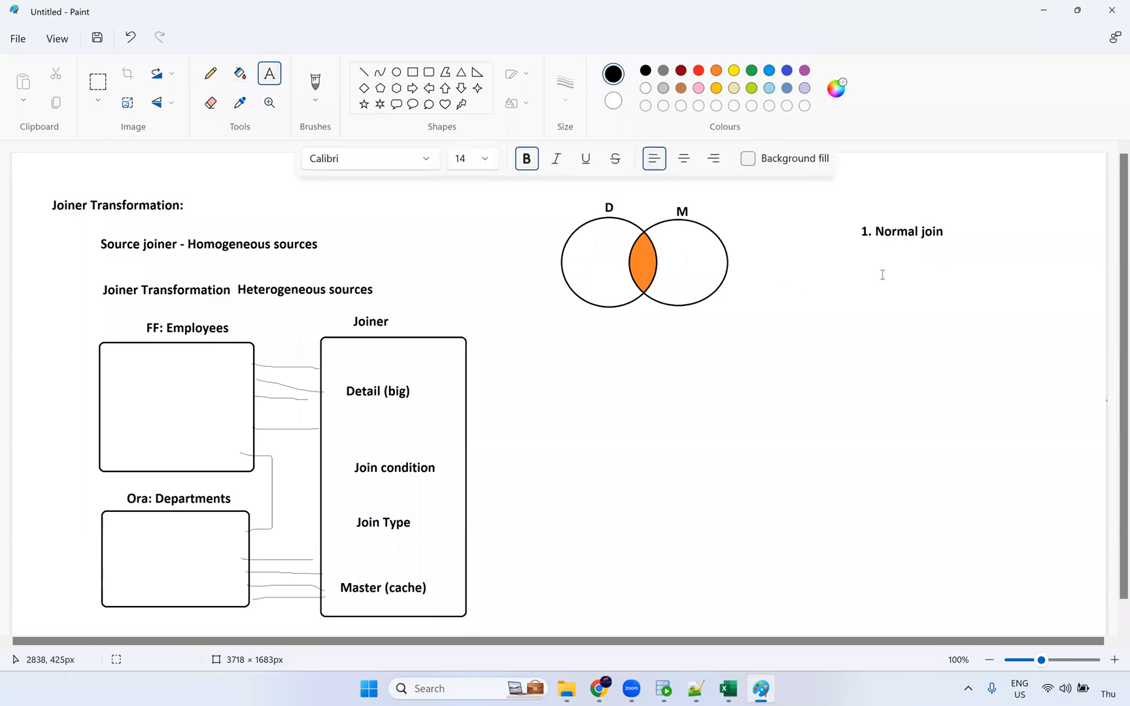
left_click(861, 257)
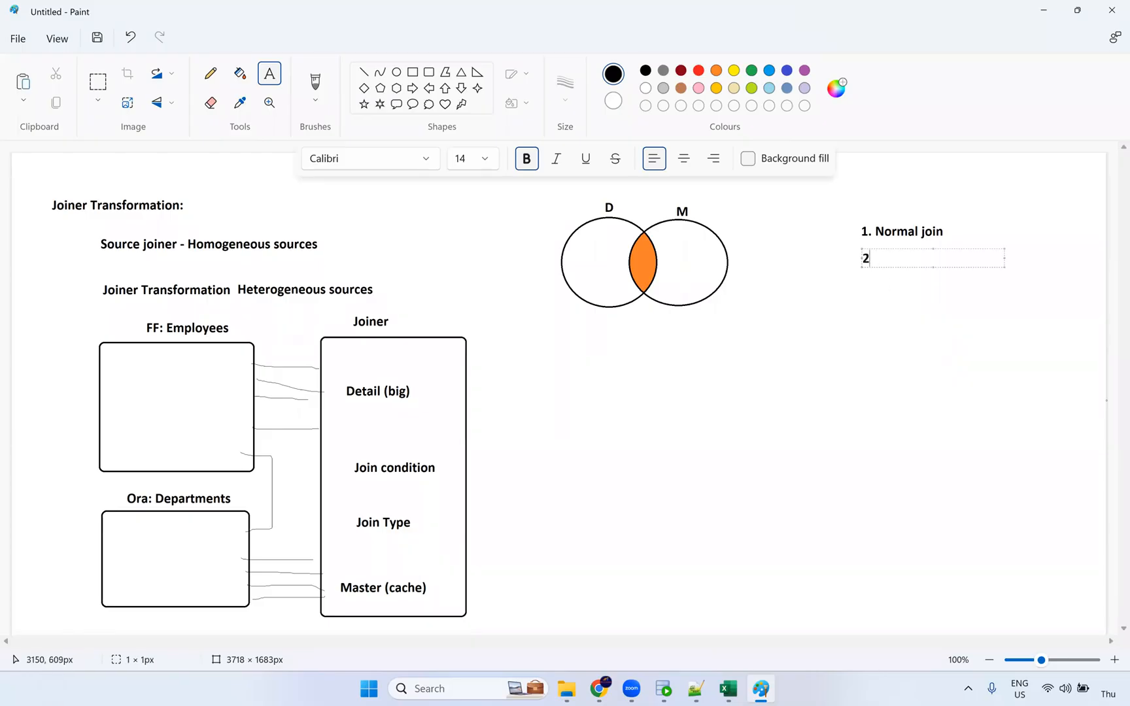
type("2. Master Outer")
left_click(593, 429)
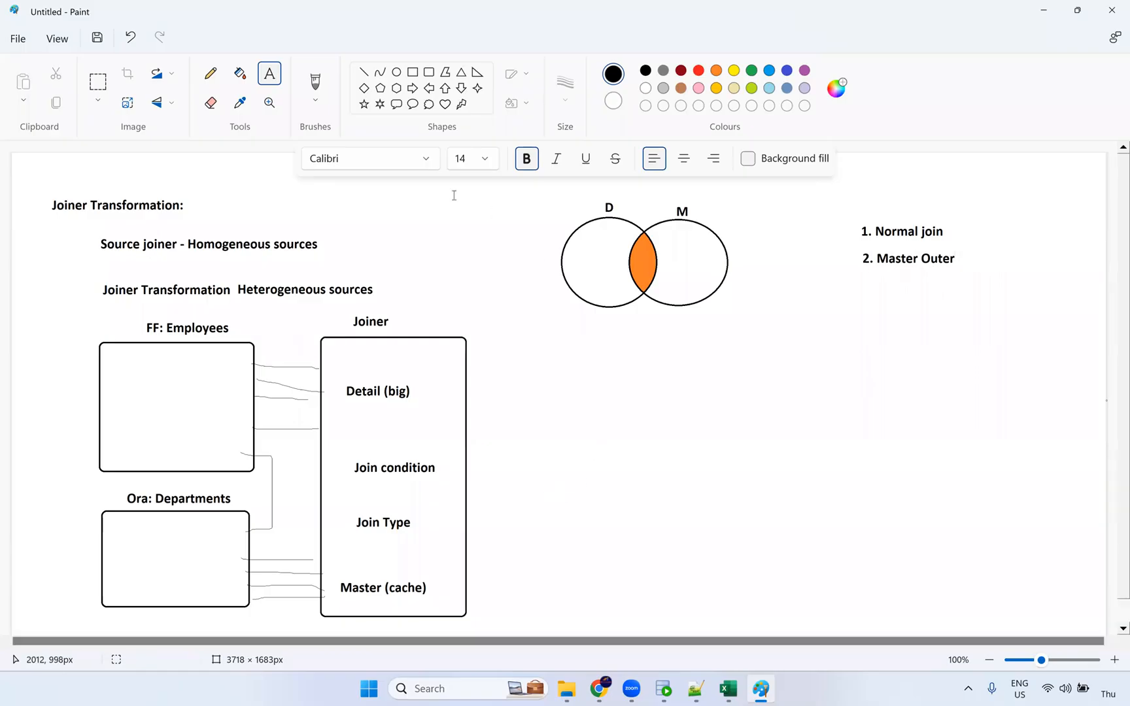
Fill the rest of the D circle orange, then reset the colour to black.
left_click(239, 77)
left_click(606, 259)
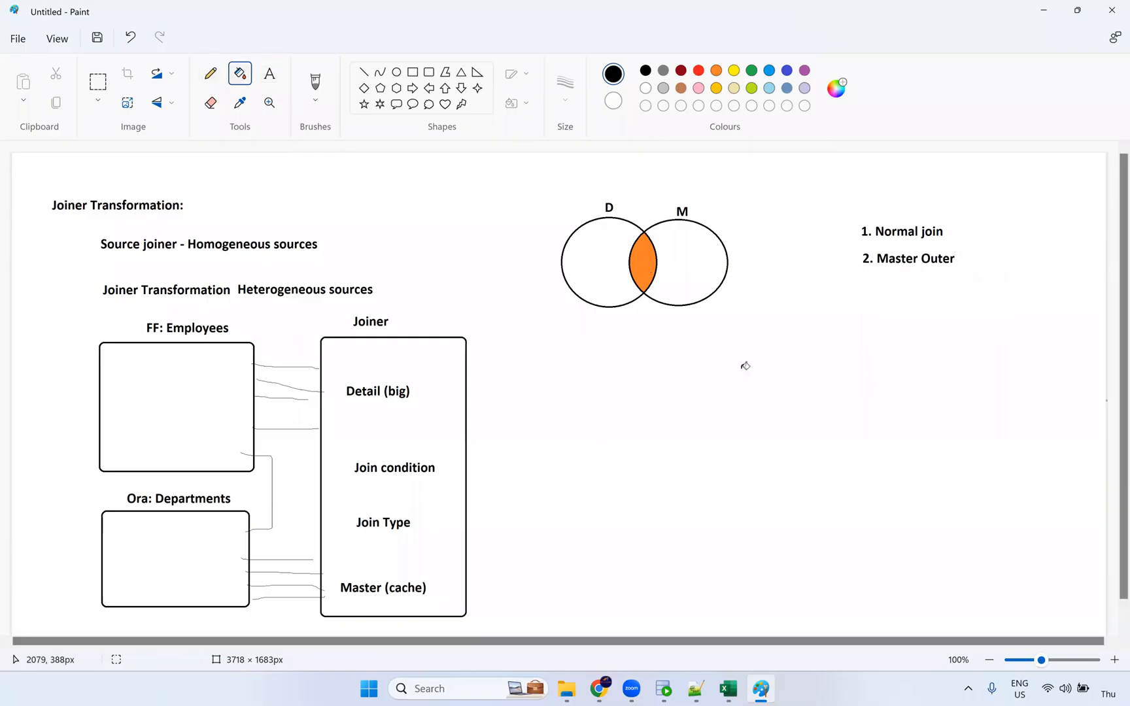
key("ctrl+z")
left_click(716, 70)
left_click(625, 251)
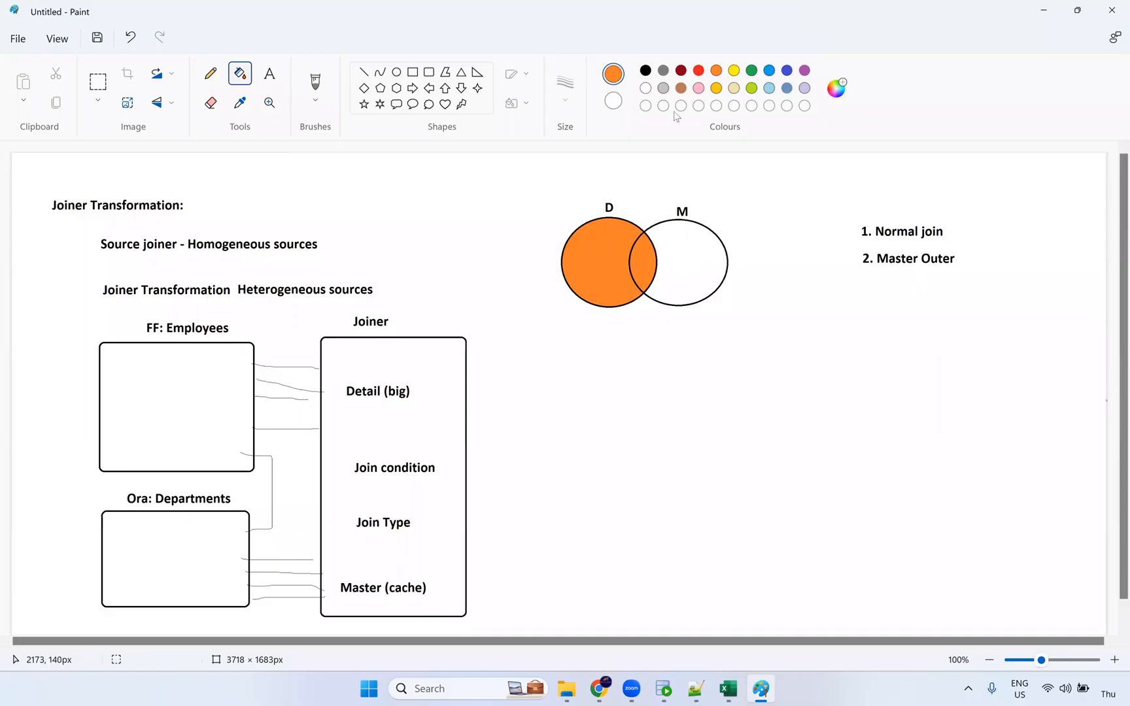
left_click(646, 71)
left_click(268, 73)
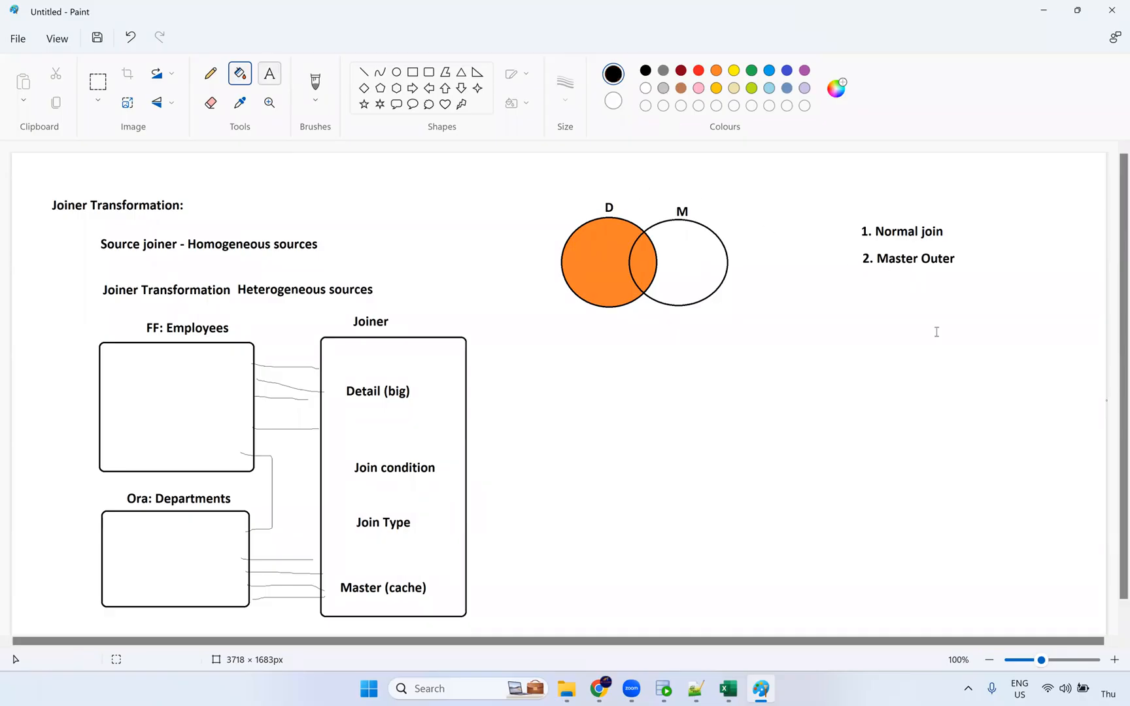
Add a '3. Detail Outer' label, then undo three changes and redo one to restore the list.
left_click(864, 291)
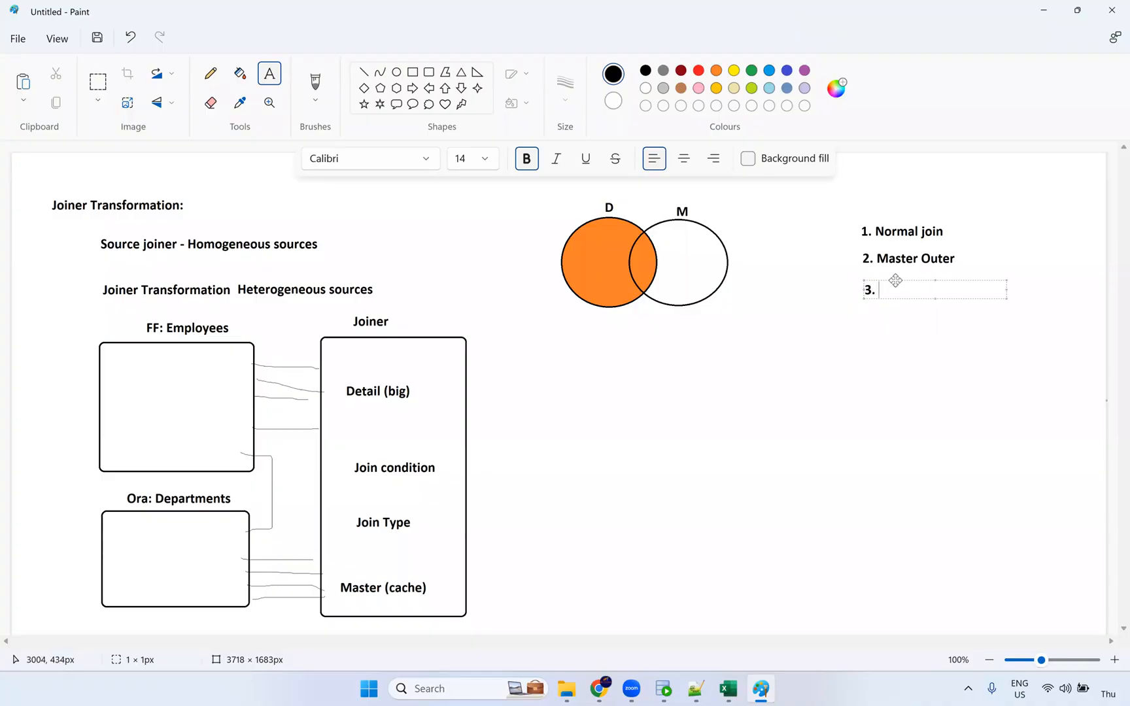
left_click_drag(895, 280, 893, 274)
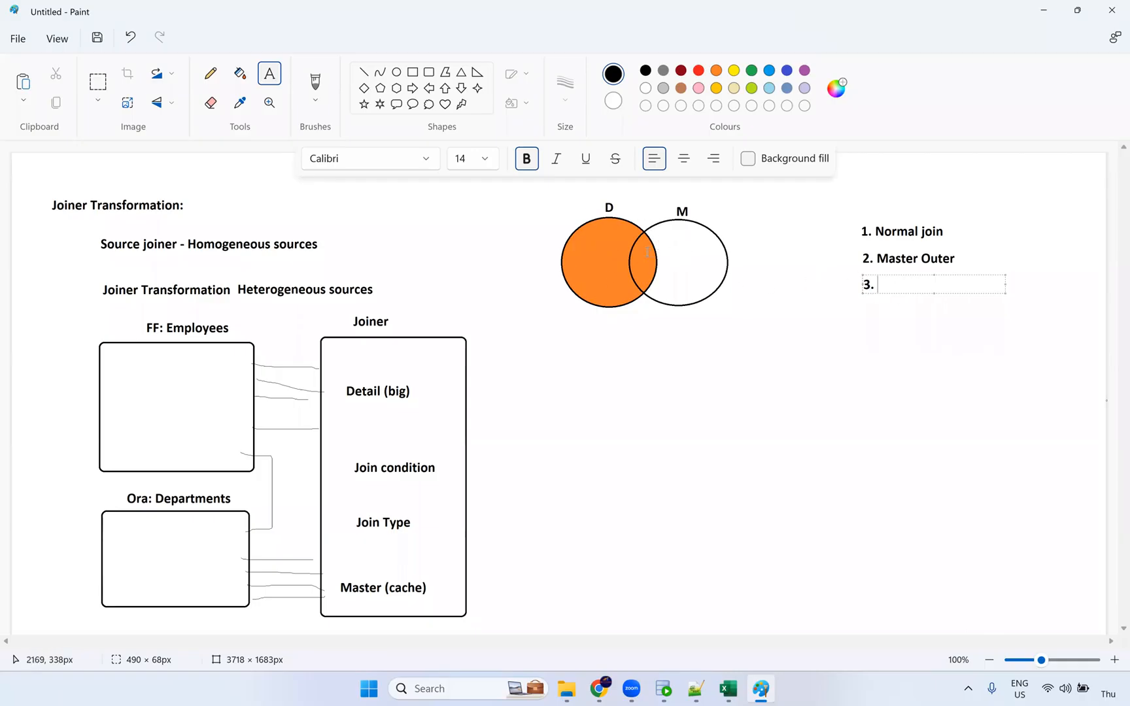
type("Detail Outer")
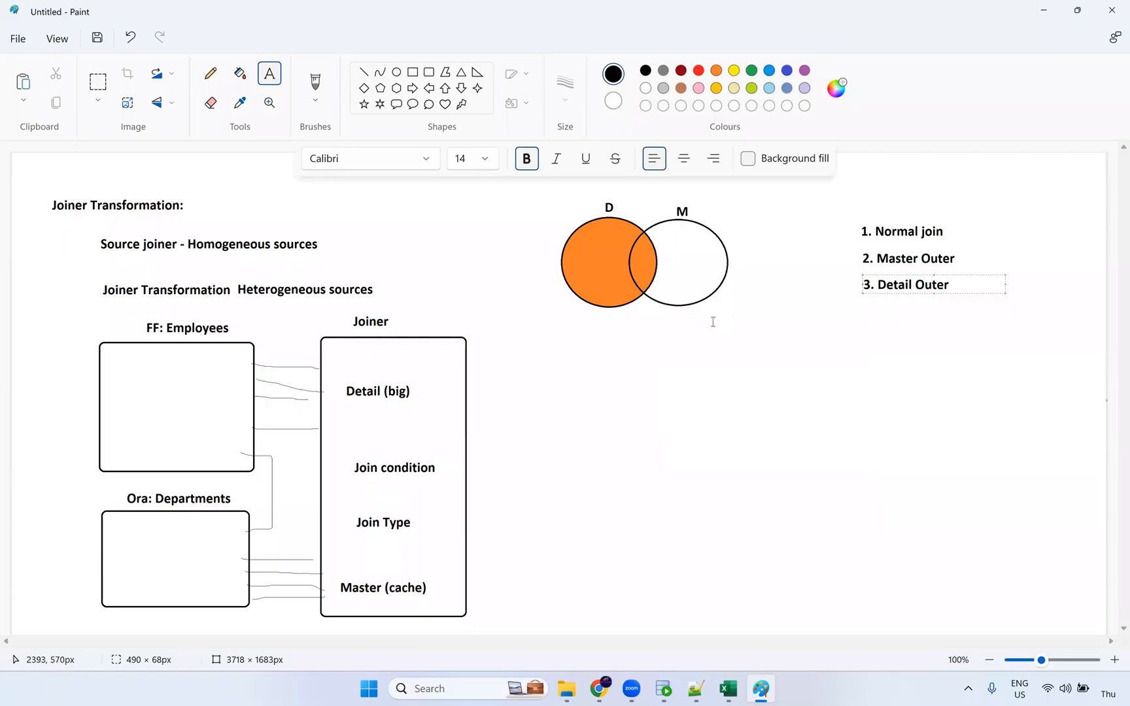
left_click(594, 255)
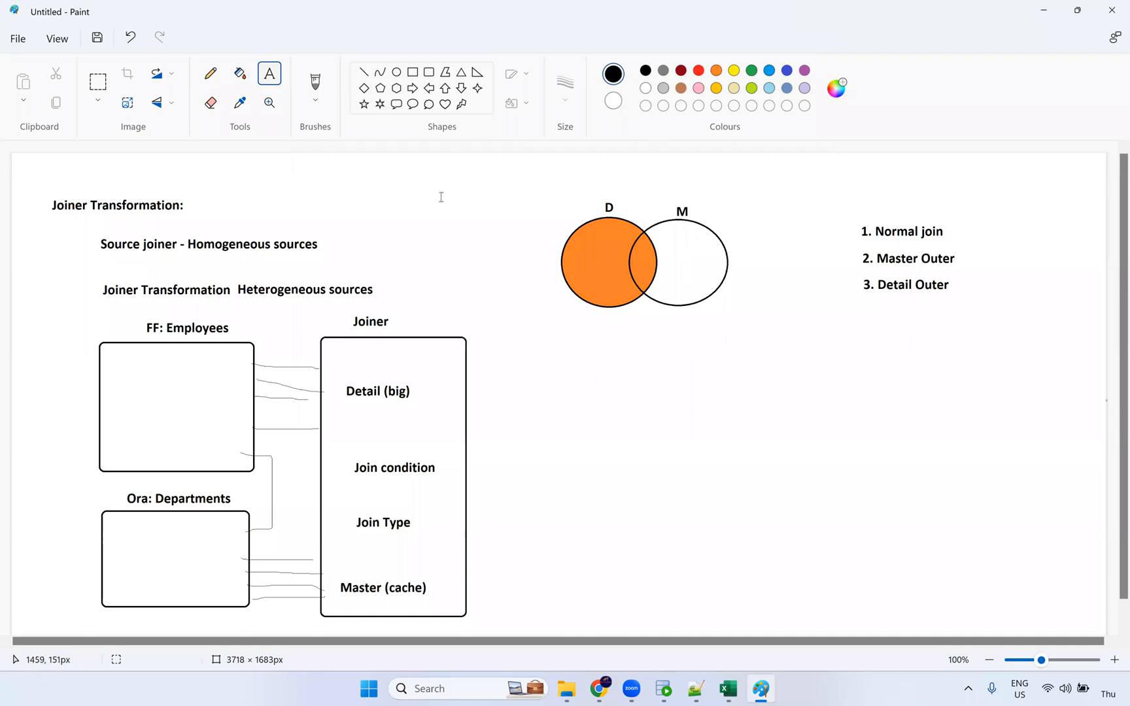
key("ctrl+z")
key("ctrl+z")
key("ctrl+z")
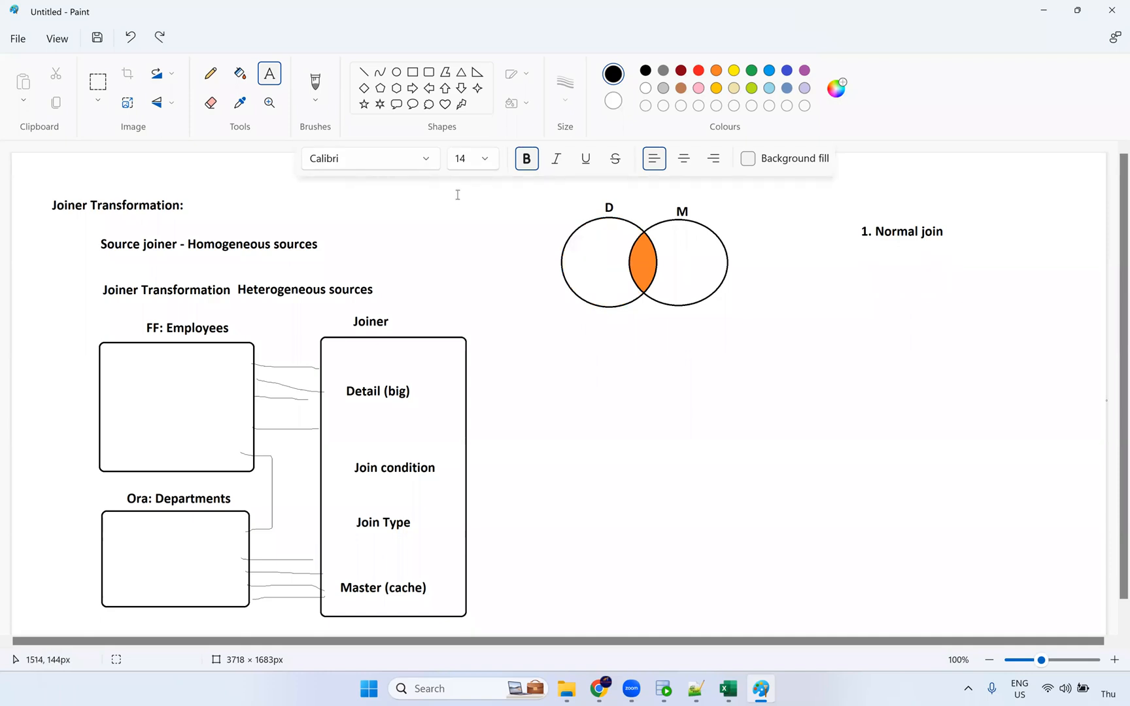
key("ctrl+y")
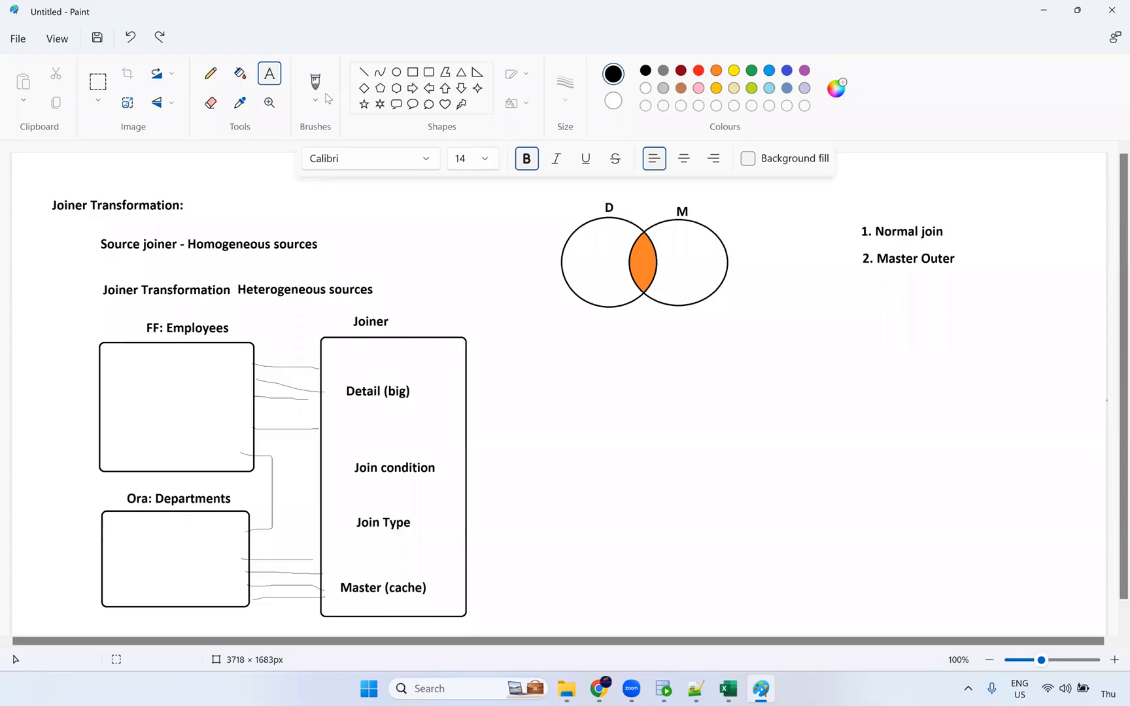
Flood-fill the outer part of the M circle orange.
left_click(240, 74)
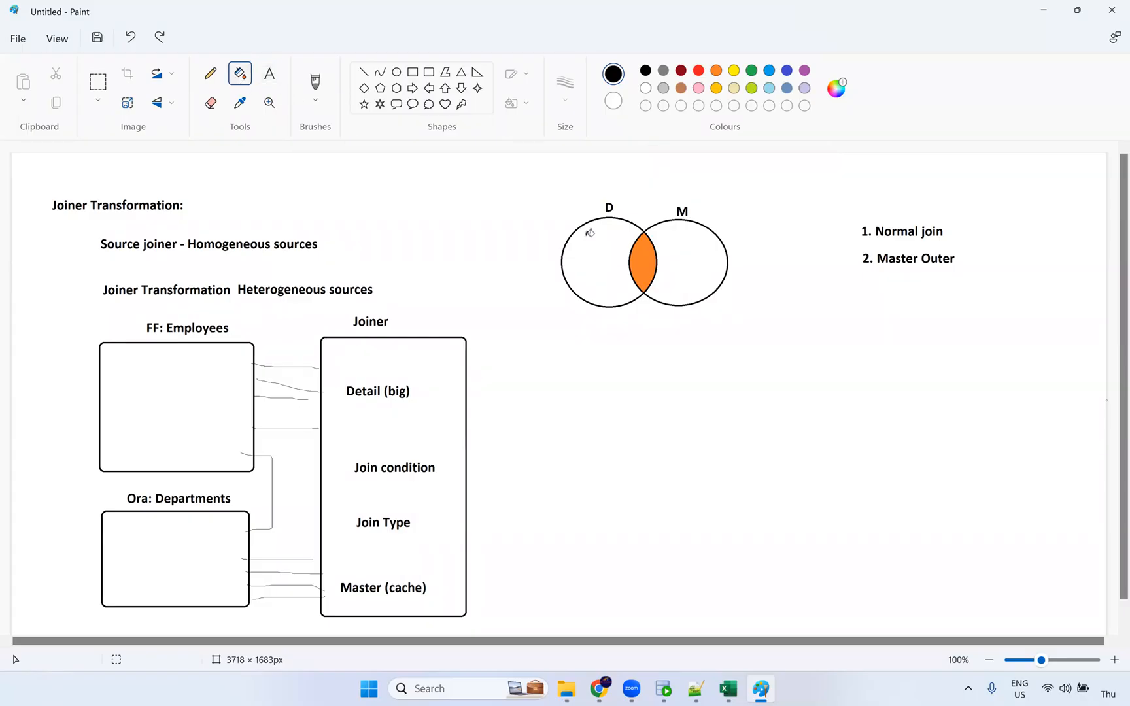
left_click(681, 254)
key("ctrl+z")
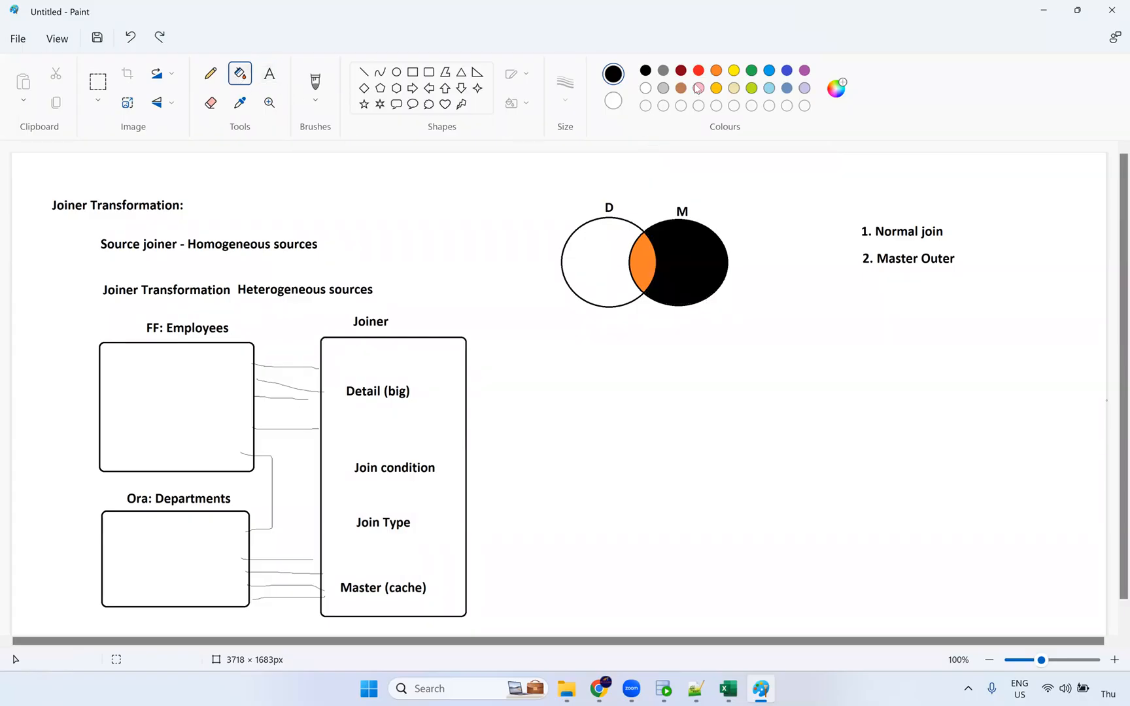
left_click(714, 72)
left_click(693, 261)
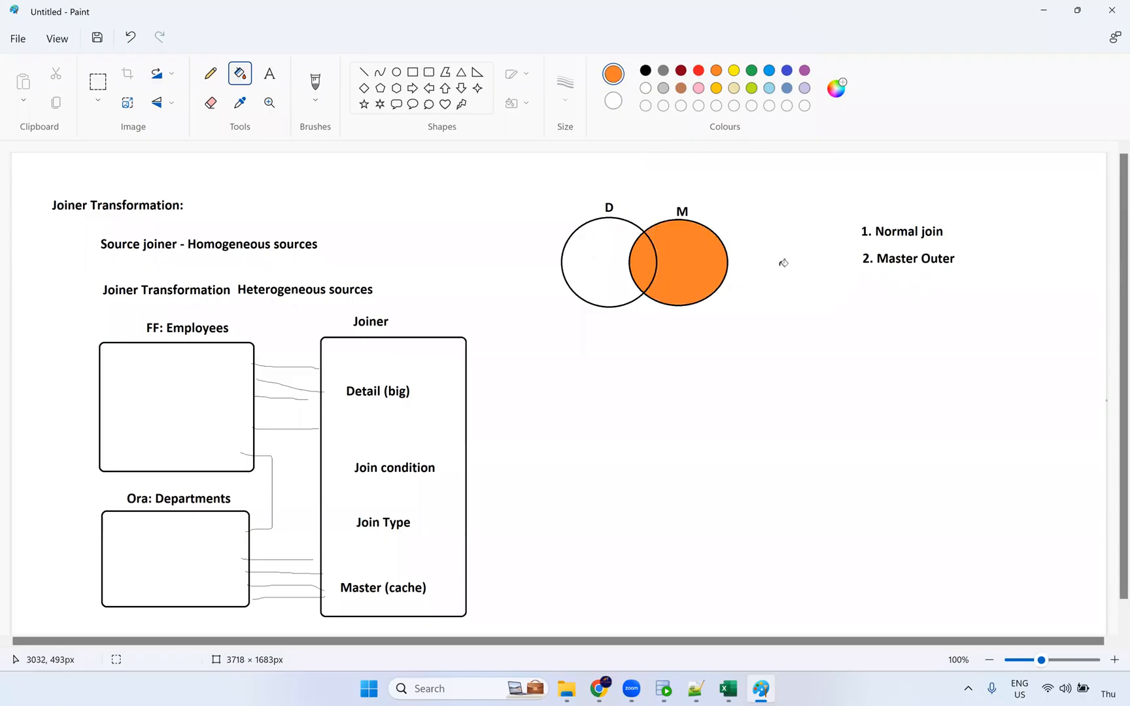
Add '3. Detail Outer' and '4. Full Outer' list lines in black below Master Outer.
left_click(269, 73)
left_click(863, 282)
type("3. Detail Outer")
key("Return")
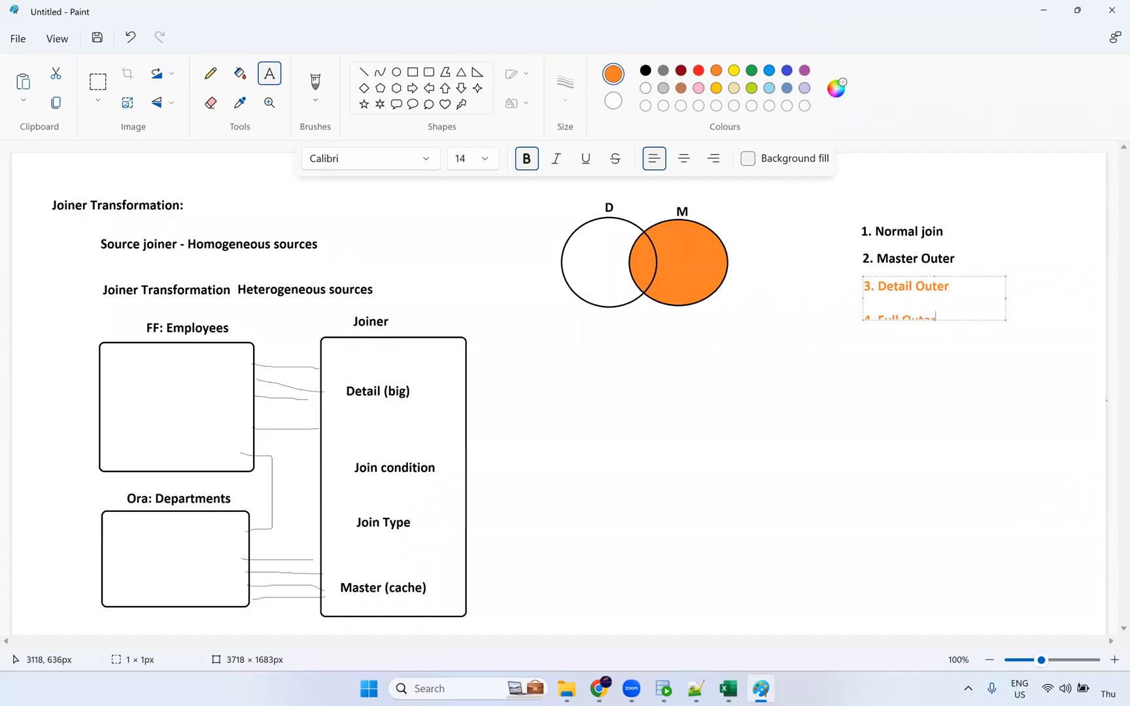
type("4. Full Outer")
key("Return")
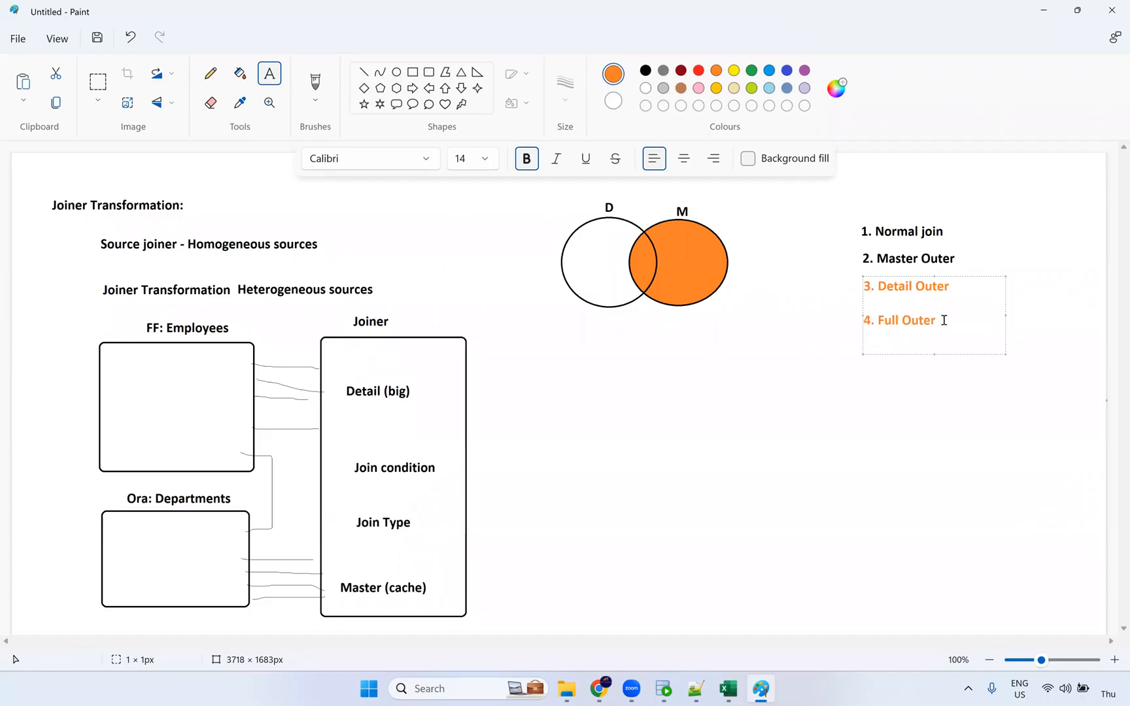
left_click_drag(944, 320, 848, 276)
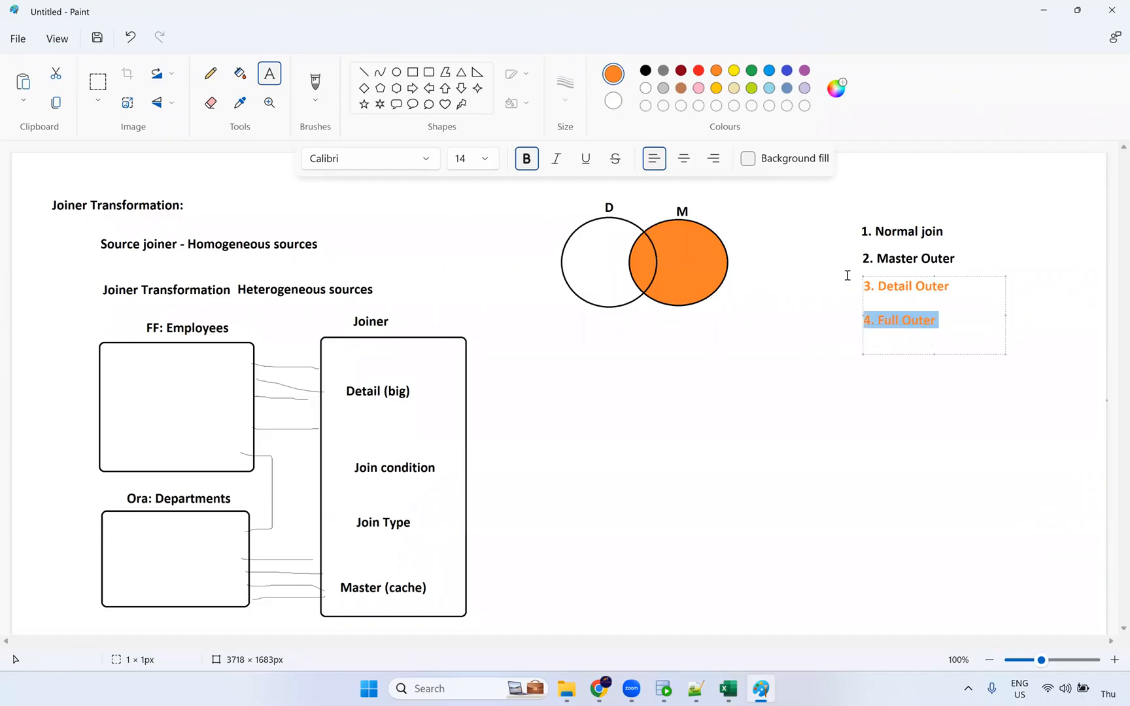
left_click(646, 70)
left_click(762, 292)
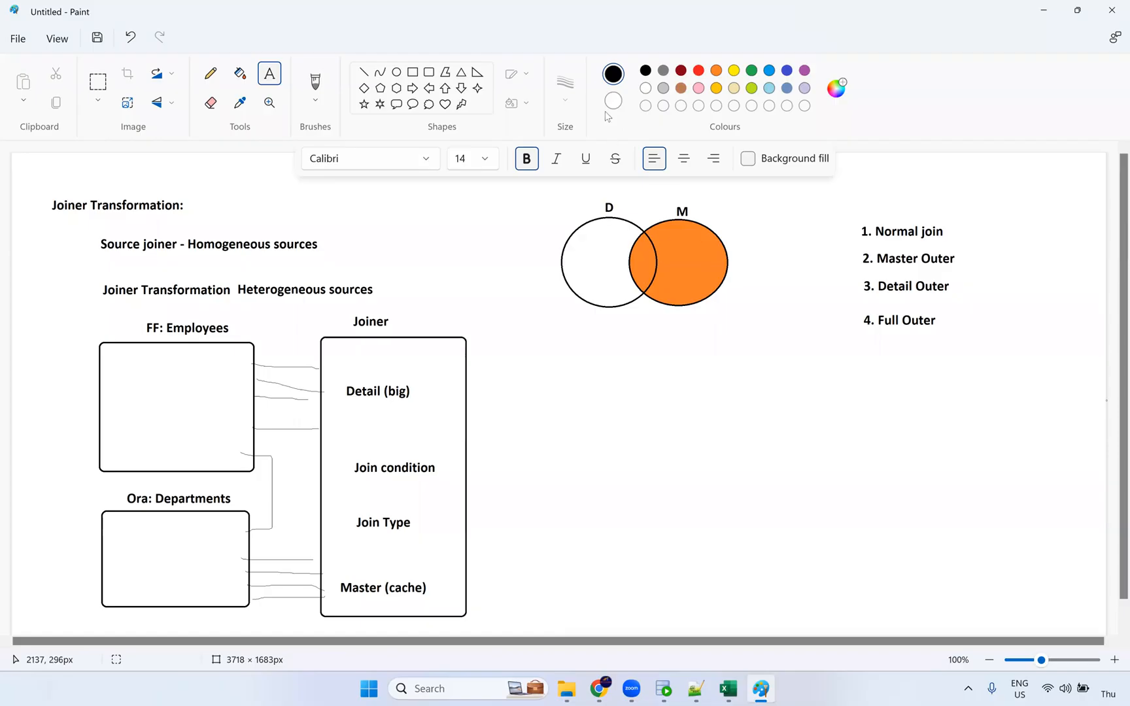
Flood-fill the outer part of the D circle orange.
left_click(716, 70)
left_click(240, 74)
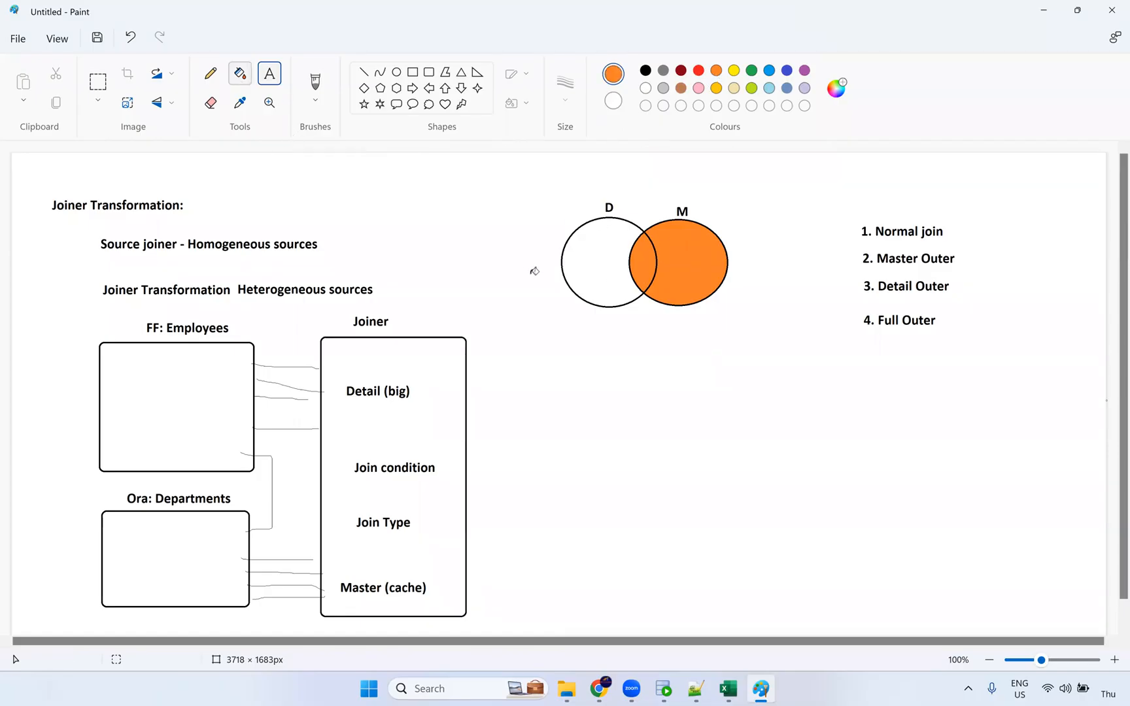
left_click(598, 278)
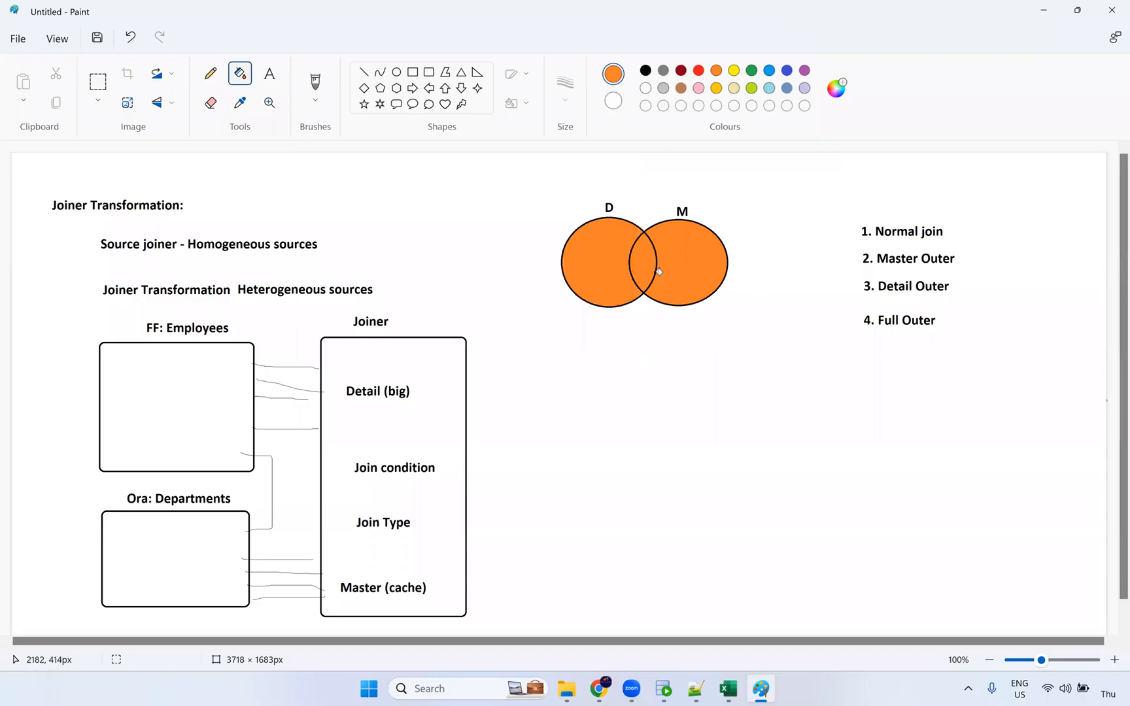
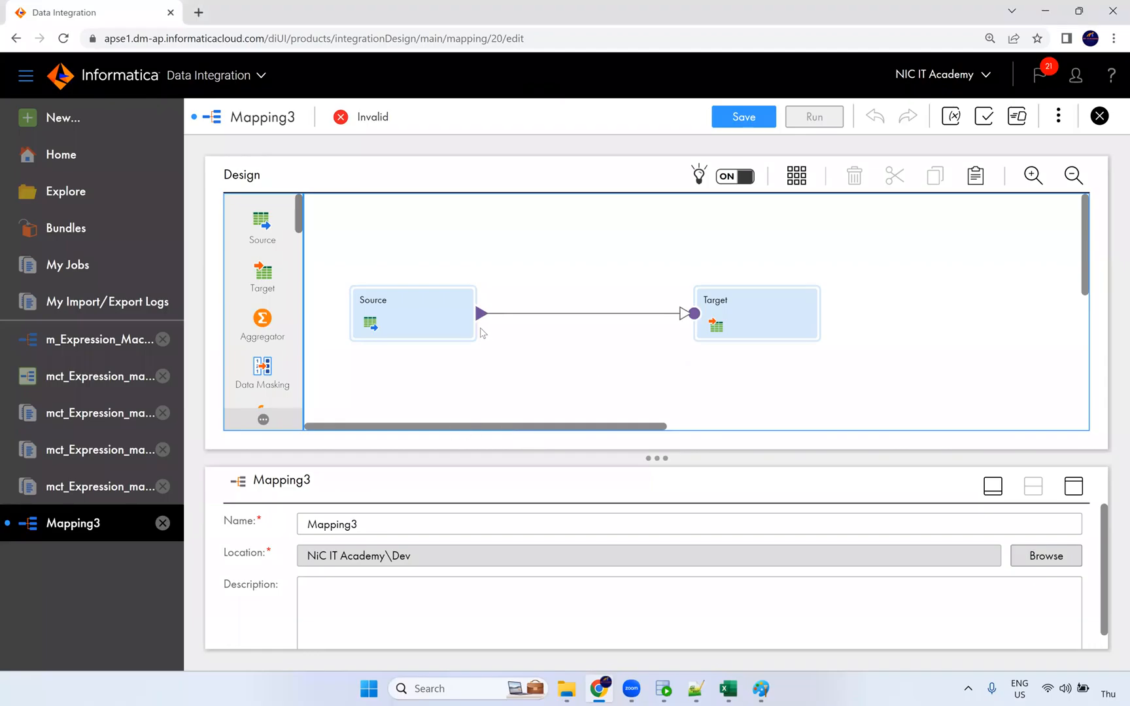
Reposition Source and Target, then add a second source, Source1, aligned below Source.
left_click_drag(452, 313, 468, 267)
left_click_drag(715, 298, 722, 292)
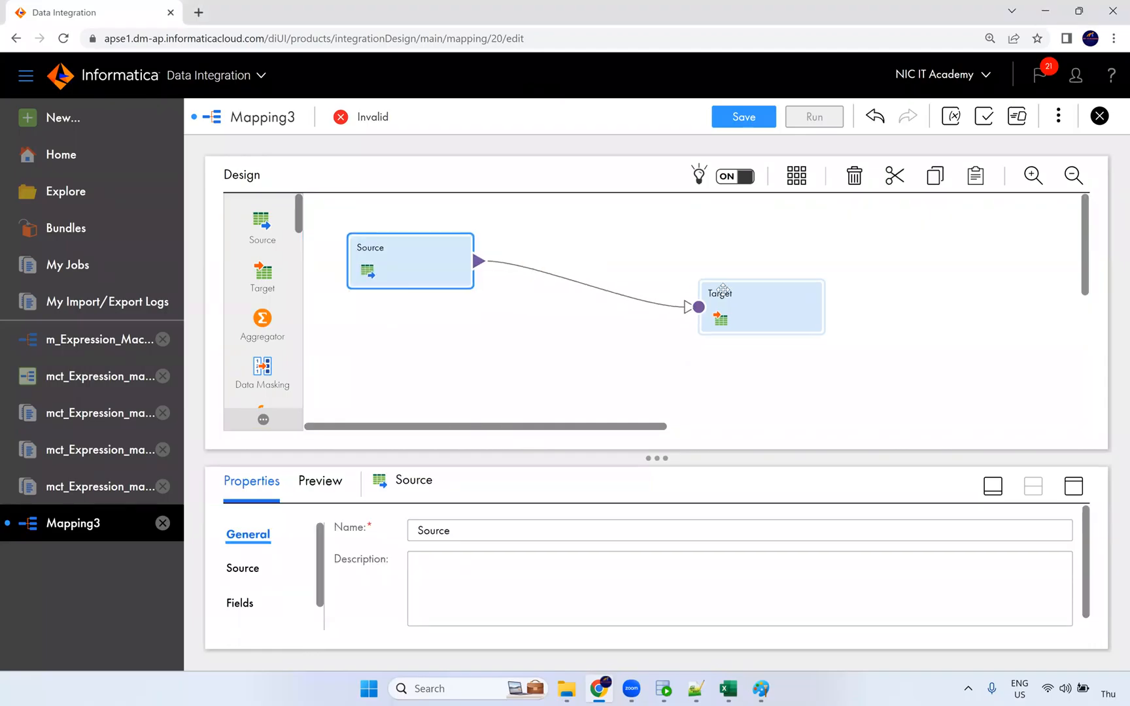
left_click_drag(464, 266, 464, 261)
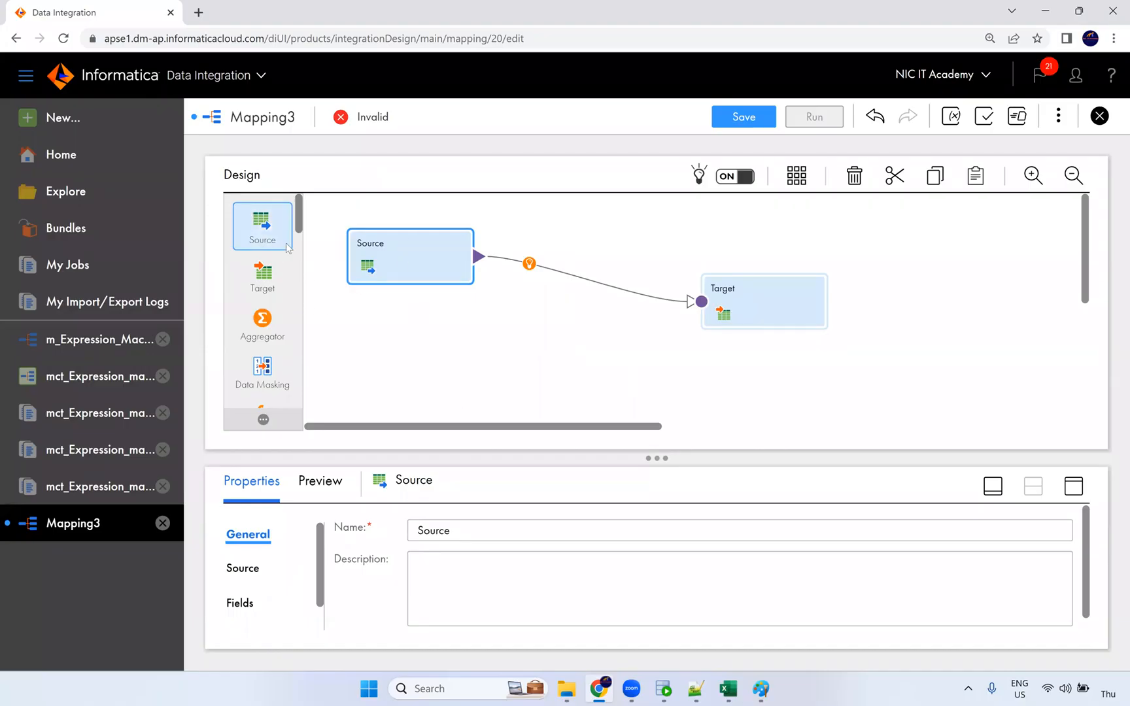
left_click_drag(264, 225, 398, 373)
scroll(489, 345, "down", 1)
scroll(497, 315, "up", 1)
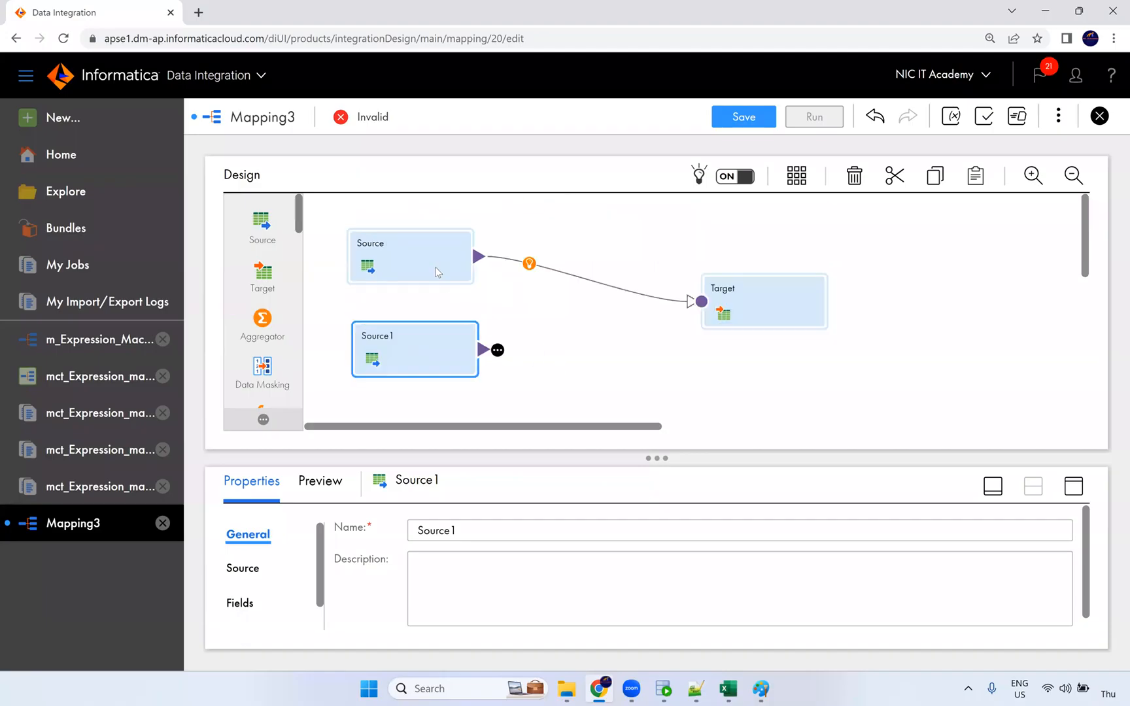
left_click(437, 274)
left_click_drag(411, 338, 406, 335)
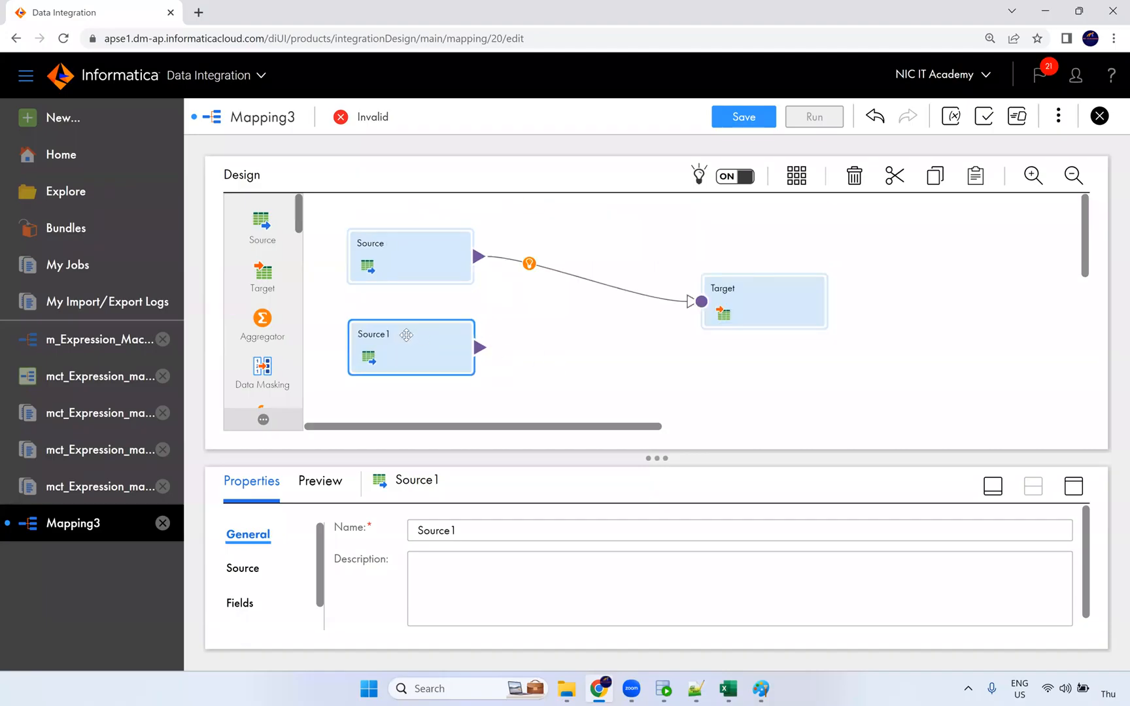
Delete the link between Source and Target.
left_click(418, 265)
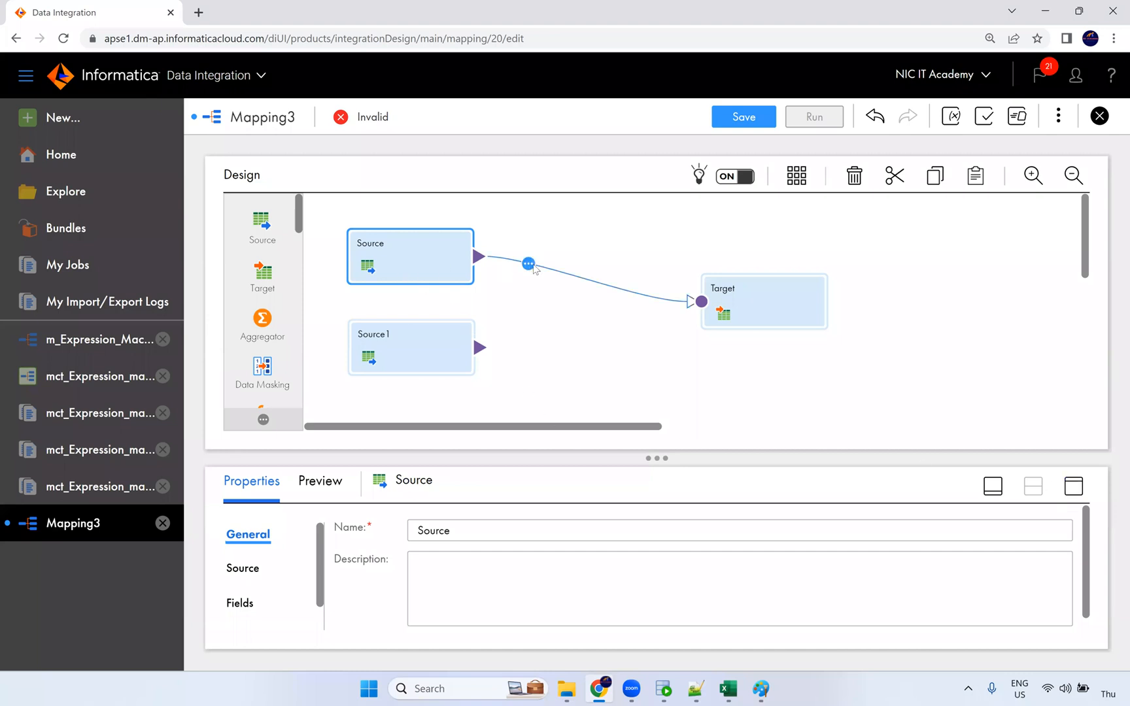
left_click_drag(565, 253, 563, 296)
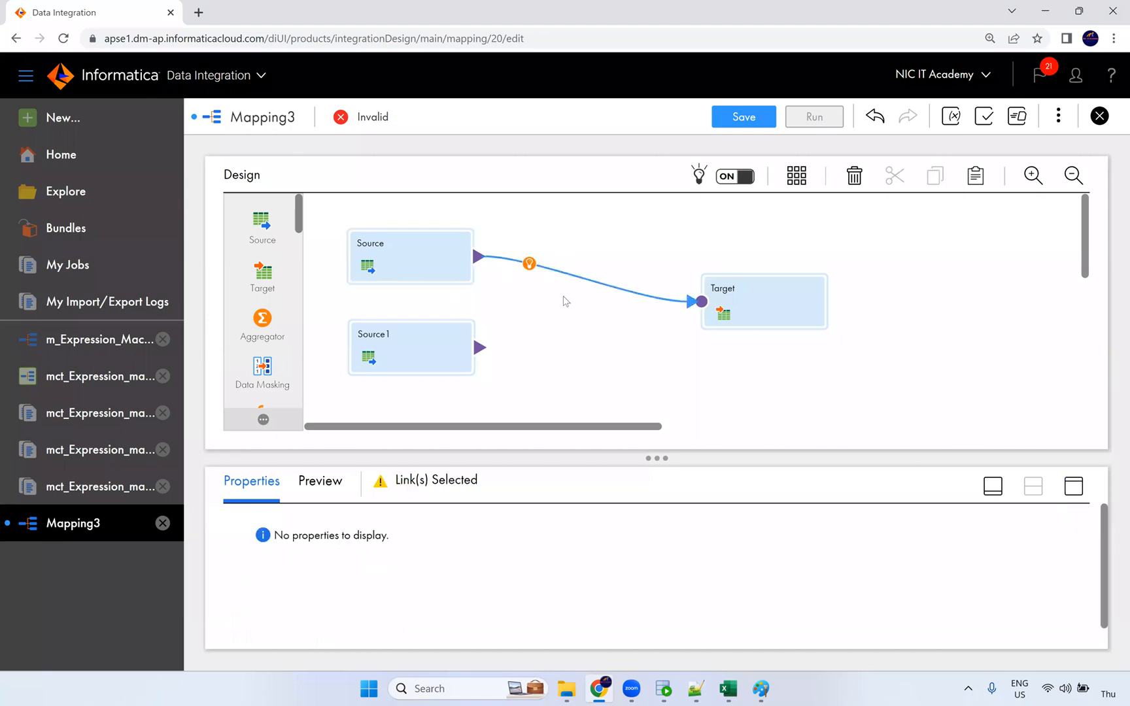
key("Delete")
Set the Source's connection to the S_FF_Connection flat-file connection.
left_click(1073, 485)
left_click(261, 265)
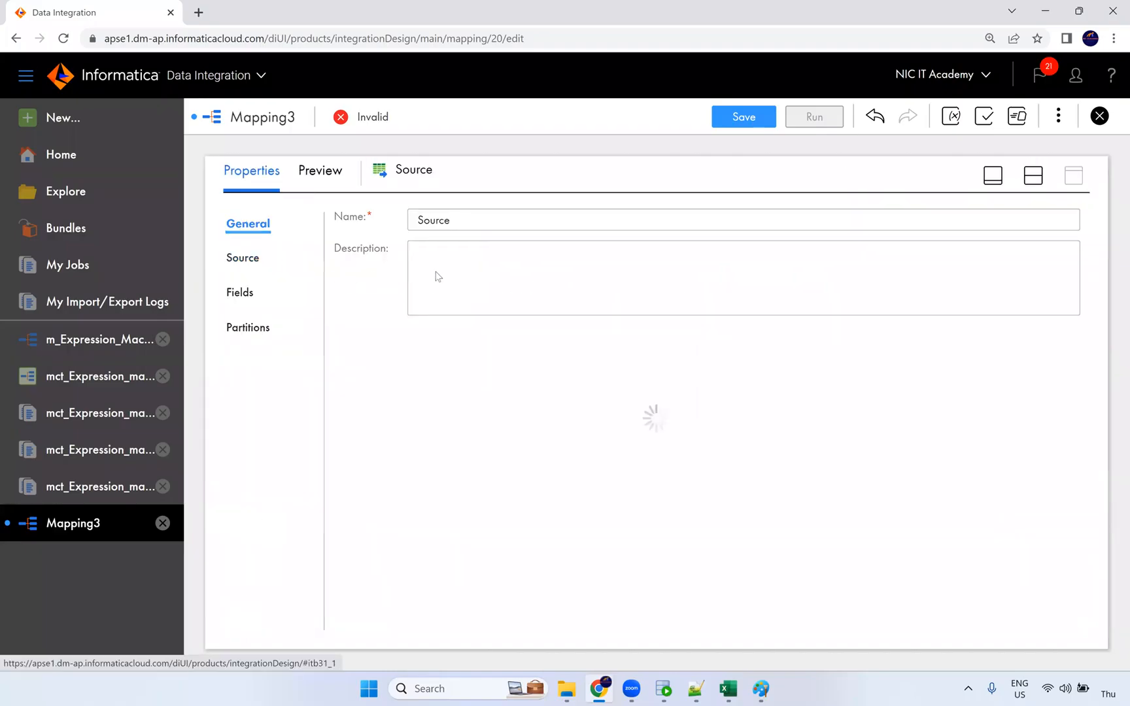
left_click(492, 262)
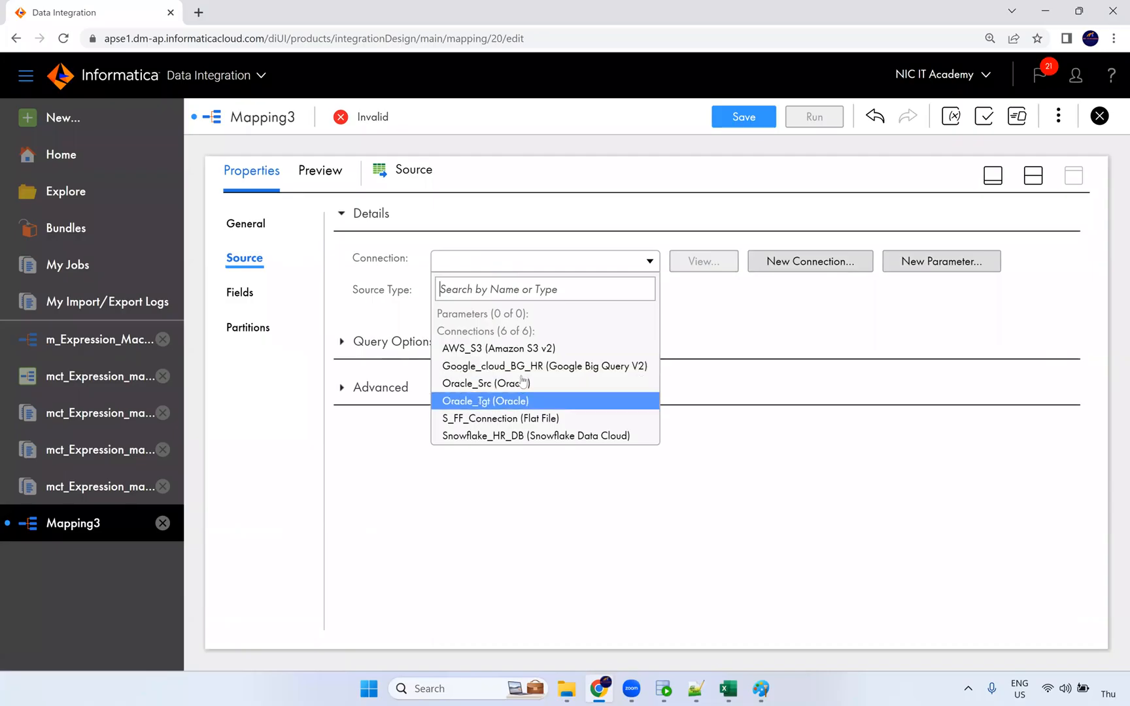
left_click(531, 422)
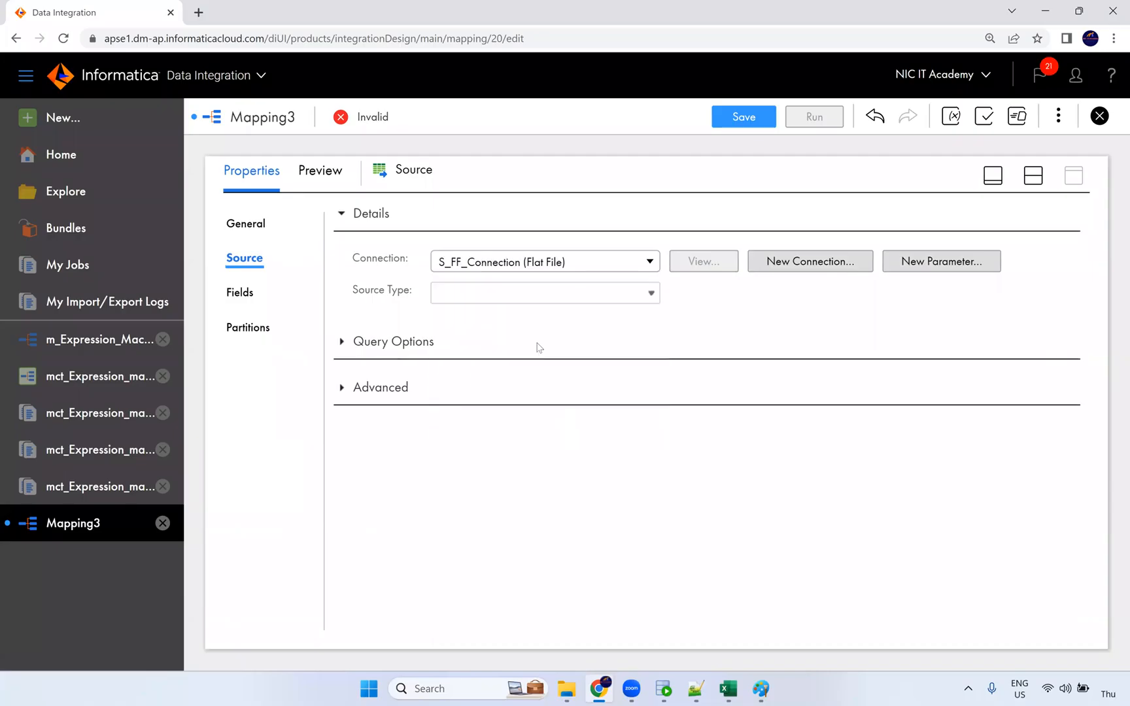
Choose Bkp/S_FF_Employees.csv as the source object and preview its employee rows.
left_click(712, 327)
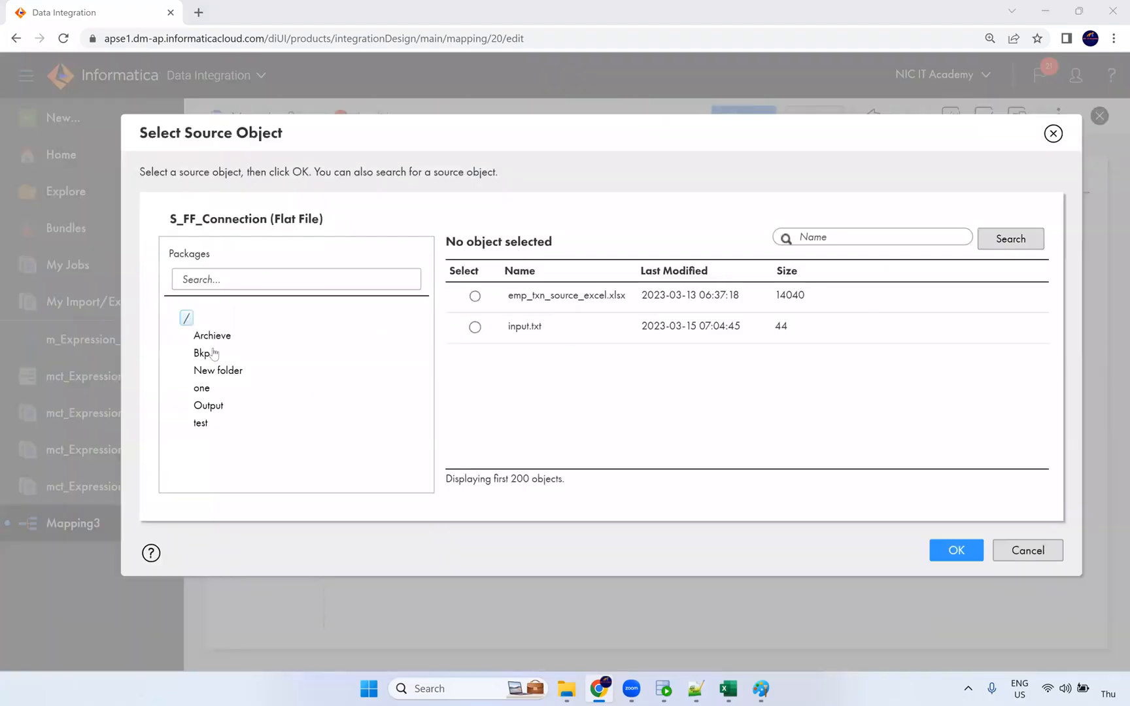
left_click(204, 353)
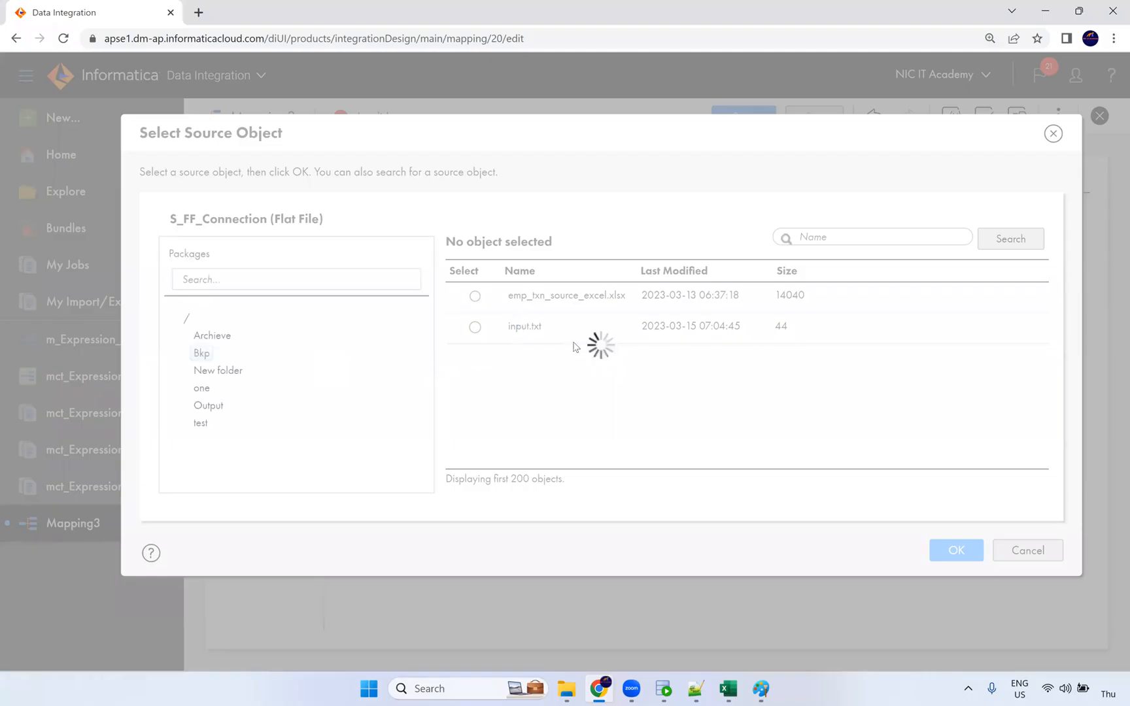
scroll(596, 437, "down", 4)
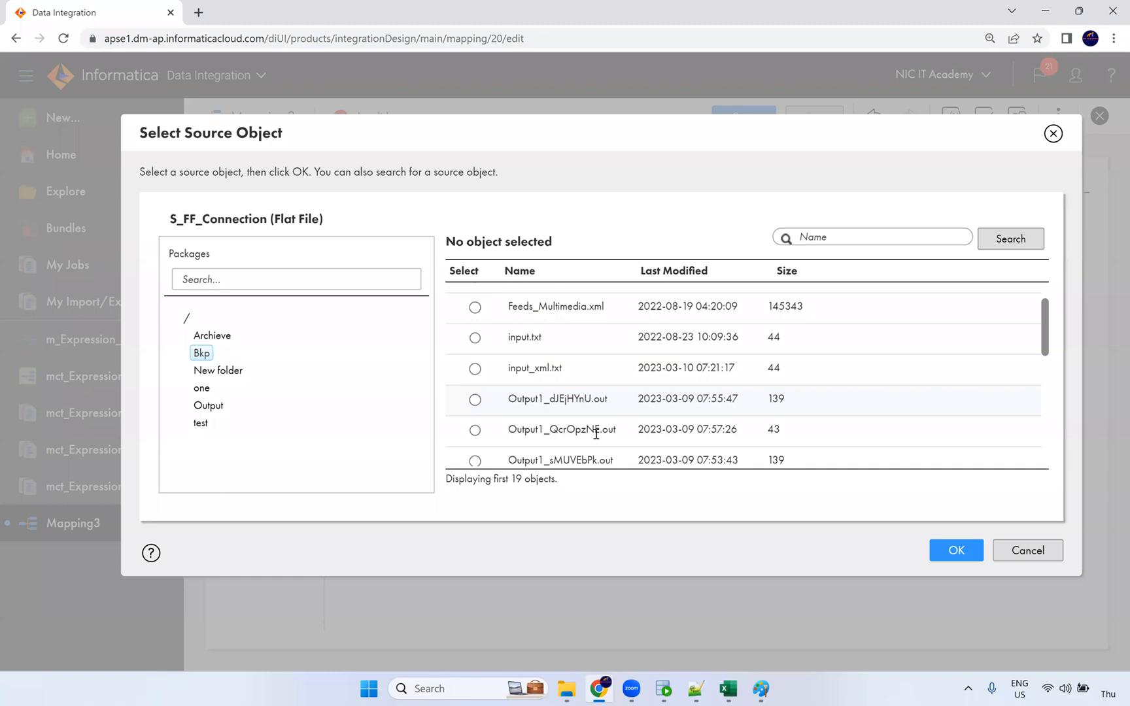
scroll(599, 422, "down", 1)
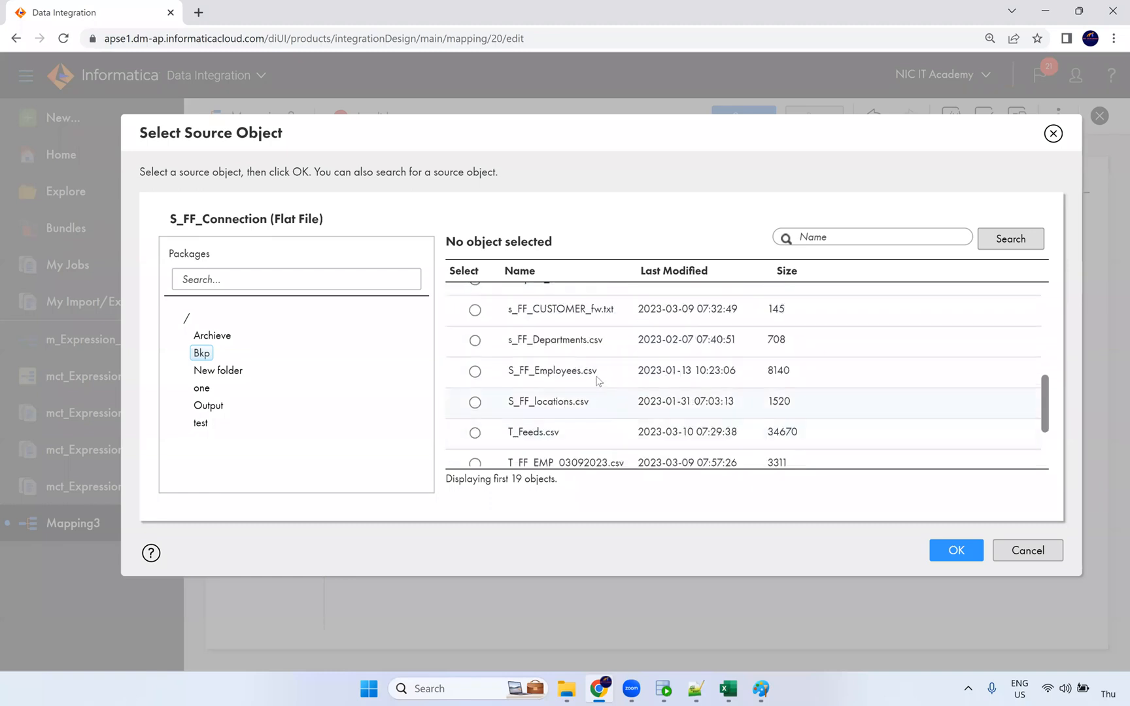
left_click(474, 371)
left_click(957, 551)
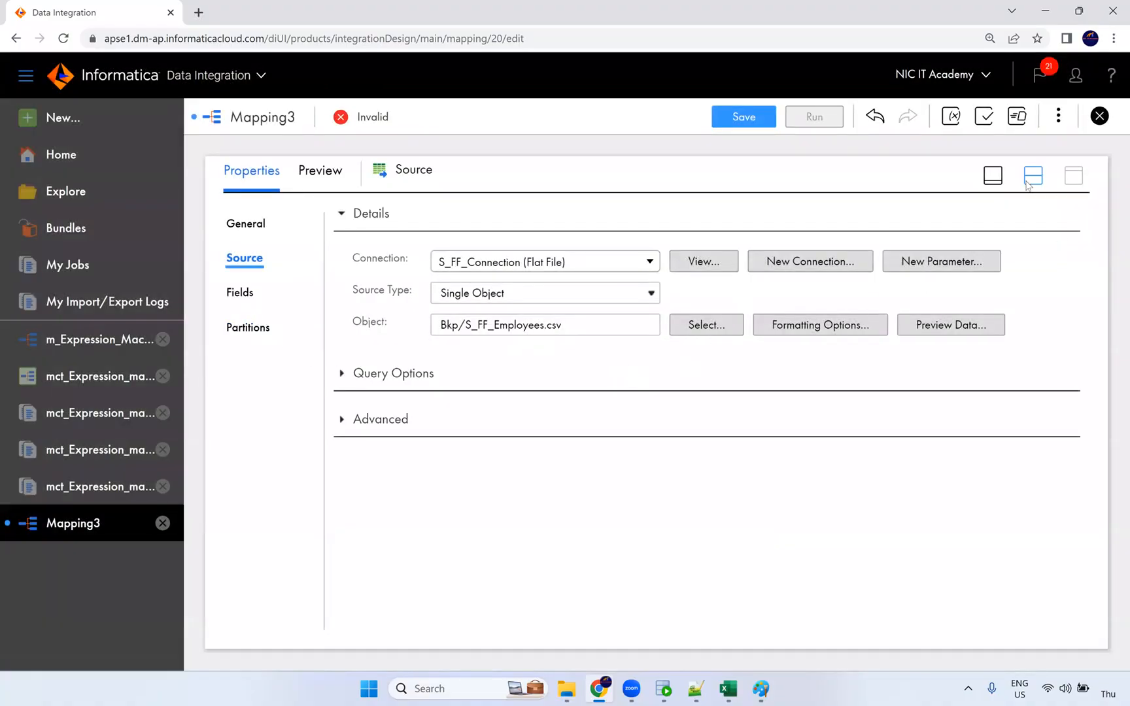
left_click(949, 334)
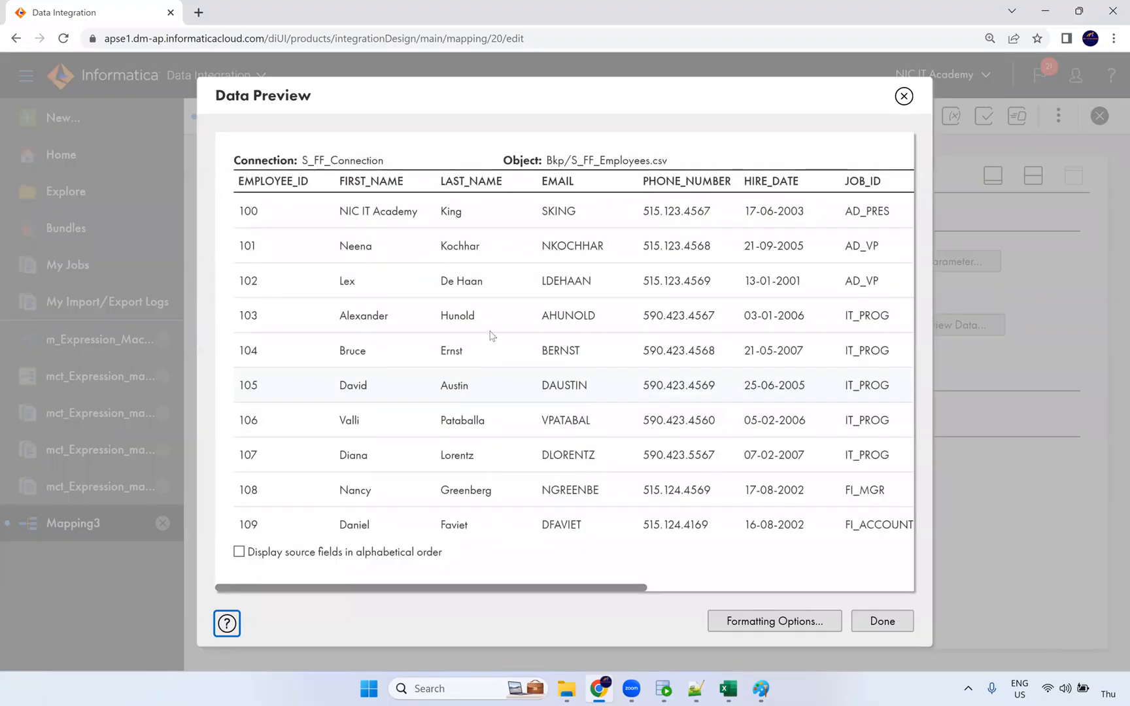
left_click_drag(640, 591, 419, 580)
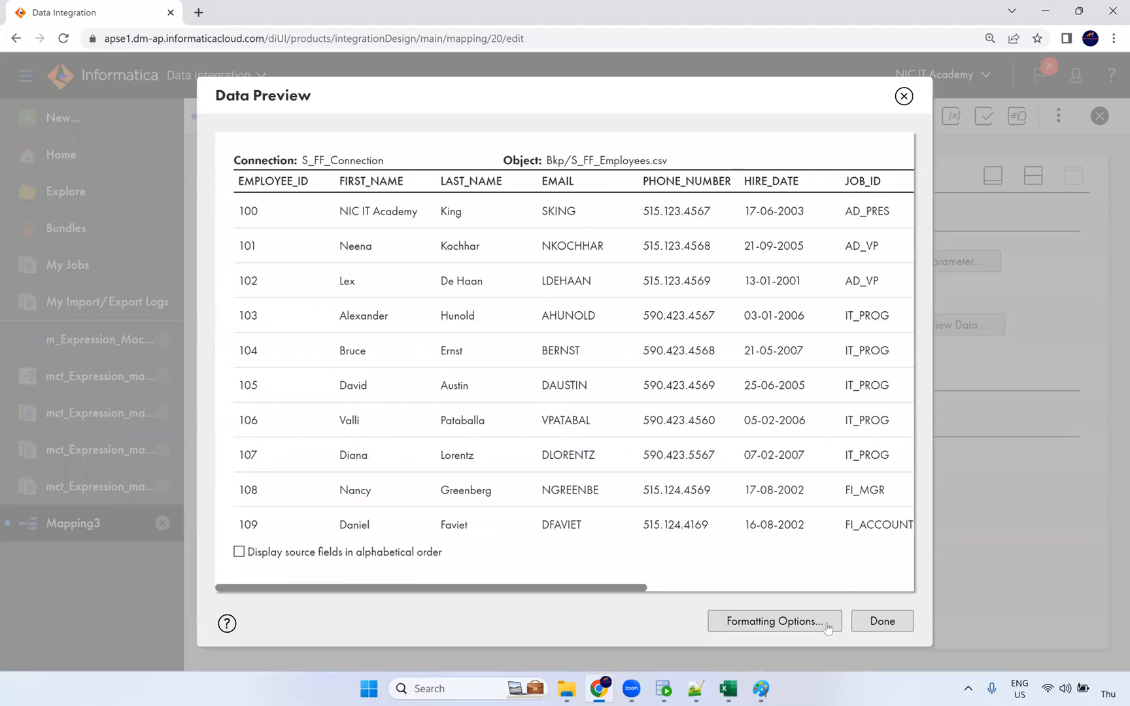
left_click(871, 625)
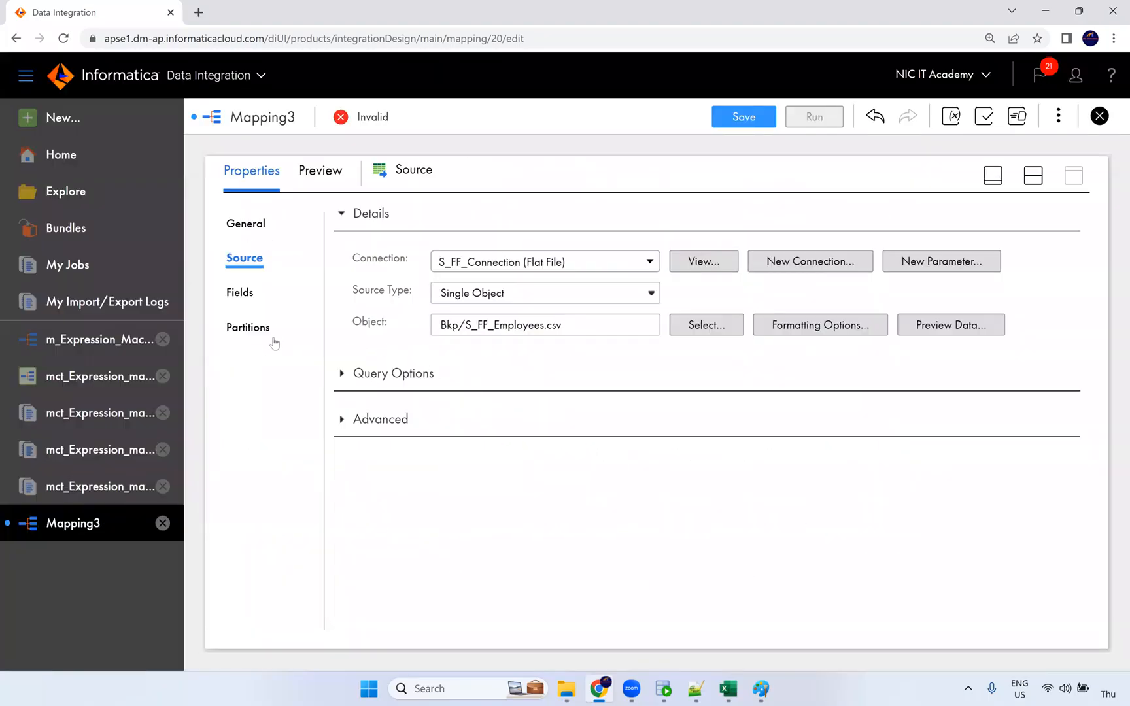
Switch Source fields to metadata editing and make EMPLOYEE_ID number with precision 6.
left_click(242, 295)
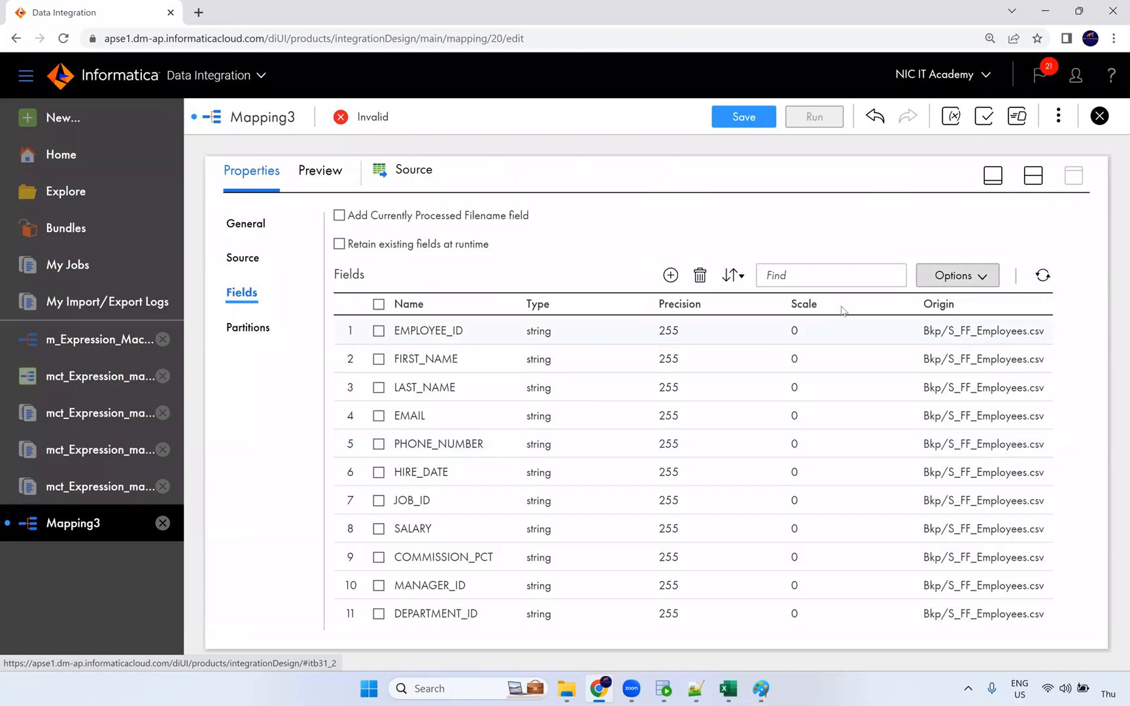
left_click(960, 274)
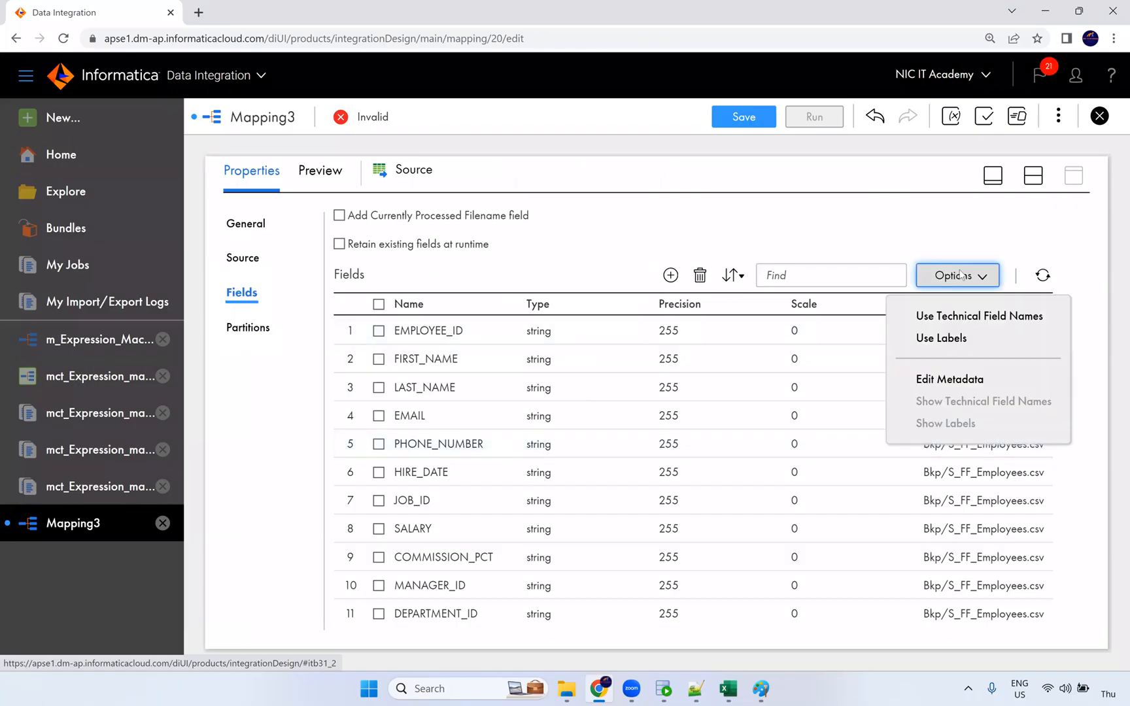
left_click(940, 379)
left_click(568, 355)
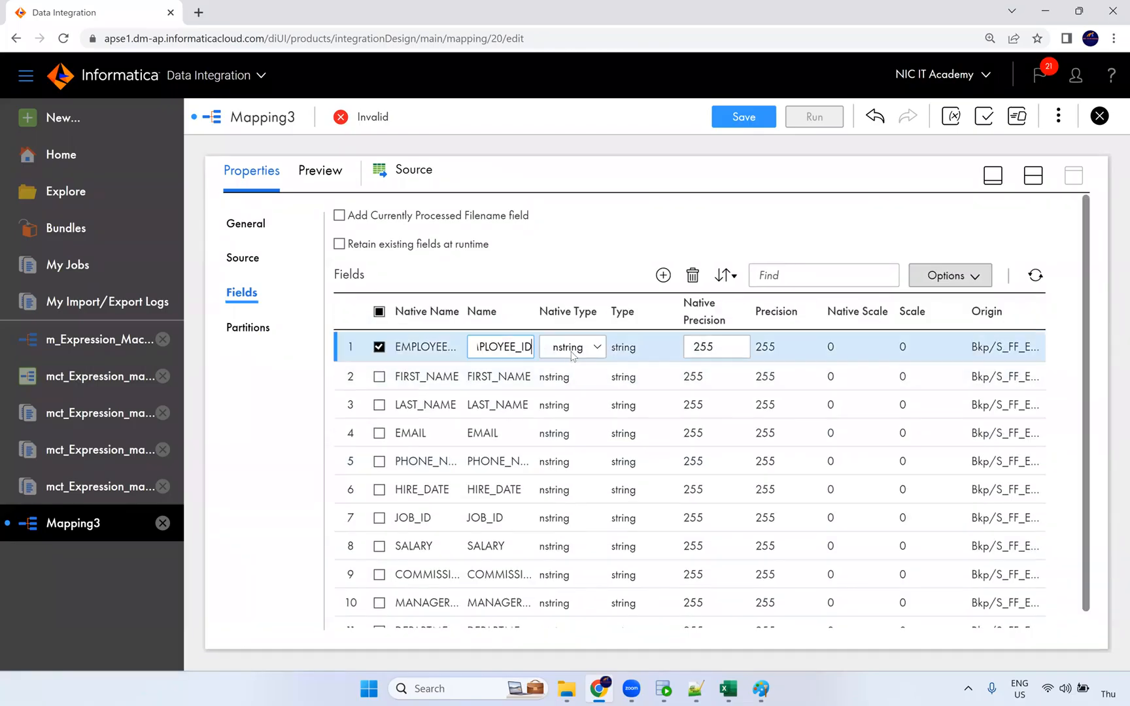
left_click(569, 348)
left_click(566, 447)
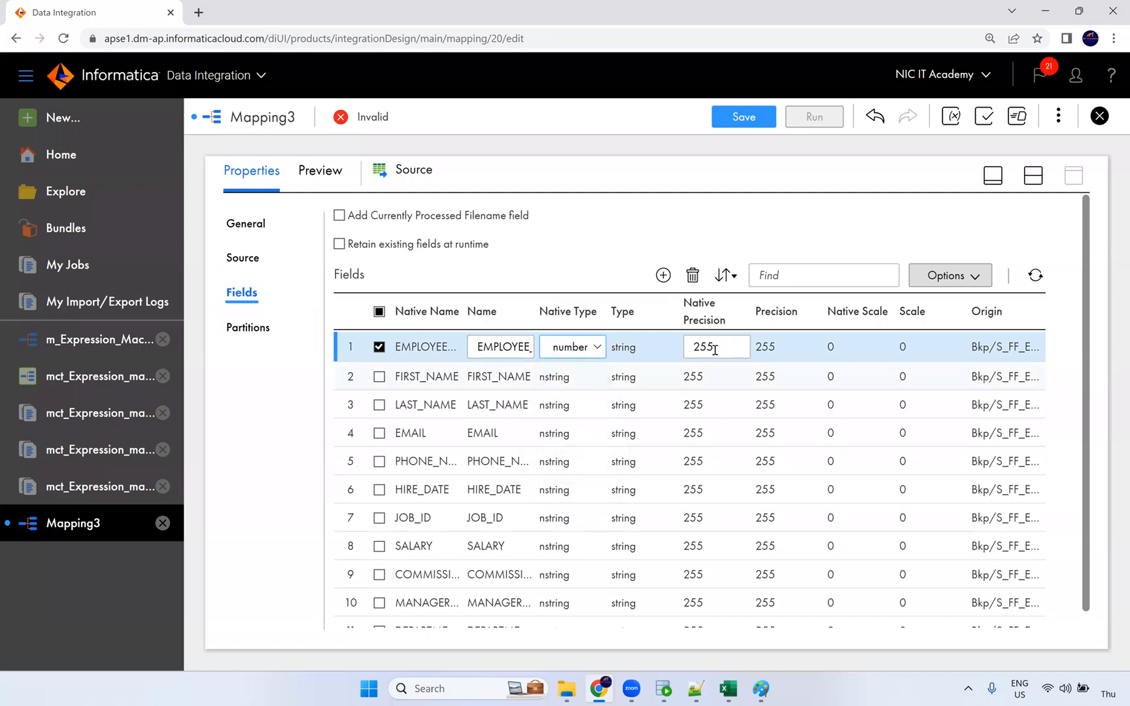
double_click(699, 350)
type("6")
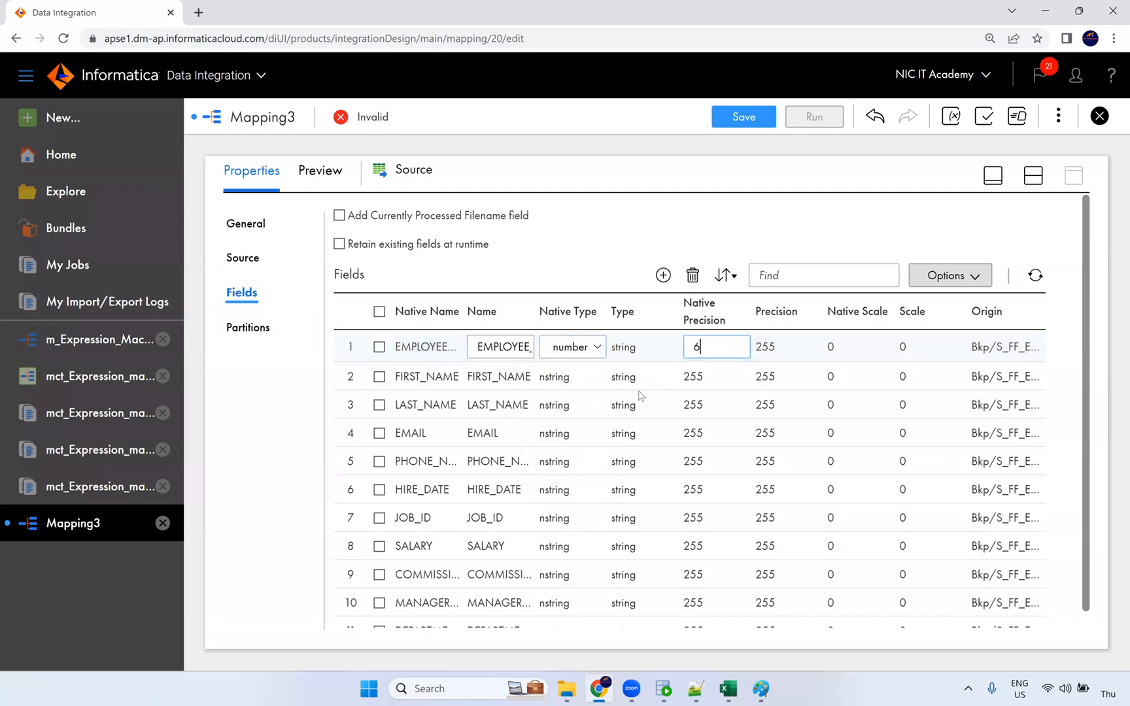
left_click(621, 396)
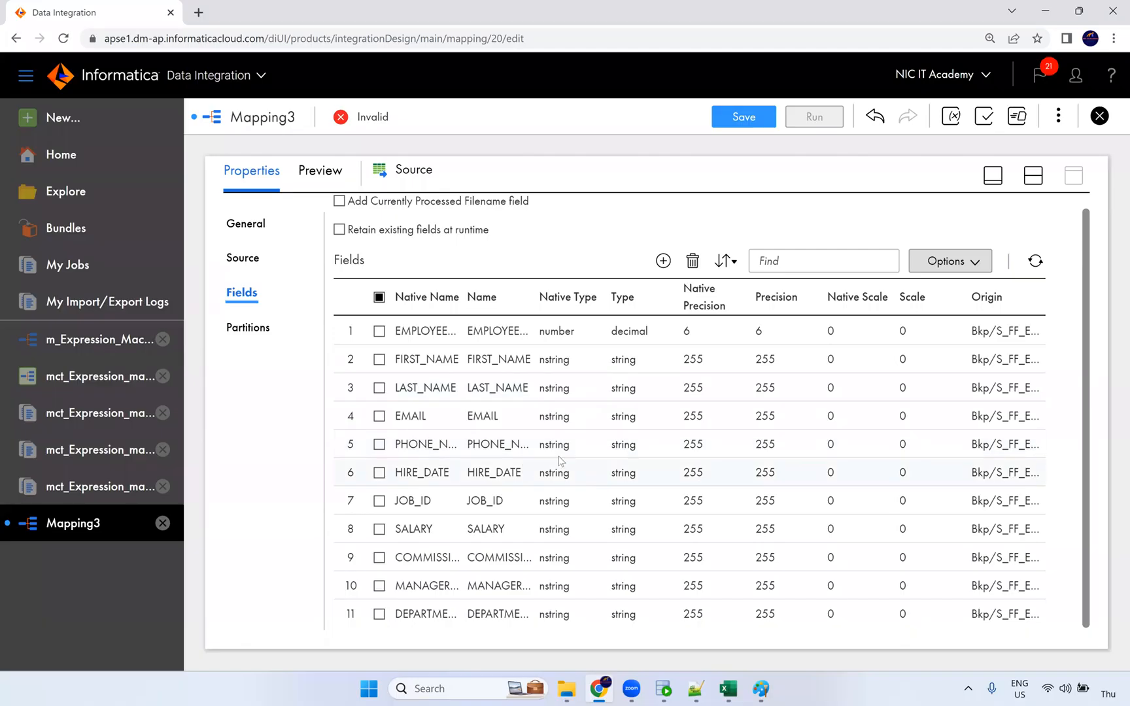
Make HIRE_DATE datetime and SALARY number with precision 10.
left_click(560, 476)
left_click(560, 476)
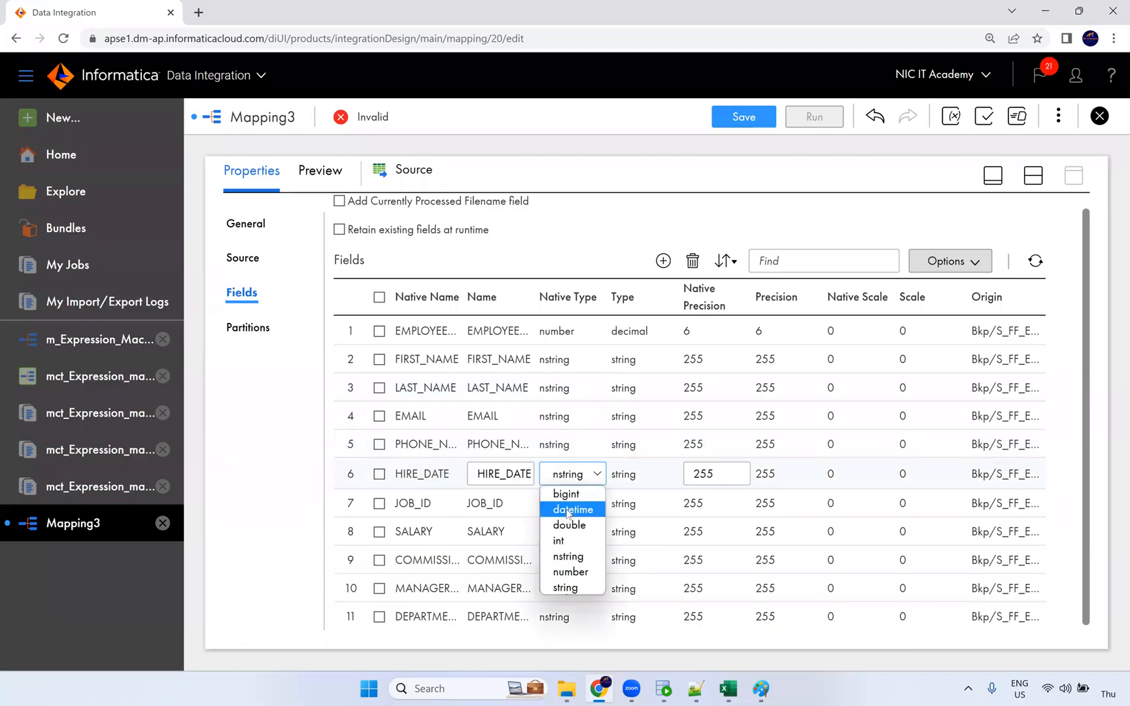
left_click(567, 510)
left_click(565, 508)
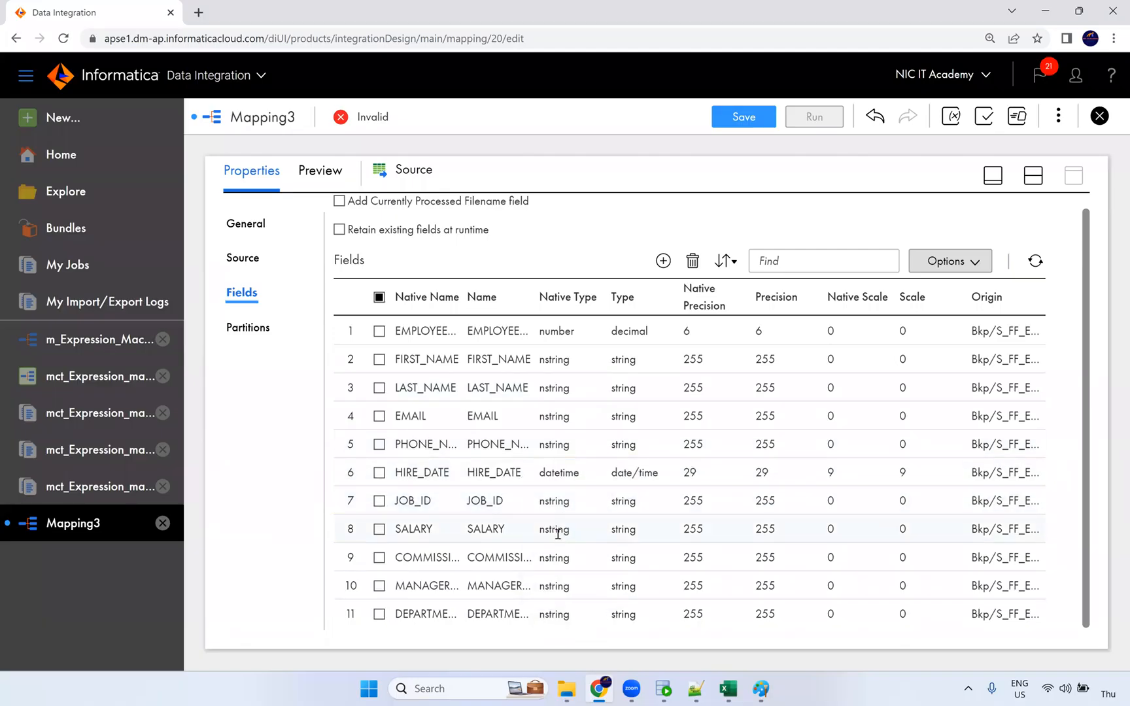
left_click(557, 531)
left_click(577, 533)
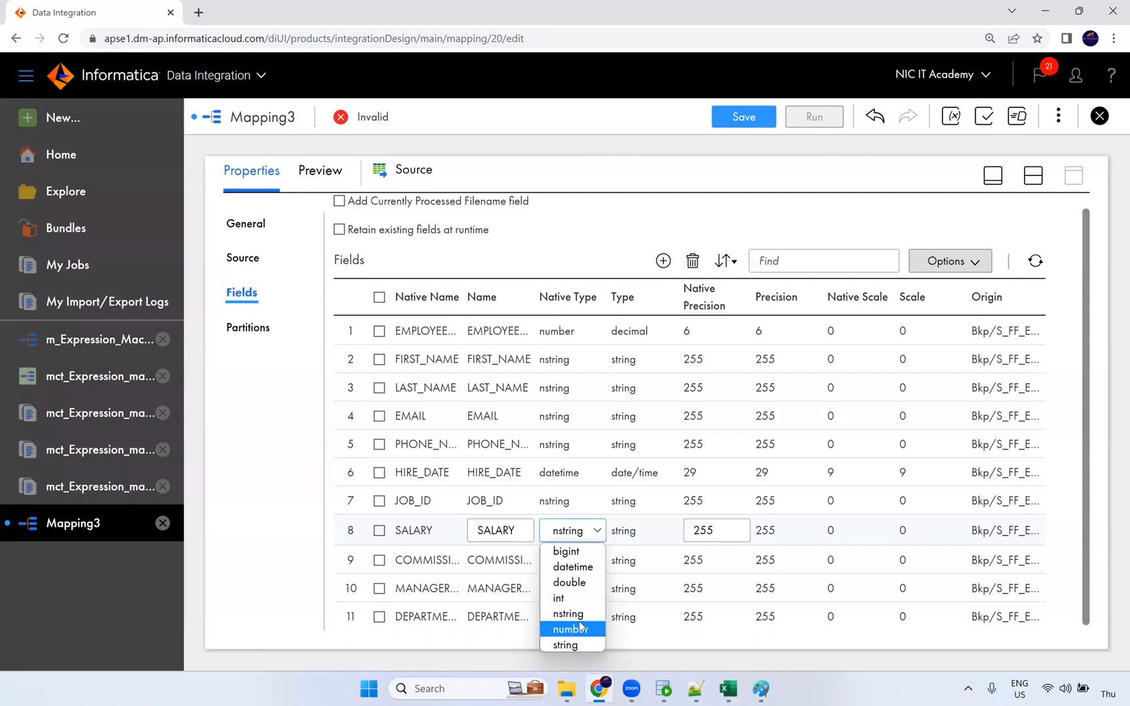
left_click(561, 628)
double_click(716, 530)
type("10")
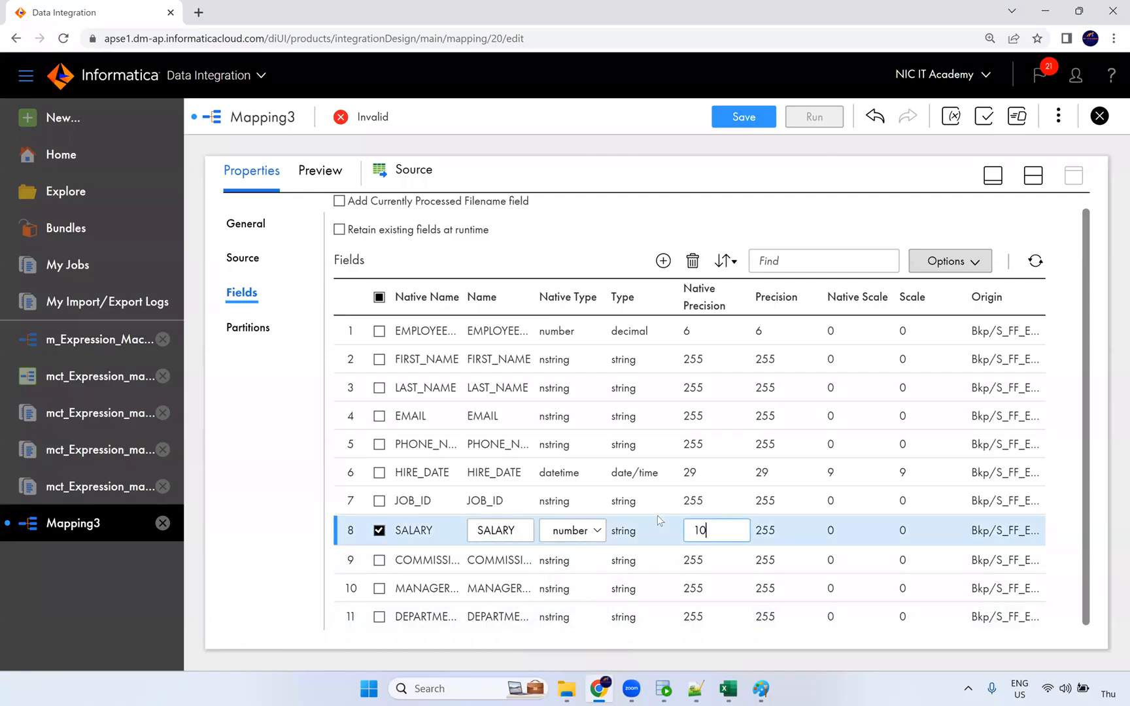
Make COMMISSION_PCT number with precision 4 and scale 2.
left_click(556, 560)
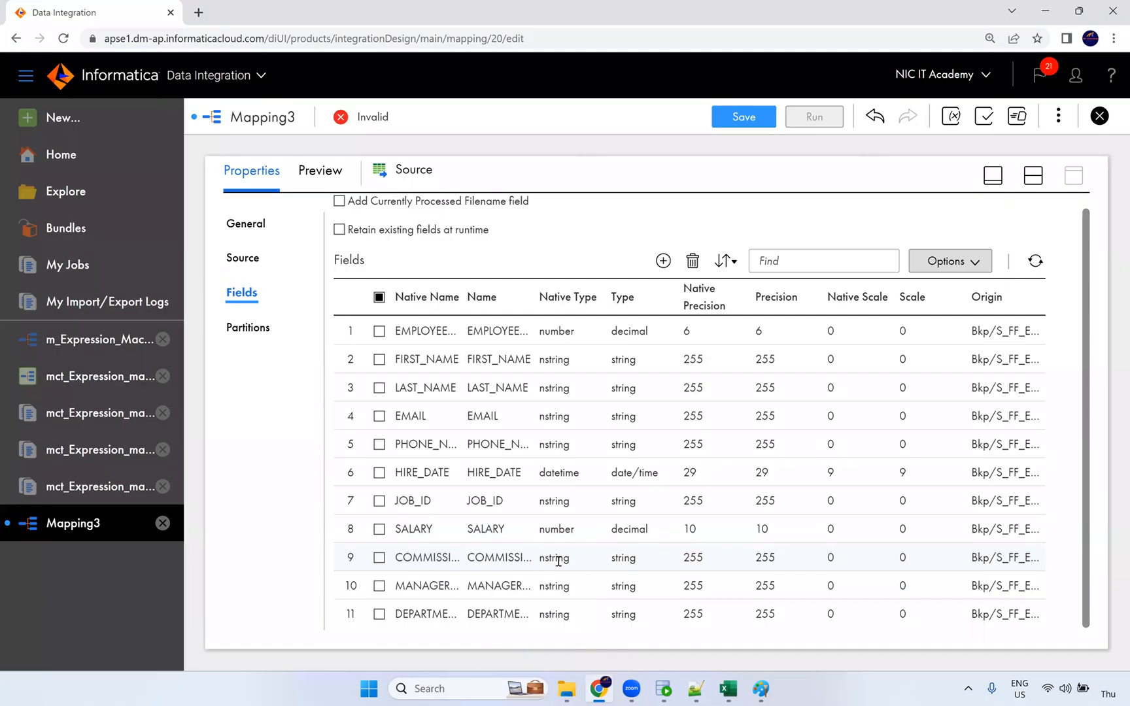
left_click(567, 566)
left_click(579, 525)
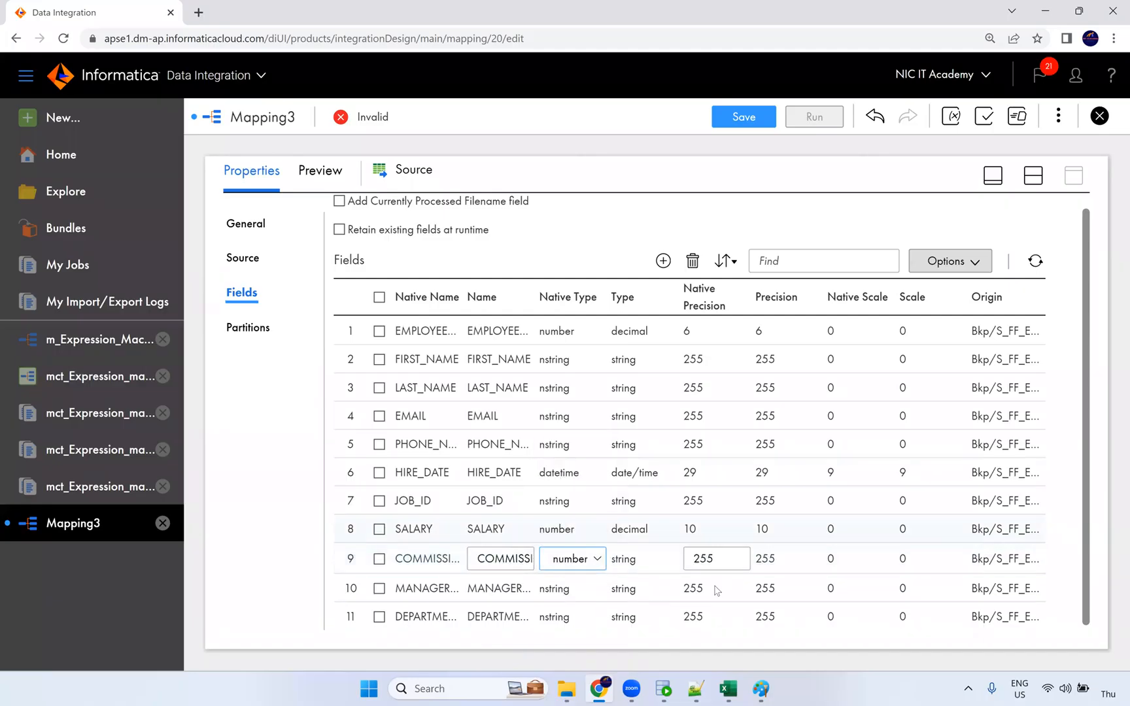
double_click(710, 561)
type("4")
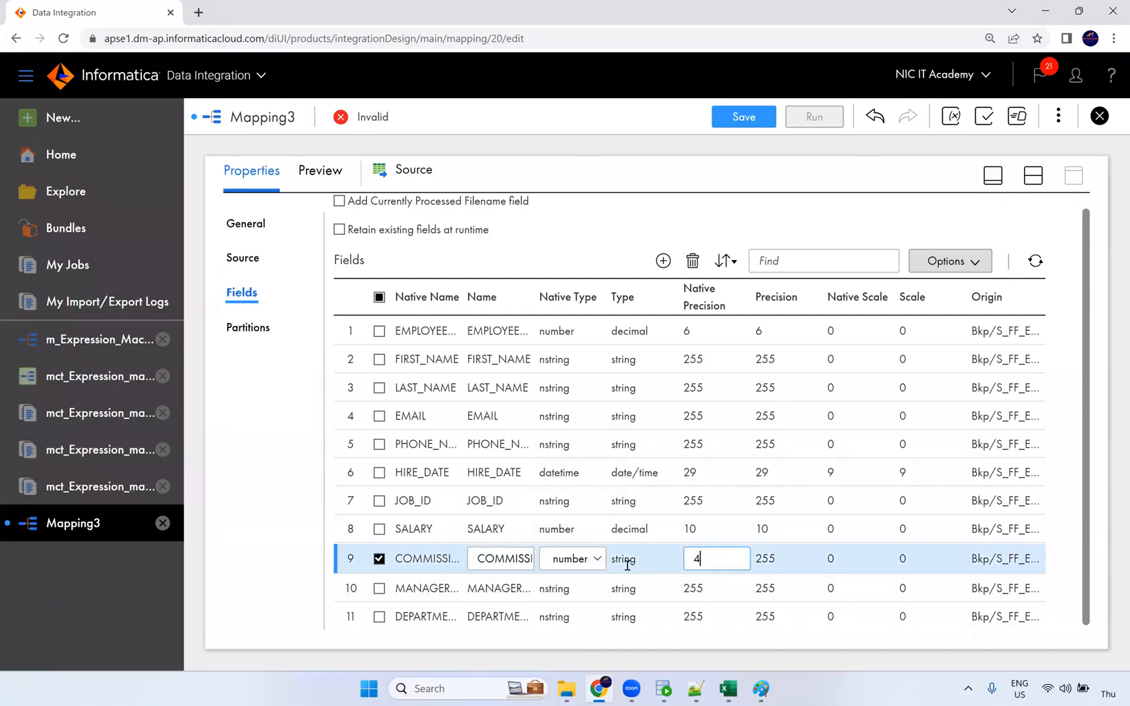
left_click(840, 558)
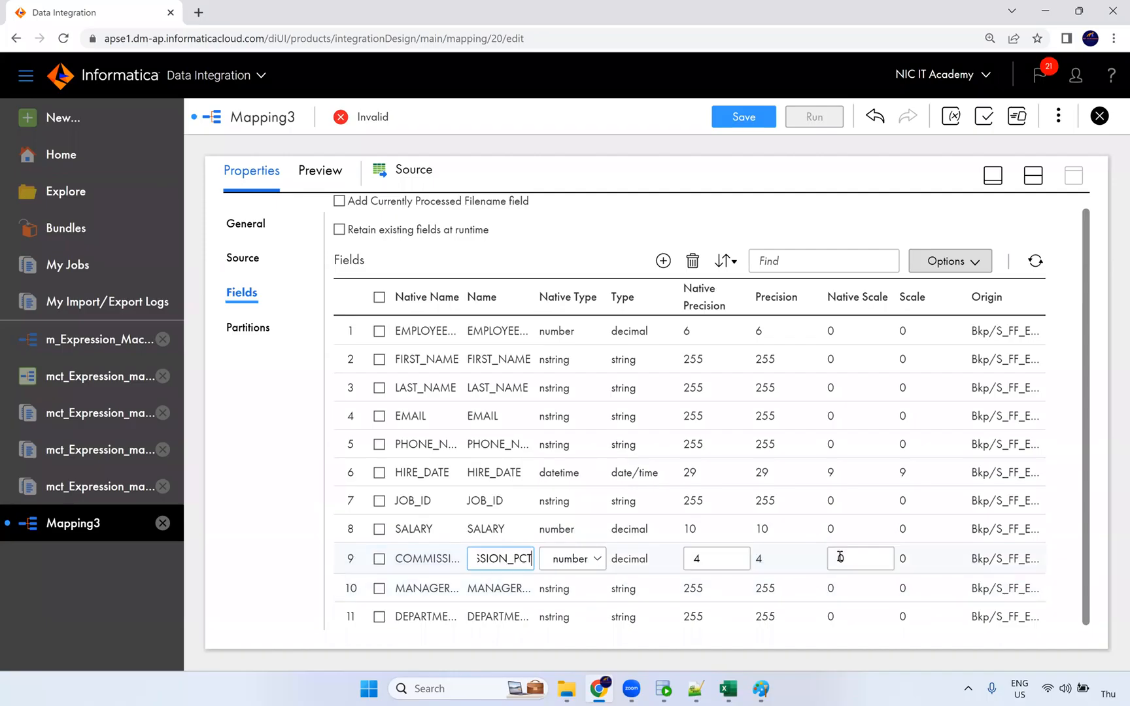
double_click(840, 558)
type("2")
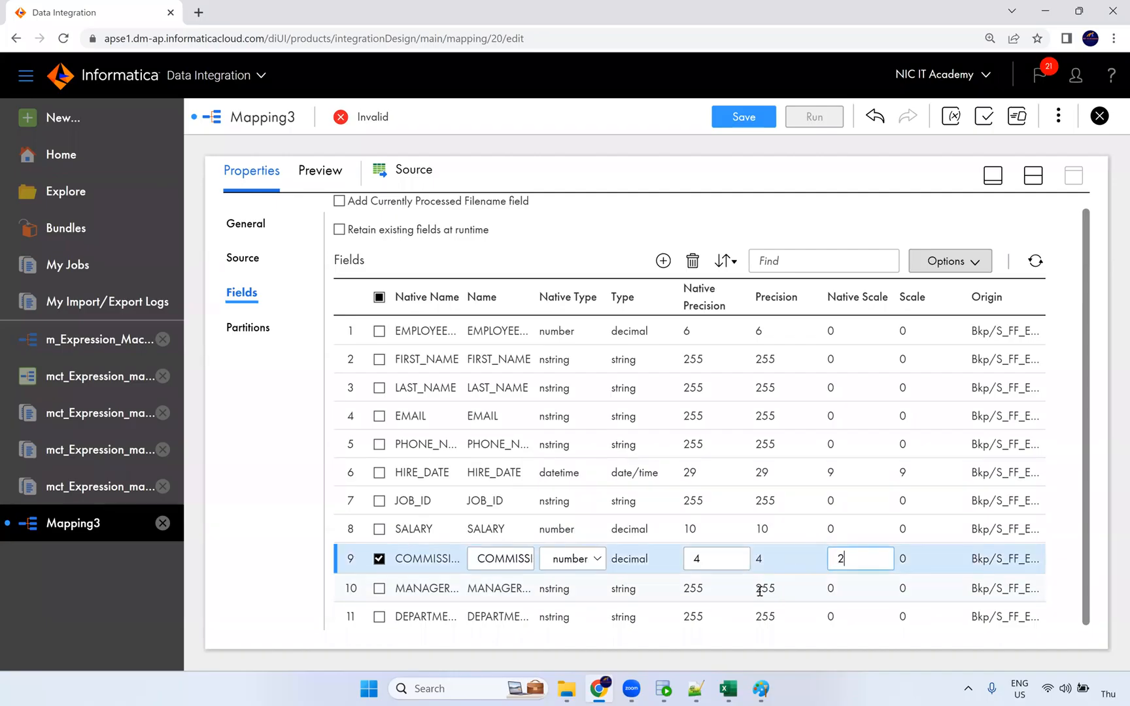
left_click(664, 592)
Make MANAGER_ID number with precision 4.
left_click(574, 591)
left_click(574, 587)
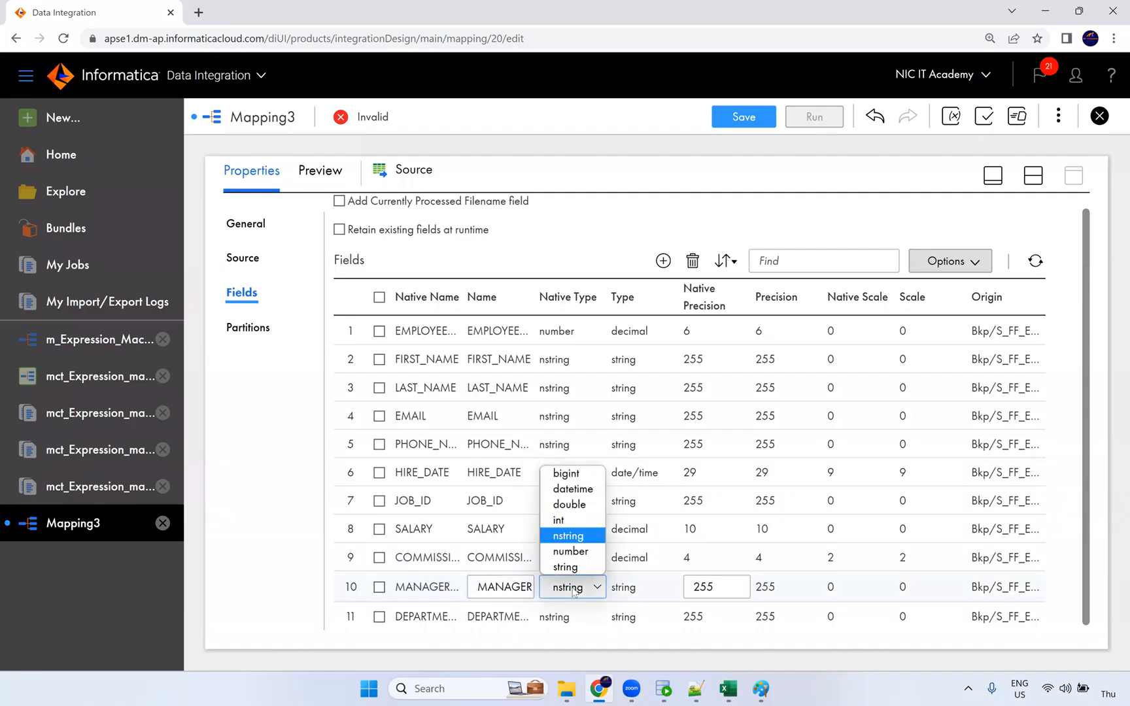
left_click(570, 548)
left_click(662, 589)
type("2")
left_click_drag(706, 590, 684, 590)
type("3")
key("BackSpace")
type("4")
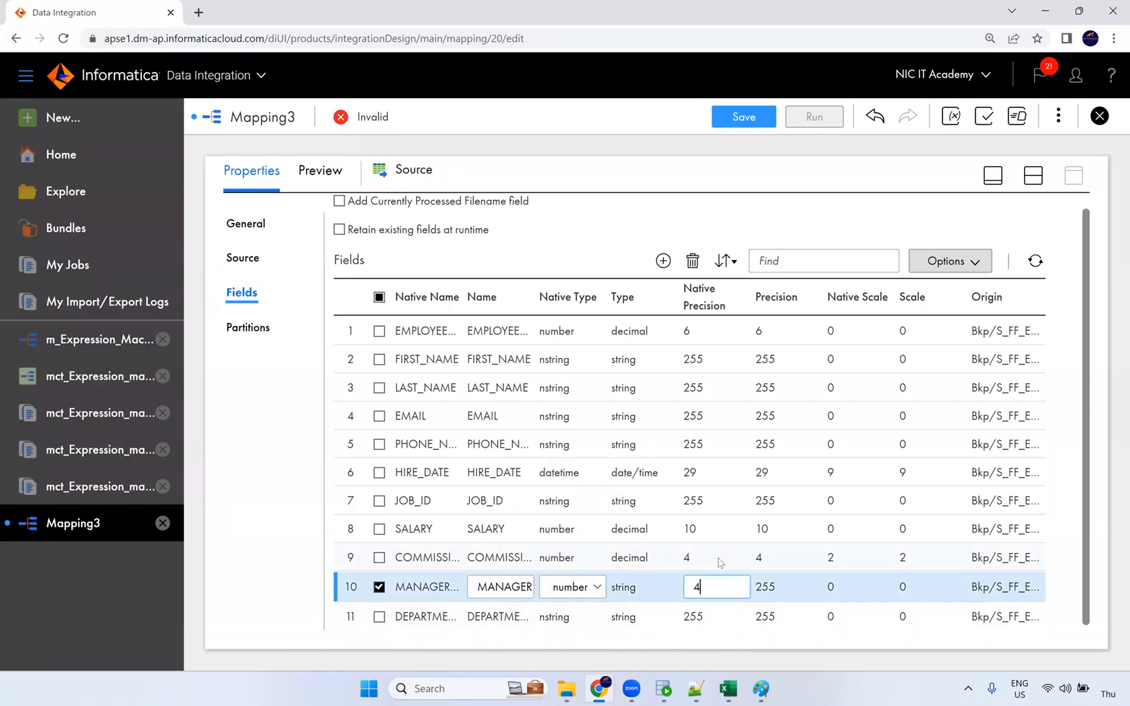
left_click(548, 616)
Make DEPARTMENT_ID number with precision 4 and return to the split canvas layout.
left_click(566, 616)
left_click(568, 617)
left_click(569, 619)
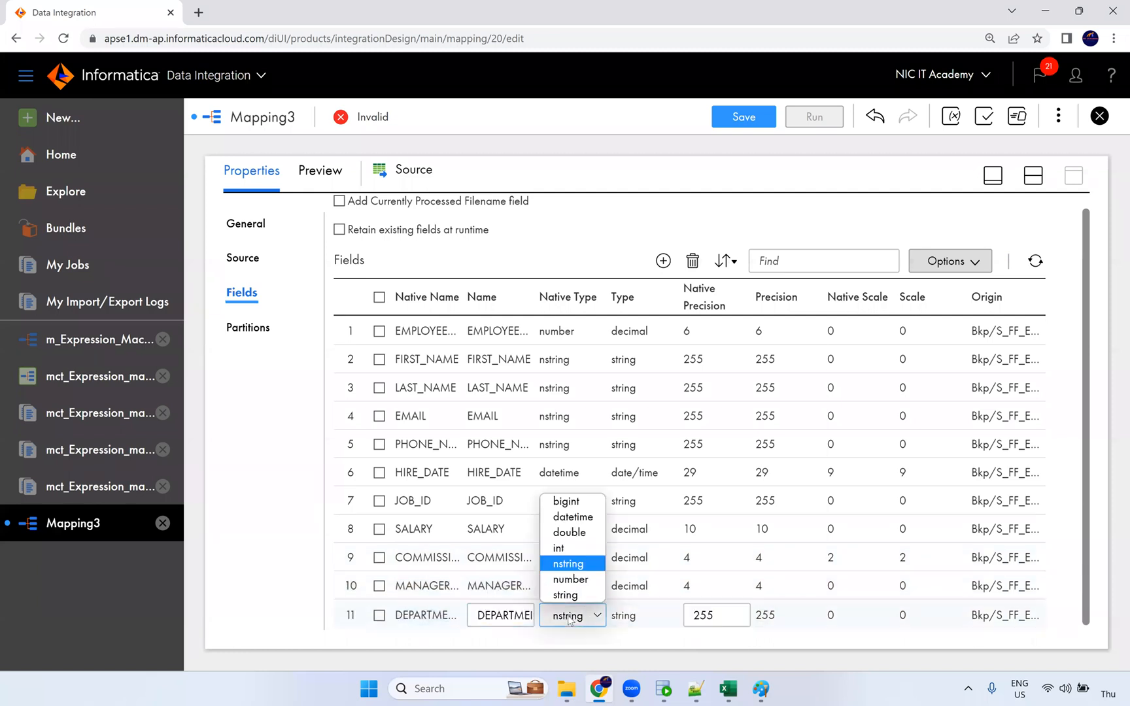
left_click(581, 580)
double_click(717, 617)
type("4")
key("Return")
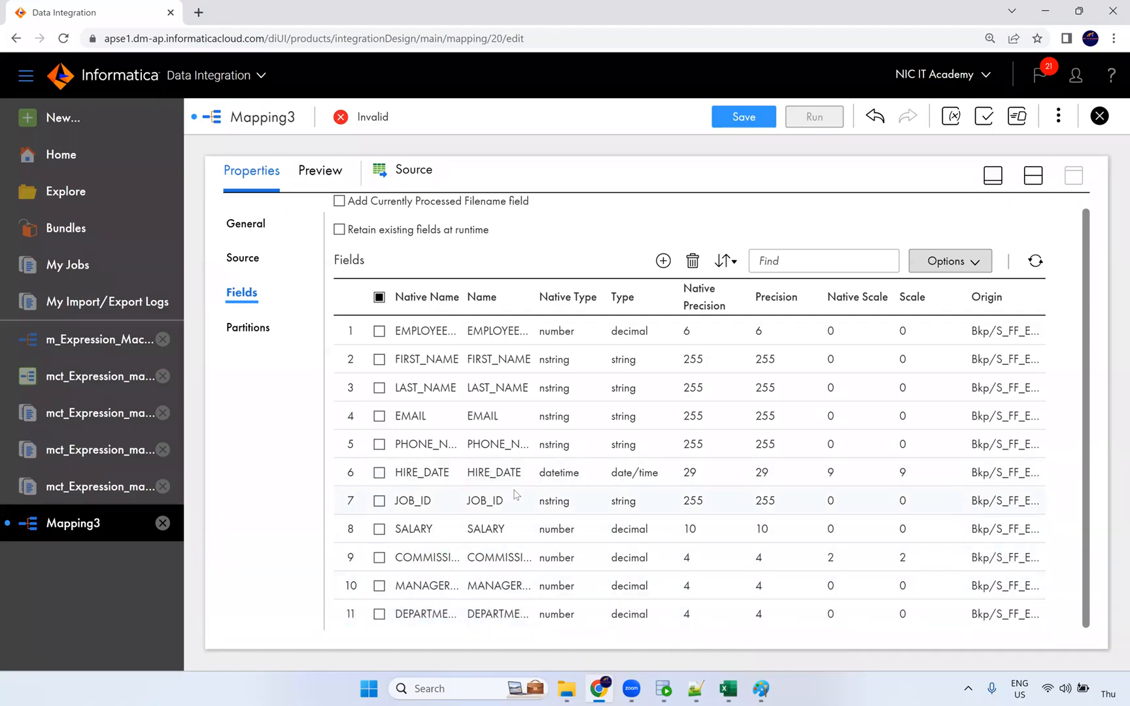
left_click(1039, 186)
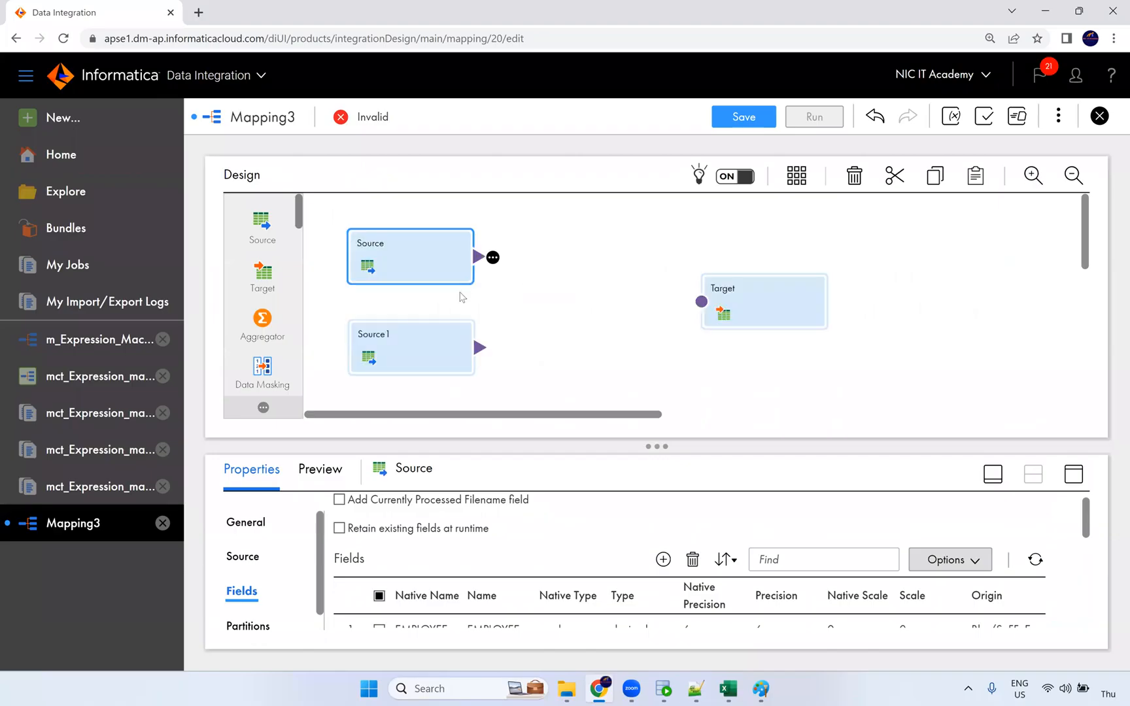
Point Source1 at the DEPARTMENTS table through the Oracle_Src connection.
left_click(423, 347)
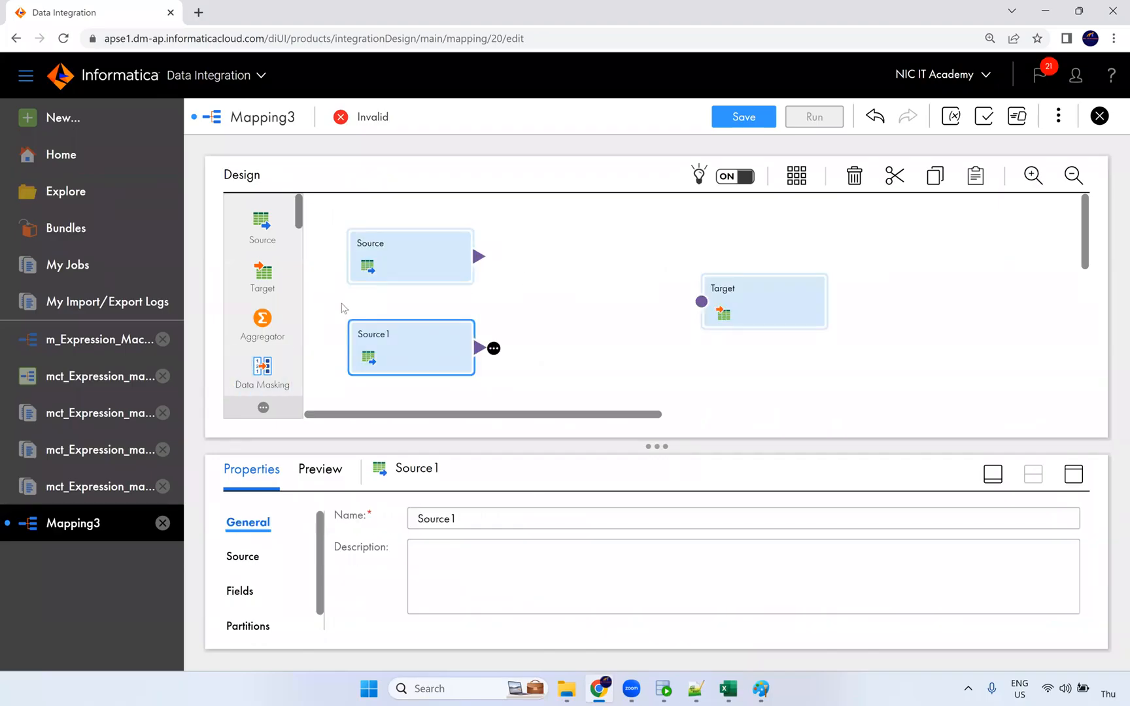
left_click(1074, 473)
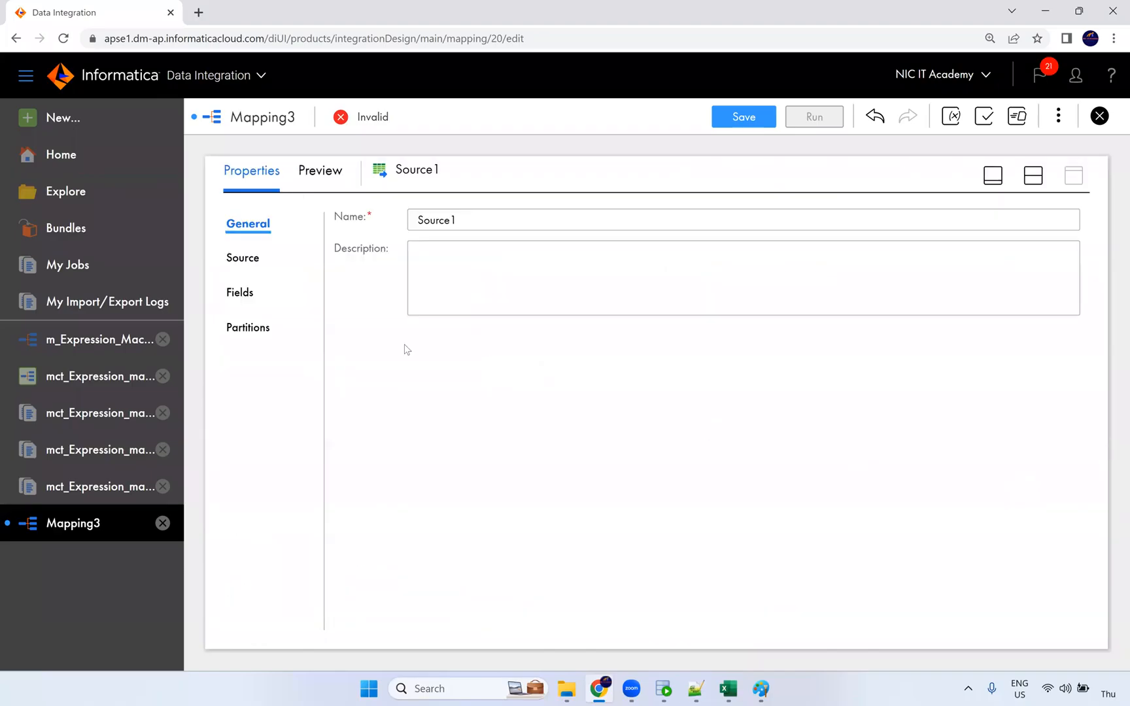
left_click(243, 257)
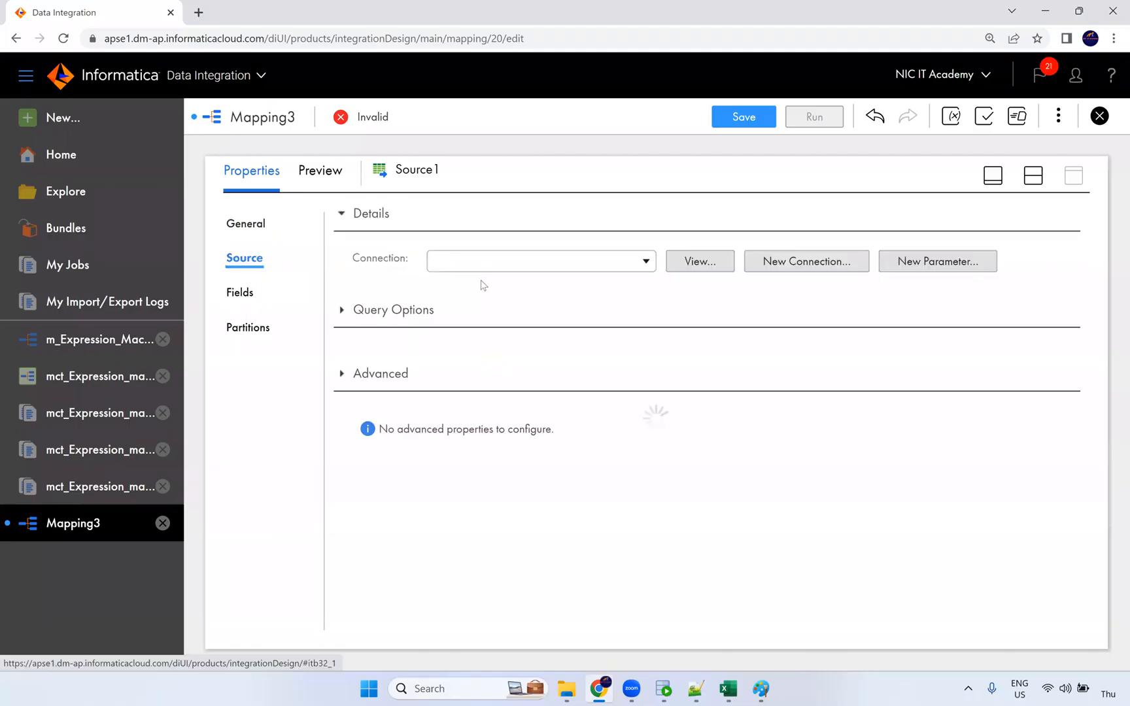
left_click(525, 262)
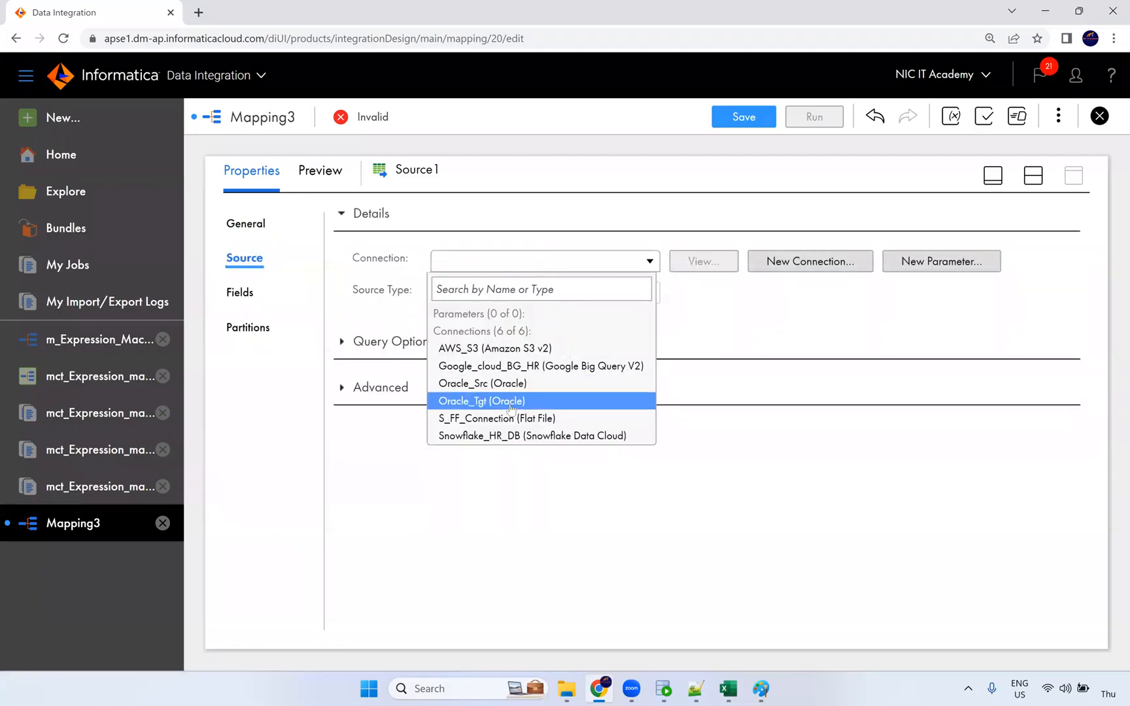
left_click(510, 383)
left_click(673, 328)
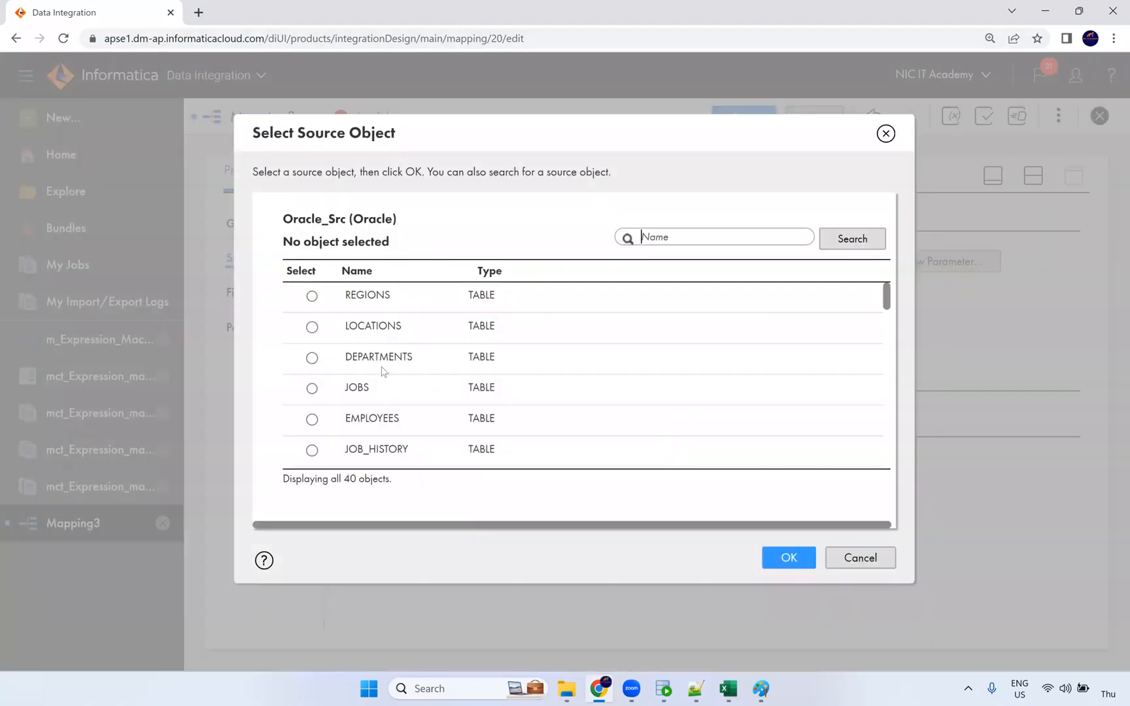
left_click(406, 366)
left_click(789, 557)
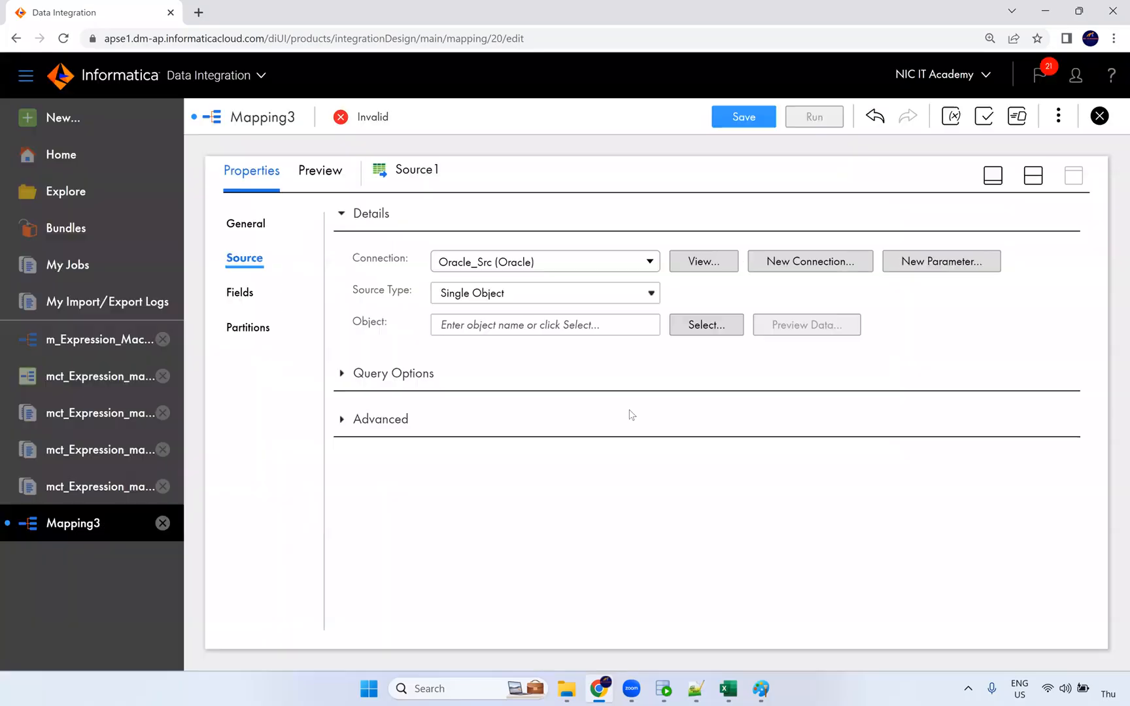
Rename the mapping to m_Joiner_Transformation.
left_click(1032, 179)
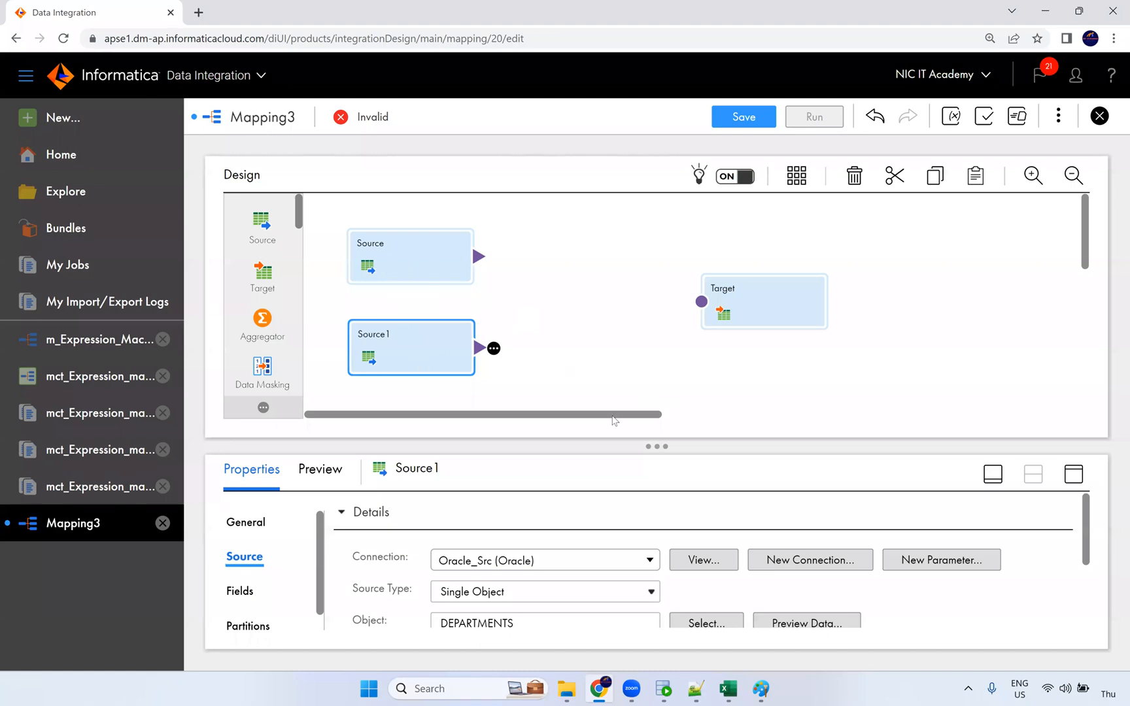
left_click(426, 267)
left_click(453, 361)
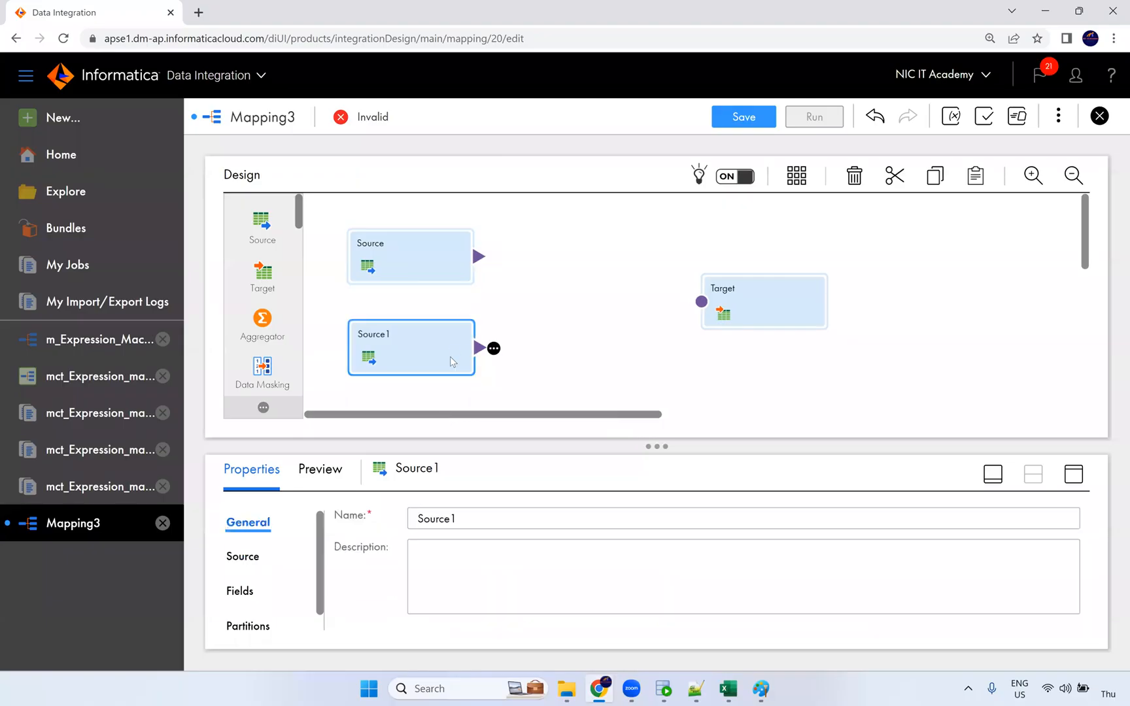
left_click(581, 354)
left_click_drag(379, 515, 163, 513)
type("m_Joiner")
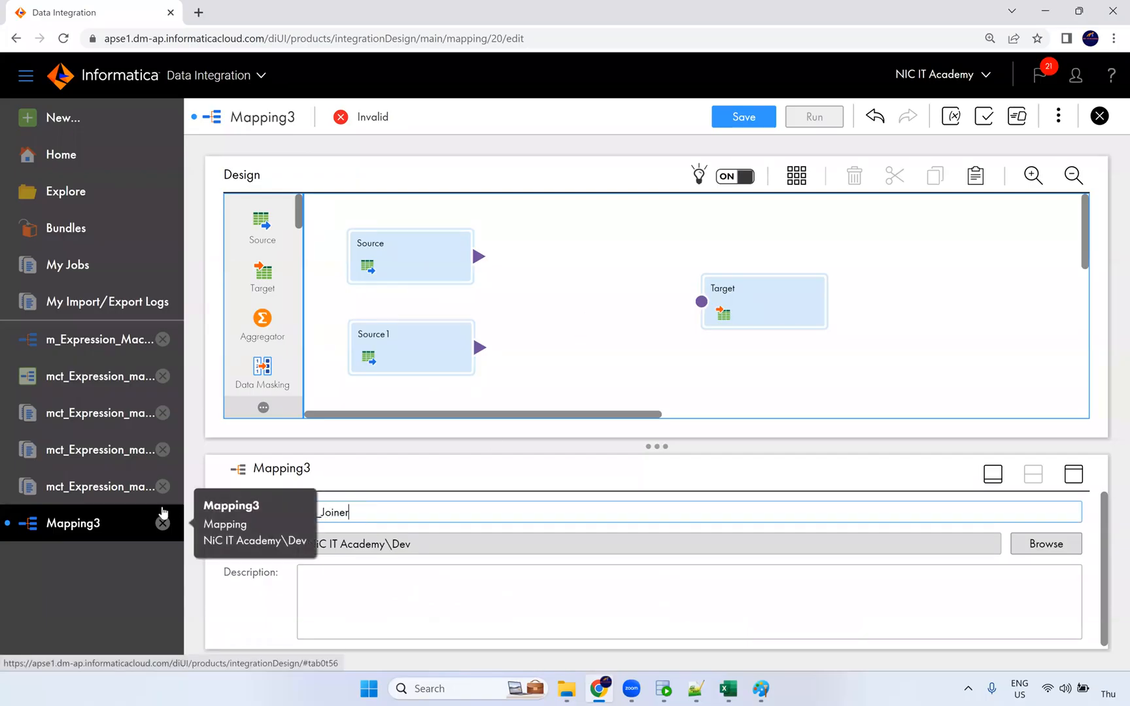
type("_Transformation")
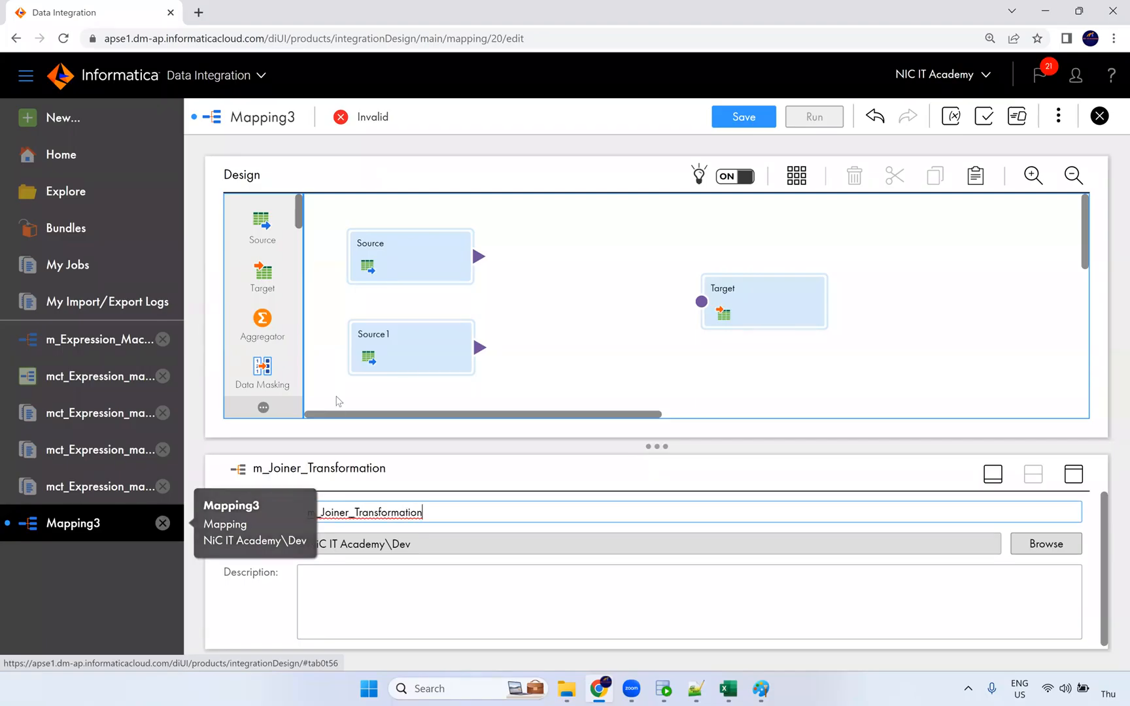
Add a Joiner to the mapping and move the Target right to make room.
left_click(618, 310)
scroll(287, 300, "down", 5)
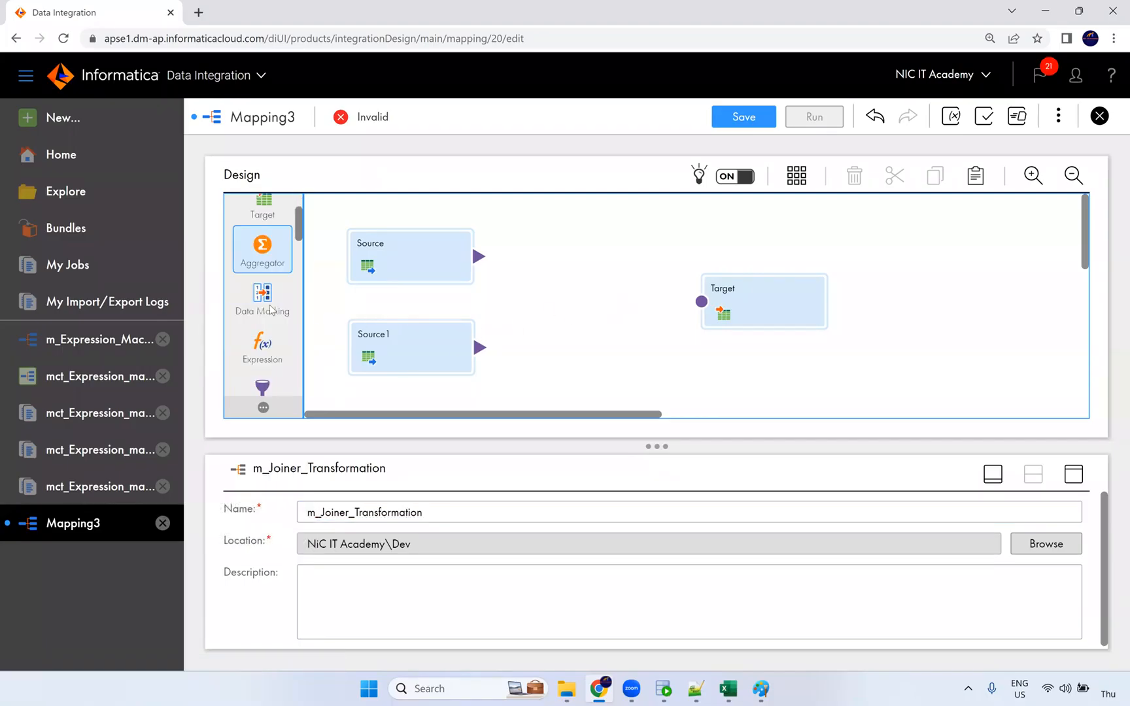
scroll(271, 334, "down", 3)
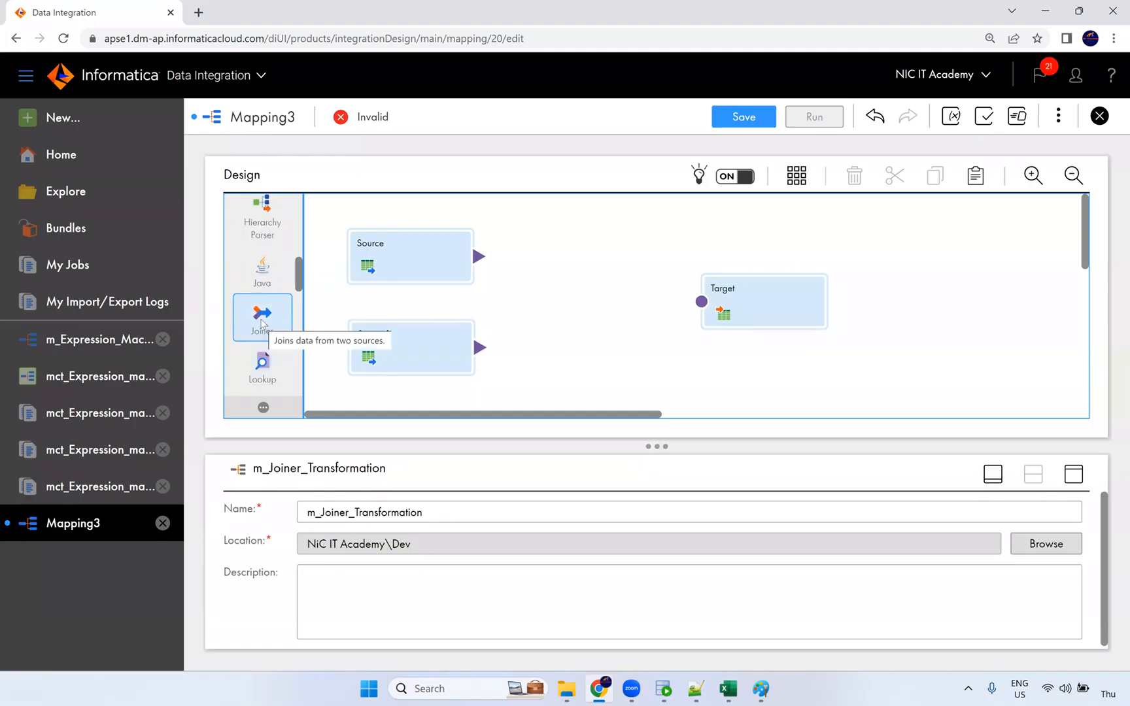
left_click_drag(264, 319, 569, 297)
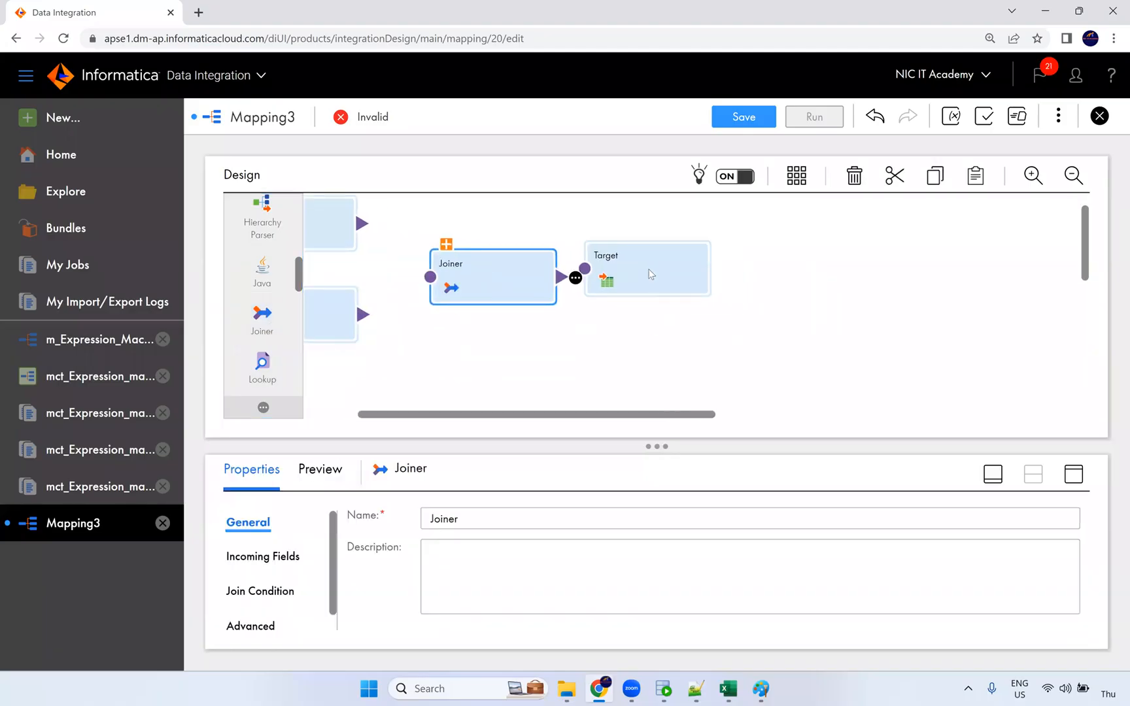
left_click_drag(649, 273, 758, 265)
left_click_drag(556, 418, 512, 417)
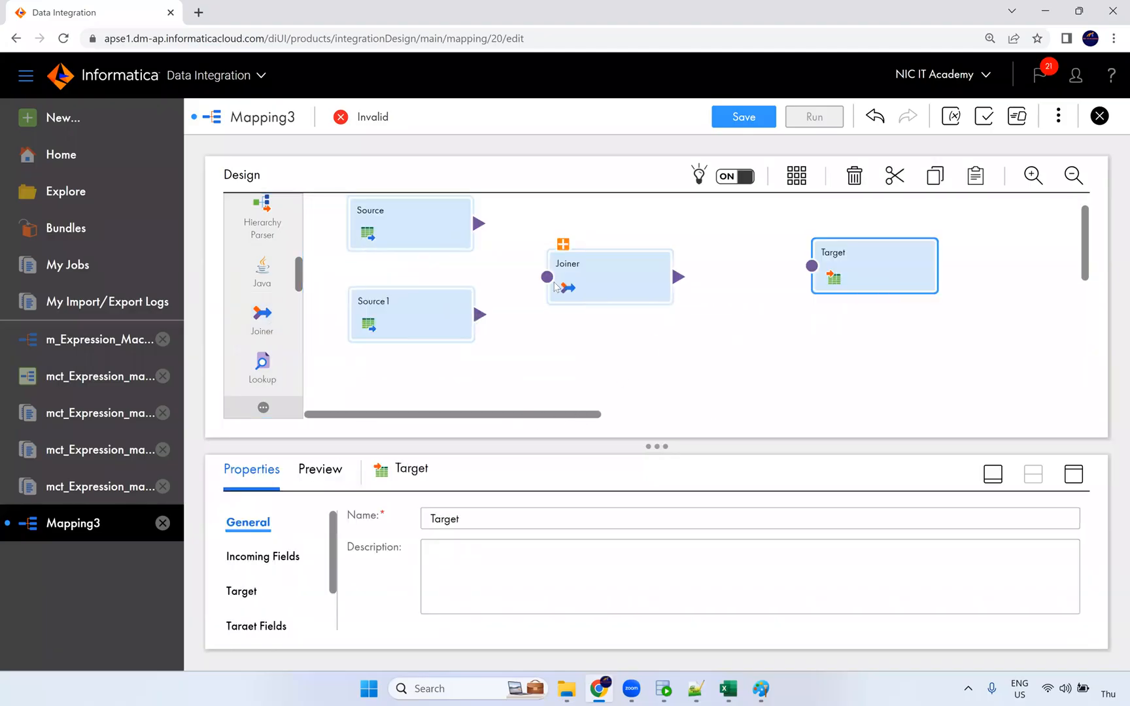
Link Source to the Joiner's Detail input and Source1 to its Master input.
left_click(563, 244)
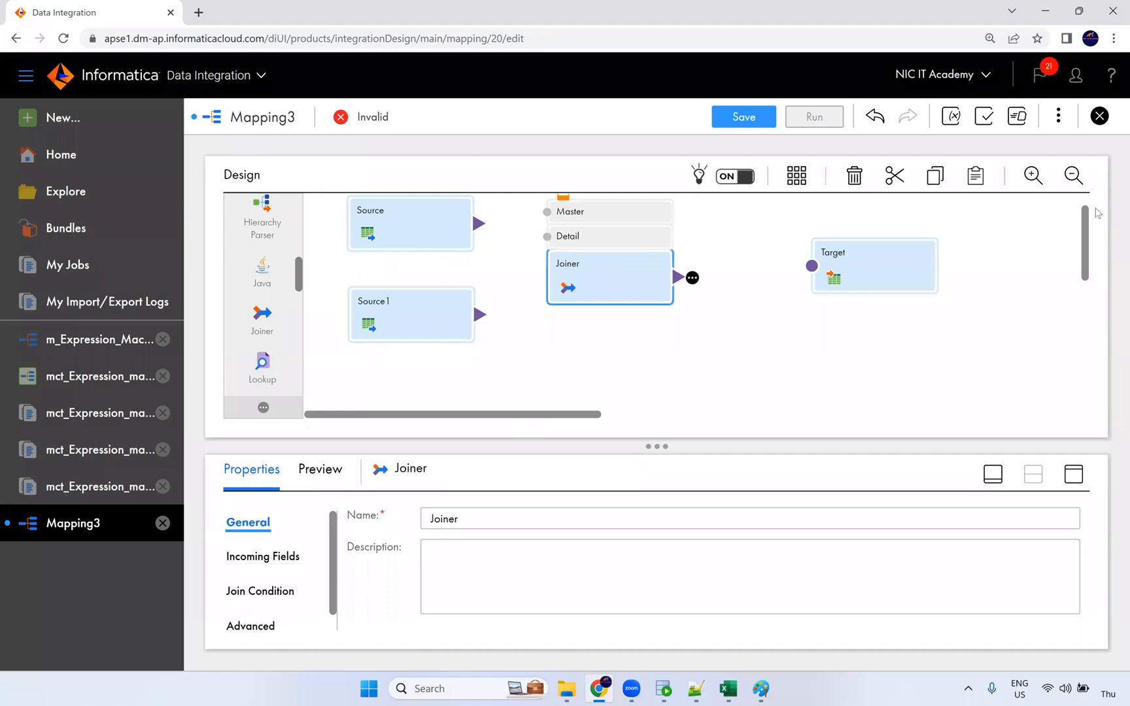
scroll(1087, 196, "up", 1)
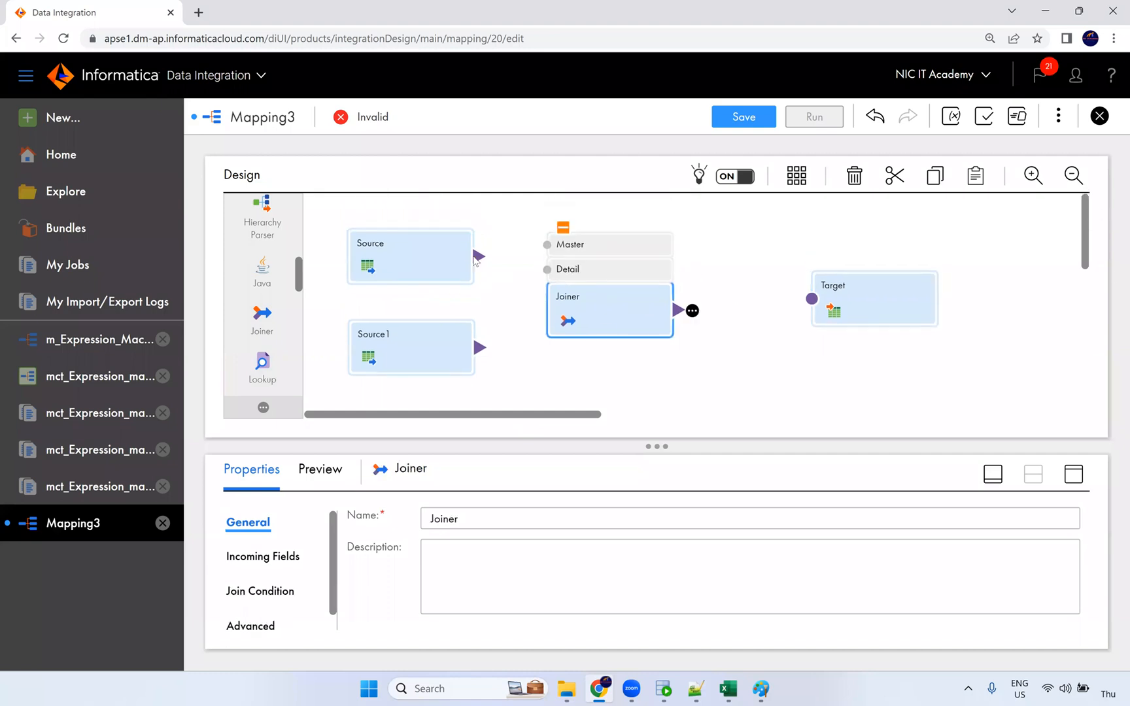
left_click_drag(479, 256, 547, 269)
left_click_drag(481, 347, 547, 245)
left_click_drag(482, 349, 545, 245)
left_click_drag(485, 351, 548, 247)
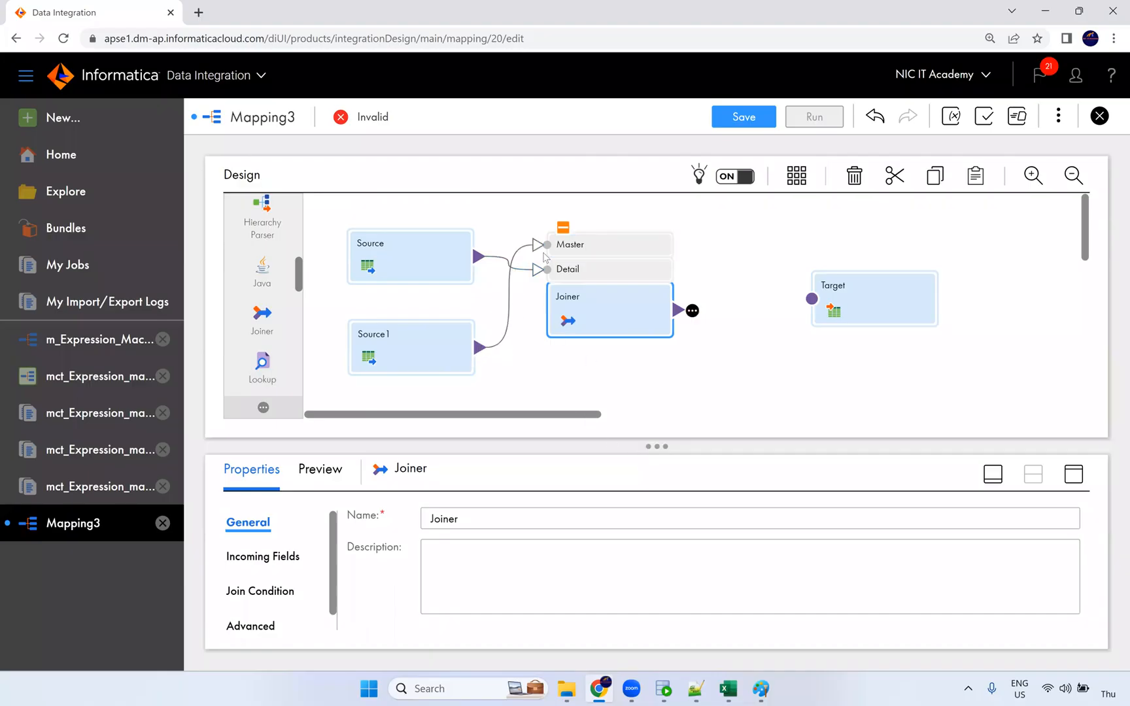
left_click(1074, 473)
Resolve Joiner field conflicts by prefixing Source fields 'emp_' and Source1 fields 'dept_'.
left_click(261, 297)
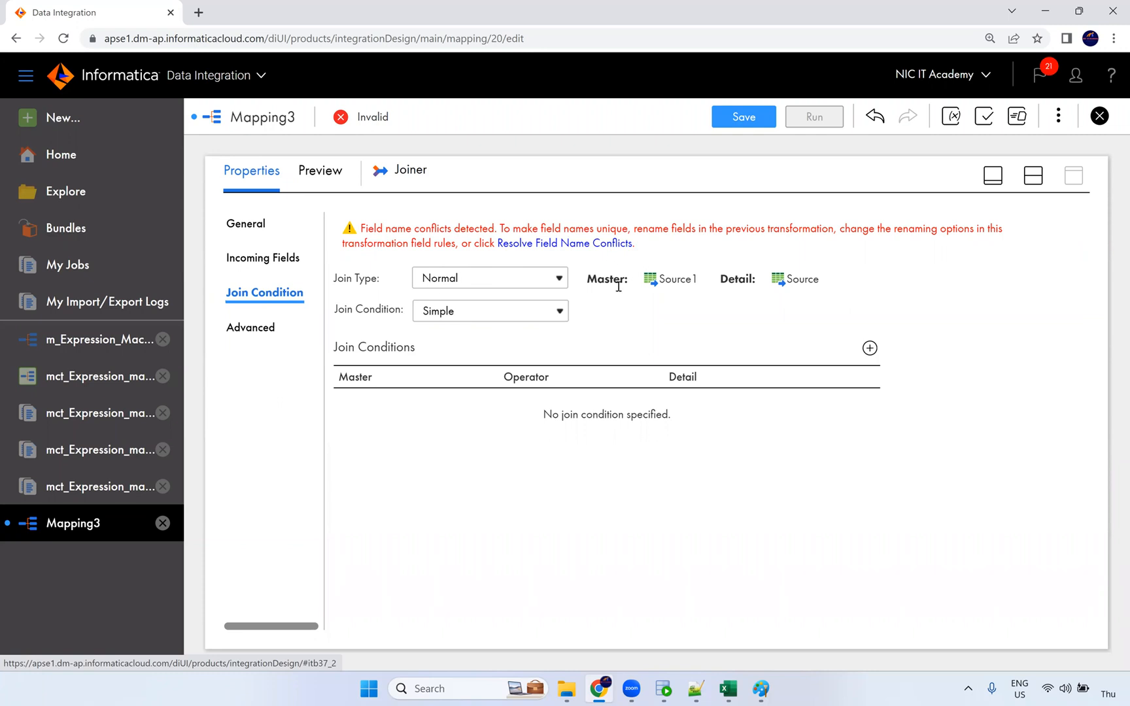
left_click(537, 245)
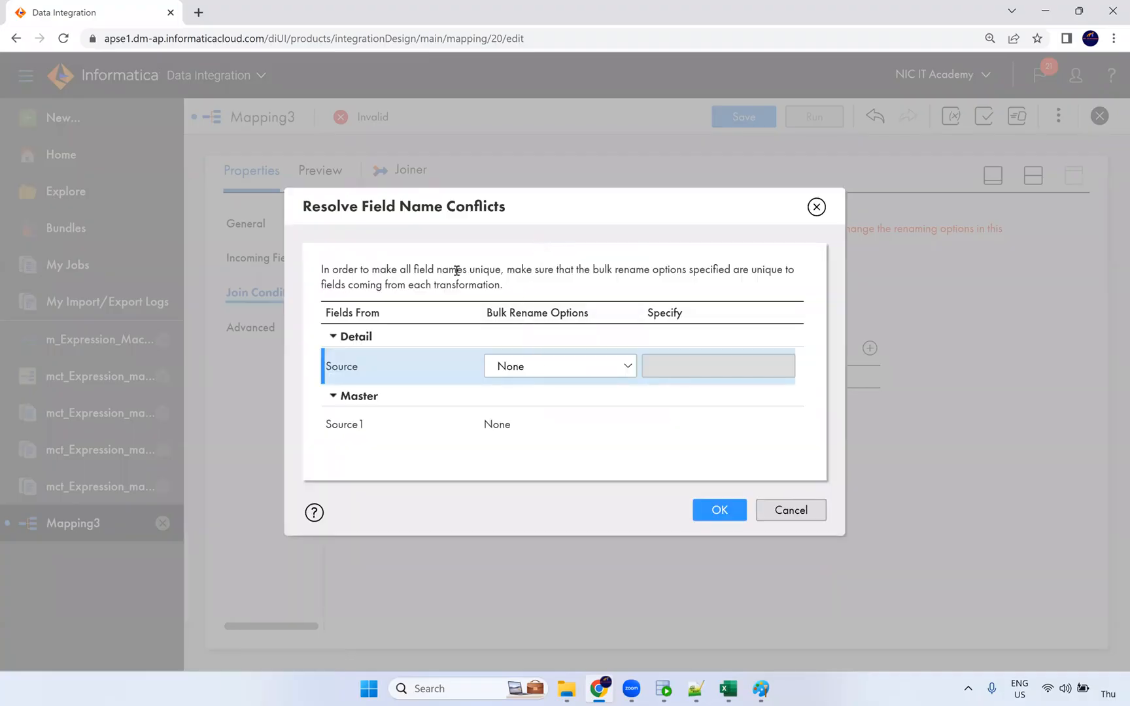
left_click(816, 206)
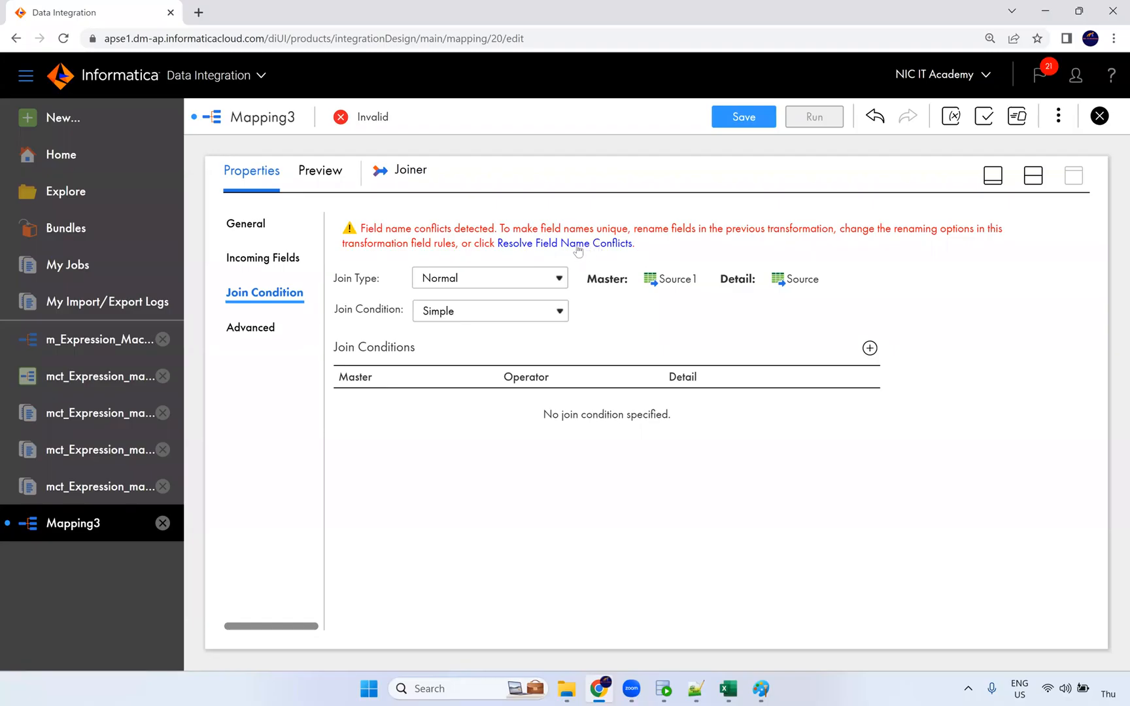
left_click(601, 246)
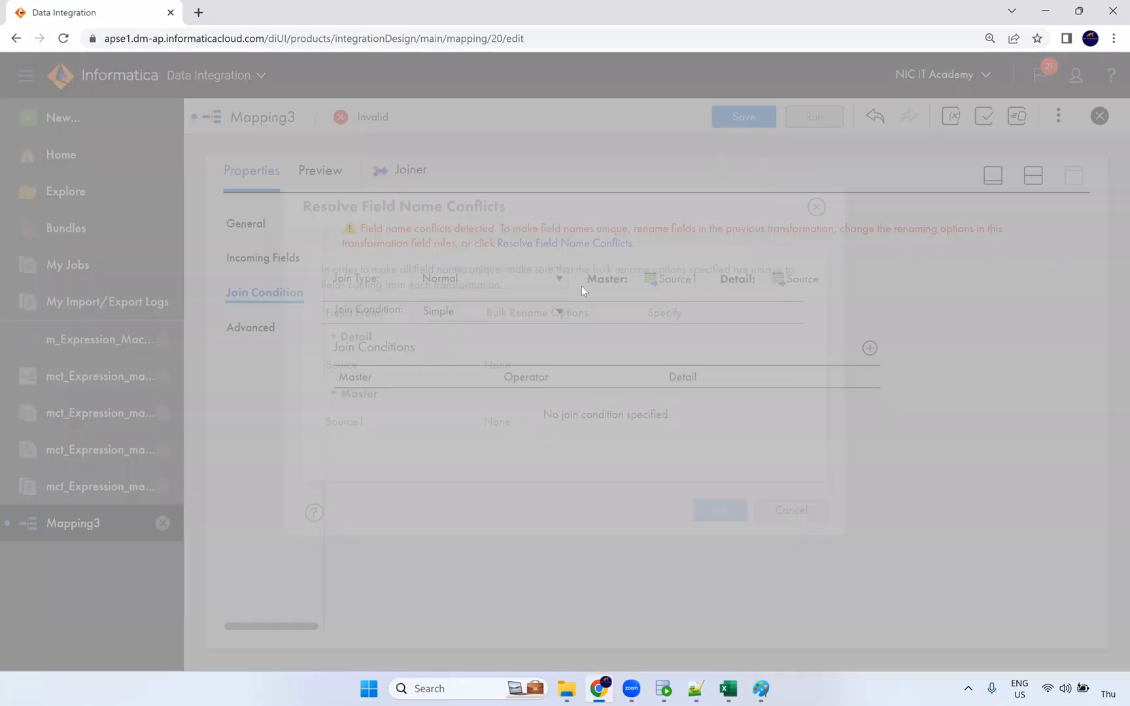
left_click(523, 367)
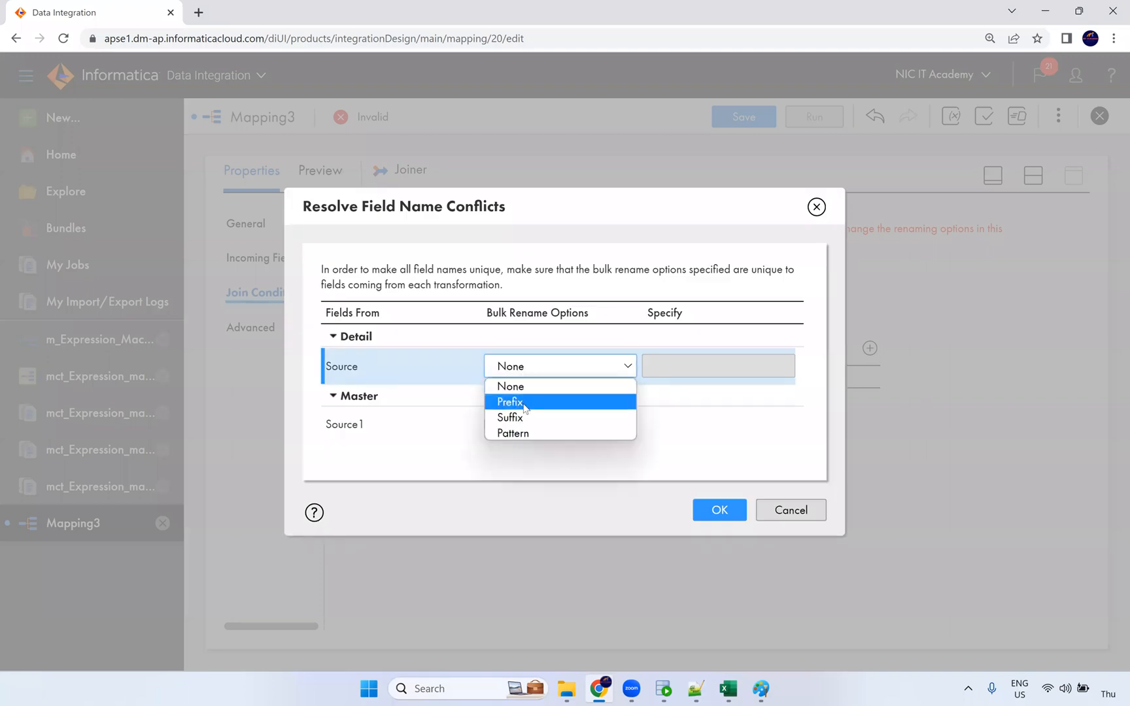
left_click(525, 398)
left_click(661, 367)
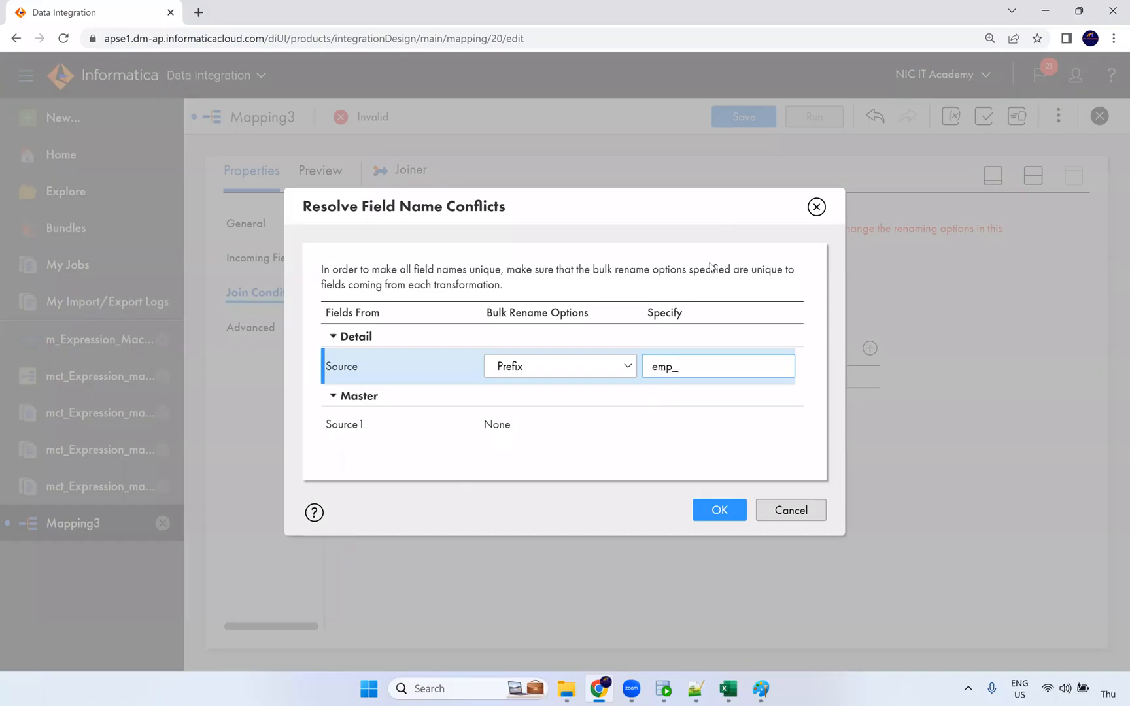
left_click(497, 431)
left_click(521, 432)
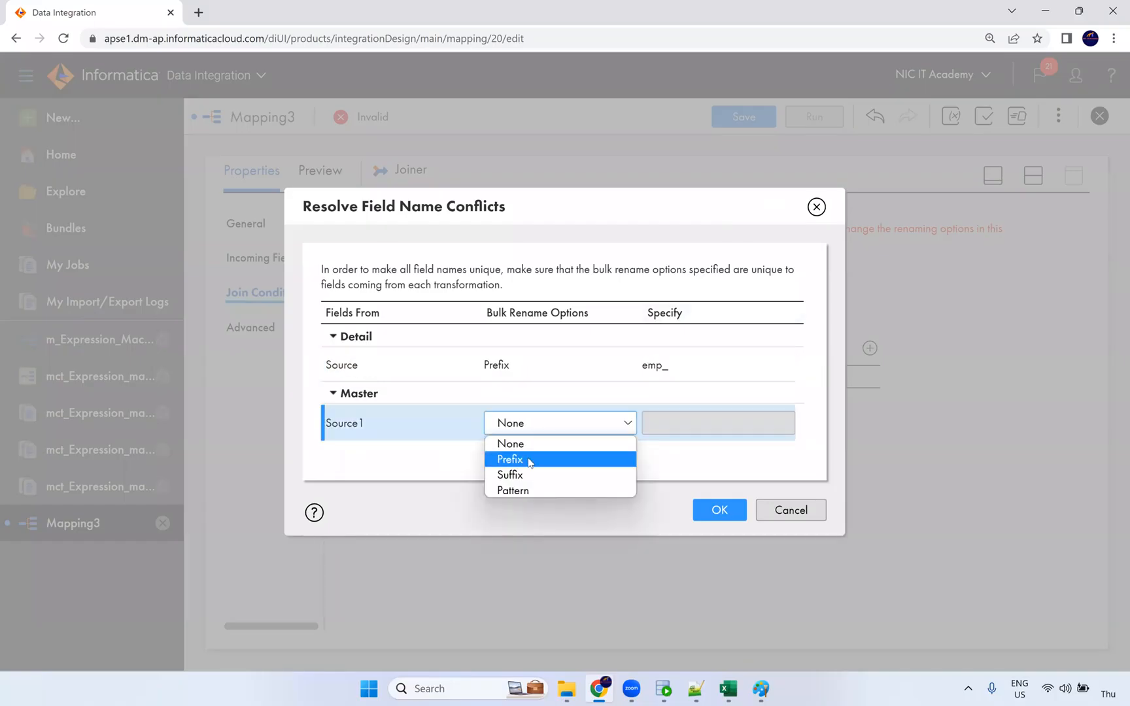
left_click(523, 459)
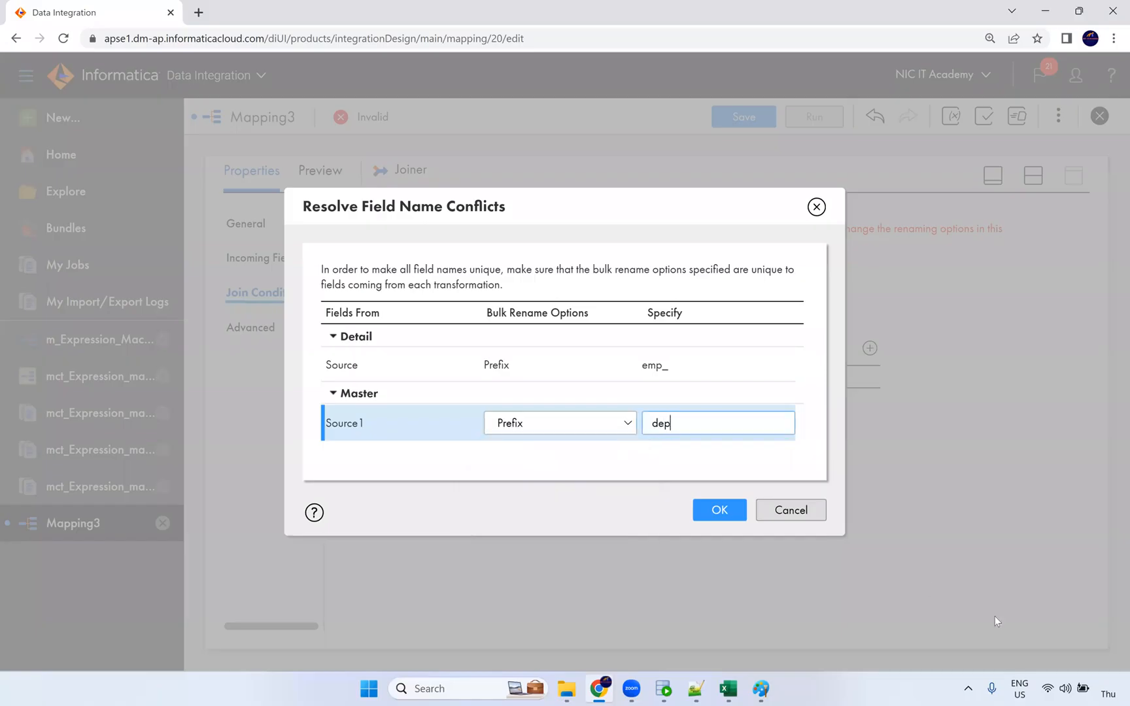
left_click(716, 511)
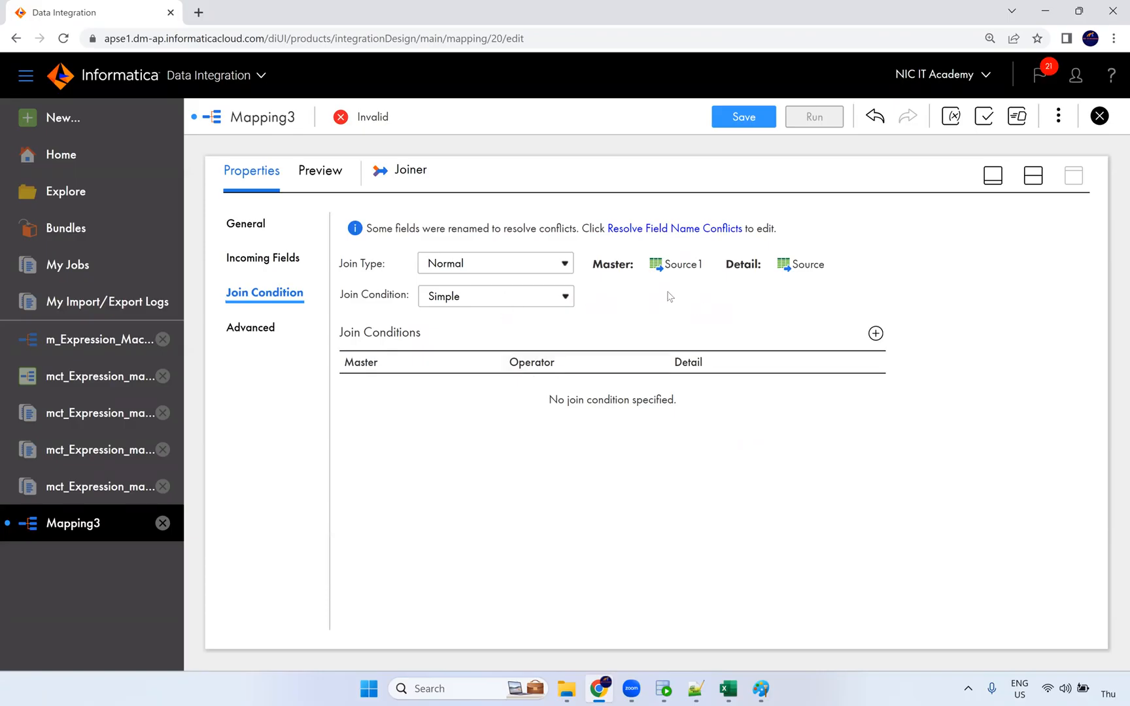
Add the join condition dept_DEPARTMENT_ID = emp_DEPARTMENT_ID.
left_click(876, 333)
left_click(490, 393)
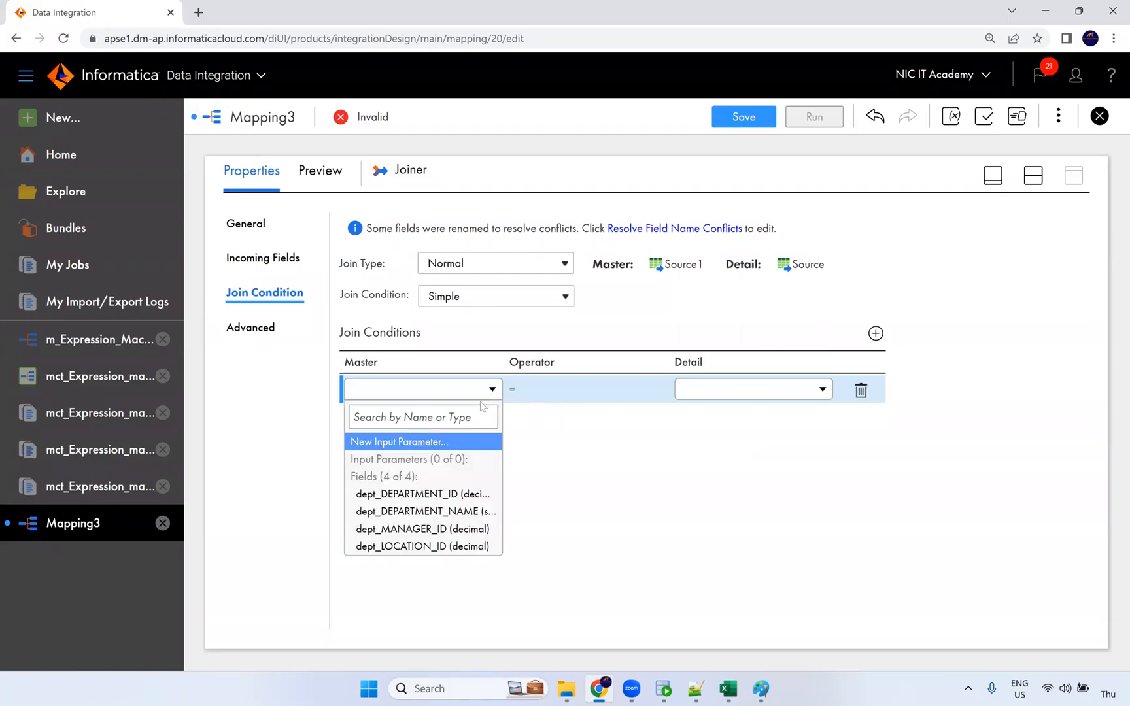
left_click(444, 495)
left_click(720, 390)
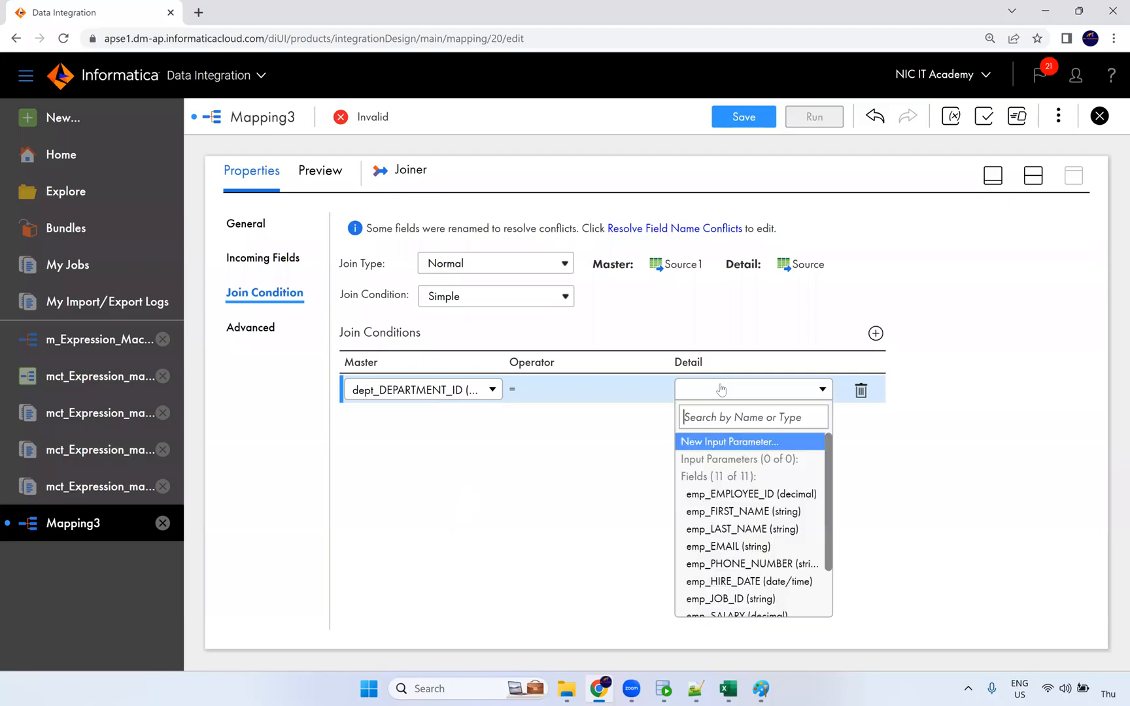
scroll(771, 523, "down", 2)
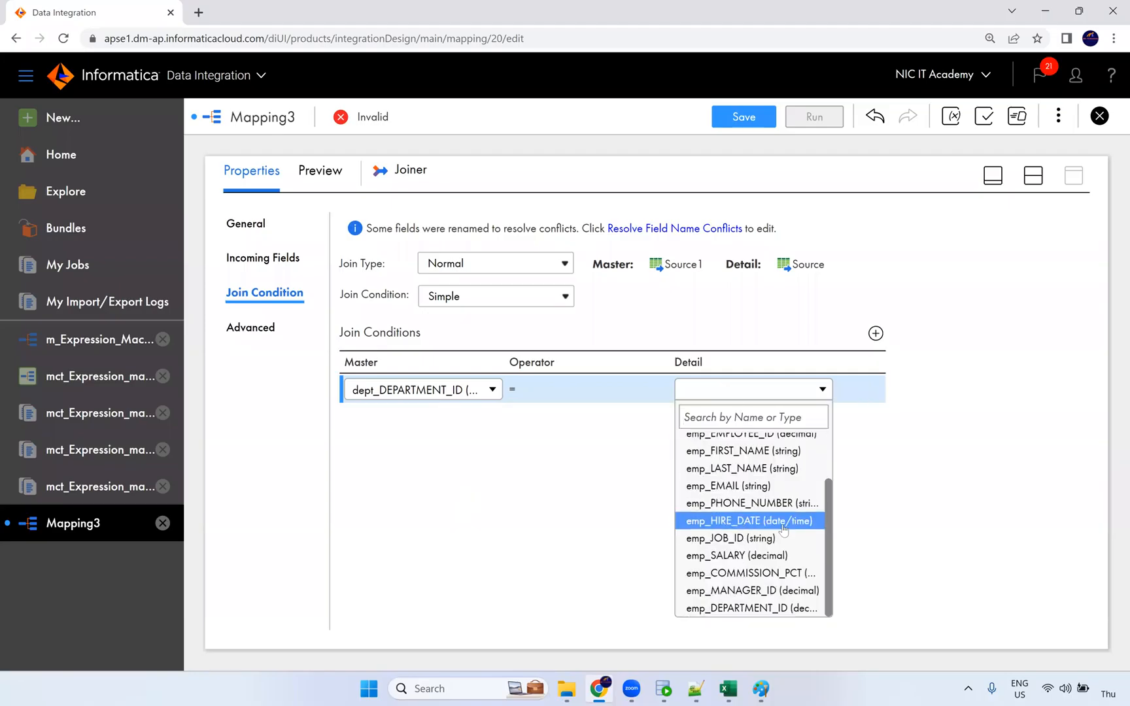
left_click(789, 612)
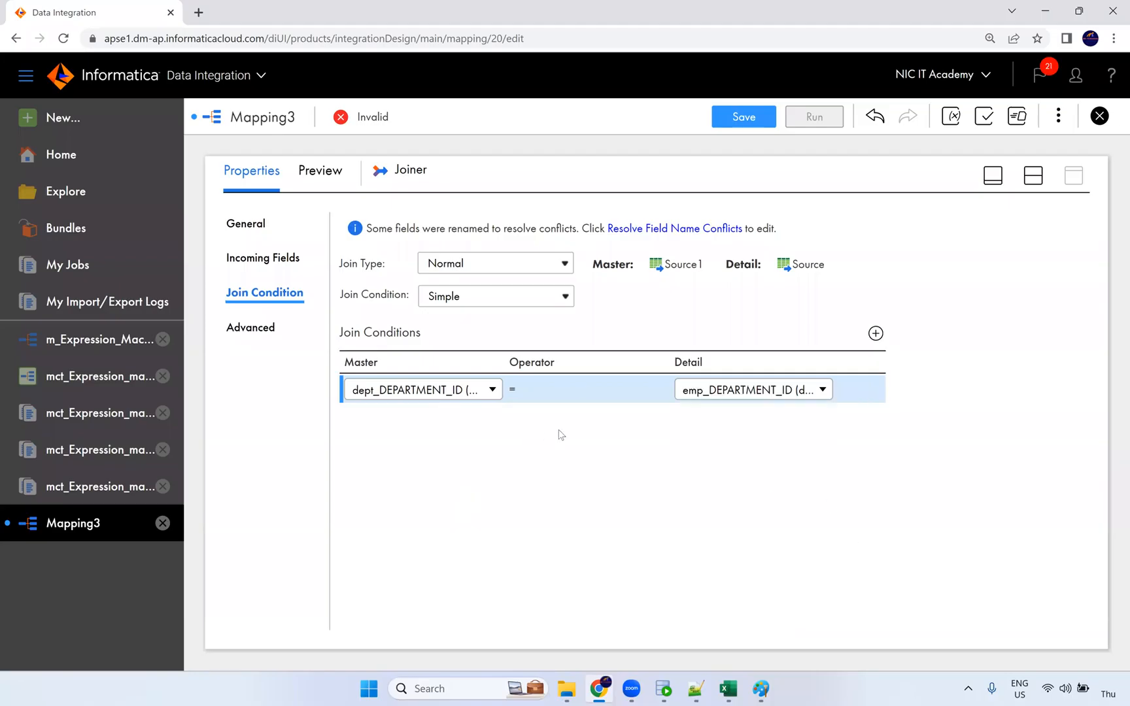
left_click(536, 422)
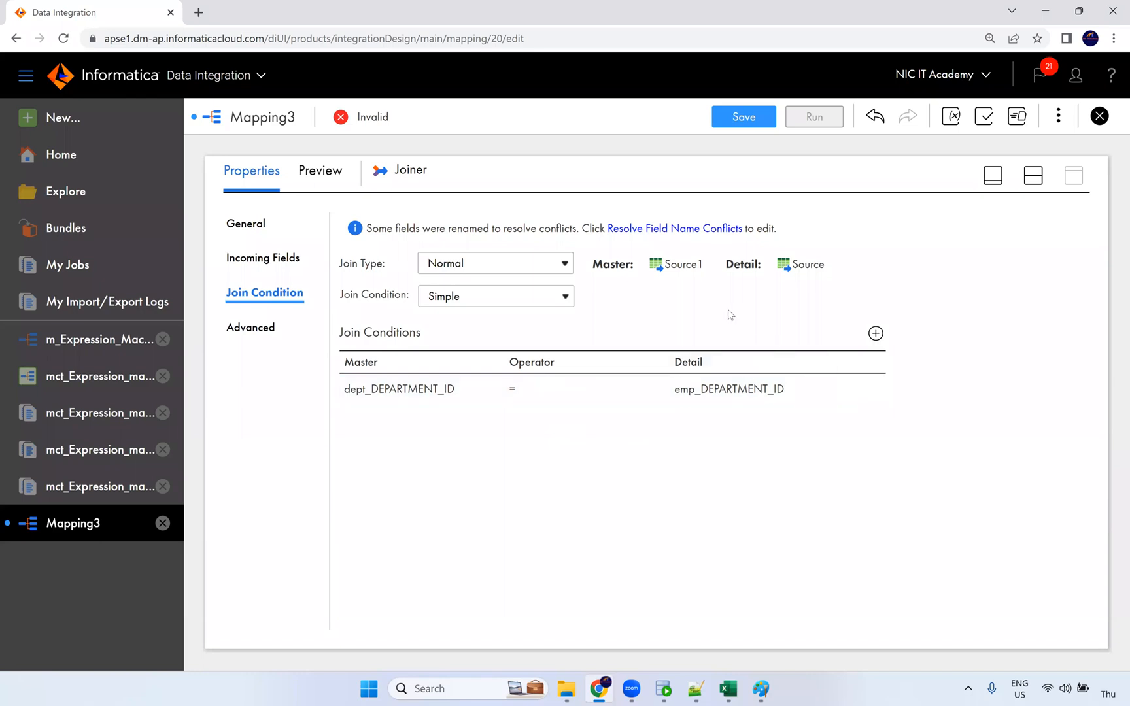
Keep the Simple condition and Normal join type, then review the Joiner's advanced settings.
left_click(531, 298)
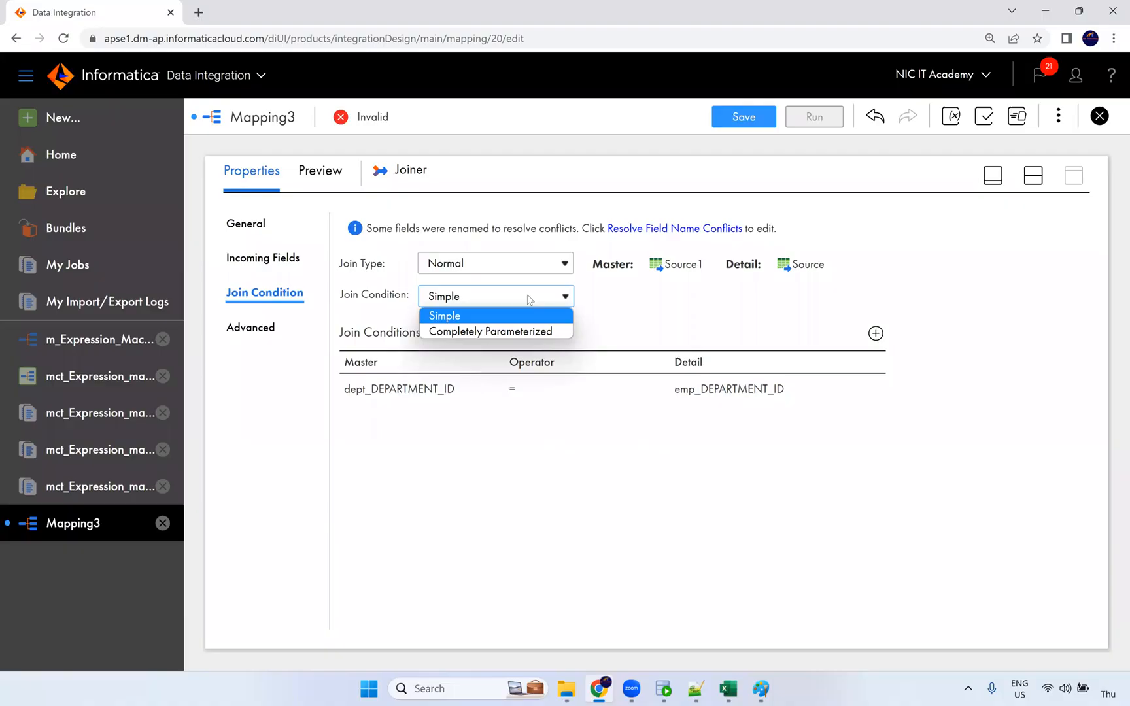
left_click(556, 263)
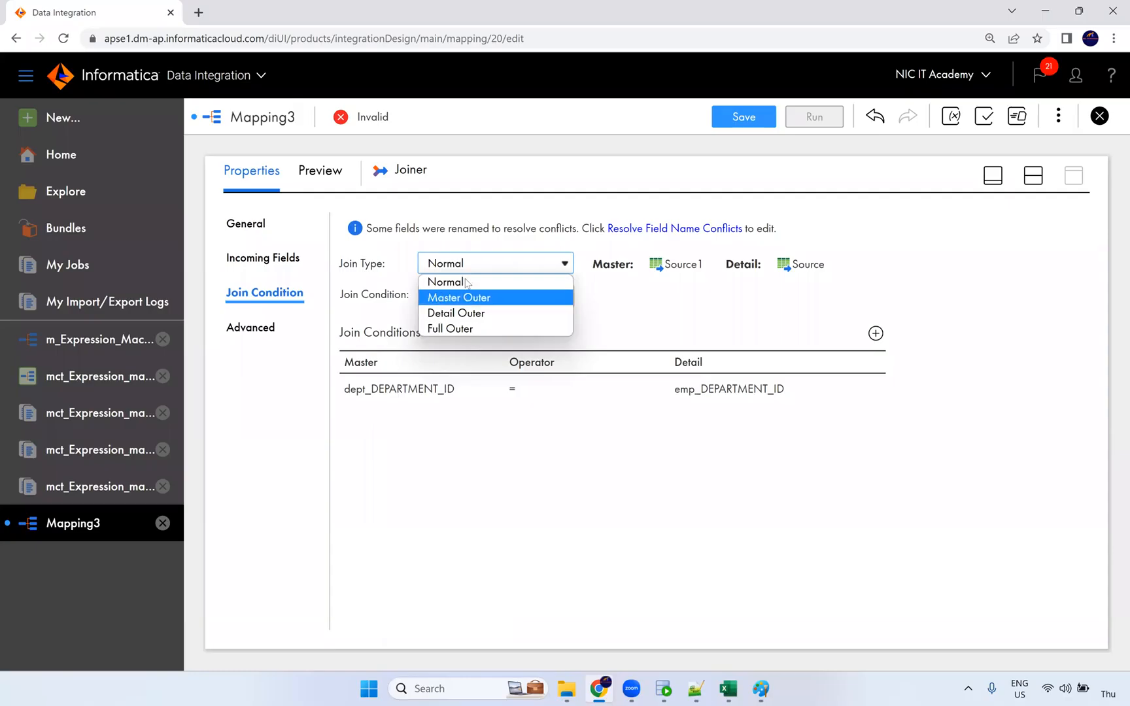
left_click(646, 311)
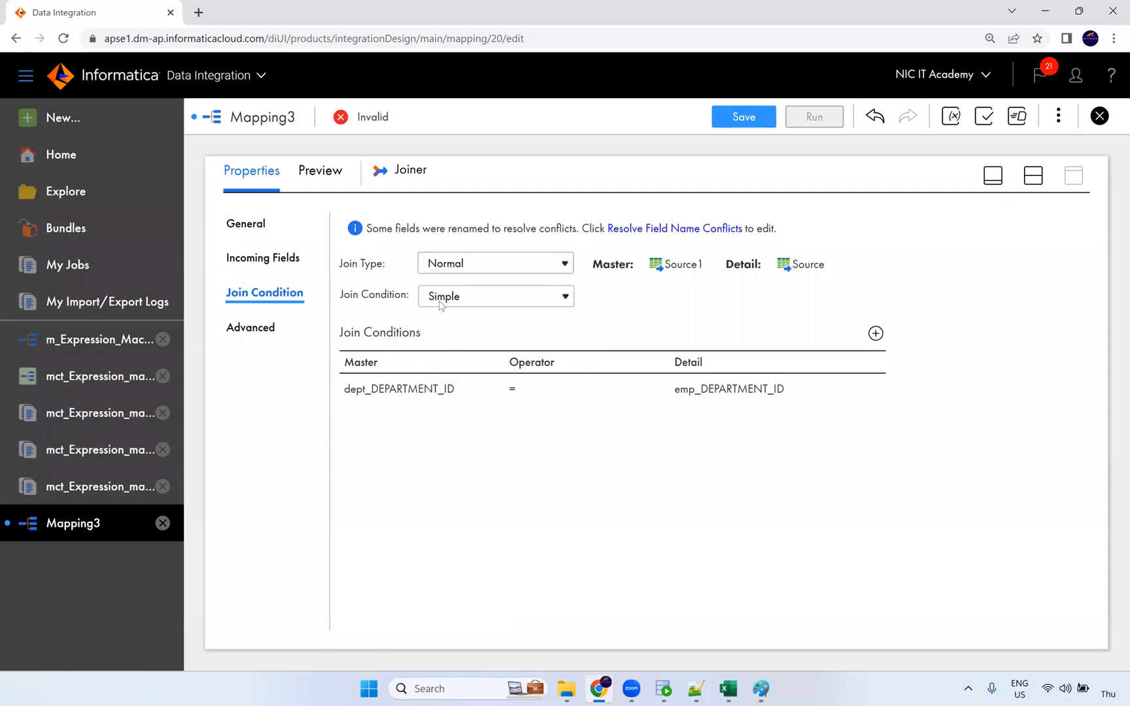
left_click(273, 331)
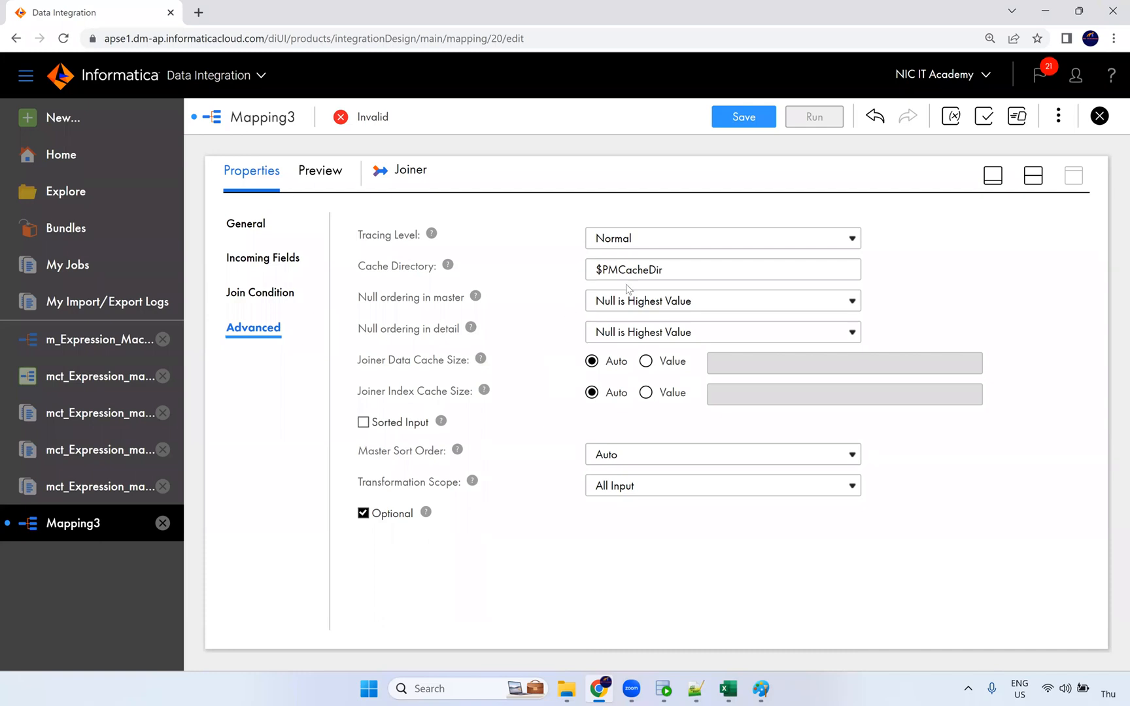
left_click_drag(658, 269, 577, 273)
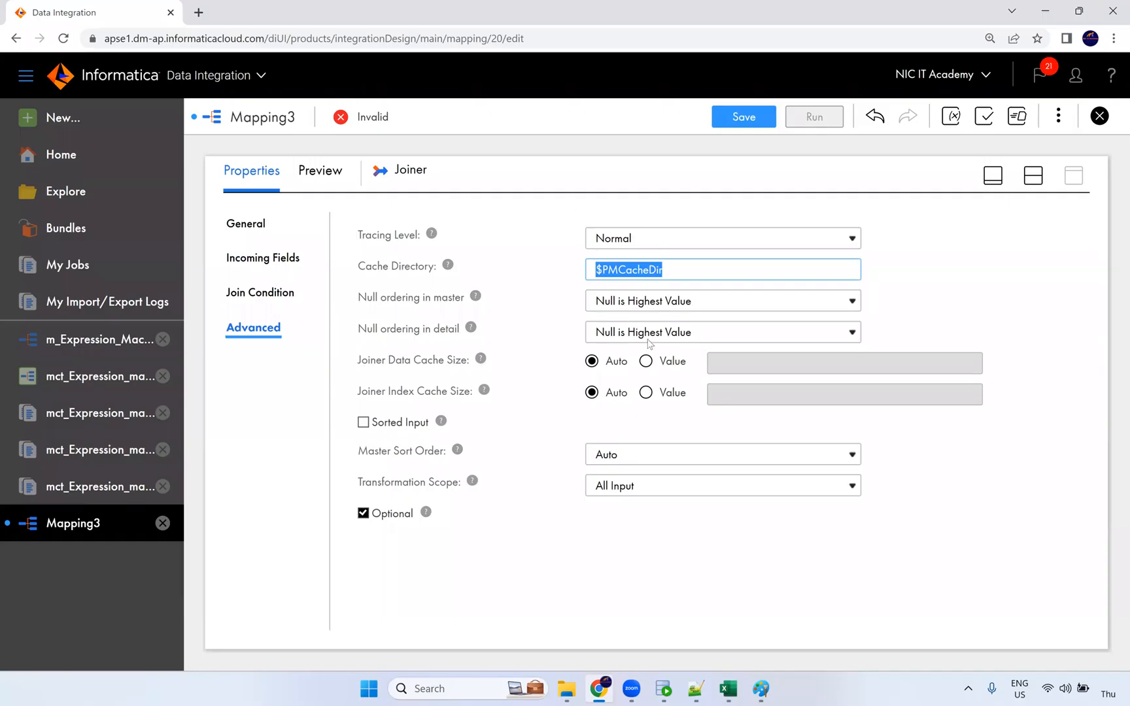
left_click(260, 294)
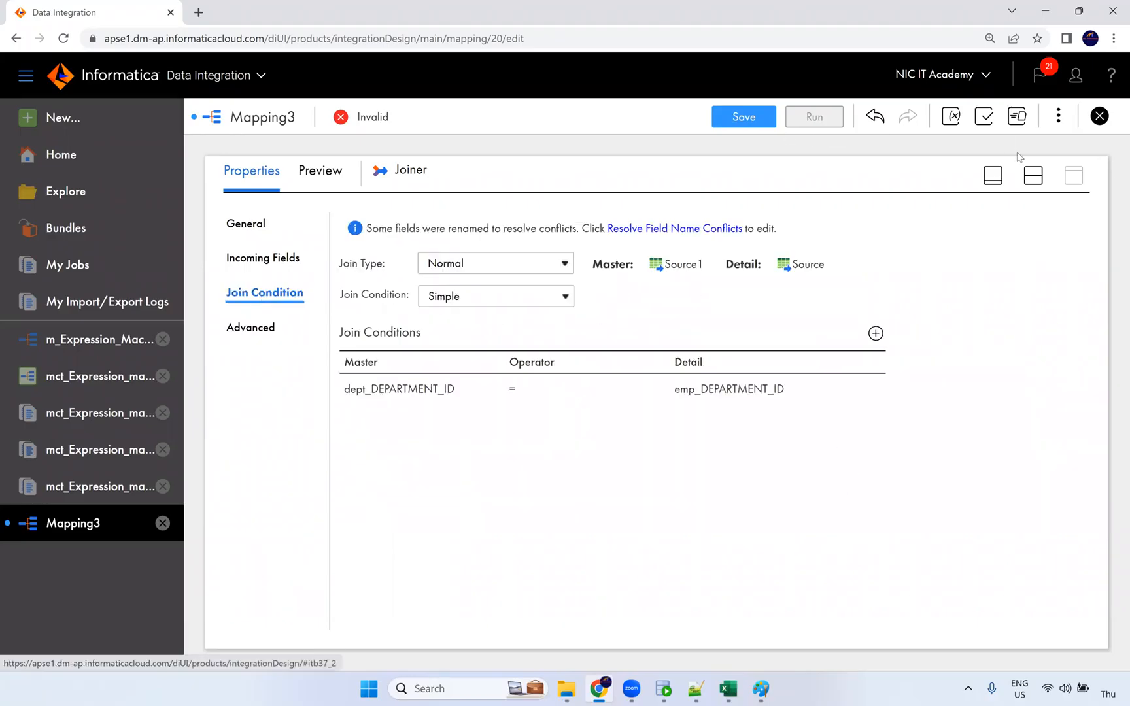
left_click(1034, 175)
Connect the Joiner to the Target and set the Target connection to Oracle_Tgt.
left_click_drag(680, 311, 812, 299)
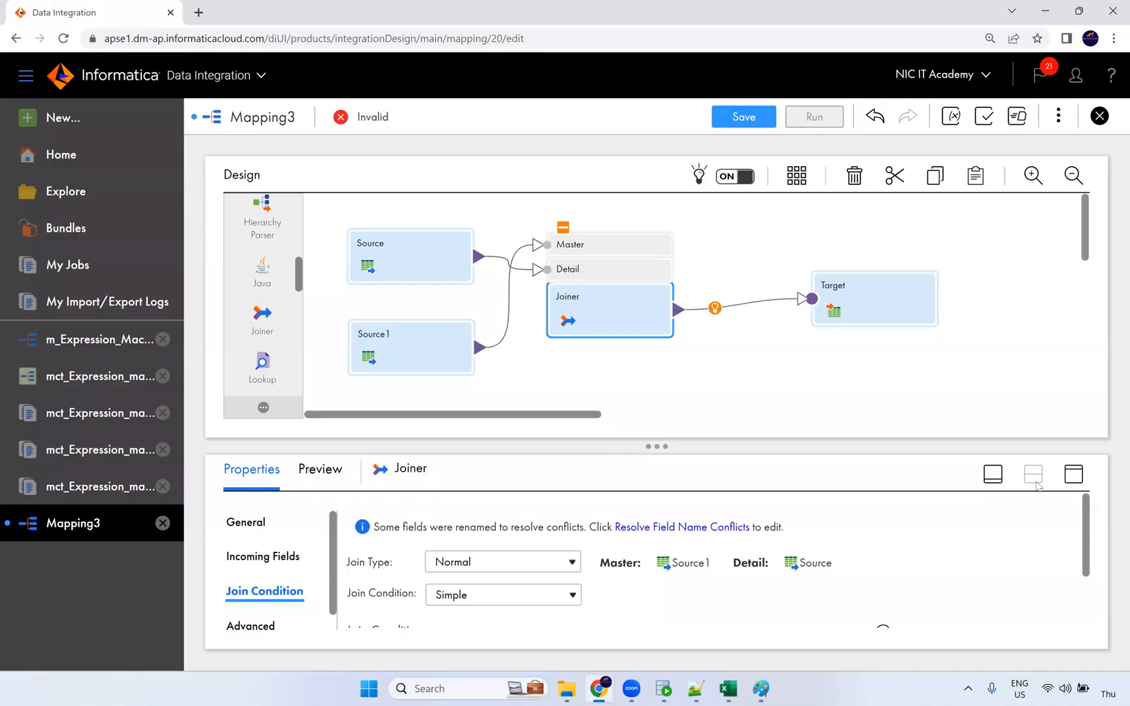
left_click(1071, 476)
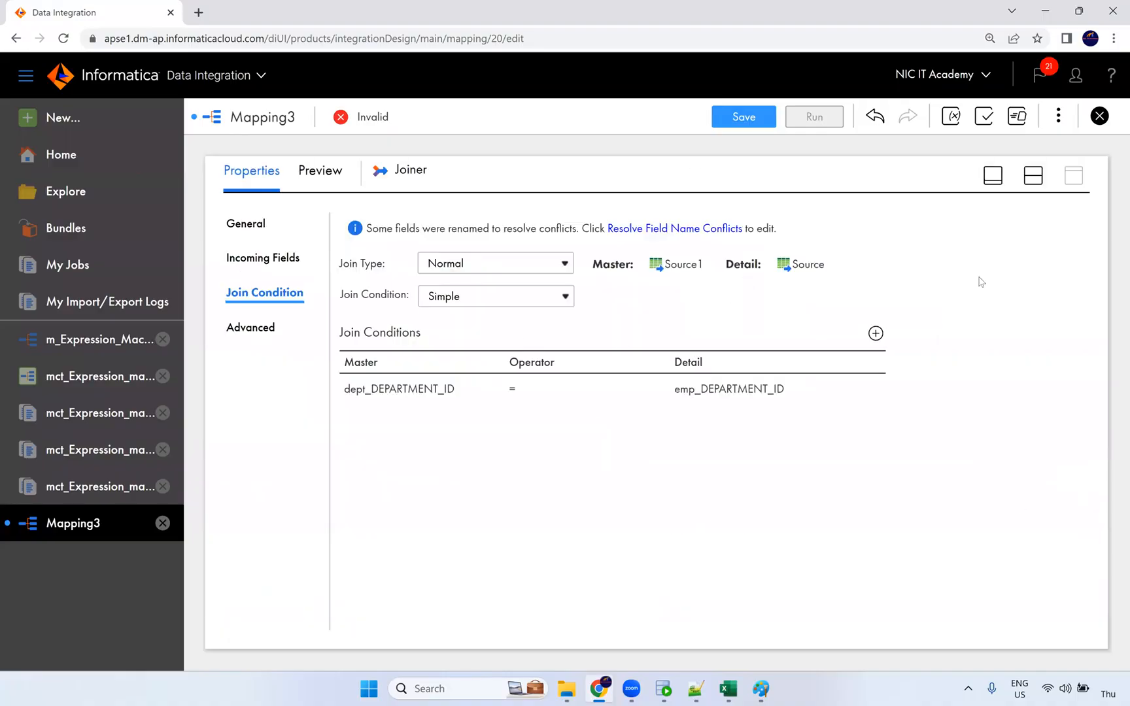
left_click(1033, 175)
left_click(916, 289)
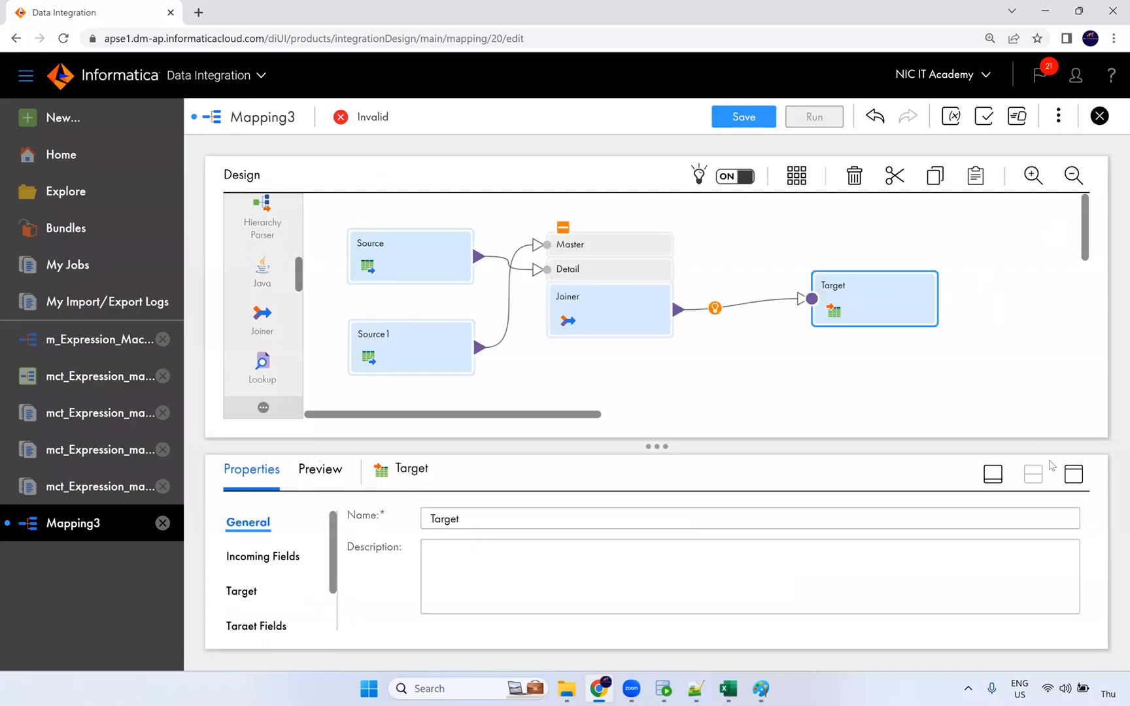
left_click(1074, 473)
left_click(275, 295)
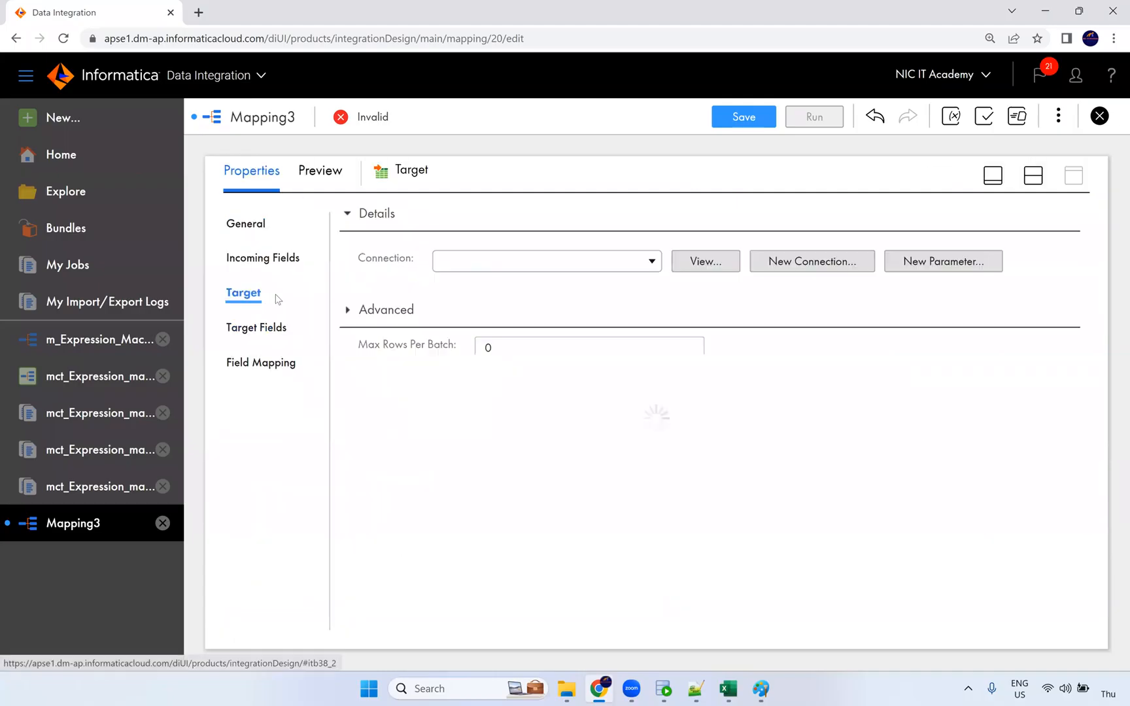
left_click(537, 263)
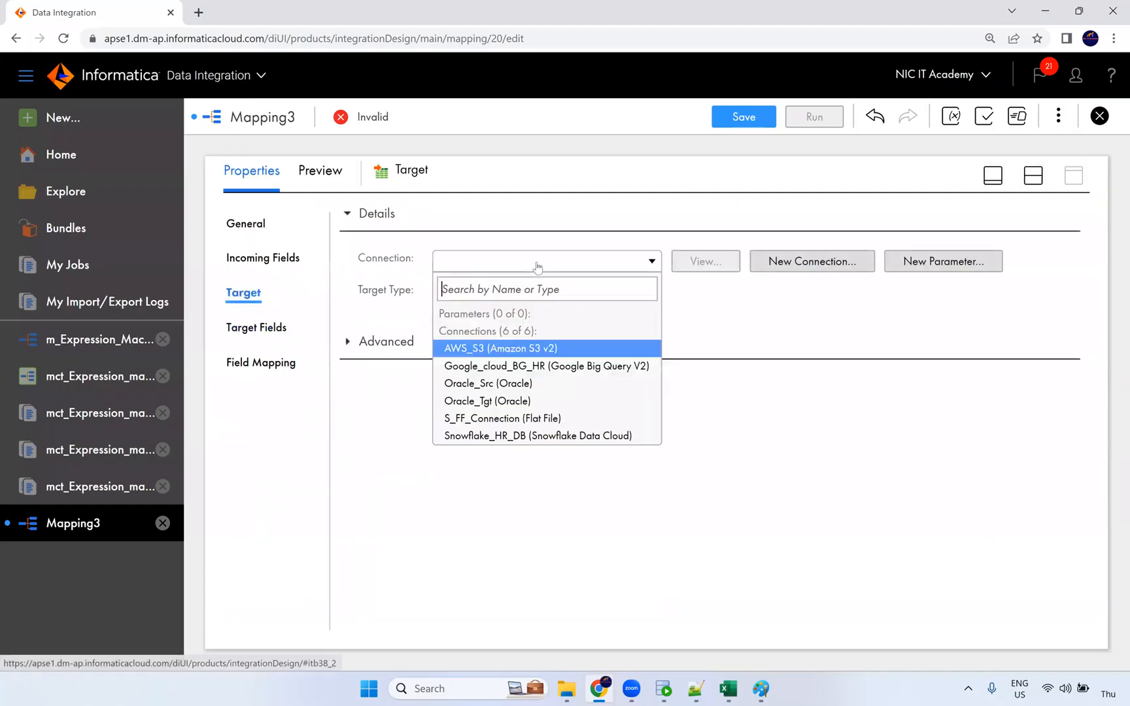
left_click(505, 400)
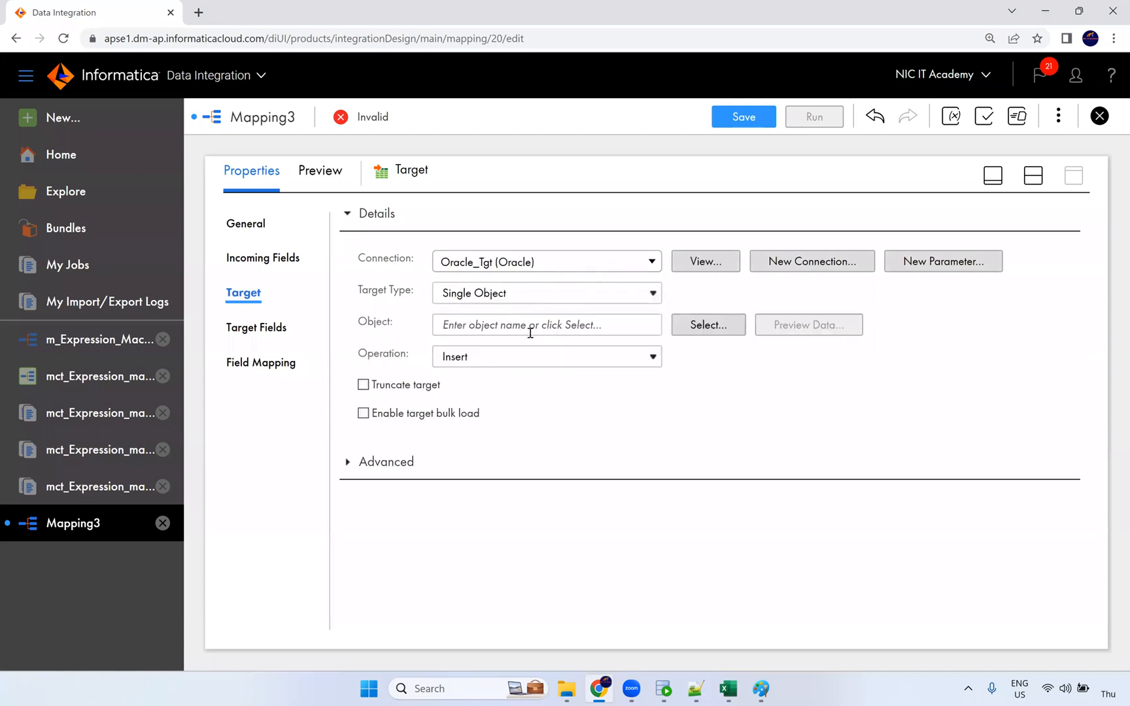
Choose T_EMPLOYEES_DEPT as the target table.
left_click(677, 327)
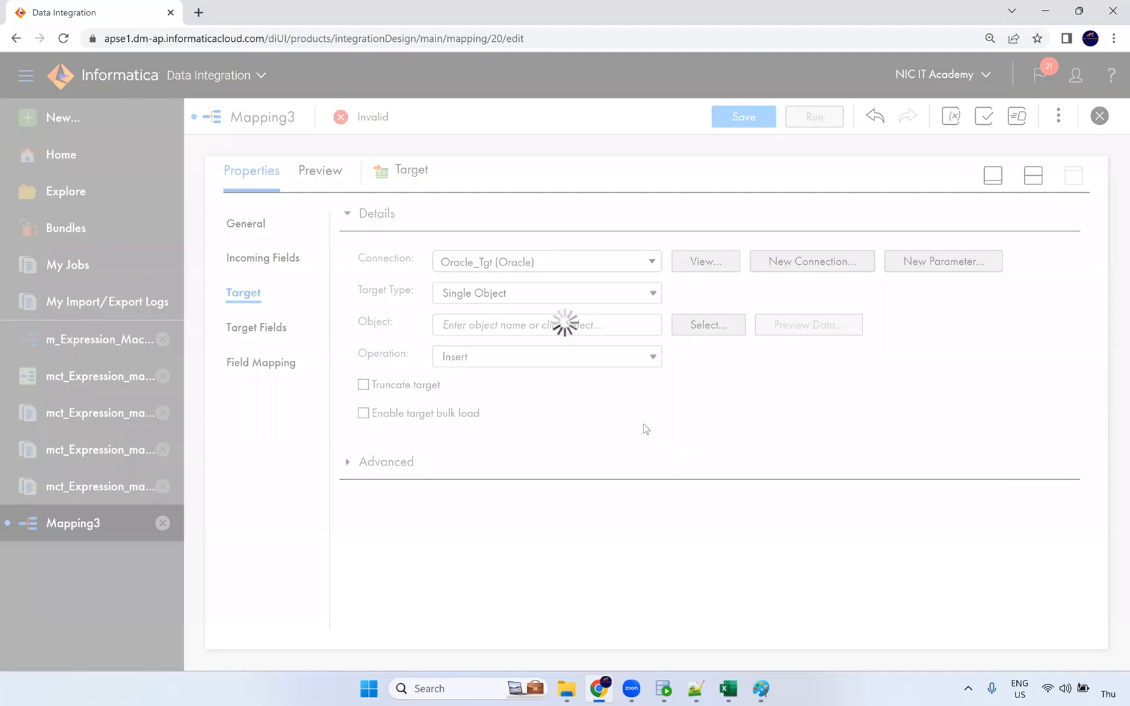
scroll(498, 415, "down", 5)
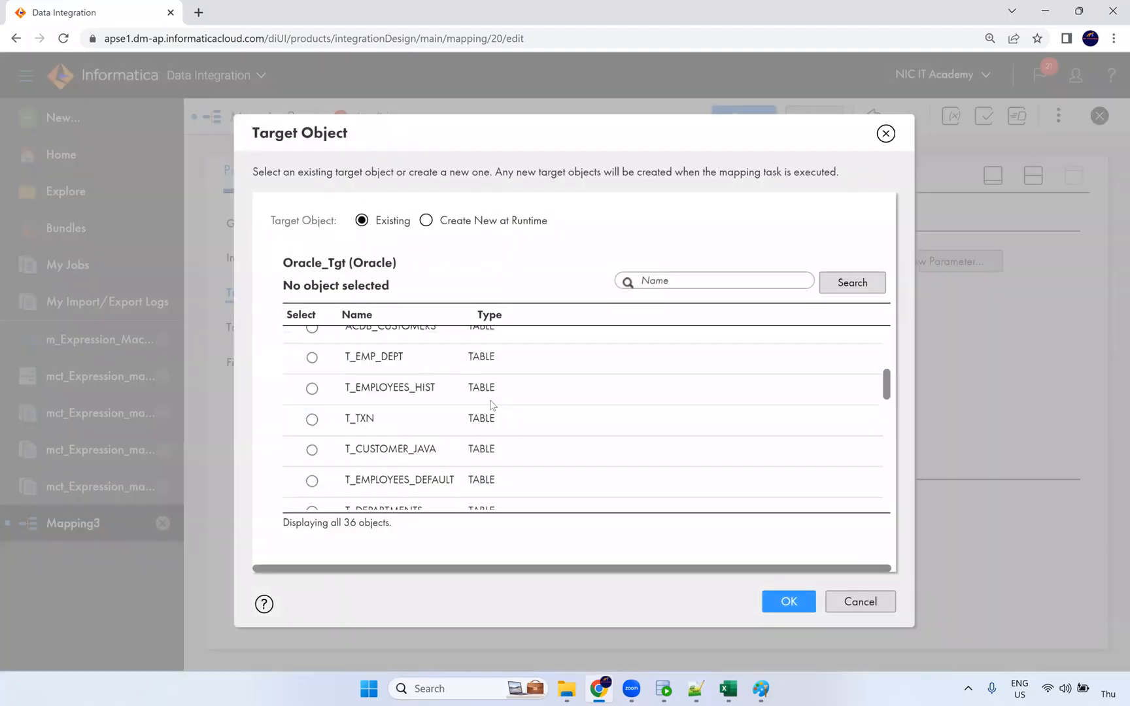
scroll(468, 441, "down", 1)
scroll(465, 428, "down", 3)
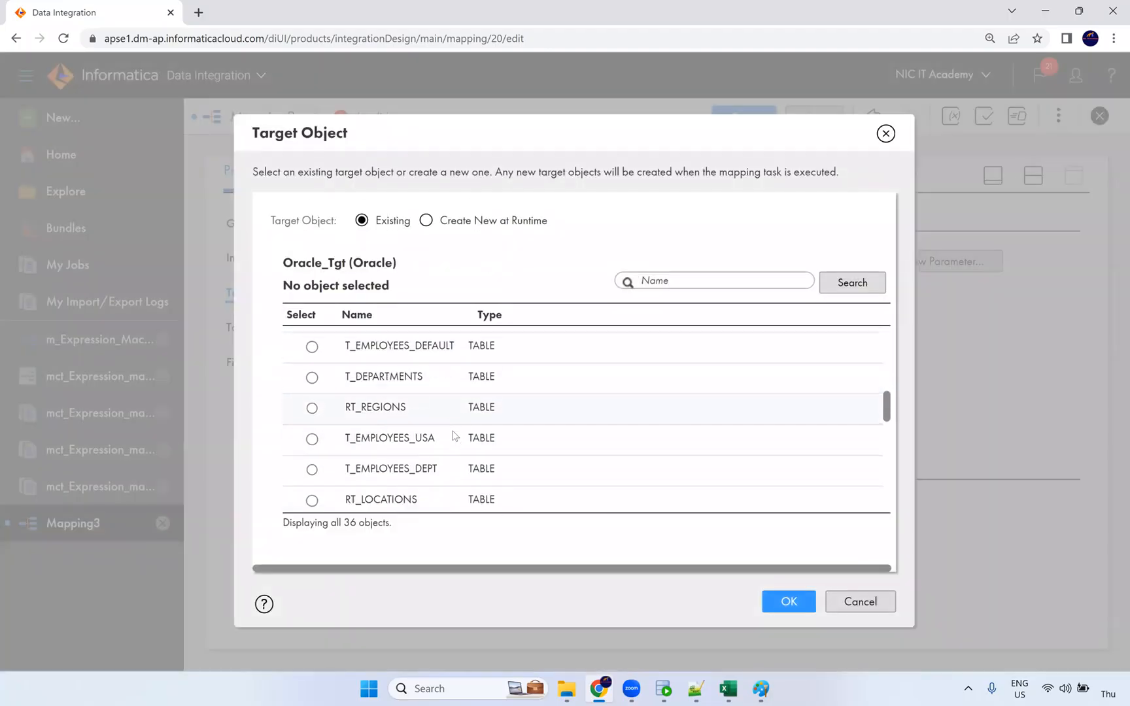
scroll(439, 431, "down", 2)
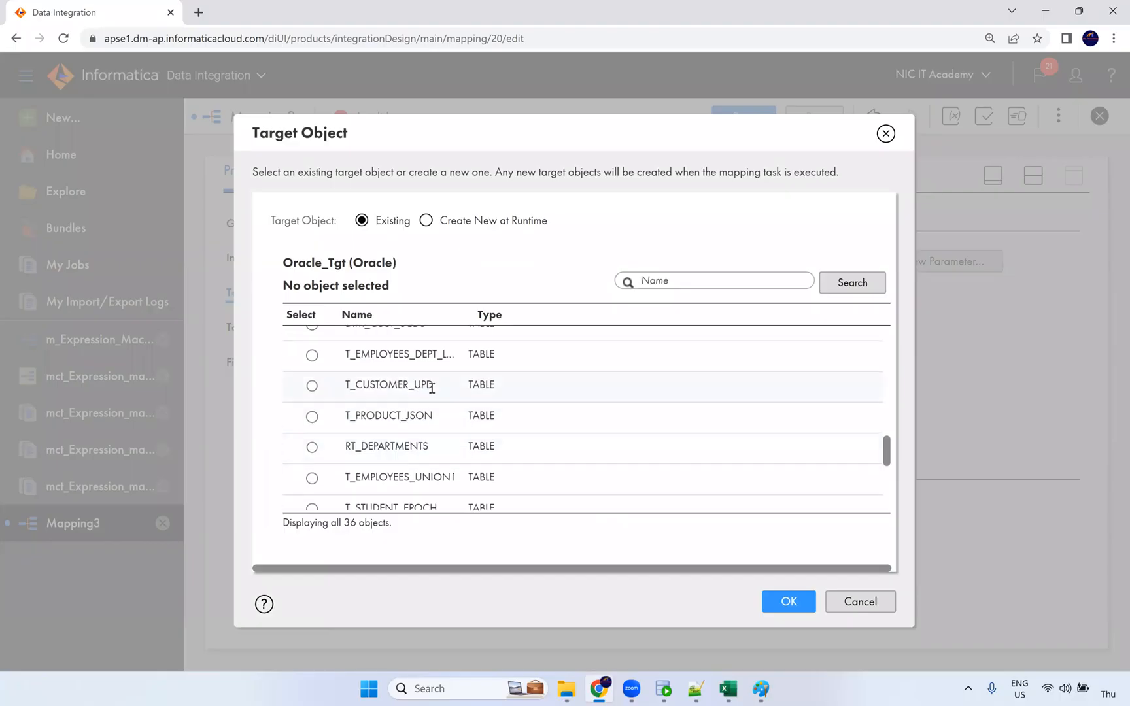
scroll(436, 419, "down", 5)
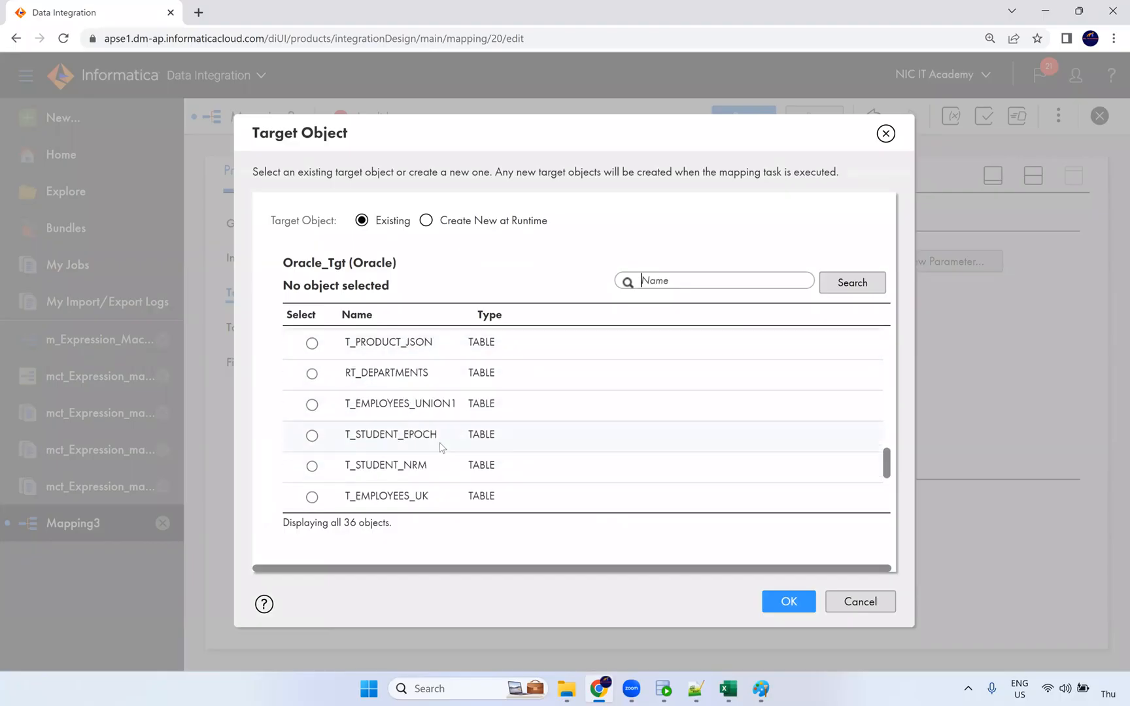
scroll(442, 456, "up", 5)
scroll(440, 453, "up", 2)
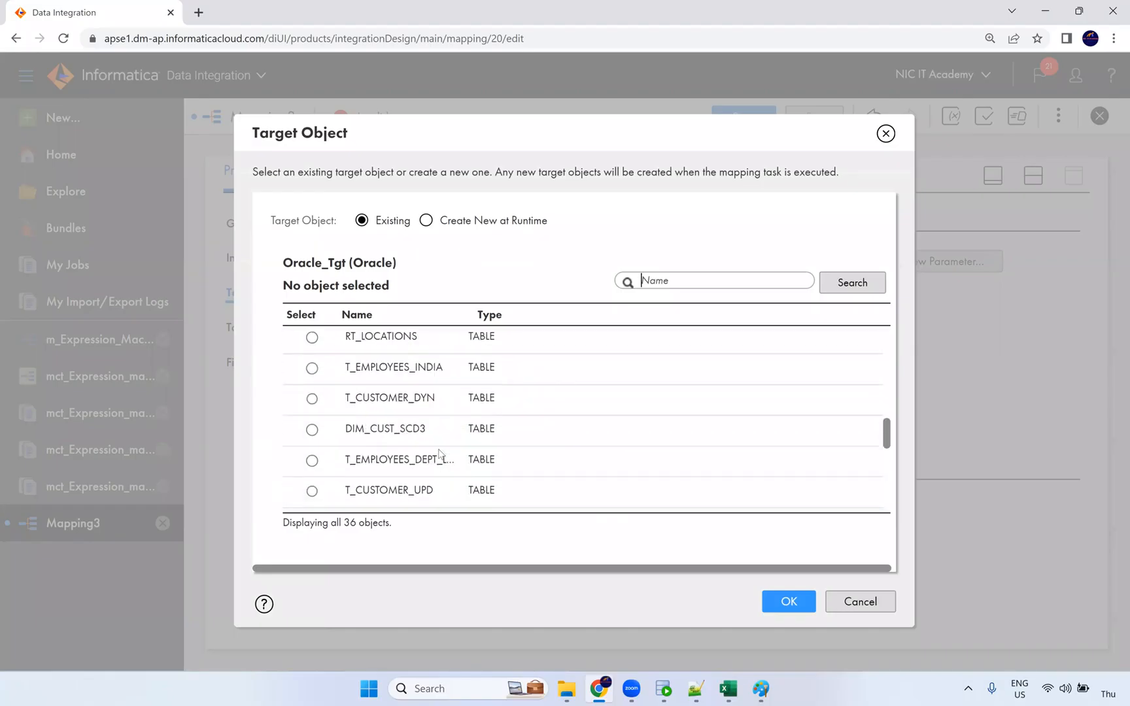
scroll(438, 427, "up", 3)
left_click(438, 453)
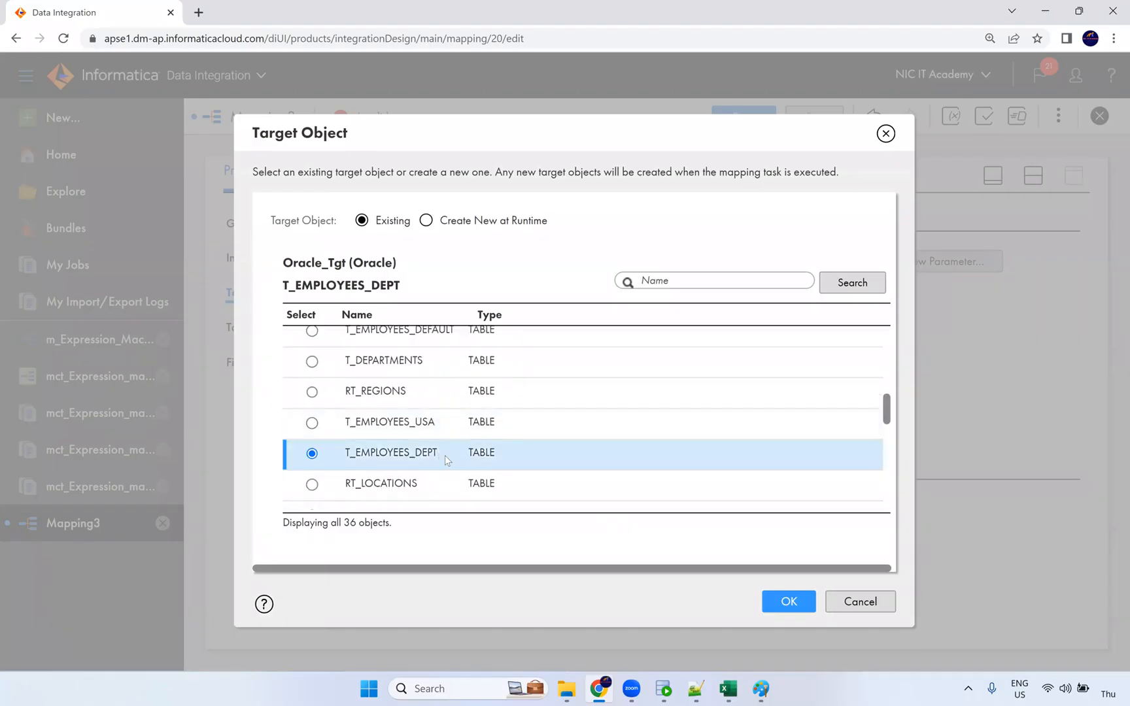
left_click(788, 602)
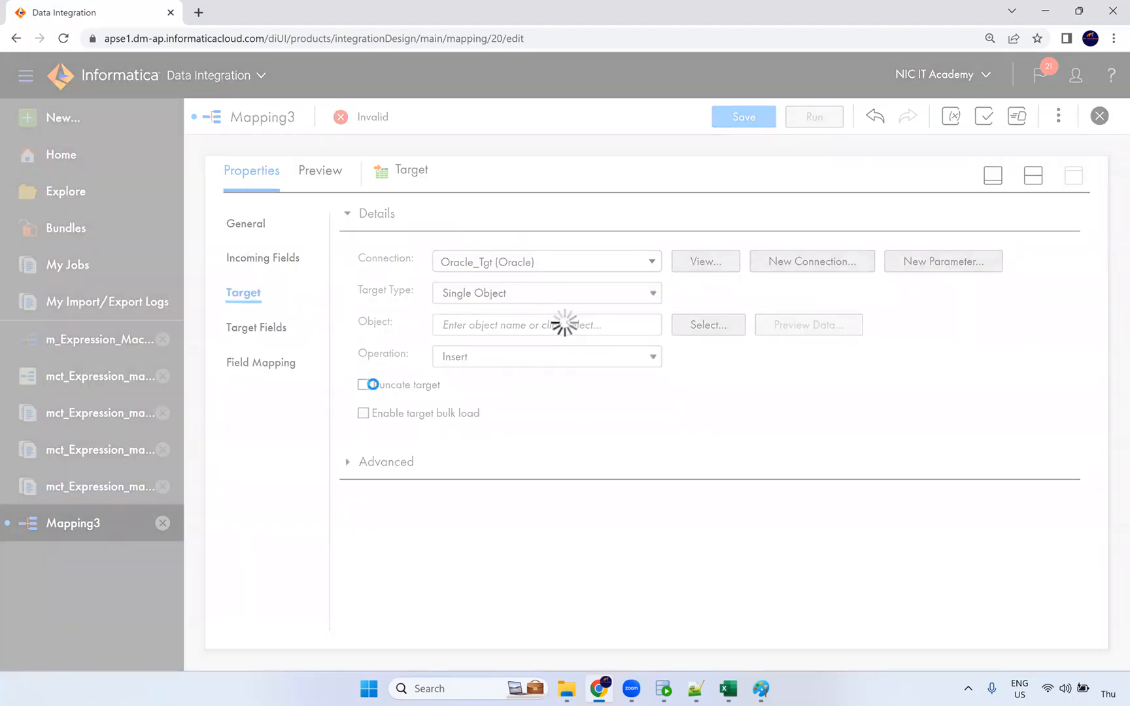
Enable truncating the target table and auto-map incoming fields to the target with Smart Map.
left_click(364, 387)
left_click(273, 361)
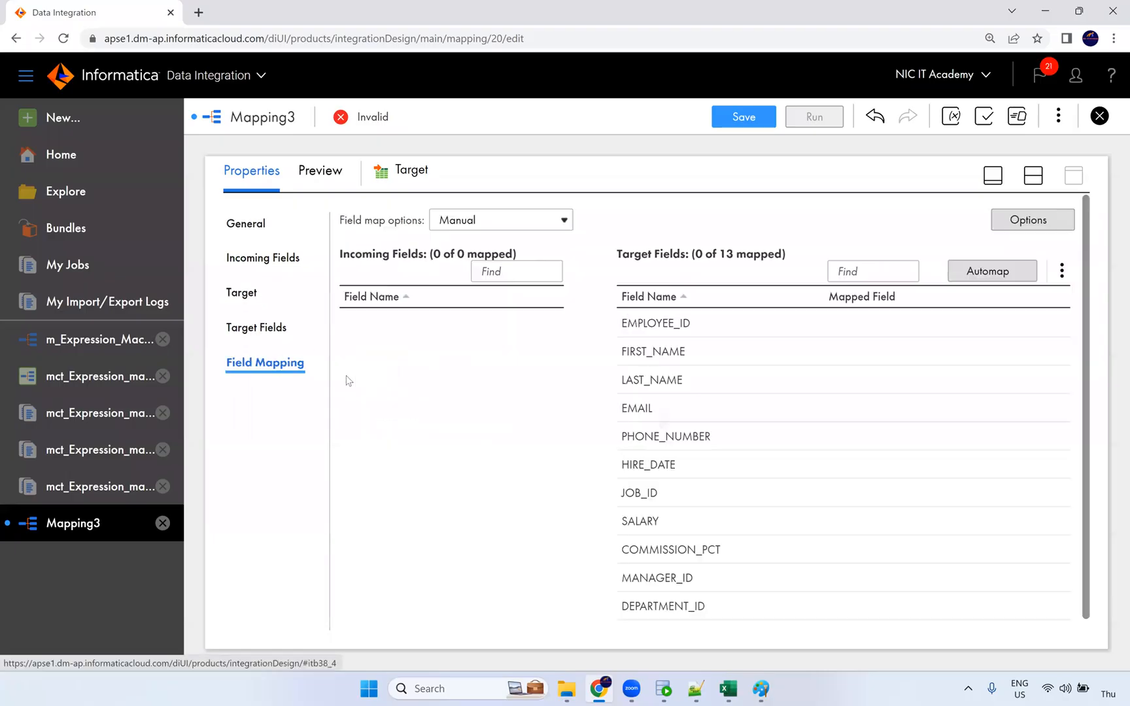
left_click(989, 272)
left_click(934, 335)
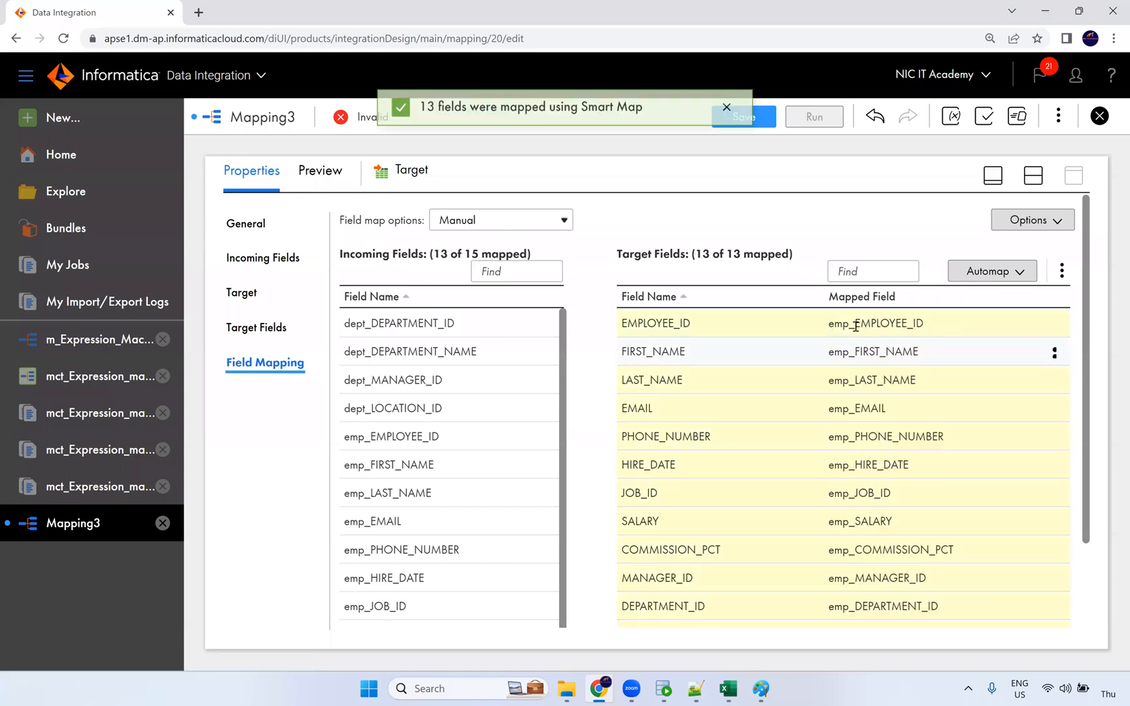
scroll(853, 454, "down", 1)
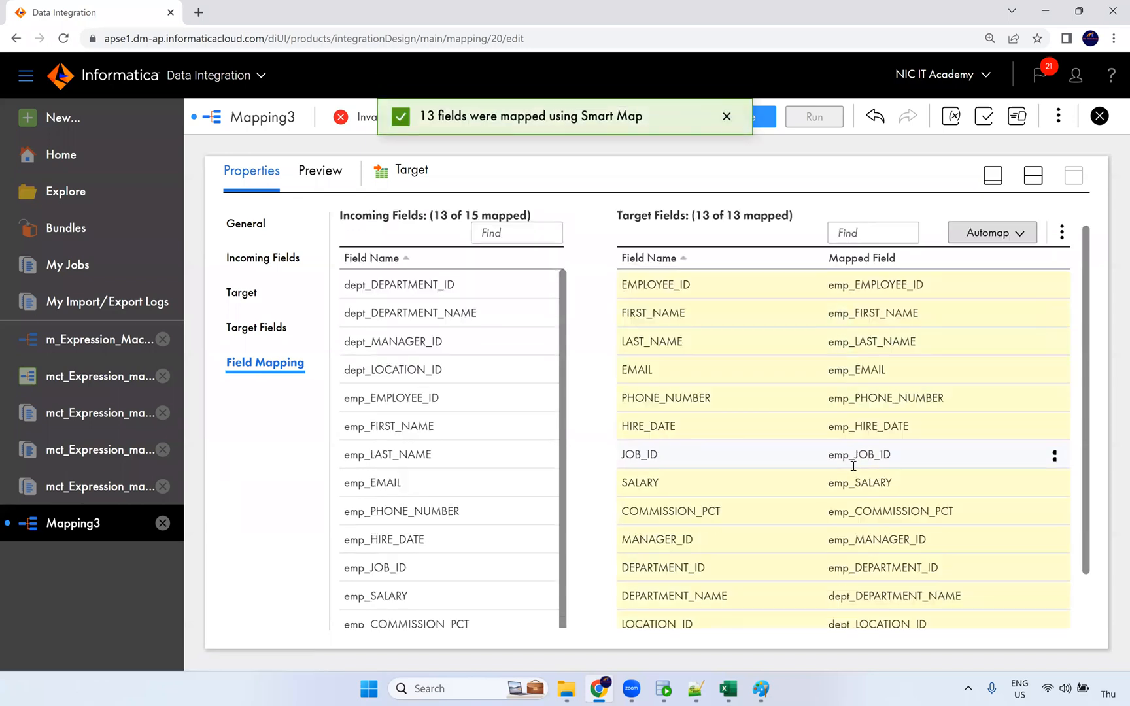
scroll(850, 509, "down", 1)
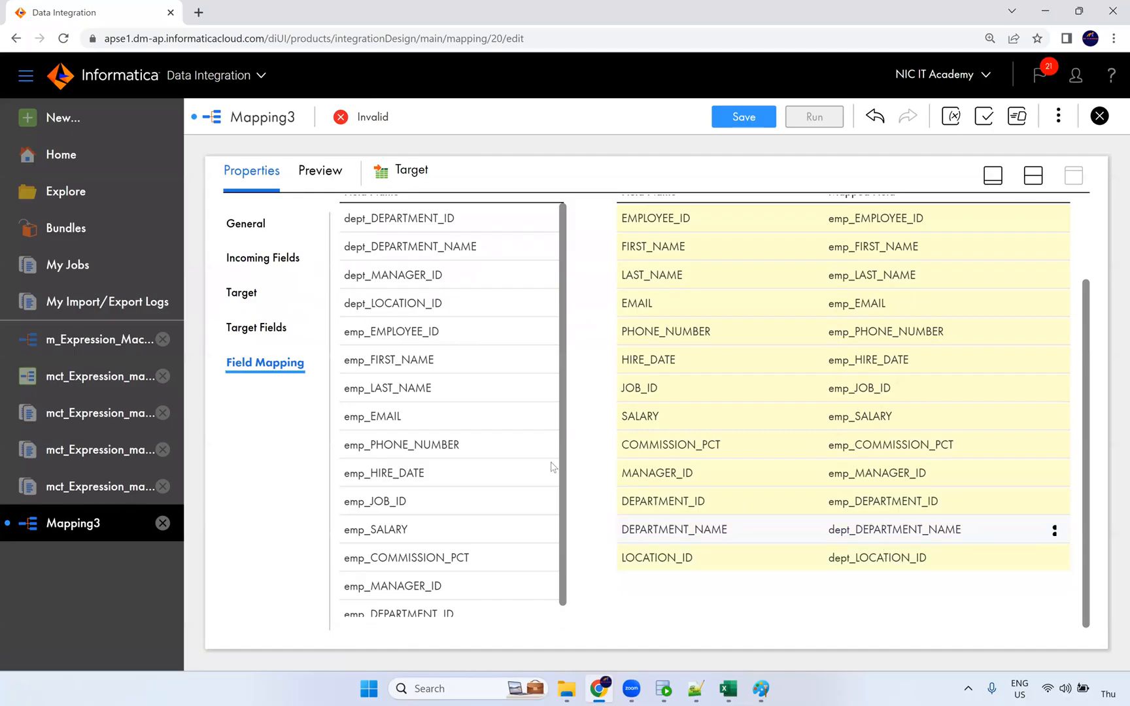
scroll(447, 341, "up", 2)
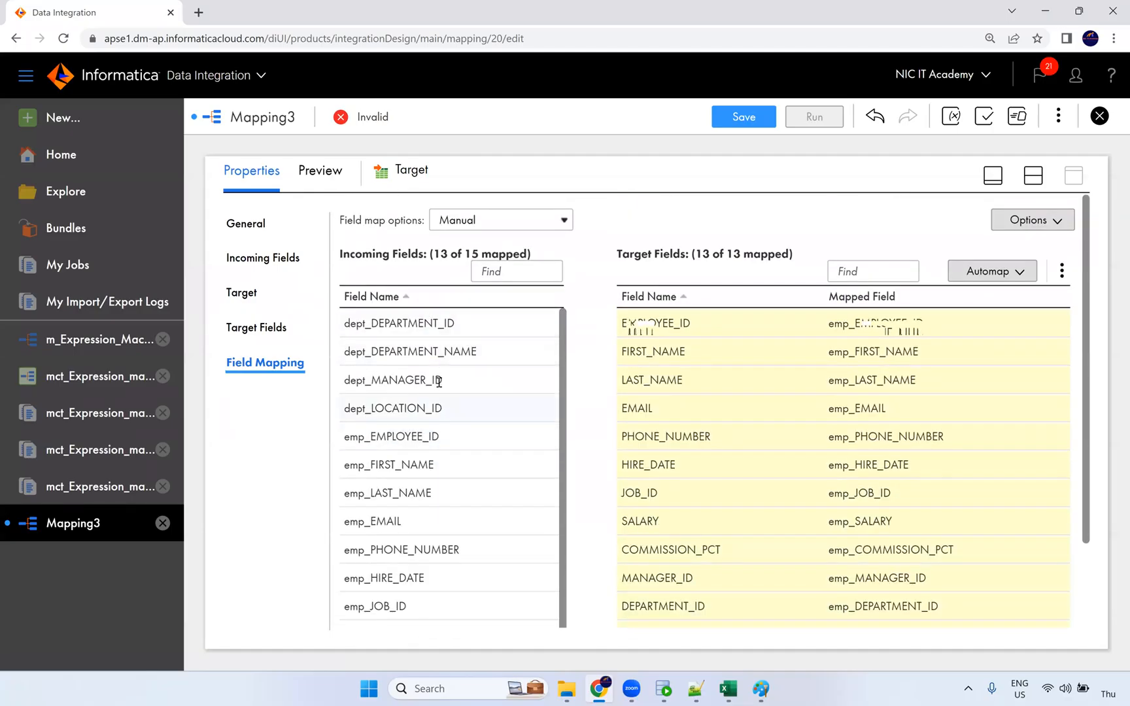
Review the dept_DEPARTMENT_ID and dept_LOCATION_ID mappings, then save the mapping as m_Joiner_Transformation.
left_click(447, 333)
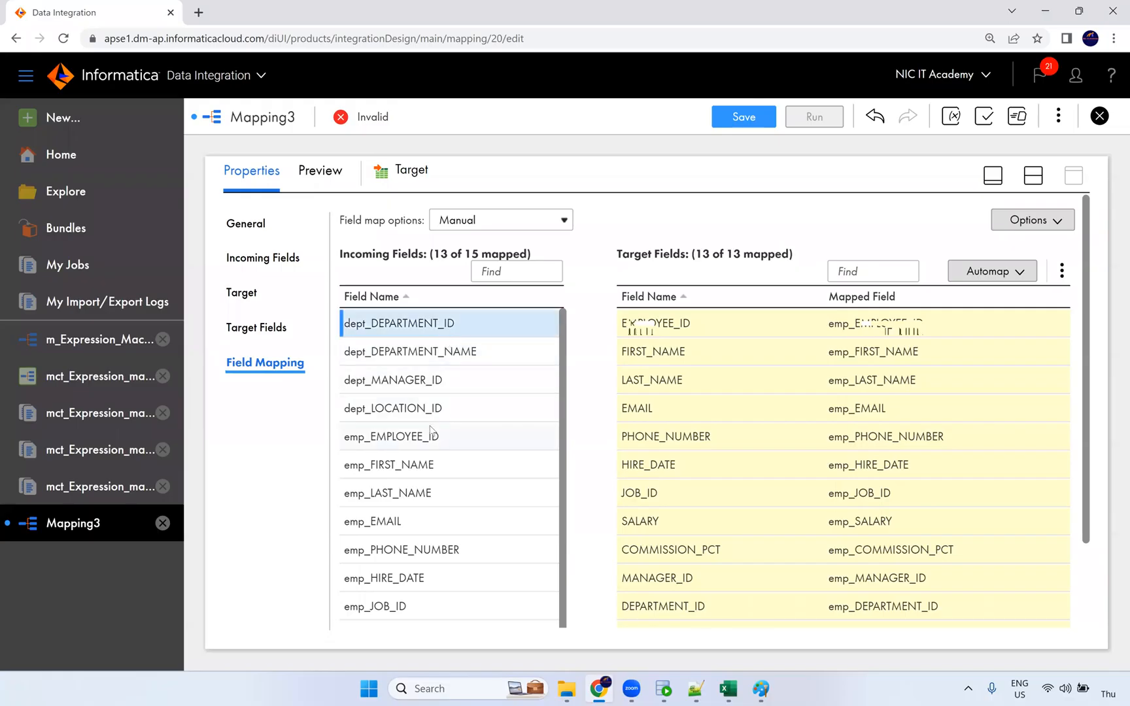
left_click(438, 412)
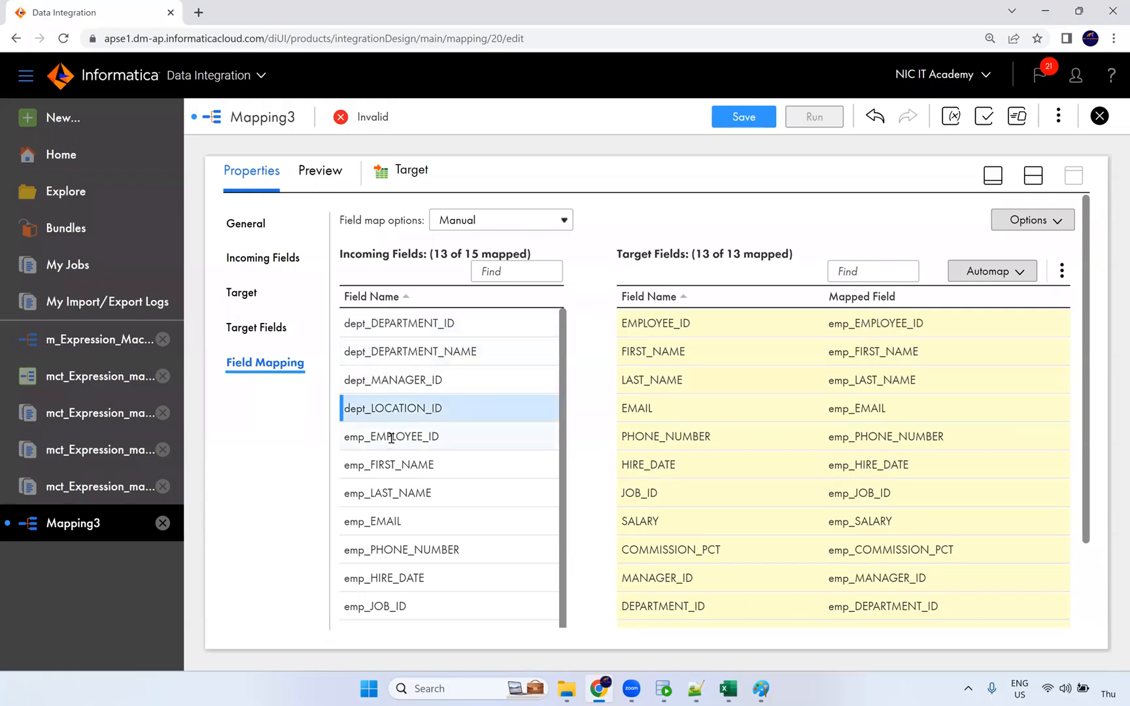
scroll(396, 451, "down", 2)
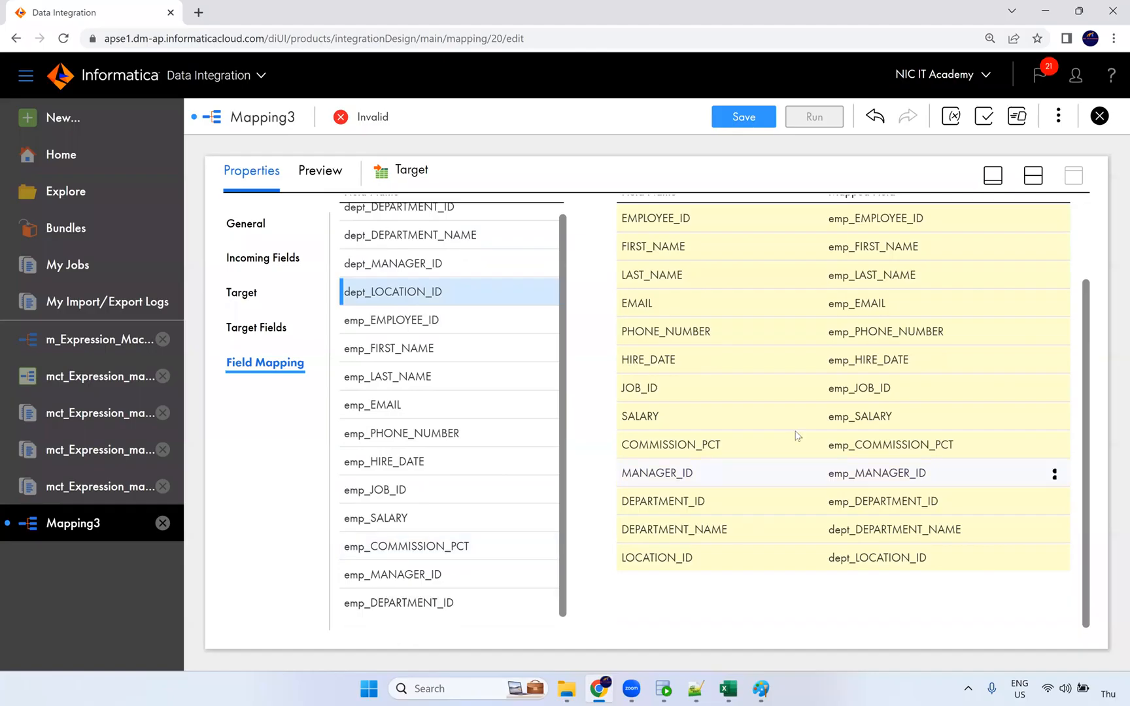
scroll(797, 436, "up", 2)
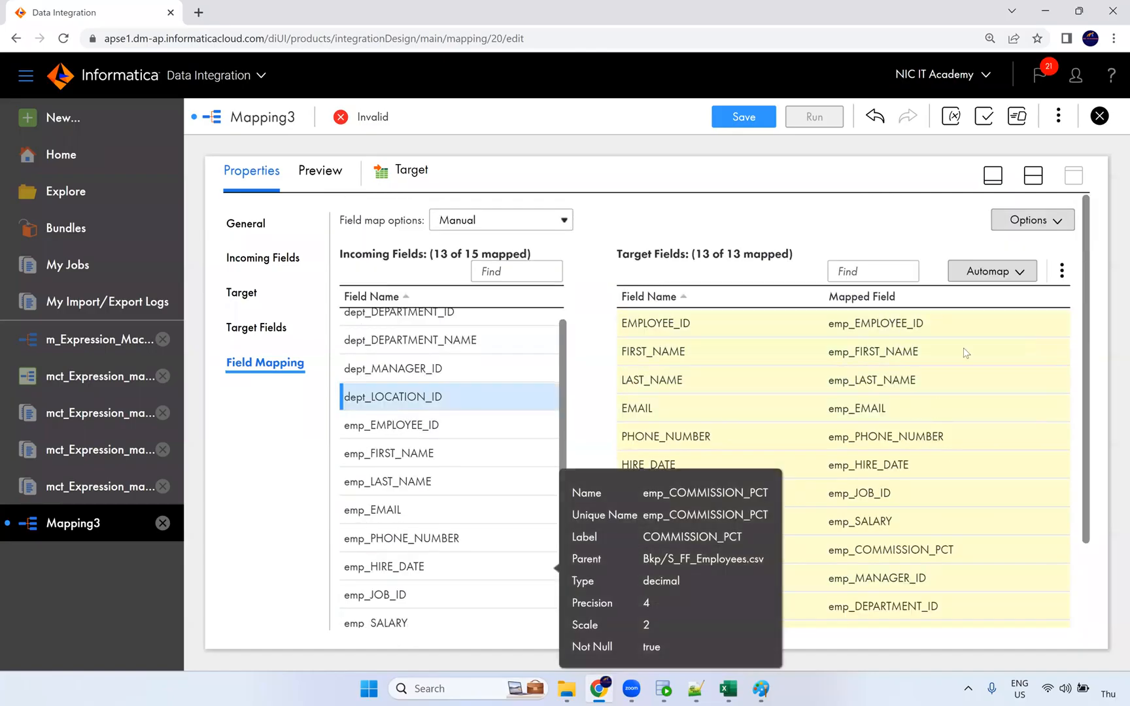
left_click(749, 121)
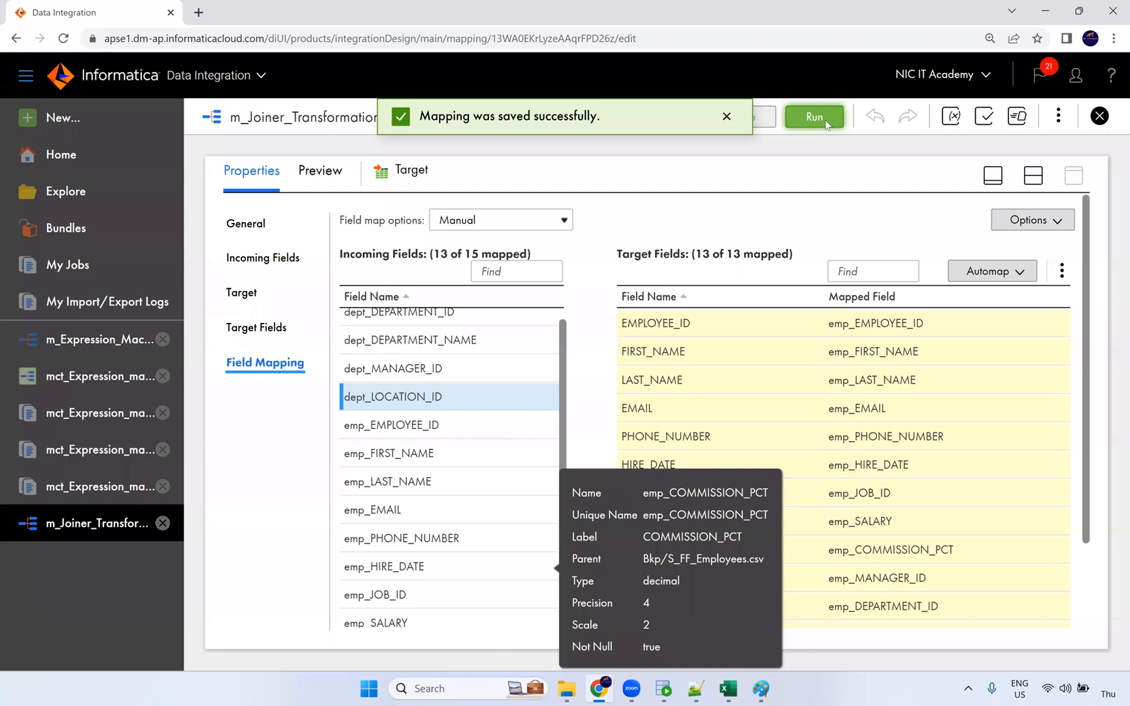
Run m_Joiner_Transformation and refresh My Jobs until the run shows Success.
left_click(827, 120)
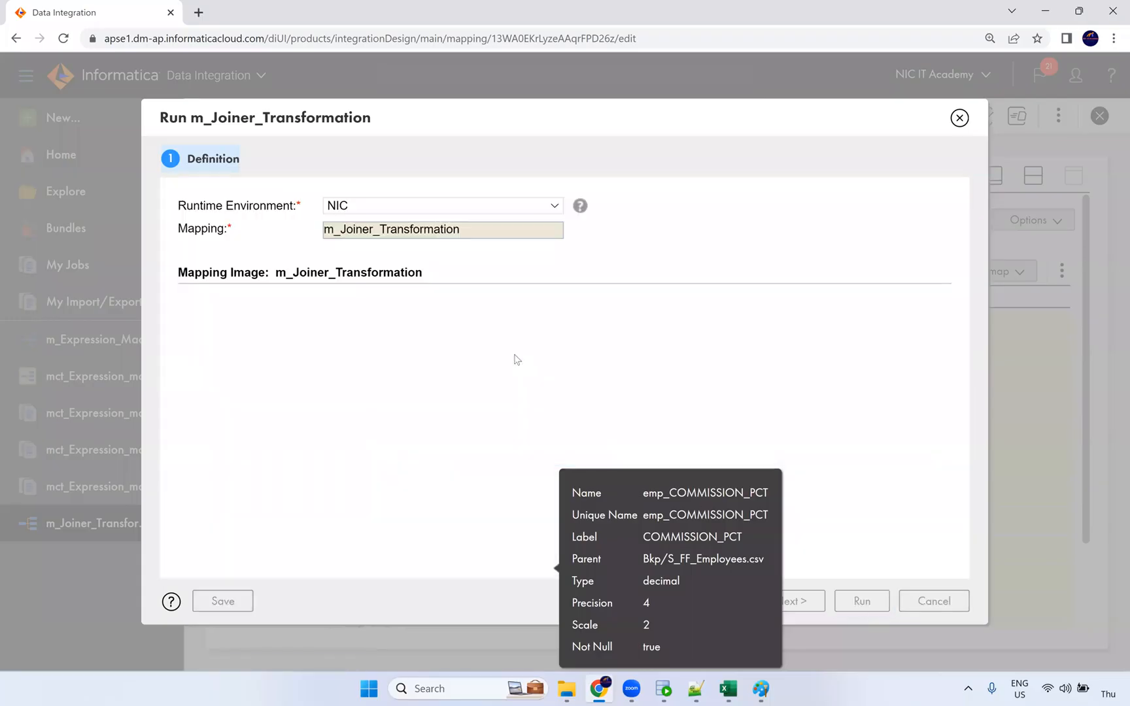
left_click(861, 601)
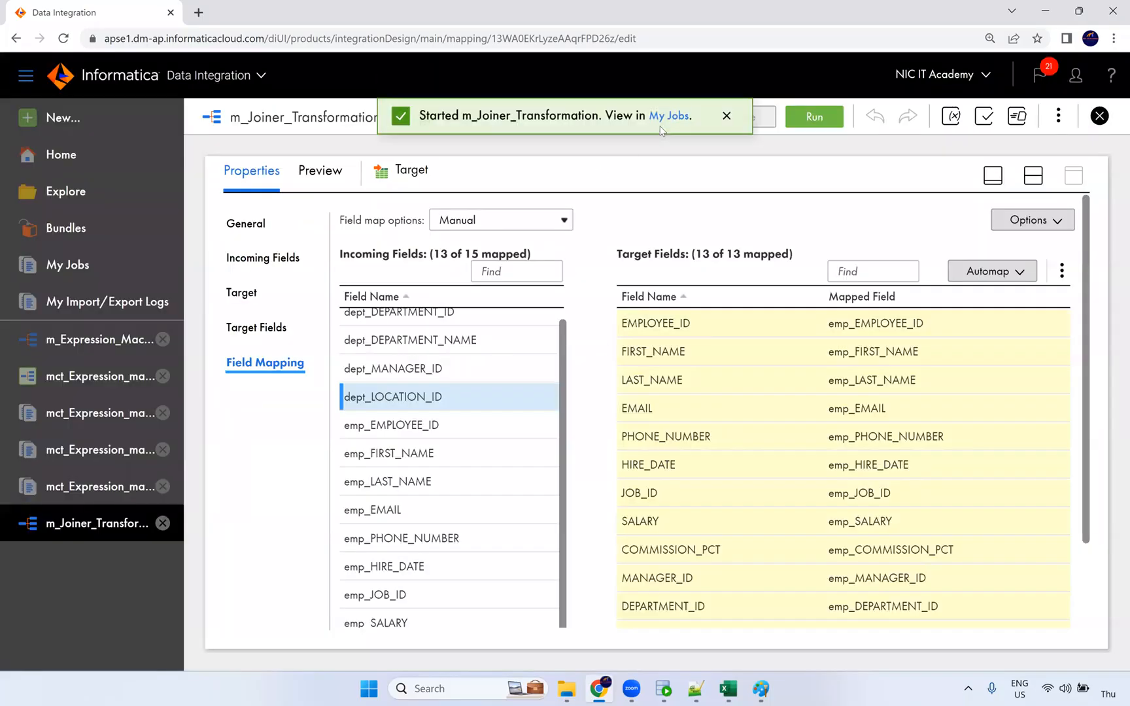
left_click(677, 121)
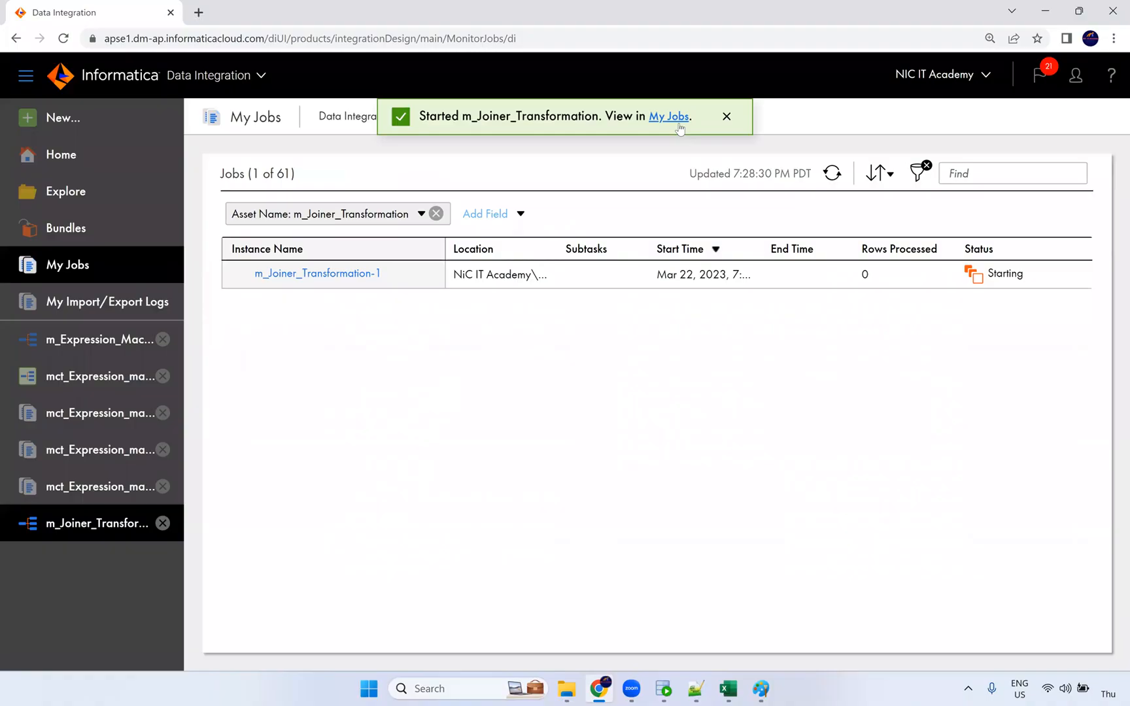
left_click(833, 174)
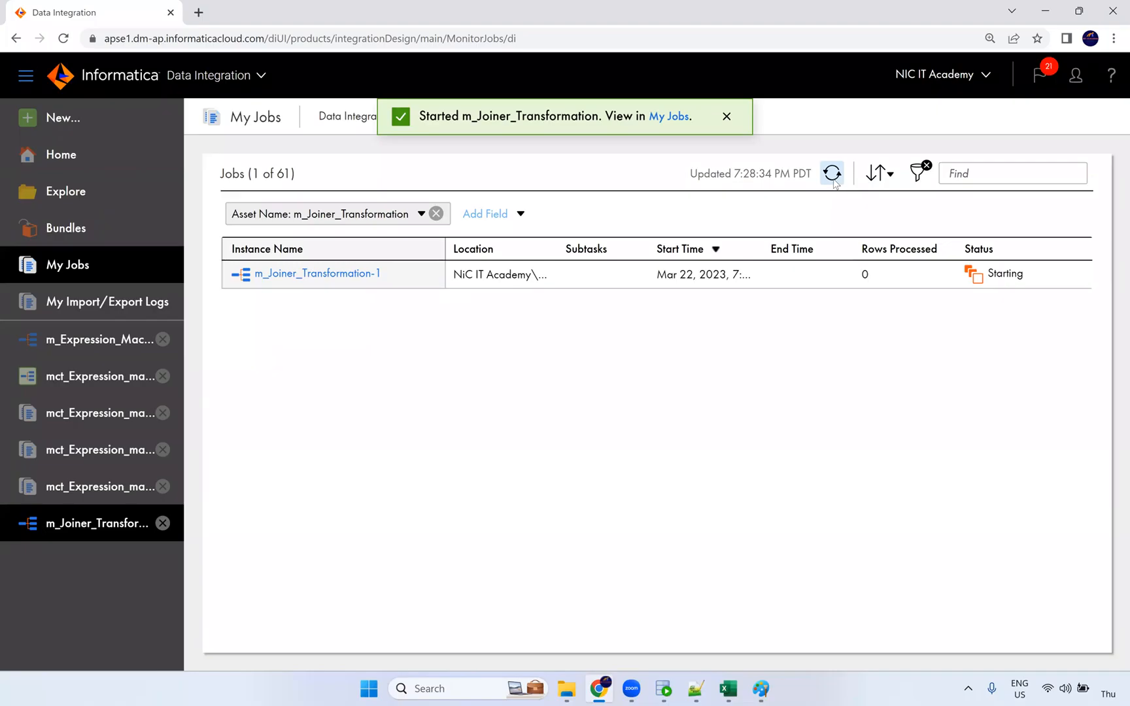
left_click(834, 182)
left_click(834, 183)
left_click(836, 177)
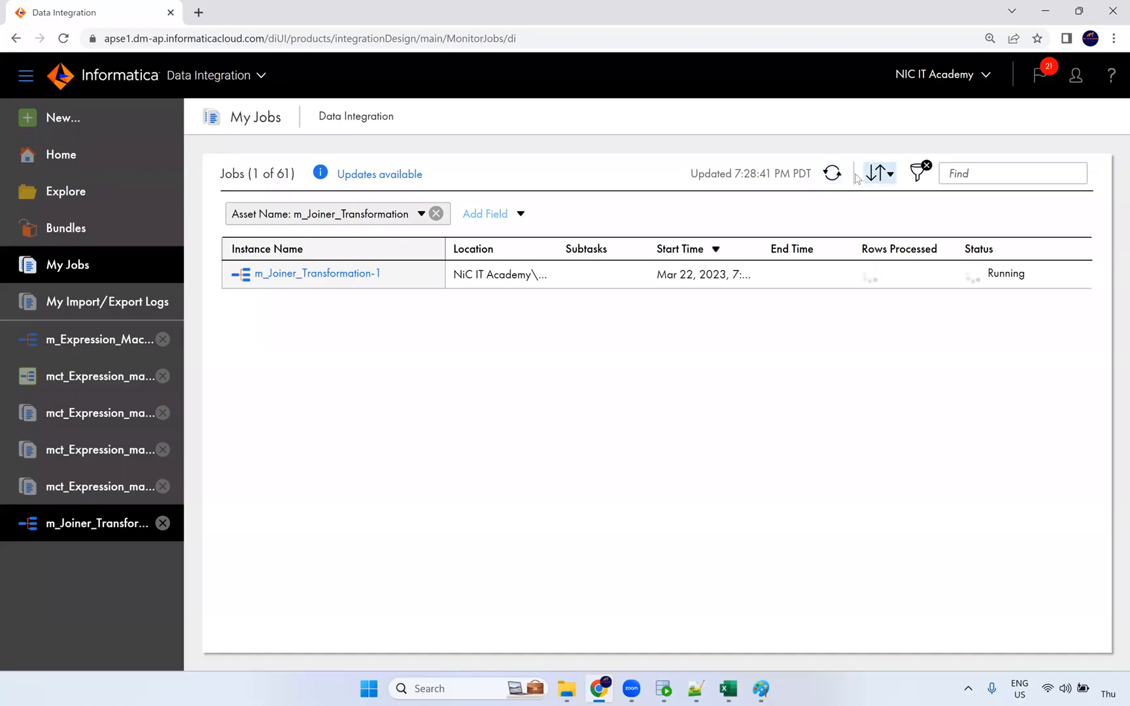
left_click(835, 175)
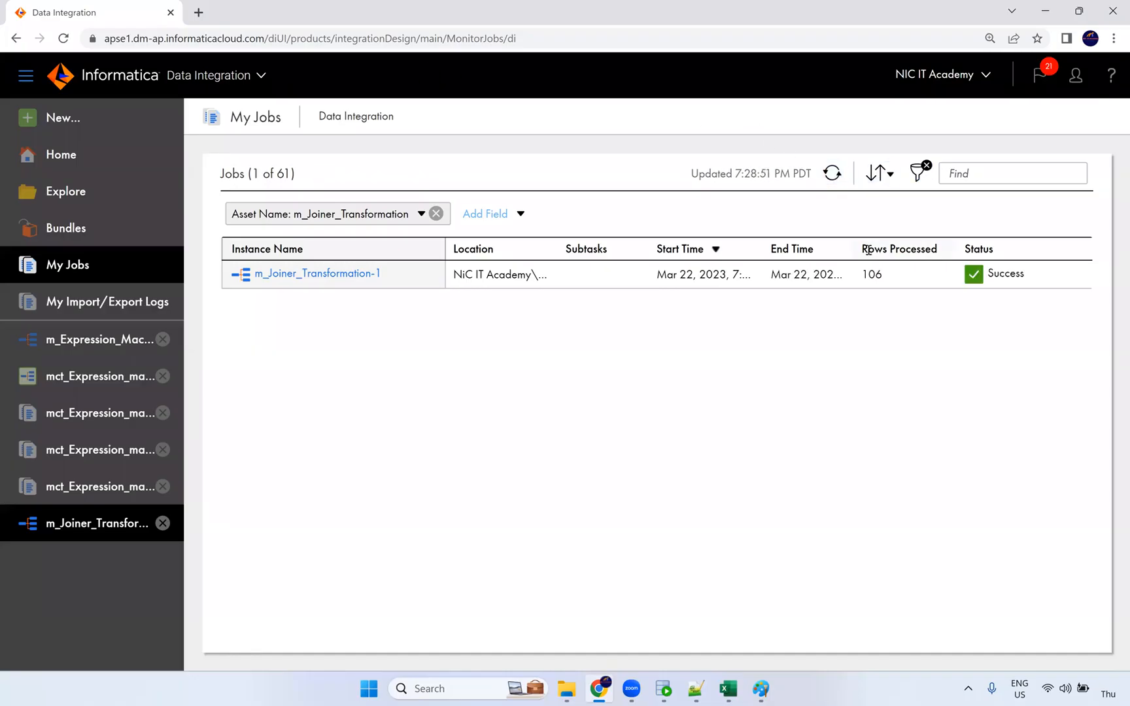
Check the job details: 107 and 27 source rows read, 106 rows written to the target.
double_click(876, 274)
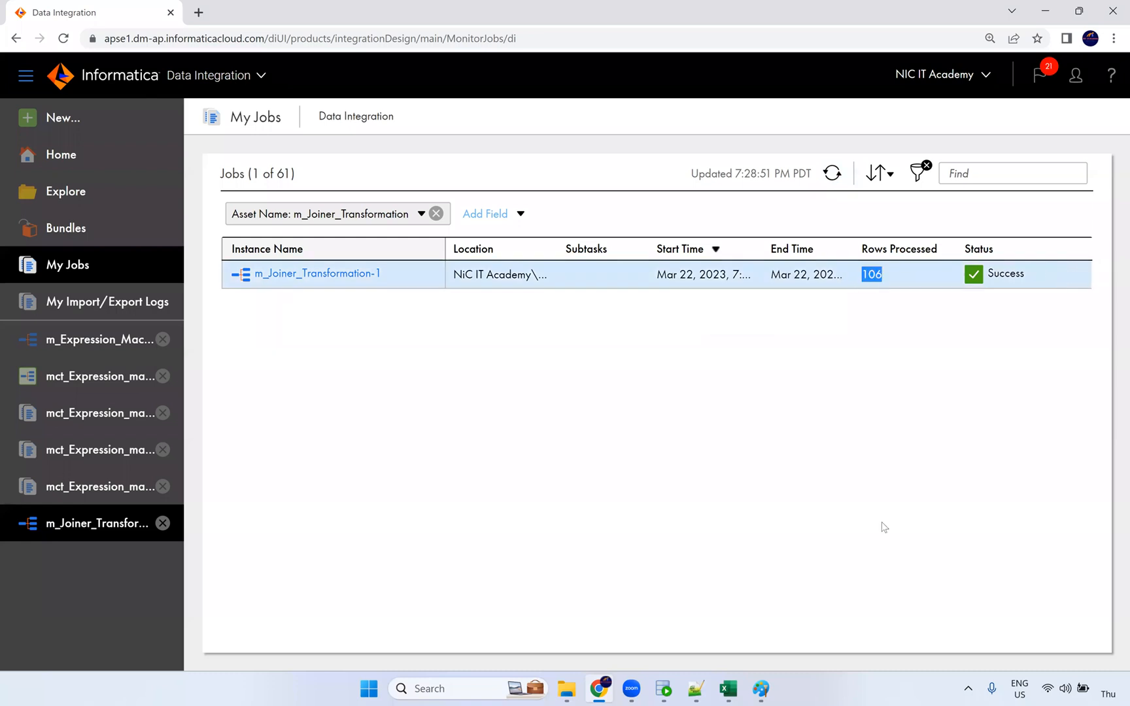
left_click(373, 275)
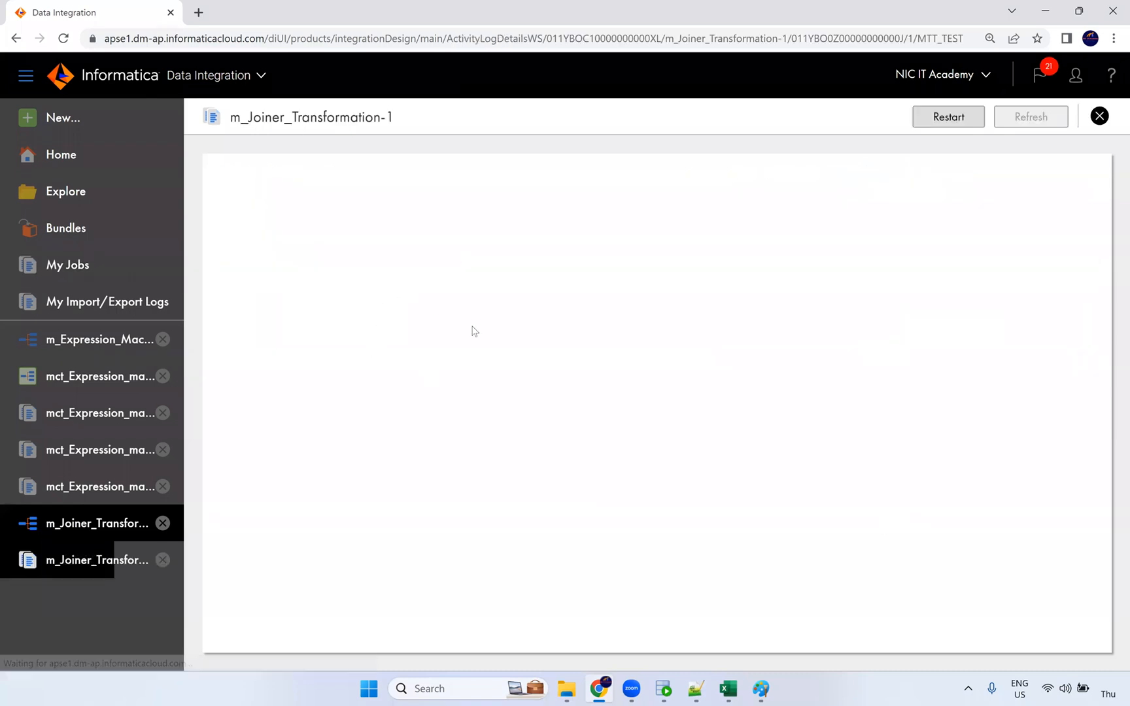
double_click(503, 512)
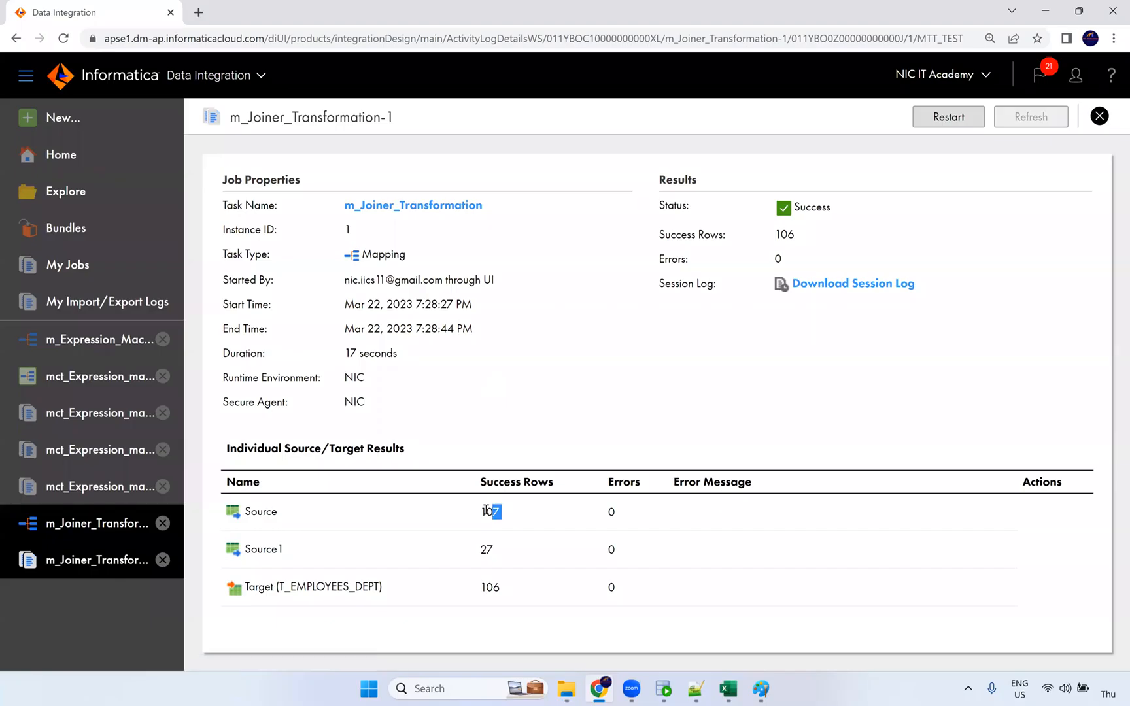
double_click(488, 548)
double_click(490, 588)
left_click(663, 688)
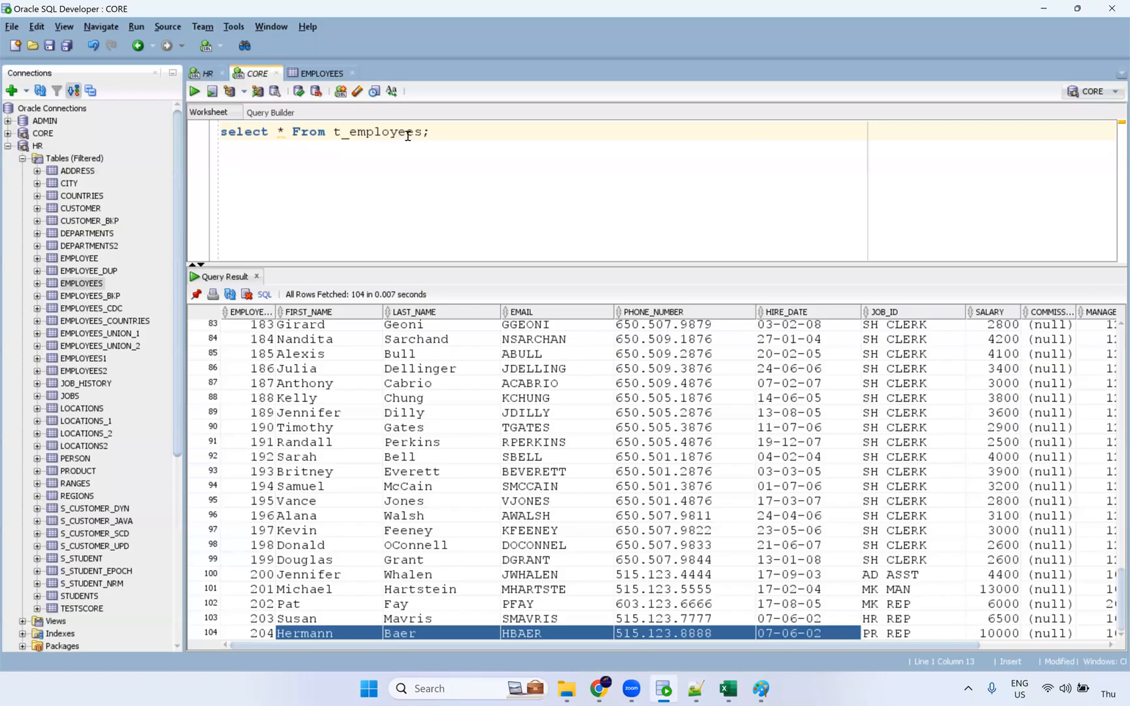
Change the query to select * from t_employees_dept and run it.
type("_dept")
key("ctrl+Return")
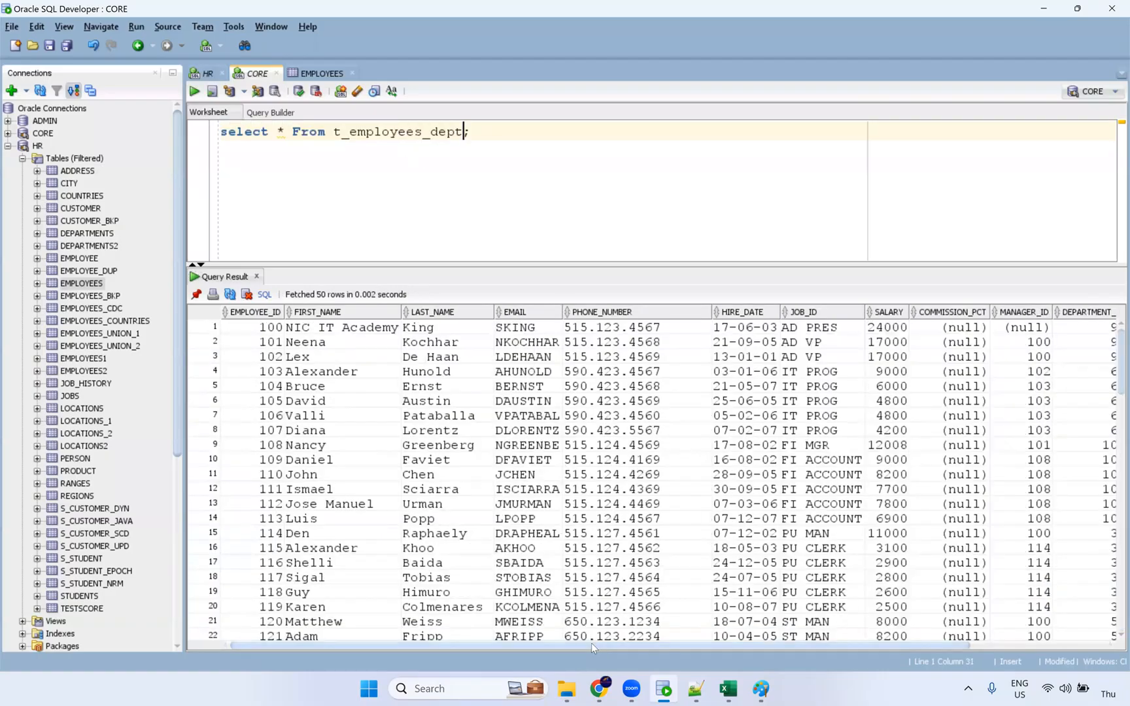
left_click_drag(591, 645, 939, 648)
left_click_drag(1013, 363, 1020, 577)
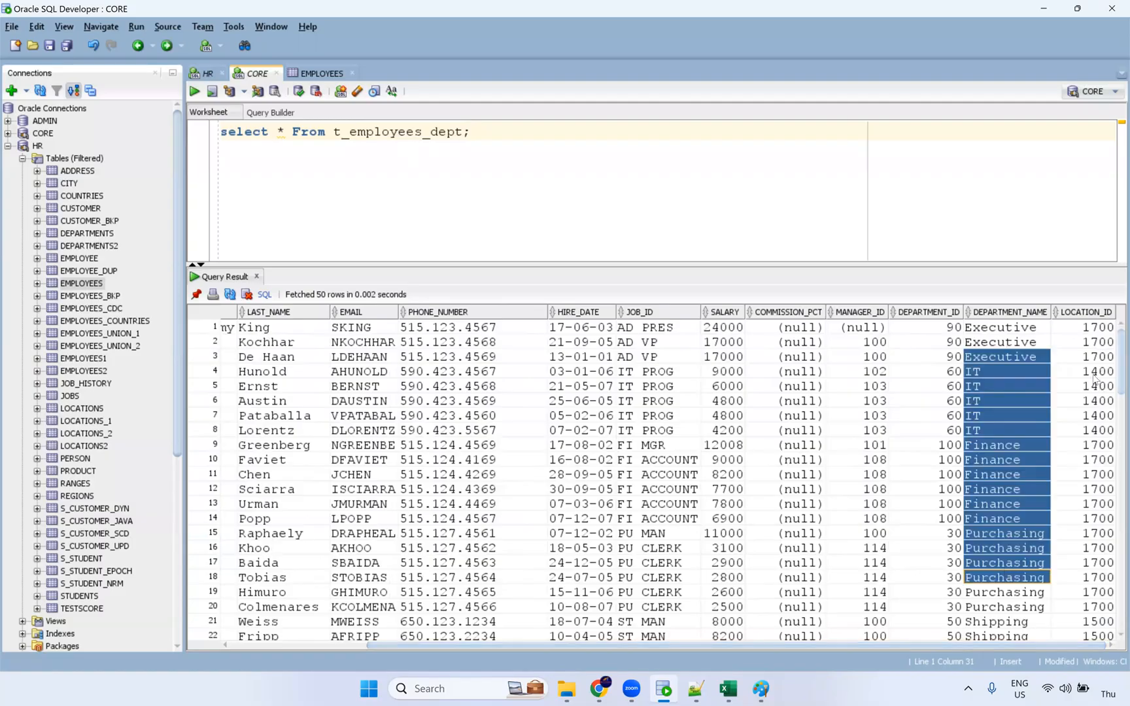
left_click_drag(1091, 375, 1061, 616)
Scroll through the 106 joined rows, noting the Shipping department name in row 22.
scroll(987, 466, "down", 3)
scroll(987, 467, "down", 7)
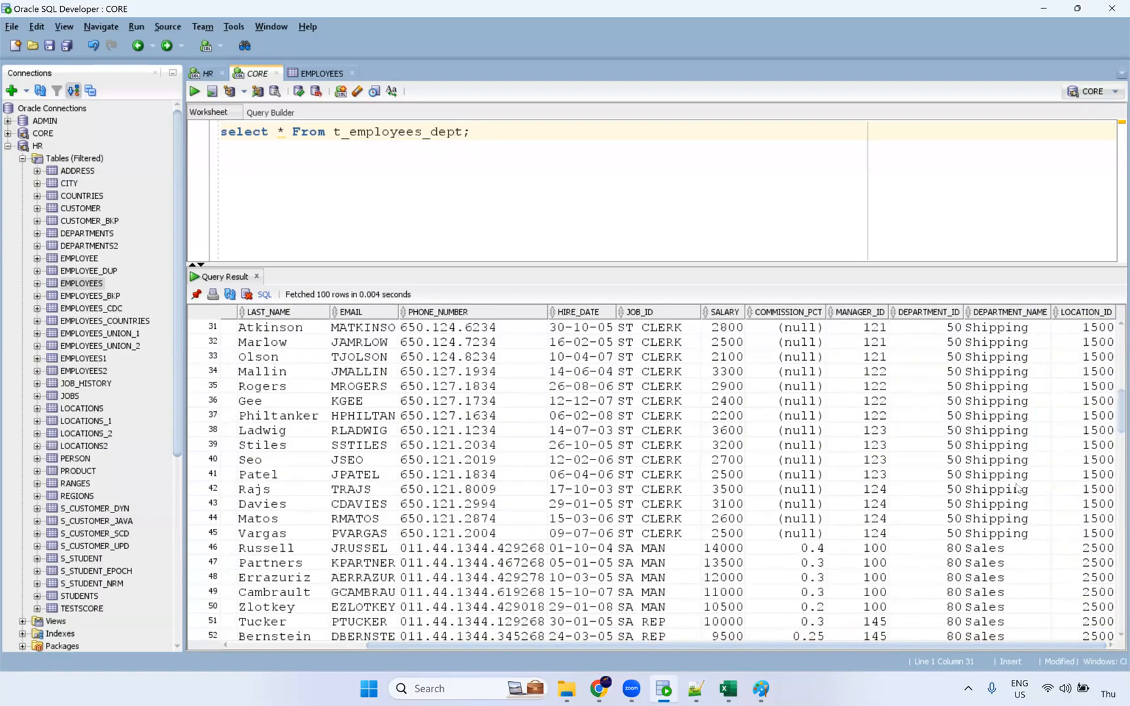
scroll(992, 487, "down", 15)
scroll(992, 487, "up", 20)
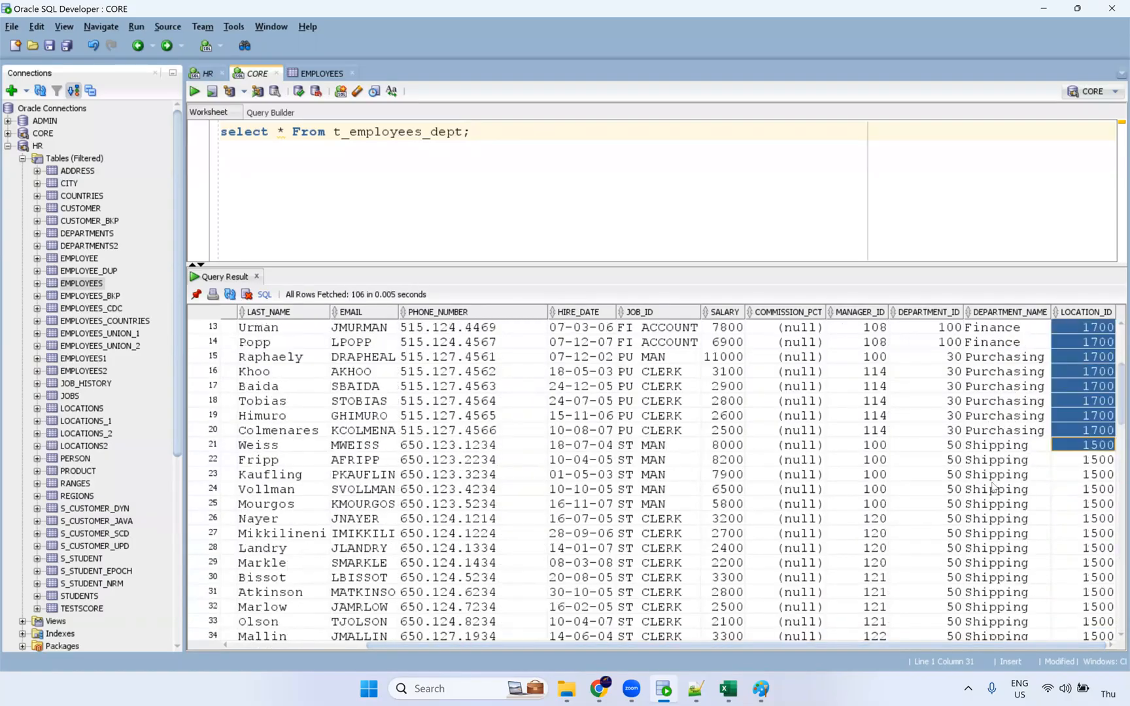
left_click(1006, 463)
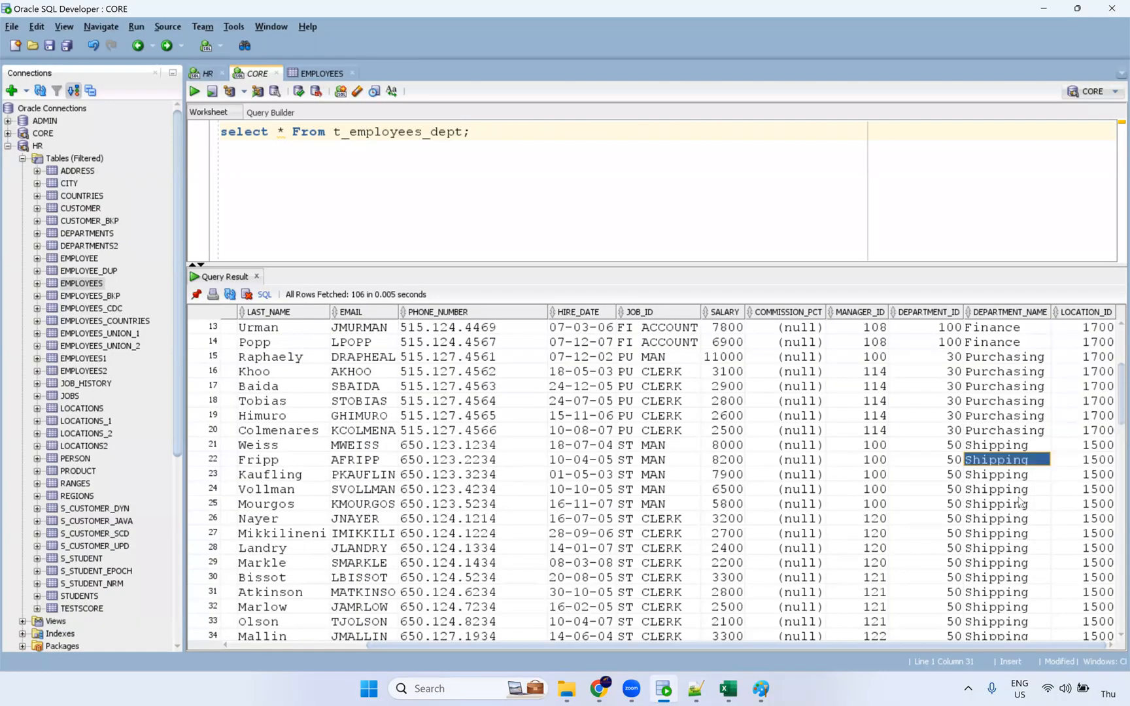
scroll(1032, 433, "down", 11)
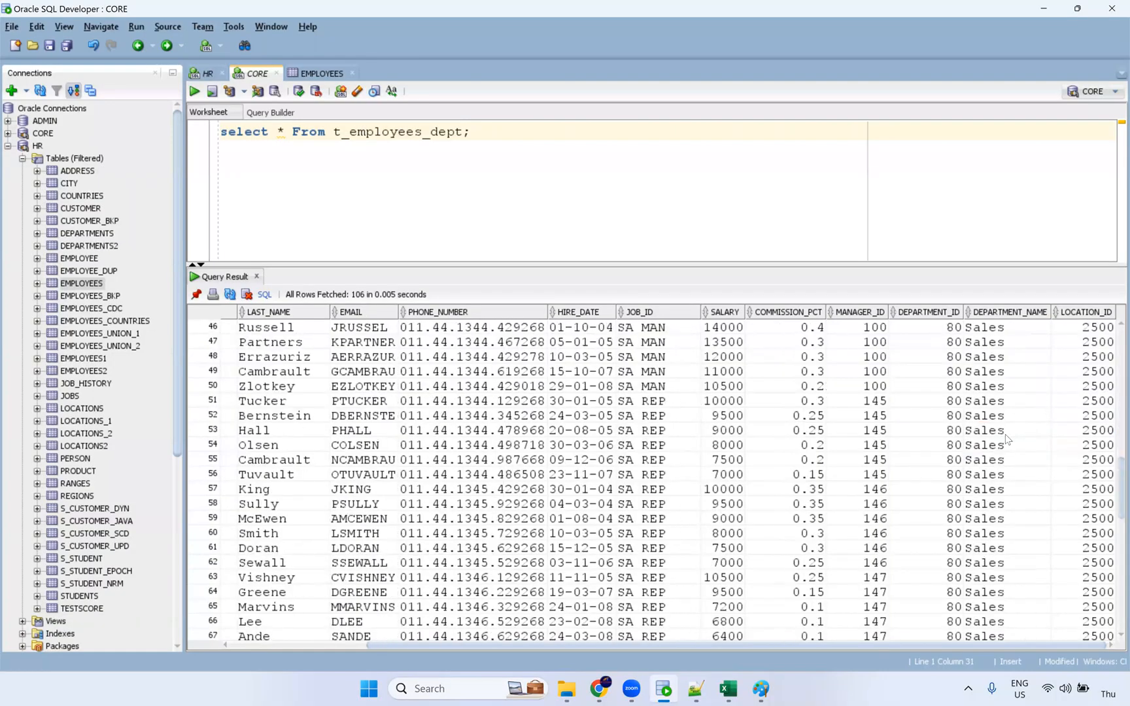
scroll(1007, 396, "up", 6)
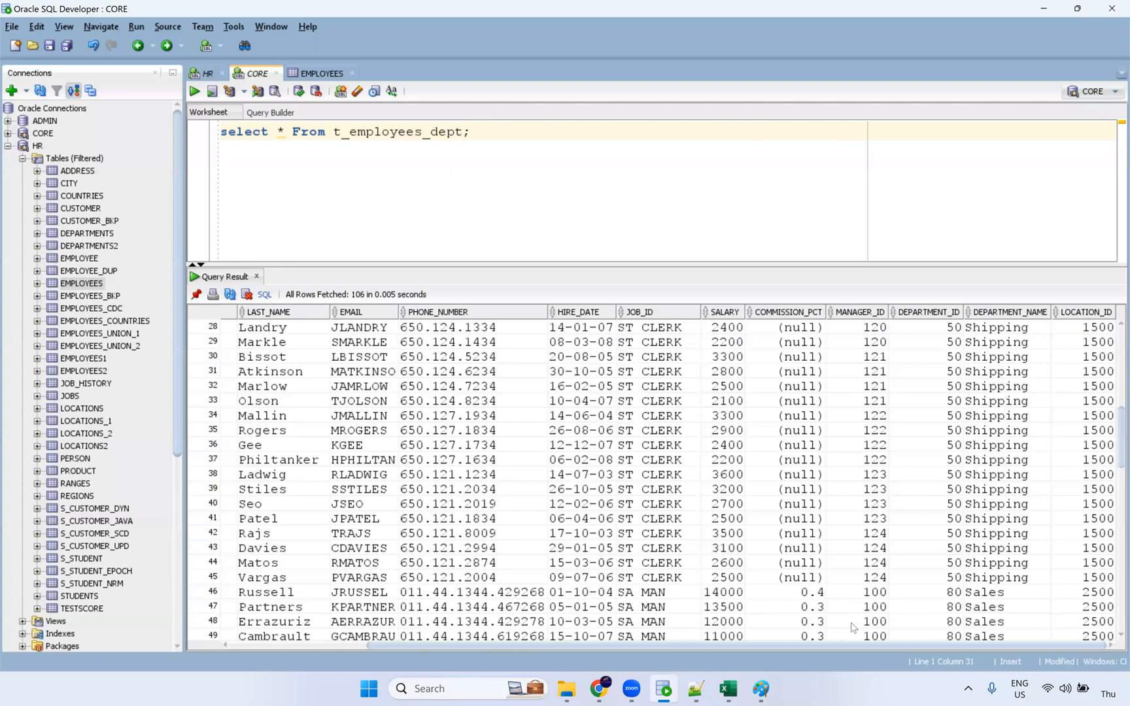
scroll(1004, 393, "up", 3)
left_click(600, 688)
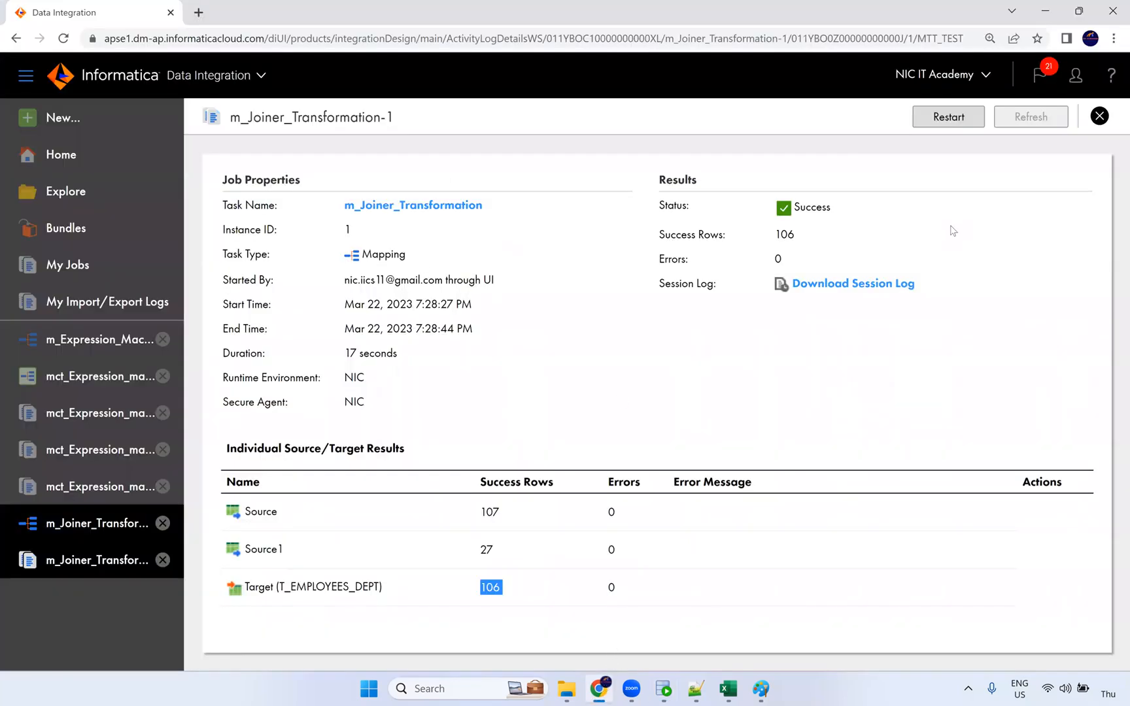
Rename the first source of m_Joiner_Transformation to FF_Employees.
left_click(115, 522)
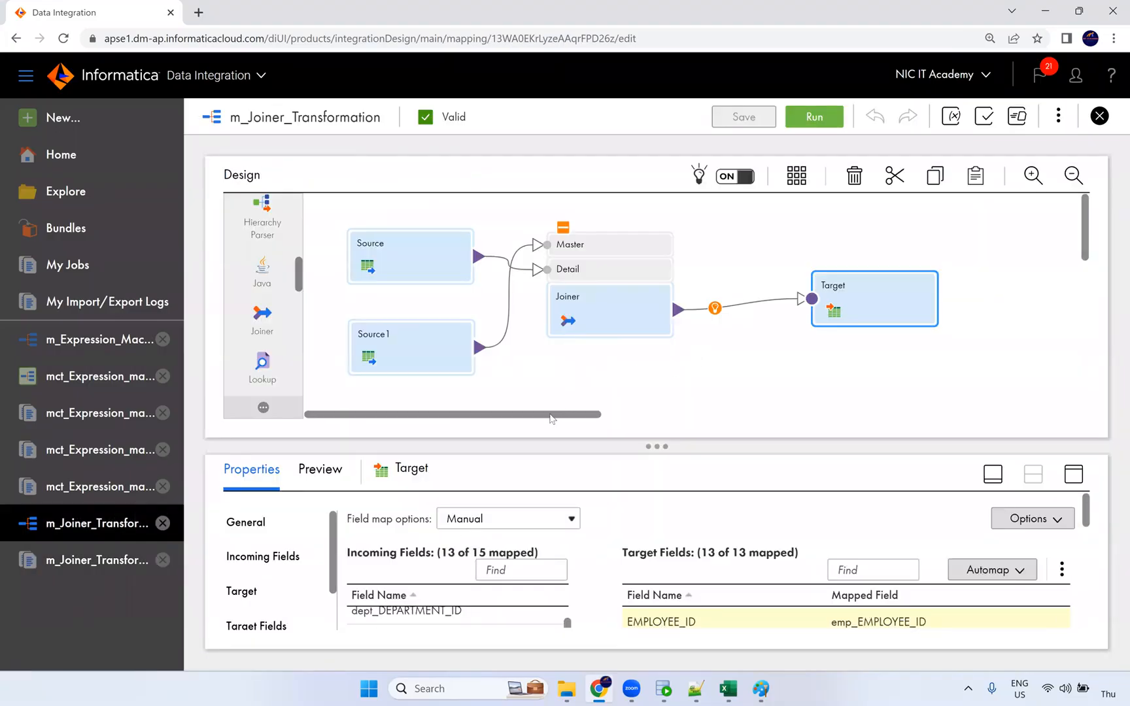
left_click(419, 255)
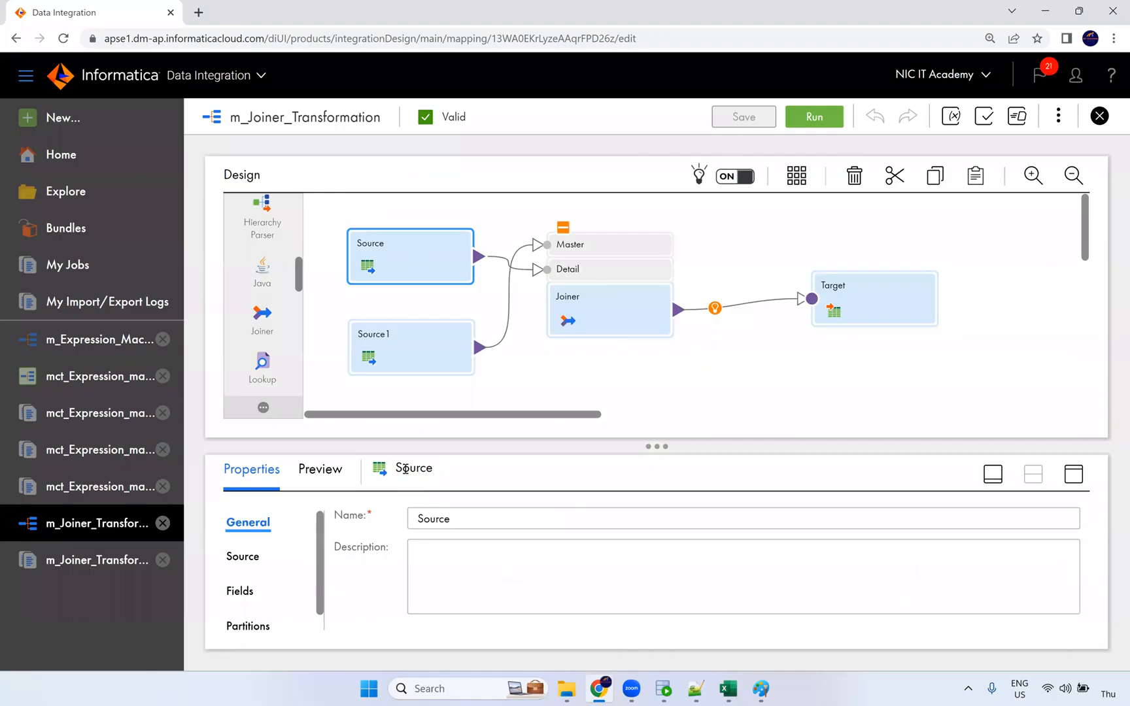
double_click(434, 525)
type("ff_E")
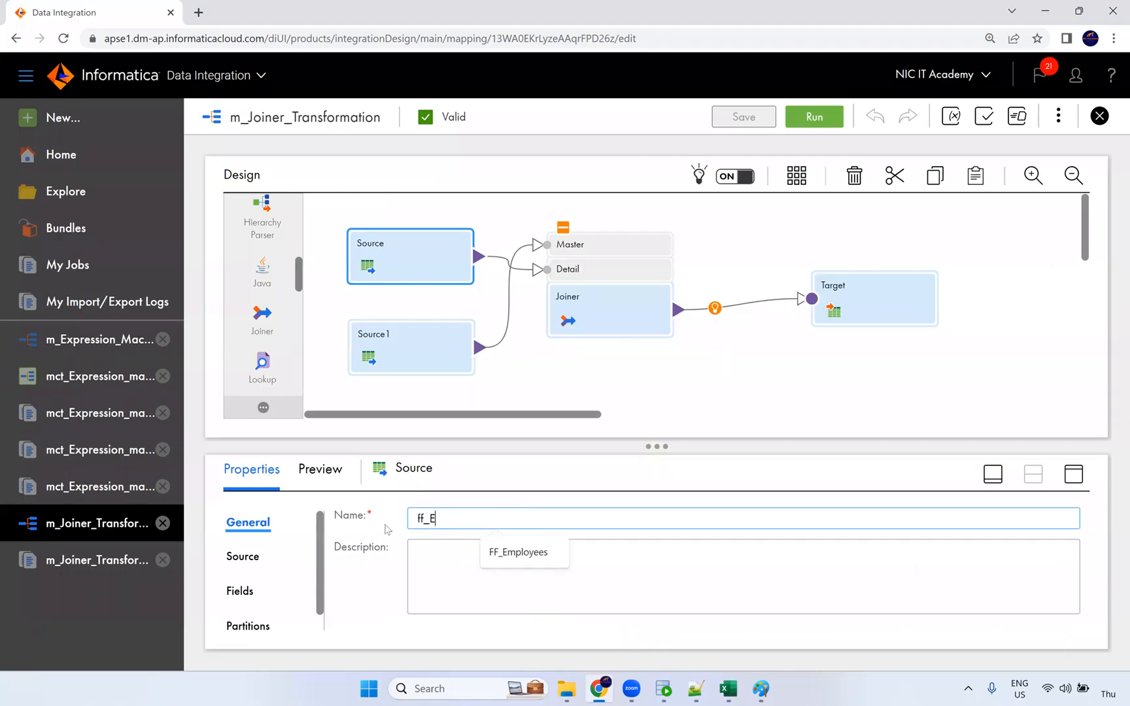
left_click(518, 552)
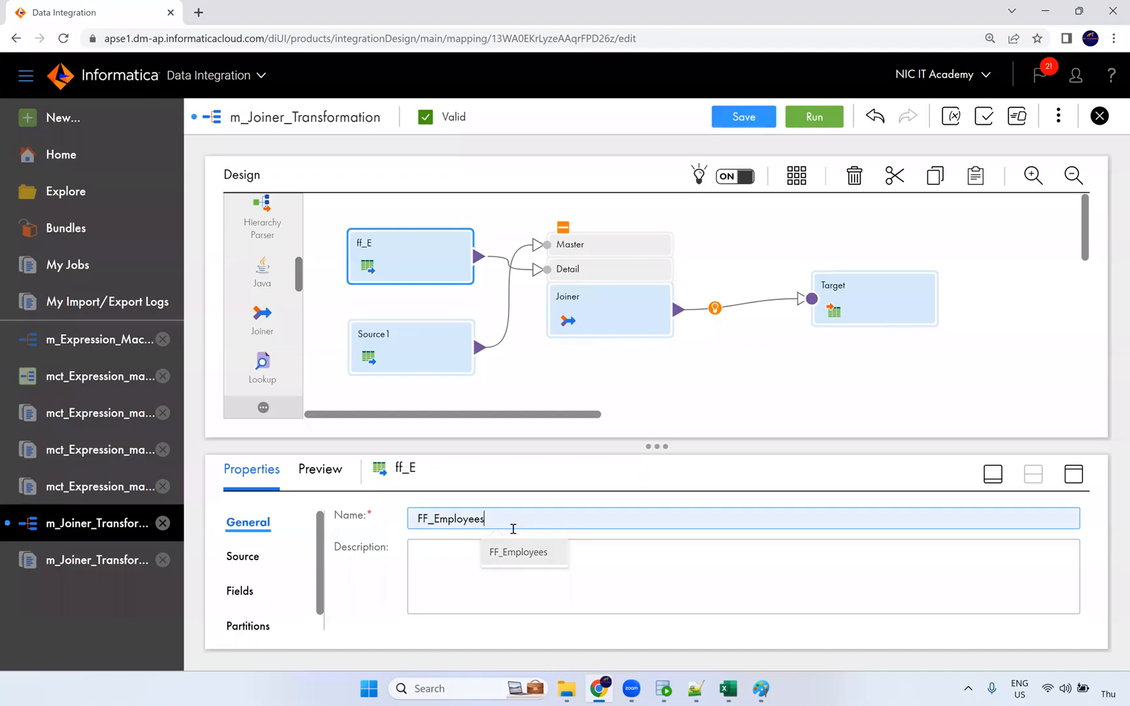
Rename Source1 to Ora_Departments and save the mapping.
left_click(406, 346)
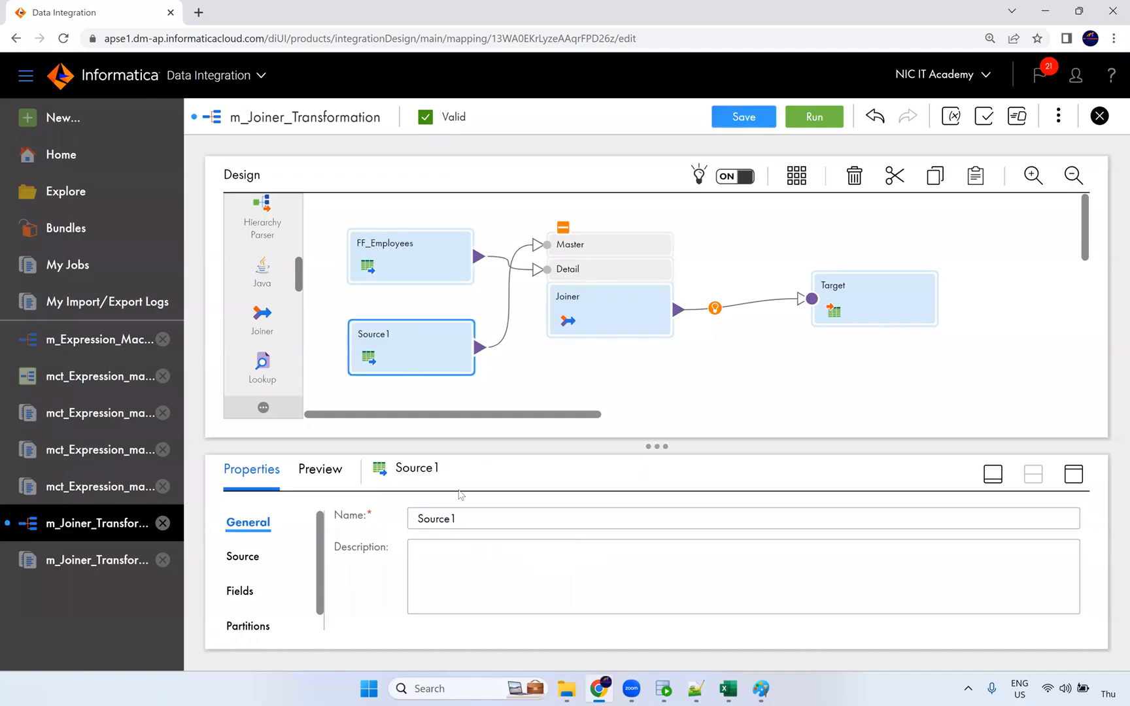
left_click(451, 523)
type("Orc_")
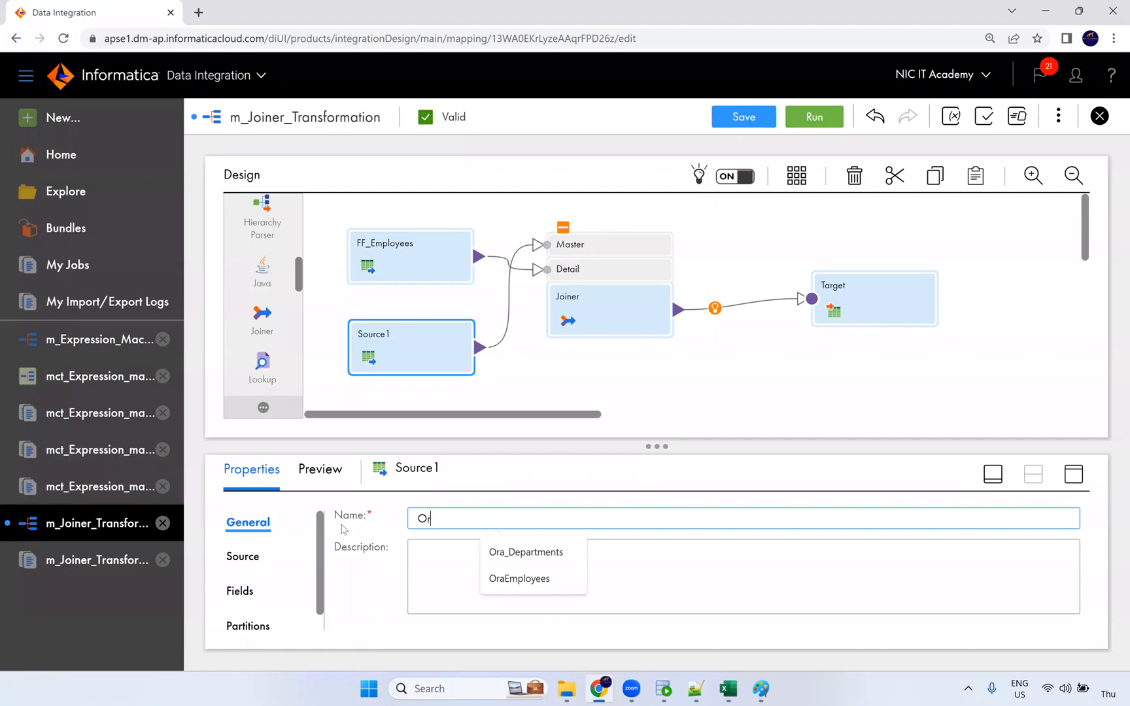
key("BackSpace")
key("BackSpace")
type("a")
left_click(523, 553)
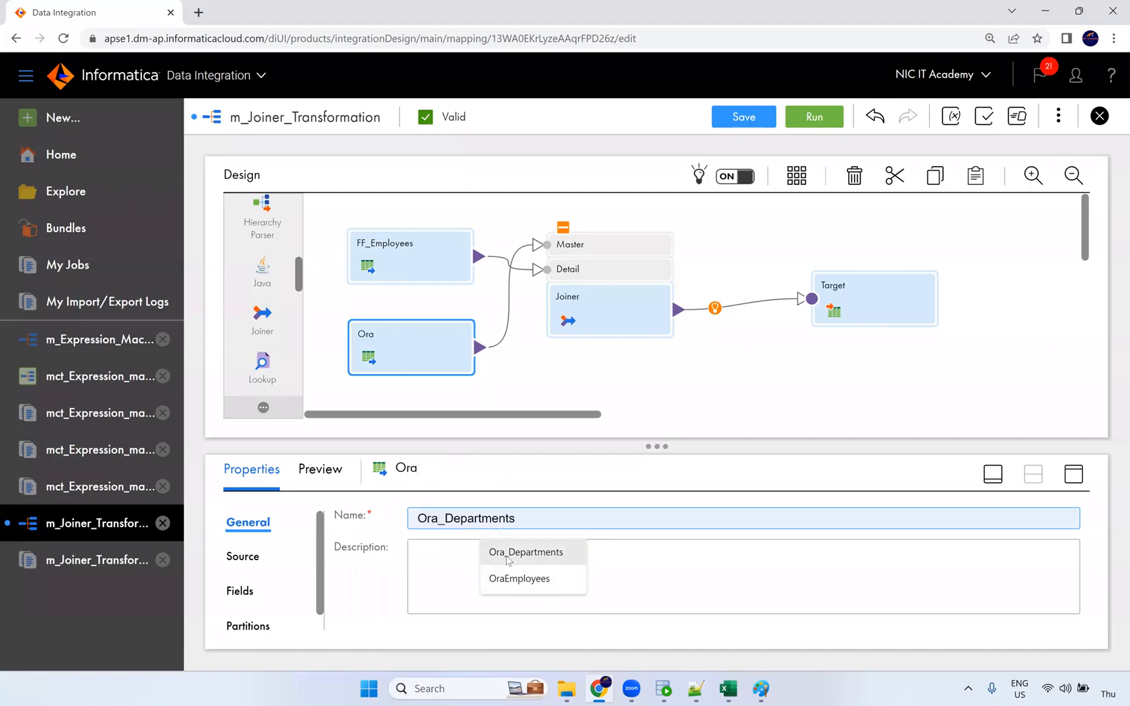
left_click(752, 123)
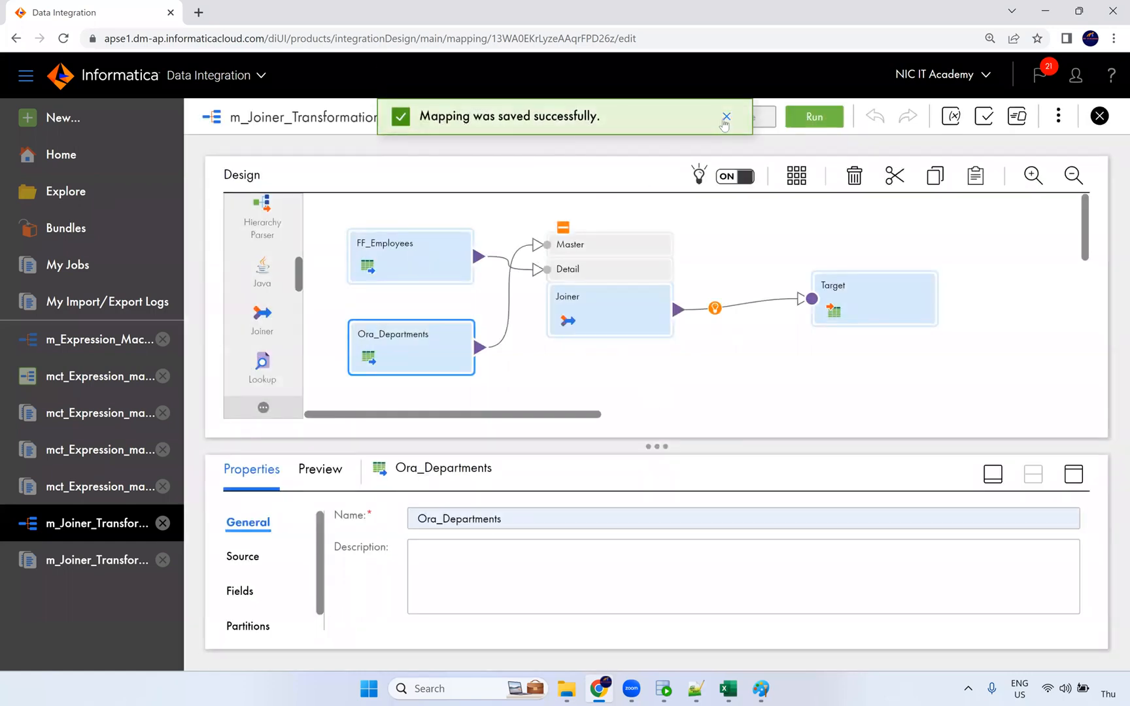
View the transformations available before the target, closing the list without adding one.
left_click(724, 121)
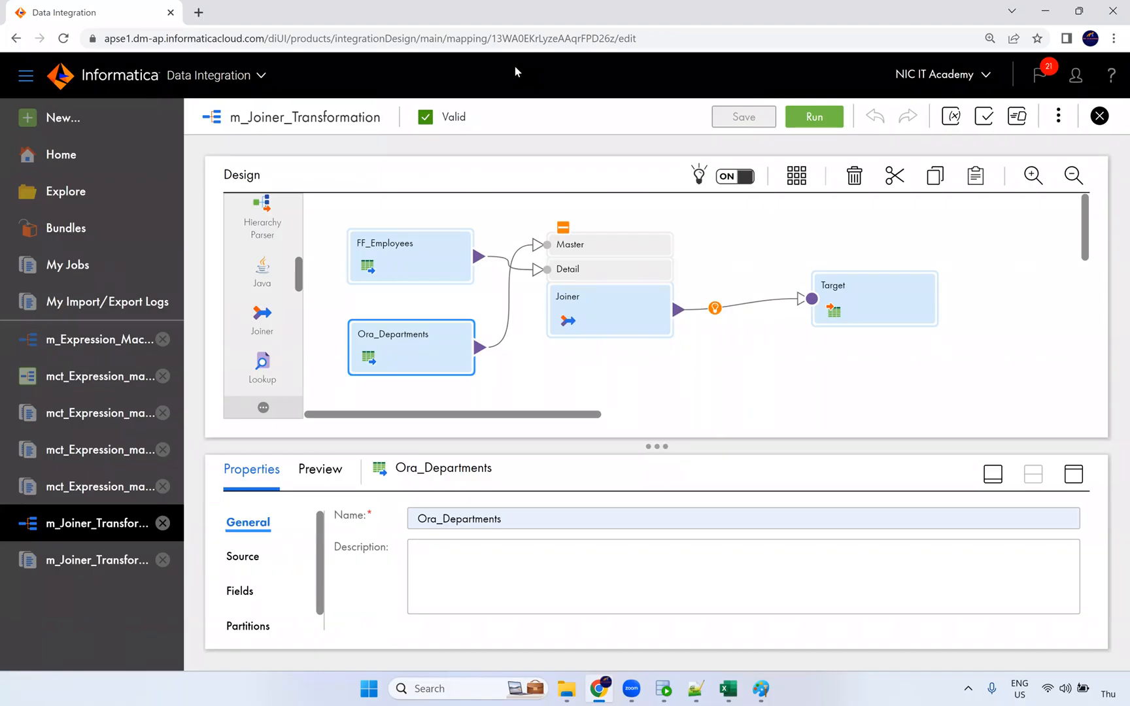
left_click(714, 308)
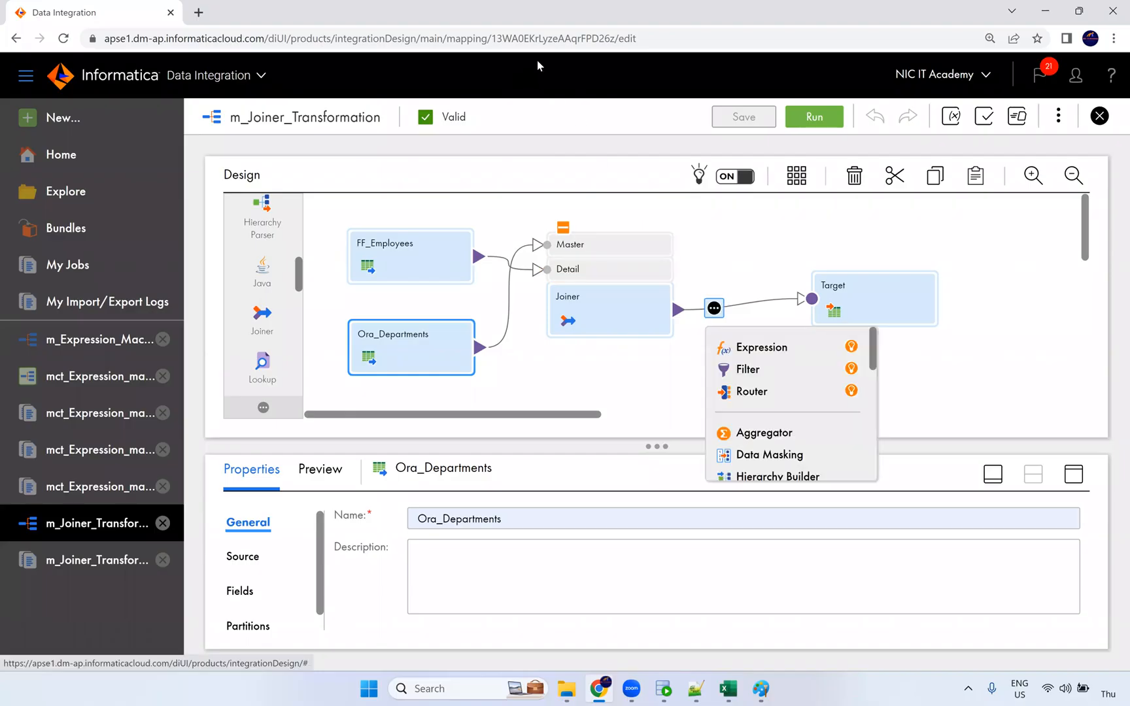
left_click(731, 330)
left_click(717, 286)
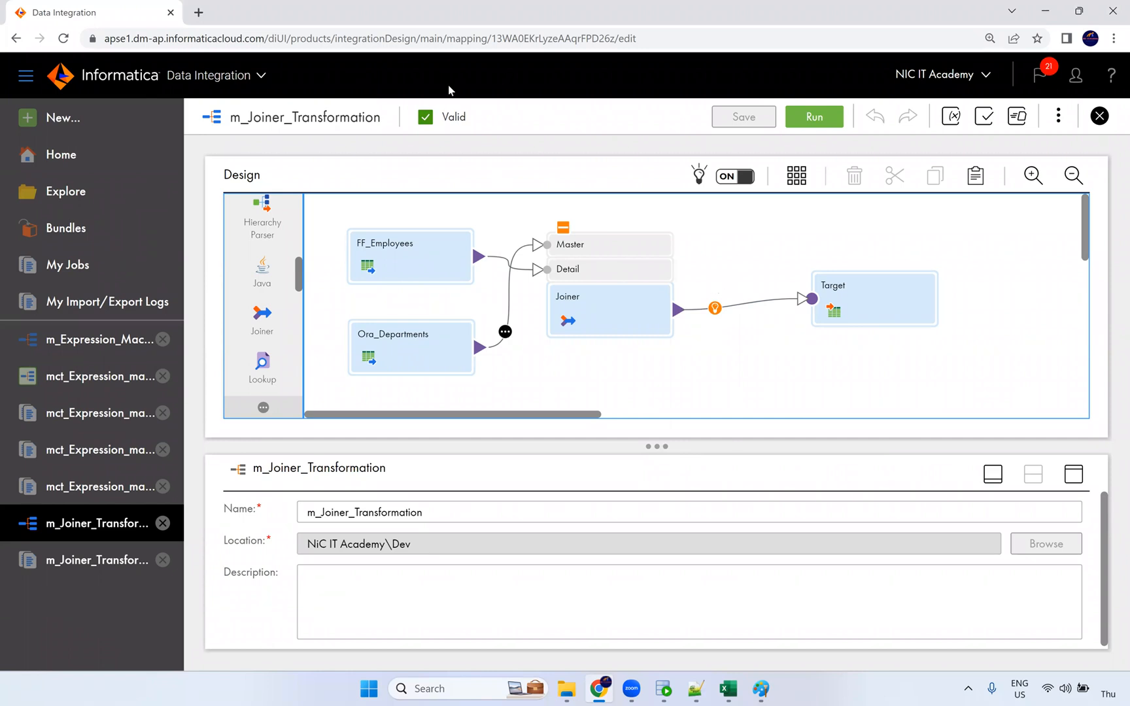
Shift FF_Employees and Ora_Departments slightly left and bring up Ora_Departments' enlarged properties.
left_click(400, 262)
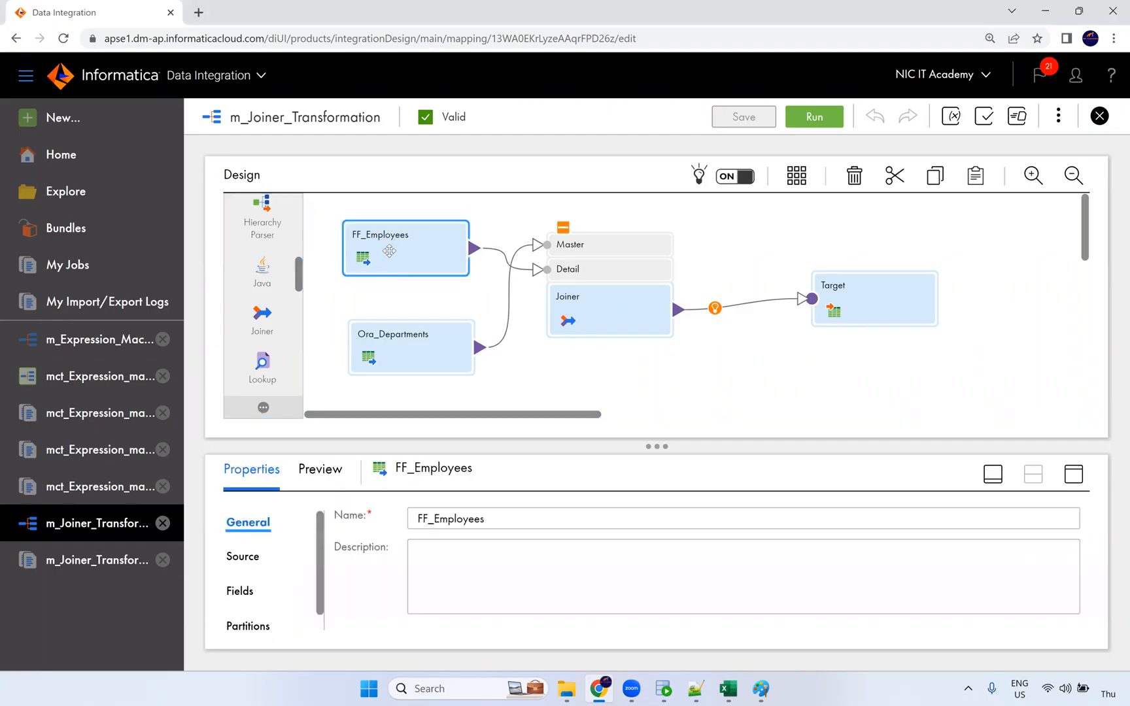
left_click_drag(400, 262, 393, 253)
left_click_drag(400, 350, 392, 349)
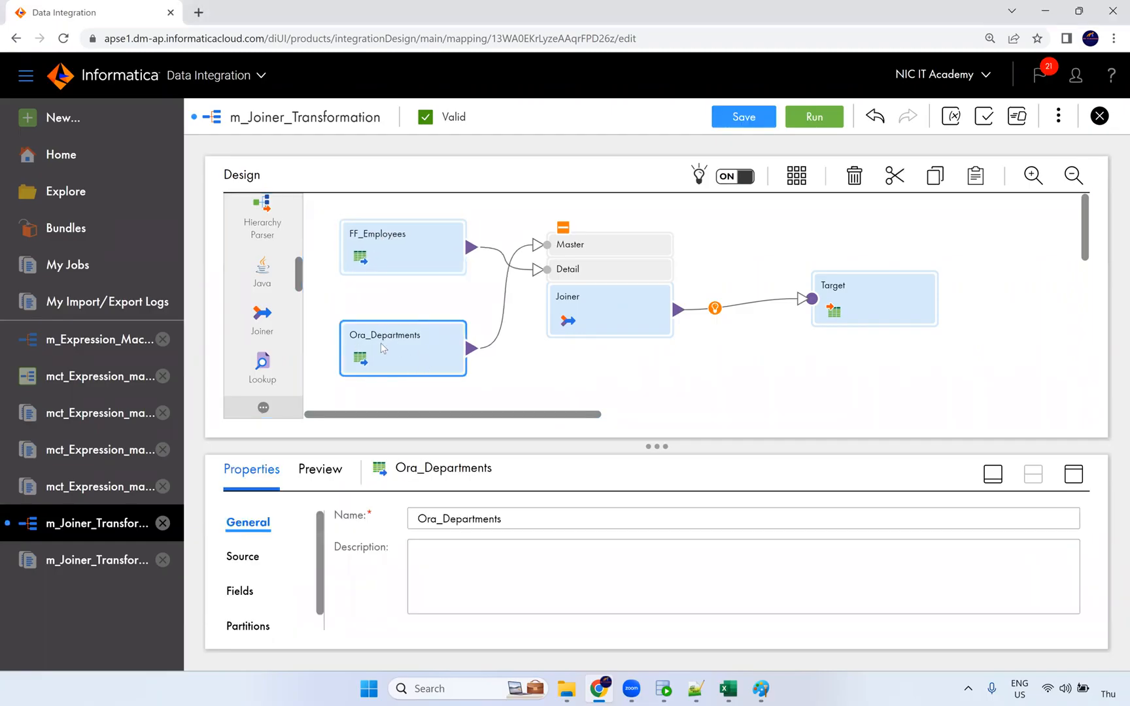
left_click(498, 332)
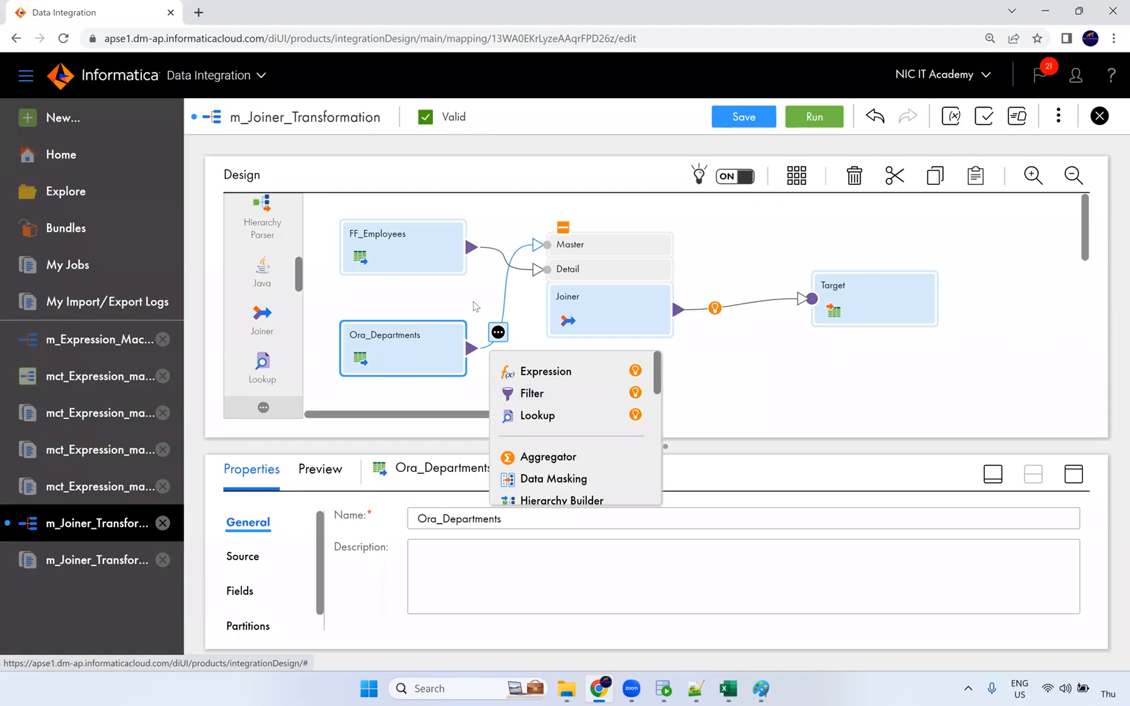
left_click(474, 309)
left_click(414, 357)
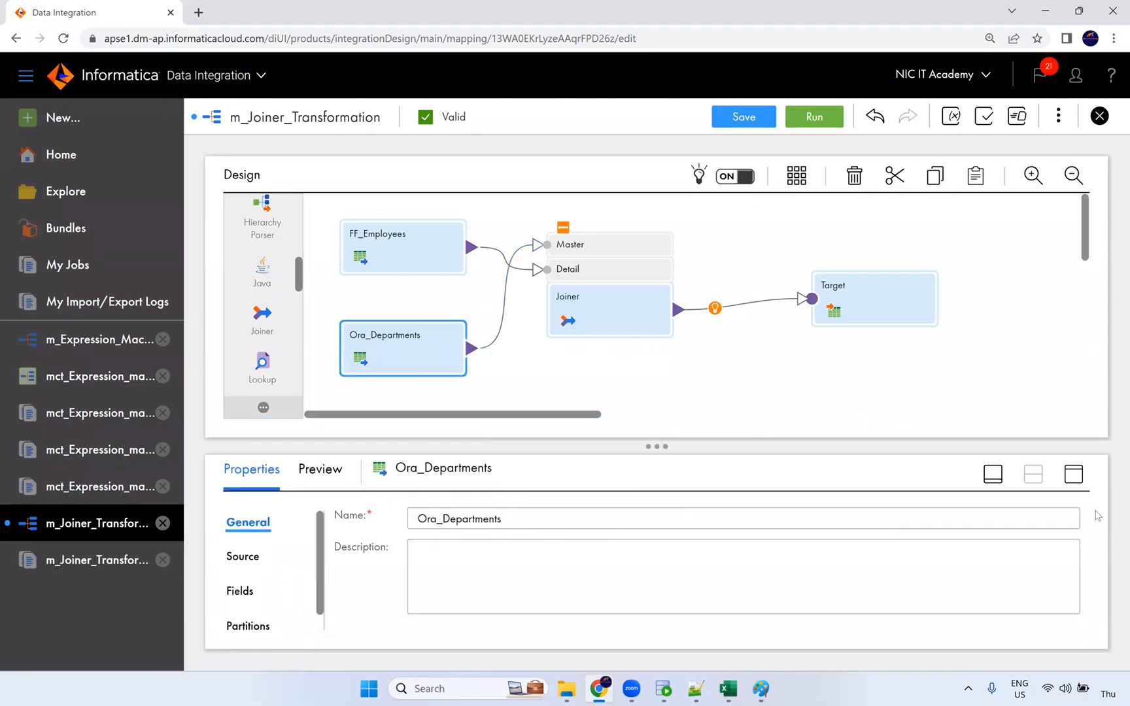
left_click(1073, 476)
Add a source query filter row on DEPARTMENTS.DEPARTMENT_NAME for Ora_Departments.
left_click(247, 274)
left_click(247, 268)
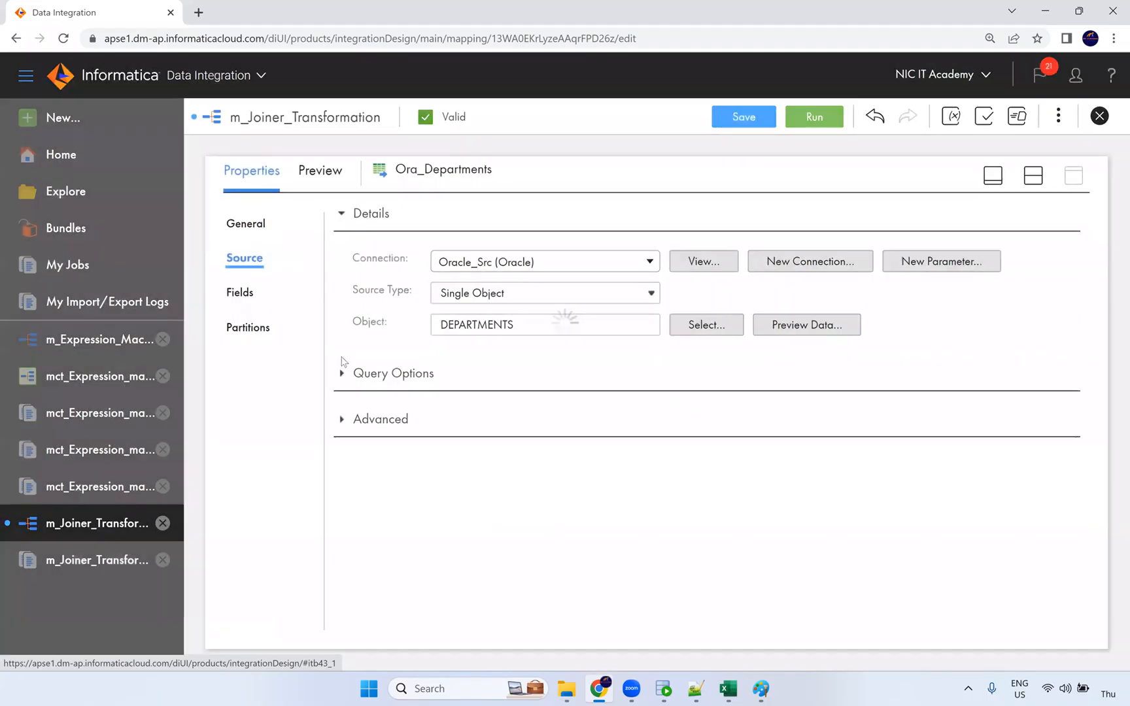
left_click(342, 374)
left_click(441, 423)
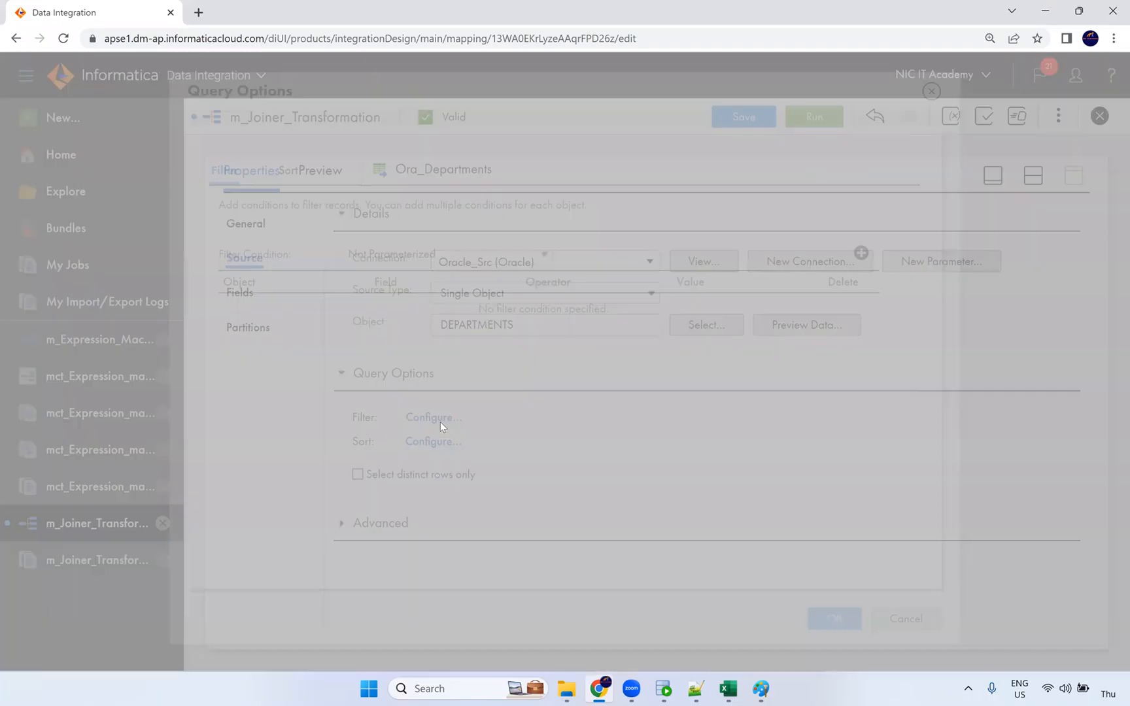
left_click(861, 255)
left_click(361, 310)
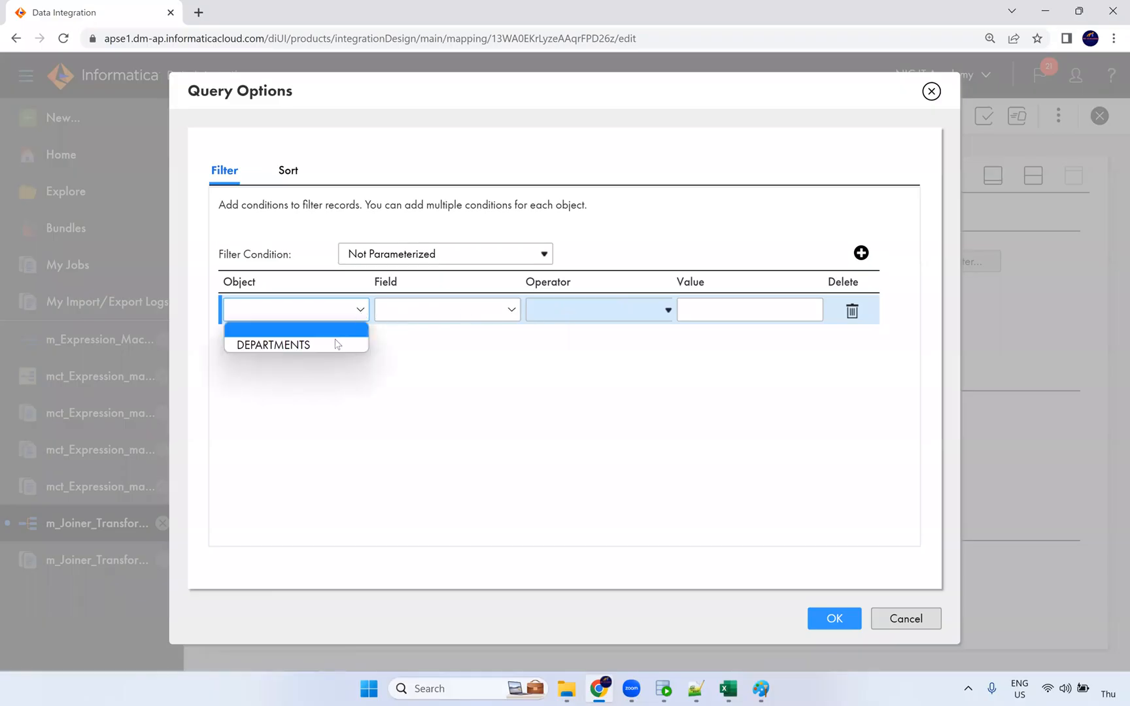
left_click(420, 315)
left_click(444, 359)
left_click(712, 311)
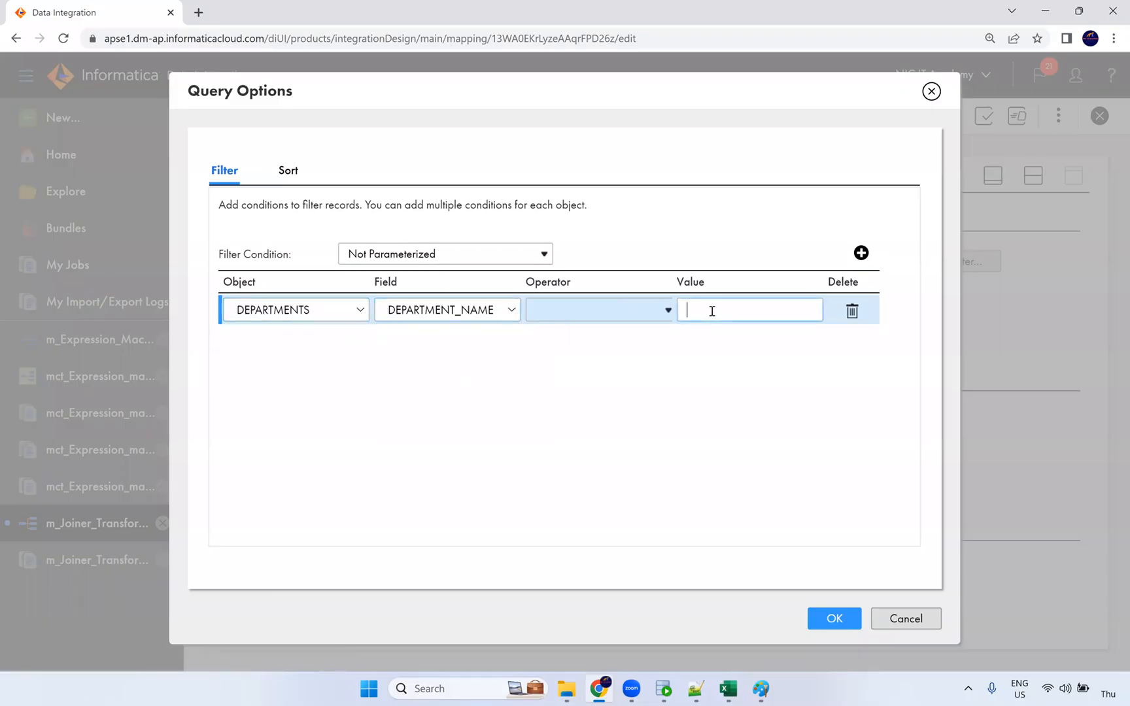
Complete the filter as DEPARTMENT_NAME = 'Shipping', confirm it and save the mapping.
type("Shipping")
left_click(626, 322)
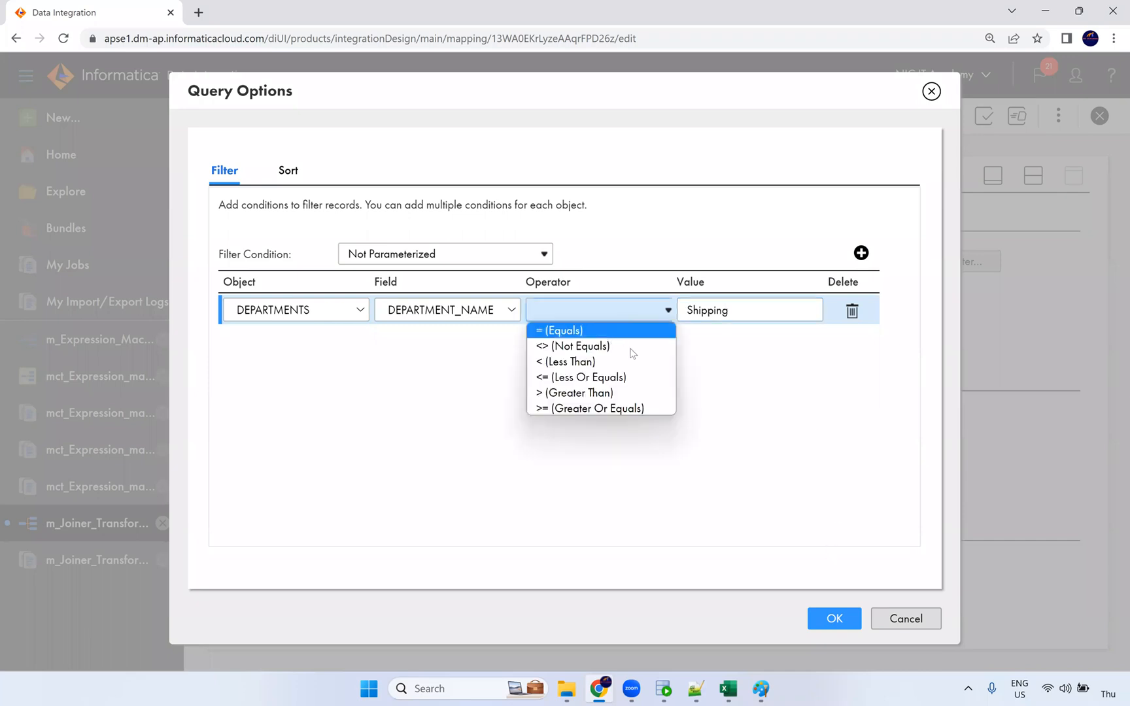
left_click(612, 331)
left_click(824, 614)
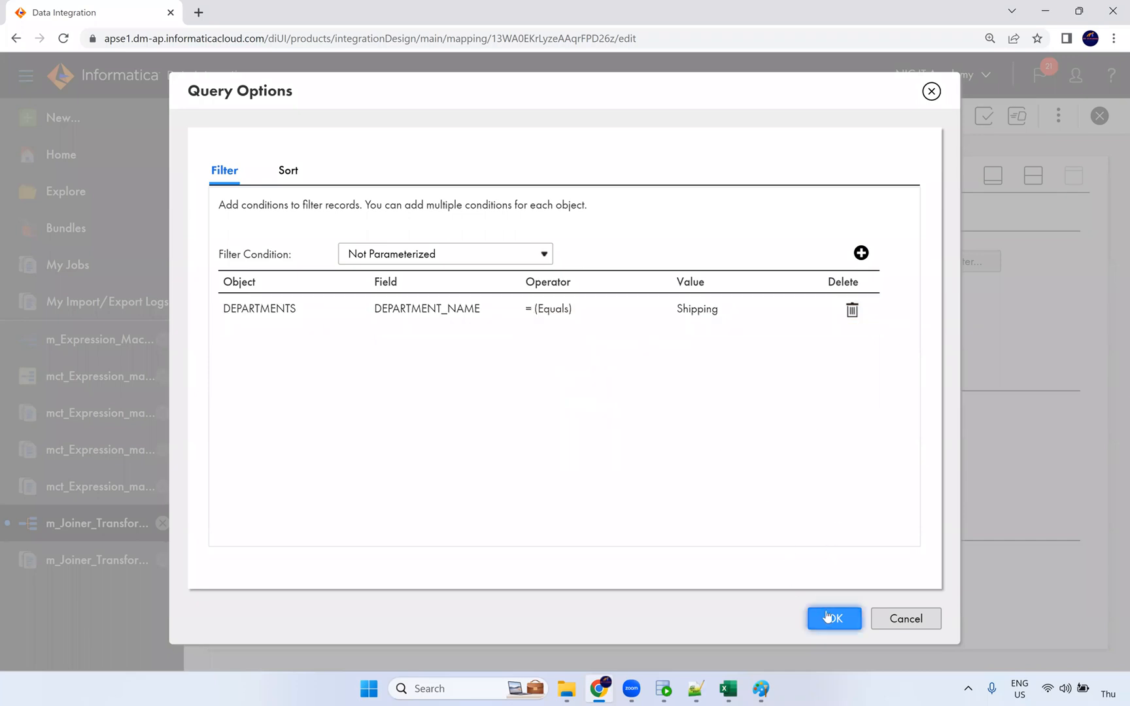
left_click(730, 122)
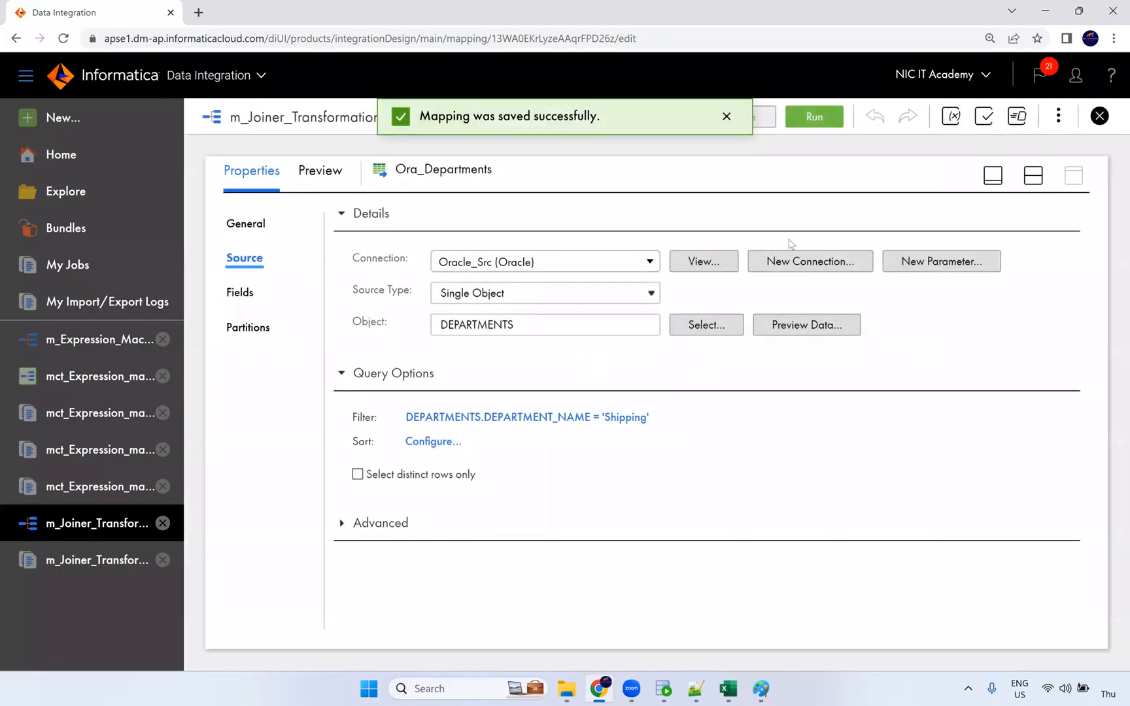
left_click(1033, 175)
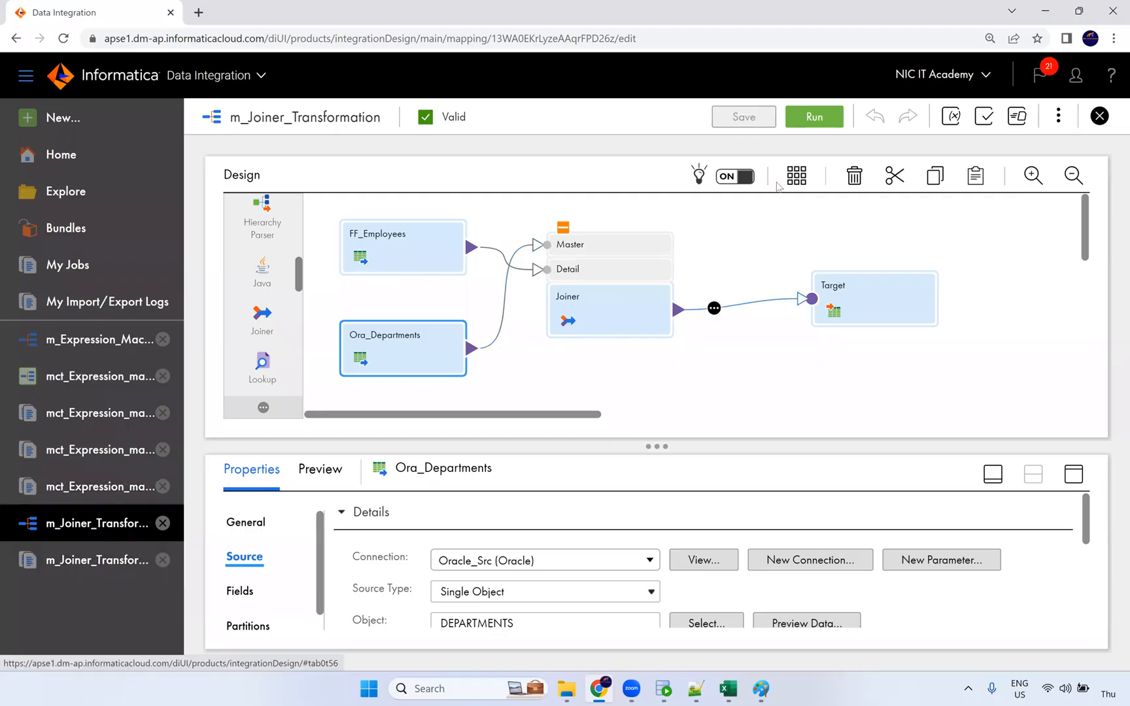
Run m_Joiner_Transformation again and follow the new instance in My Jobs.
left_click(805, 126)
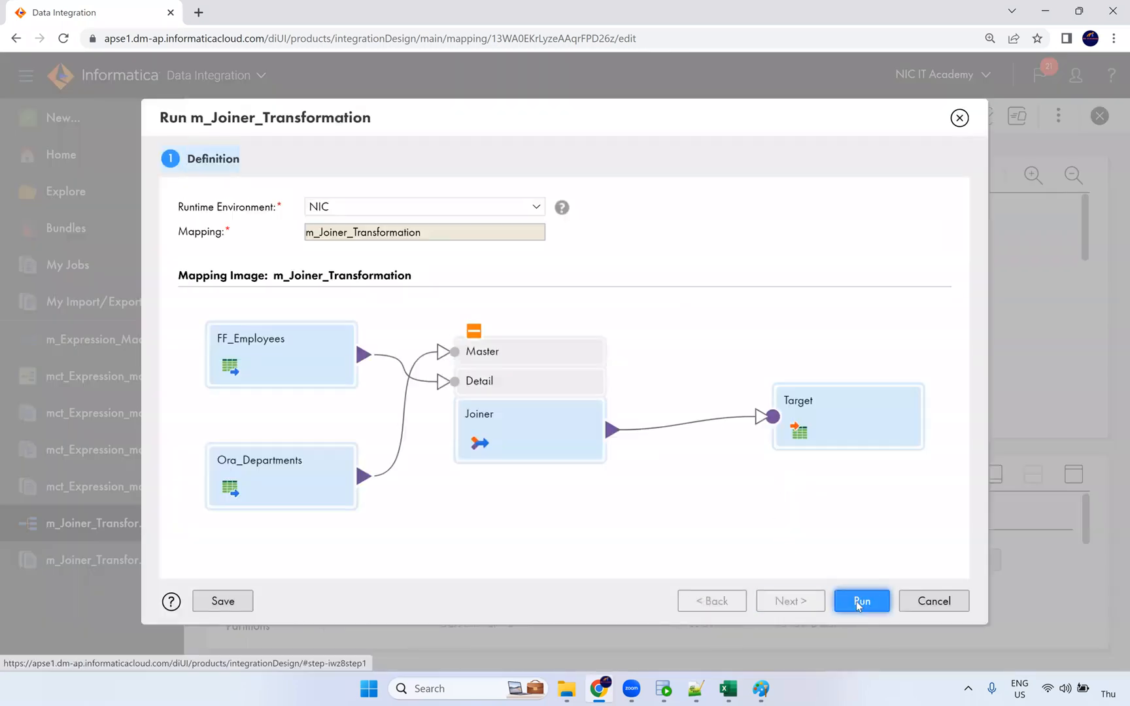
left_click(857, 601)
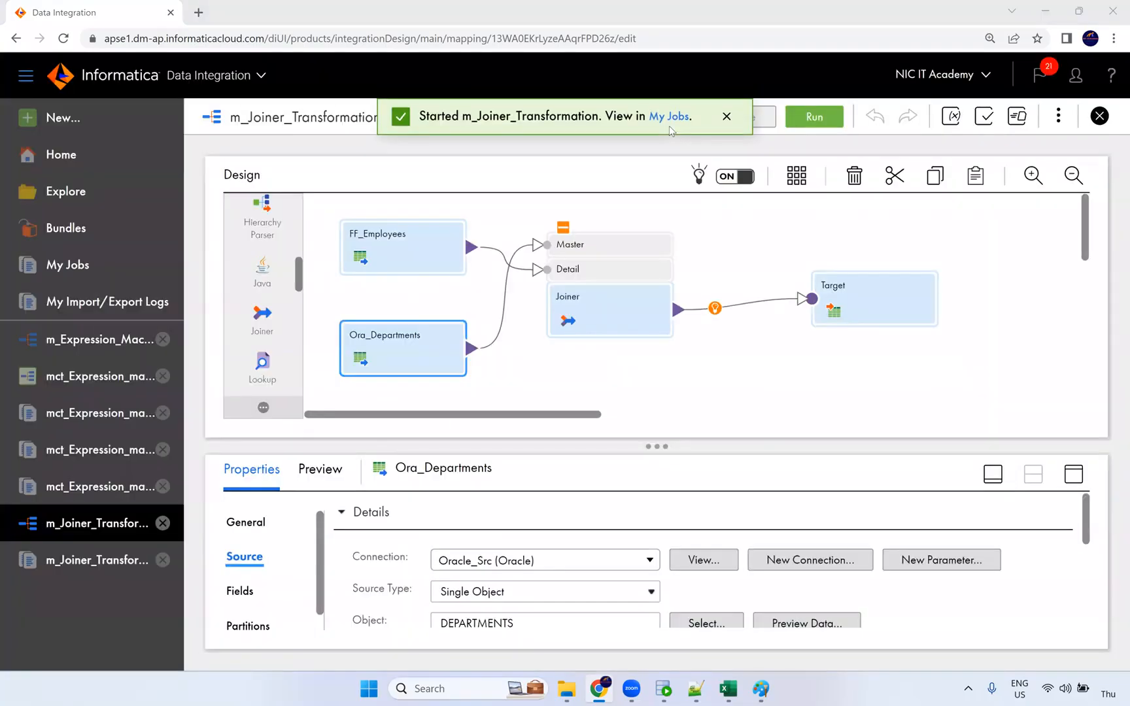
left_click(668, 118)
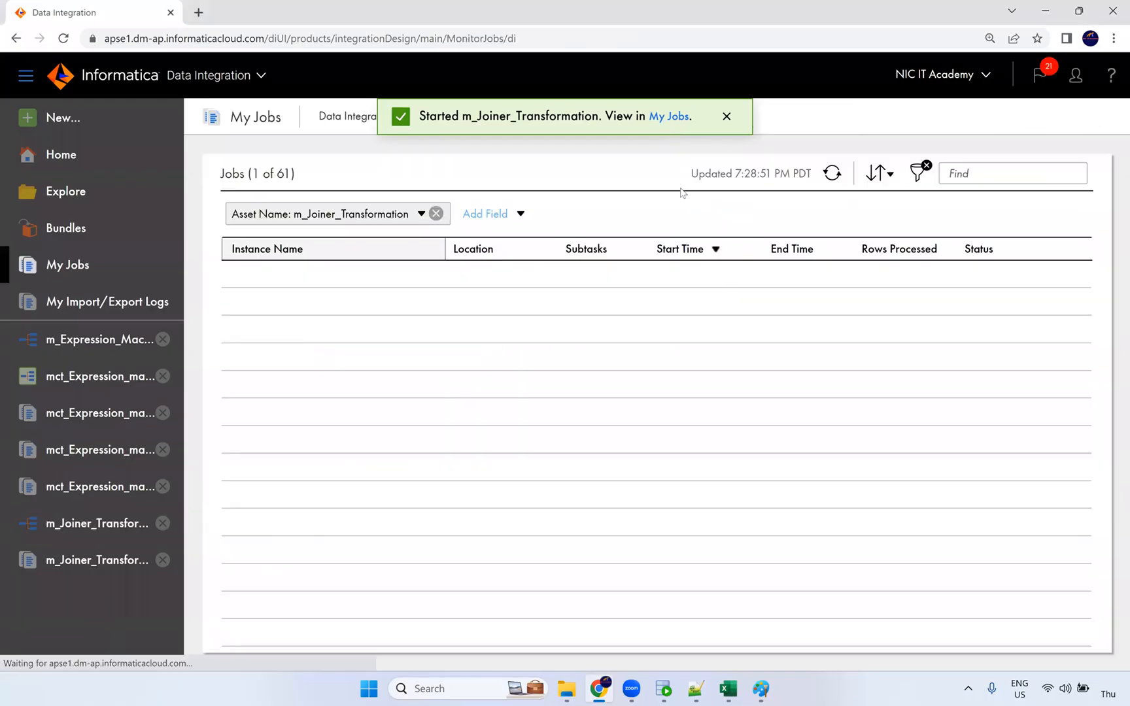
Refresh My Jobs until the second run succeeds with 45 rows processed.
left_click(833, 174)
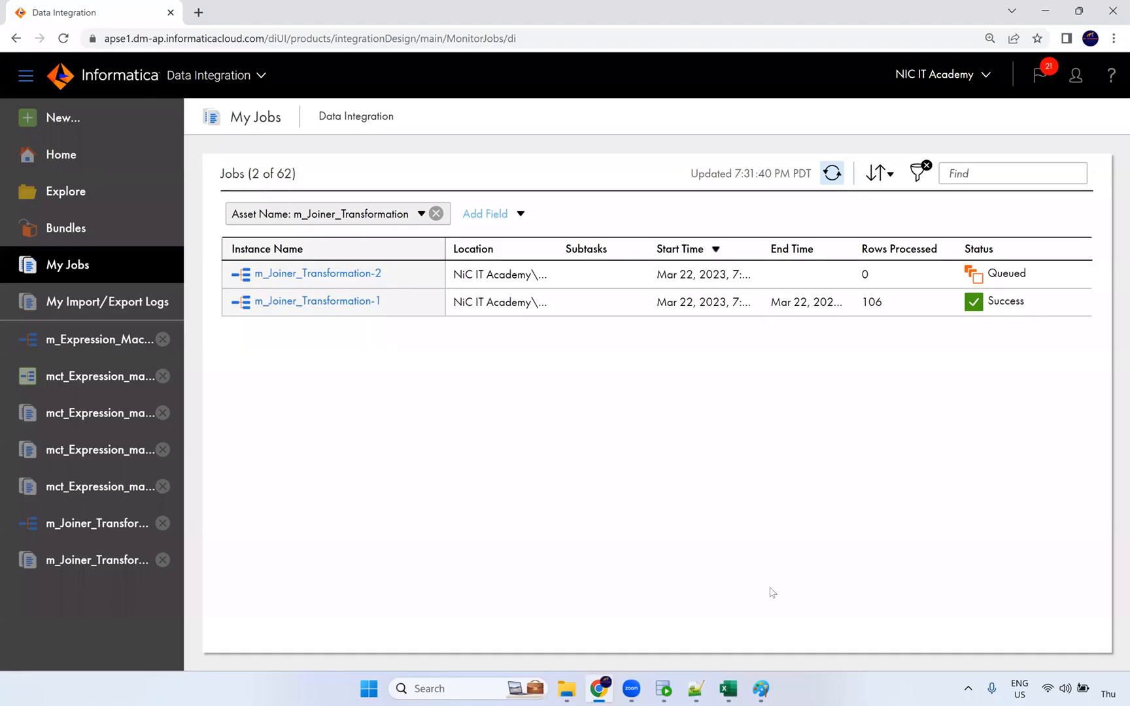
left_click(761, 688)
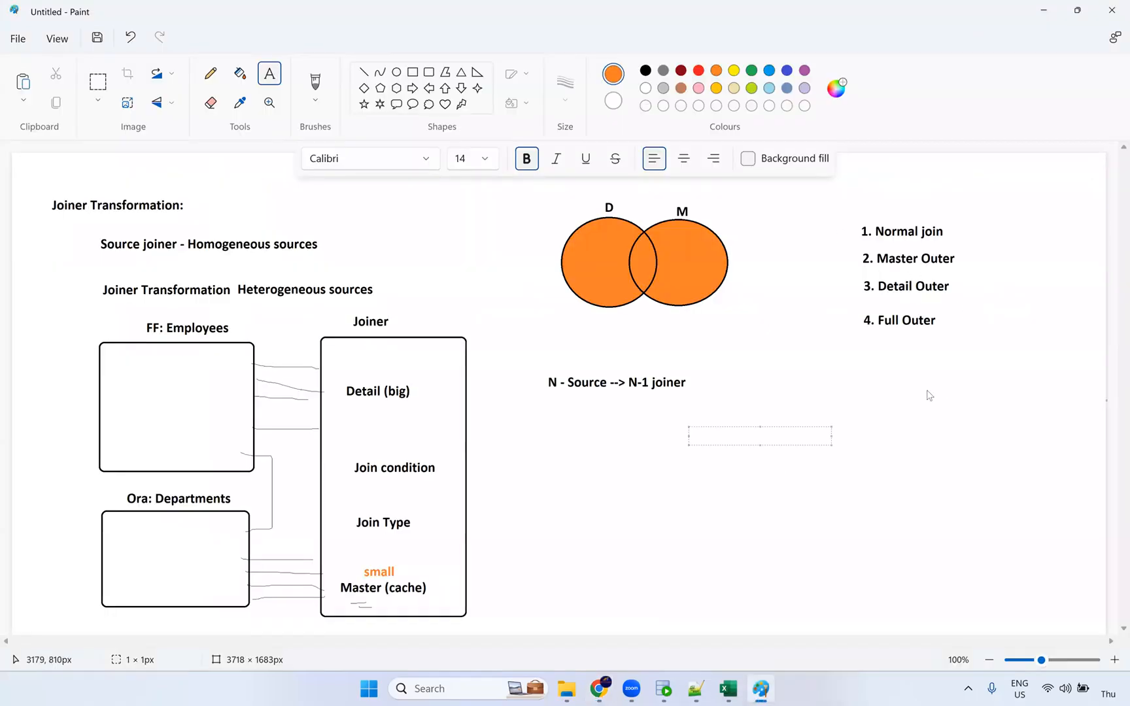
key("alt+Tab")
left_click(832, 174)
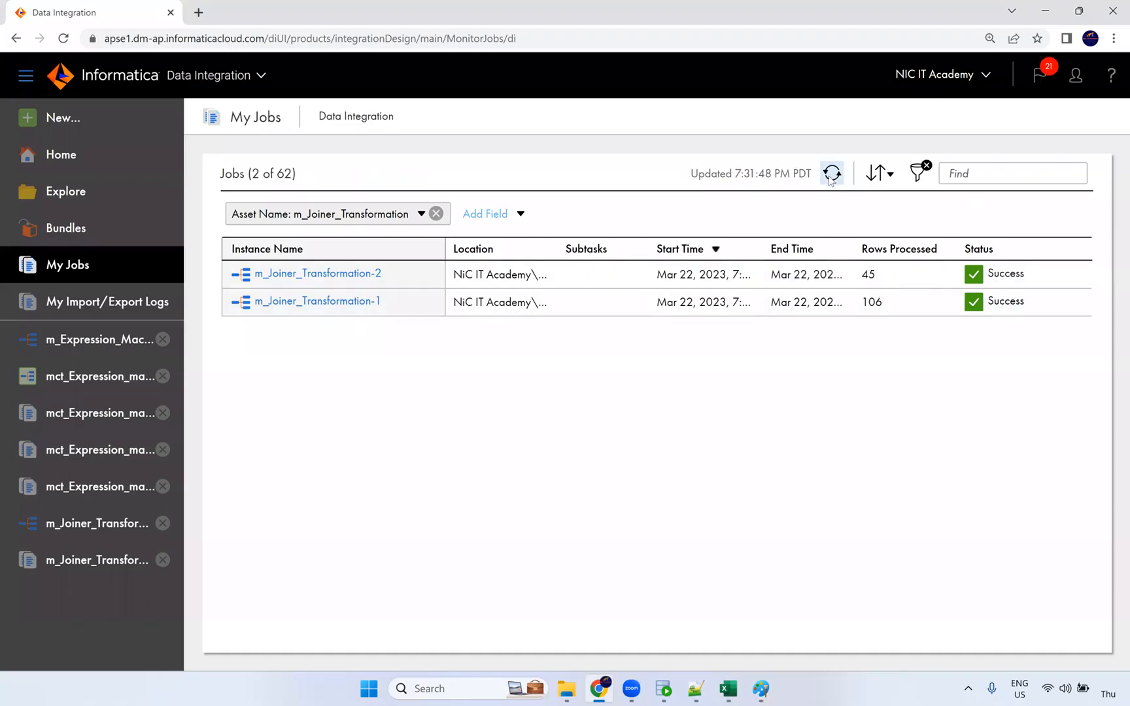
double_click(867, 275)
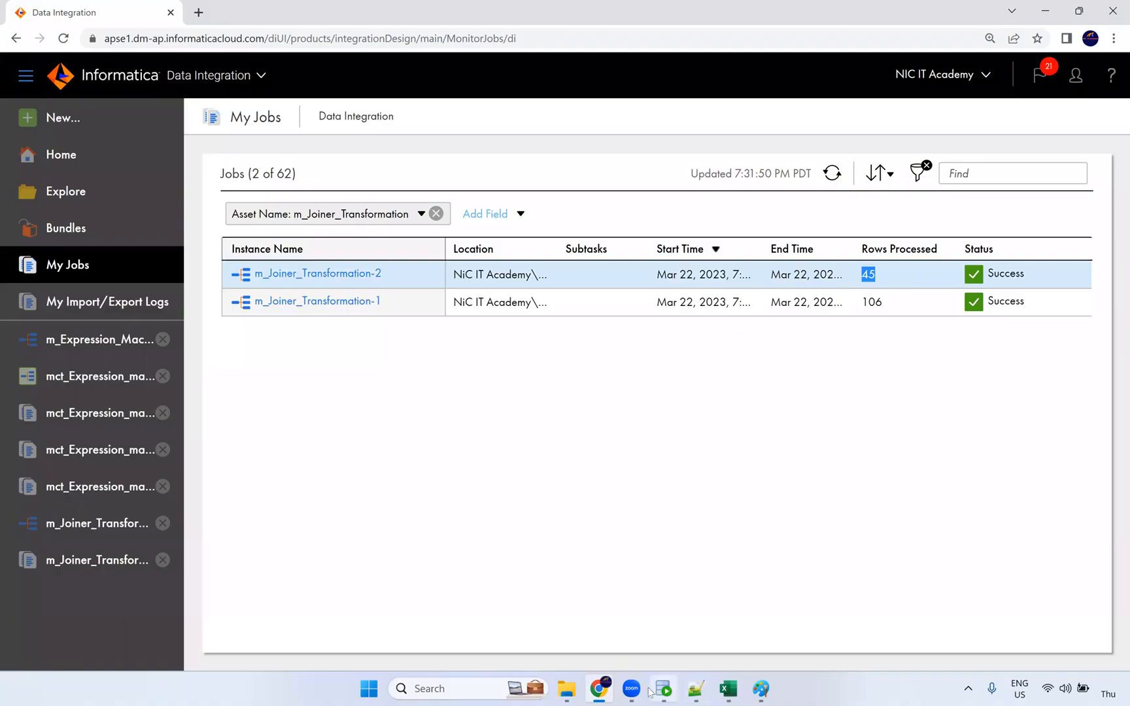
Rerun the t_employees_dept query in SQL Developer to confirm only Shipping rows were loaded.
left_click(663, 689)
left_click(501, 133)
key("ctrl+Return")
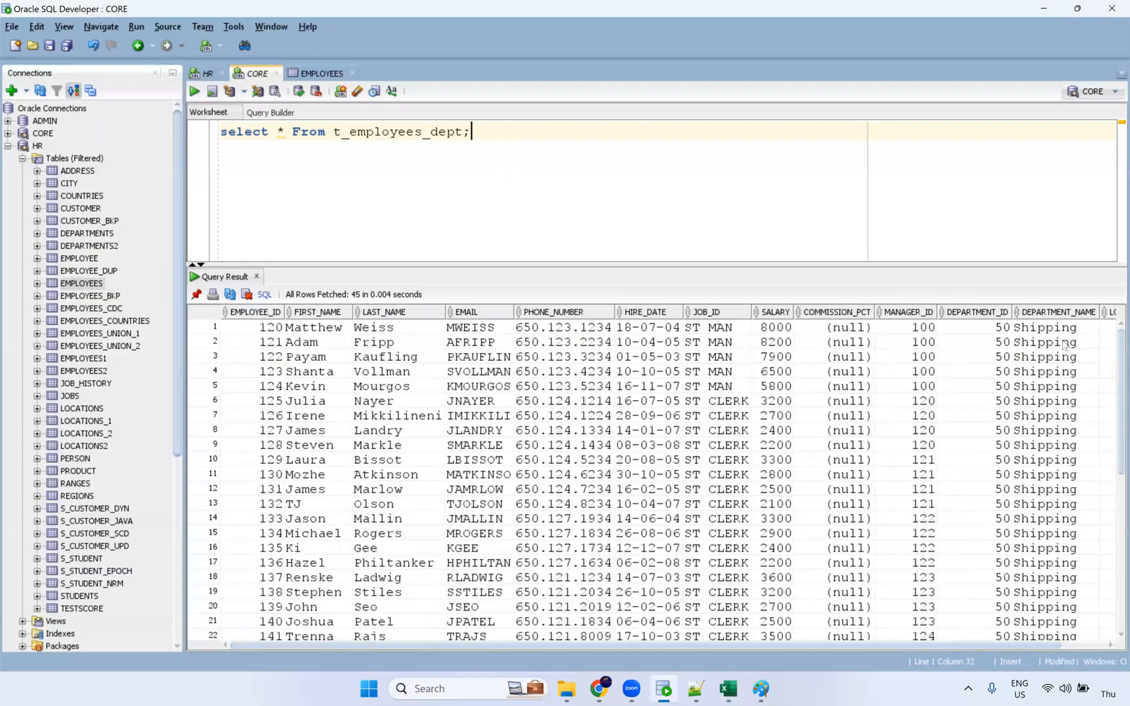
left_click_drag(1046, 327, 1046, 644)
left_click(599, 689)
Check the second run's source row counts, then reopen the mapping at its Joiner.
left_click(315, 274)
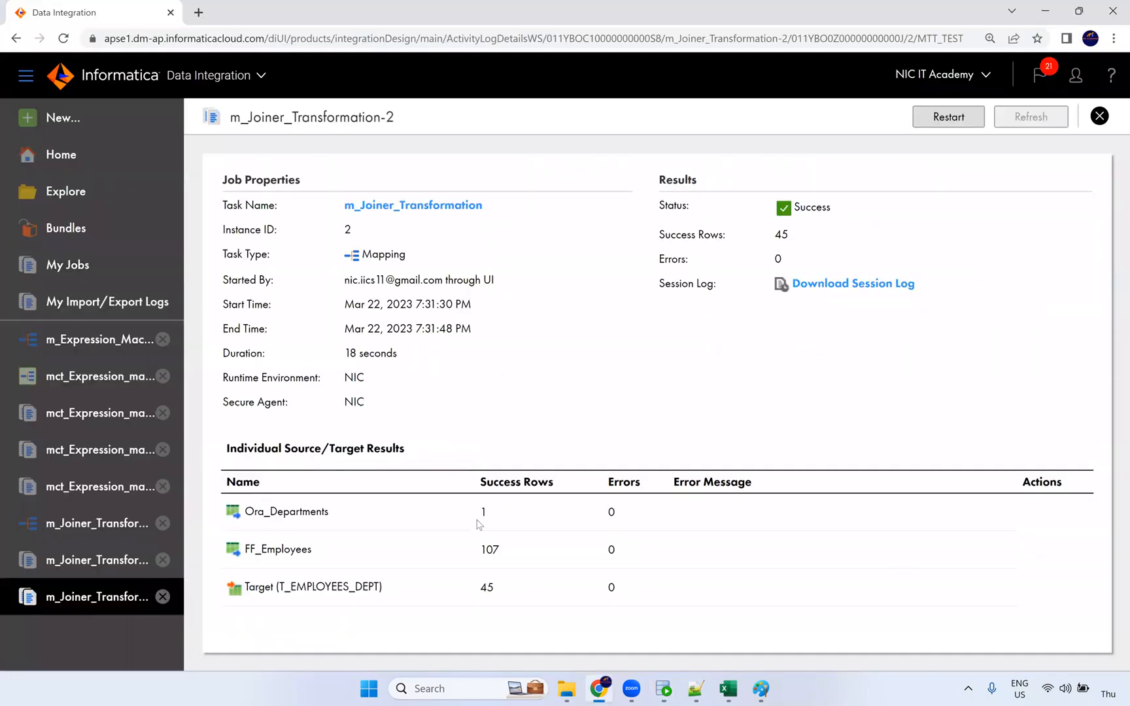
double_click(484, 511)
double_click(472, 554)
double_click(485, 516)
left_click(126, 535)
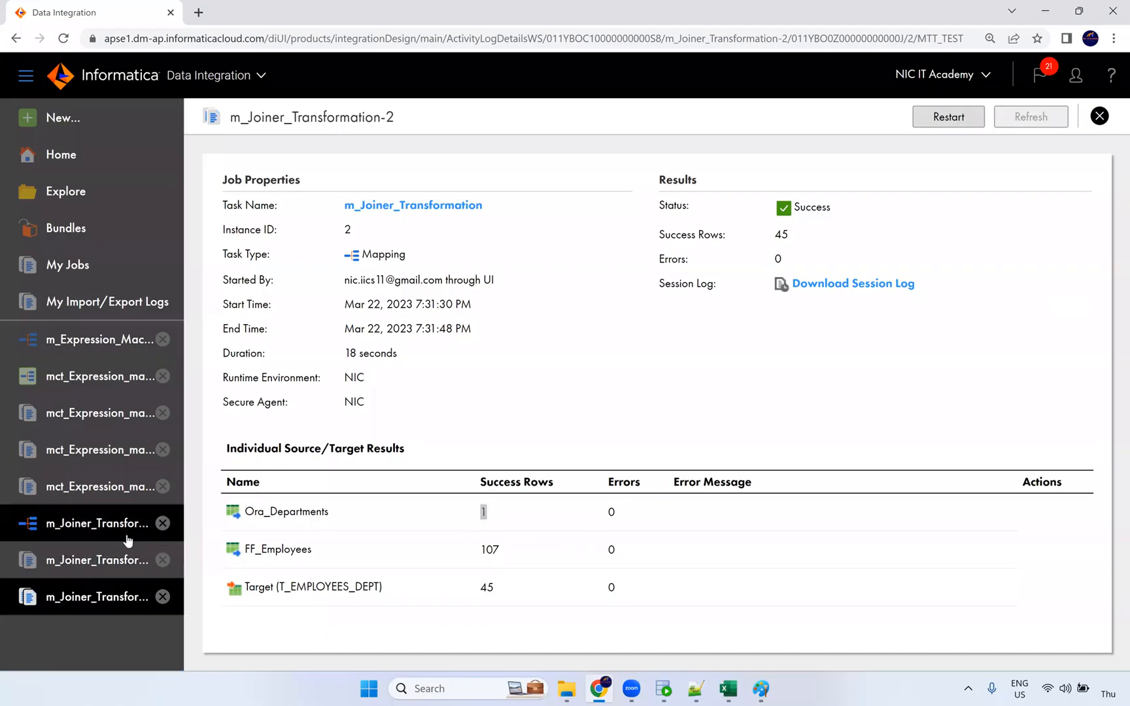
left_click(583, 327)
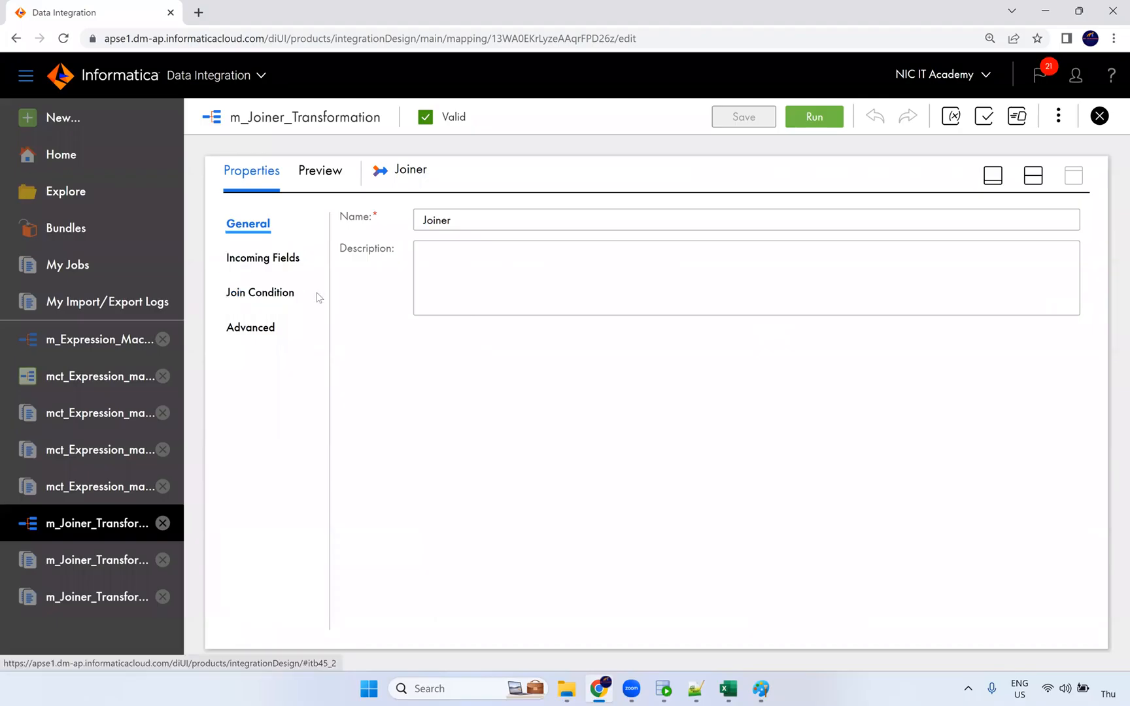
Change the Joiner's join type to Master Outer and save the mapping.
left_click(301, 294)
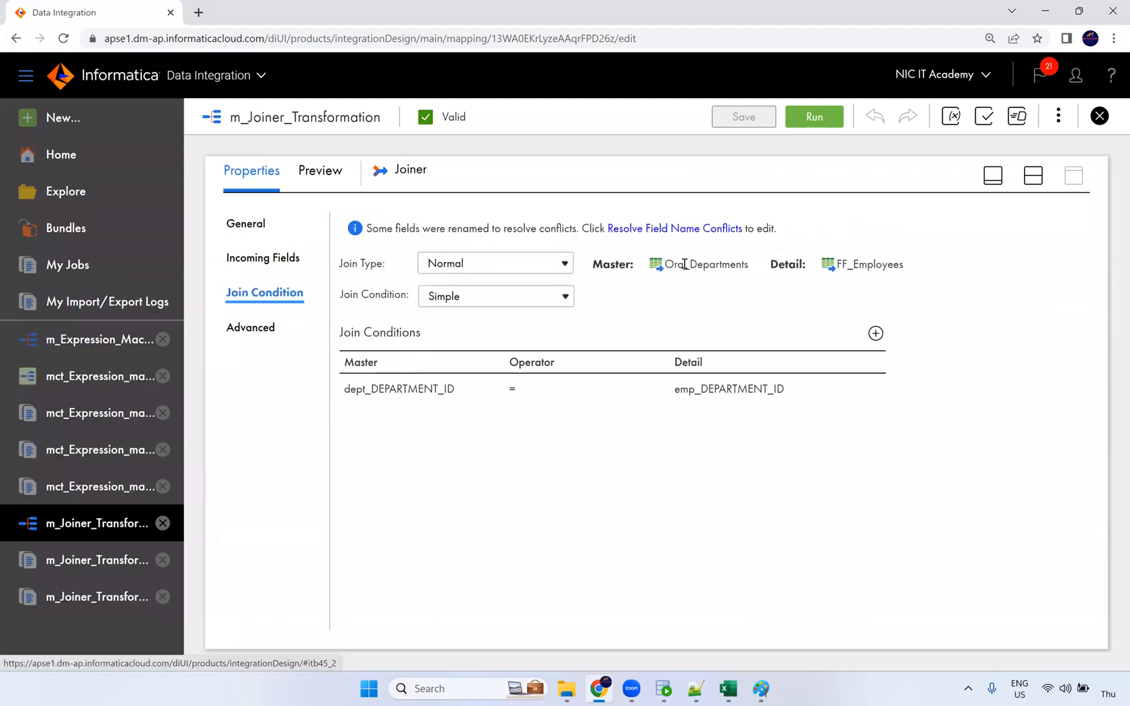
left_click(547, 262)
left_click(514, 300)
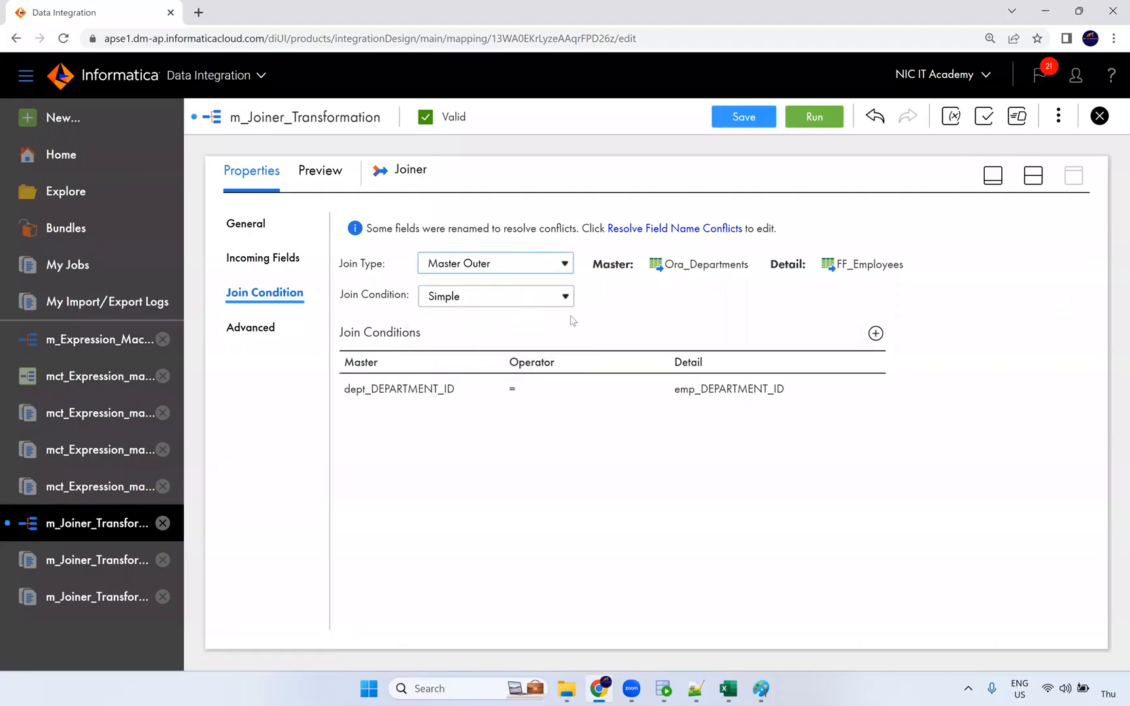
double_click(680, 267)
left_click(766, 334)
left_click(750, 124)
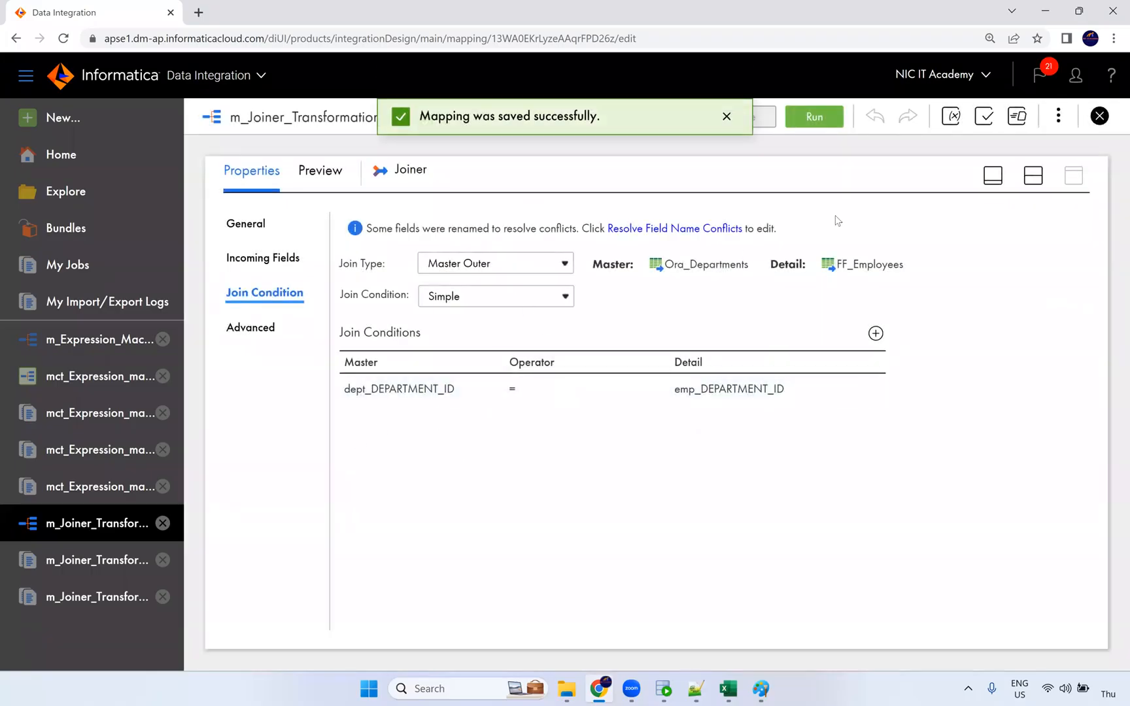
Start a third run of m_Joiner_Transformation and follow it in the jobs list.
left_click(815, 116)
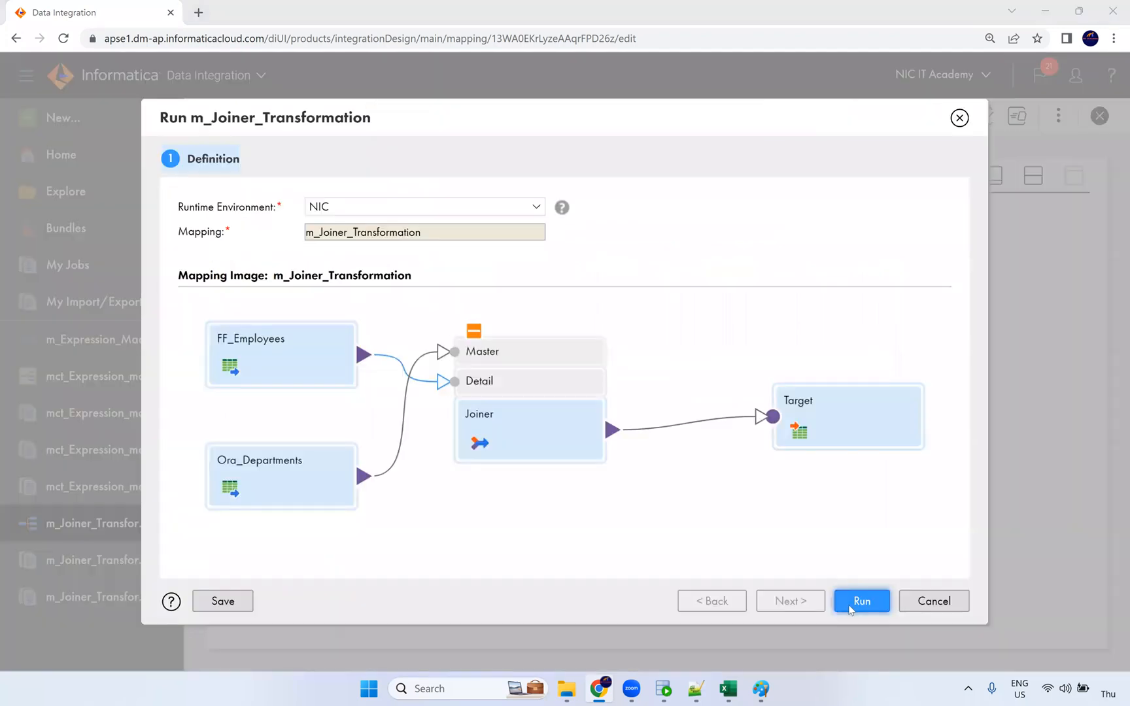
left_click(852, 608)
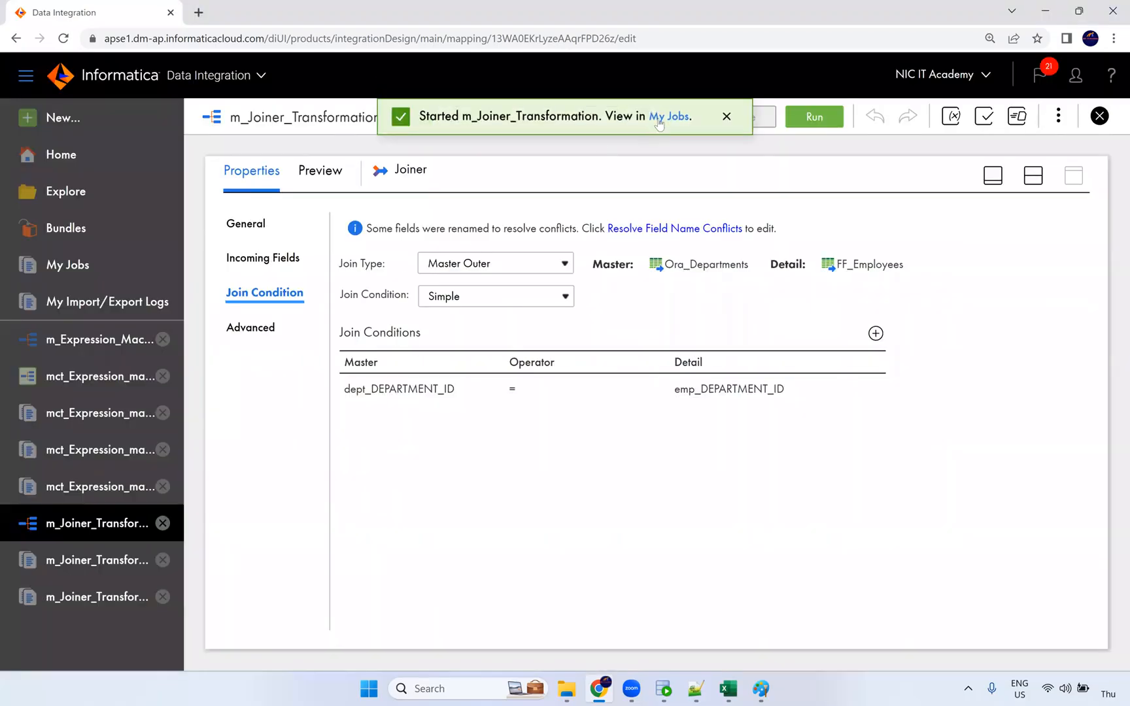
left_click(662, 117)
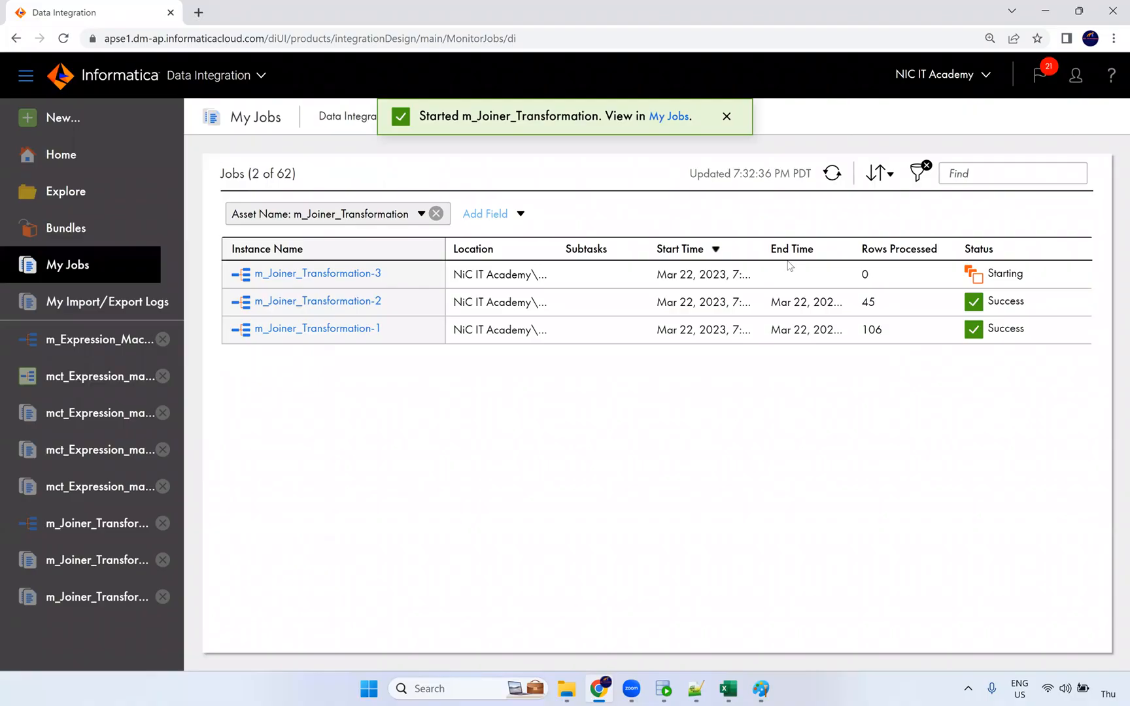
Review the first joiner run's details showing 107 and 27 source rows.
left_click(339, 329)
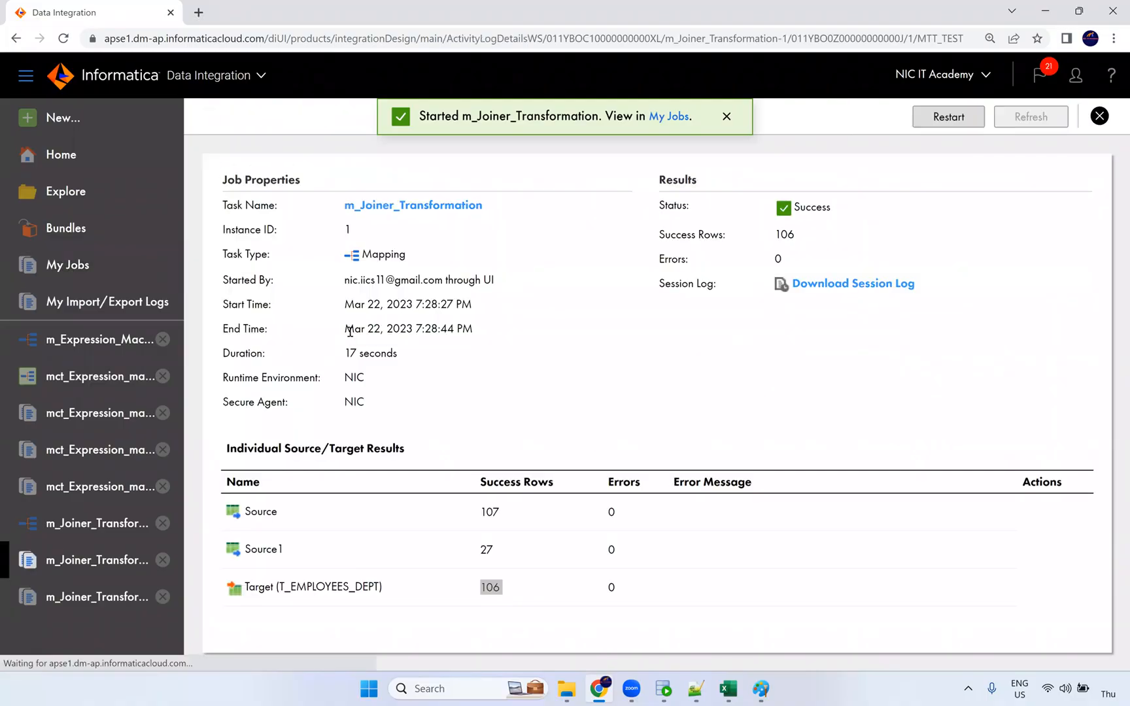
double_click(485, 513)
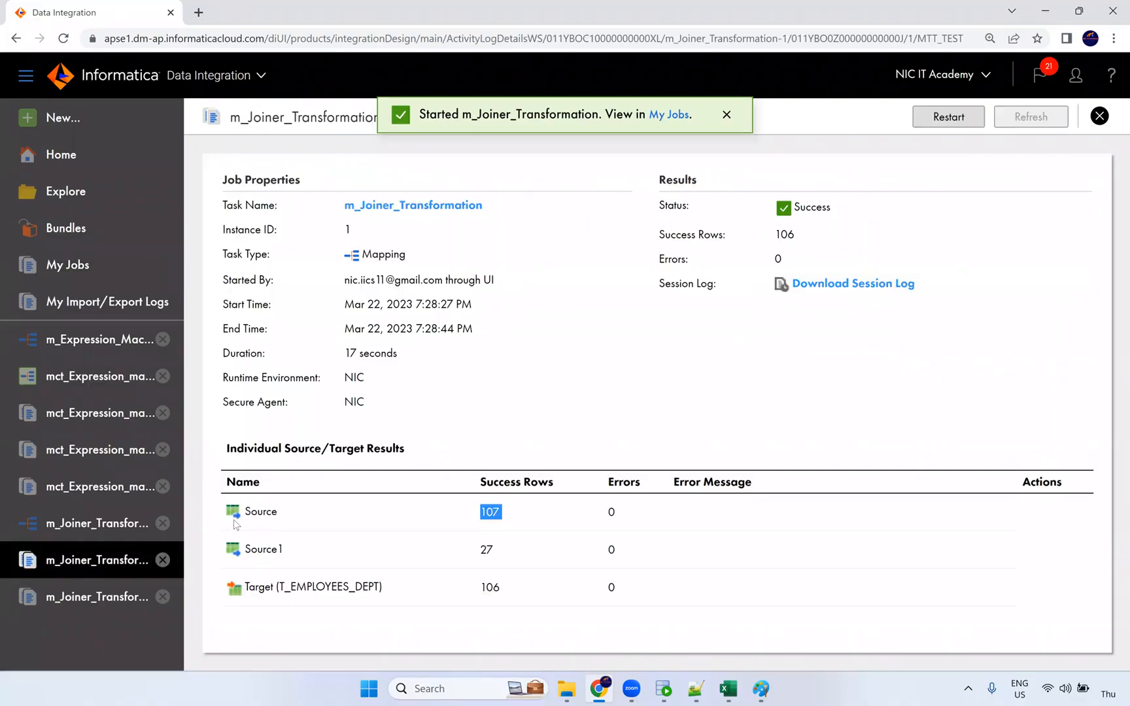
double_click(485, 552)
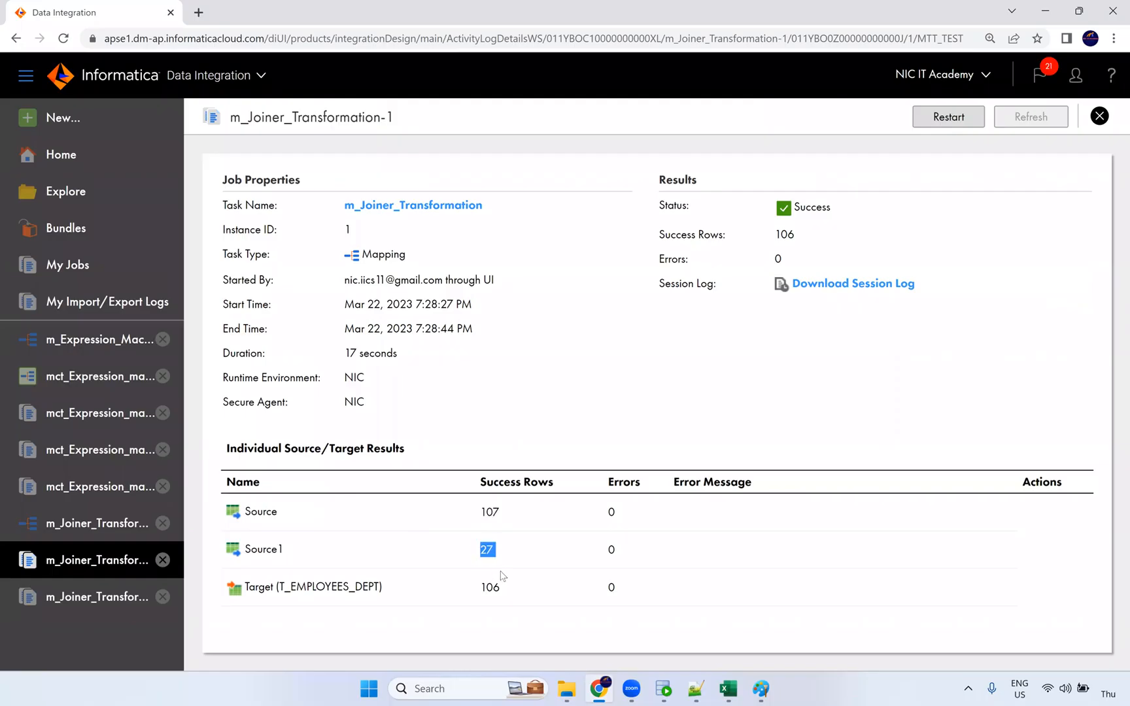
left_click(1099, 116)
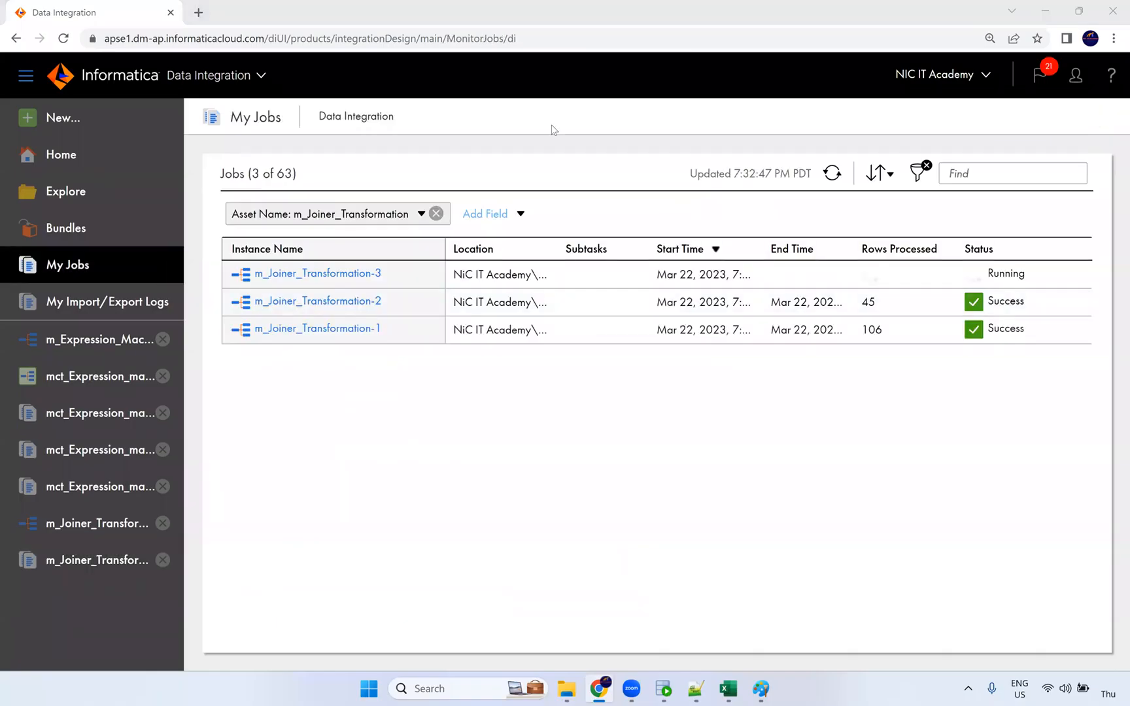
Check the third run's details: 107 FF_Employees rows and 1 Ora_Departments row.
left_click(833, 174)
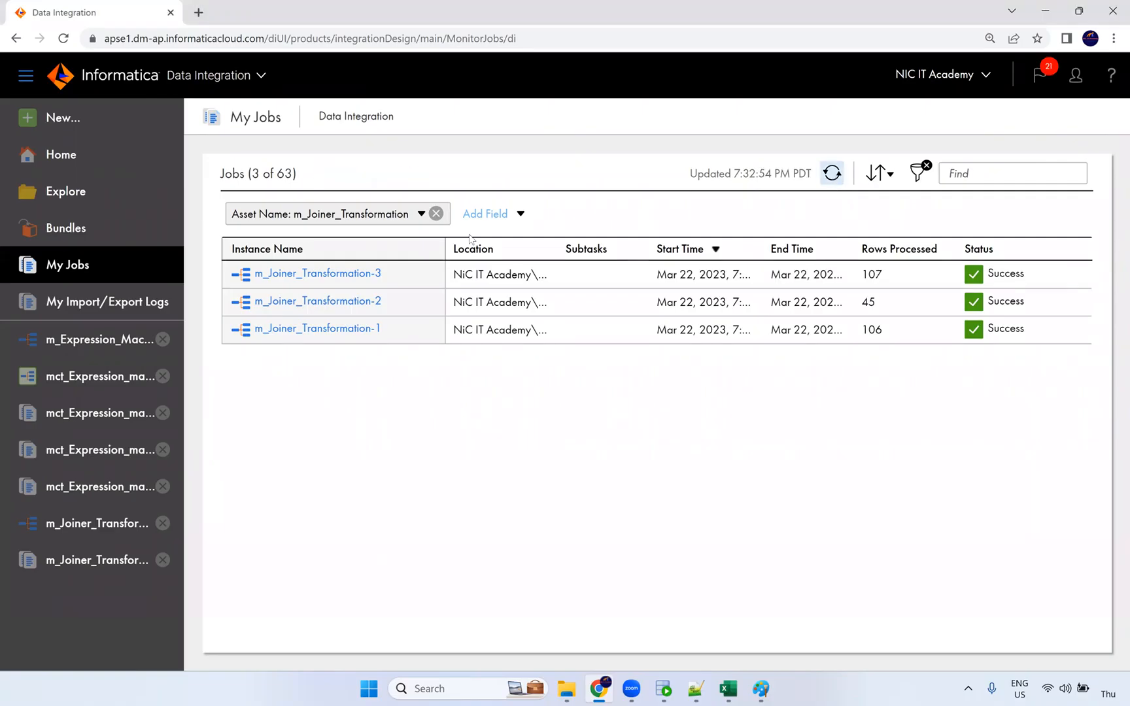
left_click(350, 274)
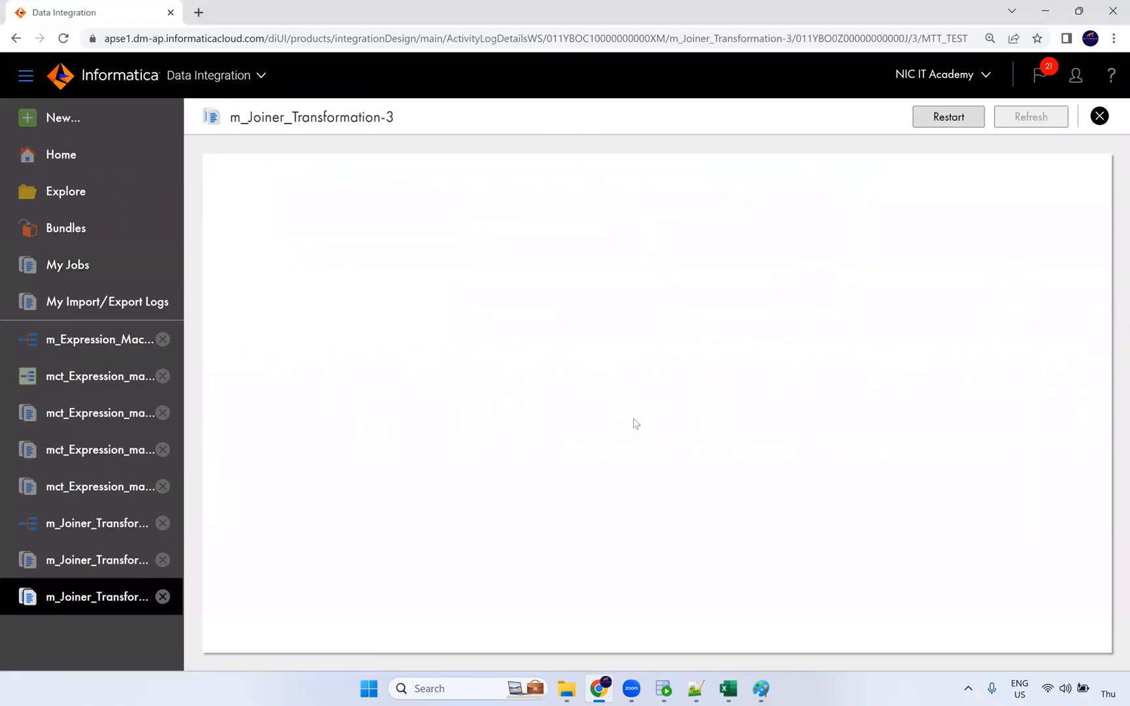
left_click_drag(499, 512, 469, 556)
double_click(483, 549)
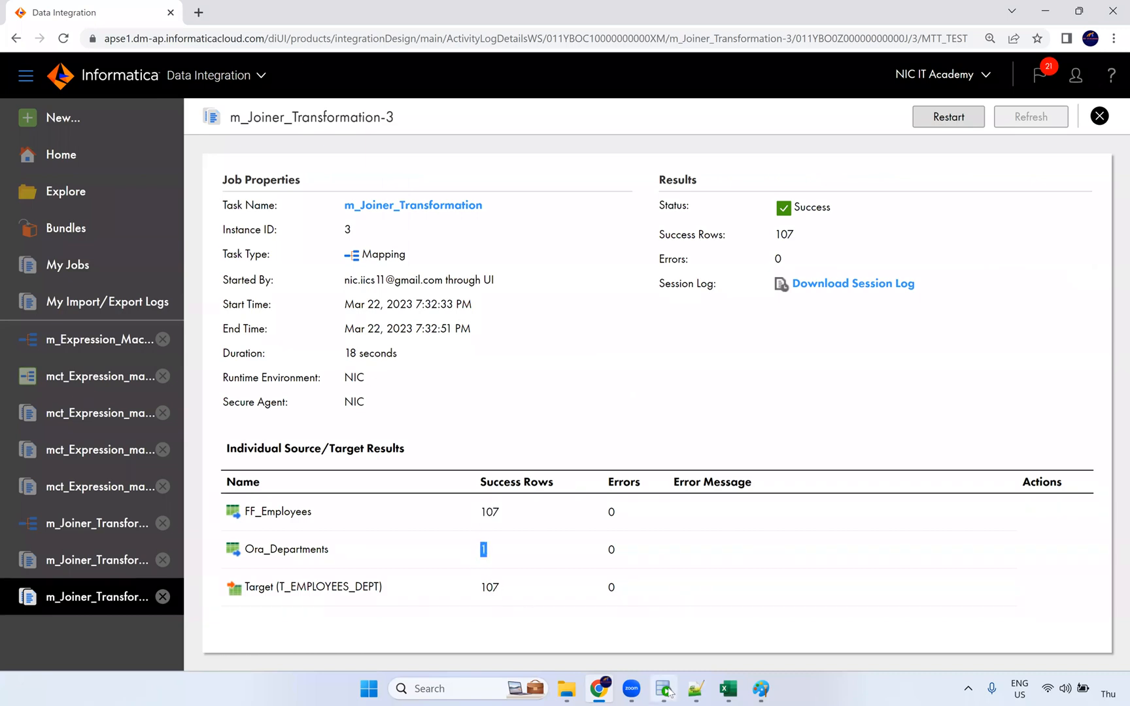
left_click(665, 689)
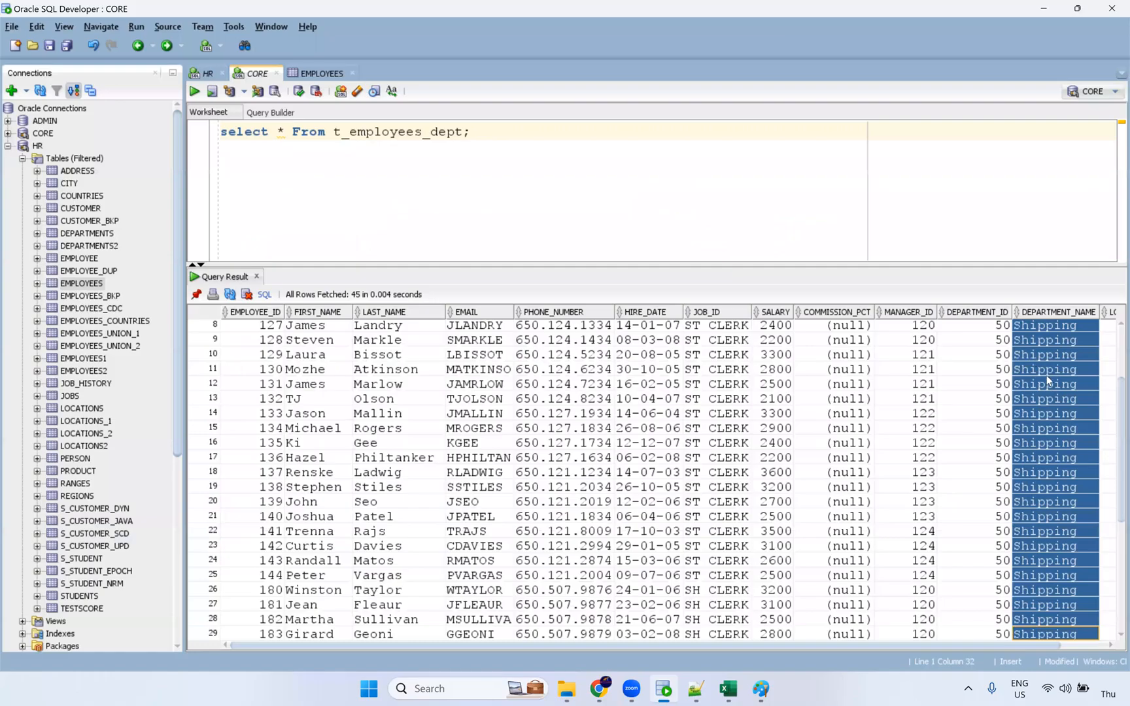
Re-run the t_employees_dept query to fetch all 107 employee rows.
scroll(952, 337, "up", 3)
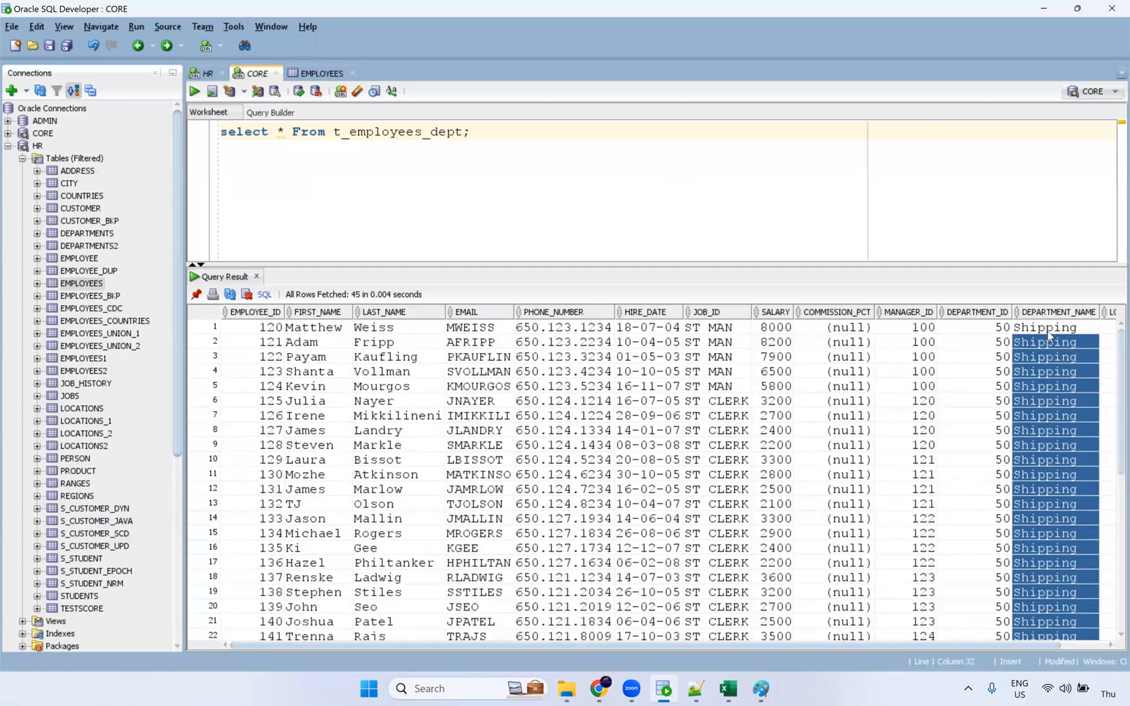
key("ctrl+a")
left_click(195, 91)
left_click_drag(943, 646, 1111, 632)
Highlight the (null) DEPARTMENT_NAME cells across rows 1–107, then return to the Paint diagram.
left_click_drag(1006, 336, 1001, 614)
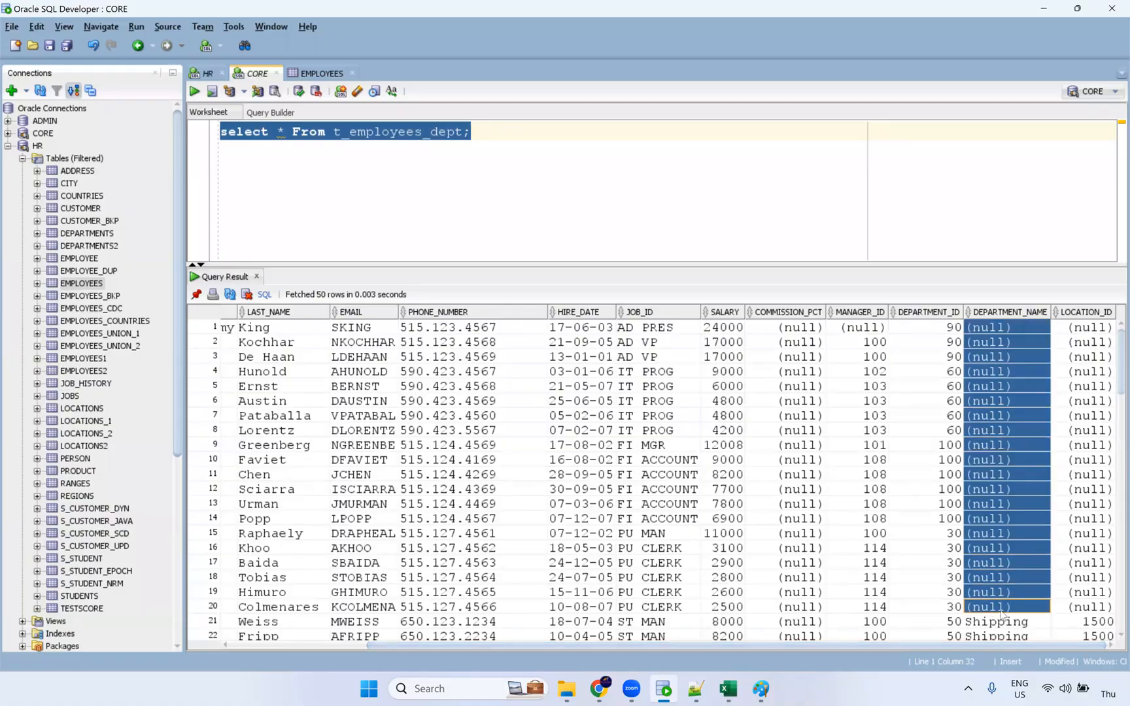
scroll(1023, 530, "down", 14)
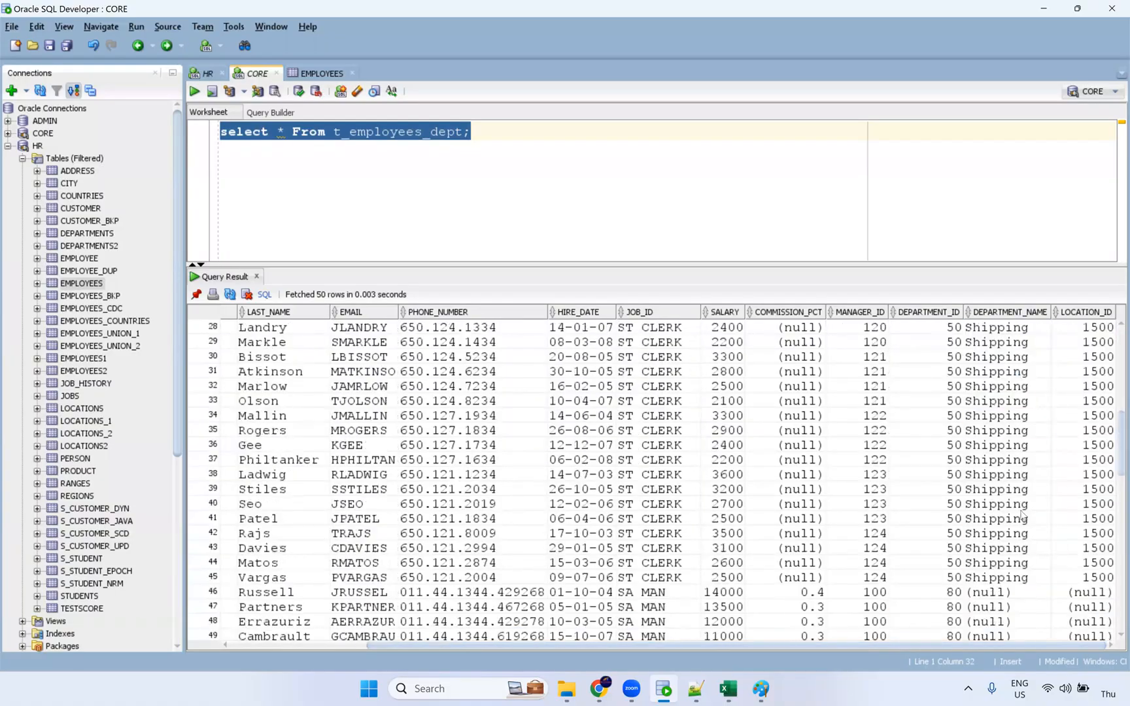
left_click_drag(1008, 372, 1017, 612)
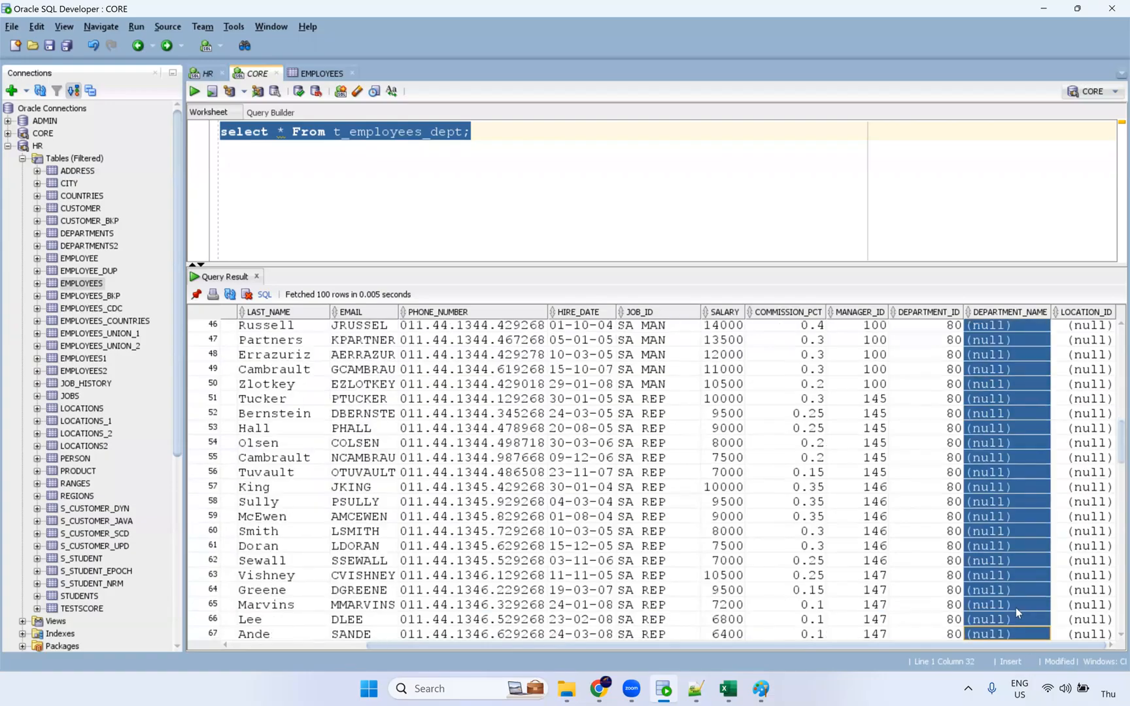
scroll(1018, 589, "down", 13)
left_click_drag(1006, 544, 1005, 633)
scroll(1001, 572, "up", 7)
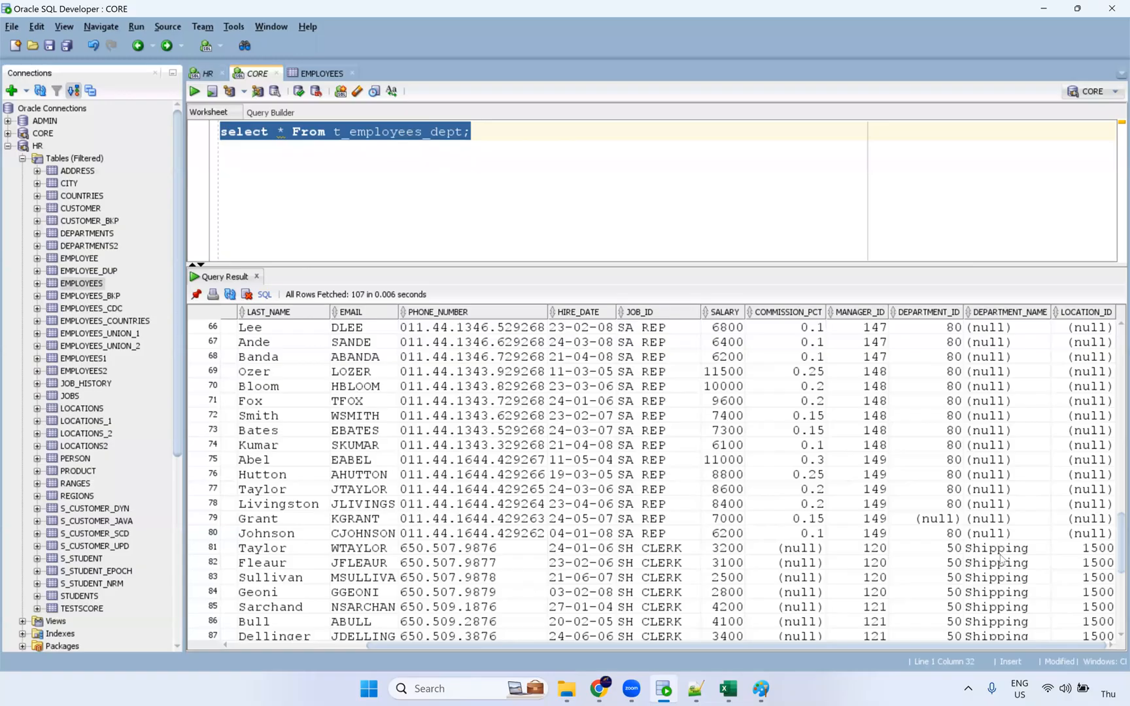
scroll(1000, 563, "up", 12)
left_click_drag(1001, 566, 869, 692)
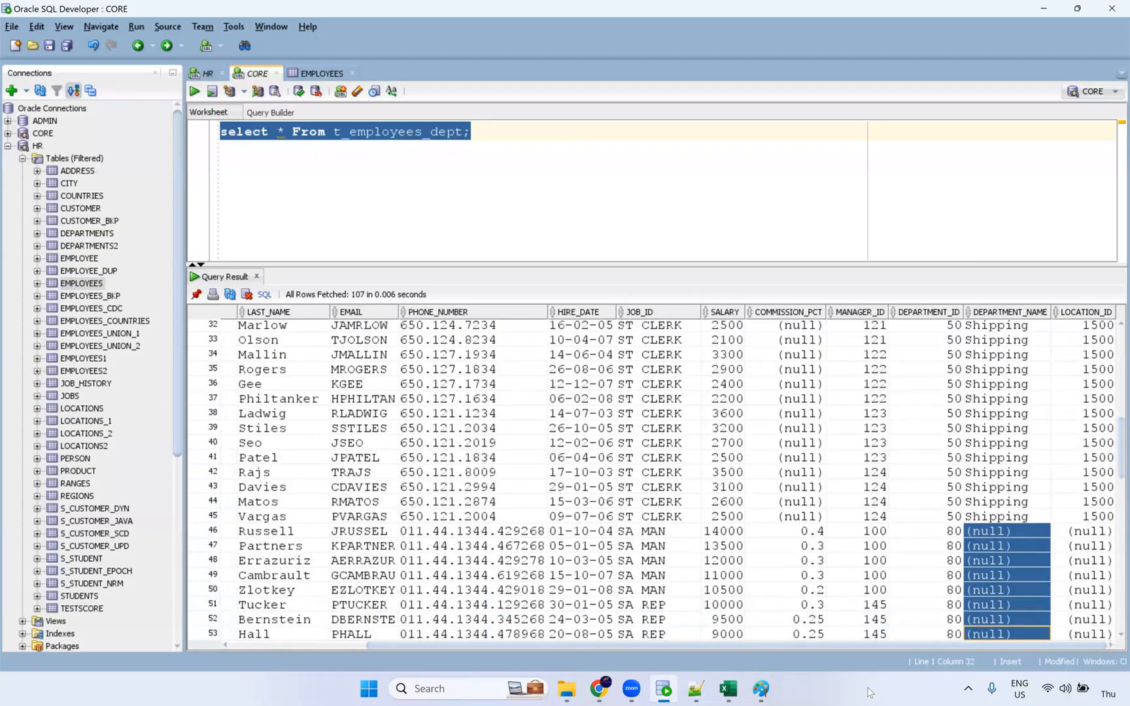
left_click(760, 688)
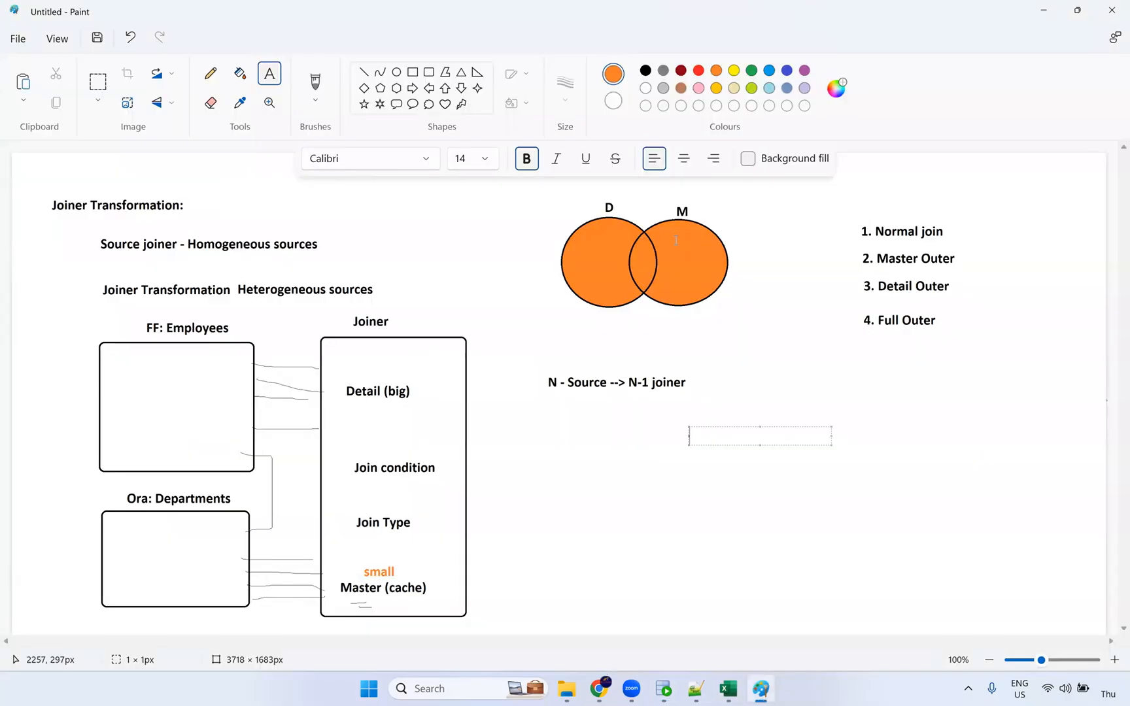
Undo the diagram's latest additions, including the orange 'small' label, then redo the orange intersection fill.
left_click(784, 272)
key("ctrl+z")
key("ctrl+z")
key("ctrl+z")
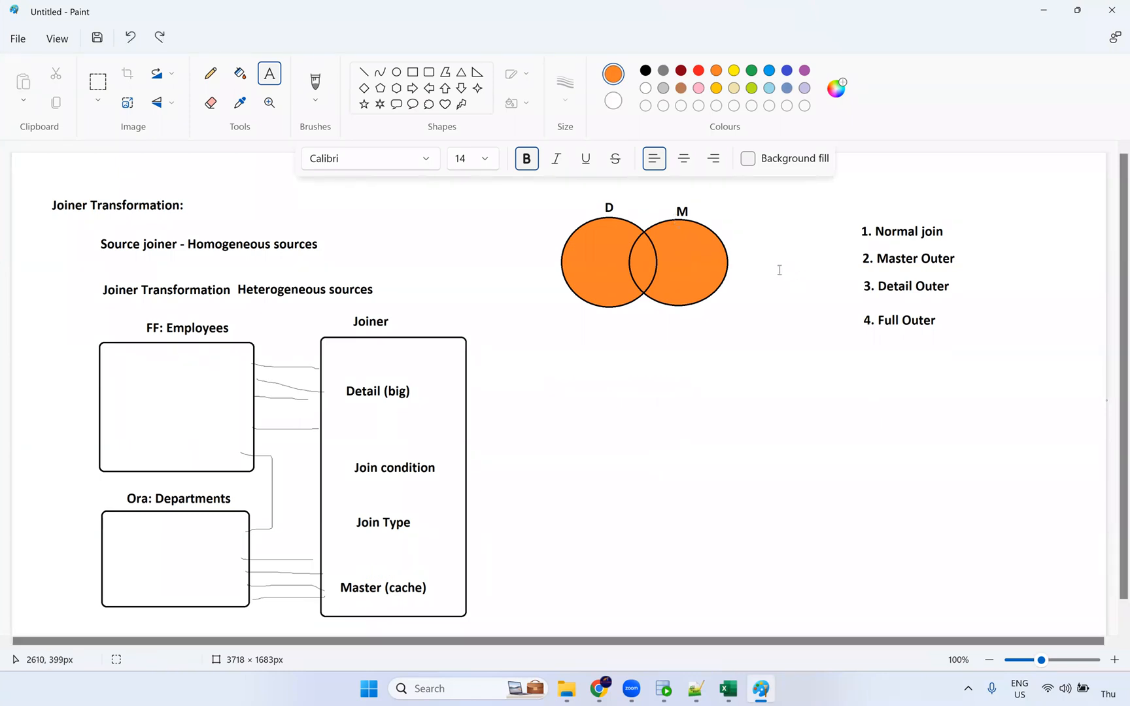
key("ctrl+z")
key("ctrl+z")
key("ctrl+z")
key("ctrl+z")
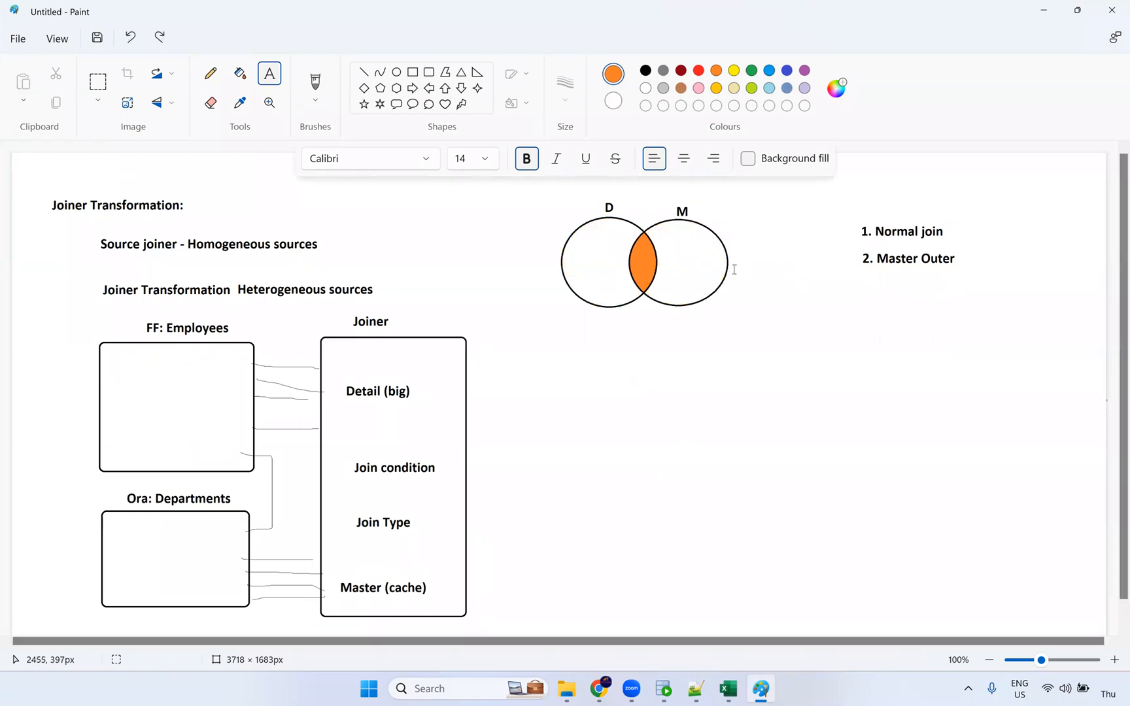
key("ctrl+z")
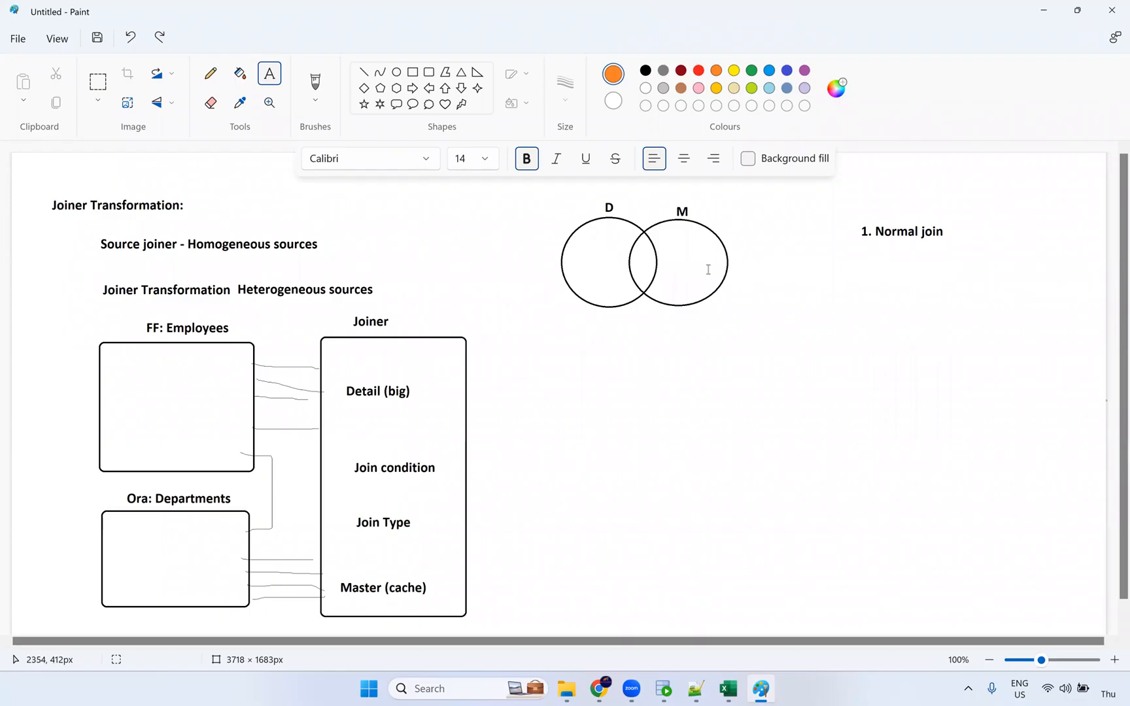
key("ctrl+y")
key("ctrl+y")
key("ctrl+y")
key("ctrl+y")
key("ctrl+y")
key("ctrl+y")
key("ctrl+y")
key("ctrl+y")
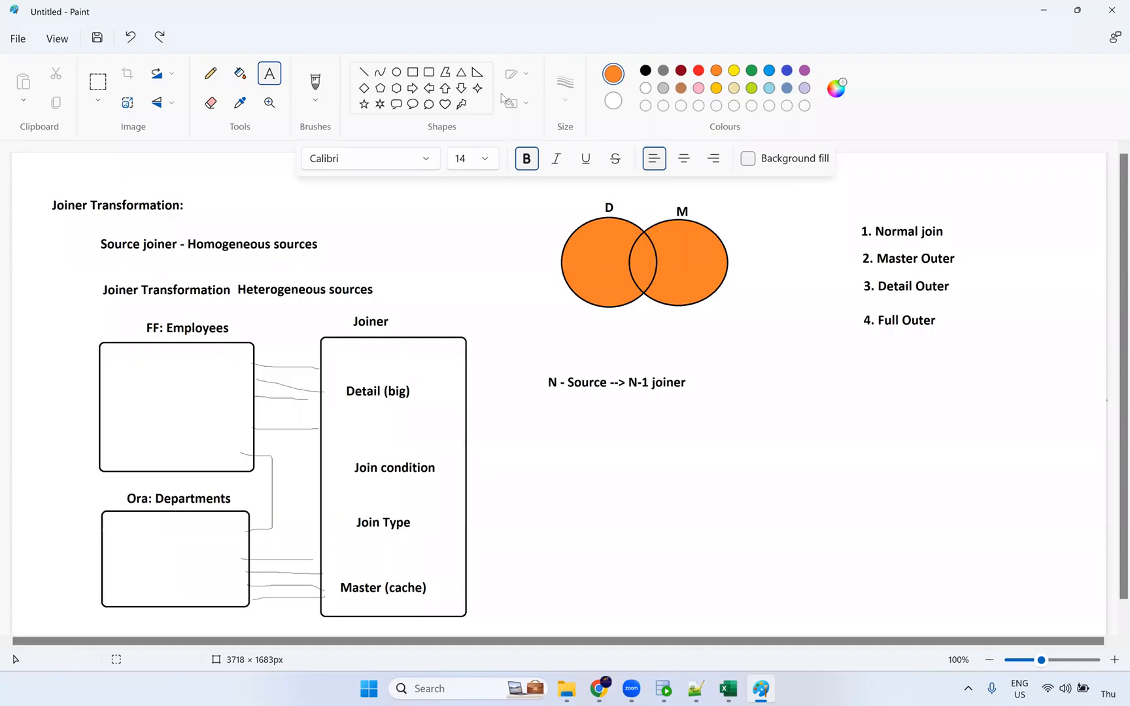
left_click(774, 402)
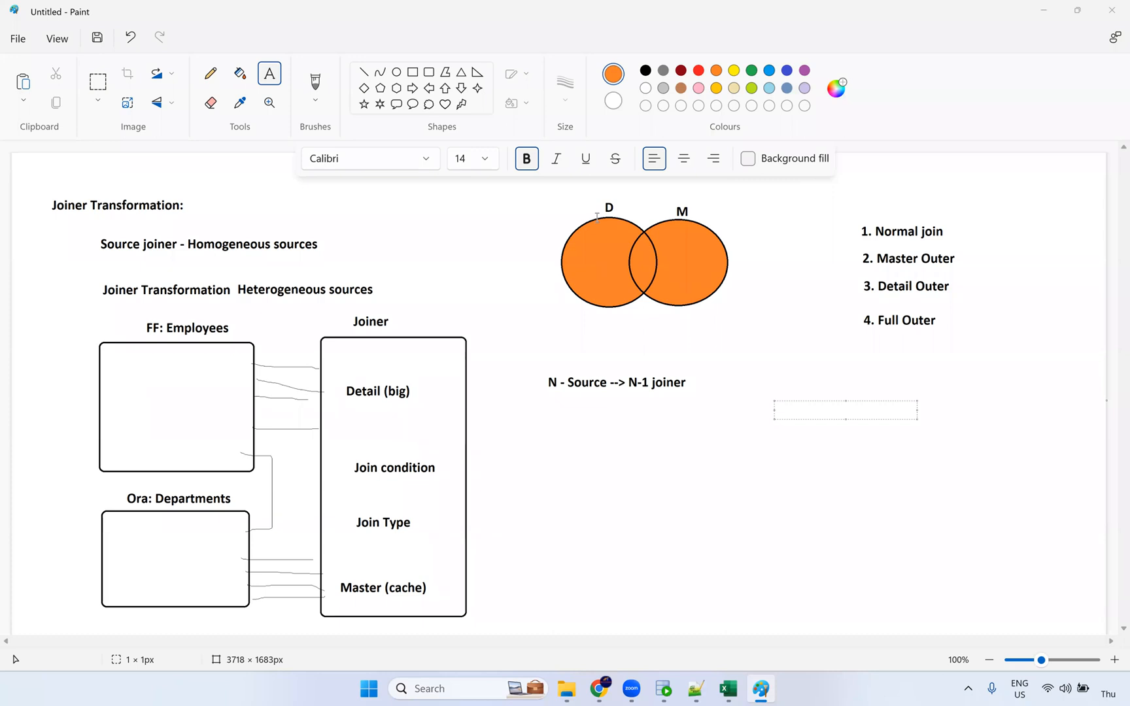
In m_Joiner_Transformation, change the Ora_Departments source type to Multiple Objects.
left_click(605, 689)
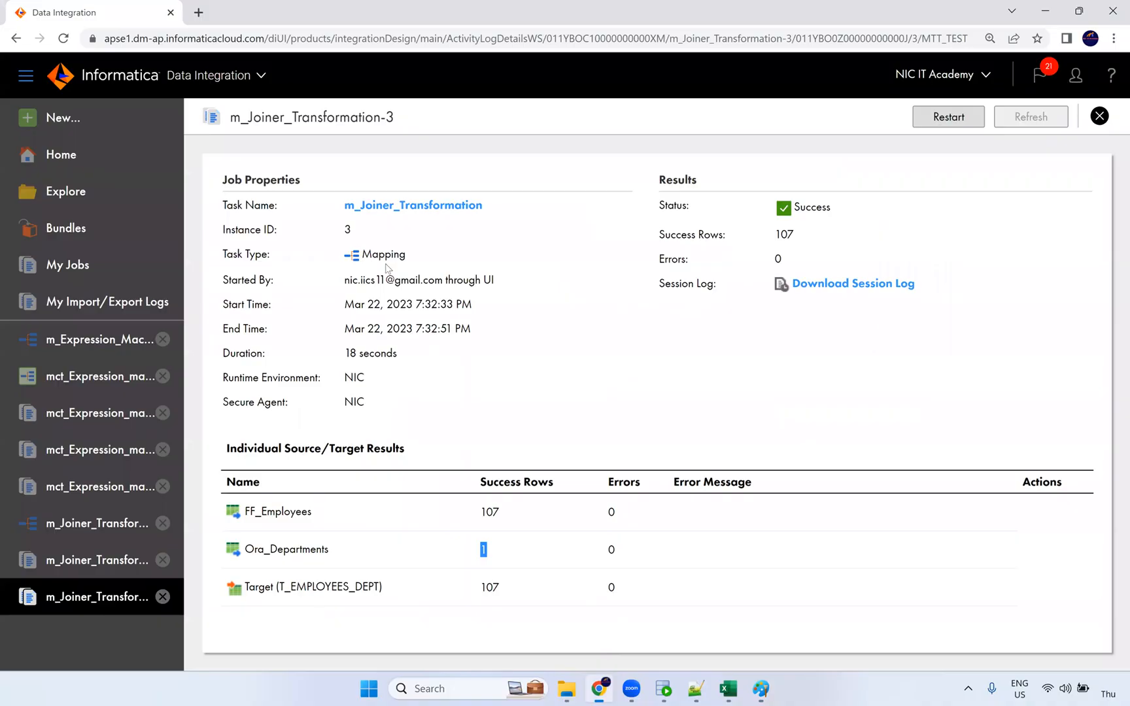
left_click(403, 206)
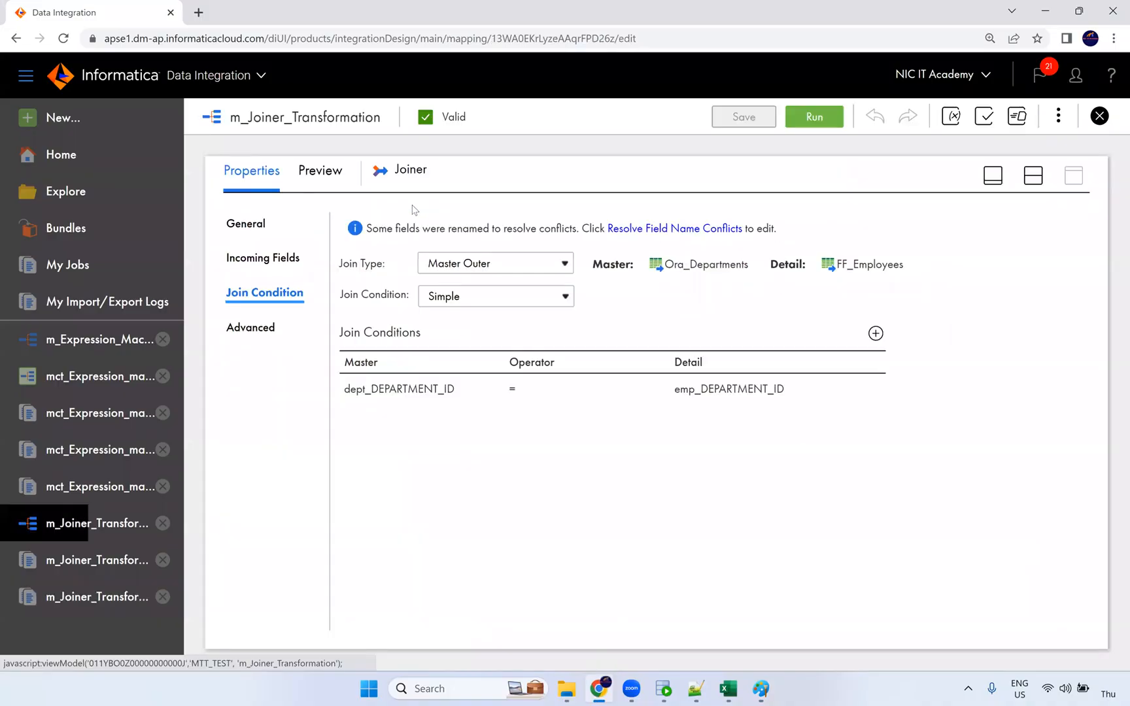
left_click(1033, 177)
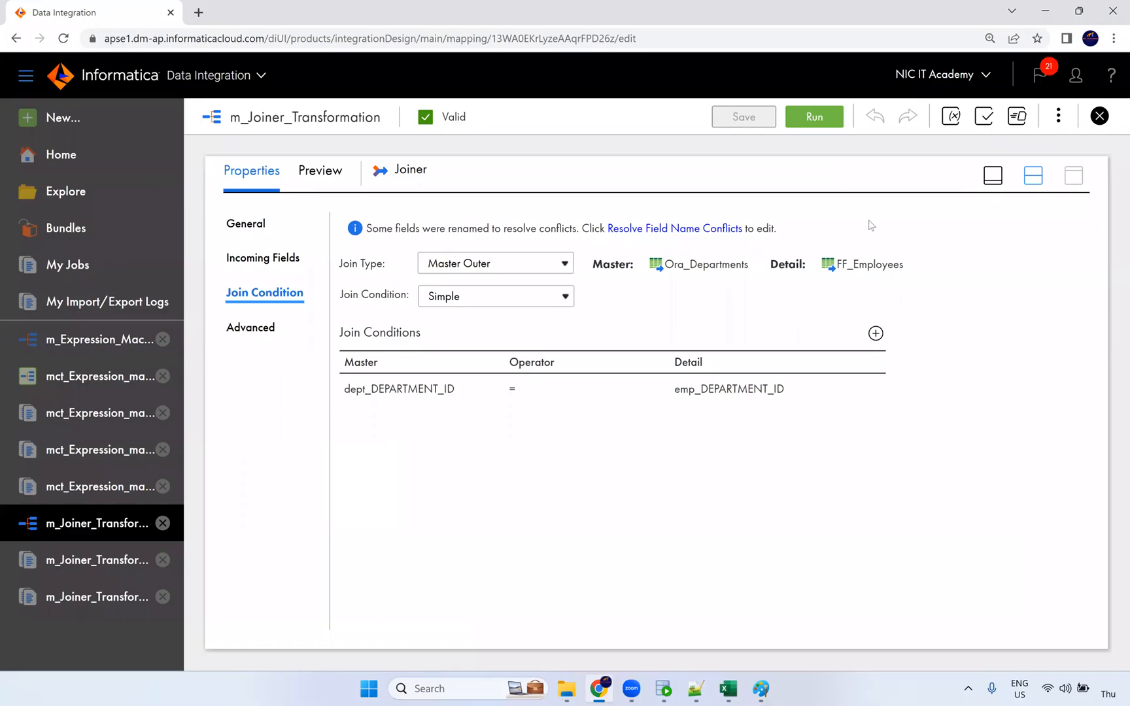
left_click(405, 340)
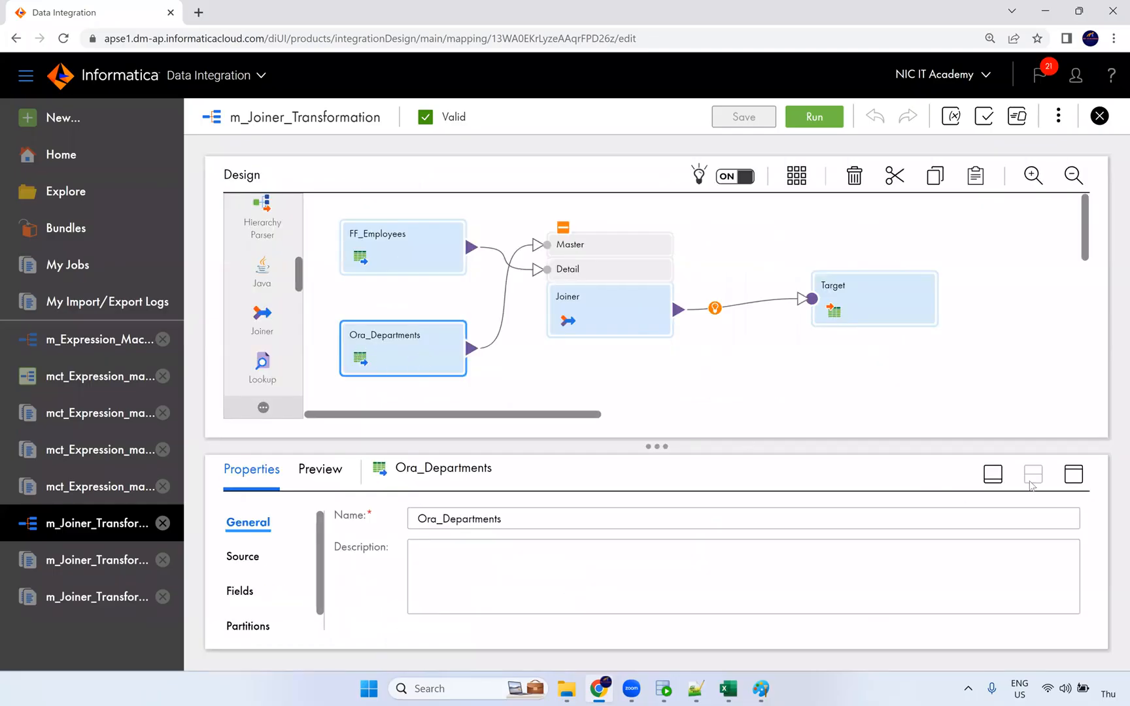
left_click(1073, 474)
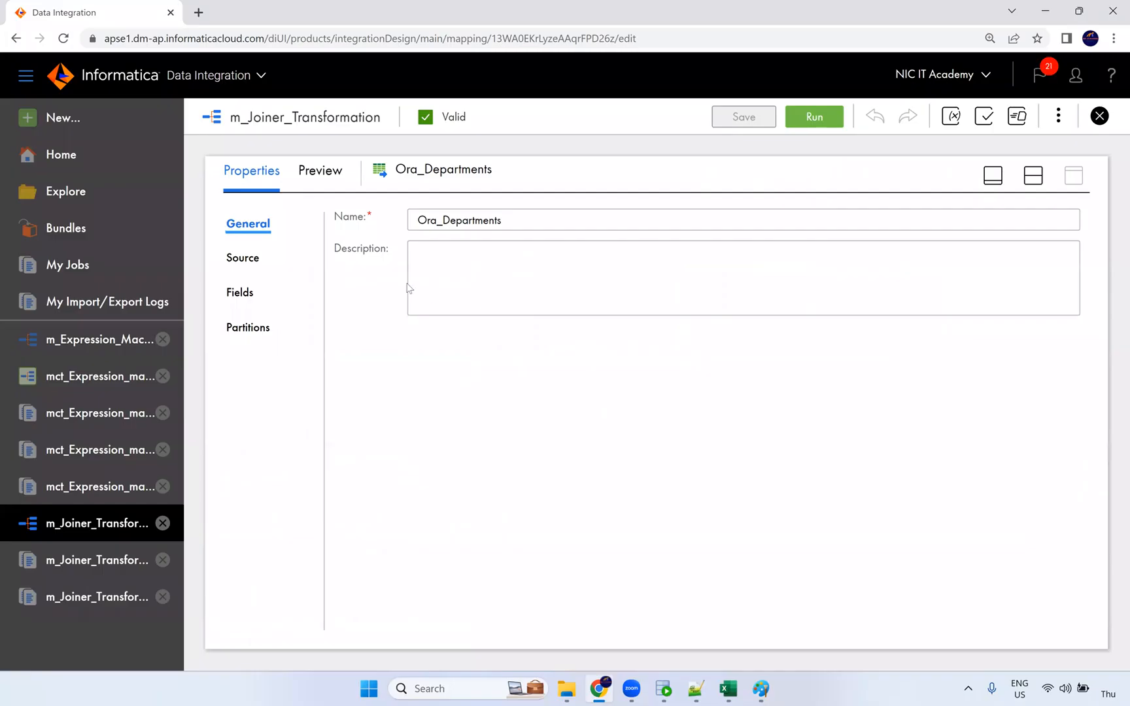
left_click(257, 258)
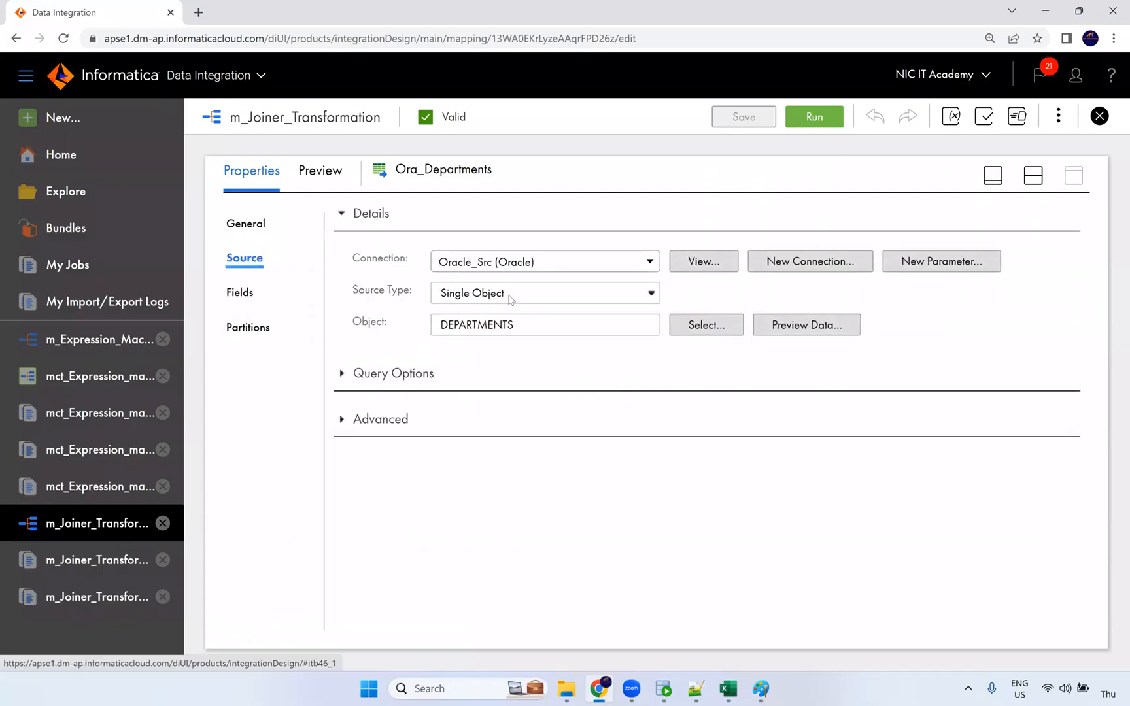
left_click(510, 299)
left_click(497, 345)
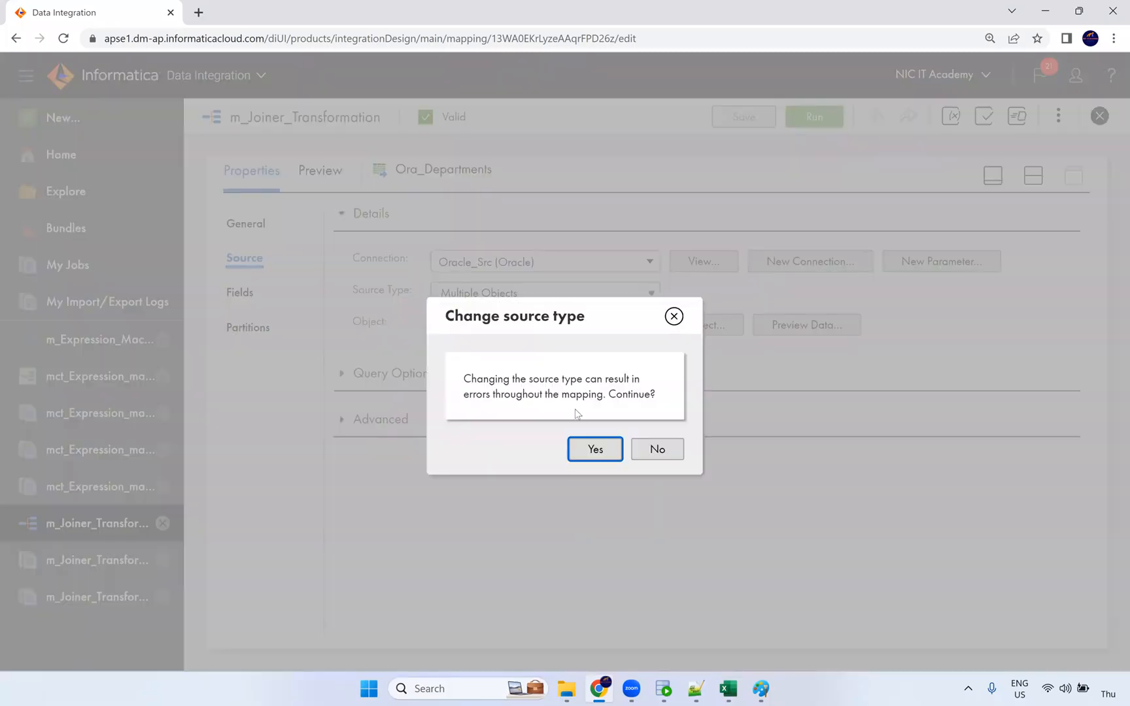
left_click(593, 450)
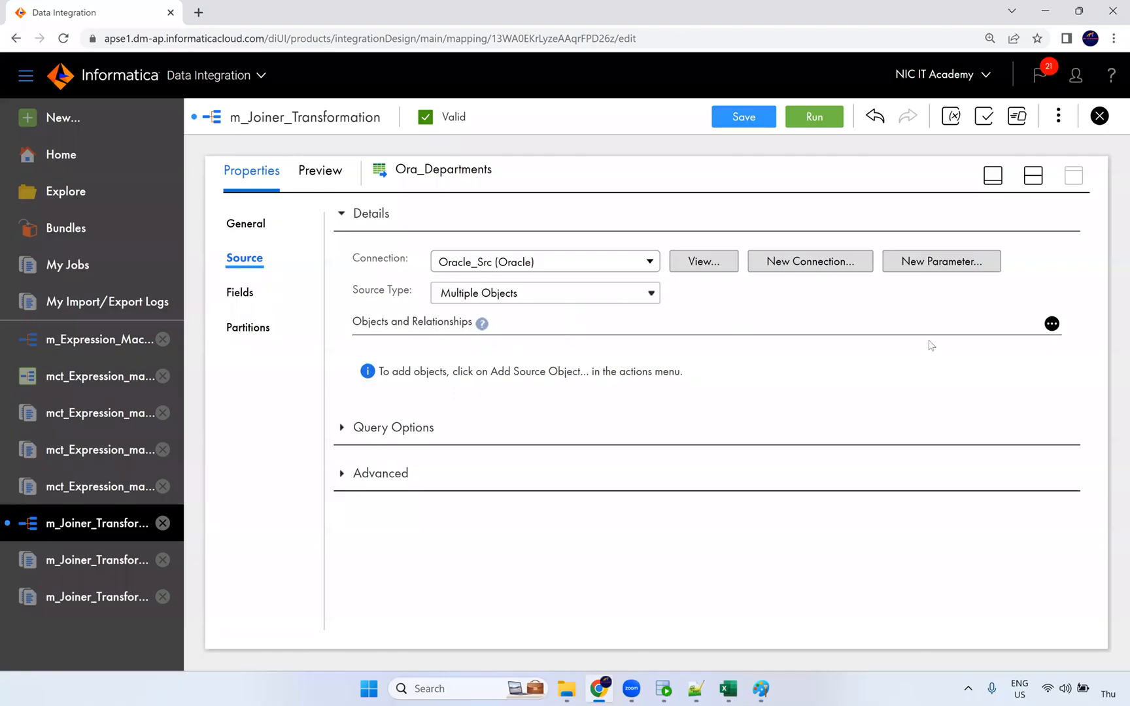
Add DEPARTMENTS as the source object.
left_click(1053, 325)
left_click(992, 361)
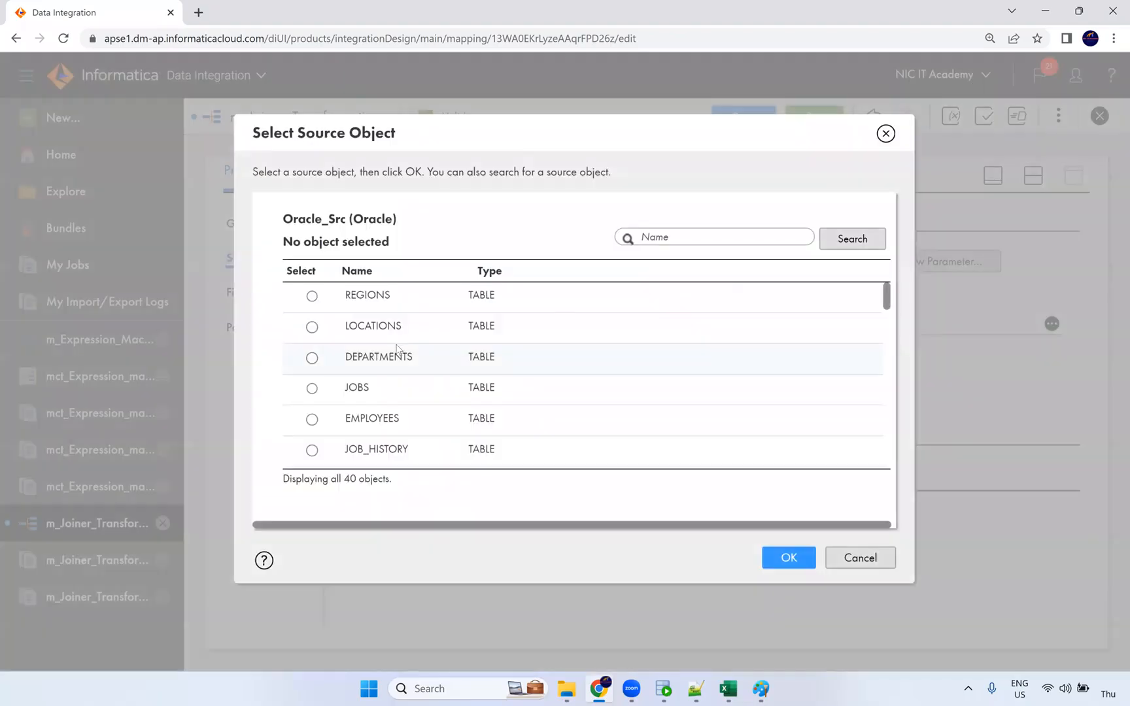
left_click(402, 367)
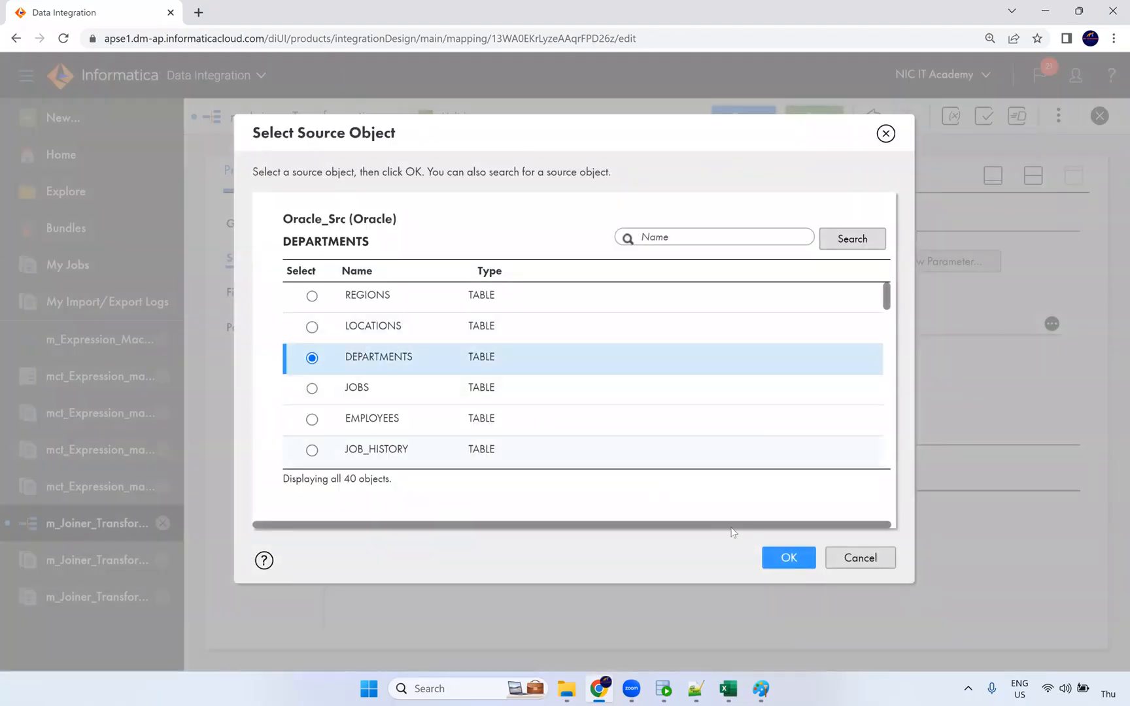
left_click(769, 556)
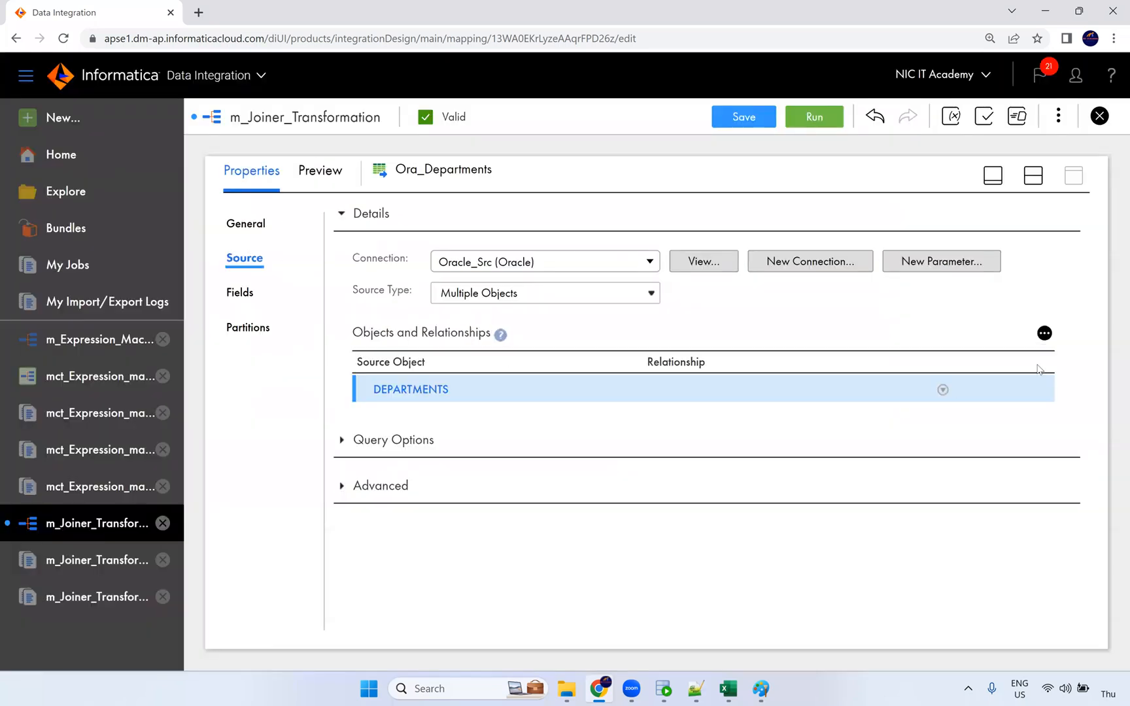
Preview LOCATIONS and add it as a related object of DEPARTMENTS on LOCATION_ID.
left_click(1044, 334)
left_click(958, 373)
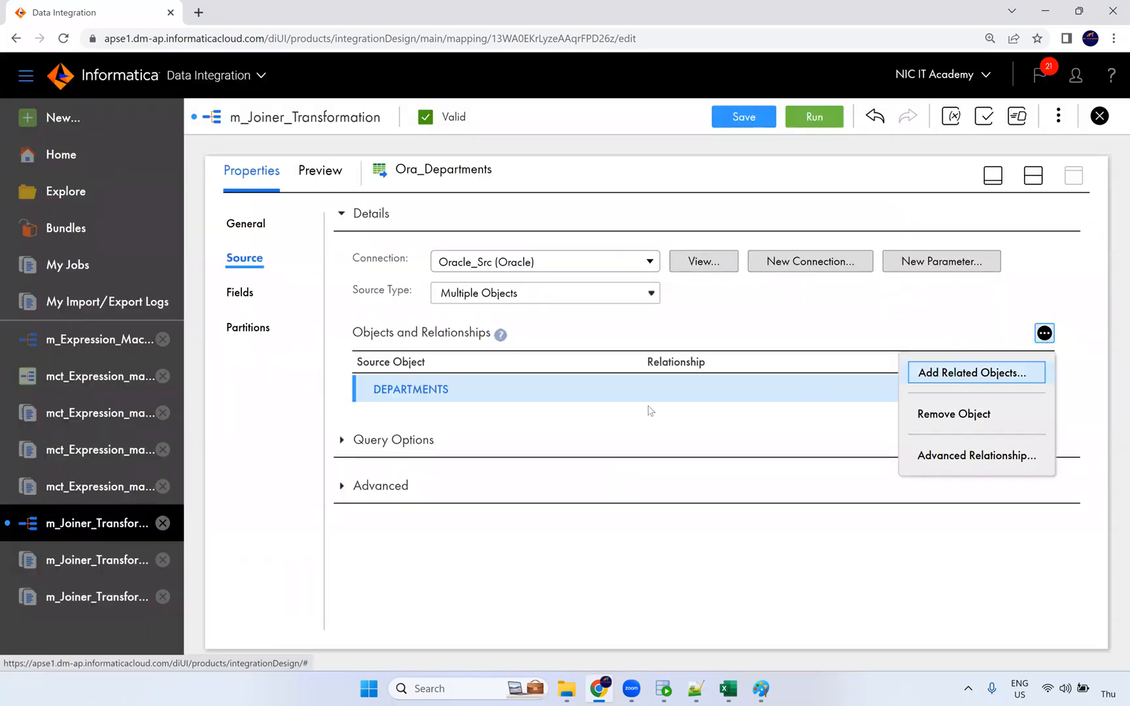
left_click(308, 325)
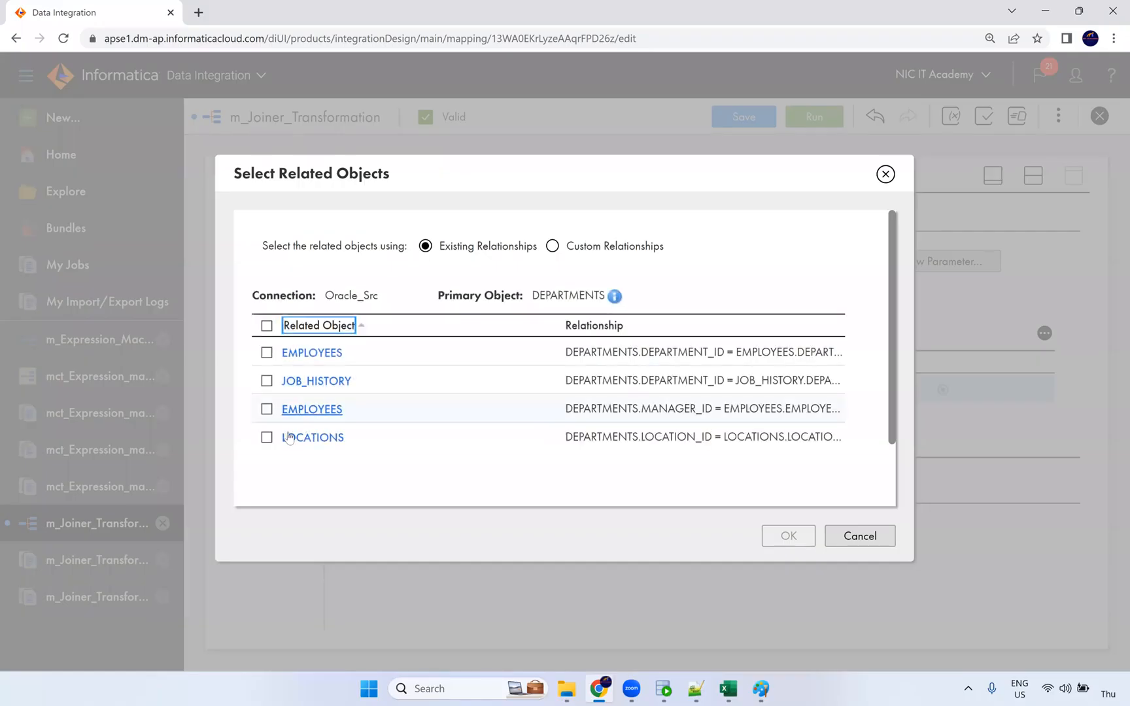
left_click(289, 437)
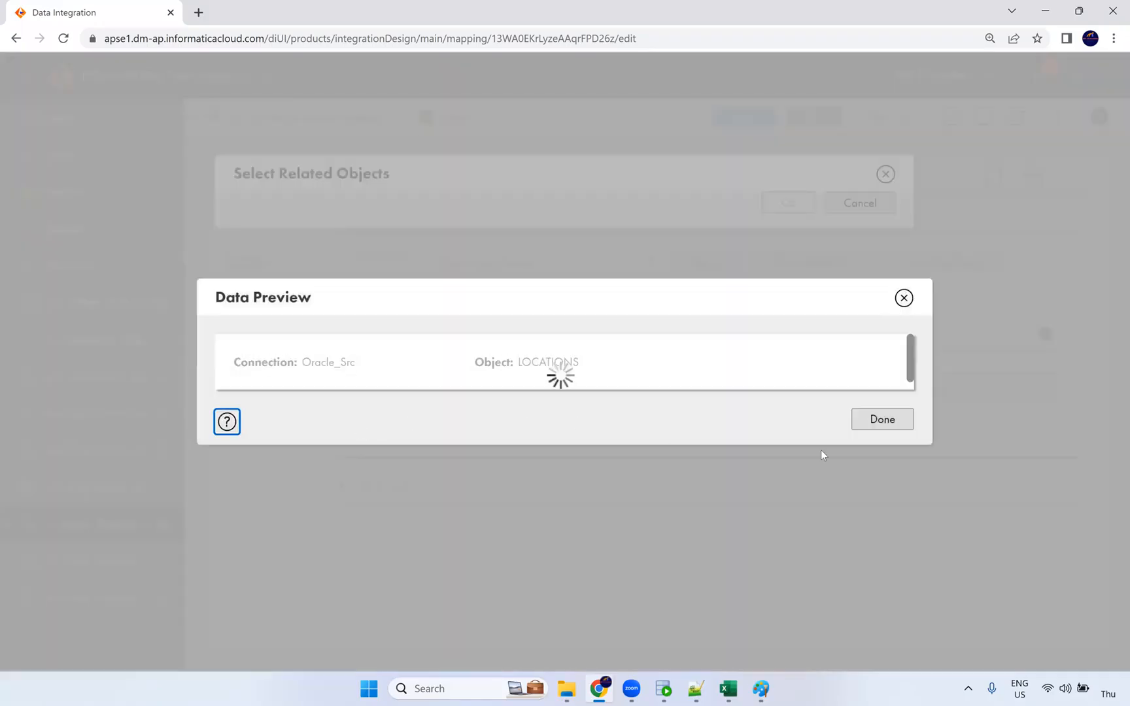
left_click(861, 418)
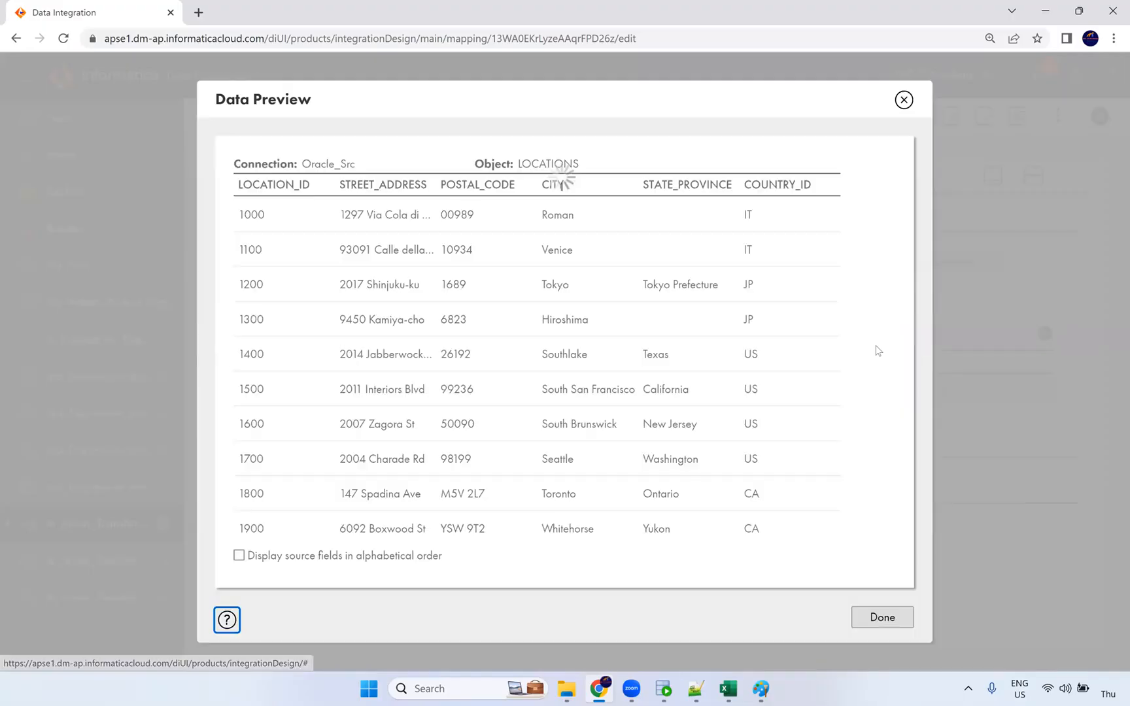
left_click(882, 620)
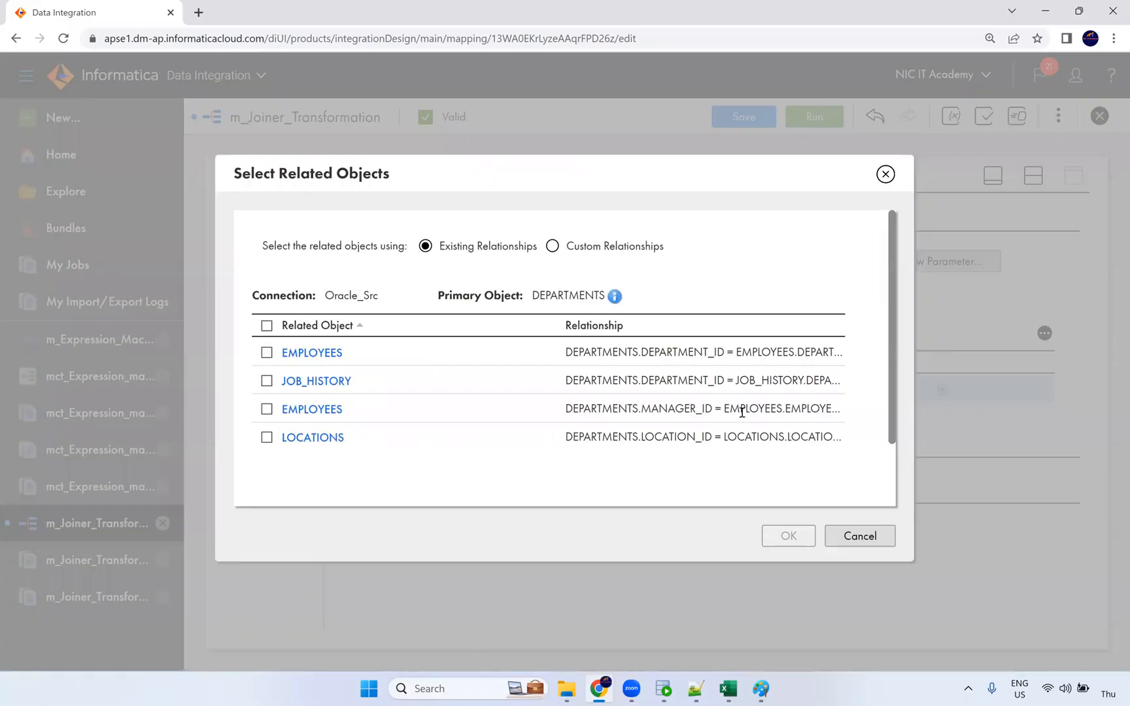
left_click(266, 437)
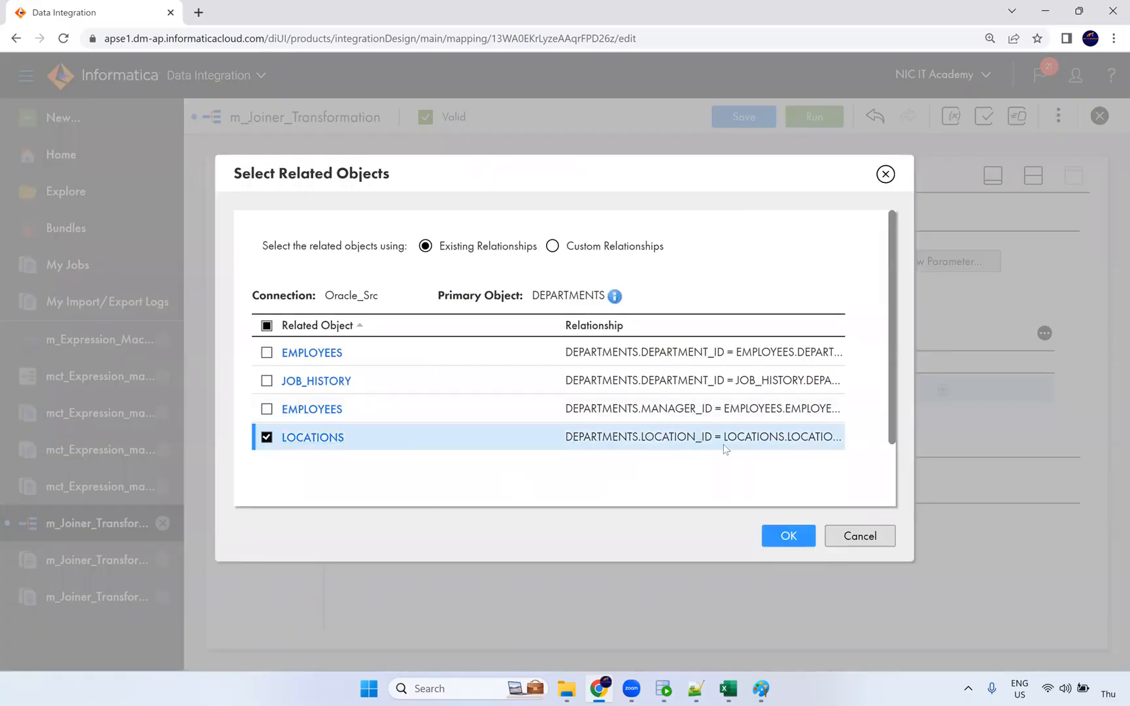
left_click(793, 540)
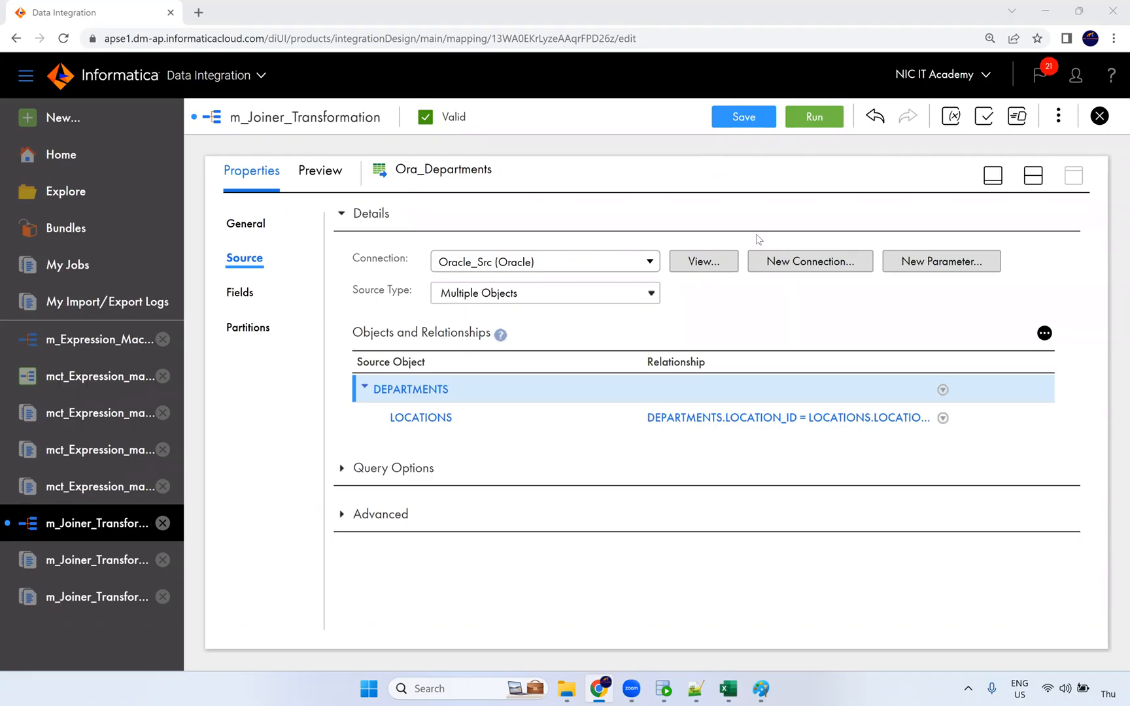
left_click(695, 689)
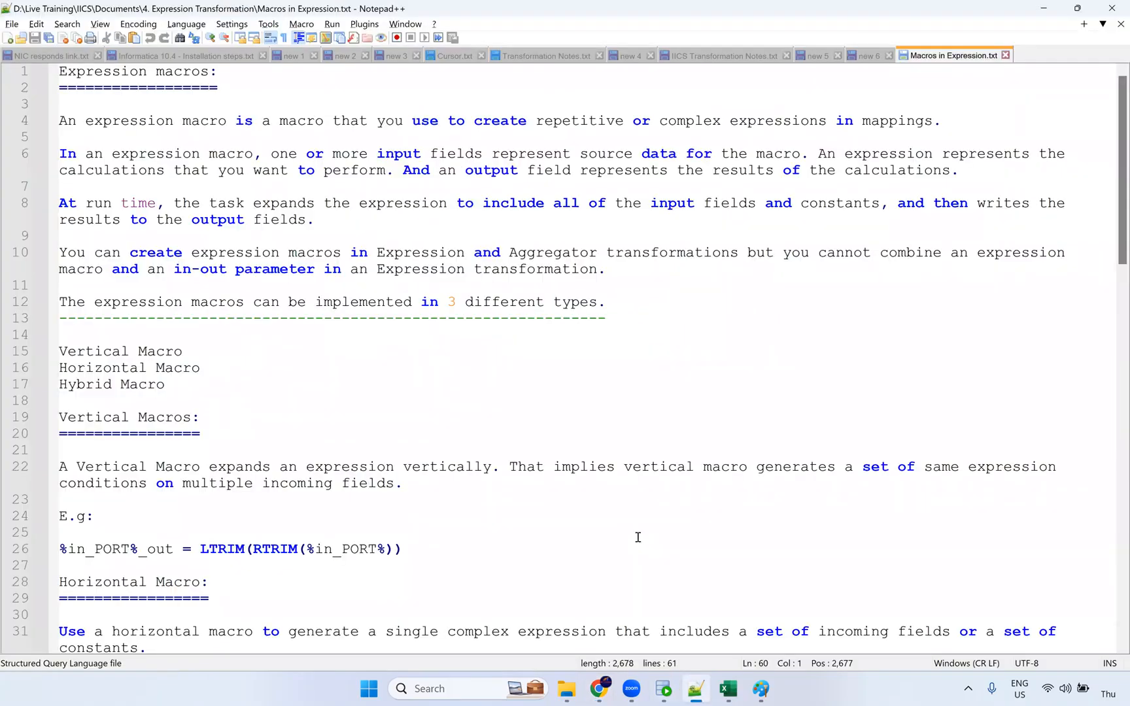
scroll(654, 686, "down", 3)
left_click(600, 688)
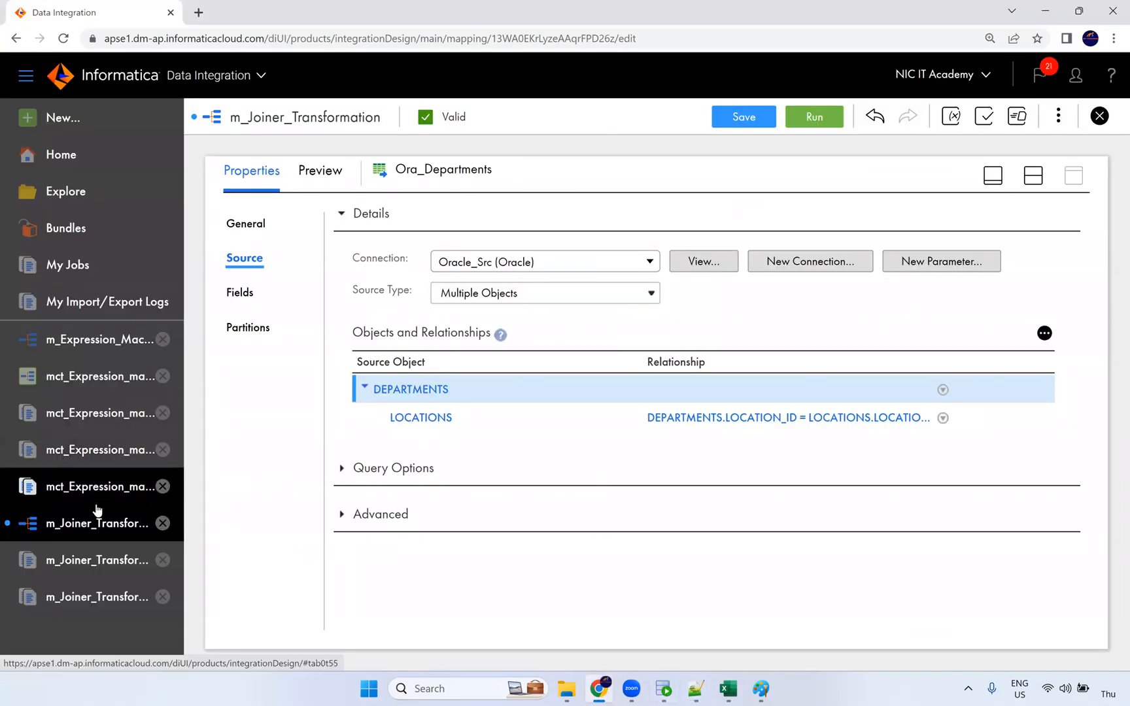
In m_Expression_Macros, add a string output field NewField with precision 10 to the Expression.
left_click(94, 356)
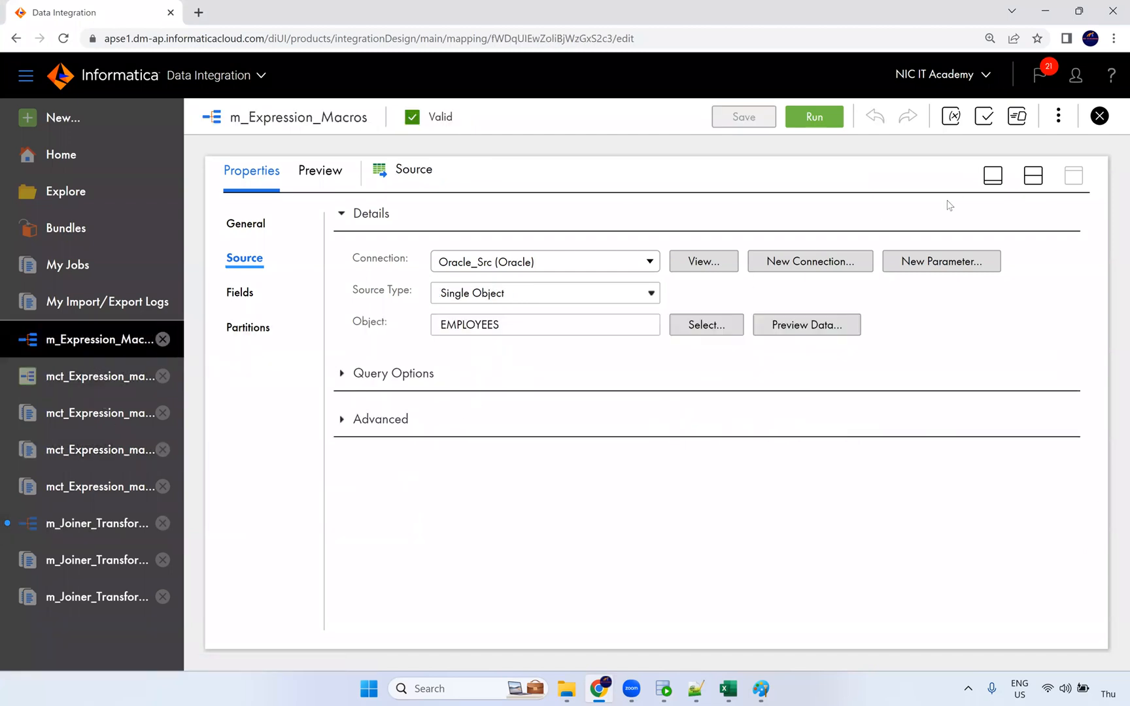
left_click(1029, 178)
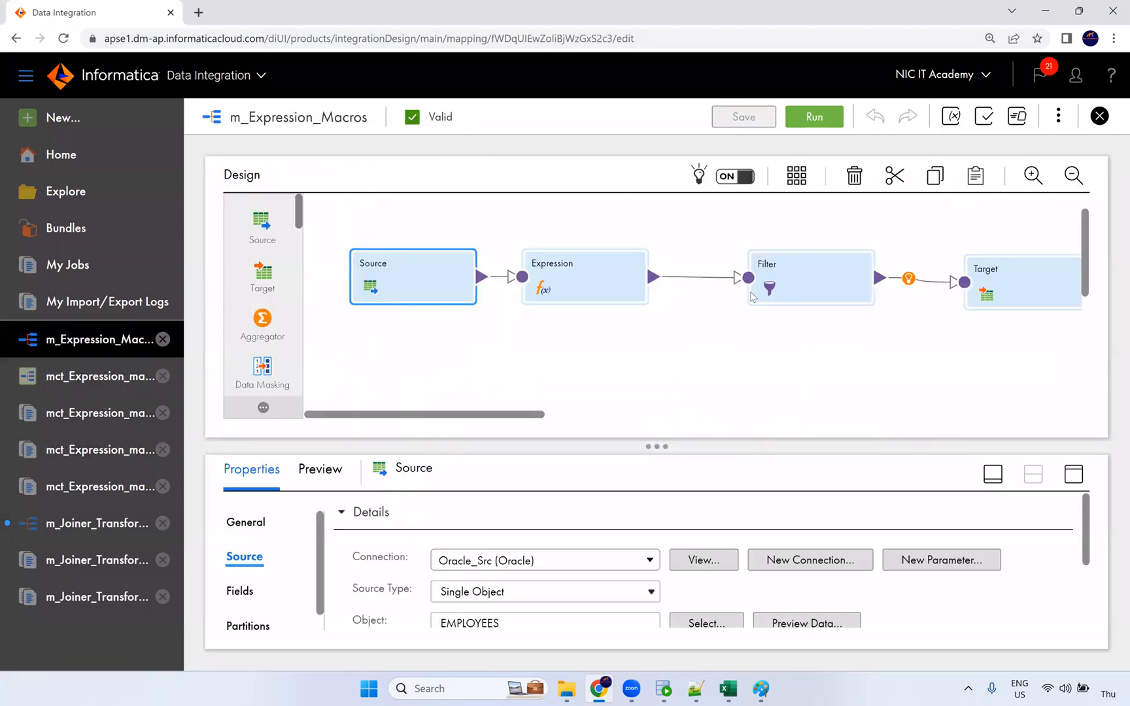
left_click(590, 289)
left_click(1072, 476)
left_click(255, 295)
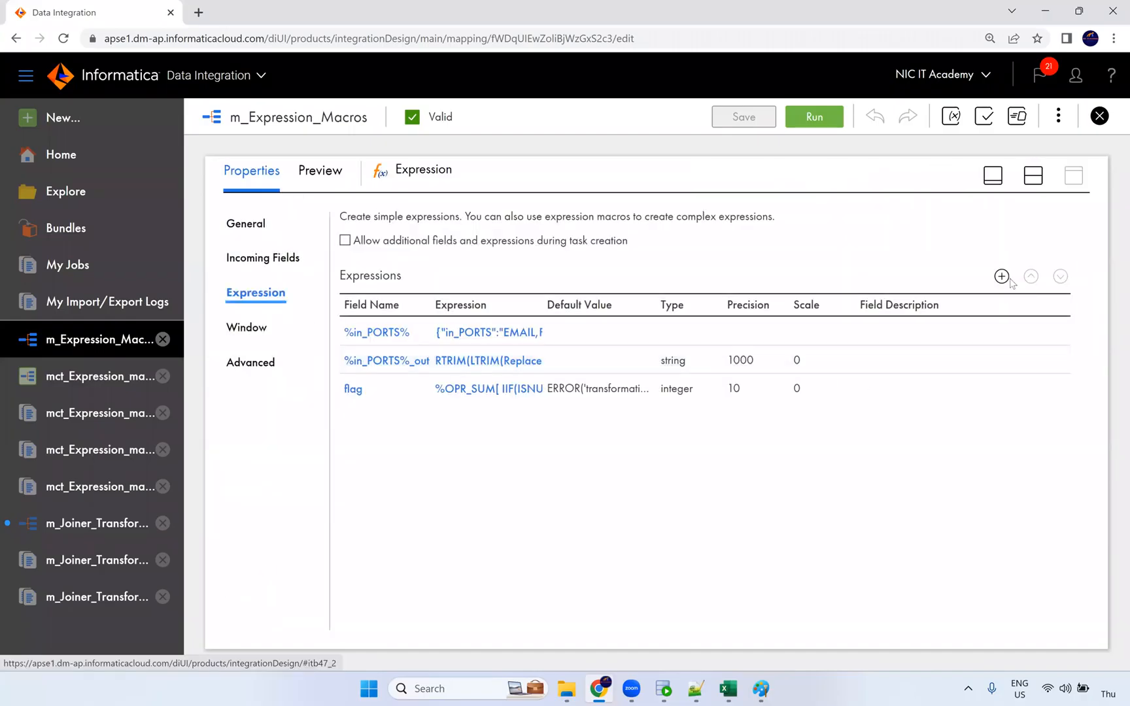
left_click(1007, 278)
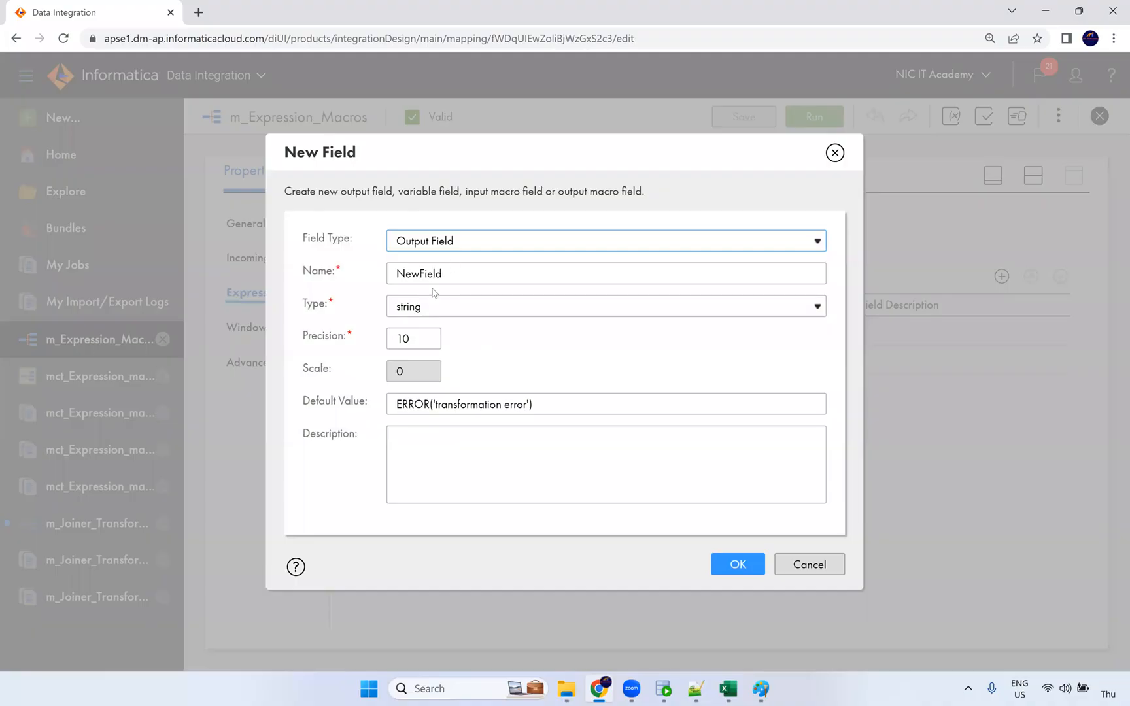
left_click(737, 564)
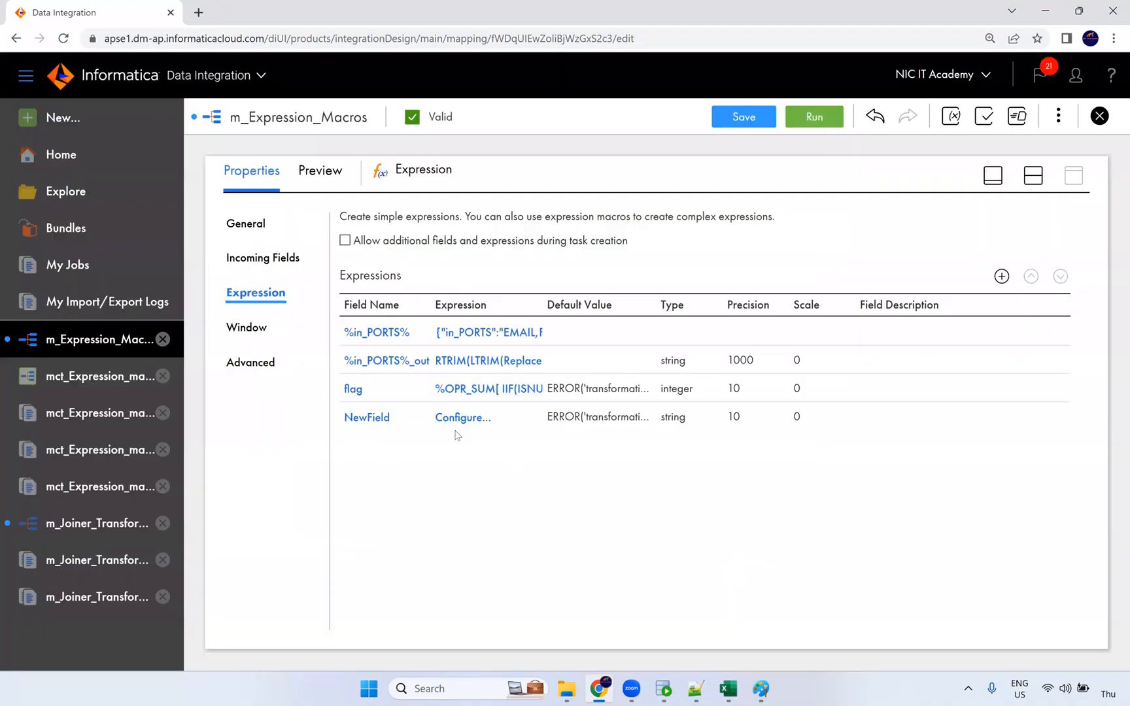
Browse NewField's built-in functions, including Horizontal Expansion, and close the editor without changes.
left_click(463, 418)
scroll(335, 361, "down", 2)
left_click(255, 270)
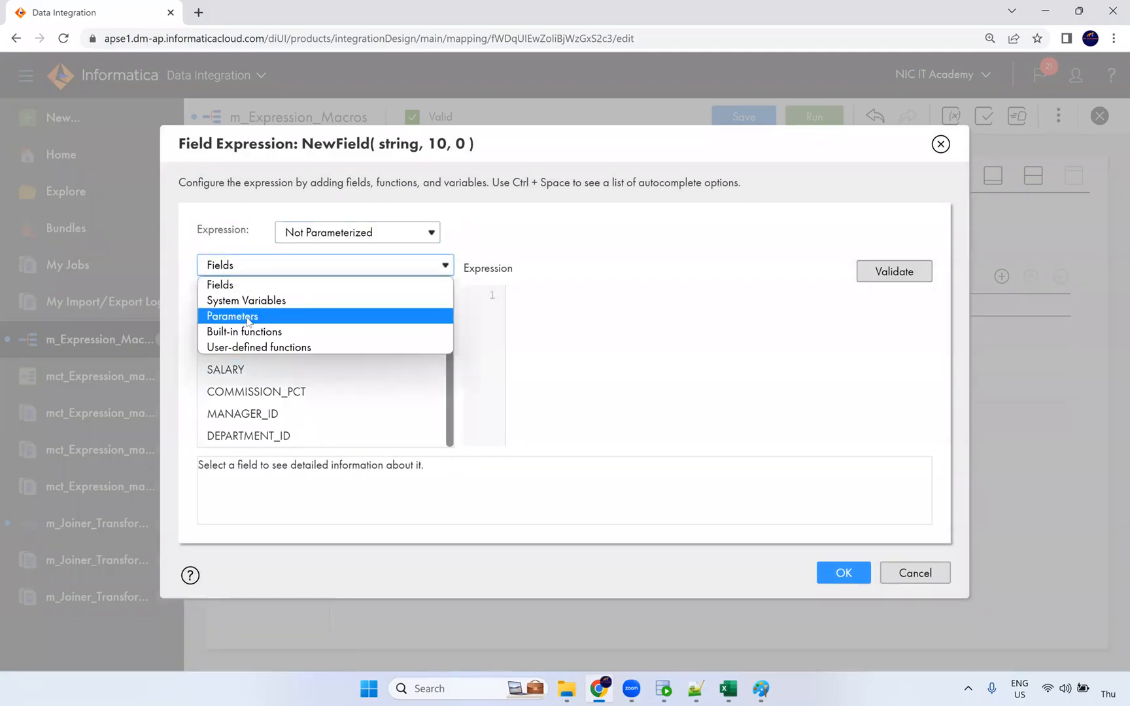
left_click(244, 333)
scroll(278, 392, "down", 1)
left_click(302, 433)
scroll(319, 412, "down", 1)
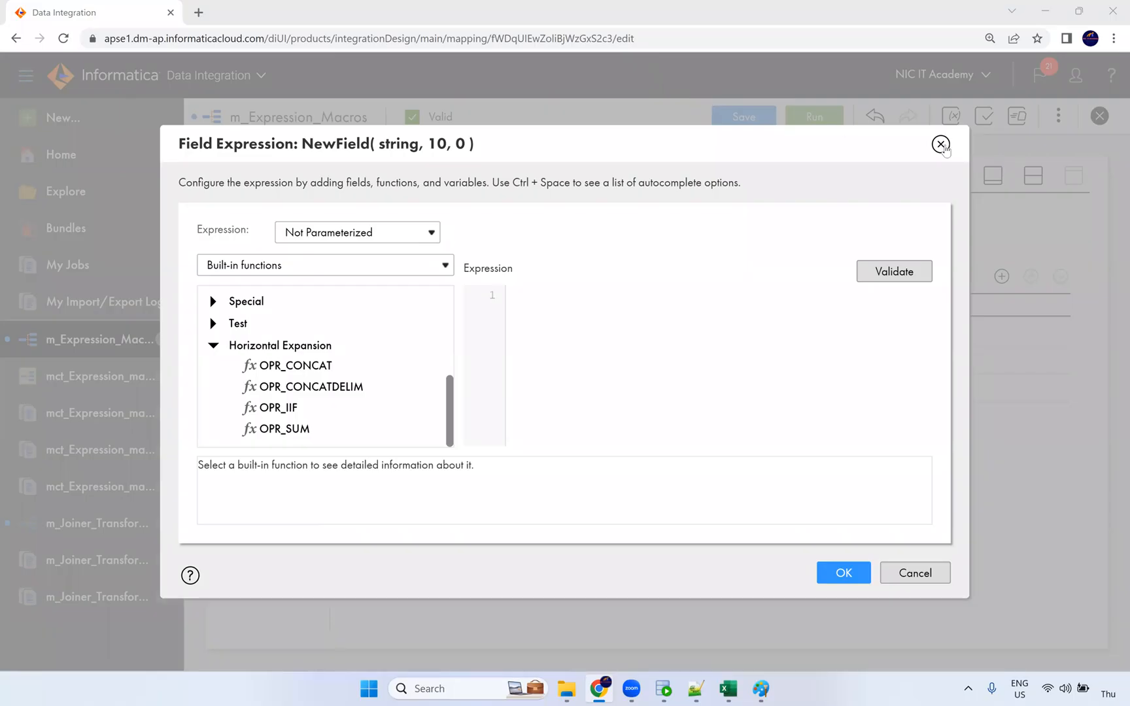
left_click(940, 144)
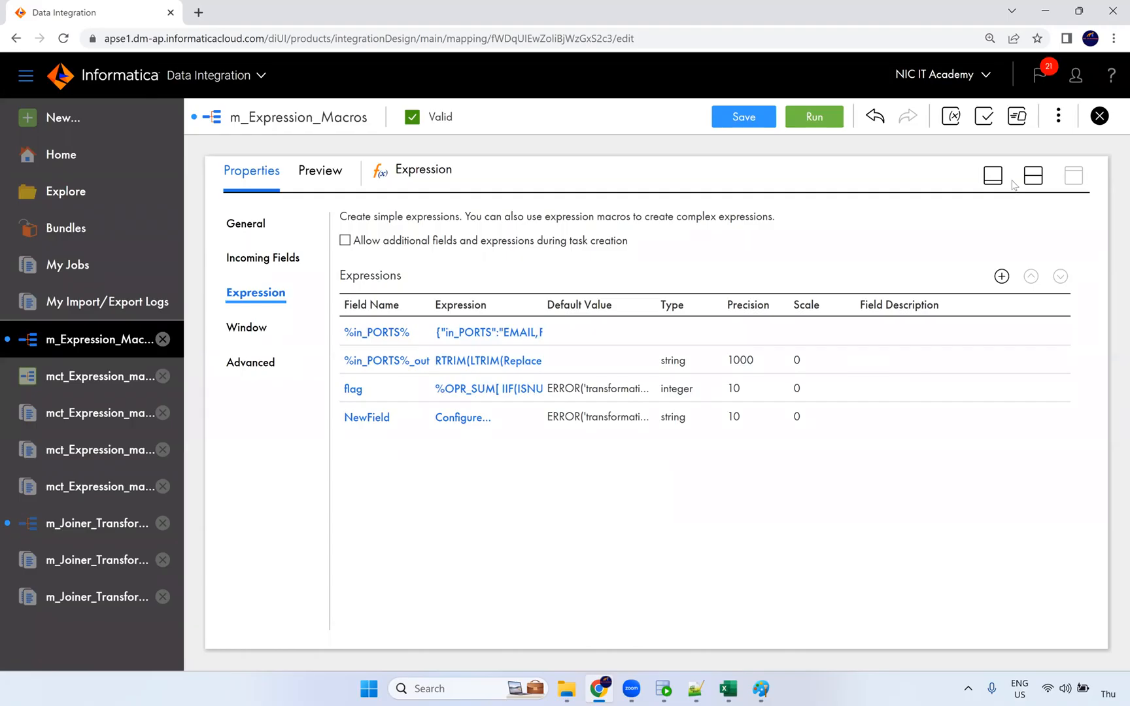
Show the Target transformation's Field Mapping settings.
left_click(1033, 176)
left_click(1020, 288)
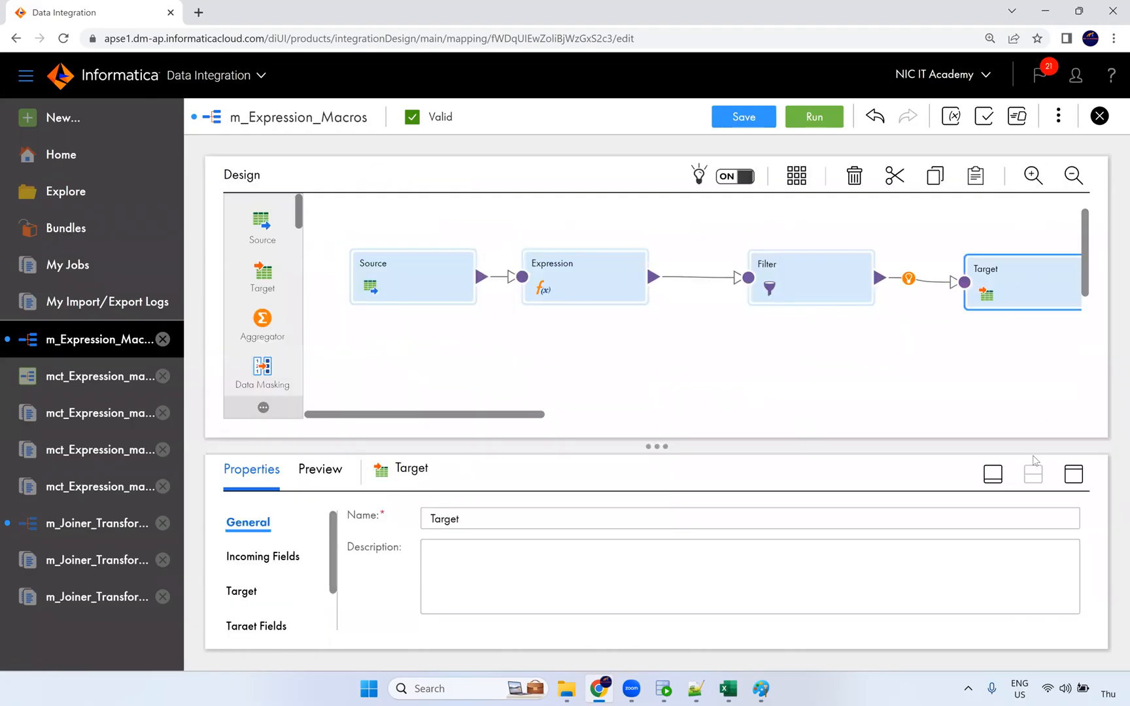
left_click(1072, 473)
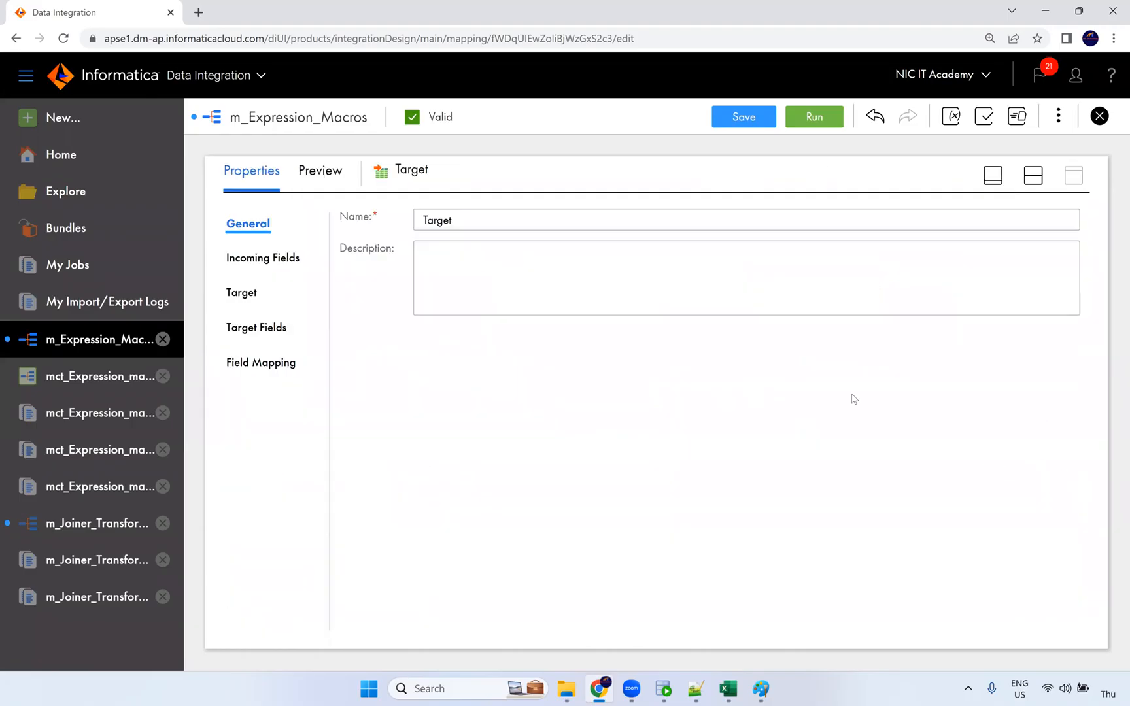
left_click(242, 292)
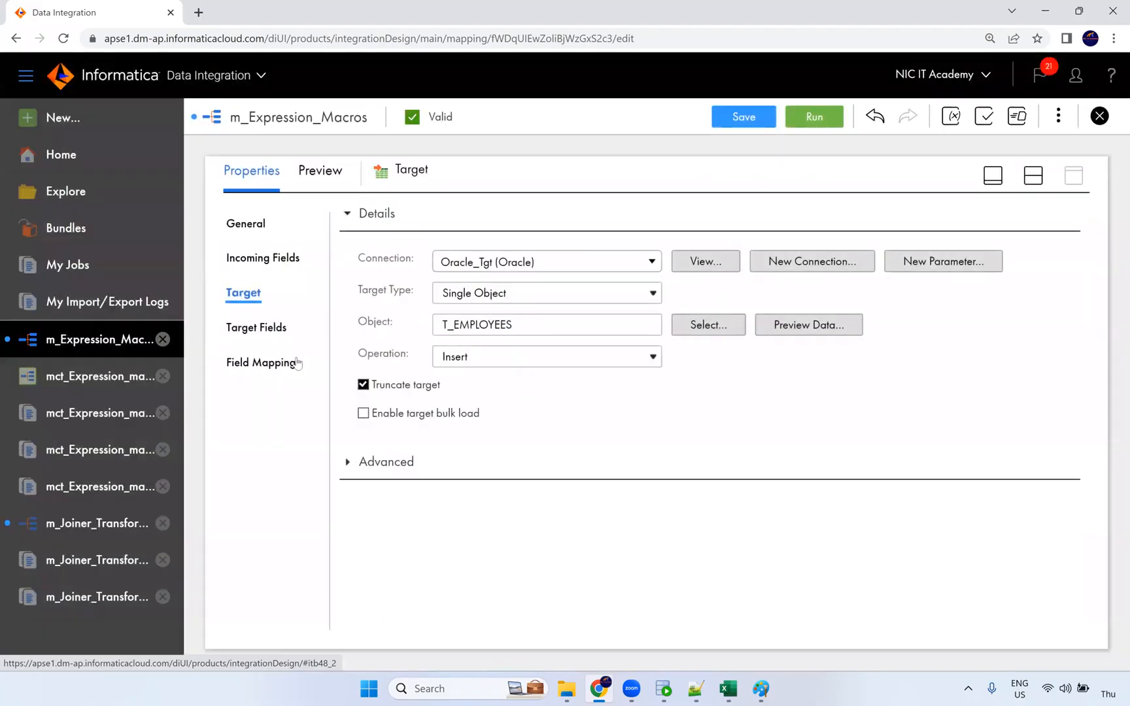
left_click(297, 359)
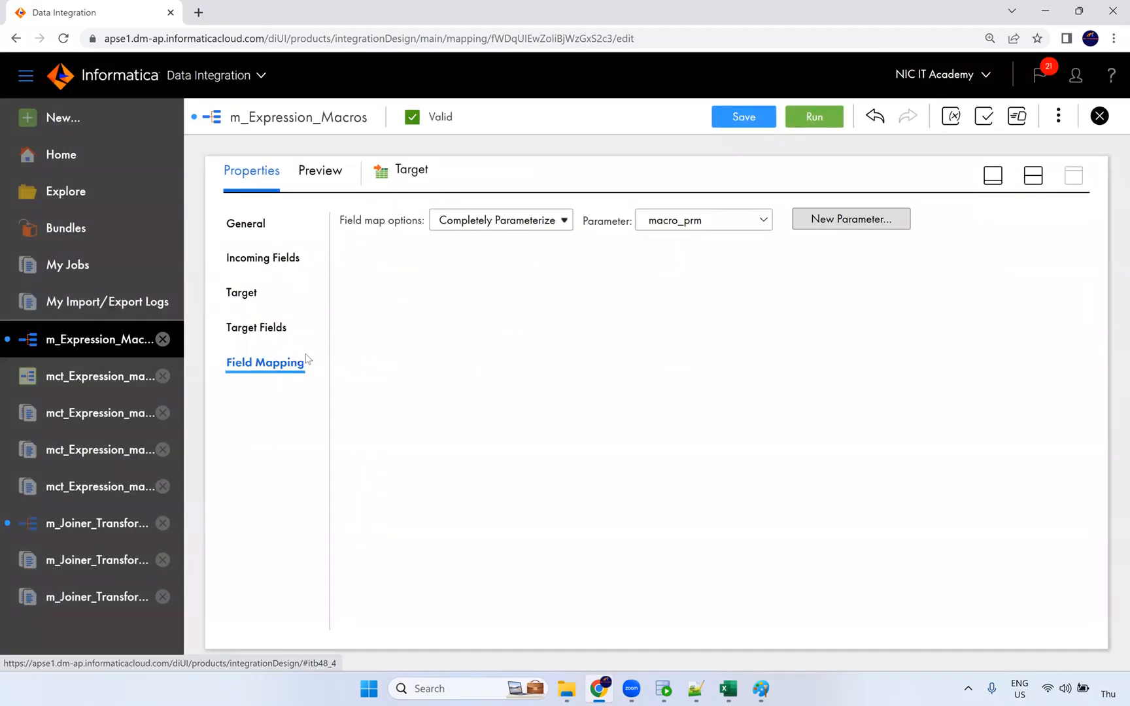
Switch to Manual field mapping, map %in_PORTS%_out onto EMPLOYEE_ID, then unmap it.
left_click(501, 224)
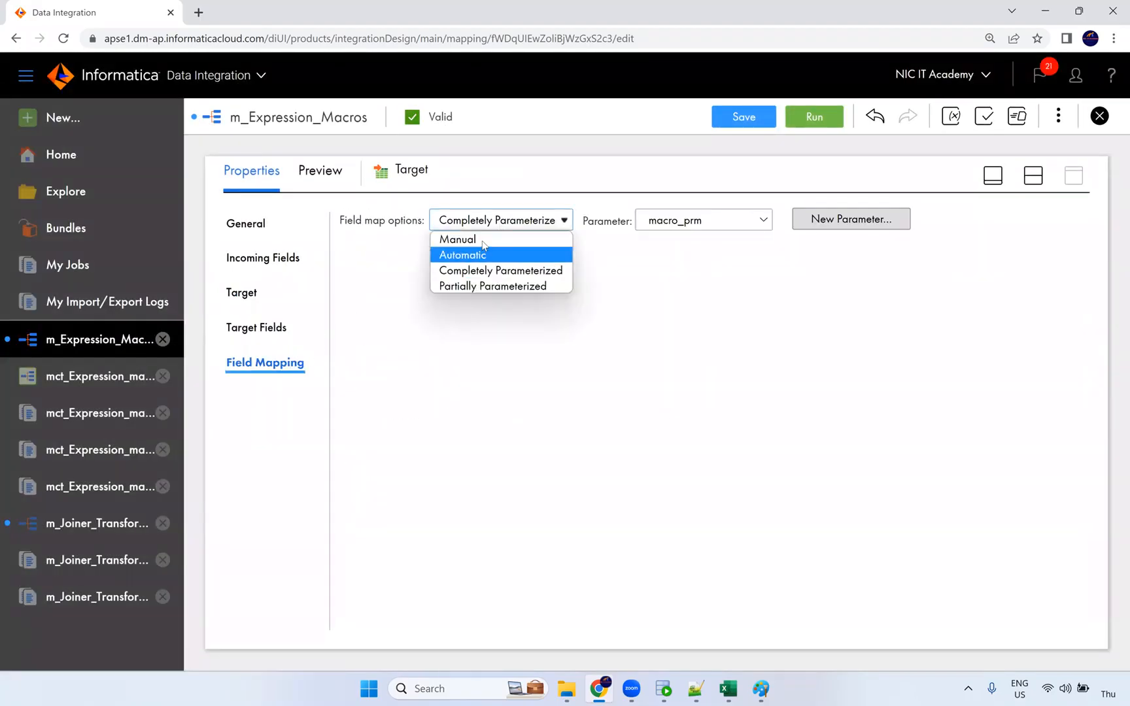
left_click(490, 238)
left_click_drag(434, 335, 362, 329)
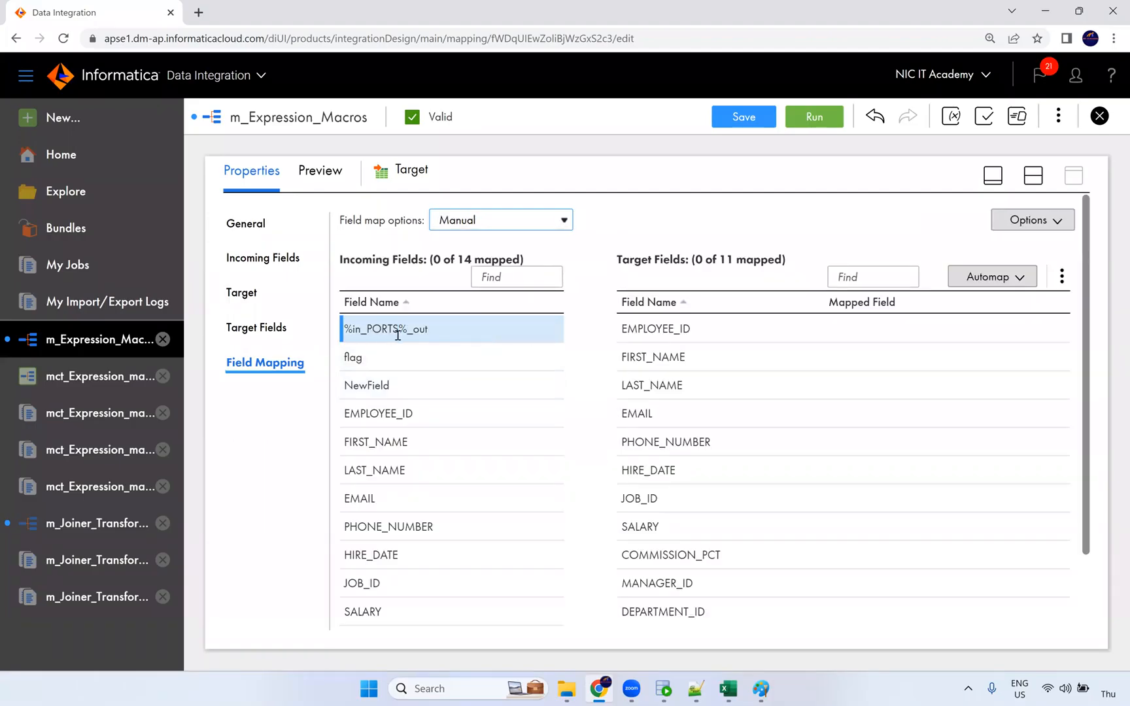
mouse_move(397, 334)
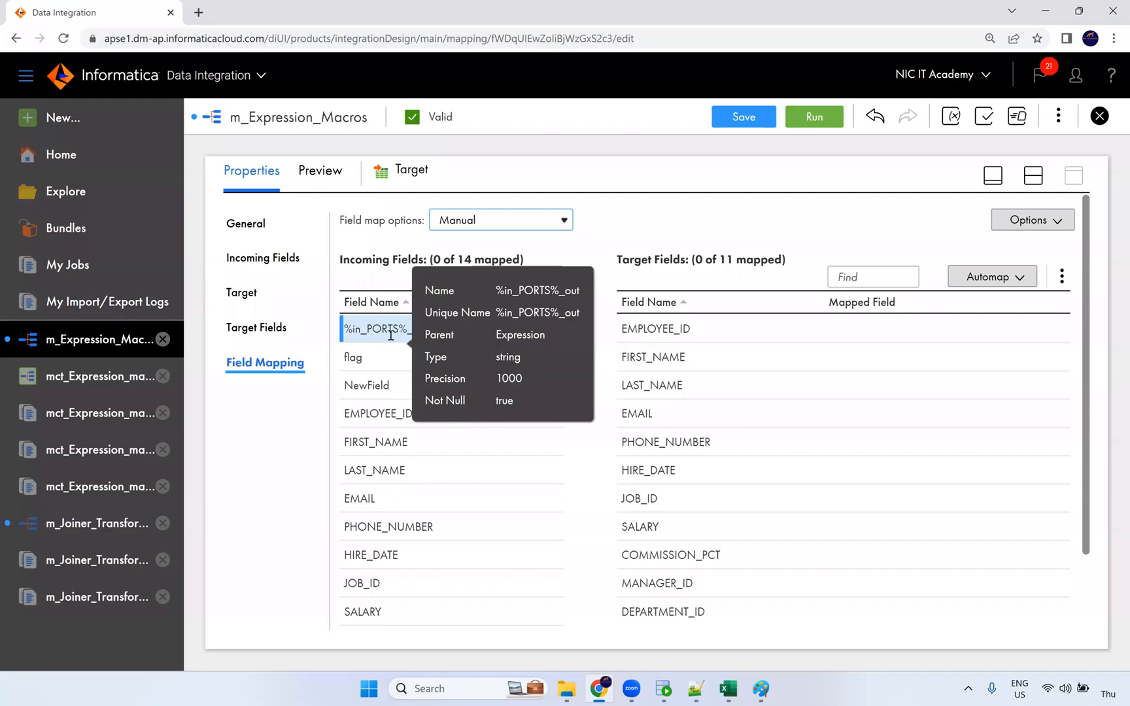
left_click_drag(365, 329, 856, 331)
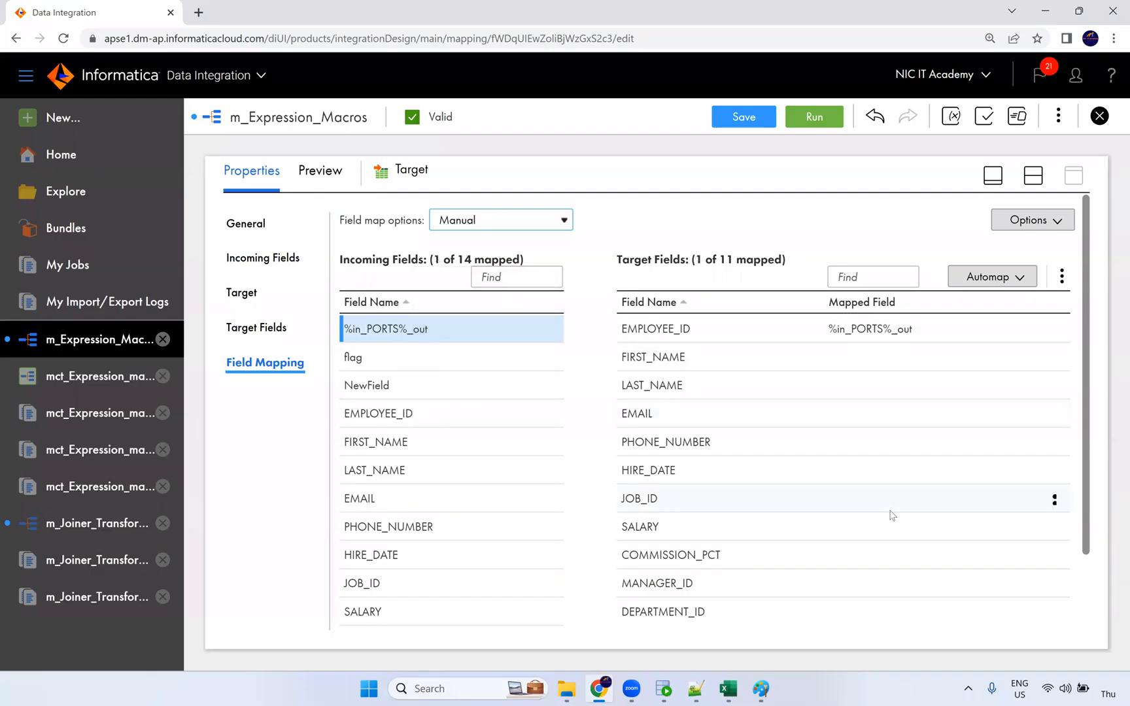
left_click(1053, 330)
left_click(954, 359)
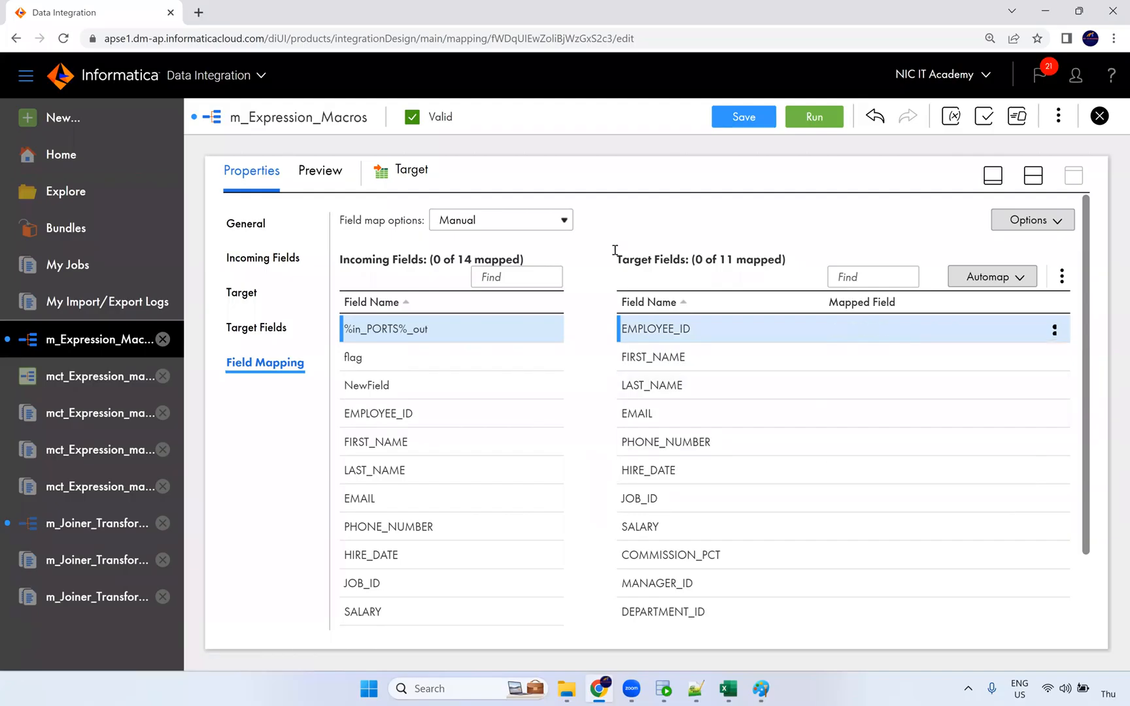
Set the field mapping back to Completely Parameterized with macro_prm and open mct_Expression_macros.
left_click(545, 221)
left_click(531, 271)
left_click(675, 223)
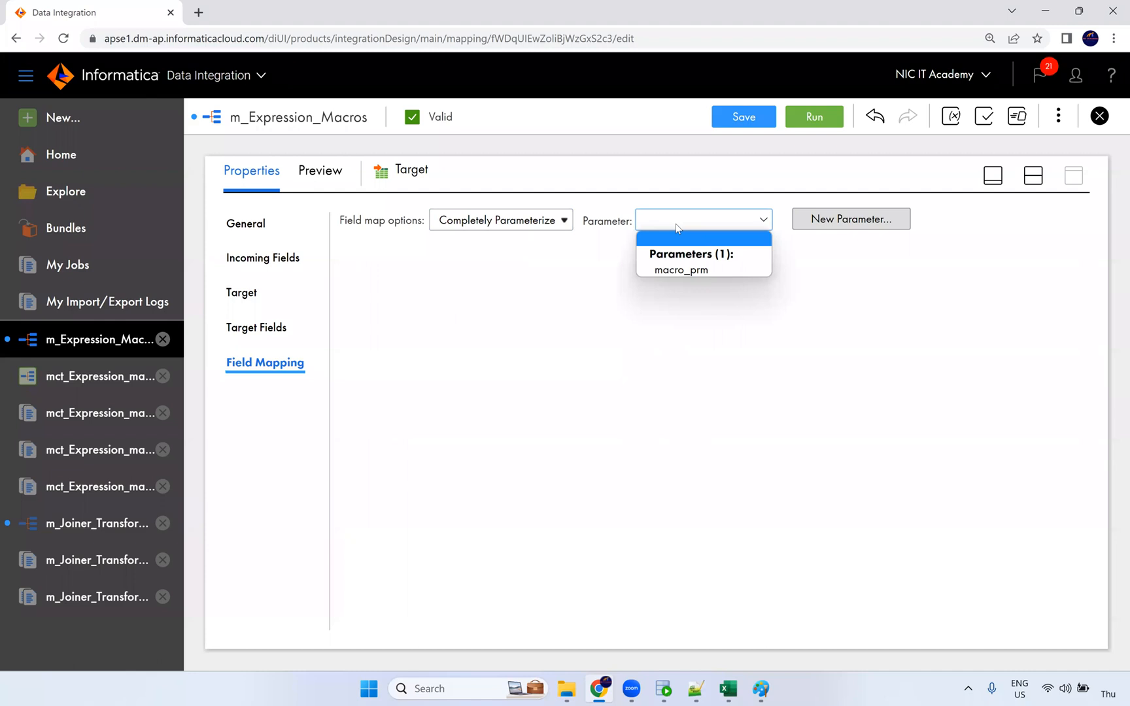
left_click(675, 275)
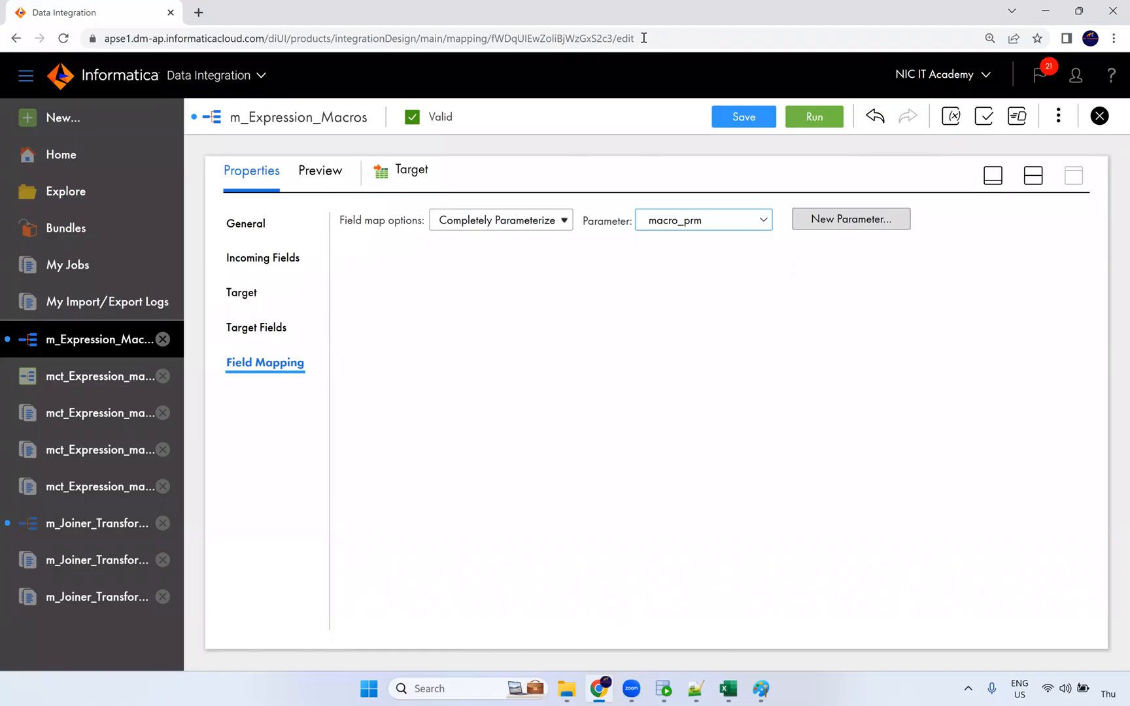
left_click(103, 391)
Step through the mct_Expression_macros Edit wizard to input parameters, finish, cancel, and close the task.
left_click(973, 126)
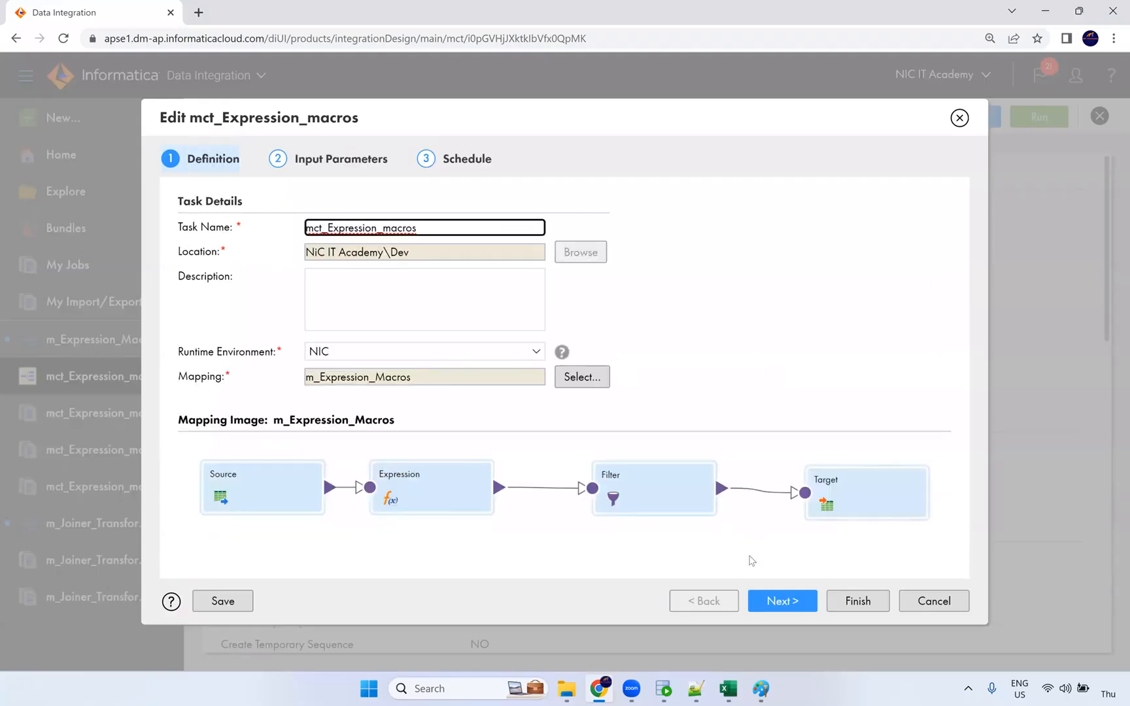
left_click(777, 600)
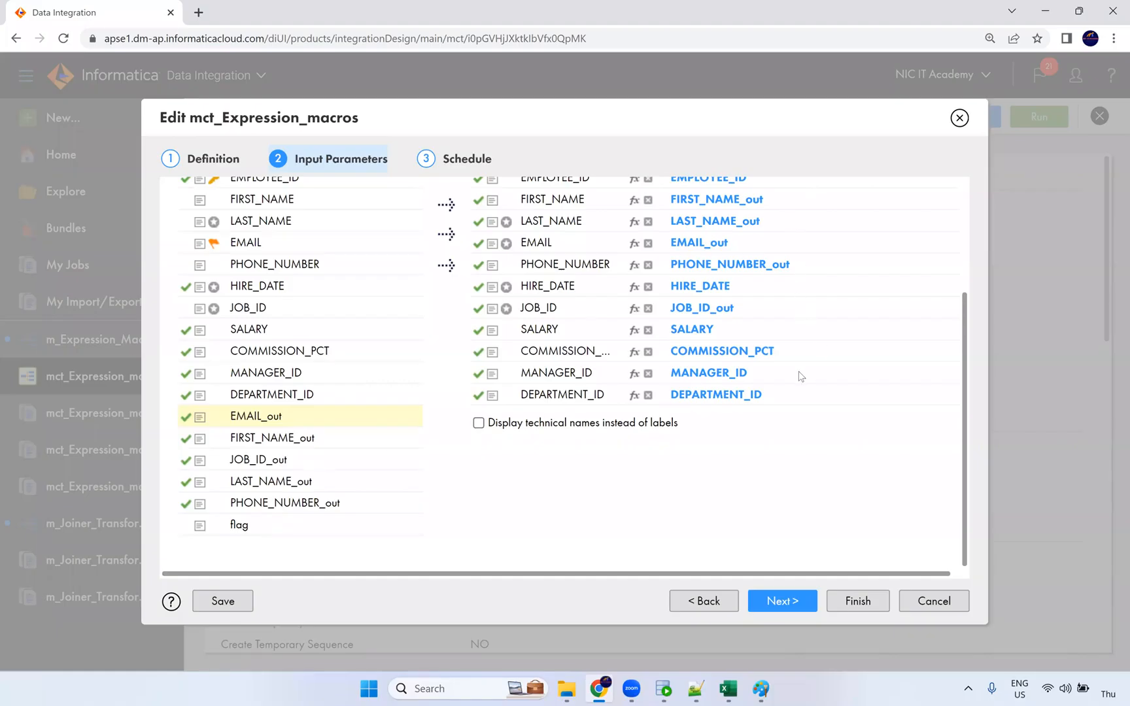
scroll(640, 461, "up", 3)
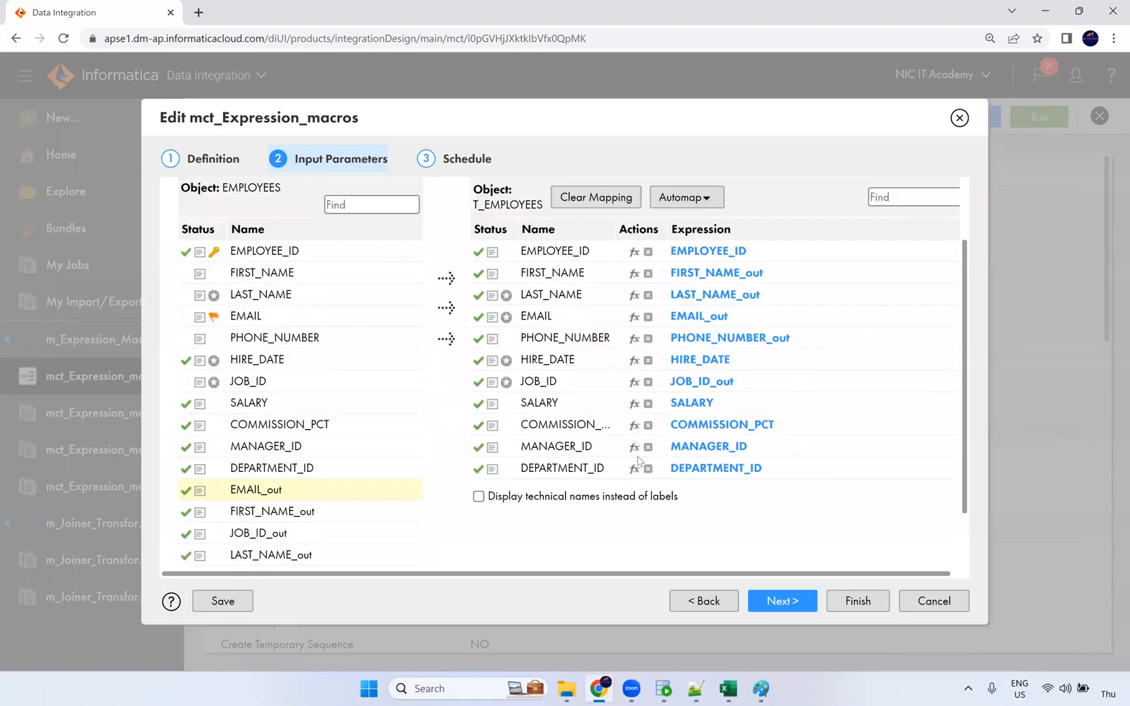
left_click(857, 598)
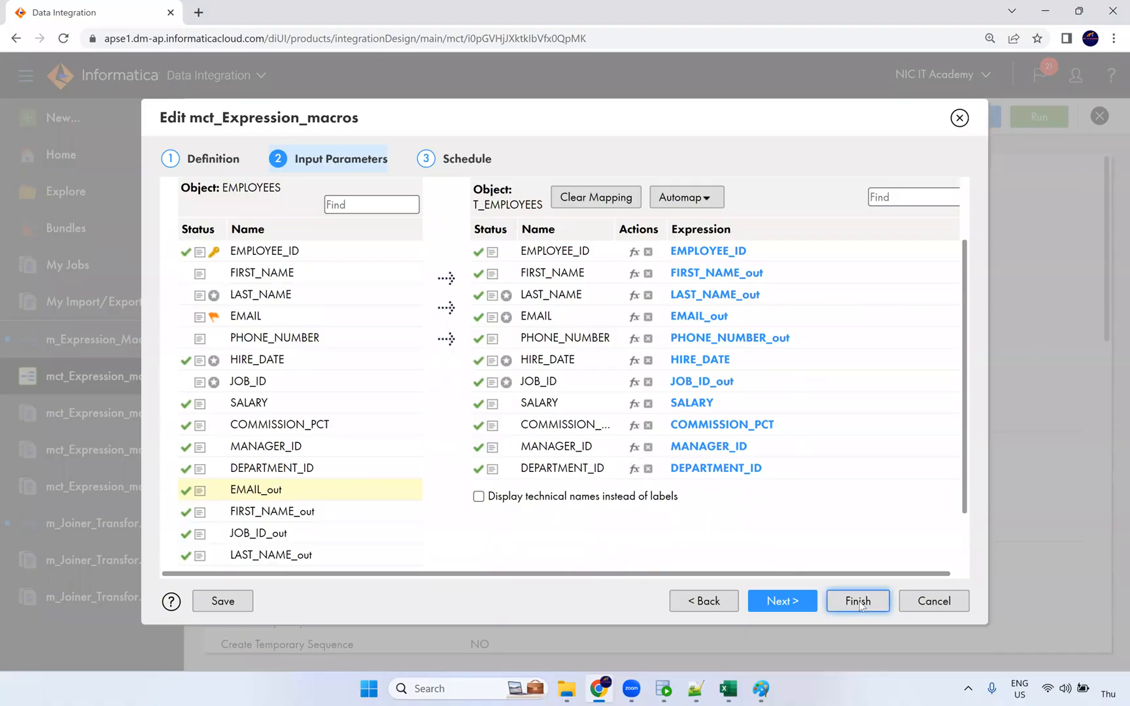
left_click(943, 602)
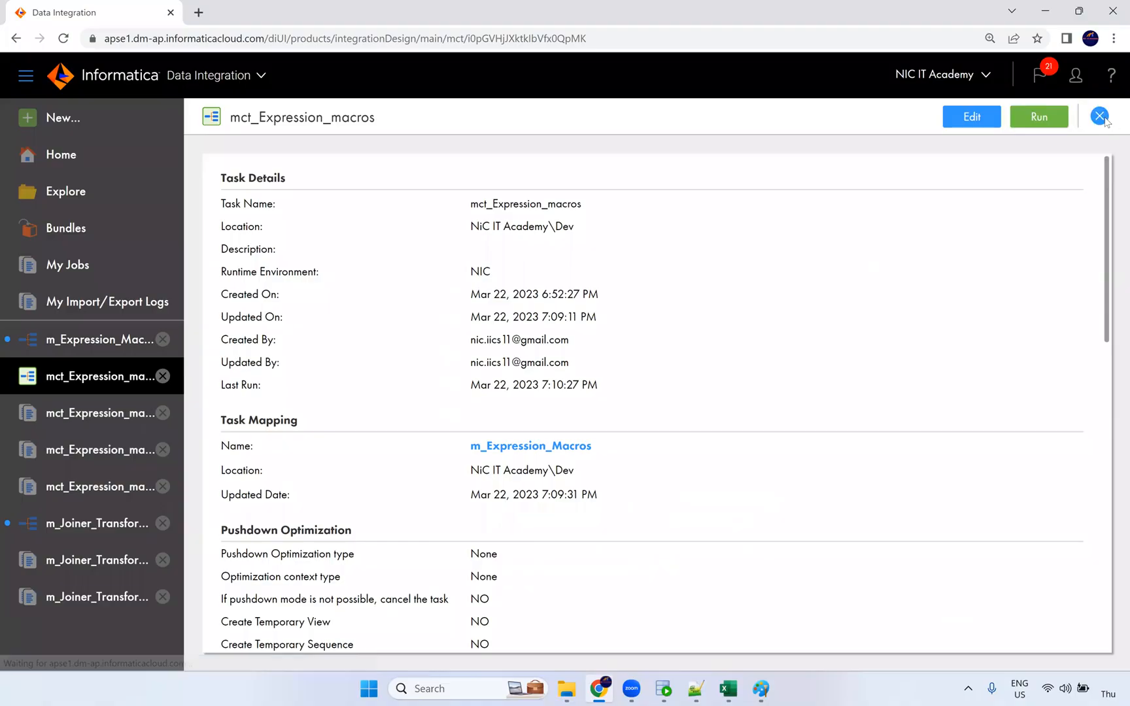
left_click(1099, 116)
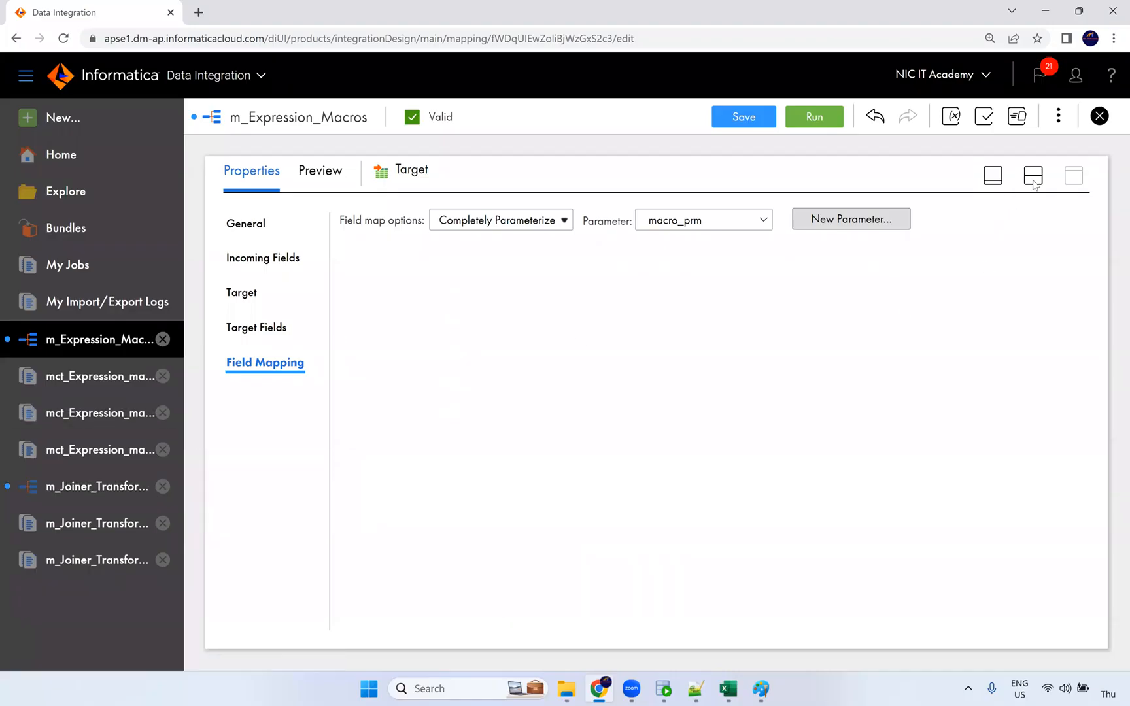
Close m_Expression_Macros and m_Joiner_Transformation discarding changes, then close the joiner job results.
left_click(1099, 115)
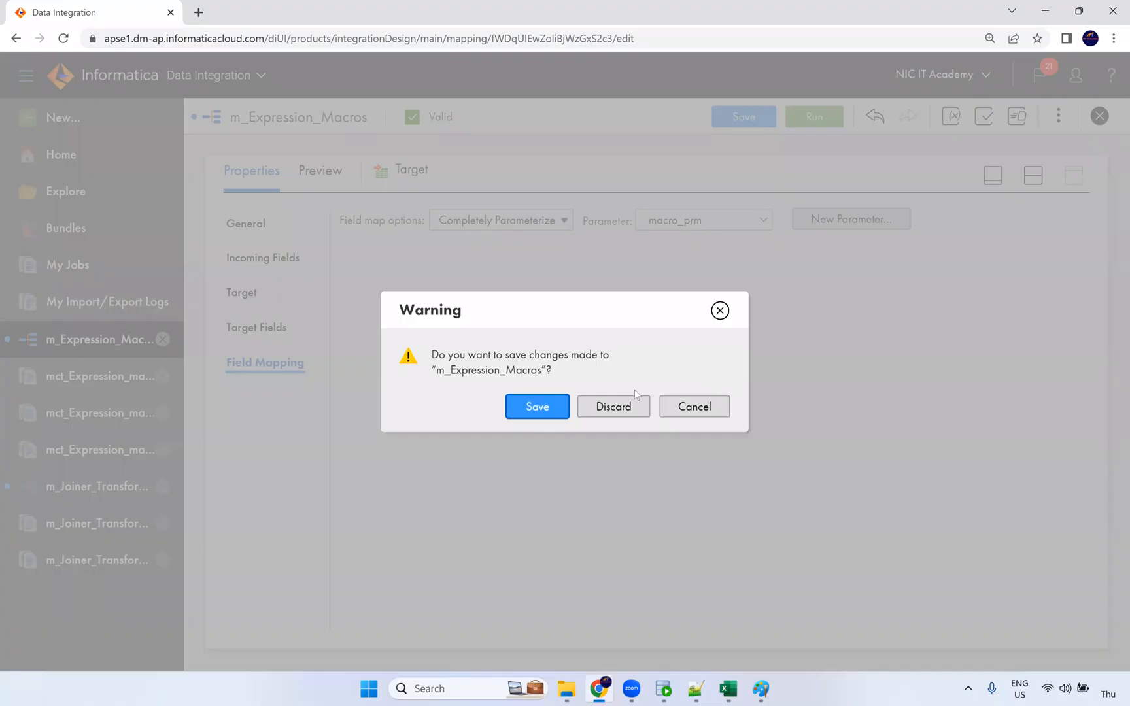
left_click(625, 405)
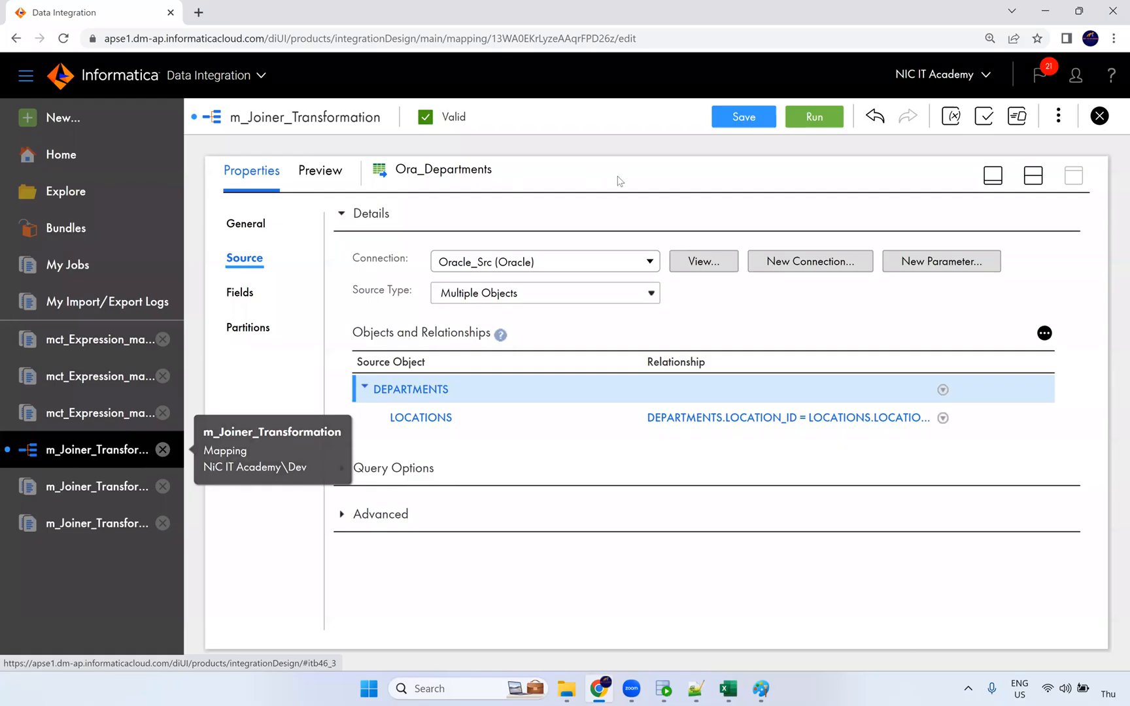
left_click(1099, 115)
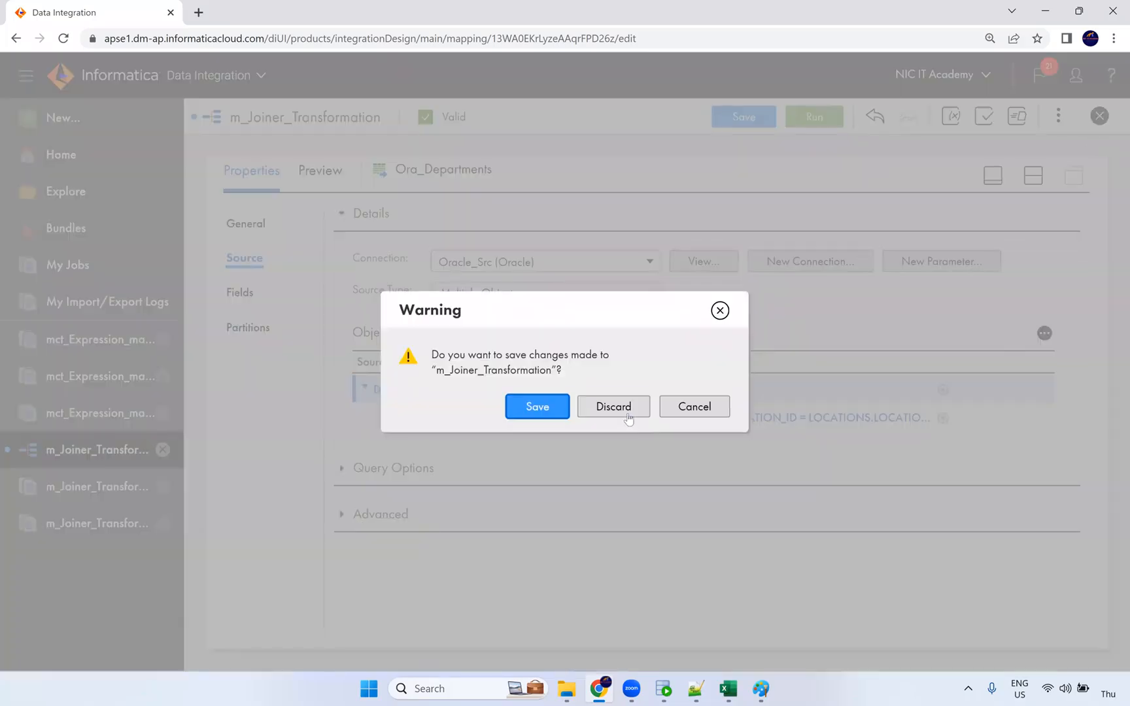
left_click(644, 416)
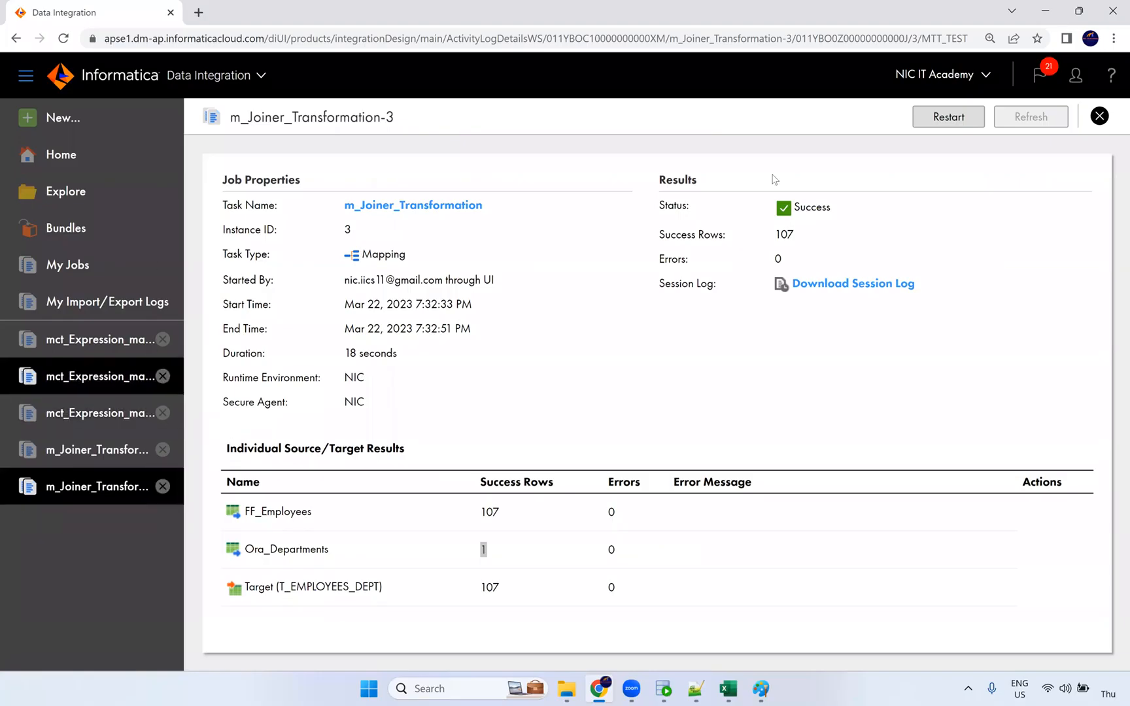
left_click(1099, 116)
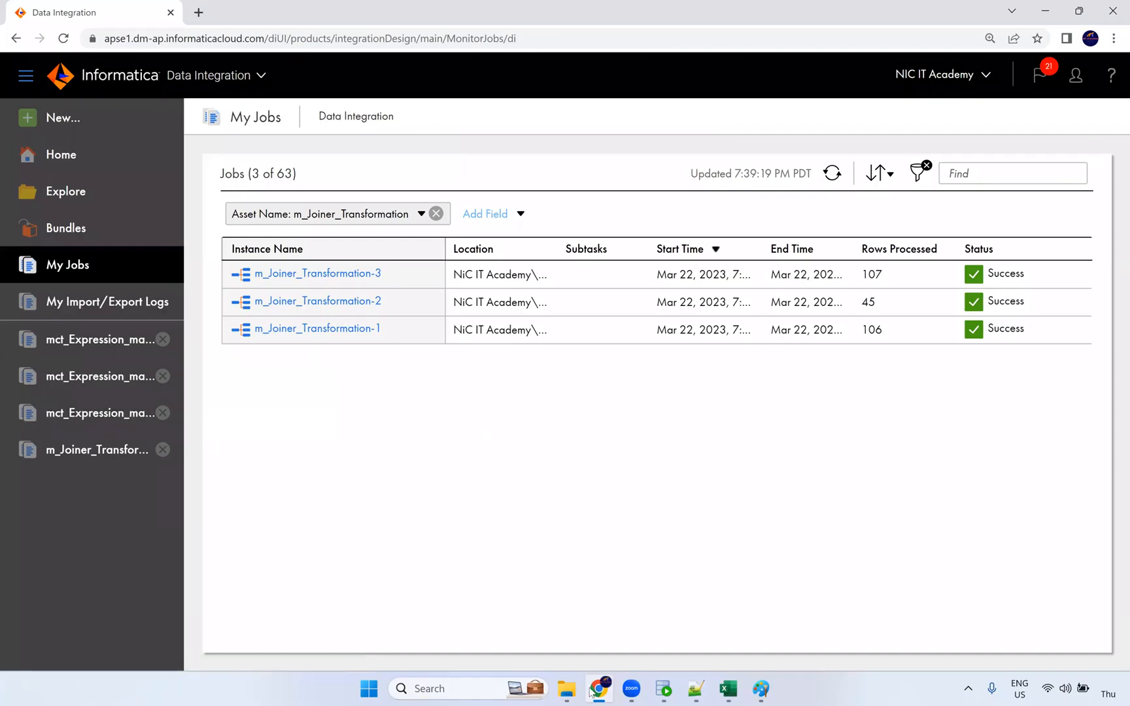
Write '10' and '11' in orange under the N-Source note in Paint, then return to the browser.
left_click(772, 690)
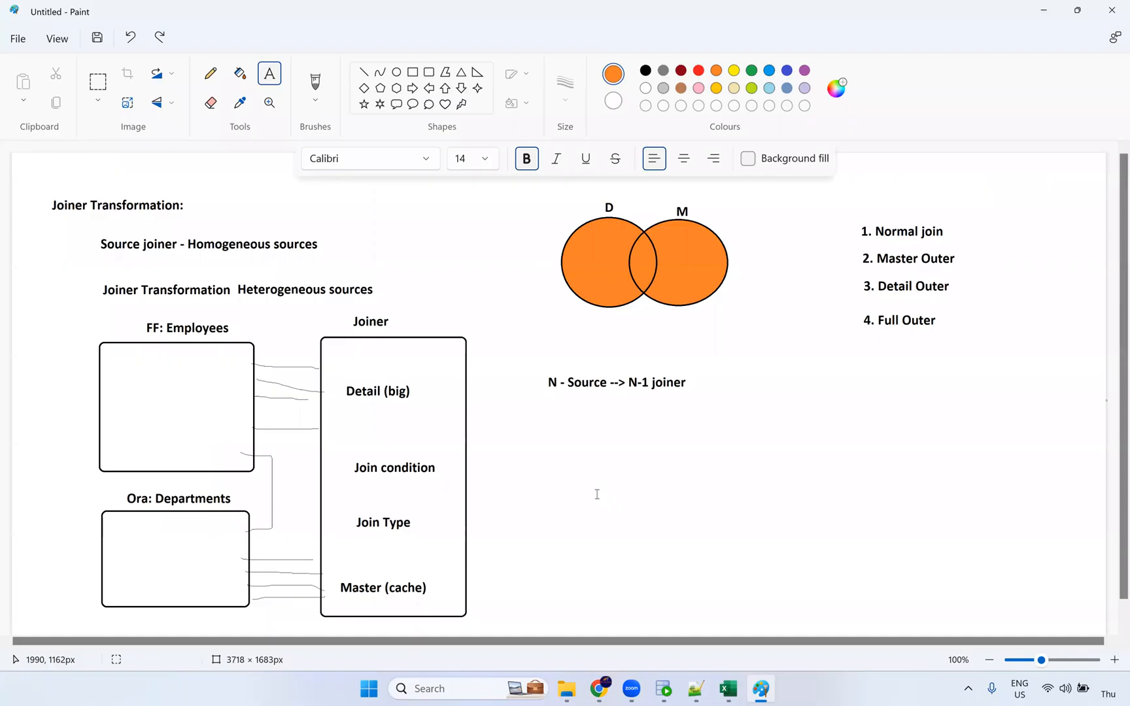
left_click(597, 494)
type("10")
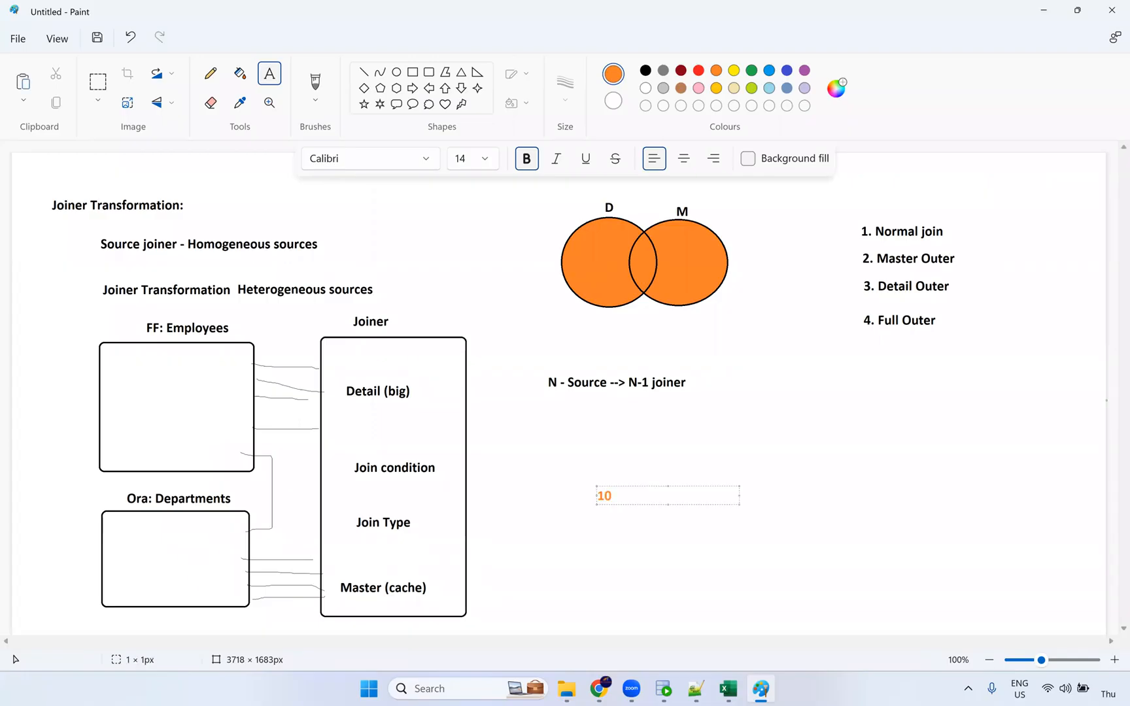
left_click(595, 526)
type("11")
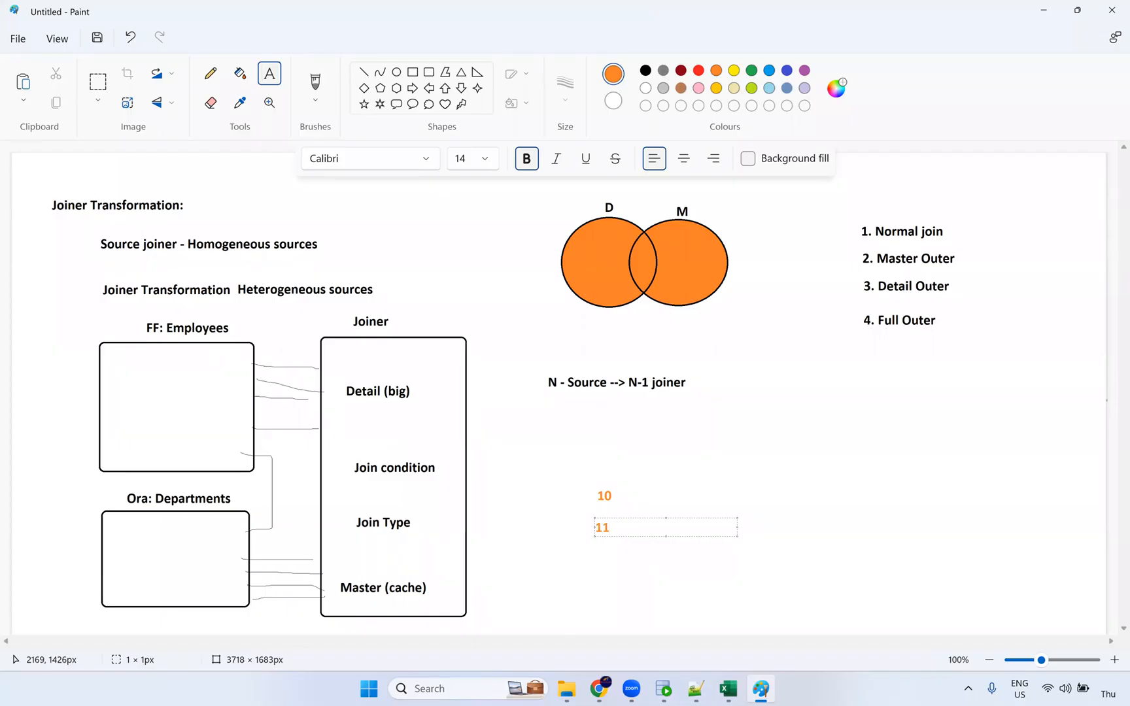
left_click(643, 516)
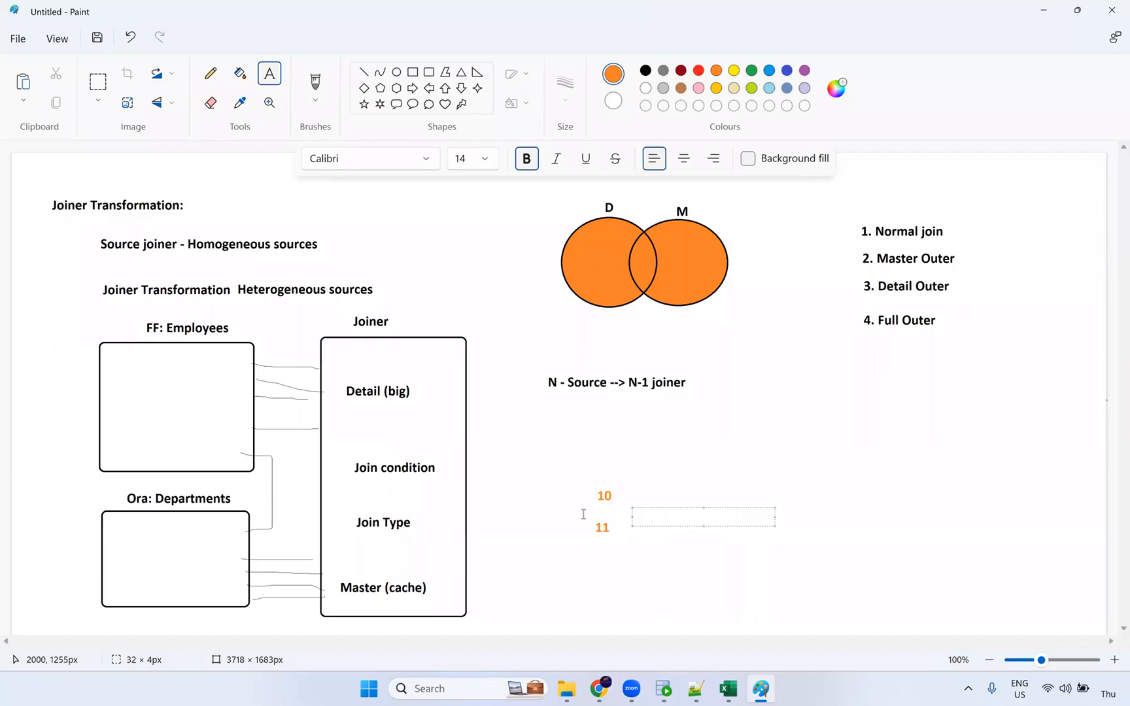
key("alt+Tab")
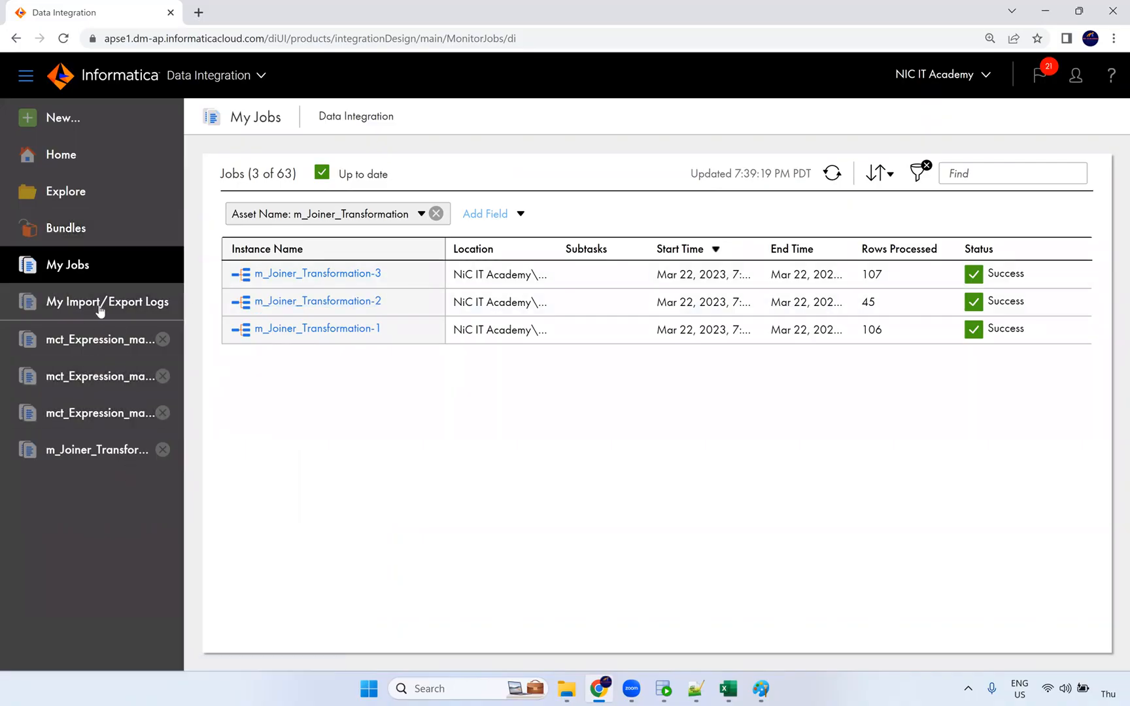
Browse the Taskflow templates in New Asset, cancel, then open the mct_Expression_macros-4 job results.
left_click(54, 124)
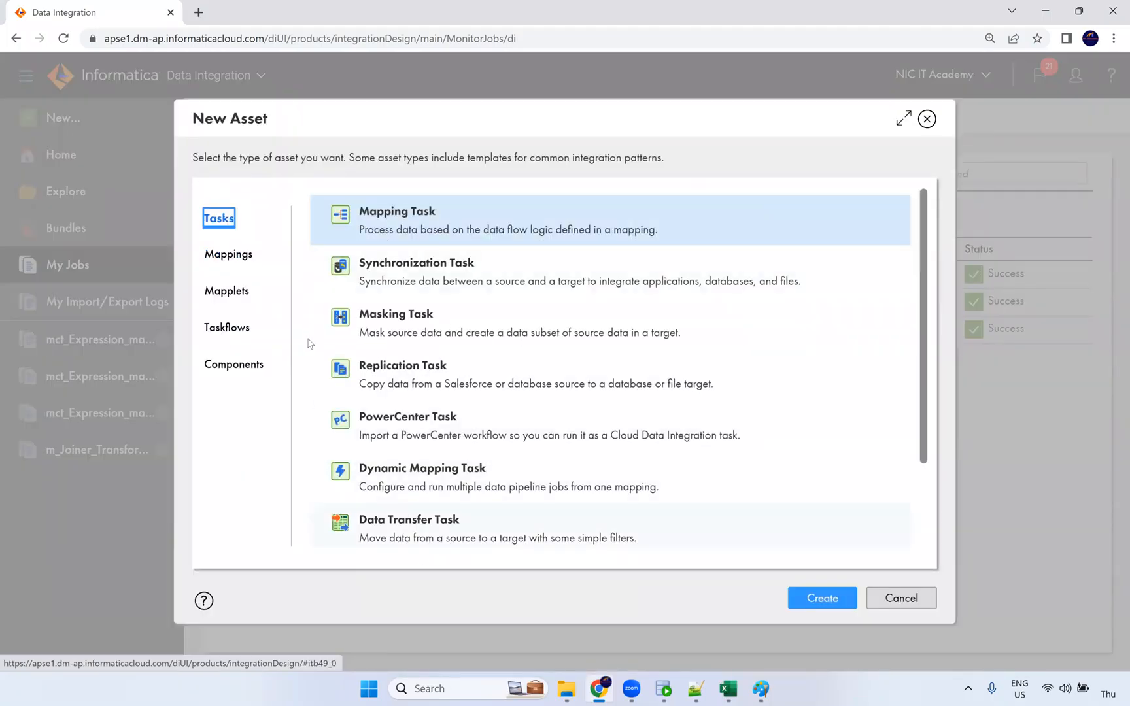
left_click(230, 333)
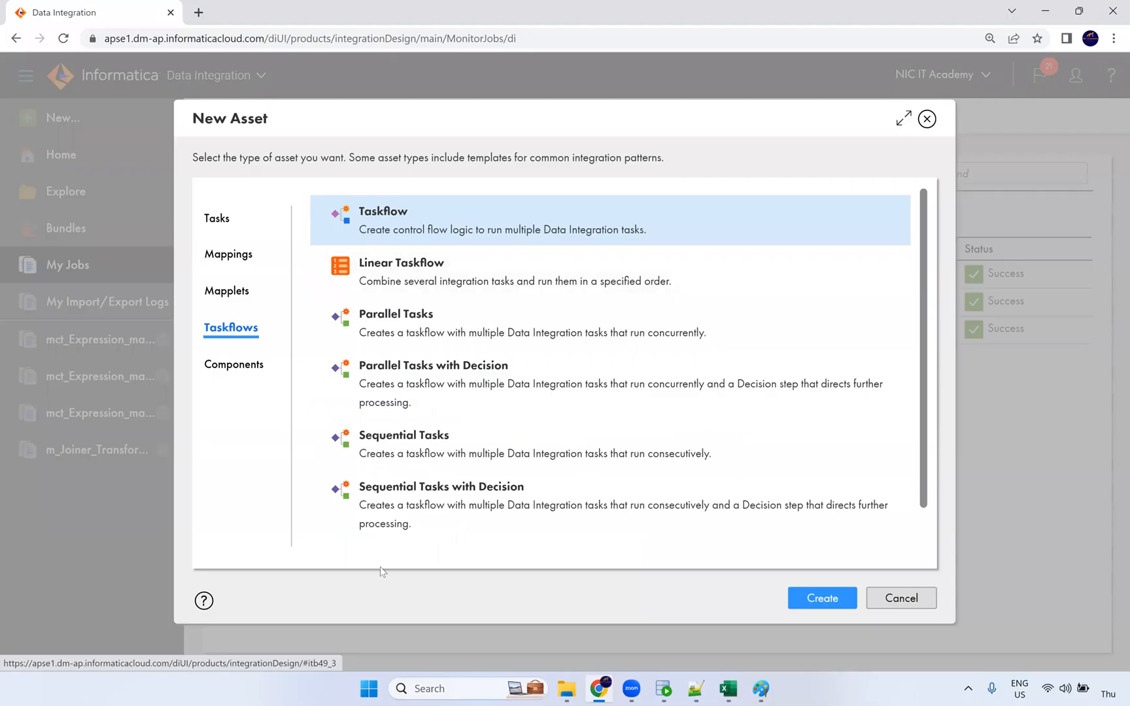
scroll(404, 383, "down", 2)
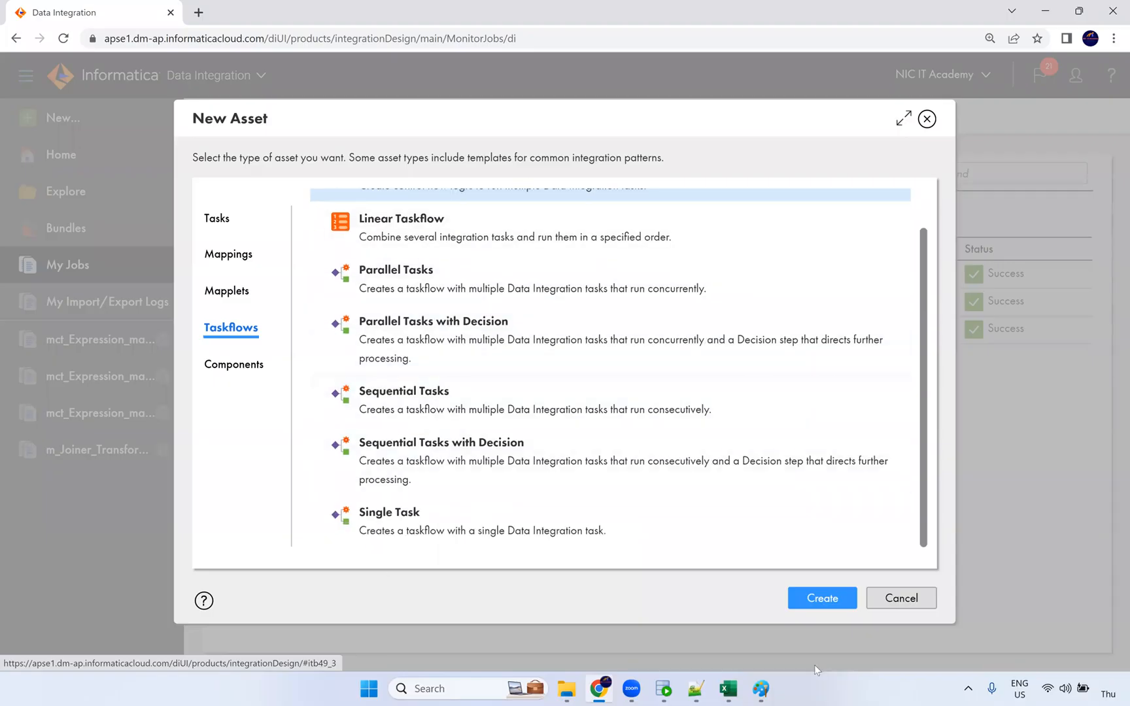
scroll(441, 461, "up", 2)
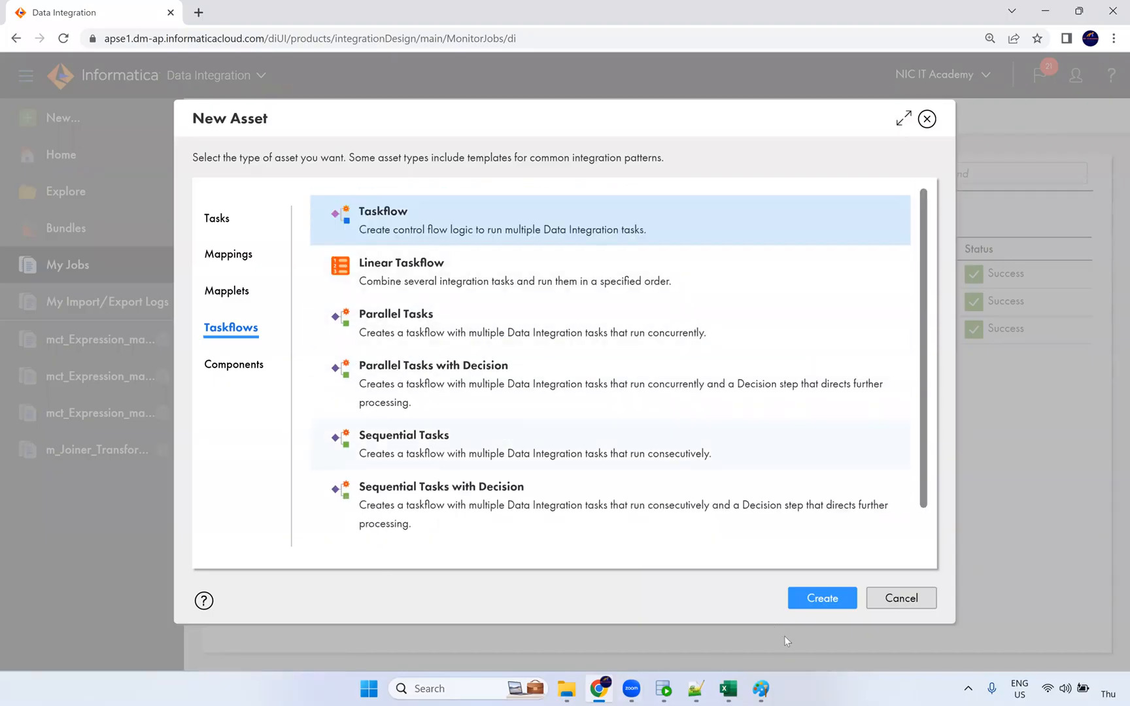
left_click(891, 612)
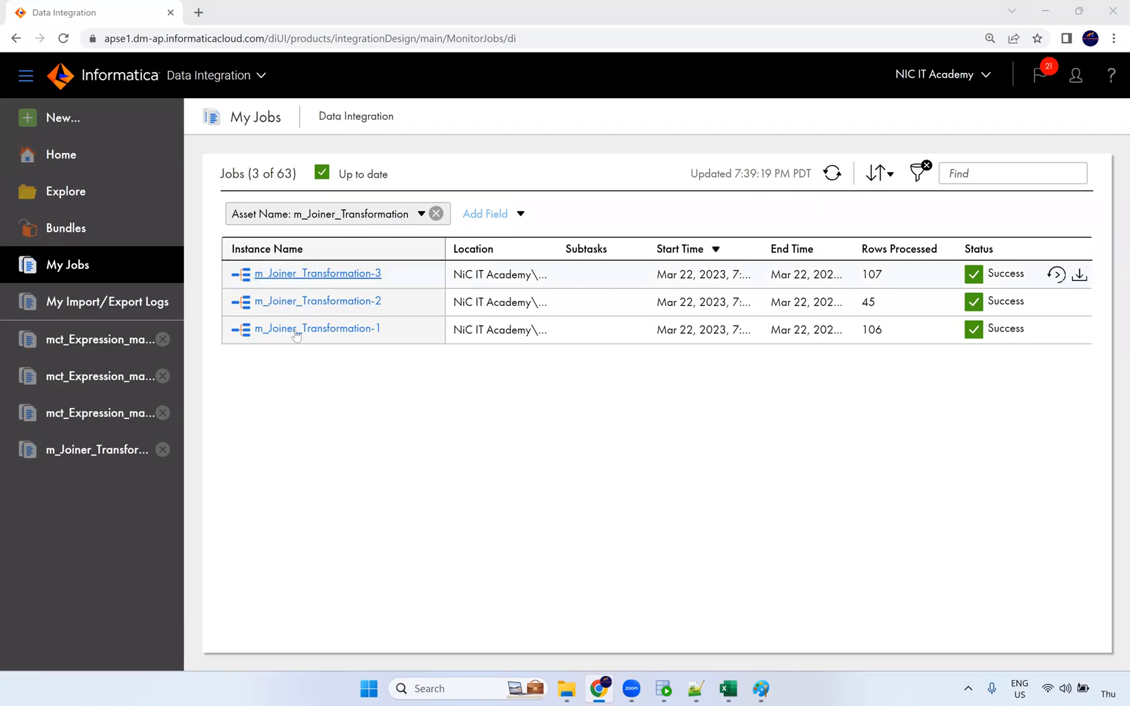
left_click(95, 417)
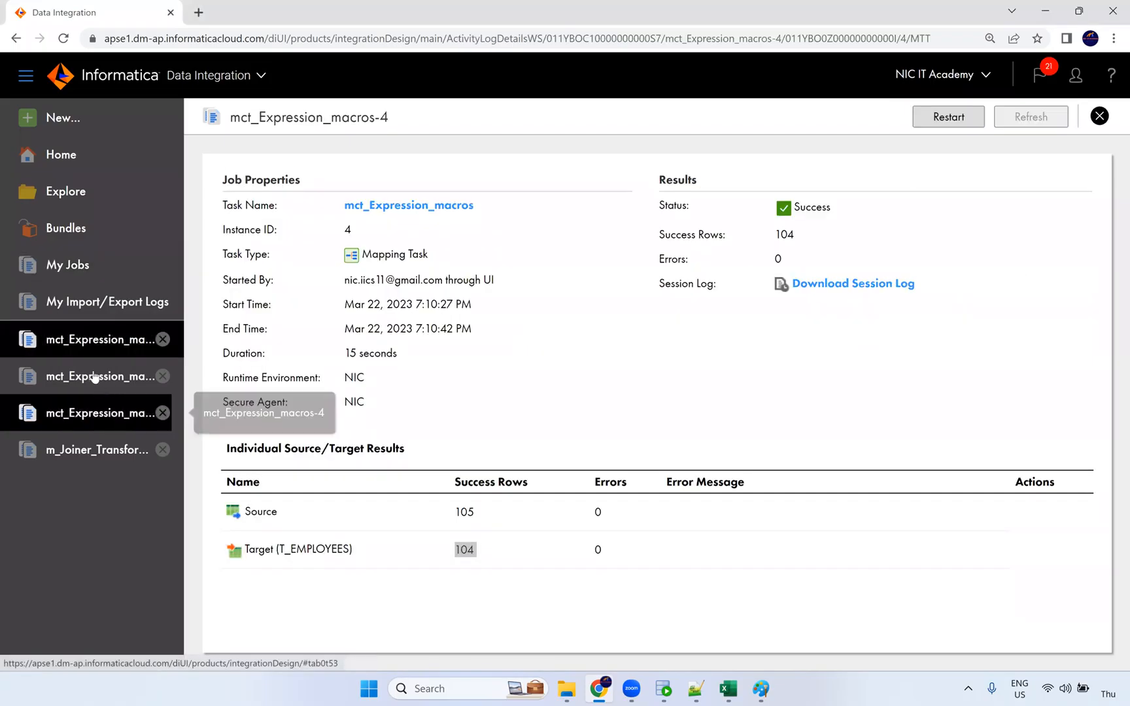
Open m_Expression_Macros from the mct_Expression_macros task and select its Expression node.
left_click(419, 206)
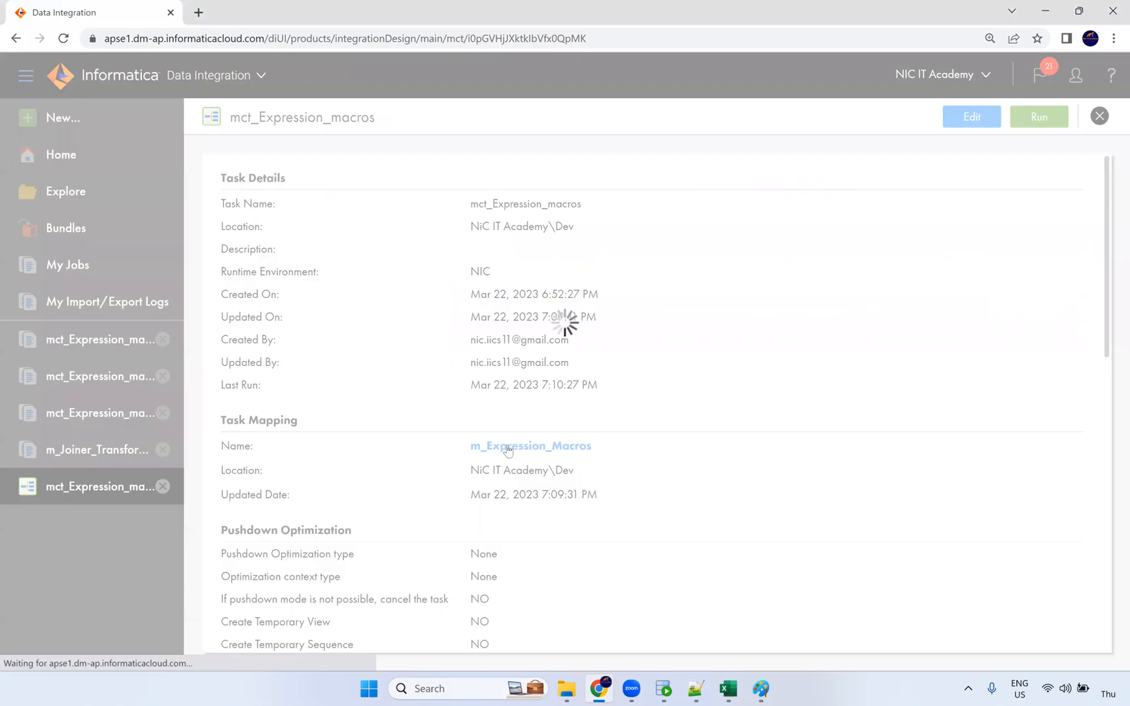
left_click(507, 447)
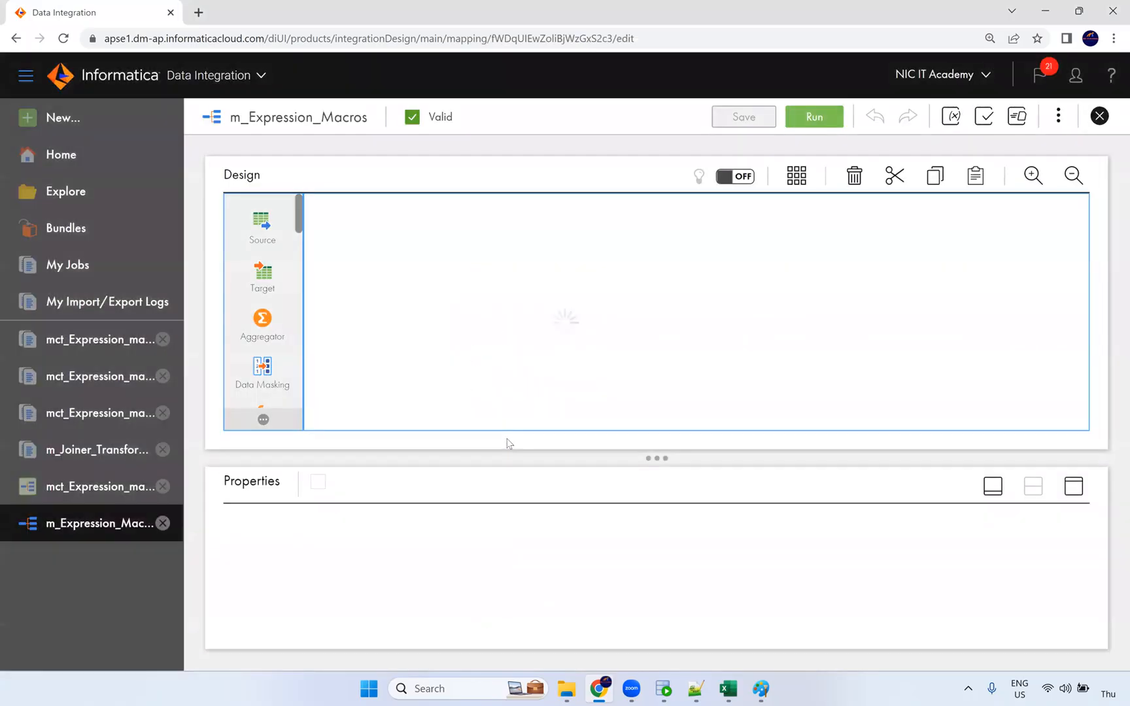
left_click(583, 312)
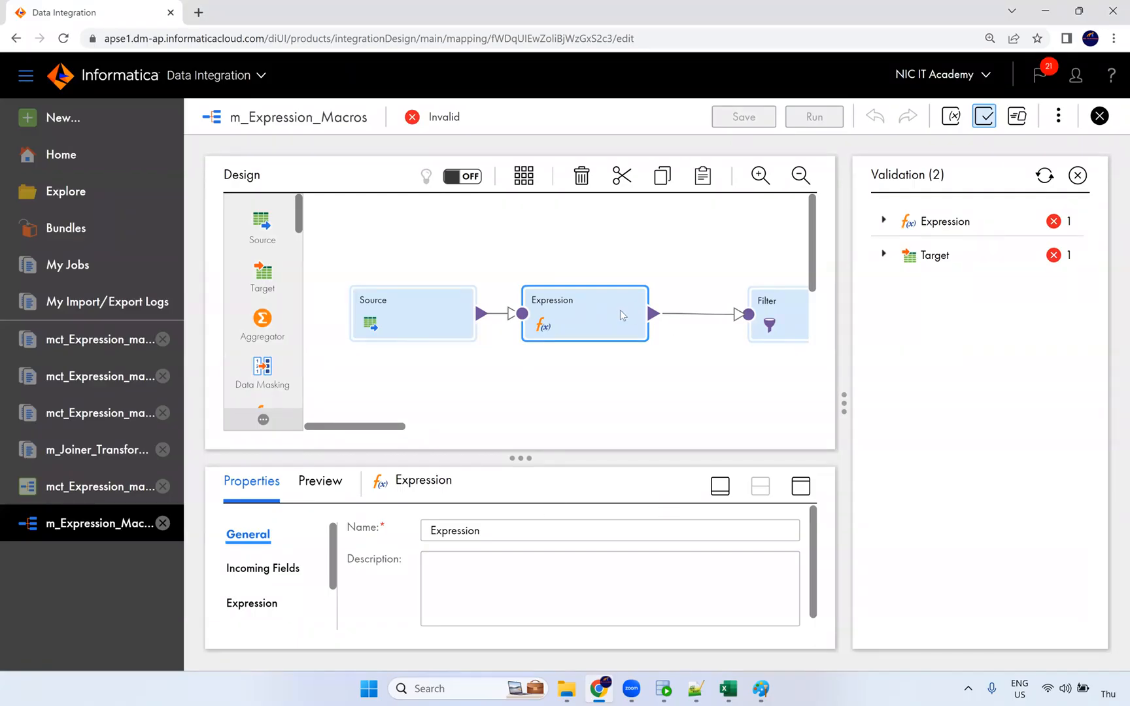
Check the Target and Expression validation errors, then maximize the Expression properties panel.
left_click(1076, 176)
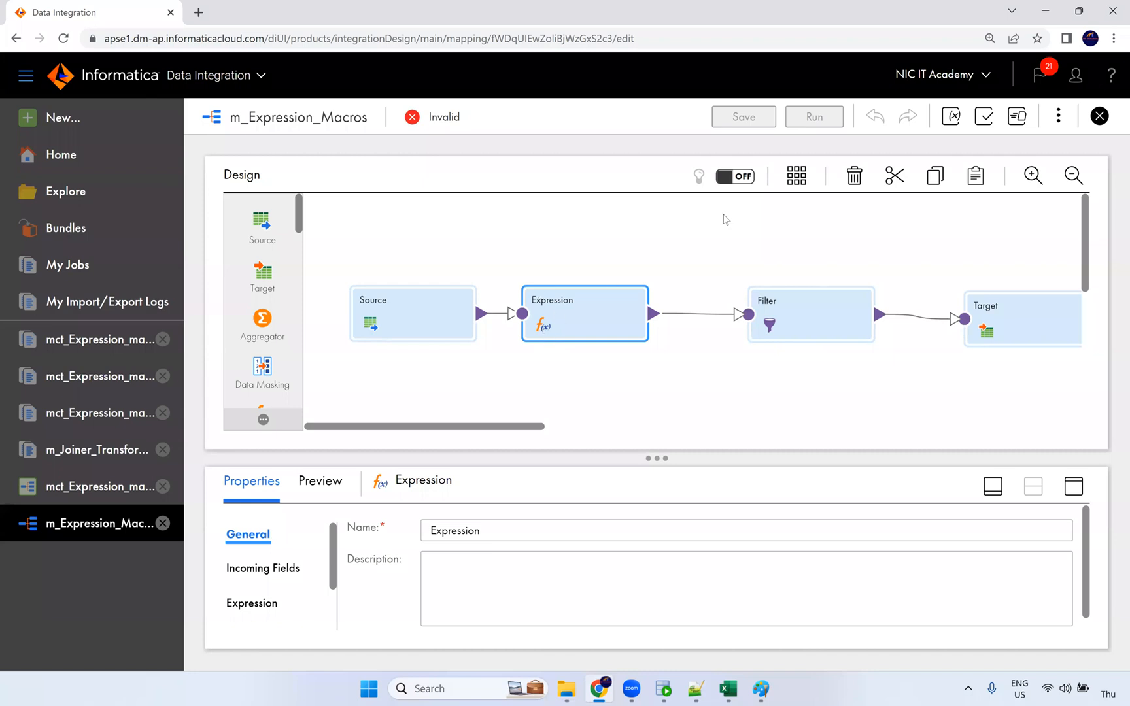
left_click(985, 118)
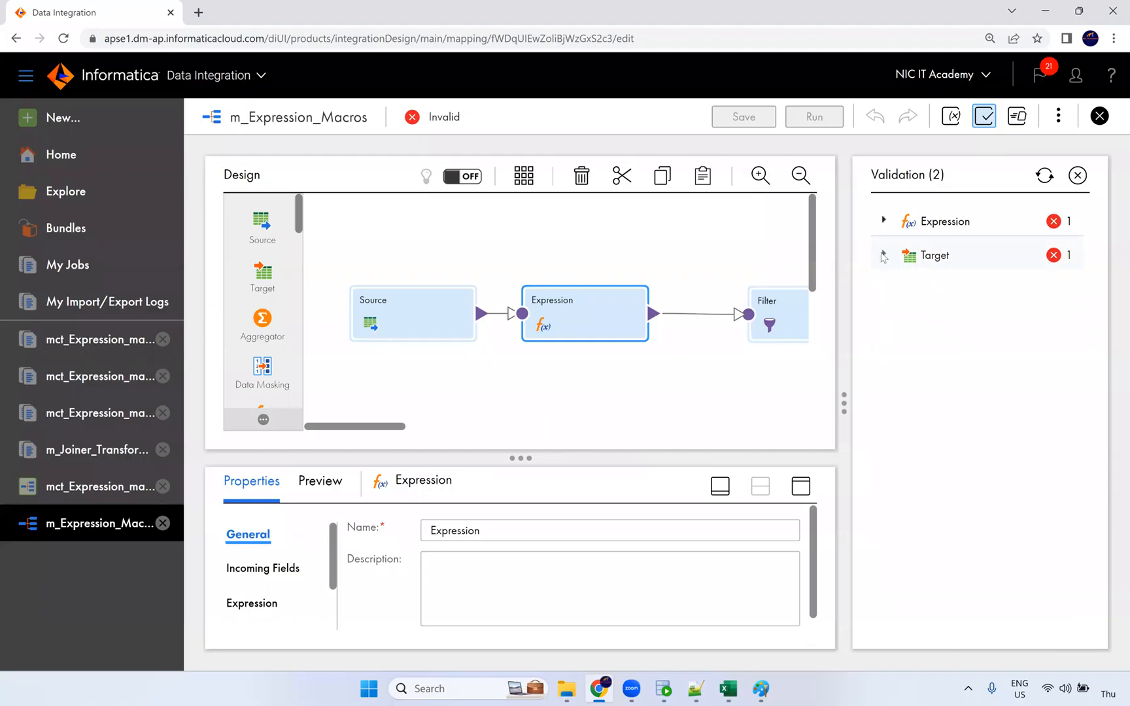
left_click(883, 254)
left_click(883, 221)
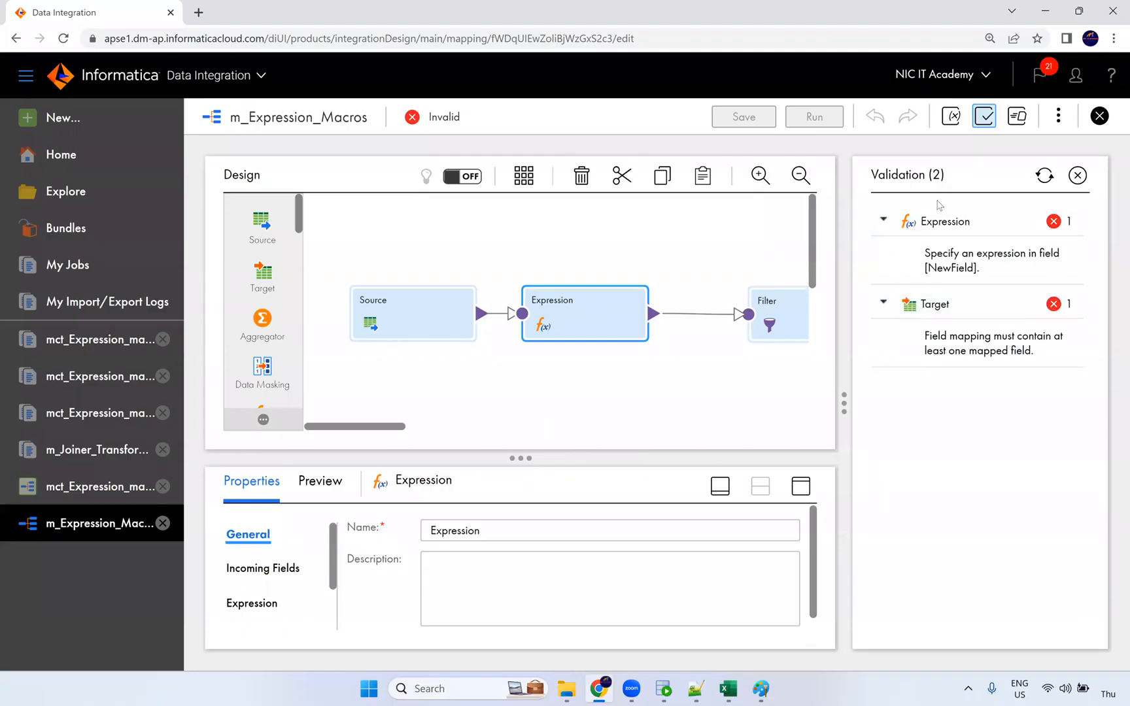
left_click(1078, 175)
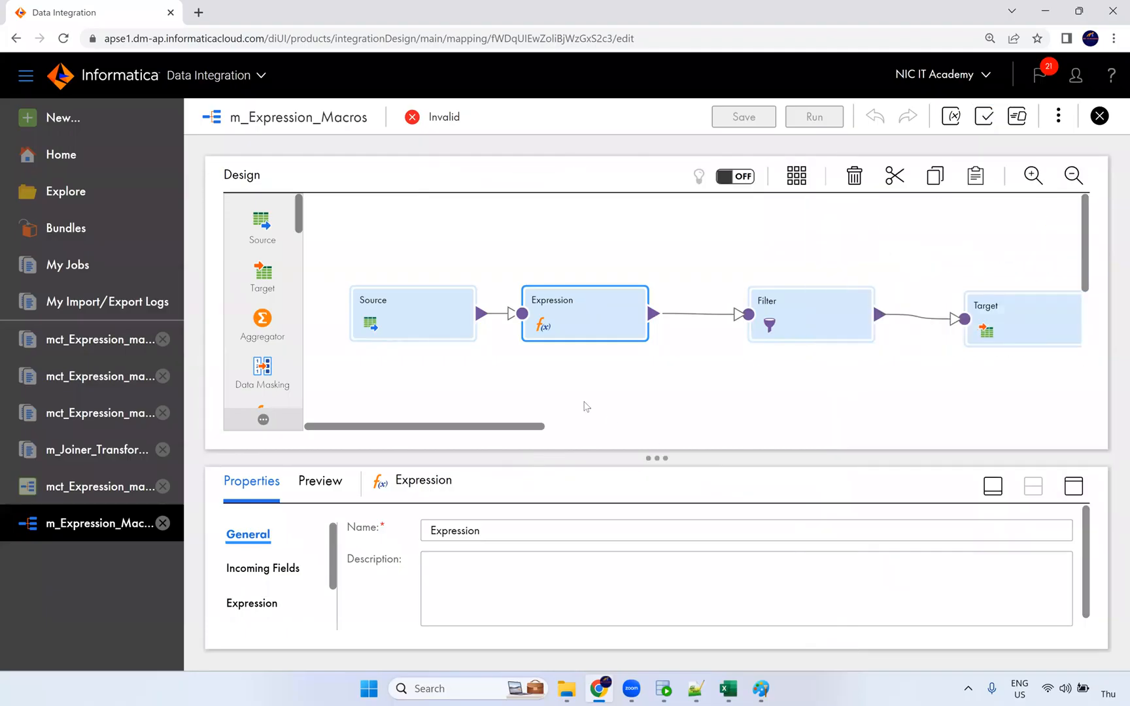
left_click(1073, 487)
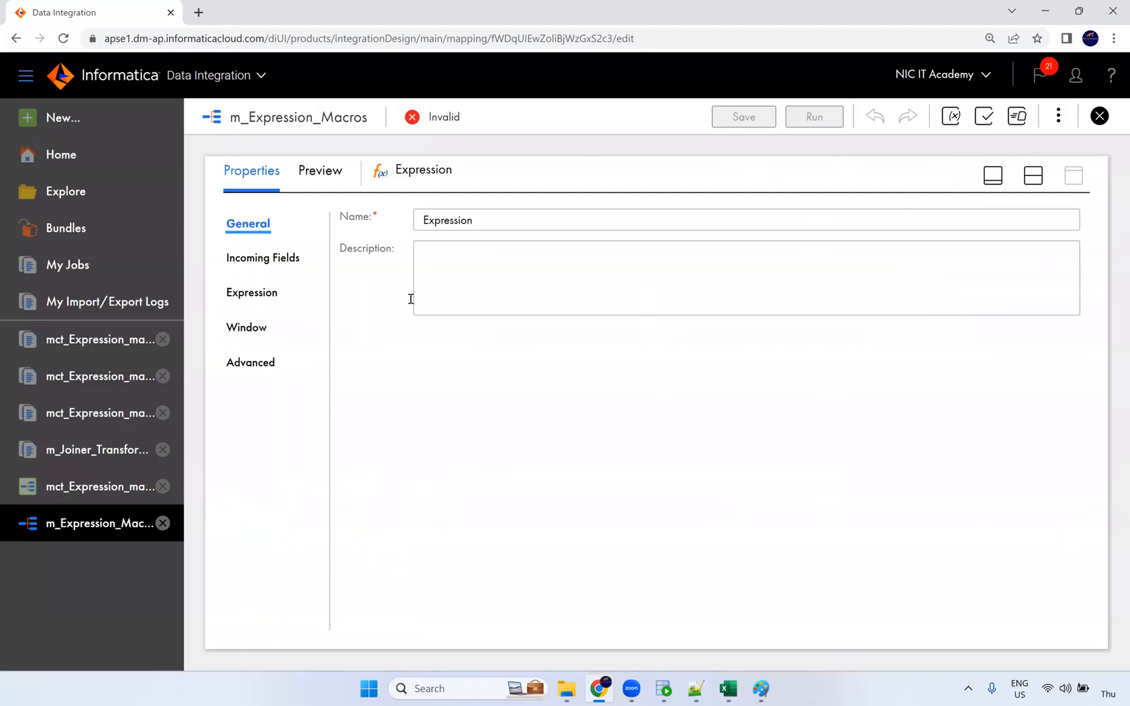
Insert Reg_Replace from Built-in functions > All functions into the %in_PORTS%_out expression.
left_click(258, 294)
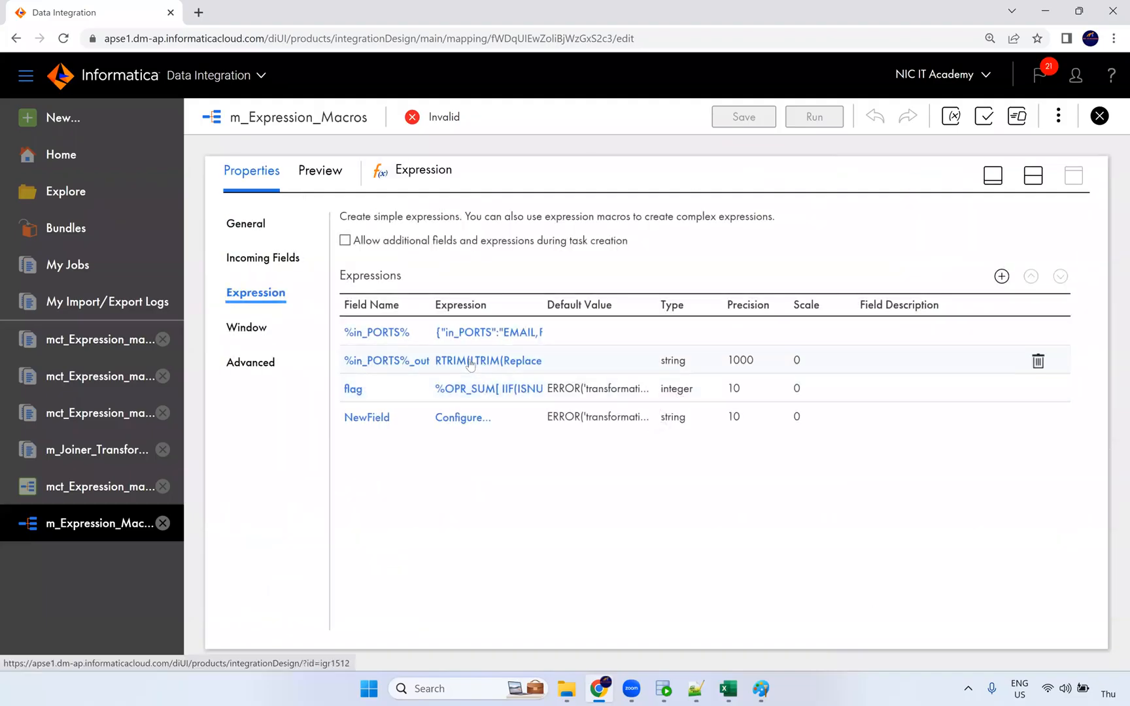
left_click(470, 361)
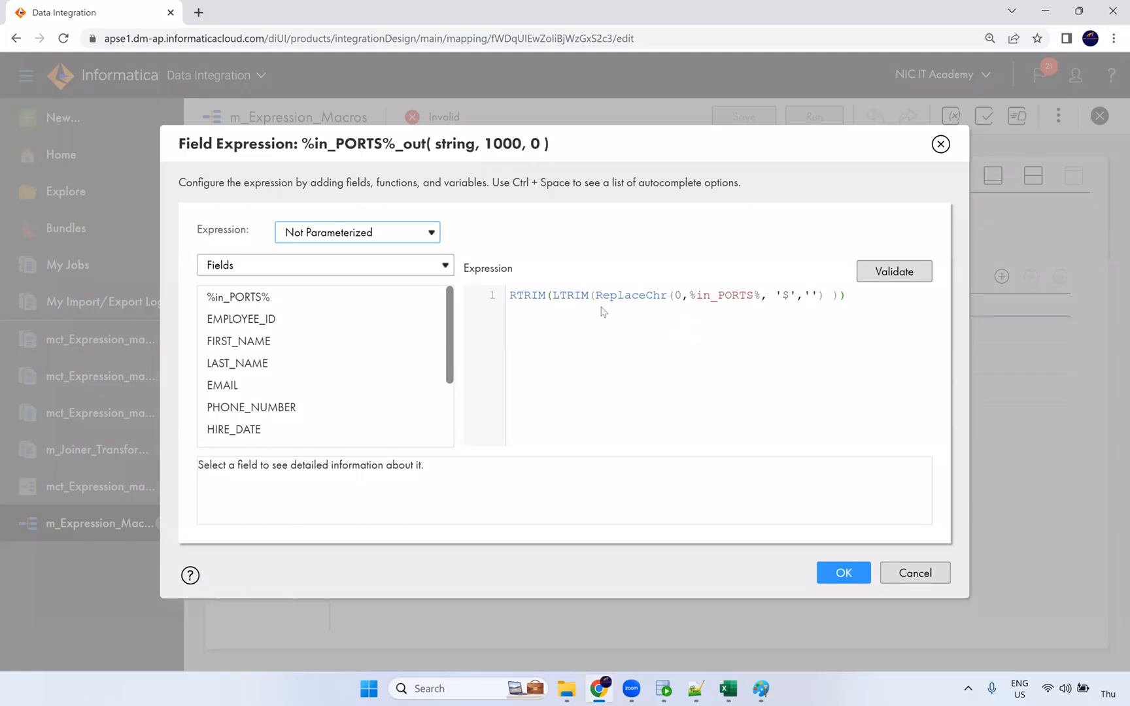
left_click(312, 272)
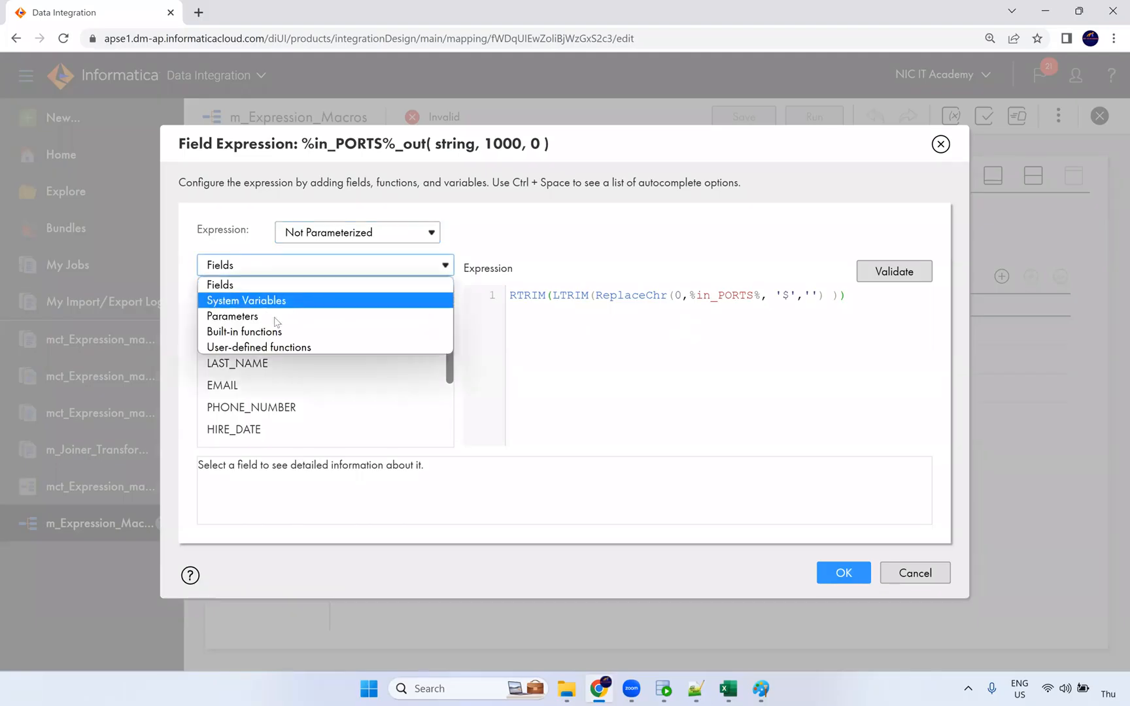
left_click(270, 332)
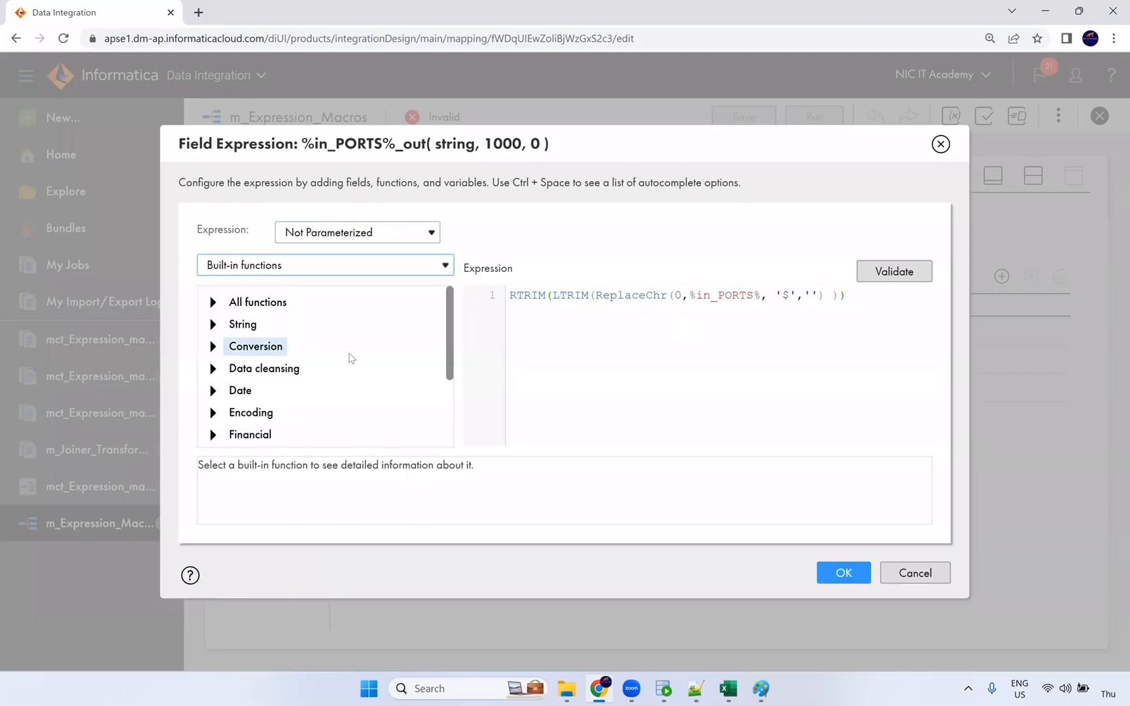
scroll(330, 384, "down", 3)
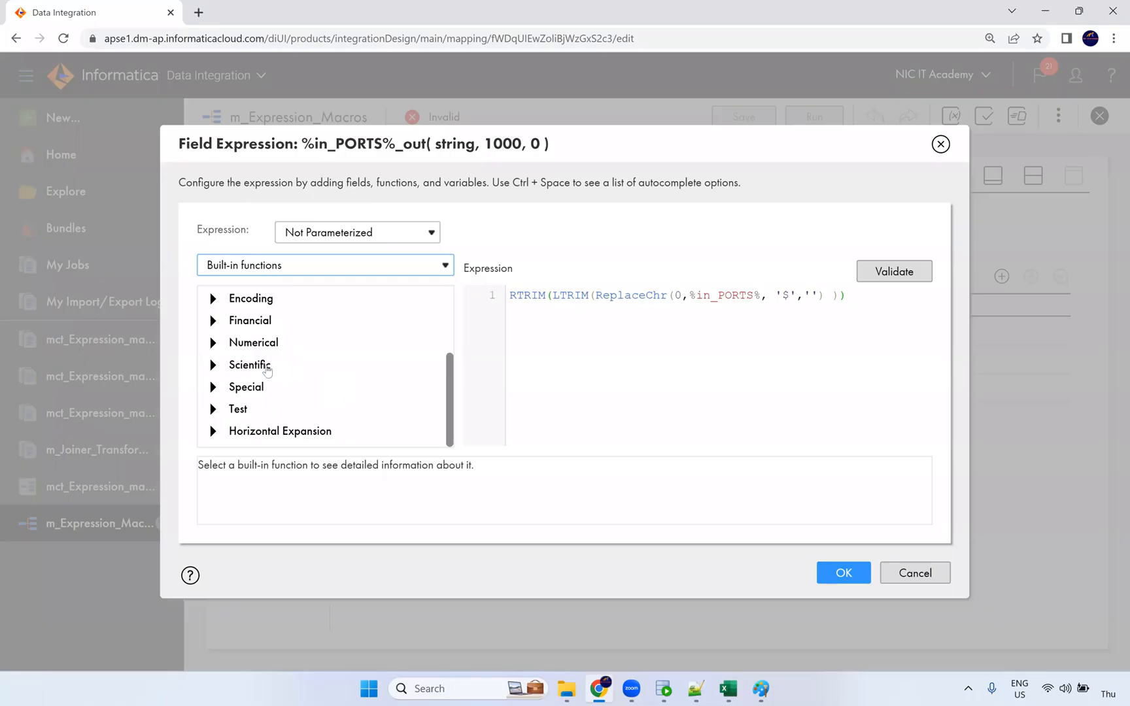
left_click(238, 345)
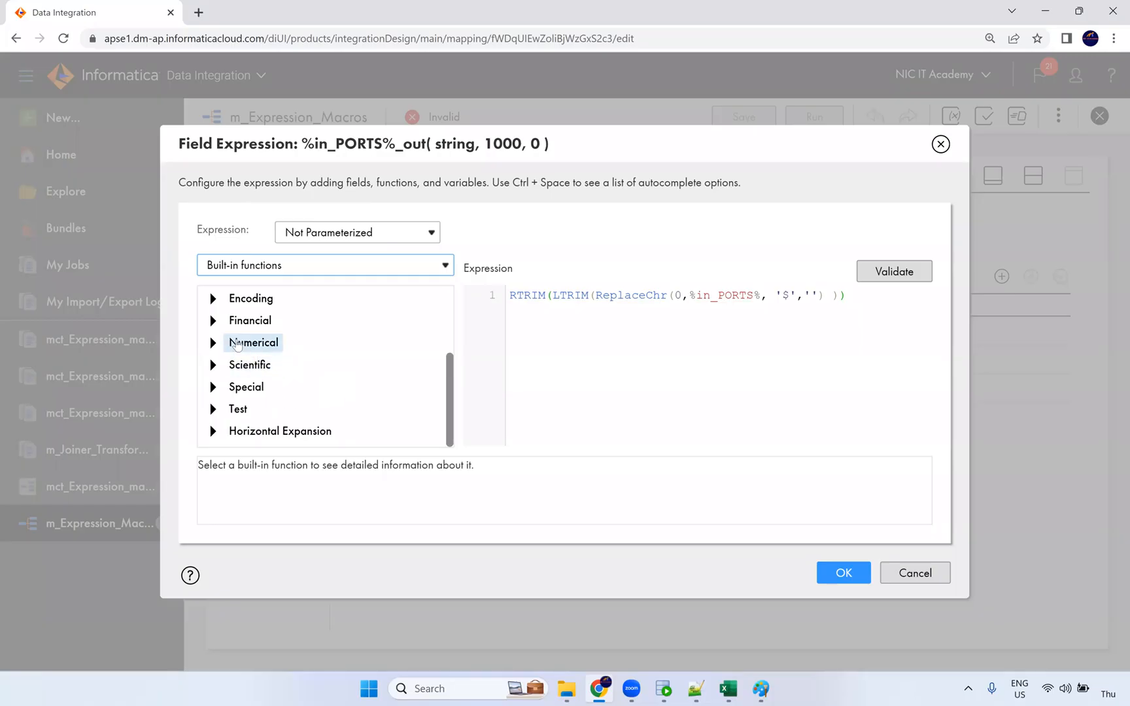
left_click(212, 386)
scroll(386, 398, "down", 3)
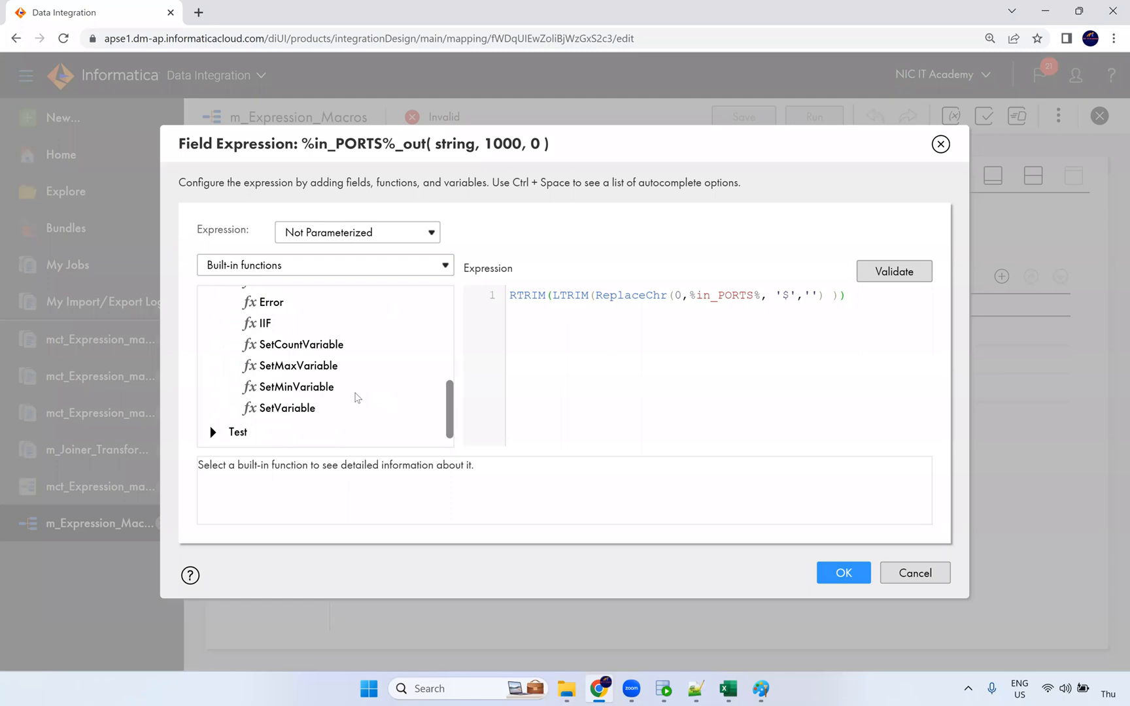
scroll(353, 400, "up", 5)
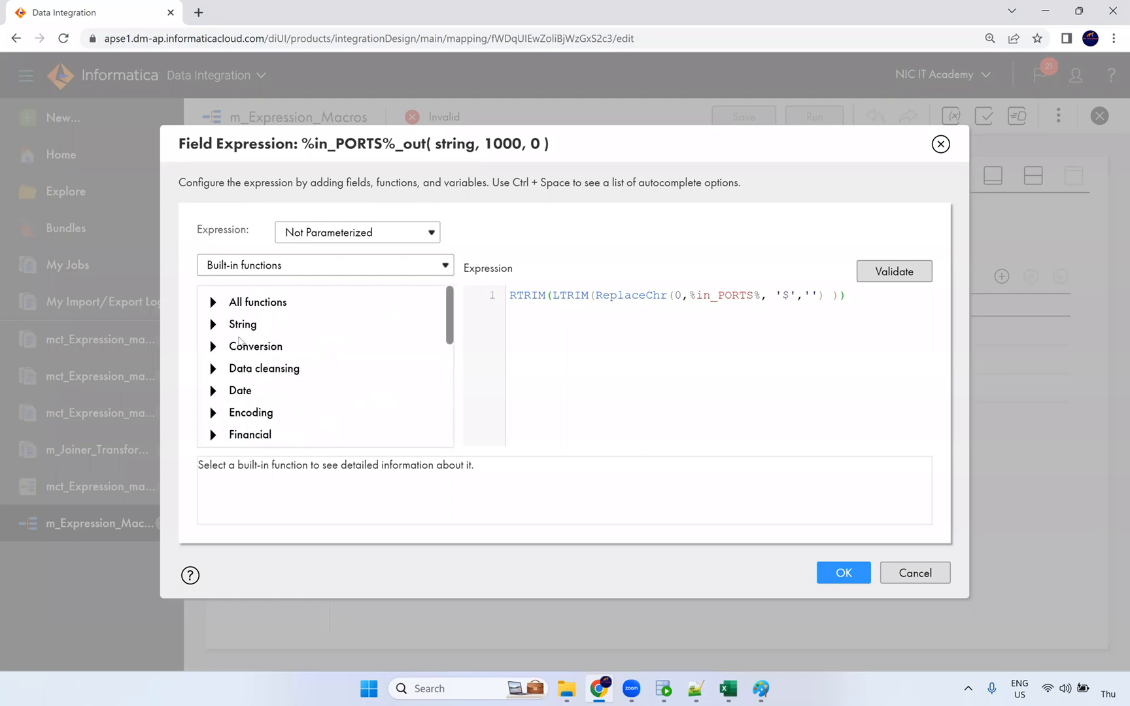
left_click(216, 303)
scroll(335, 398, "down", 15)
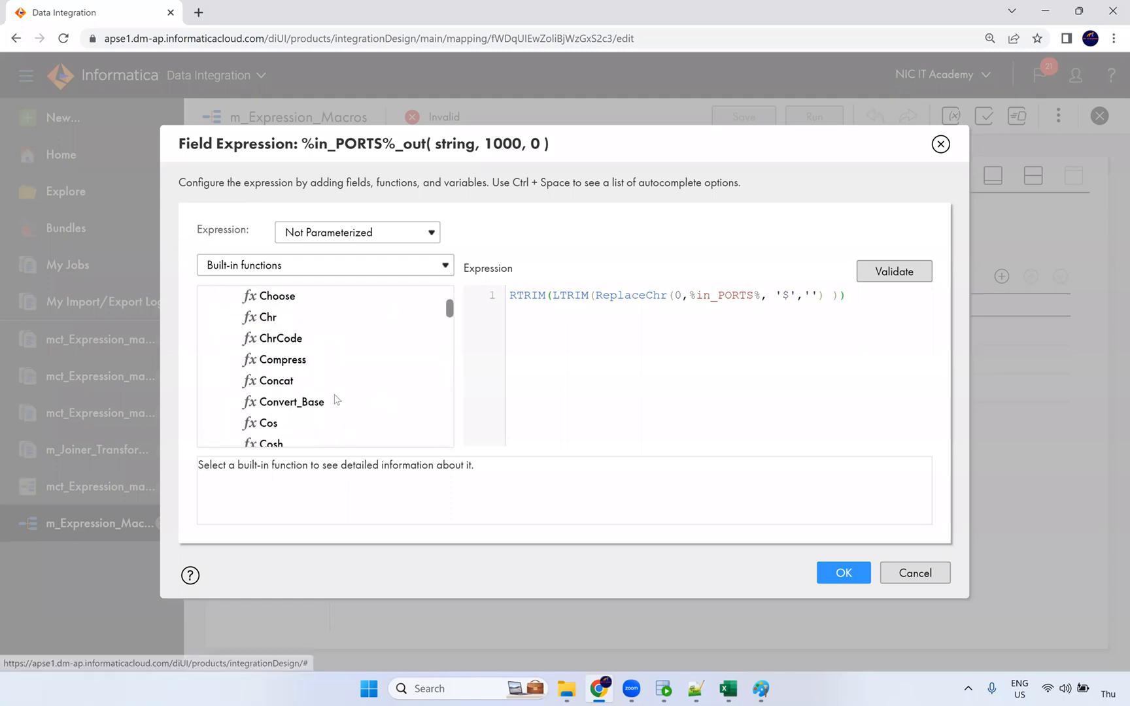
scroll(335, 400, "down", 10)
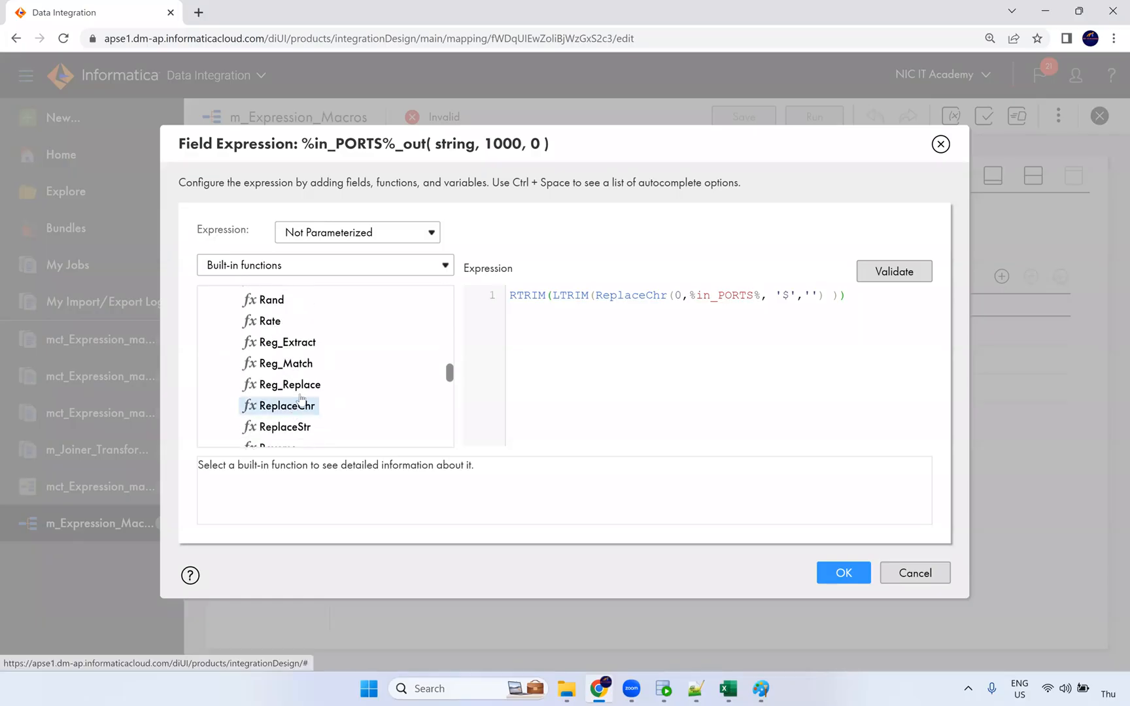
double_click(305, 384)
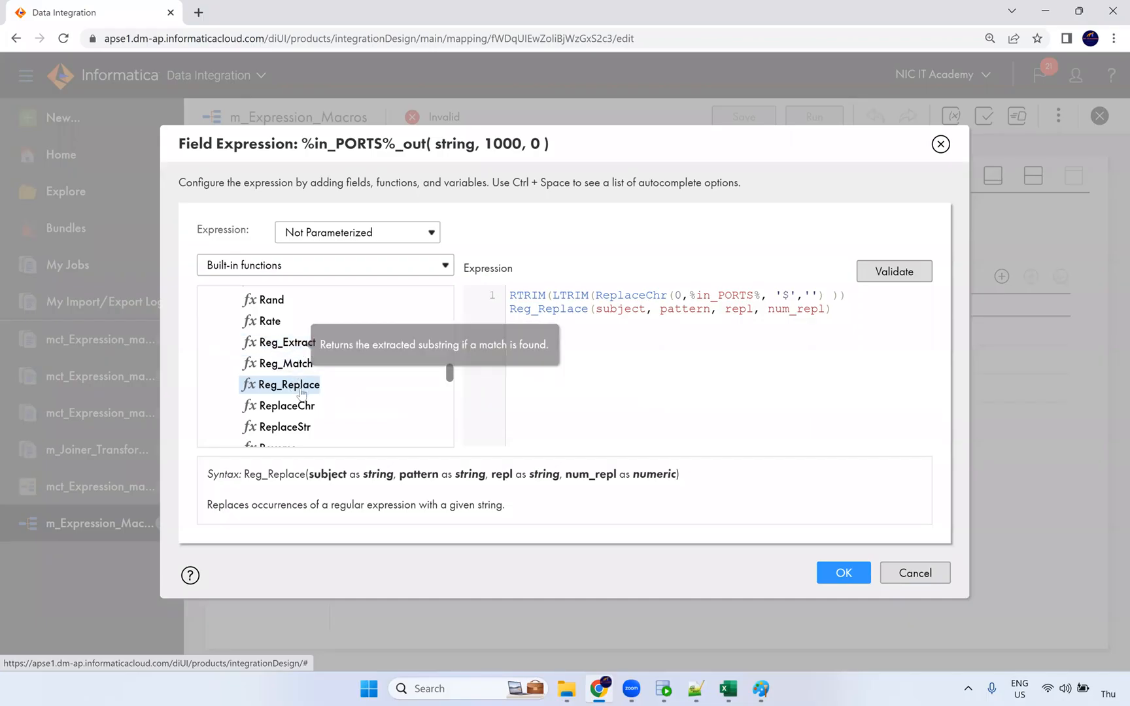
Select LTRIM and the ReplaceChr call in the existing RTRIM(LTRIM(ReplaceChr…)) line.
scroll(304, 384, "down", 1)
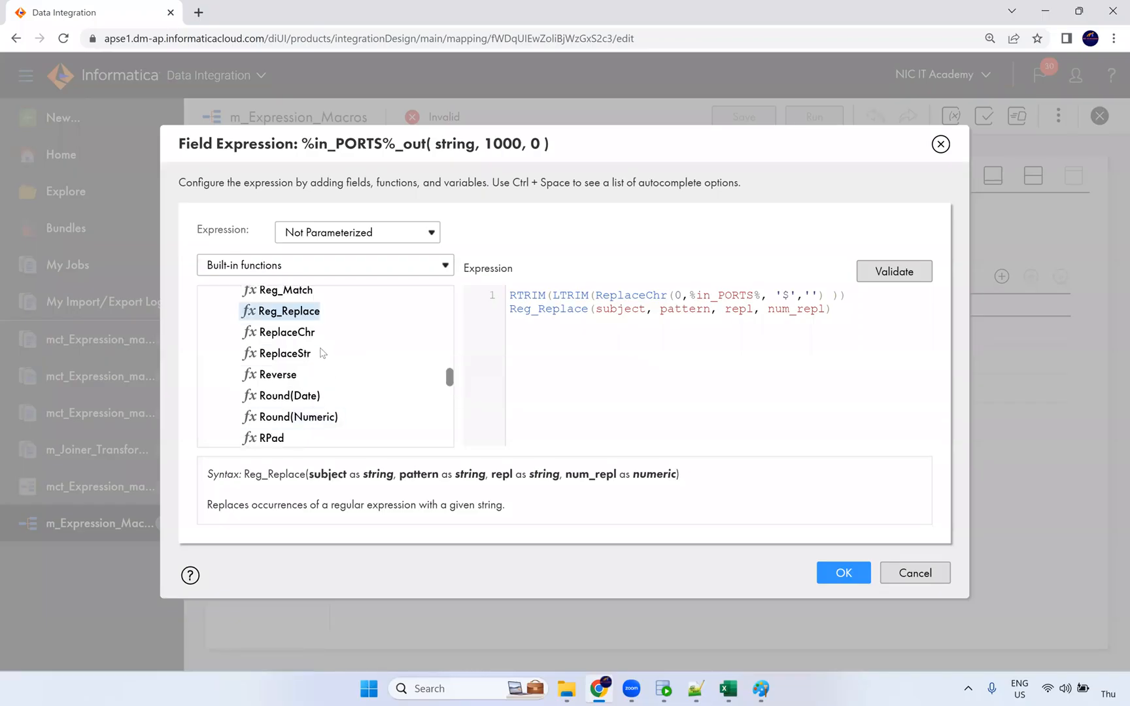
scroll(318, 349, "up", 1)
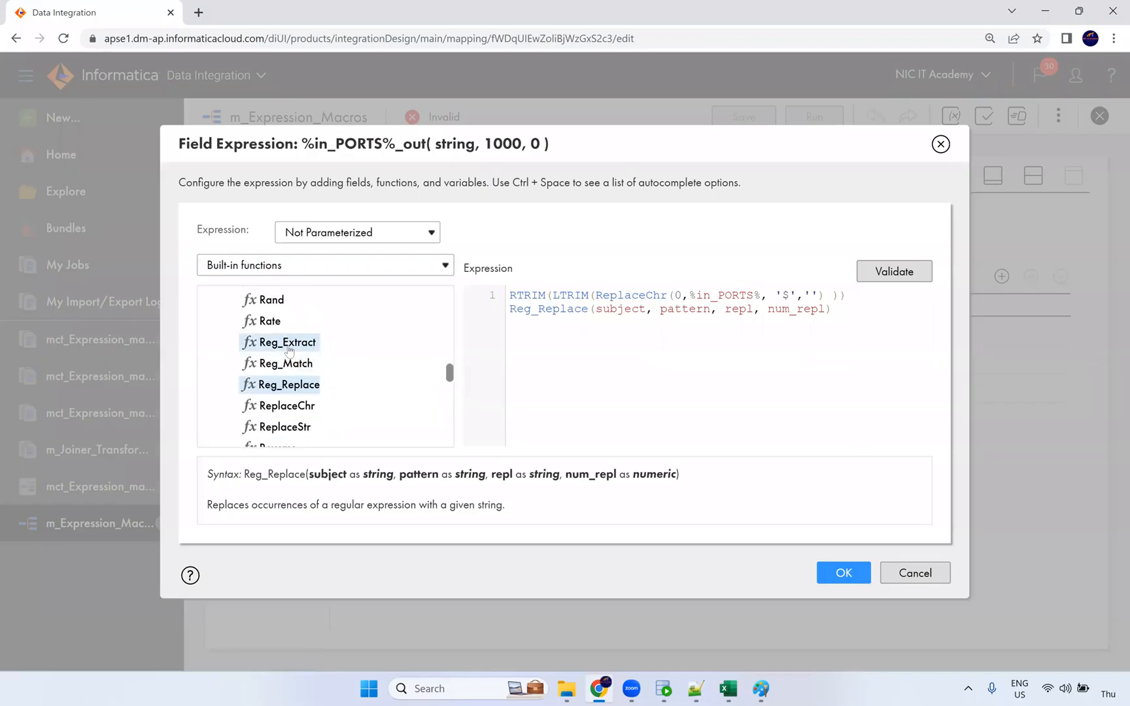
mouse_move(290, 352)
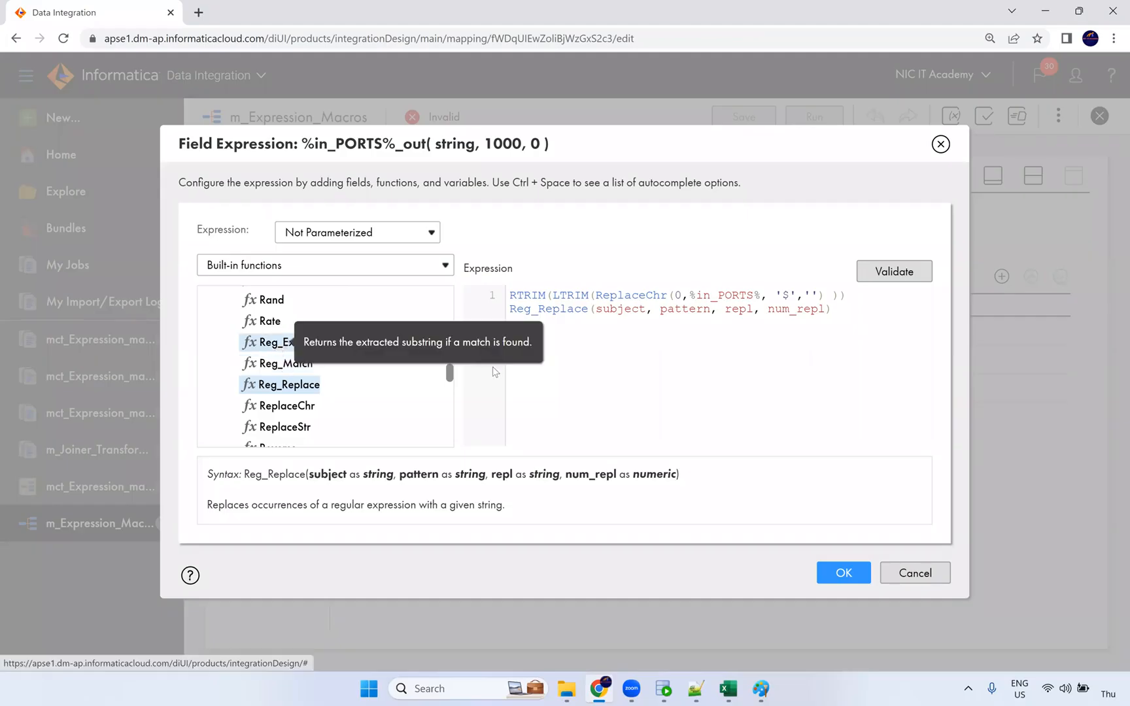
double_click(582, 296)
double_click(631, 295)
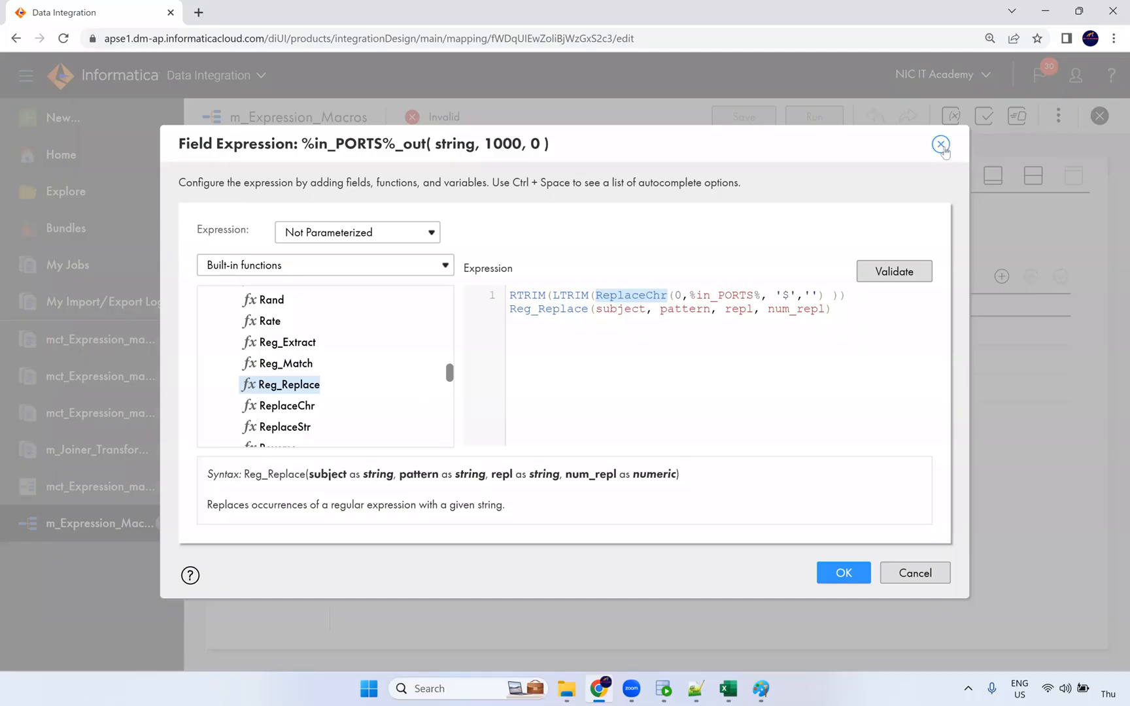
Cancel the %in_PORTS%_out expression editor twice, discarding Reg_Replace, and bring SQL Developer forward.
left_click(917, 574)
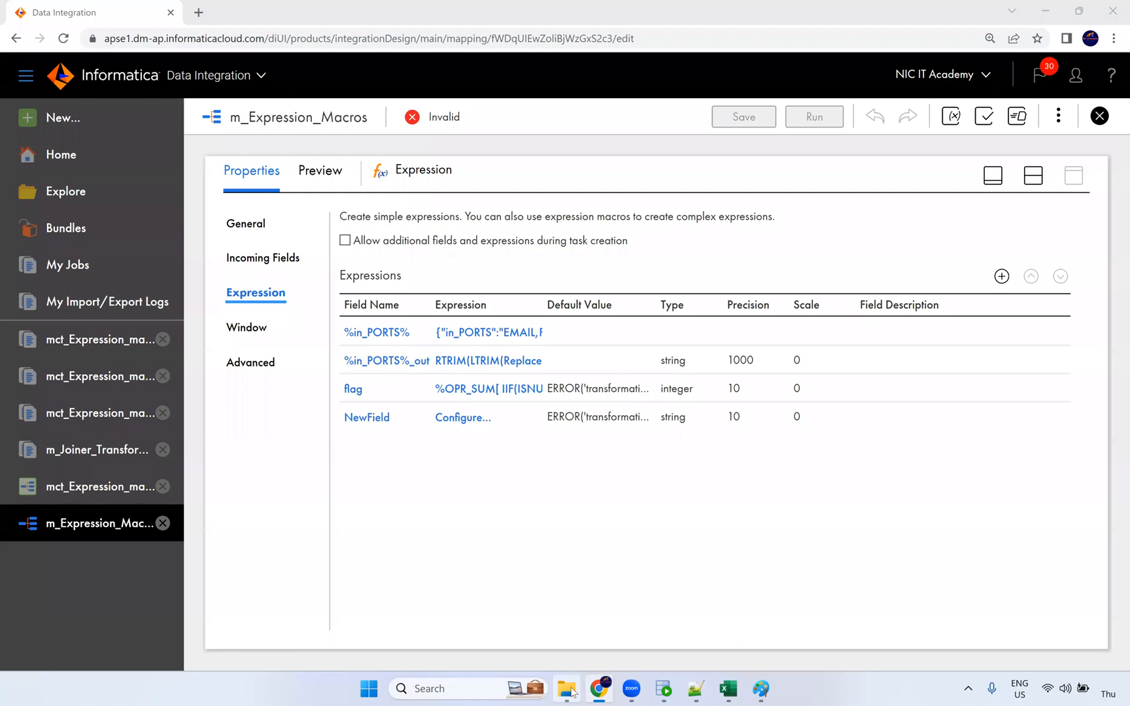
mouse_move(571, 692)
left_click(486, 362)
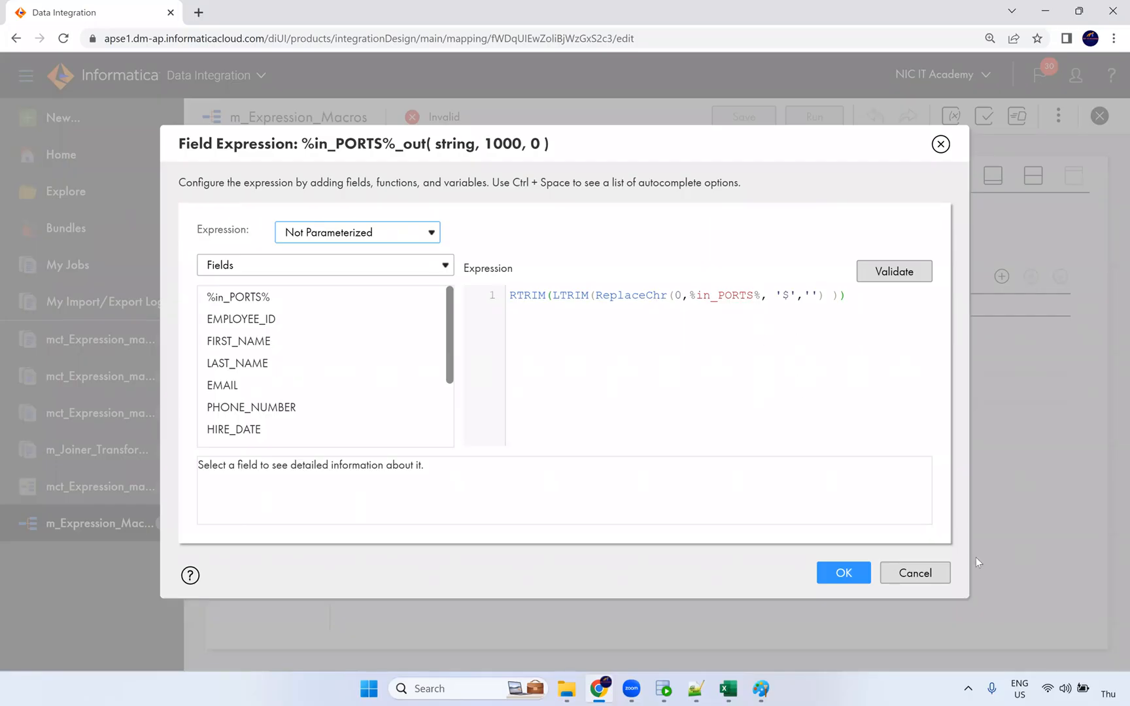
left_click(929, 582)
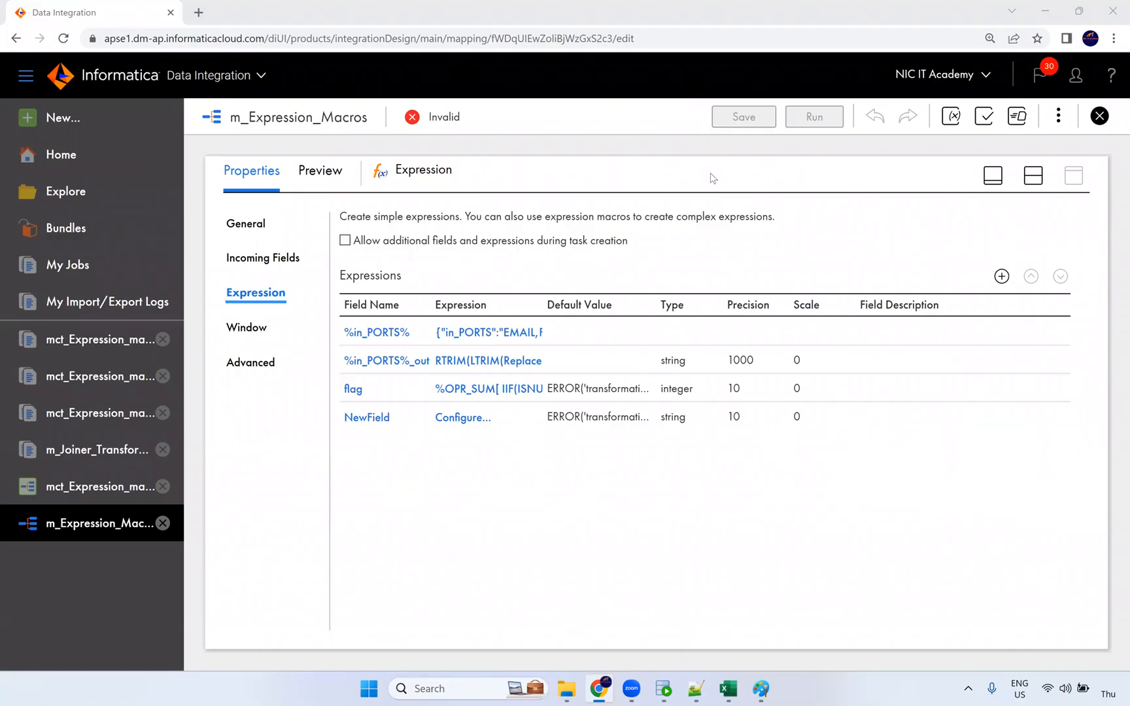
left_click(662, 689)
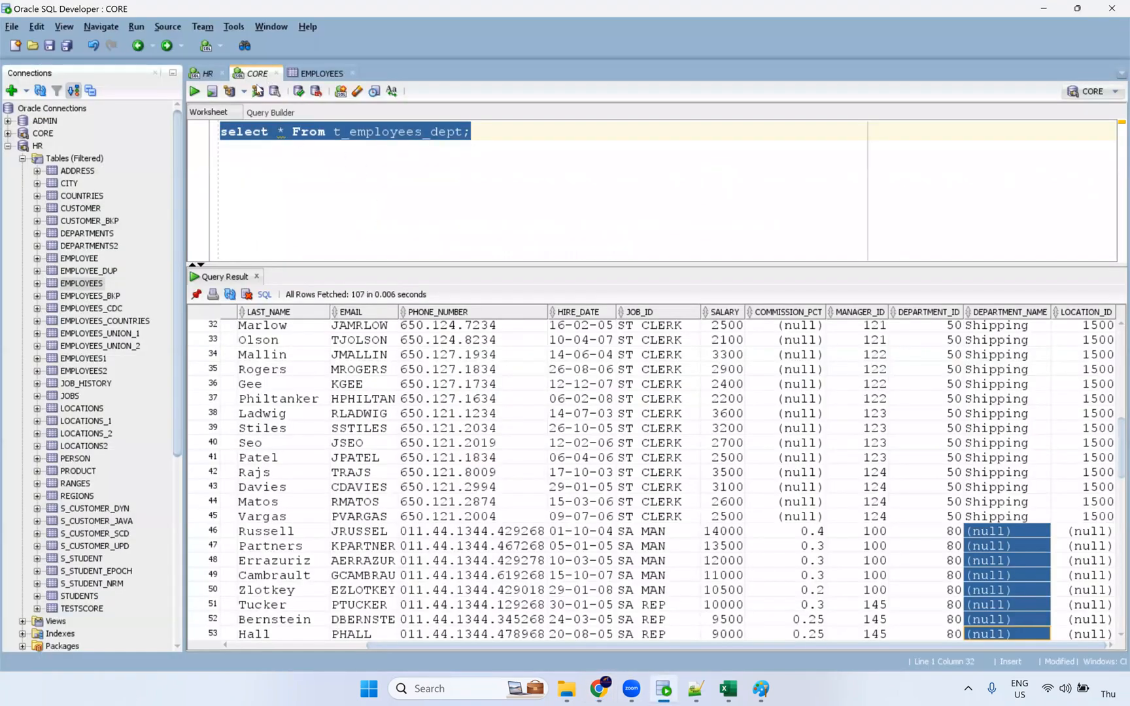
Type 'commit?' into the HR worksheet's query editor.
left_click(211, 75)
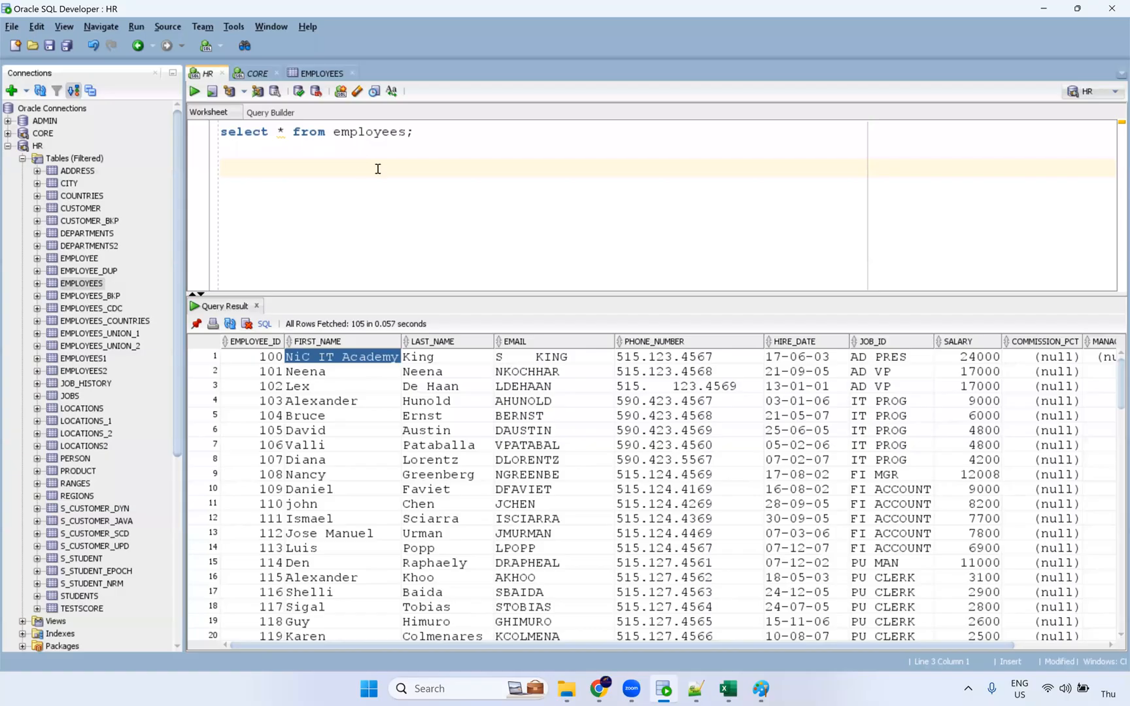
left_click(448, 144)
type("commit")
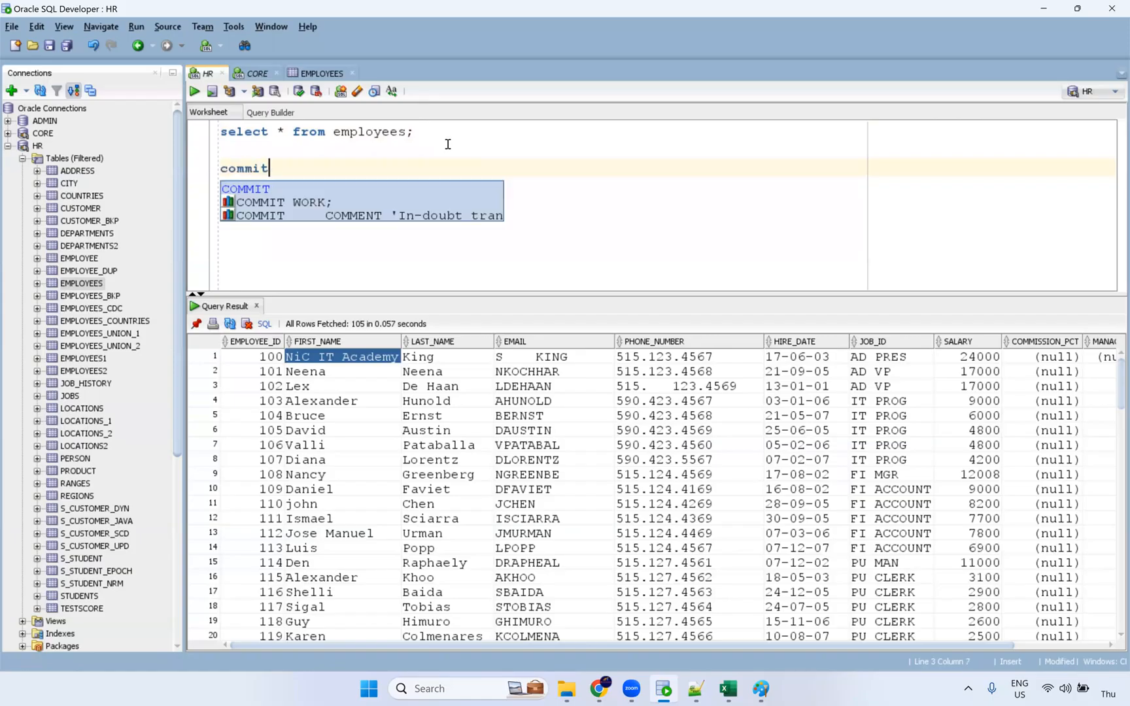
type("?")
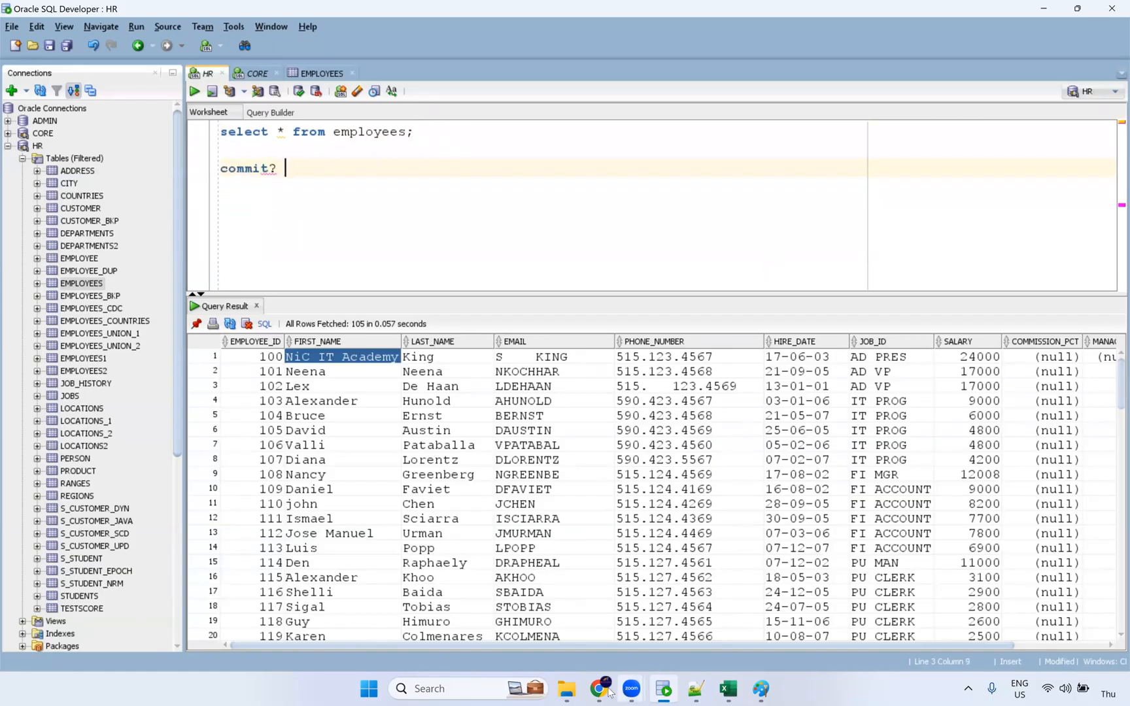
mouse_move(609, 692)
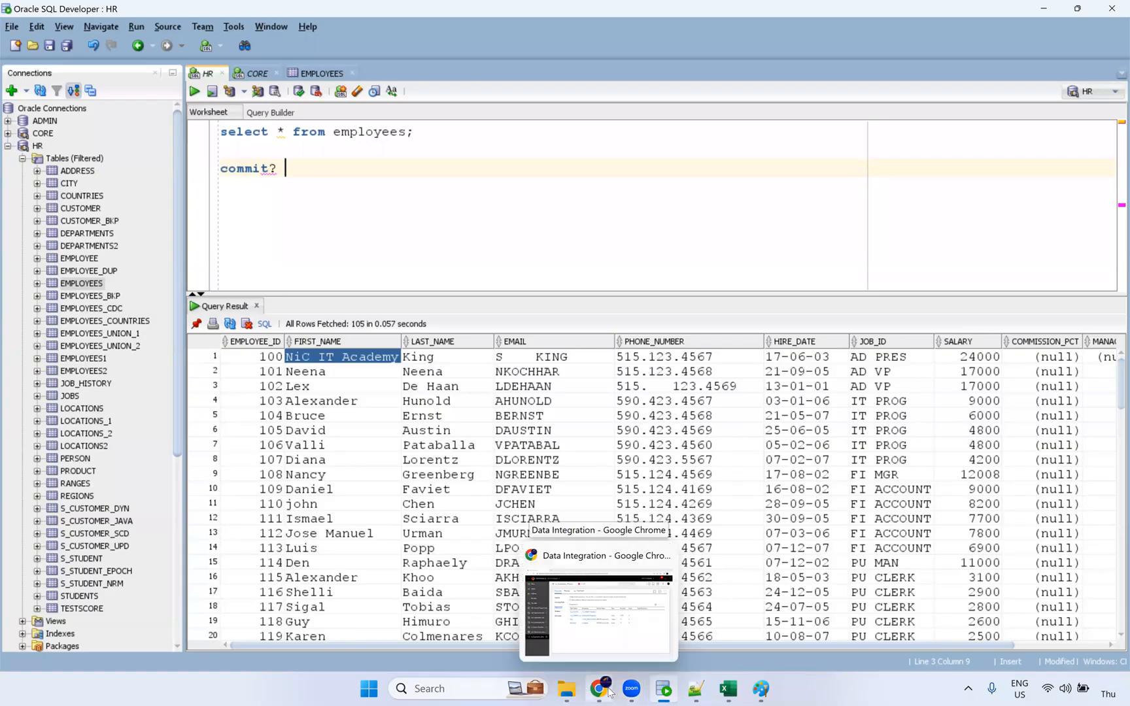
left_click(608, 691)
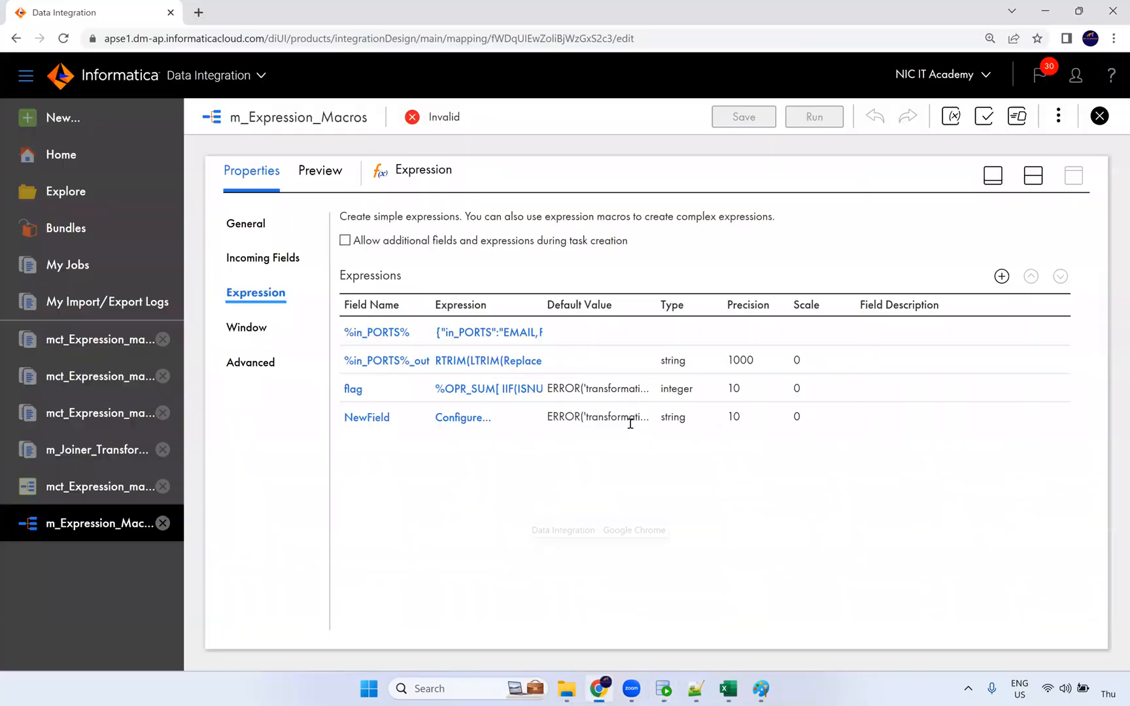
key("alt+Tab")
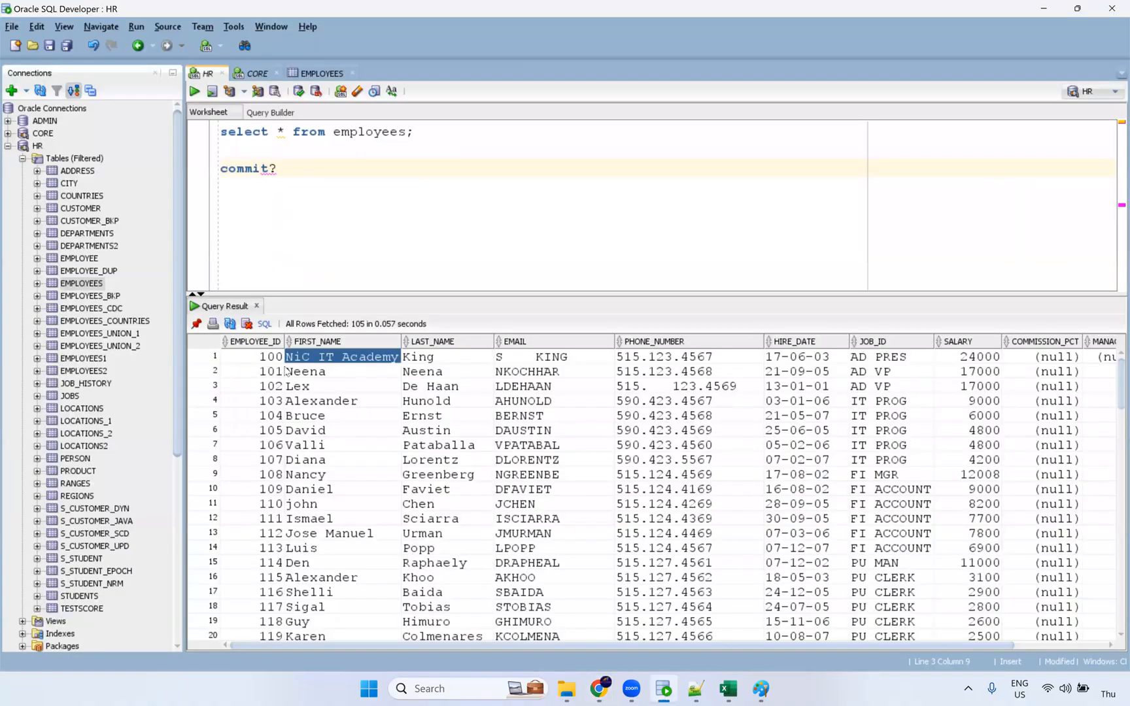
Select employee result rows 2–16 (EMPLOYEE_ID to PHONE_NUMBER) and the 'commit?' text on line 3.
left_click_drag(285, 370, 708, 626)
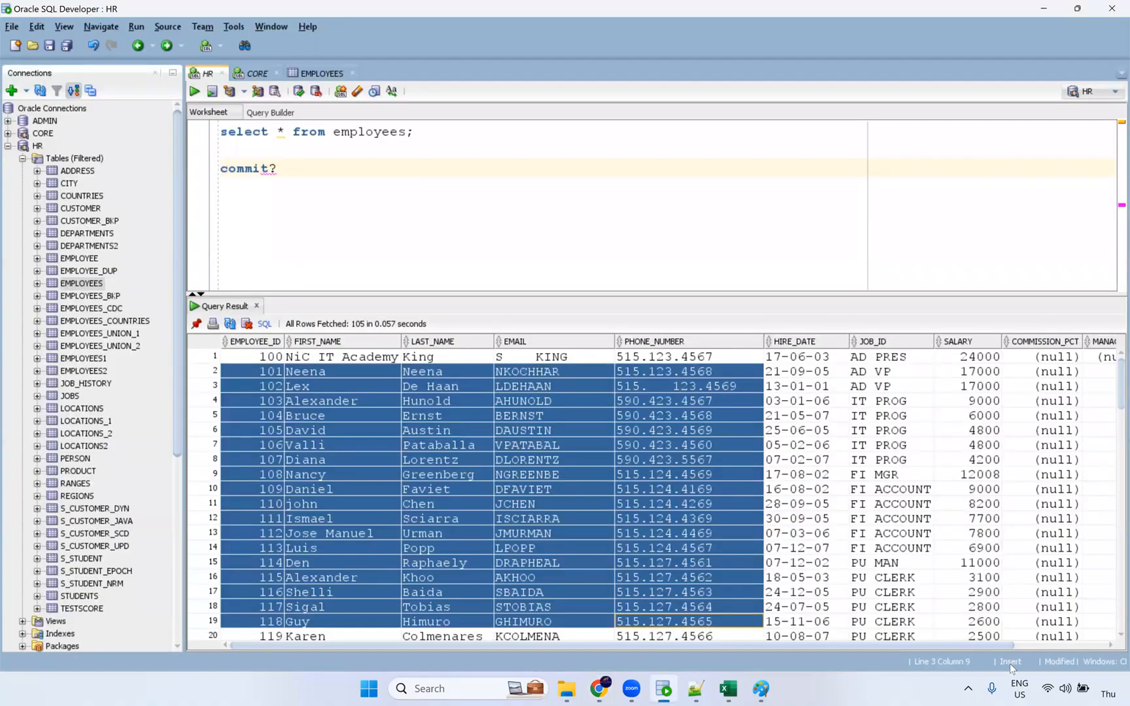
left_click_drag(523, 459, 325, 403)
left_click_drag(265, 372, 683, 574)
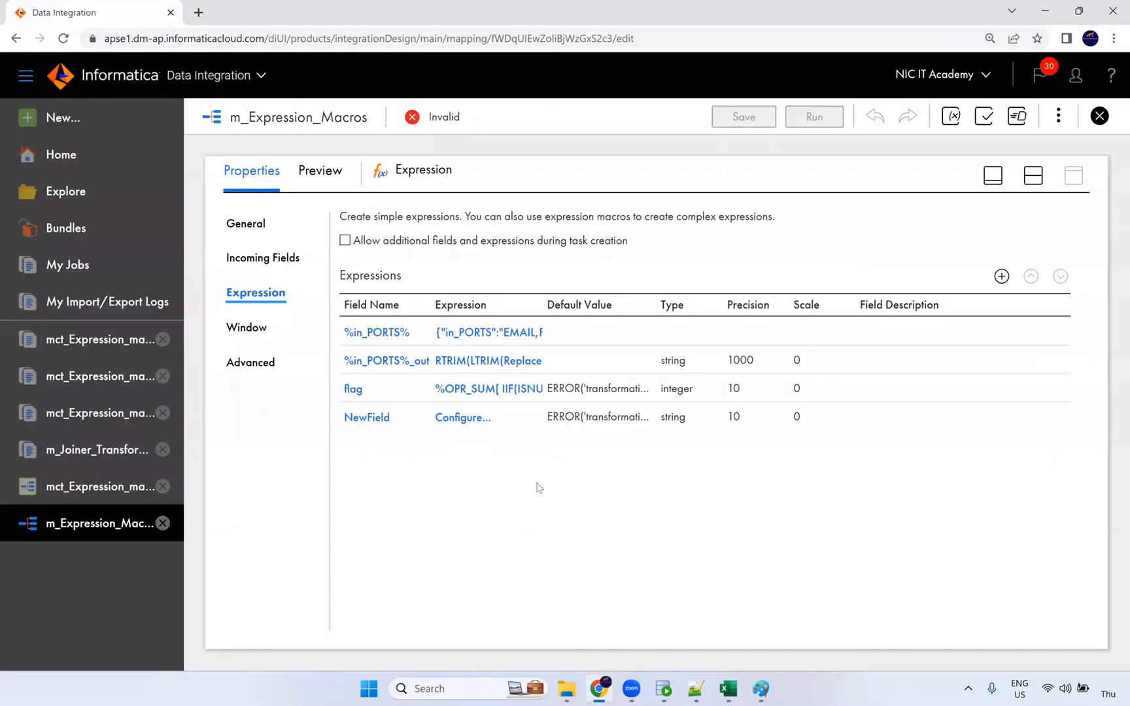
key("alt+Tab")
left_click_drag(290, 176, 204, 173)
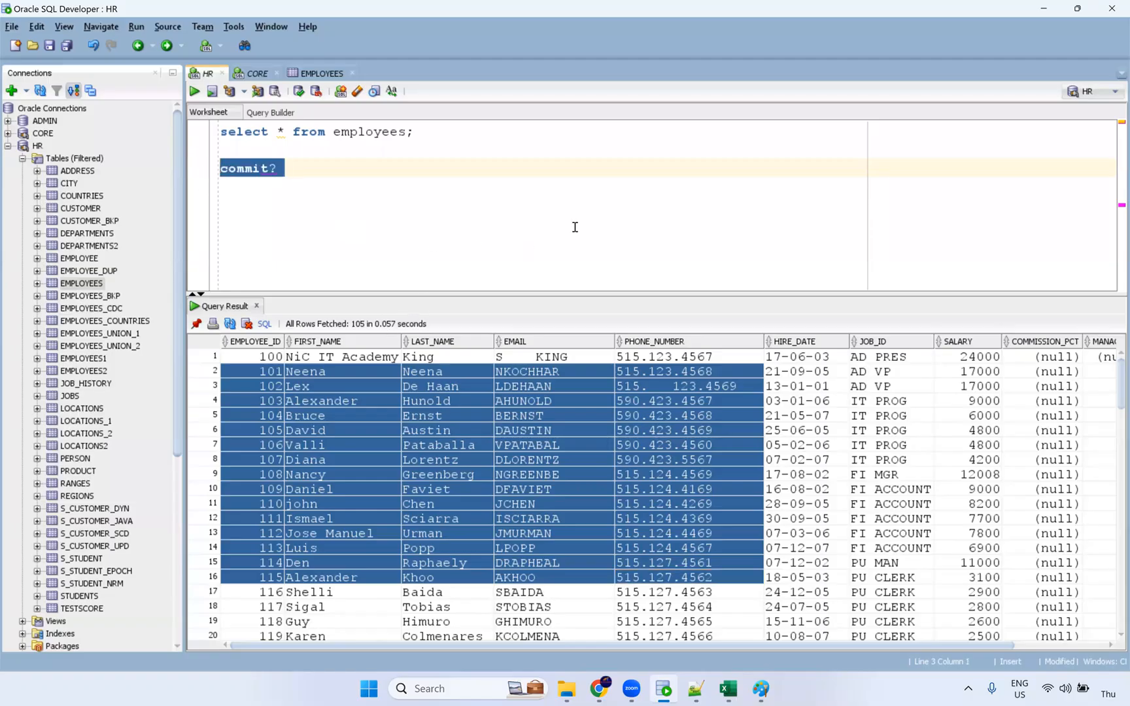
Close SQL Developer without saving the CORE and HR worksheets.
left_click(1112, 12)
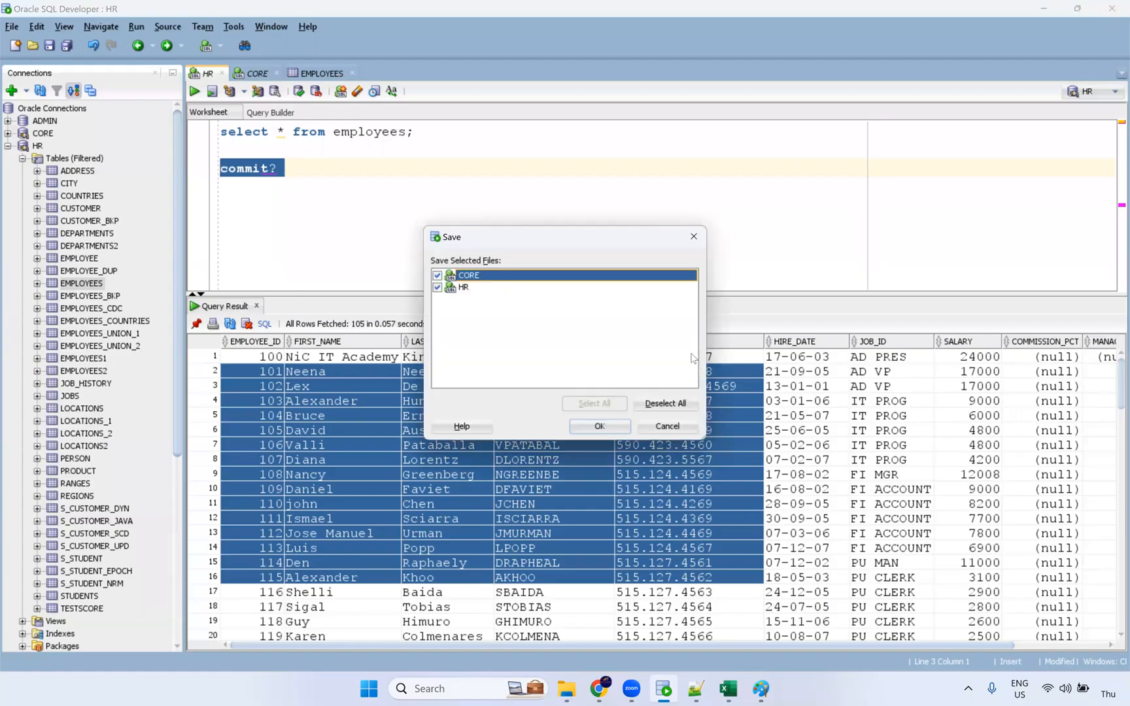
left_click(676, 405)
left_click(598, 426)
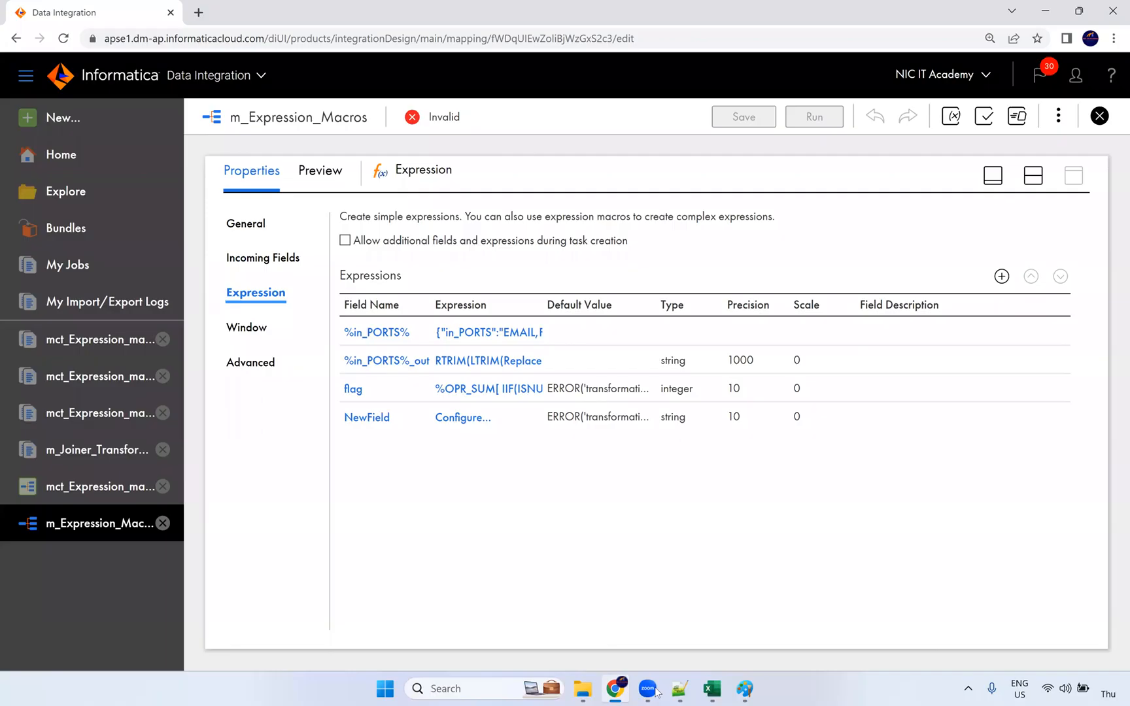
Close Excel's empty Book1 without saving.
left_click(712, 689)
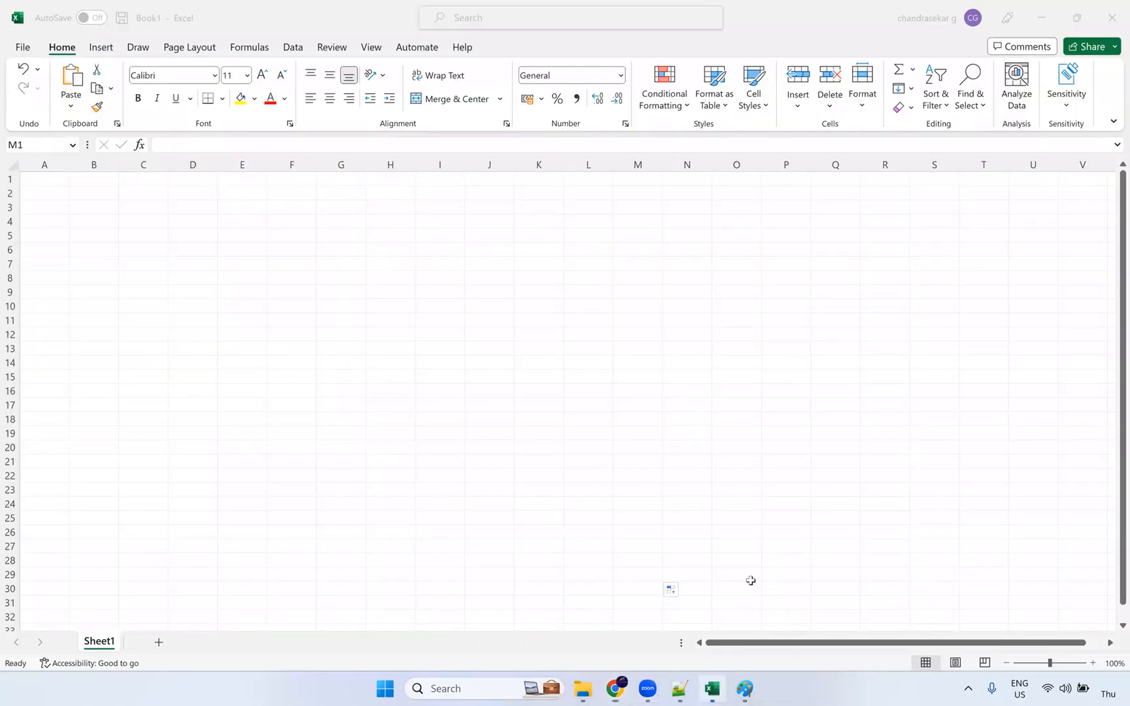
left_click_drag(726, 461, 802, 466)
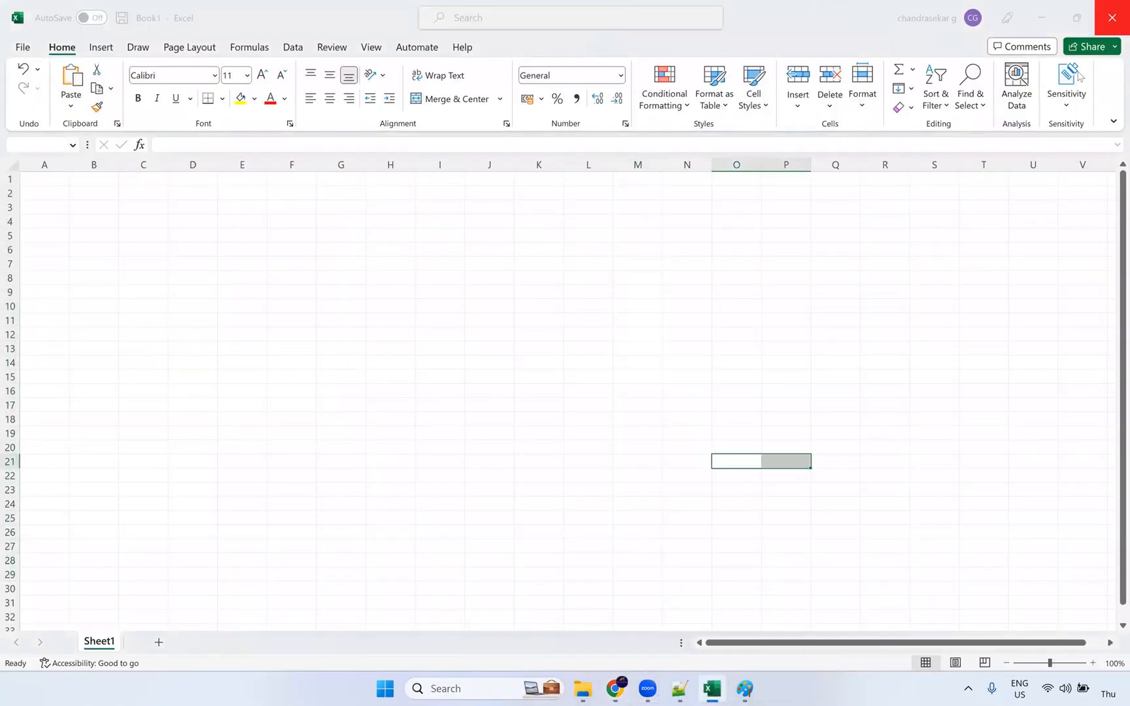
key("alt+F4")
left_click(620, 422)
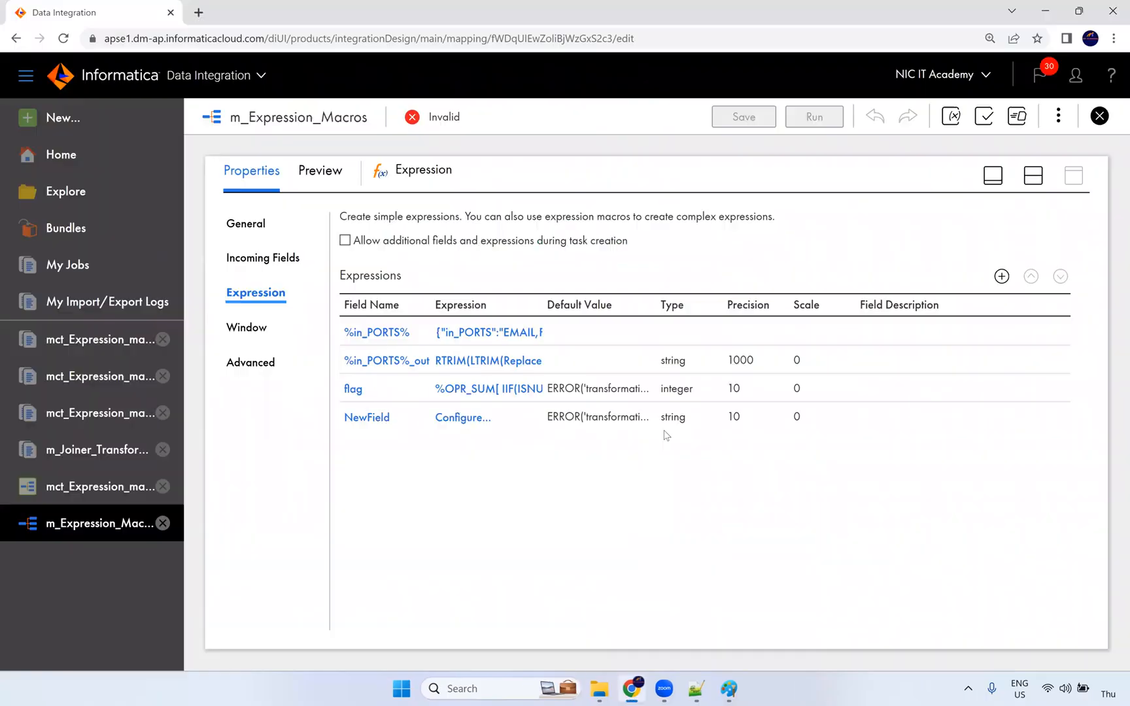